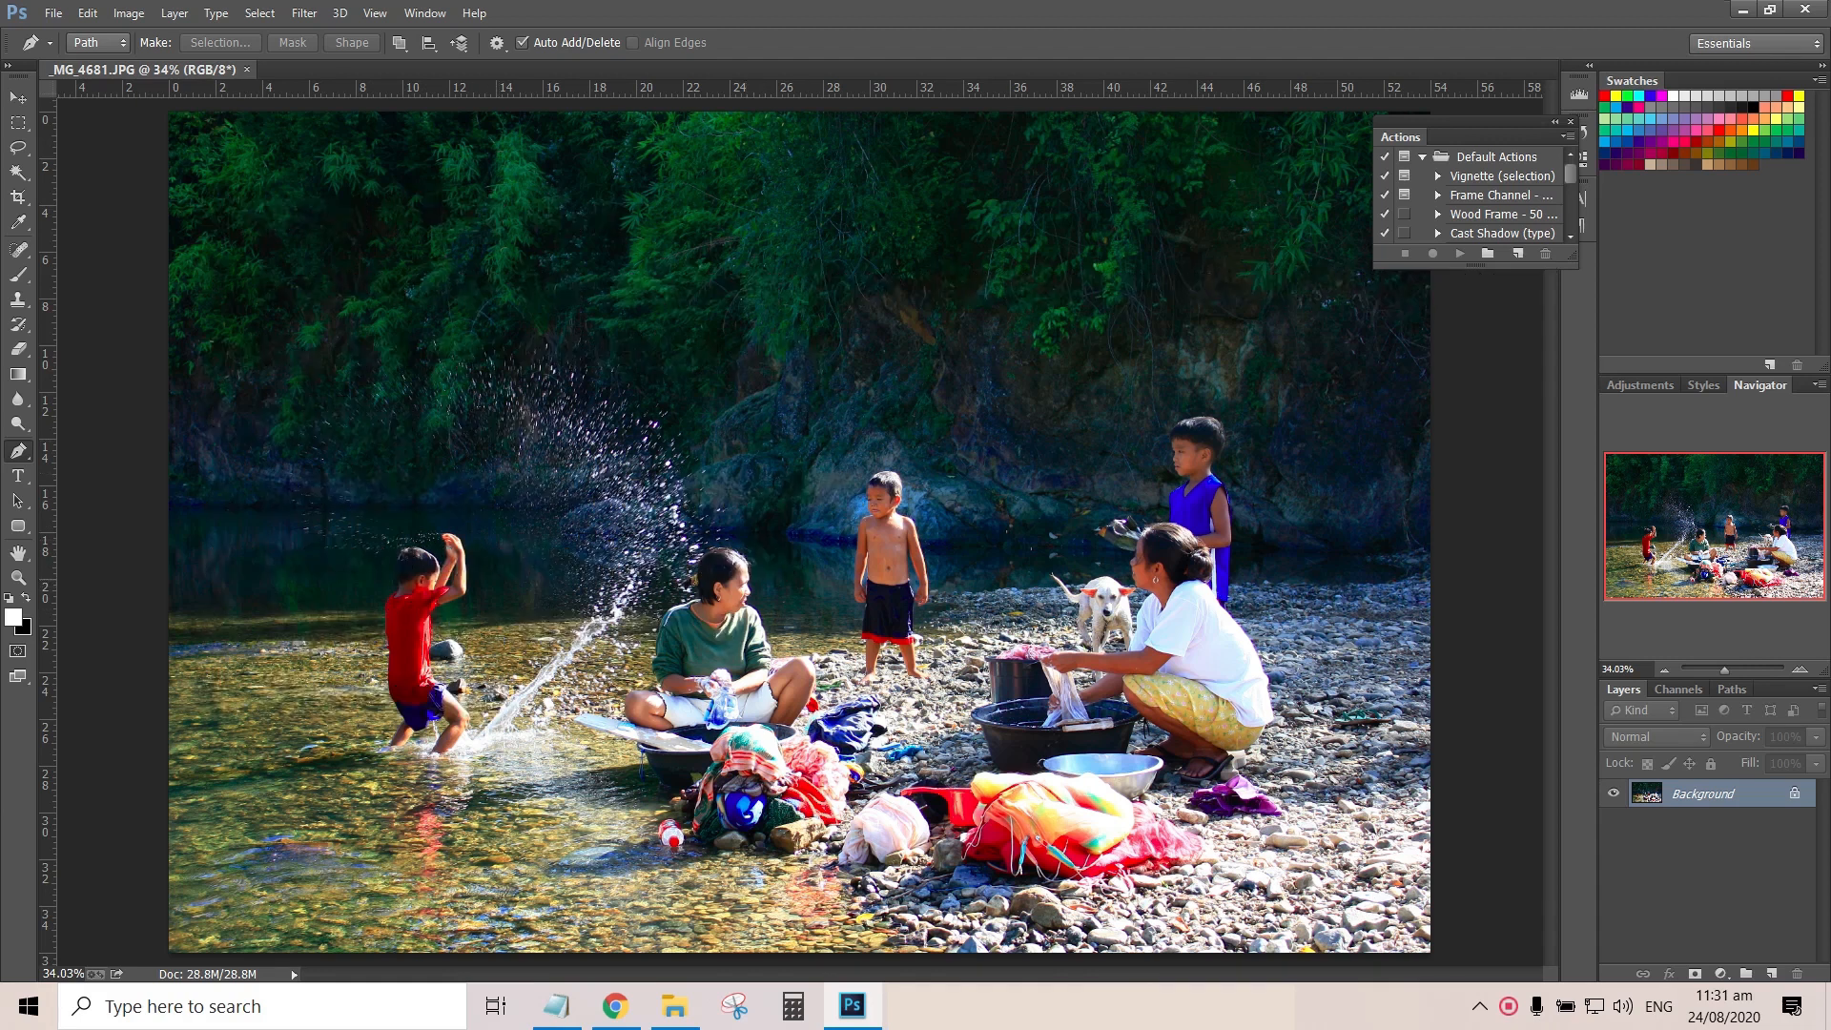
Start a Pen path on the boy in the red shirt, tracing the back of his head and neck to the shoulder
scroll(800, 531, "up", 8)
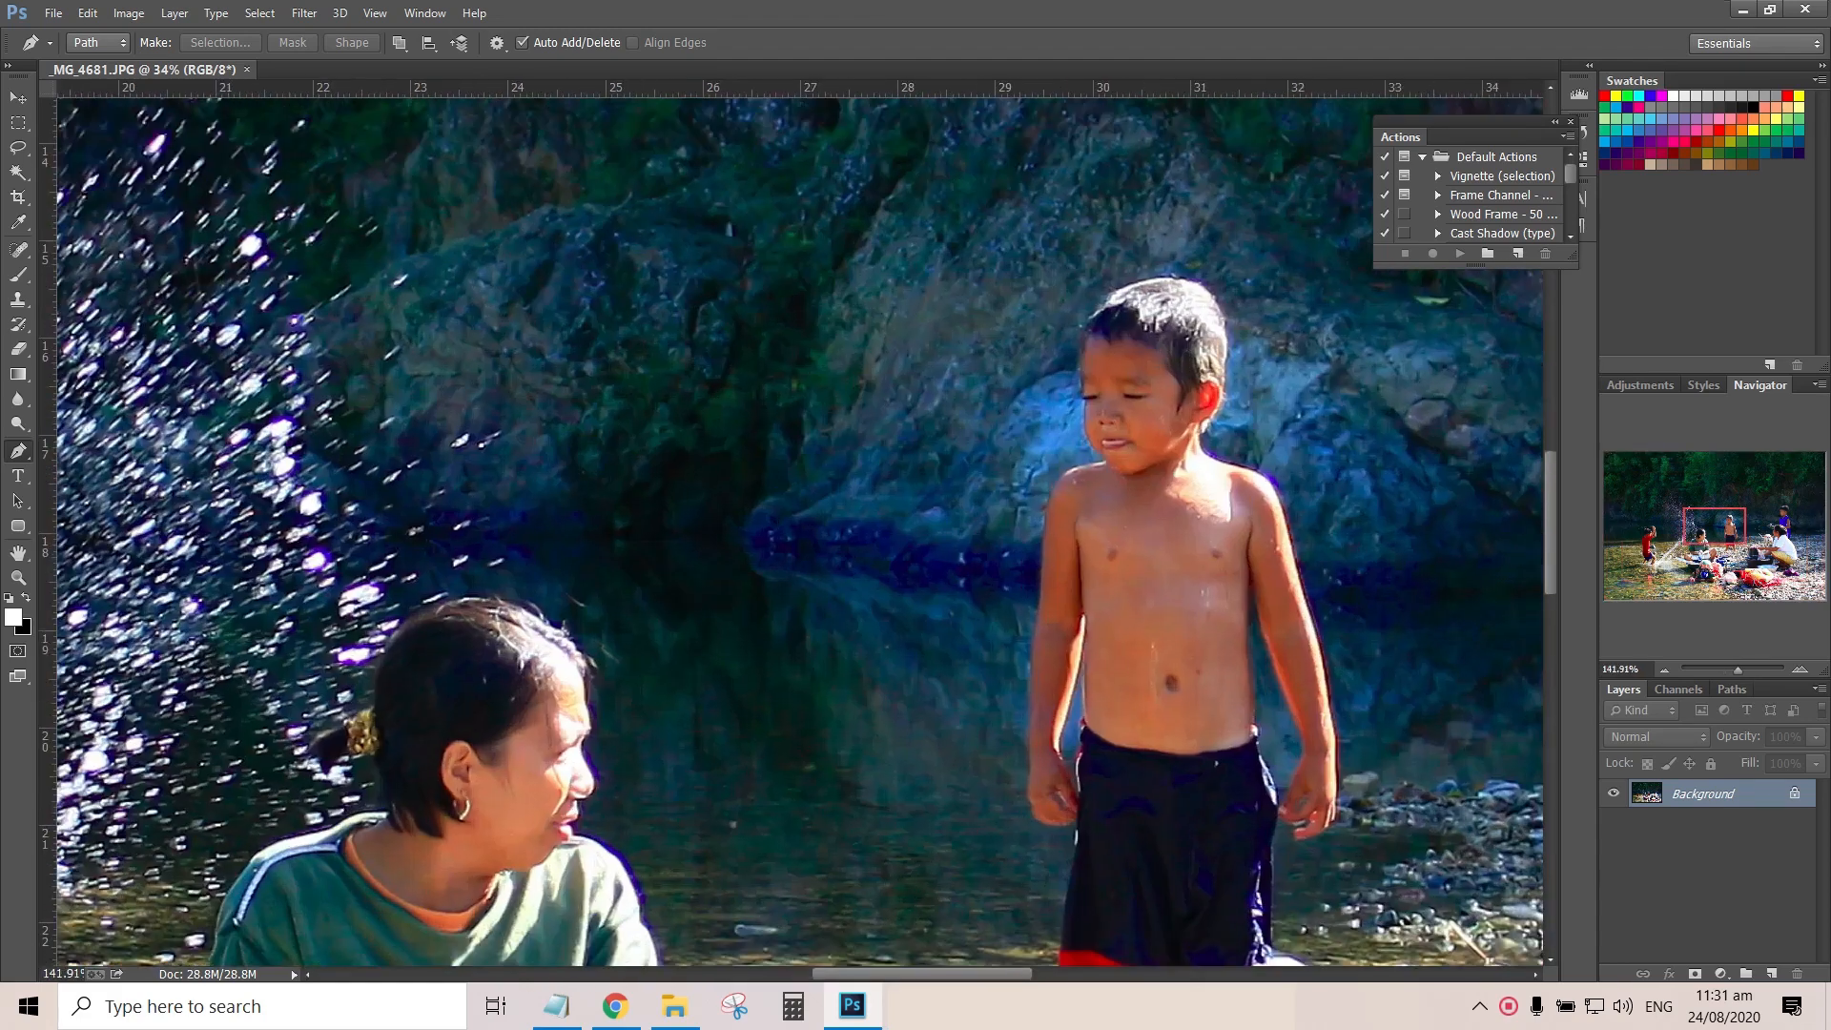
left_click_drag(1715, 525, 1635, 536)
left_click_drag(1736, 670, 1748, 670)
left_click_drag(1635, 537, 1650, 536)
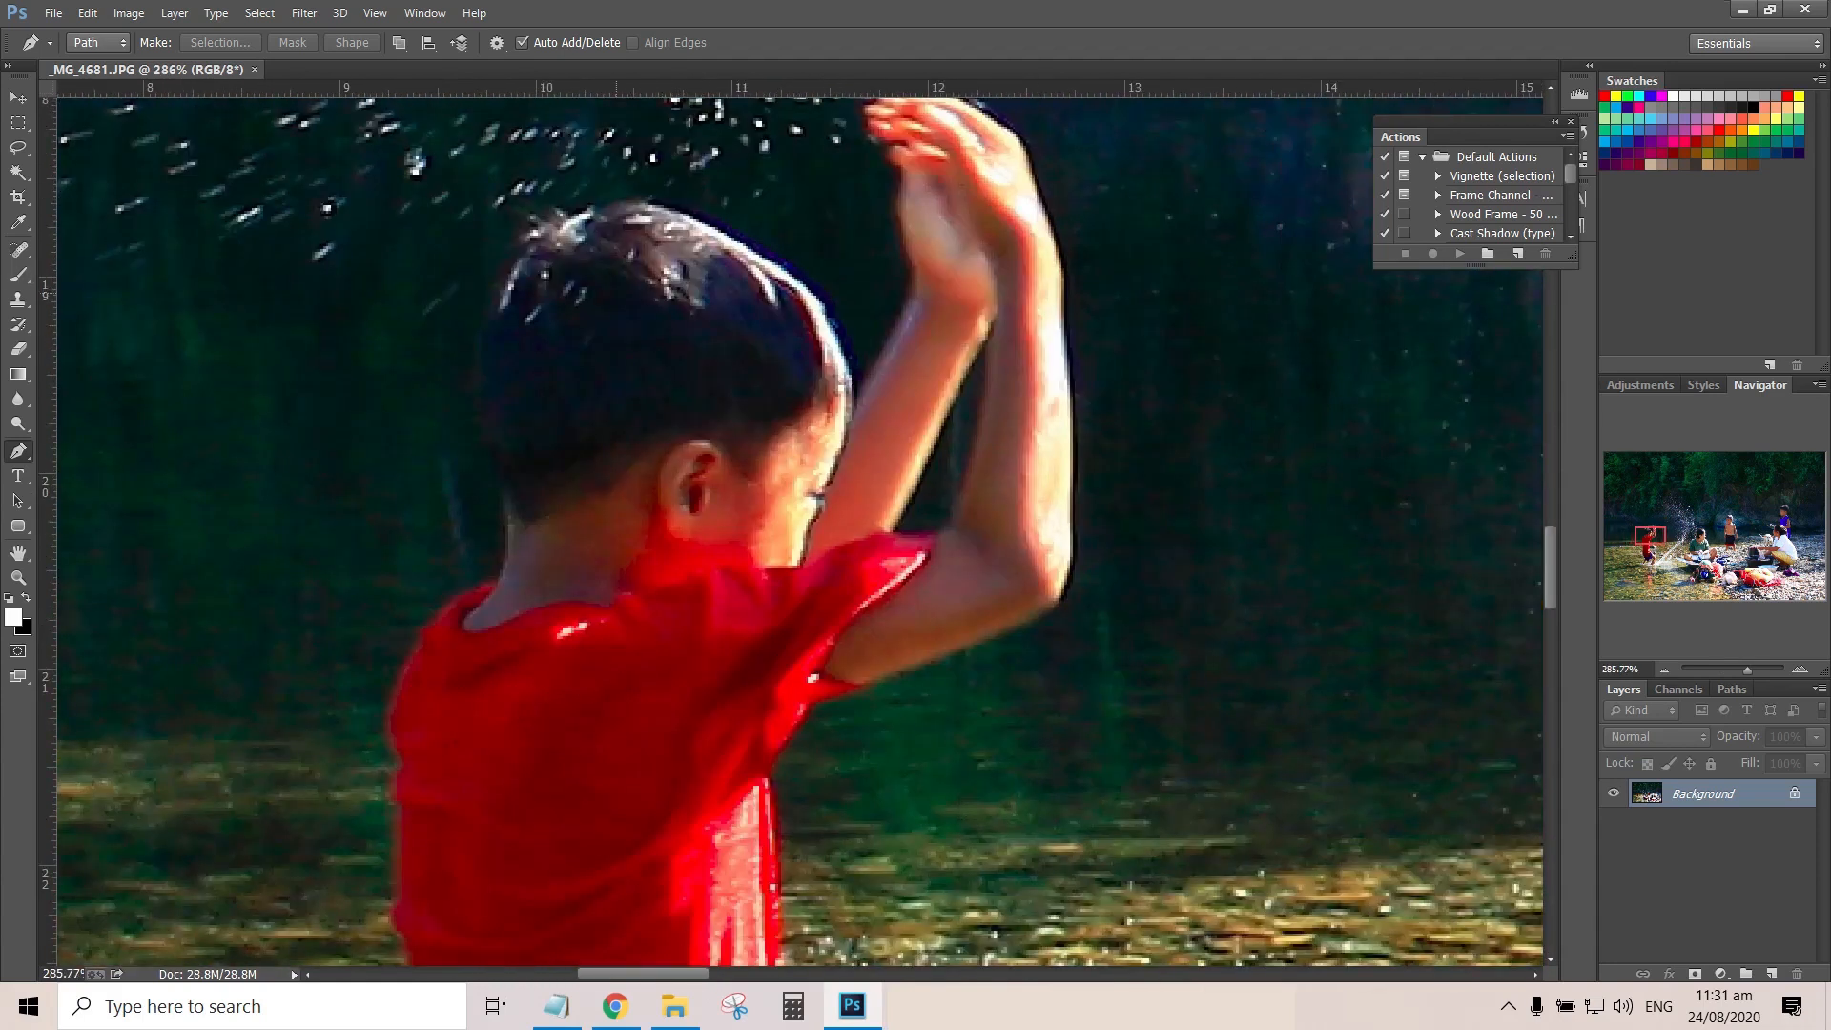
left_click(524, 244)
left_click_drag(497, 293, 487, 325)
left_click_drag(479, 402, 422, 630)
left_click(499, 580)
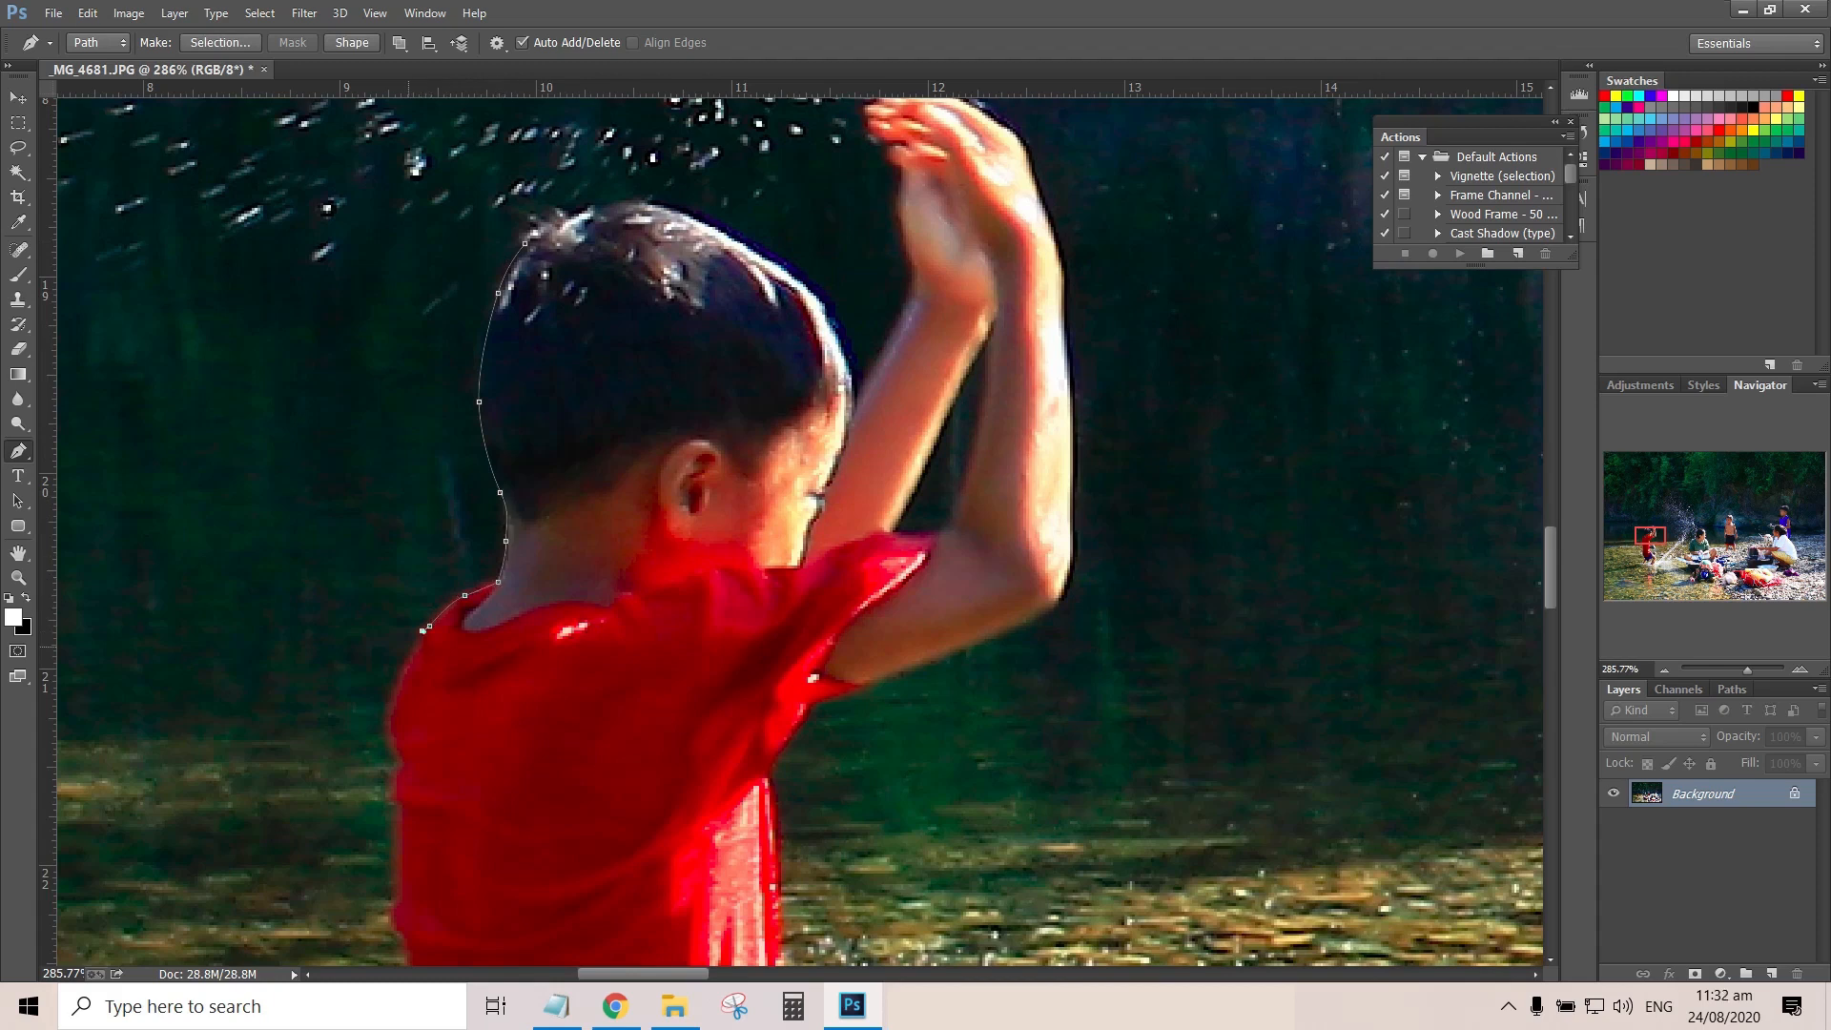
Continue the path around the shoulder and down the back edge of the boy's red shirt
left_click(407, 660)
left_click_drag(391, 709, 389, 738)
scroll(478, 715, "up", 3)
scroll(477, 715, "down", 5)
scroll(419, 315, "up", 5)
left_click(418, 310)
left_click(415, 474)
left_click(413, 577)
left_click(430, 641)
left_click(455, 763)
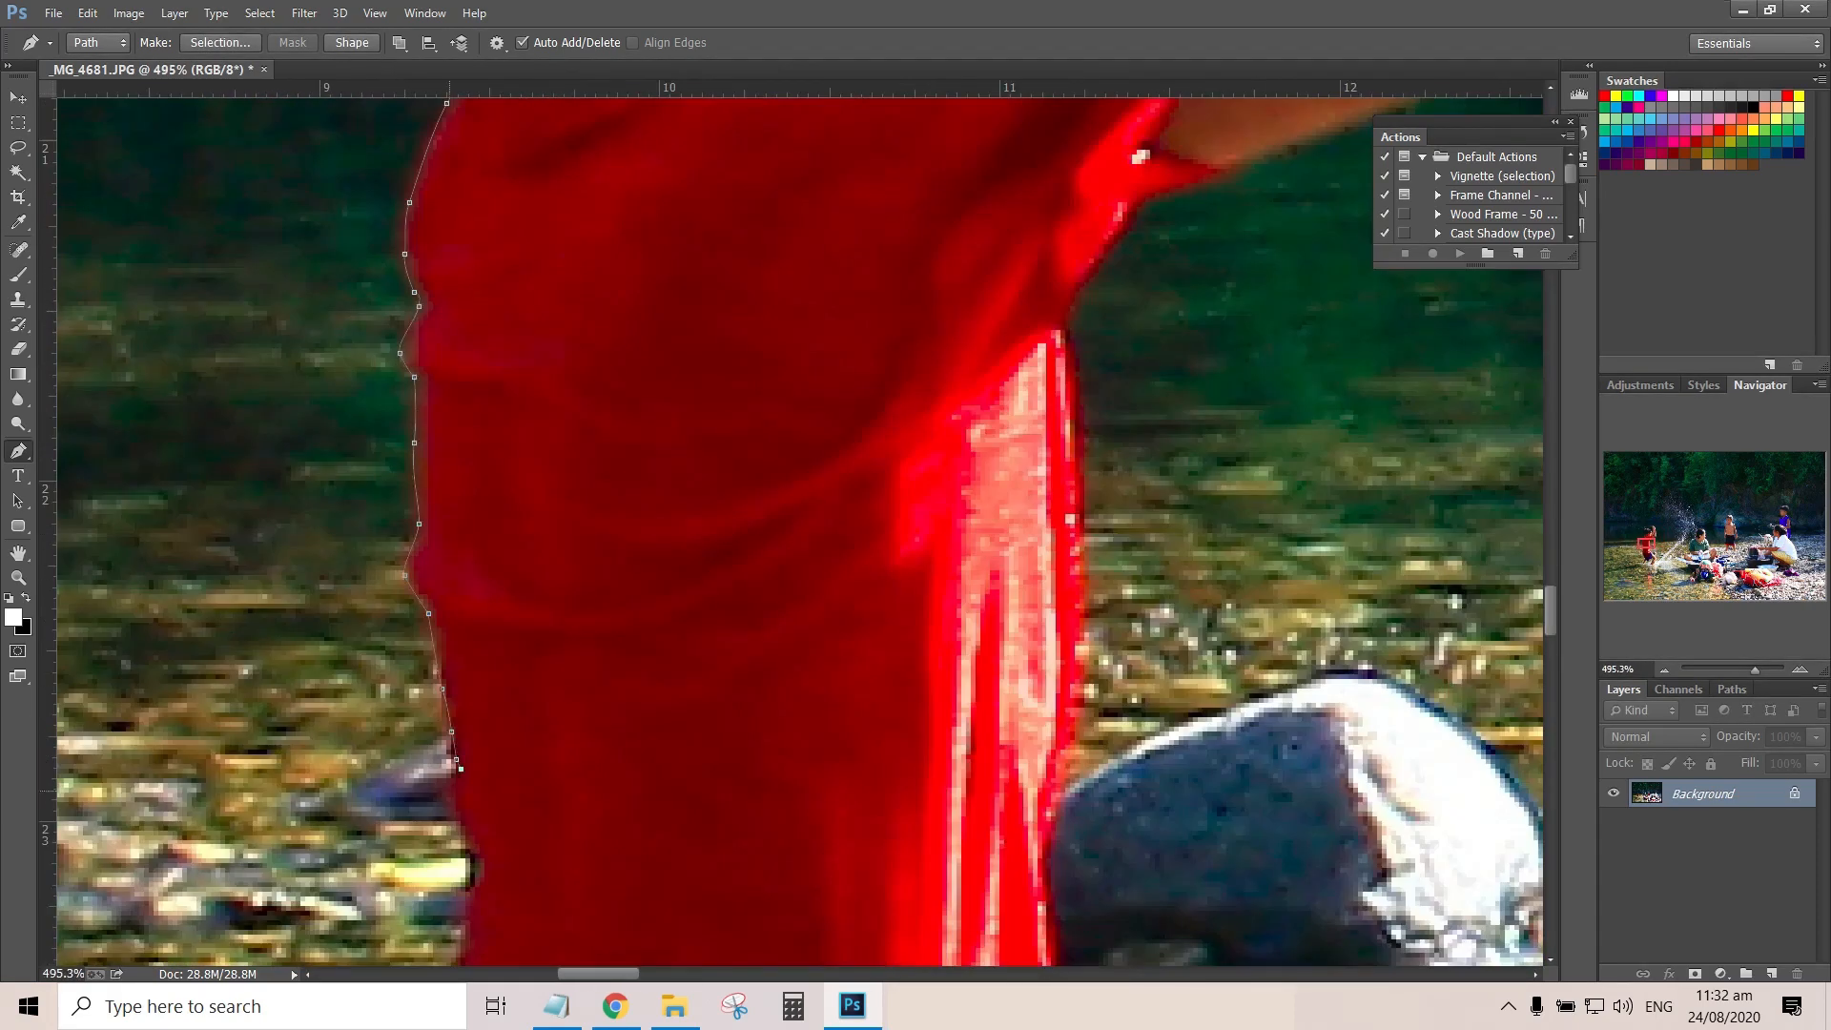
left_click(470, 873)
Extend the path along the lower back of the shirt to the rear edge of the shorts
scroll(470, 872, "down", 8)
scroll(470, 239, "down", 1)
left_click_drag(465, 266, 458, 314)
left_click_drag(453, 490, 453, 548)
left_click_drag(462, 679, 469, 718)
left_click_drag(533, 872, 554, 910)
Trace the boy's rear leg down to the waterline and back up to the hem of the shorts
scroll(554, 910, "down", 9)
scroll(554, 911, "right", 4)
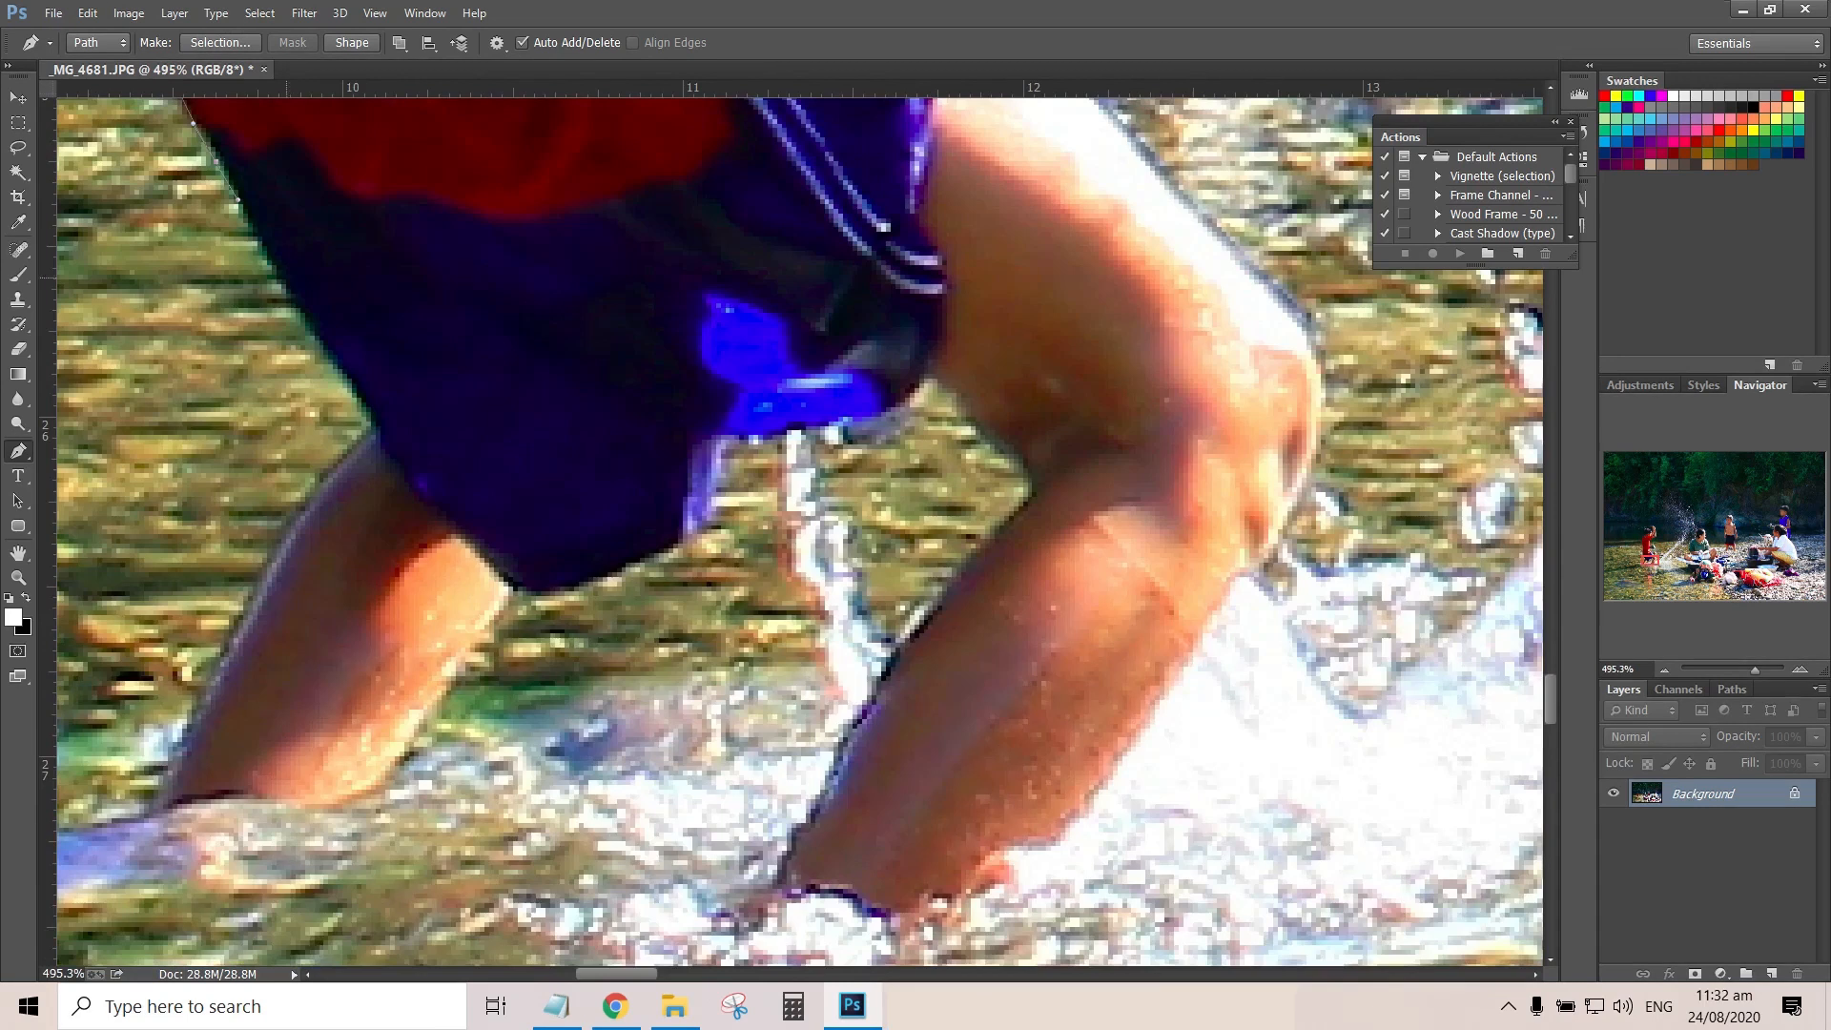
left_click(273, 553)
left_click(182, 729)
left_click(145, 818)
left_click(362, 818)
left_click(405, 756)
left_click(470, 648)
left_click(508, 586)
Trace the bottom hem of the shorts and the back edge of the front leg down to the water
left_click(674, 549)
left_click(932, 374)
left_click(1009, 449)
left_click(906, 639)
left_click(786, 861)
Trace the front leg from the waterline up the shin and around the knee
left_click(1031, 926)
left_click(1108, 766)
left_click_drag(1240, 597, 1278, 542)
left_click(1316, 444)
left_click(1296, 318)
Continue the path from the knee along the top of the thigh and the front of the shorts to the shirt
scroll(1297, 318, "up", 8)
scroll(981, 572, "right", 3)
left_click(797, 590)
left_click(688, 471)
left_click(668, 410)
left_click(616, 372)
left_click(531, 334)
left_click(489, 303)
Trace the lower front edge of the red shirt upward past the rock in the water
left_click_drag(451, 268, 927, 583)
left_click(937, 560)
left_click(918, 542)
left_click(901, 348)
left_click(890, 206)
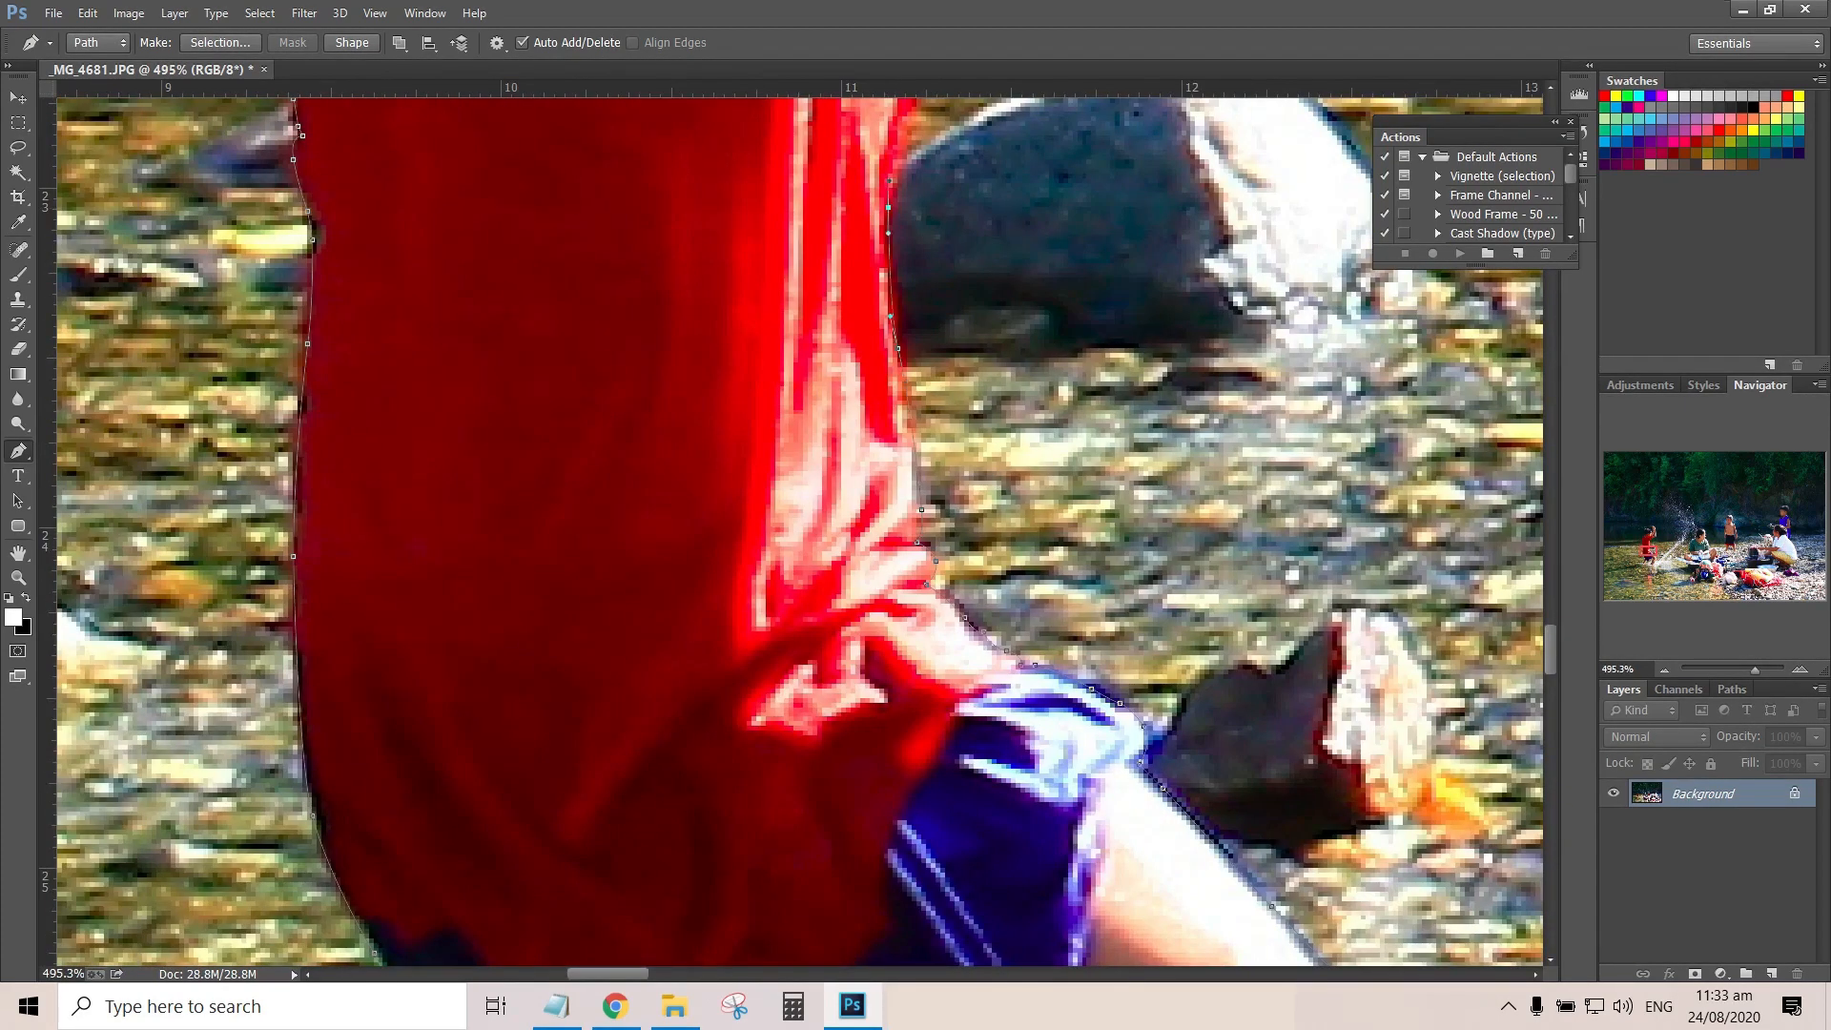
Continue the path up the upper front edge of the red shirt to the underside of the sleeve
key("ctrl+minus")
scroll(887, 210, "up", 3)
left_click_drag(887, 239, 822, 493)
left_click(836, 562)
left_click(832, 327)
left_click(825, 249)
left_click_drag(827, 243, 572, 882)
left_click(577, 860)
left_click(604, 818)
left_click(623, 780)
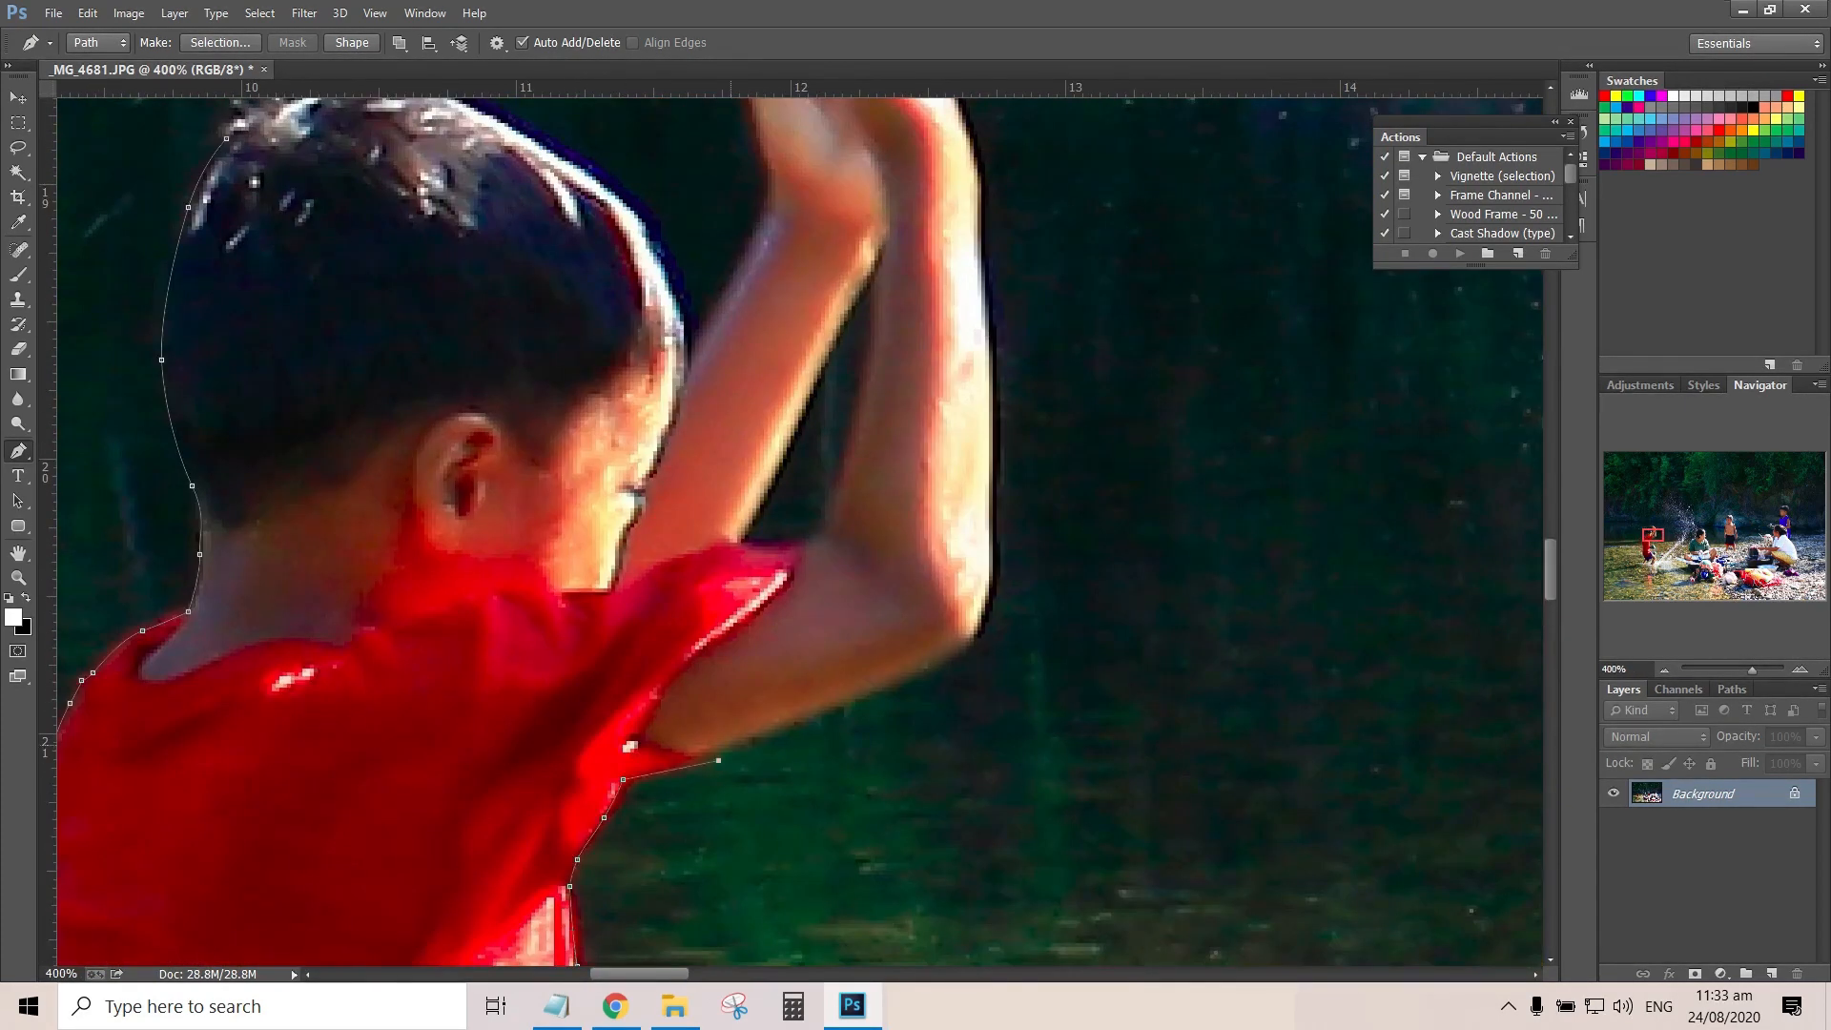
Show the History panel and revert the path to an earlier anchor point near the sleeve
left_click_drag(688, 763, 646, 772)
left_click(424, 14)
left_click(463, 379)
left_click(1390, 376)
left_click(1390, 333)
Trace the underside of the raised arm, around the elbow and up the outer forearm
left_click_drag(927, 668, 955, 658)
left_click_drag(977, 630, 986, 613)
left_click(992, 558)
scroll(992, 553, "up", 4)
left_click(993, 691)
left_click(985, 528)
left_click_drag(977, 462, 978, 445)
Extend the path along the wrist and the outer edge of the raised hand to the fingertips
left_click_drag(962, 364, 953, 344)
left_click(935, 287)
left_click(920, 249)
left_click_drag(863, 196, 725, 175)
Trace closely around the individual fingertips of both raised hands
scroll(734, 210, "up", 4)
scroll(762, 457, "up", 2)
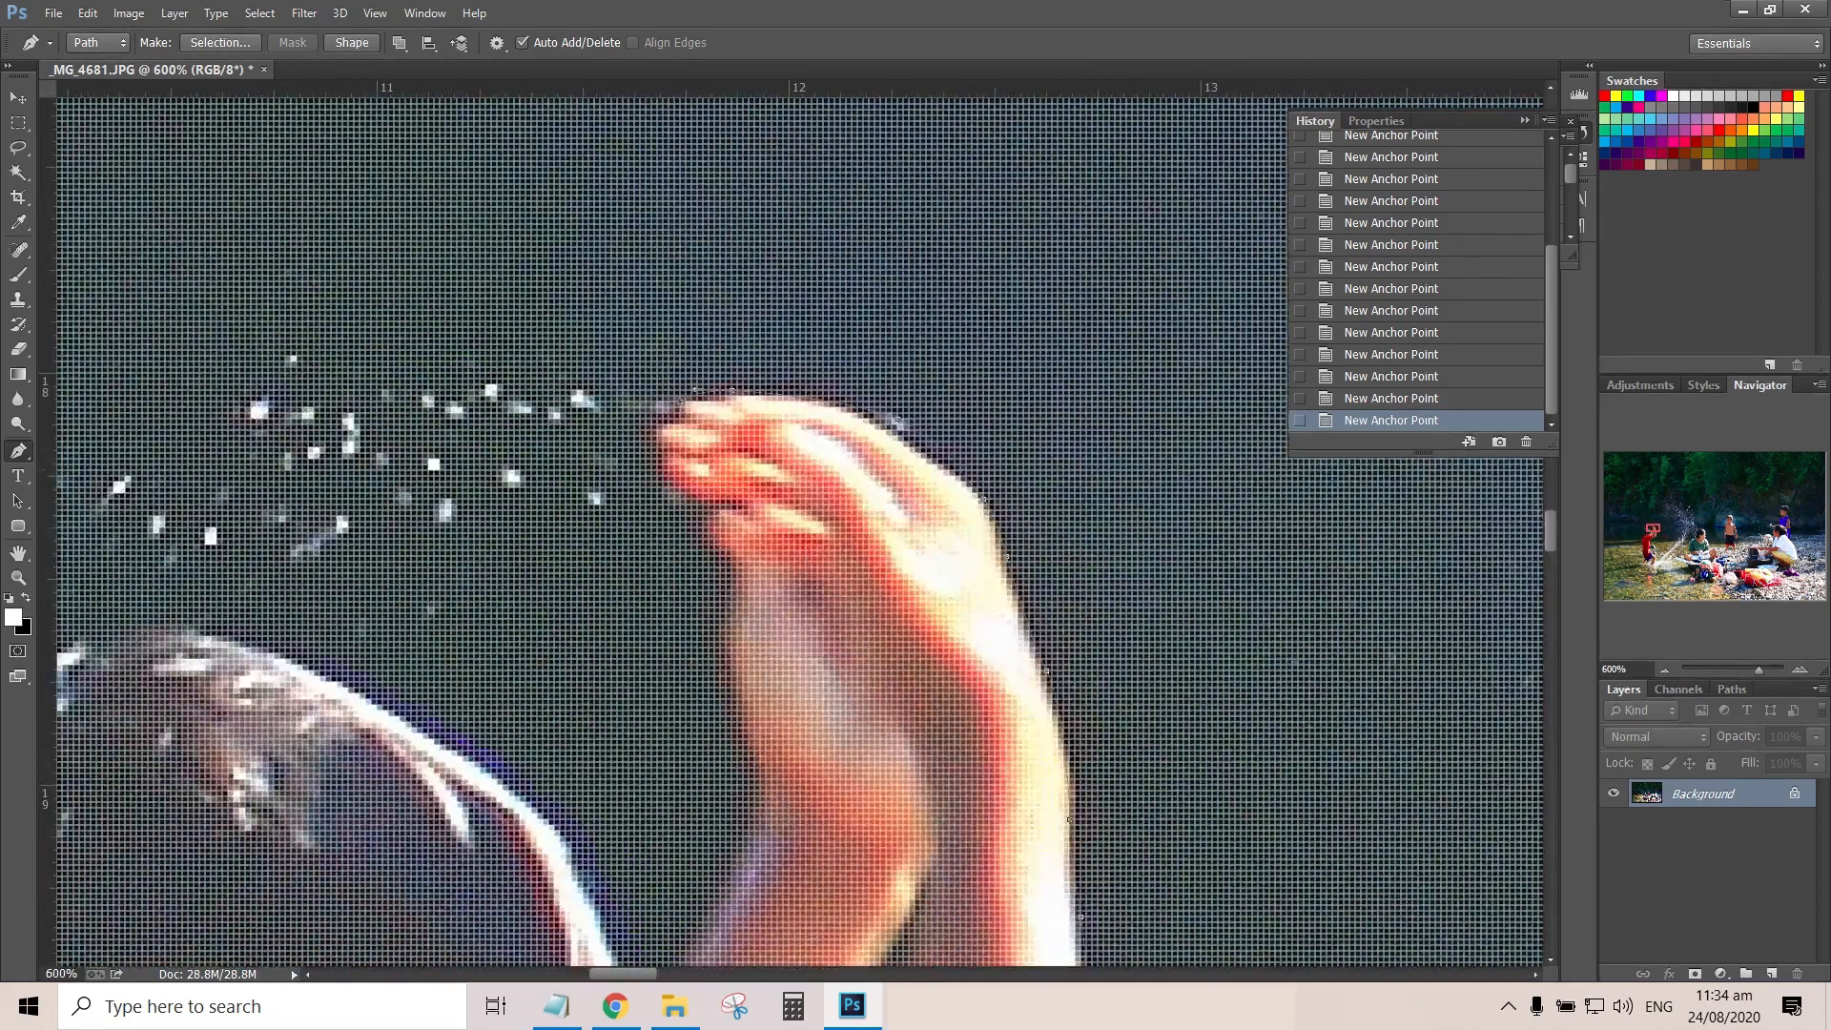
scroll(753, 457, "down", 1)
left_click_drag(700, 436, 701, 446)
left_click(682, 445)
left_click(686, 469)
left_click(686, 489)
left_click(701, 503)
left_click(724, 513)
left_click(749, 508)
left_click(724, 522)
left_click(744, 555)
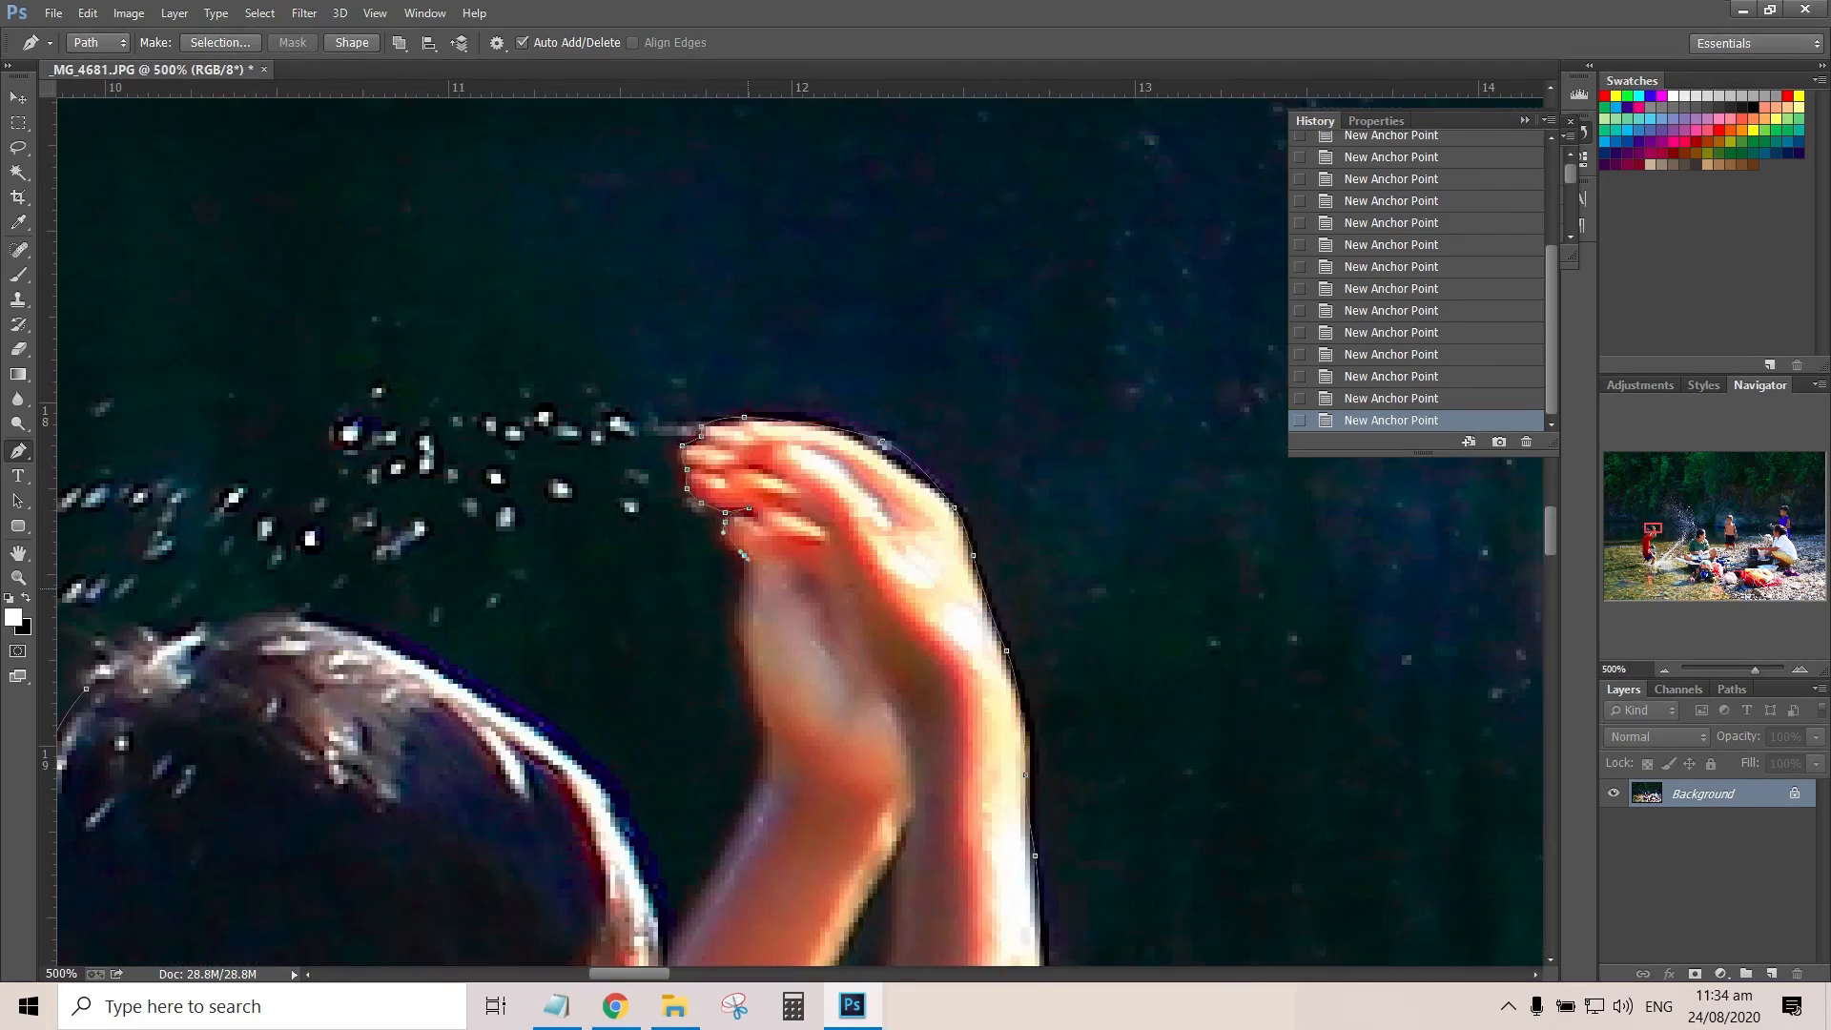
Trace the inner edge of the other hand, its wrist and forearm down toward the boy's face
left_click_drag(762, 712, 764, 730)
left_click_drag(762, 774, 757, 793)
left_click_drag(720, 864, 711, 883)
left_click(677, 931)
Trace from the inner forearm up the forehead and over the top of the boy's head
scroll(691, 920, "down", 1)
scroll(691, 920, "left", 1)
left_click(743, 898)
left_click(728, 804)
left_click(701, 746)
left_click(680, 703)
left_click(610, 642)
left_click(461, 560)
left_click_drag(409, 541, 397, 539)
left_click_drag(361, 532, 345, 532)
Outline the hair tufts at the back of the head and close the path at its starting point
left_click(309, 541)
left_click(290, 551)
left_click(285, 541)
left_click(257, 551)
left_click(243, 566)
left_click(231, 557)
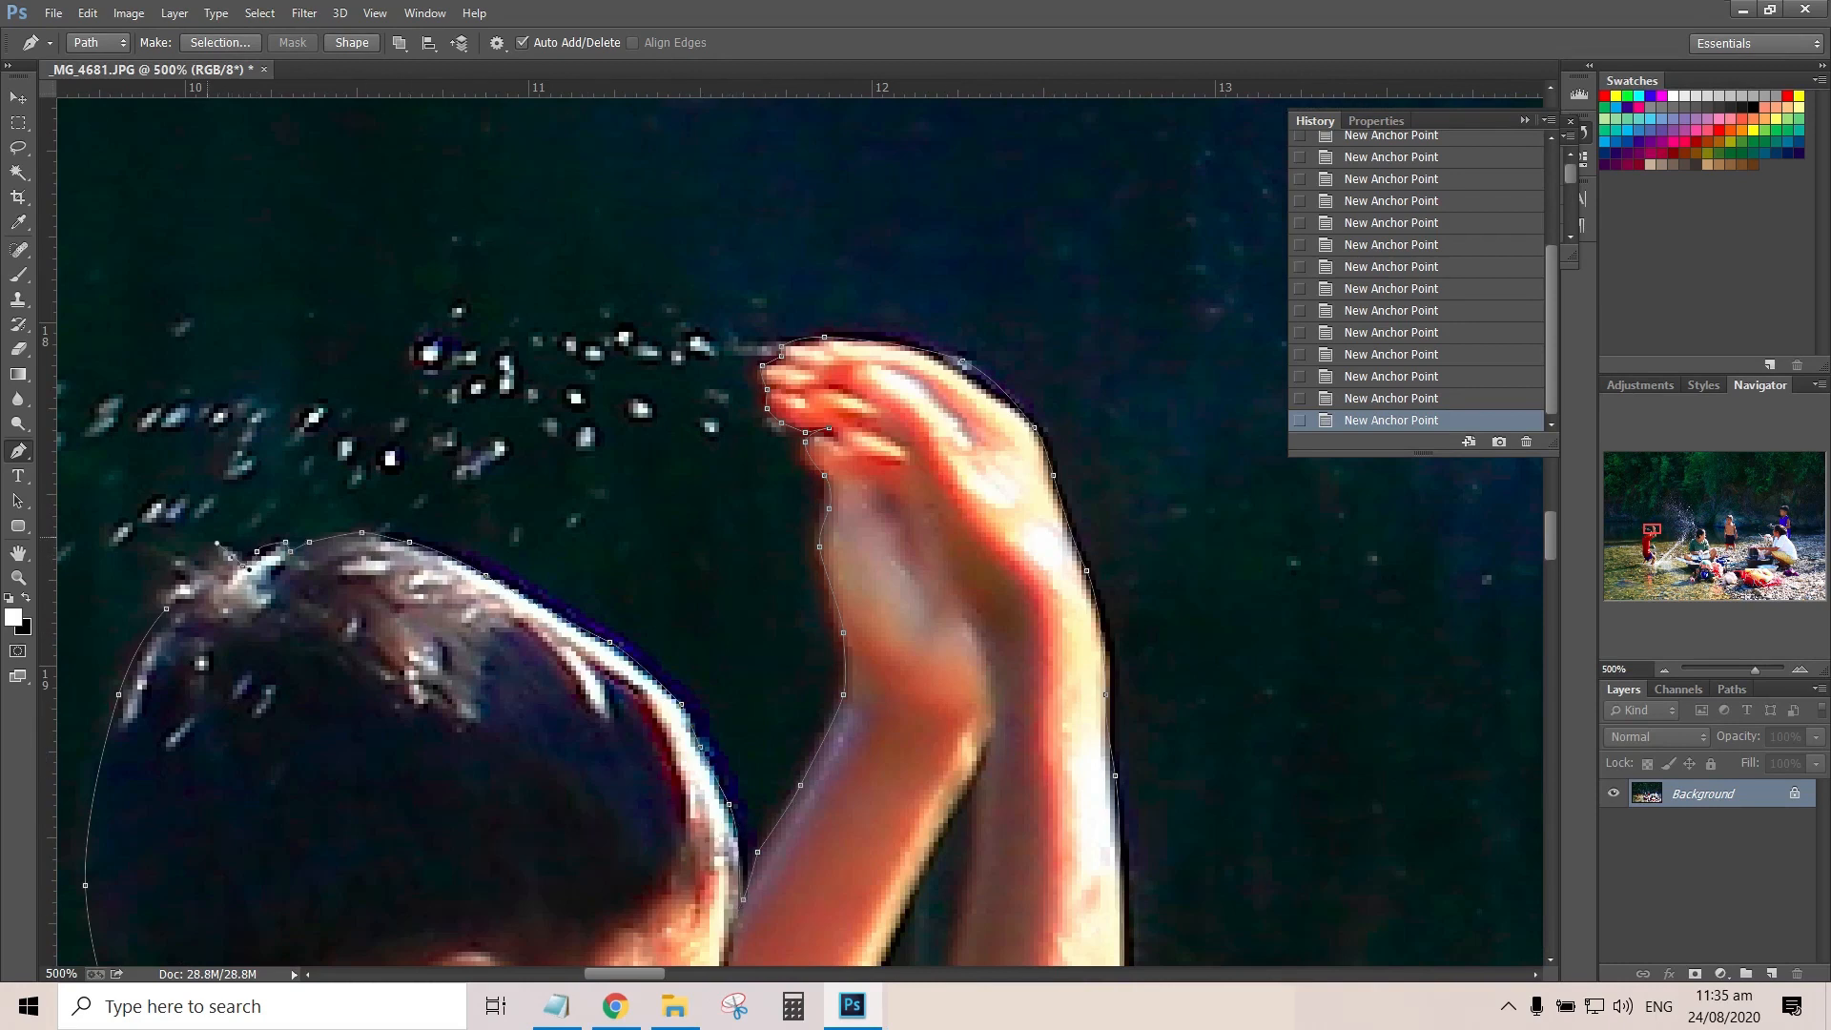
left_click_drag(176, 557, 154, 550)
left_click(127, 551)
left_click(167, 610)
Convert the closed path into a new selection with a feather radius of 1 pixel
right_click(242, 614)
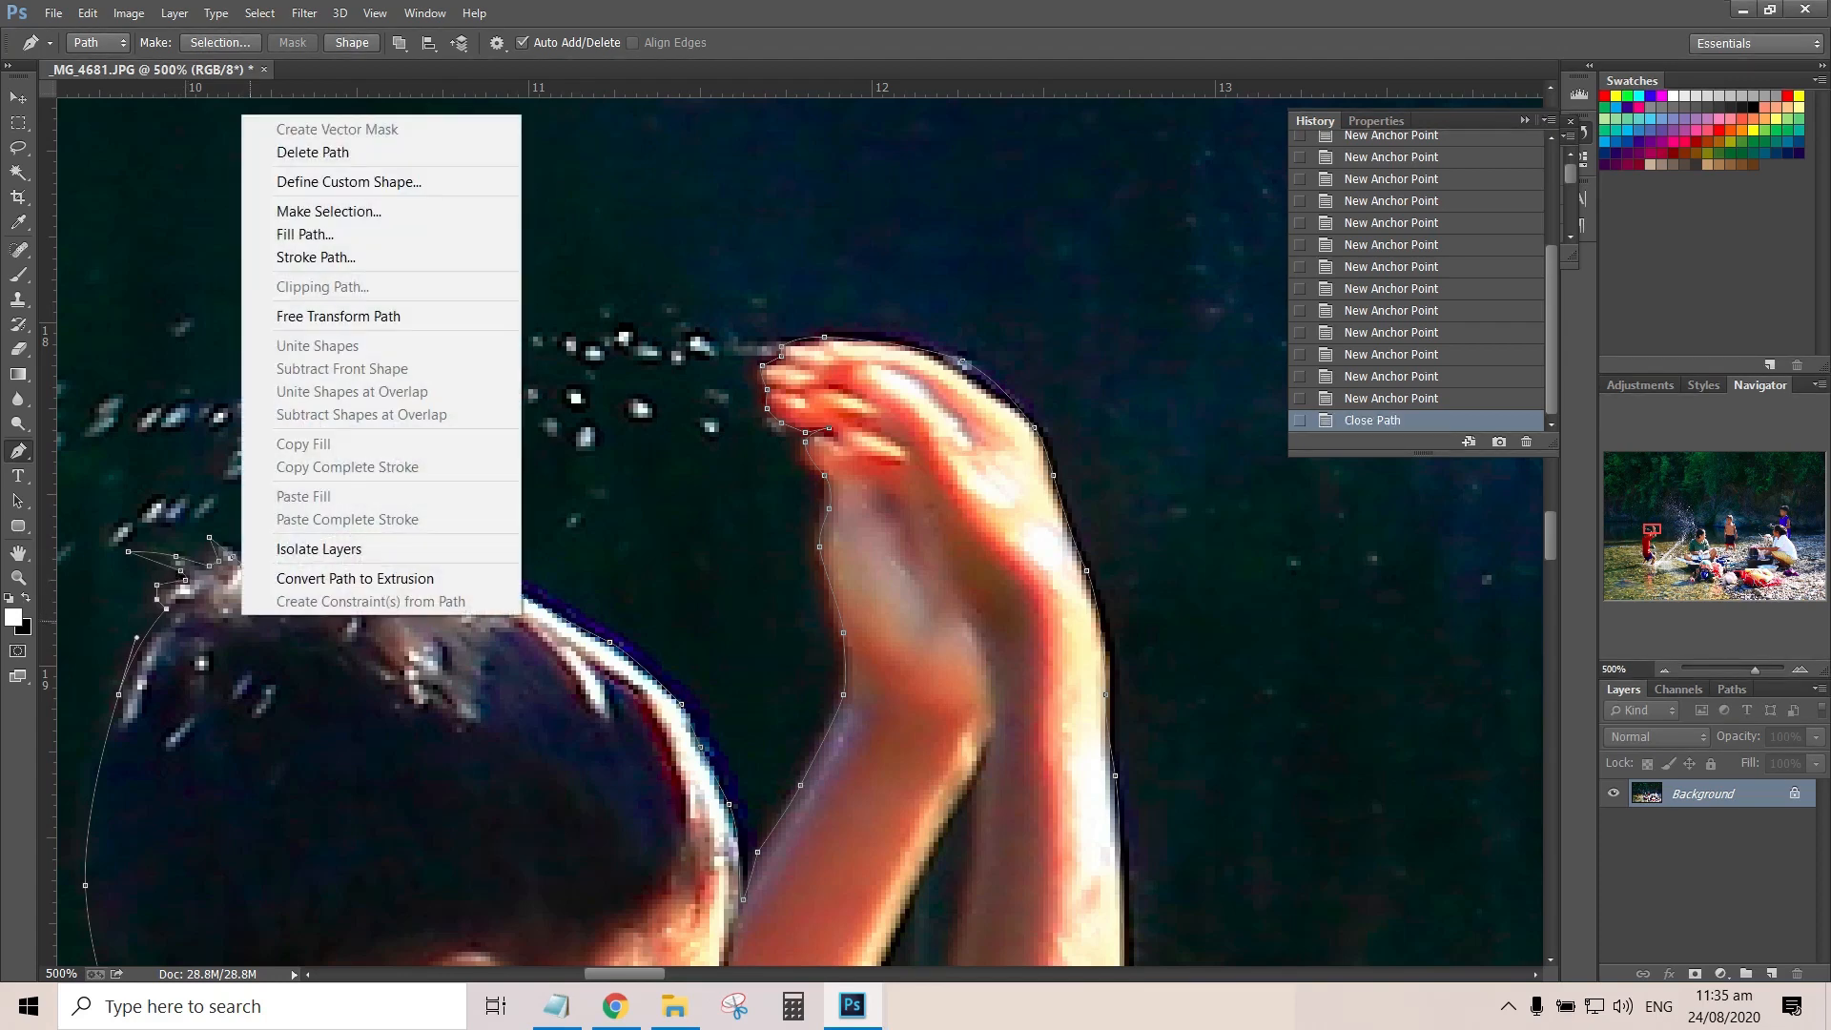
left_click(329, 211)
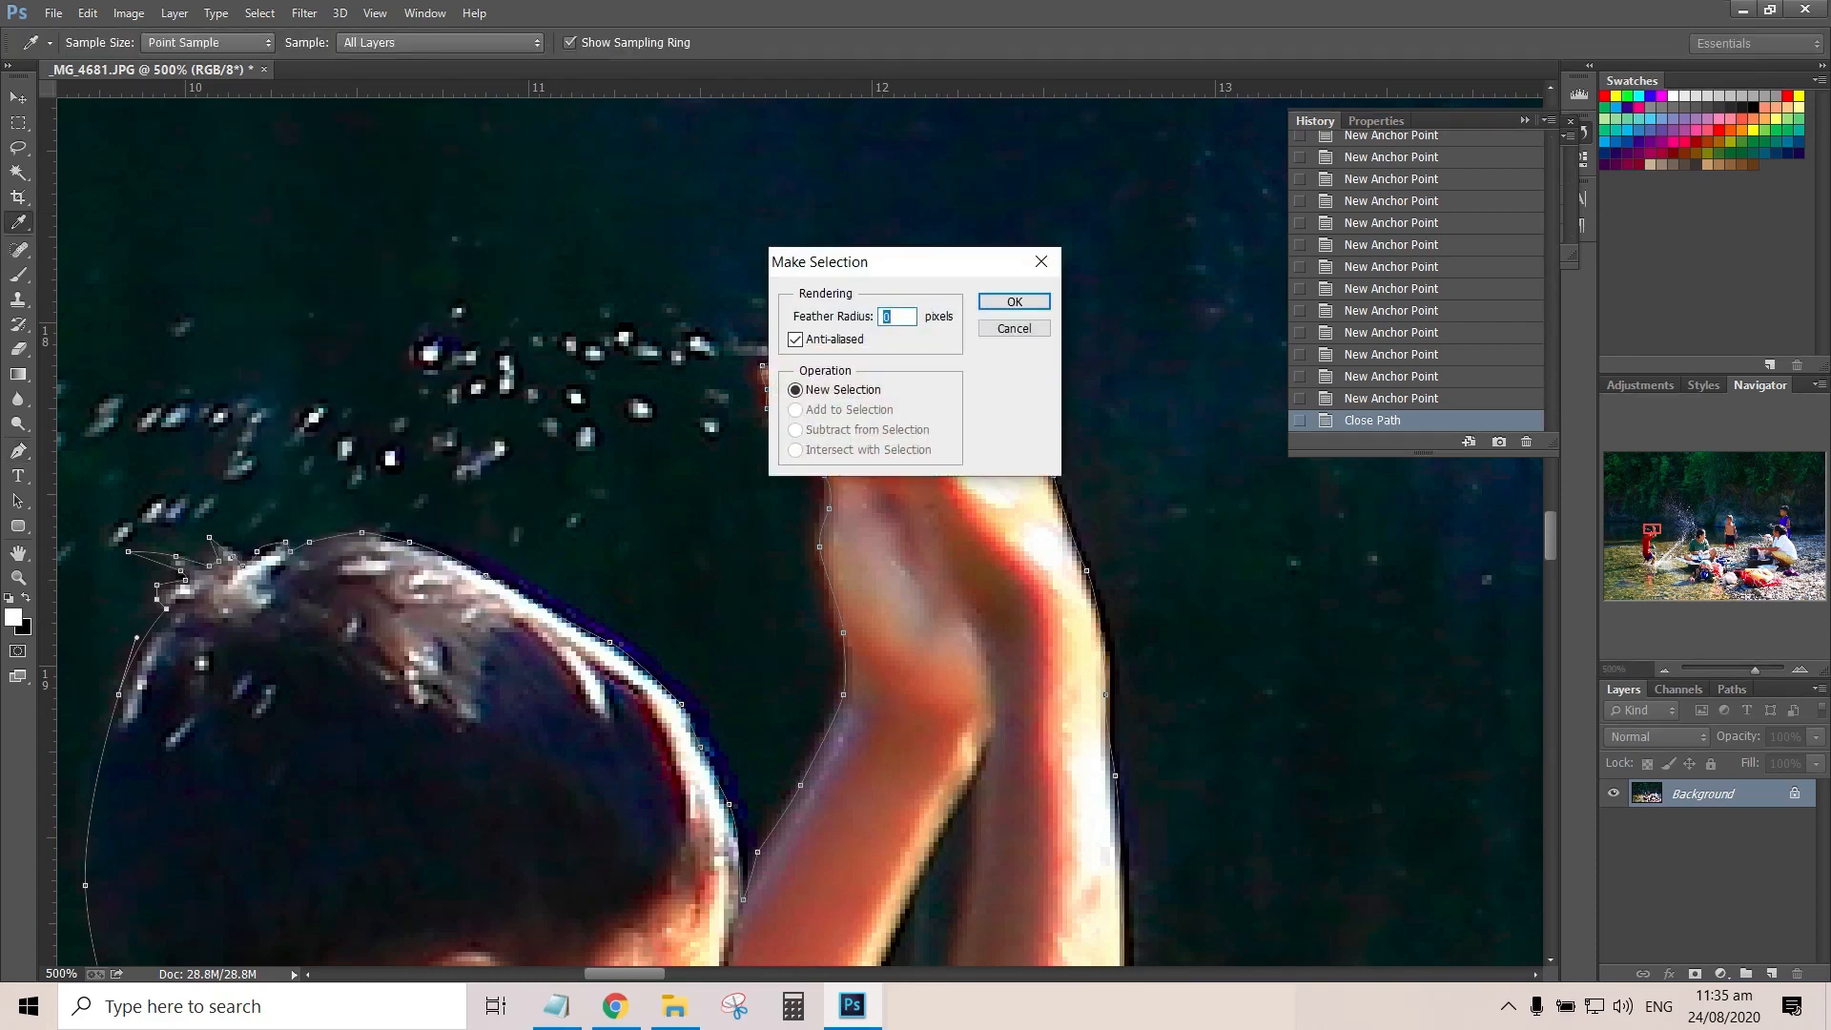
type("1")
key("Return")
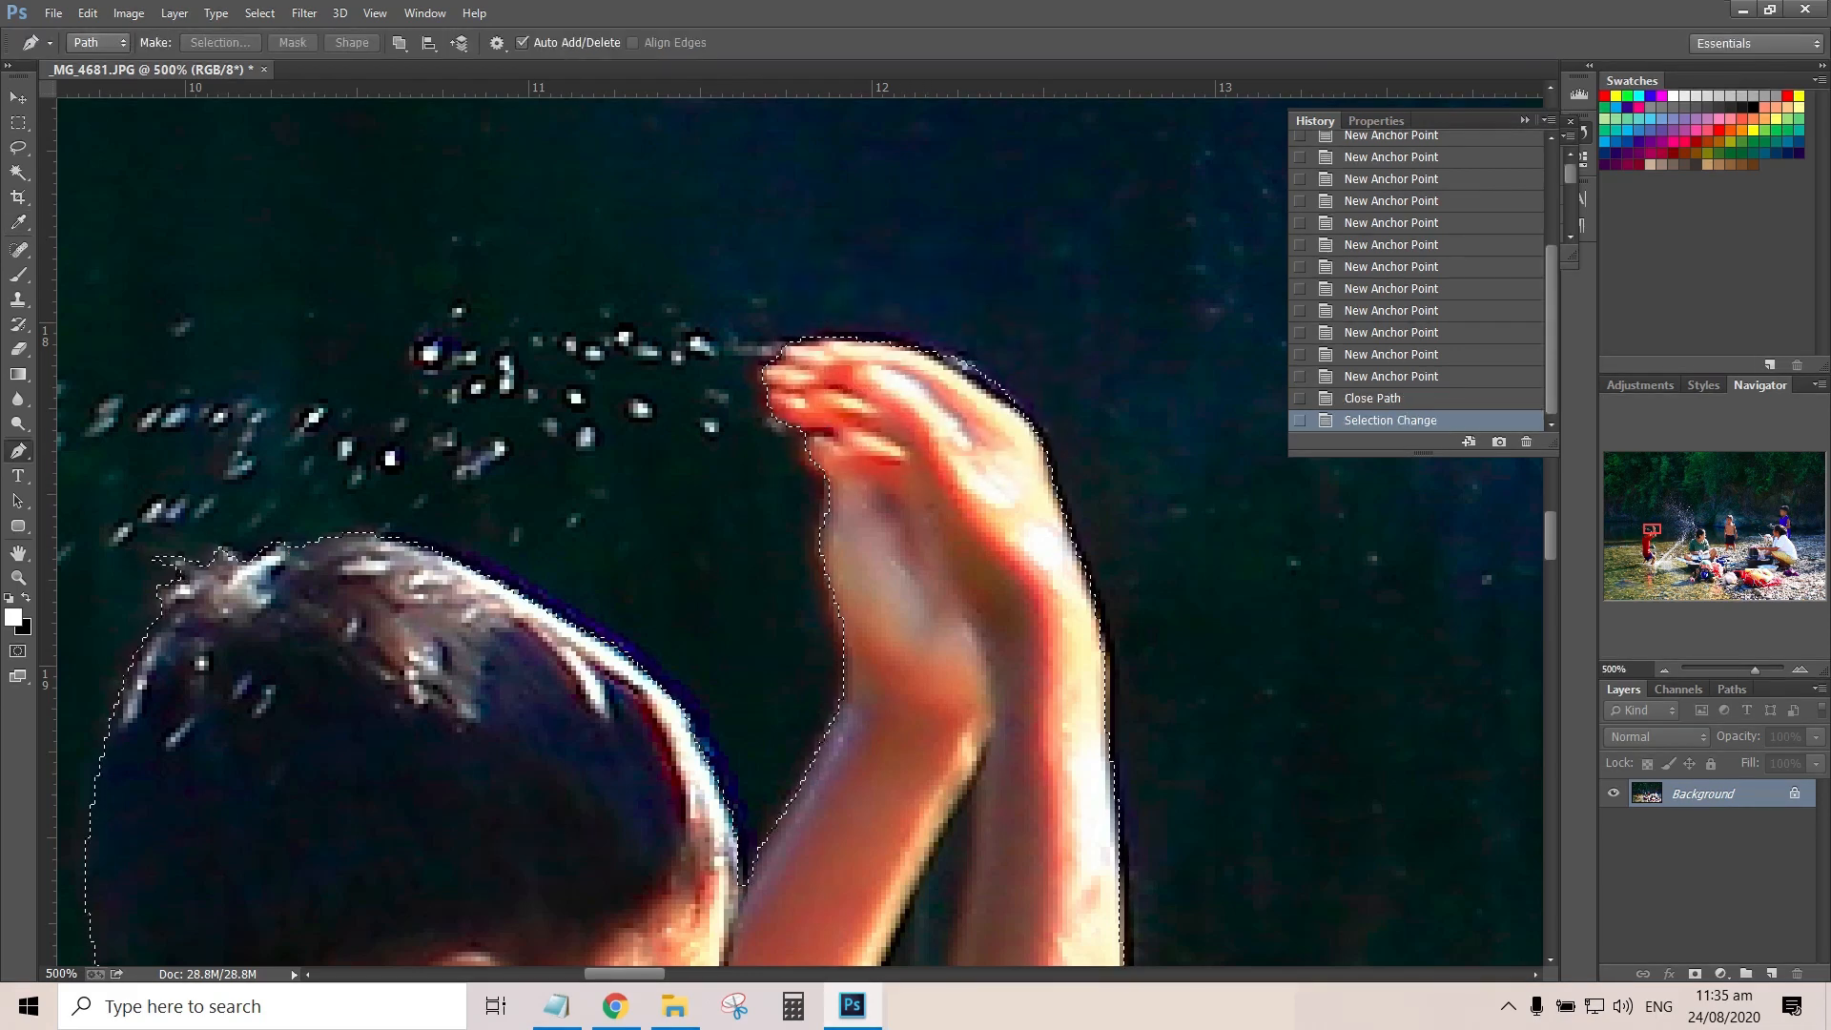
key("ctrl+0")
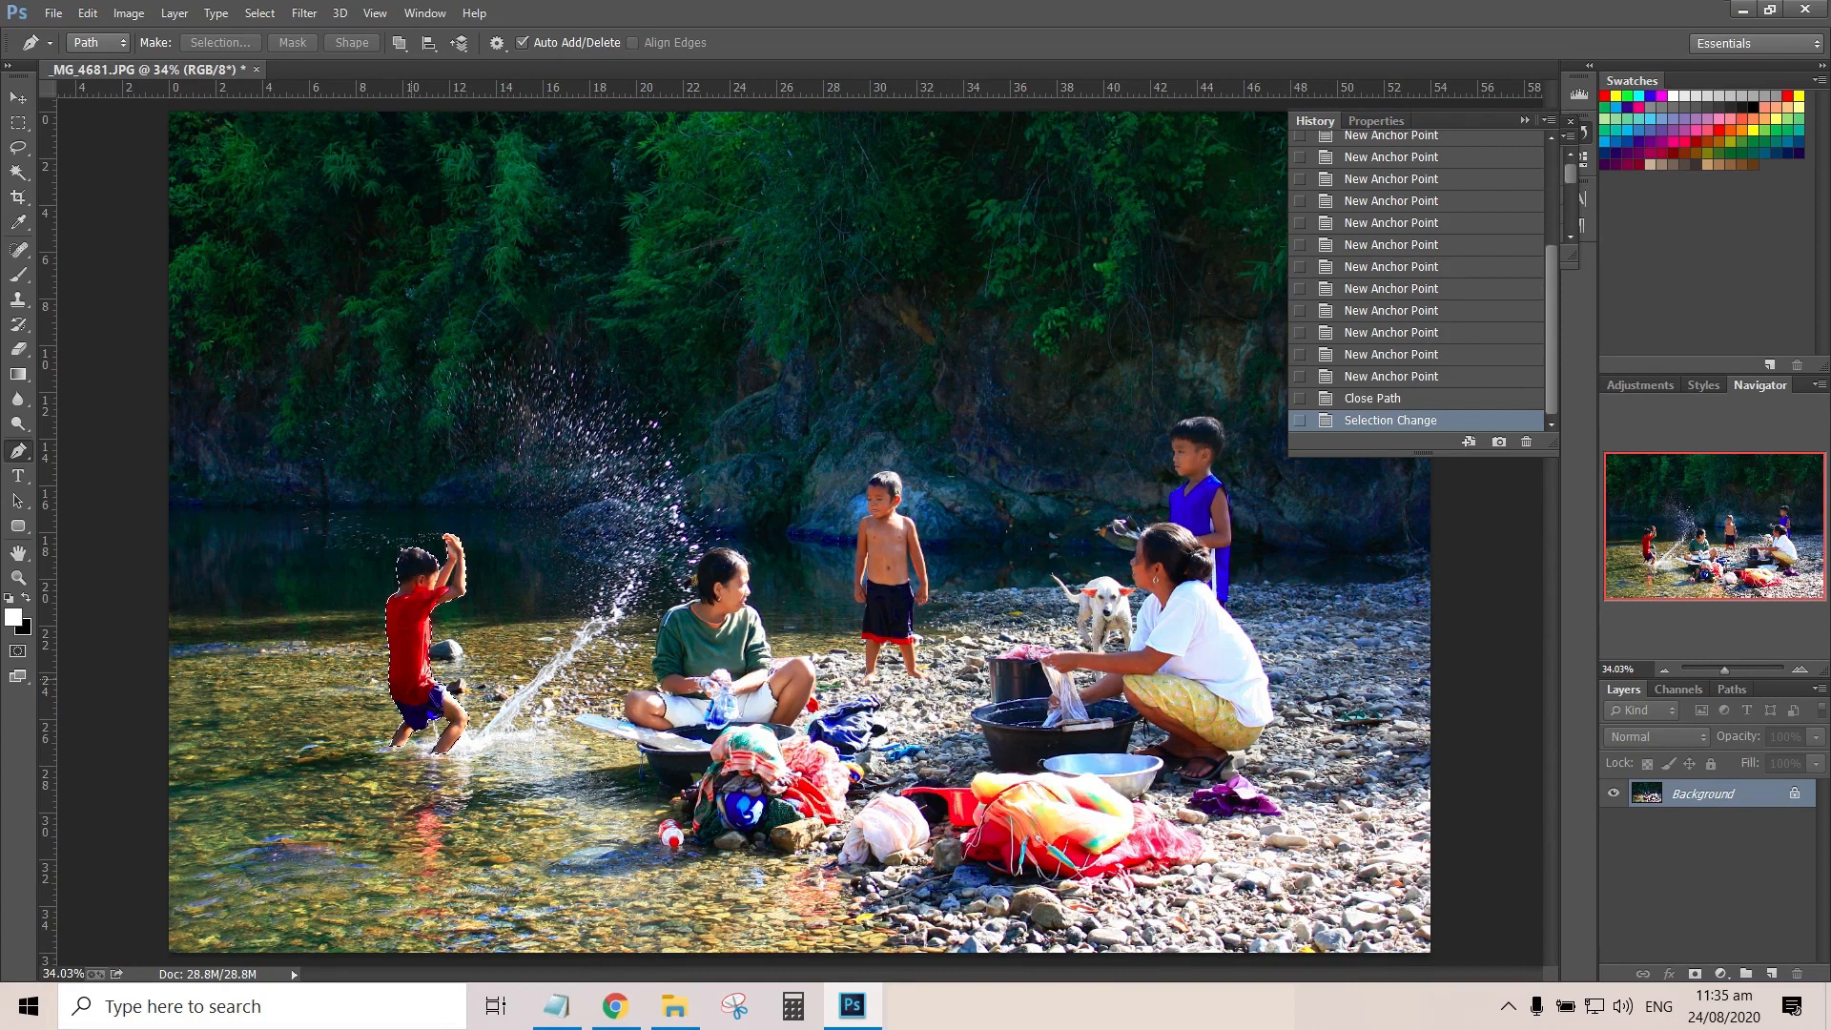
Convert the locked Background into a regular layer with the default settings
key("ctrl+k")
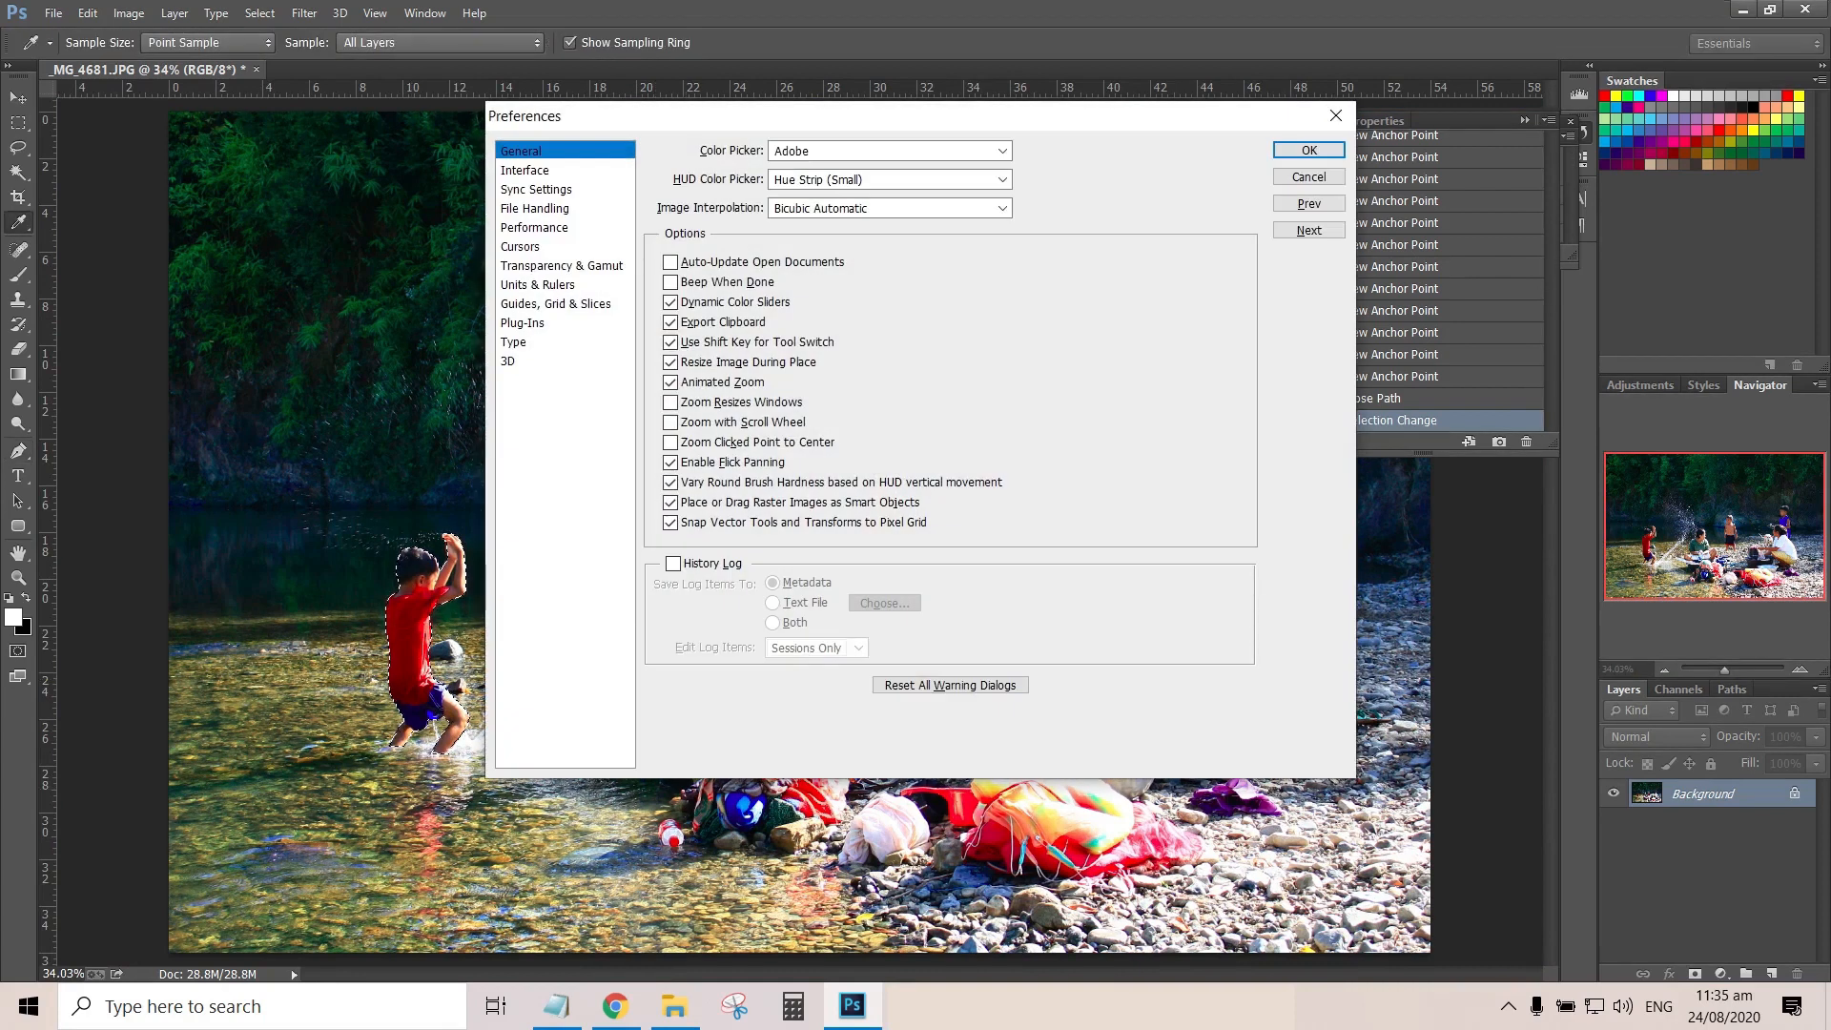
key("Escape")
double_click(1703, 793)
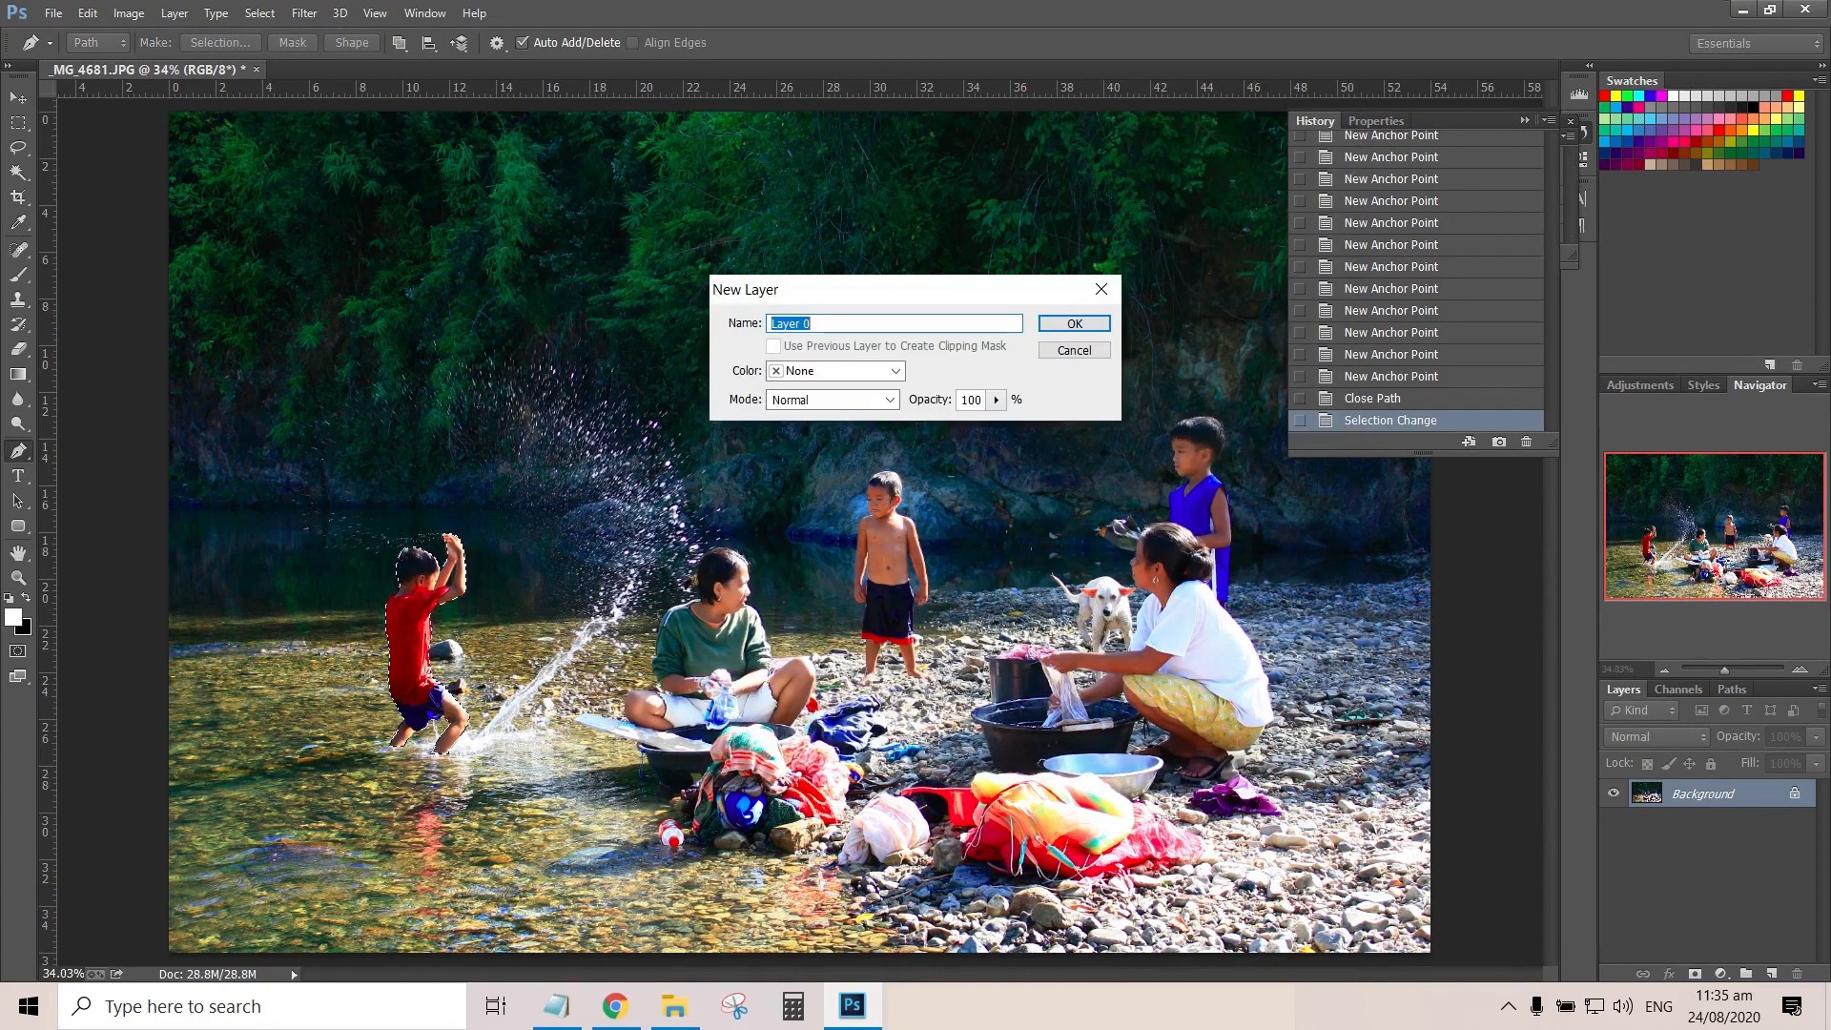
key("Return")
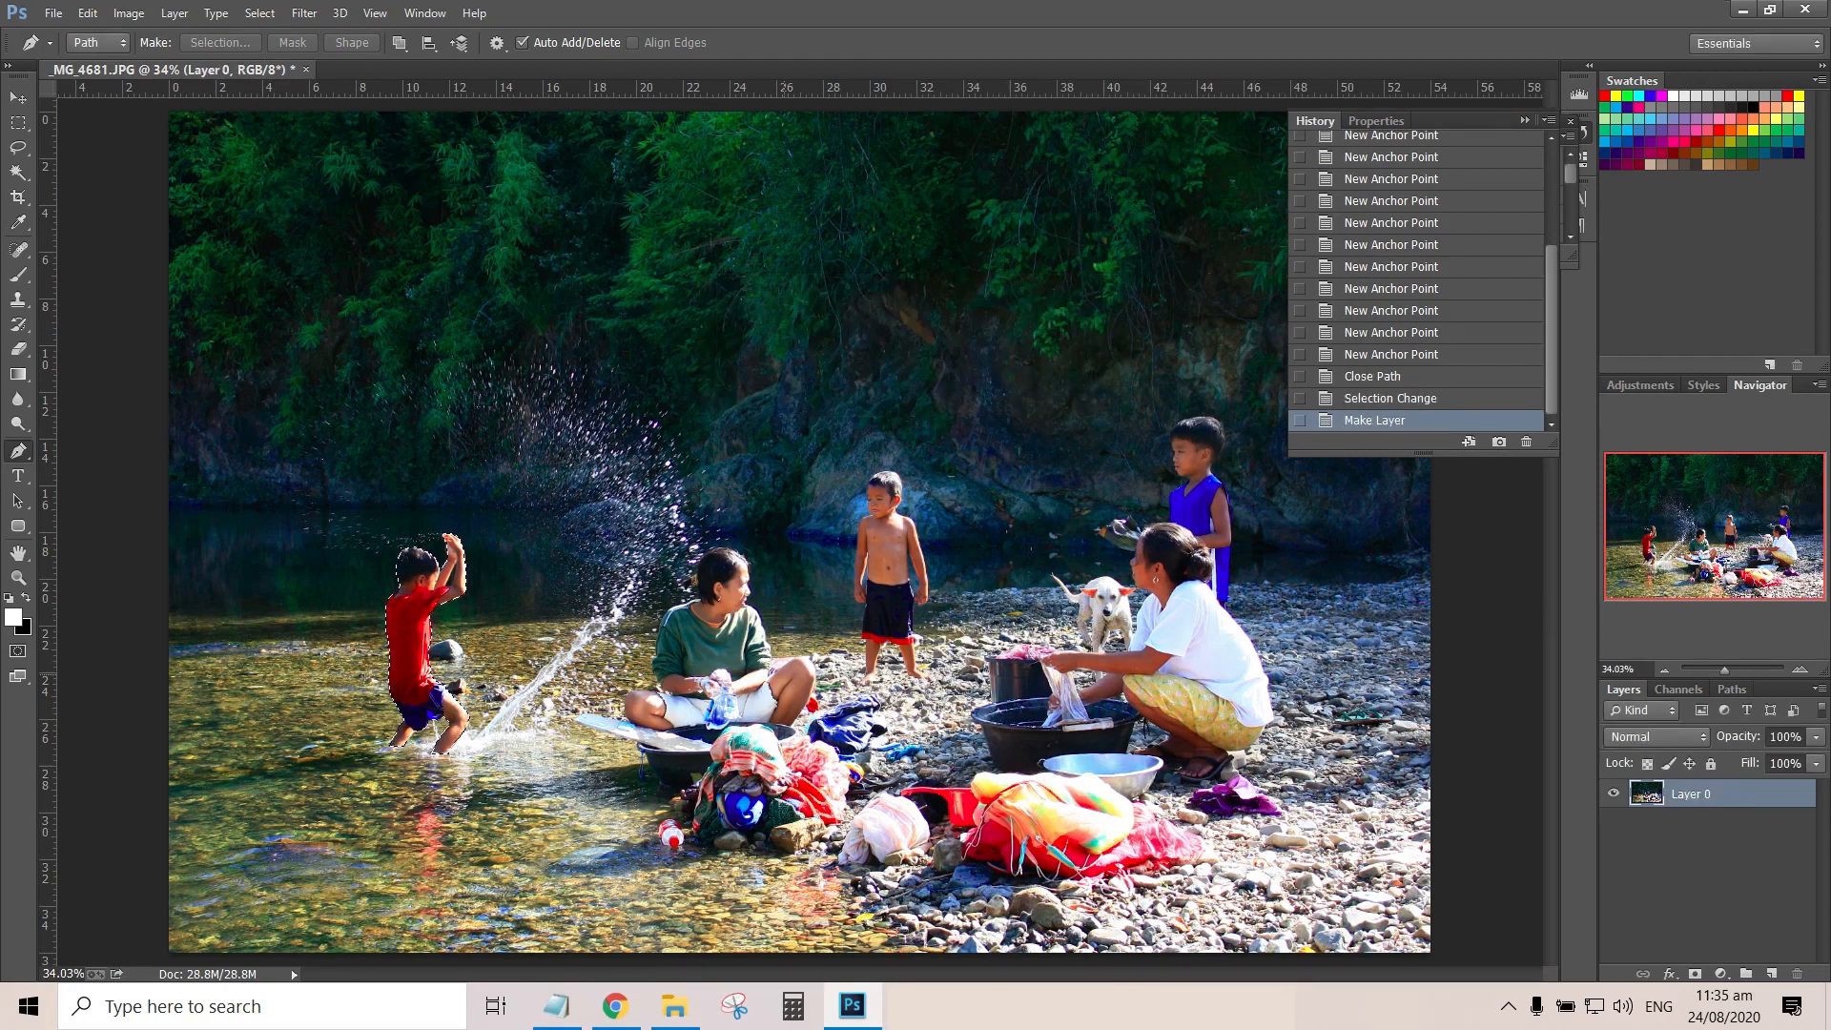
Copy the selected boy onto a new layer and rename that layer RedBoy
key("ctrl+j")
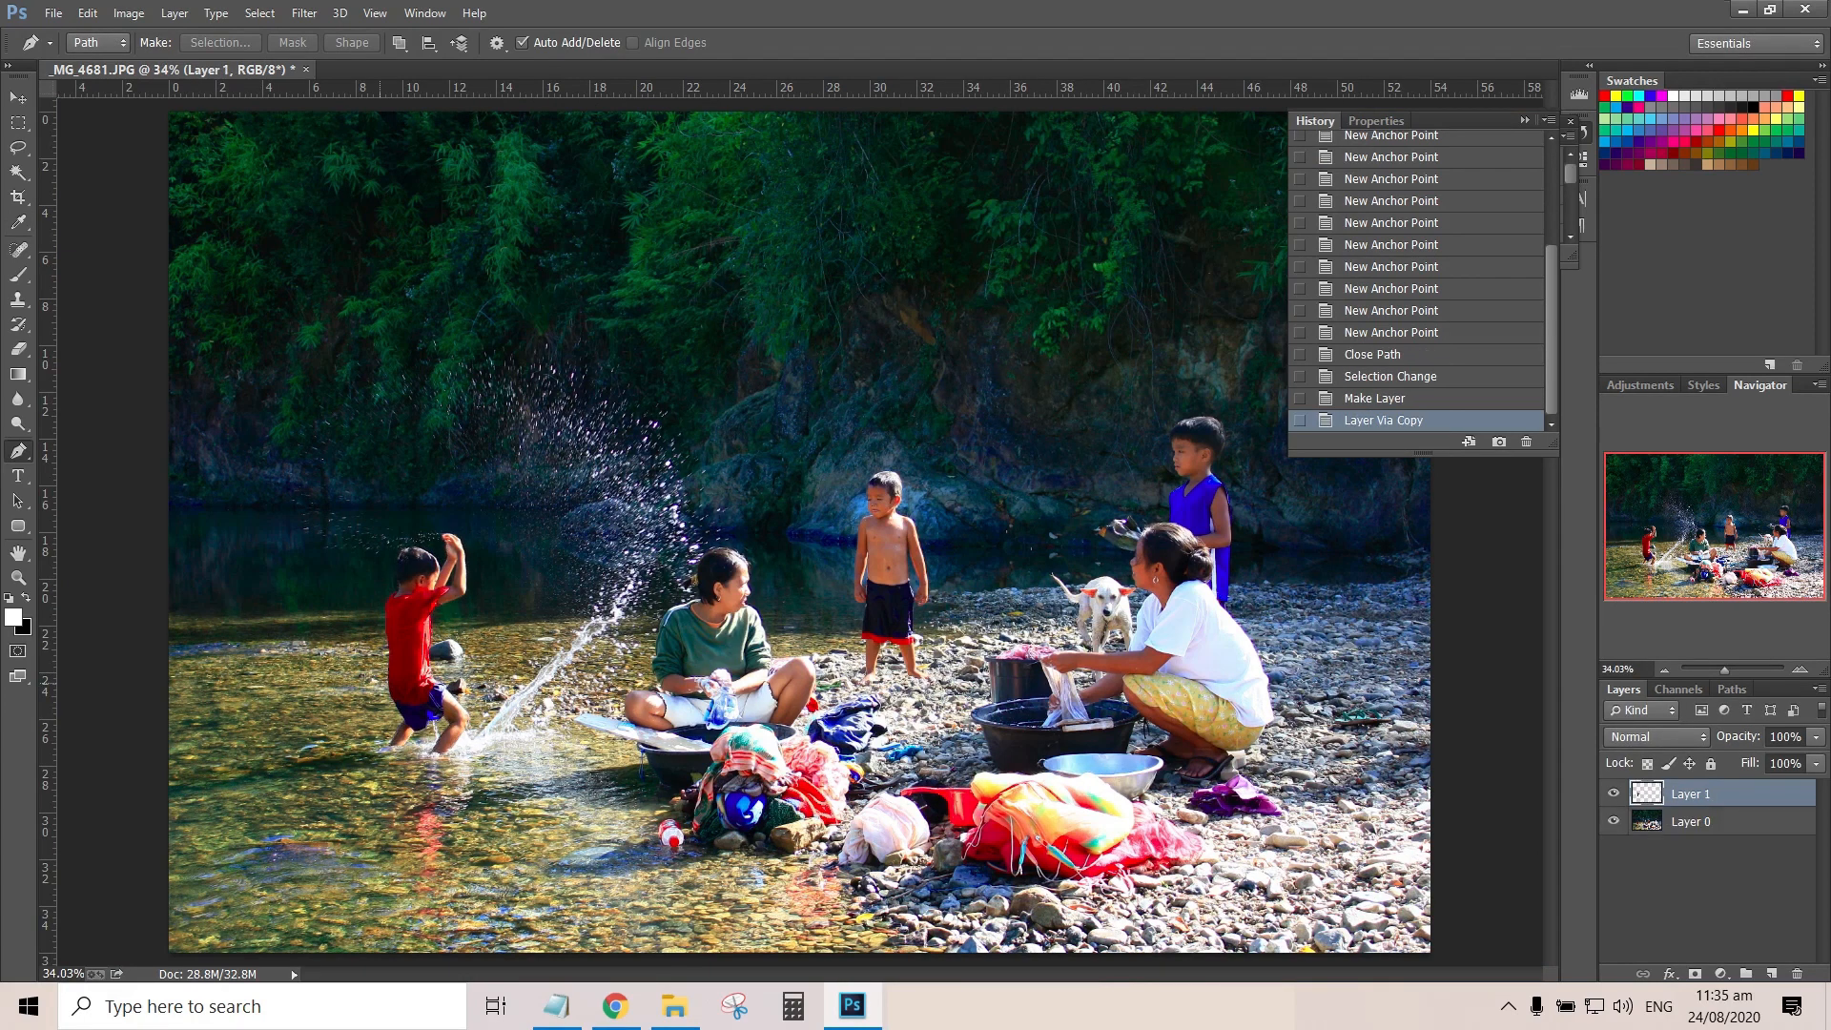
double_click(1690, 793)
type("RedBoy")
key("Return")
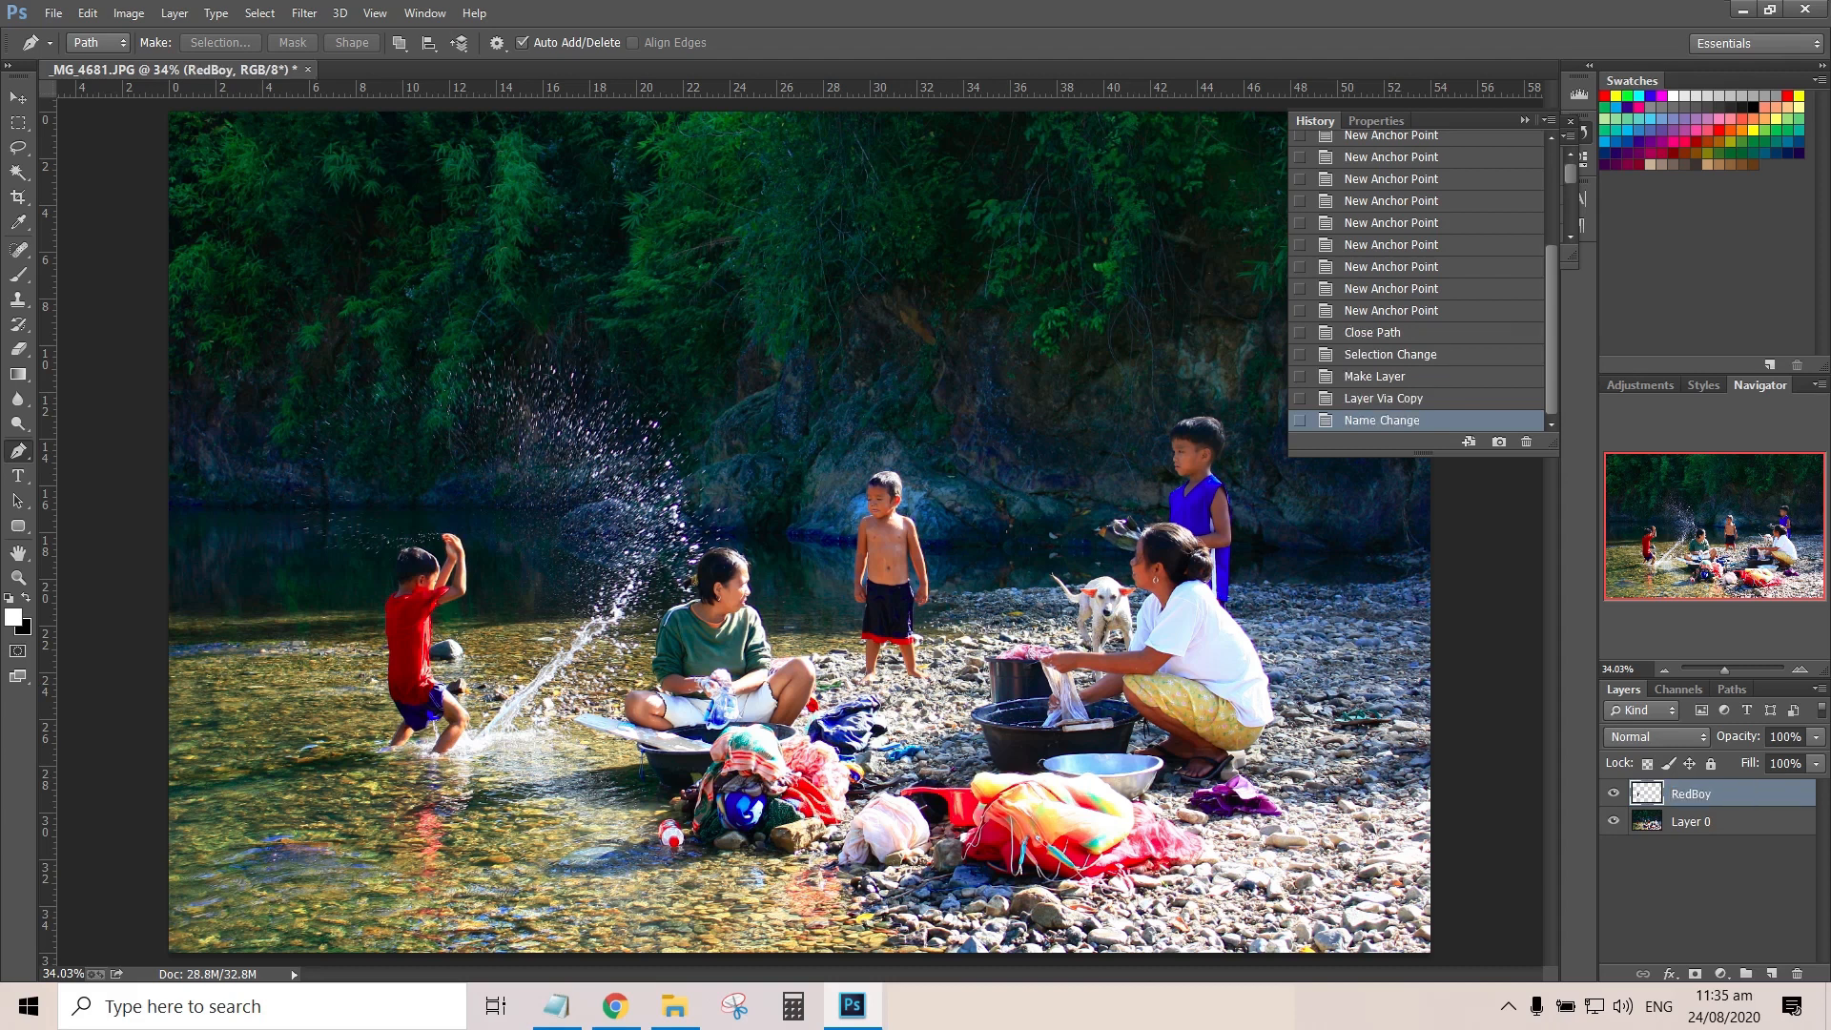
Check the cutout with the photo layer off, hide the RedBoy layer, and make Layer 0 active
left_click(1614, 821)
left_click(1613, 821)
left_click(1613, 793)
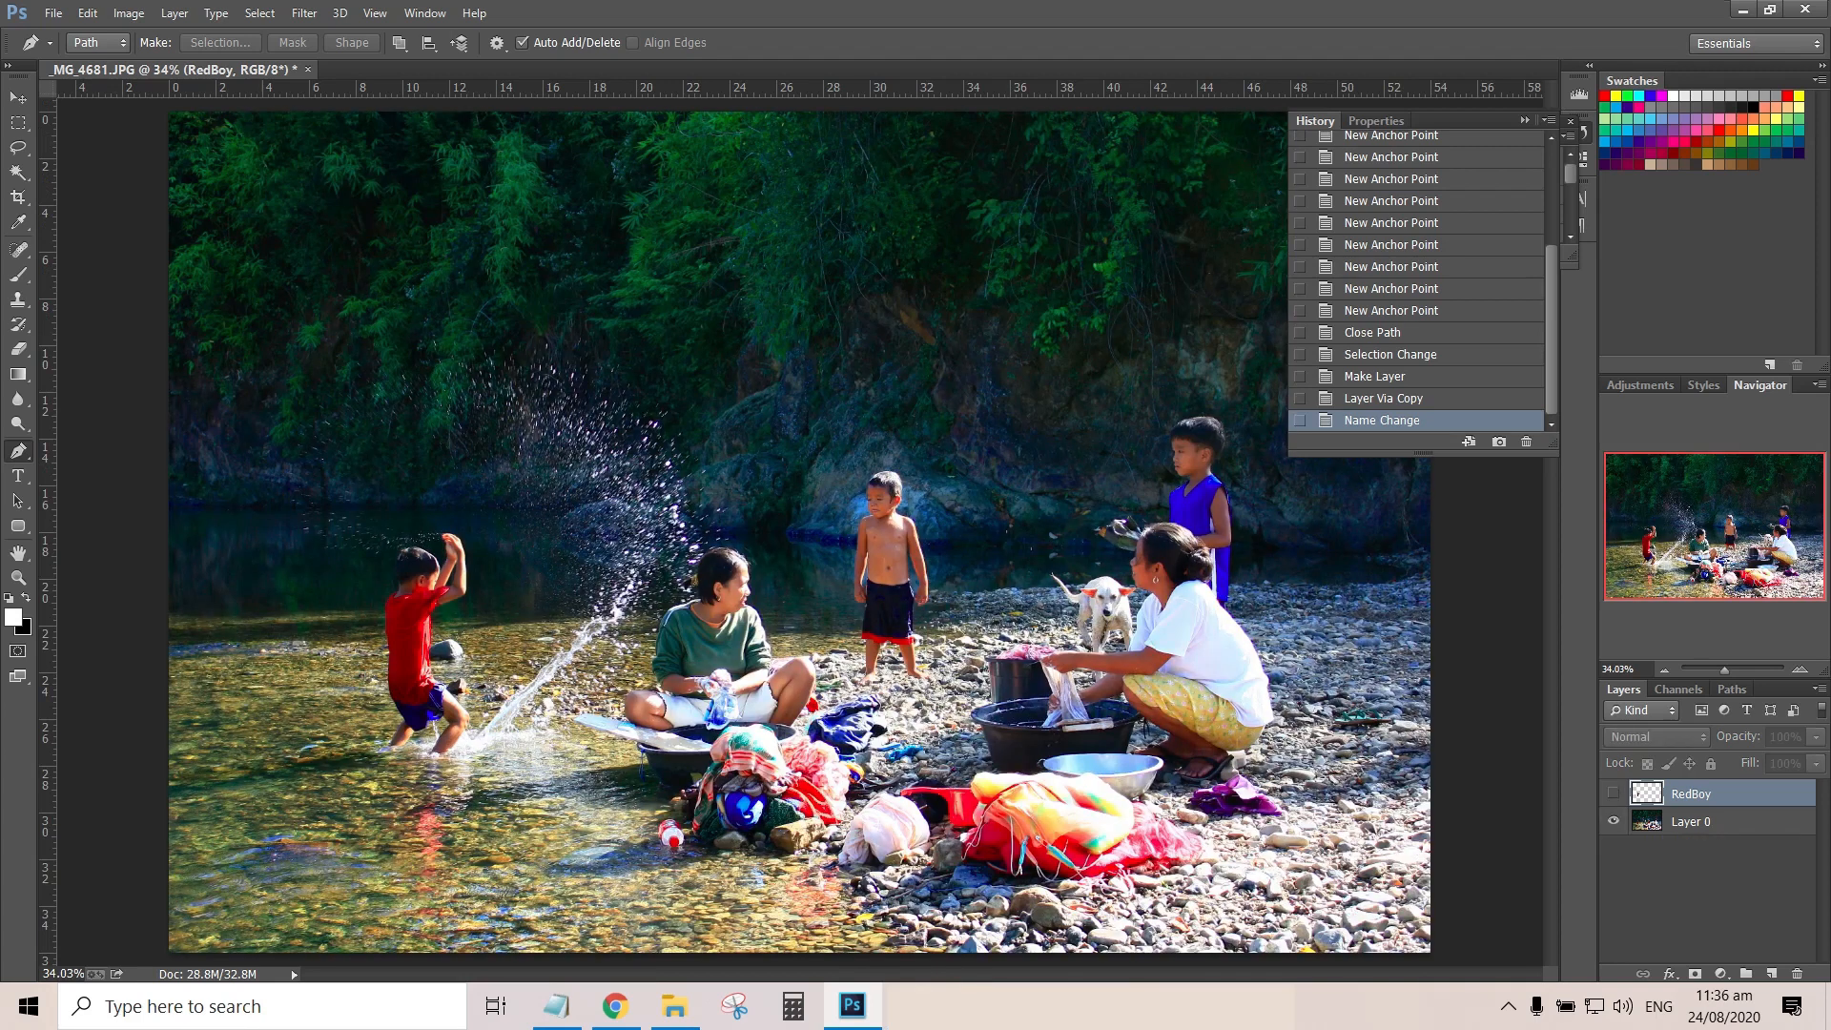
left_click(1691, 822)
Start a new Pen path at the crown of the woman in green and curve it down the back of her head
scroll(799, 534, "up", 5)
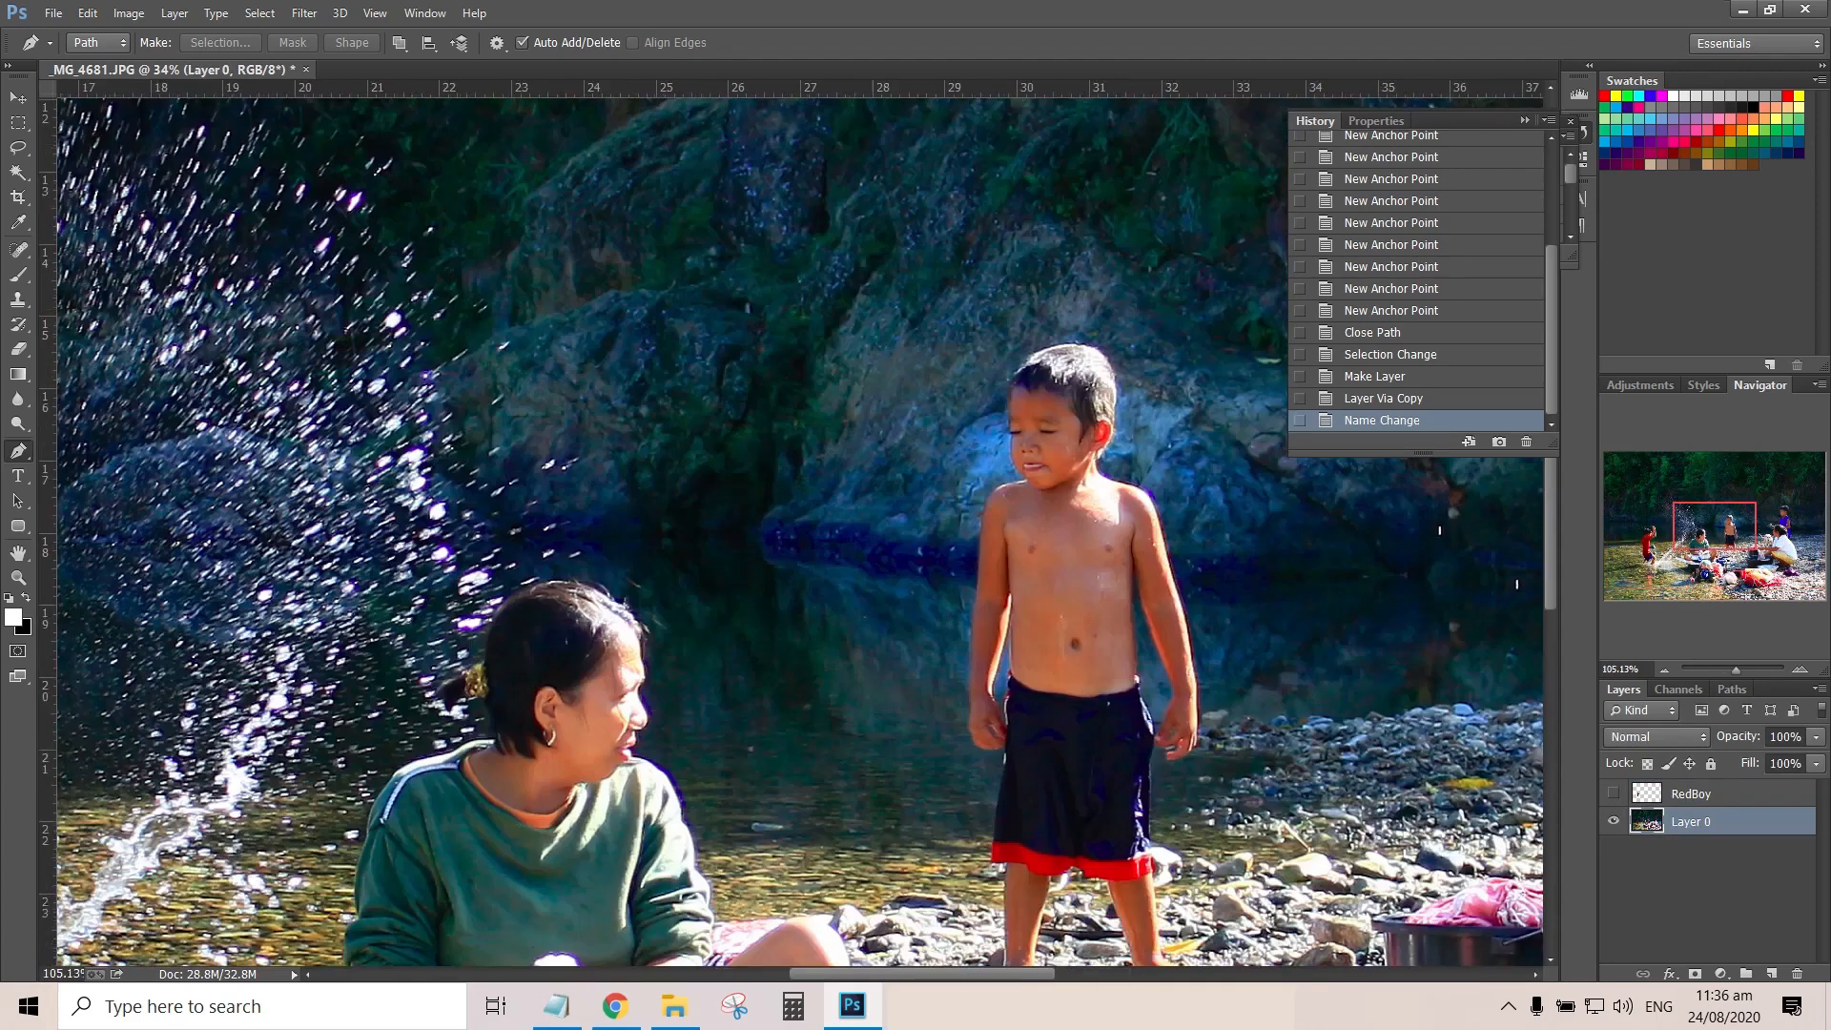
left_click_drag(799, 534, 1048, 314)
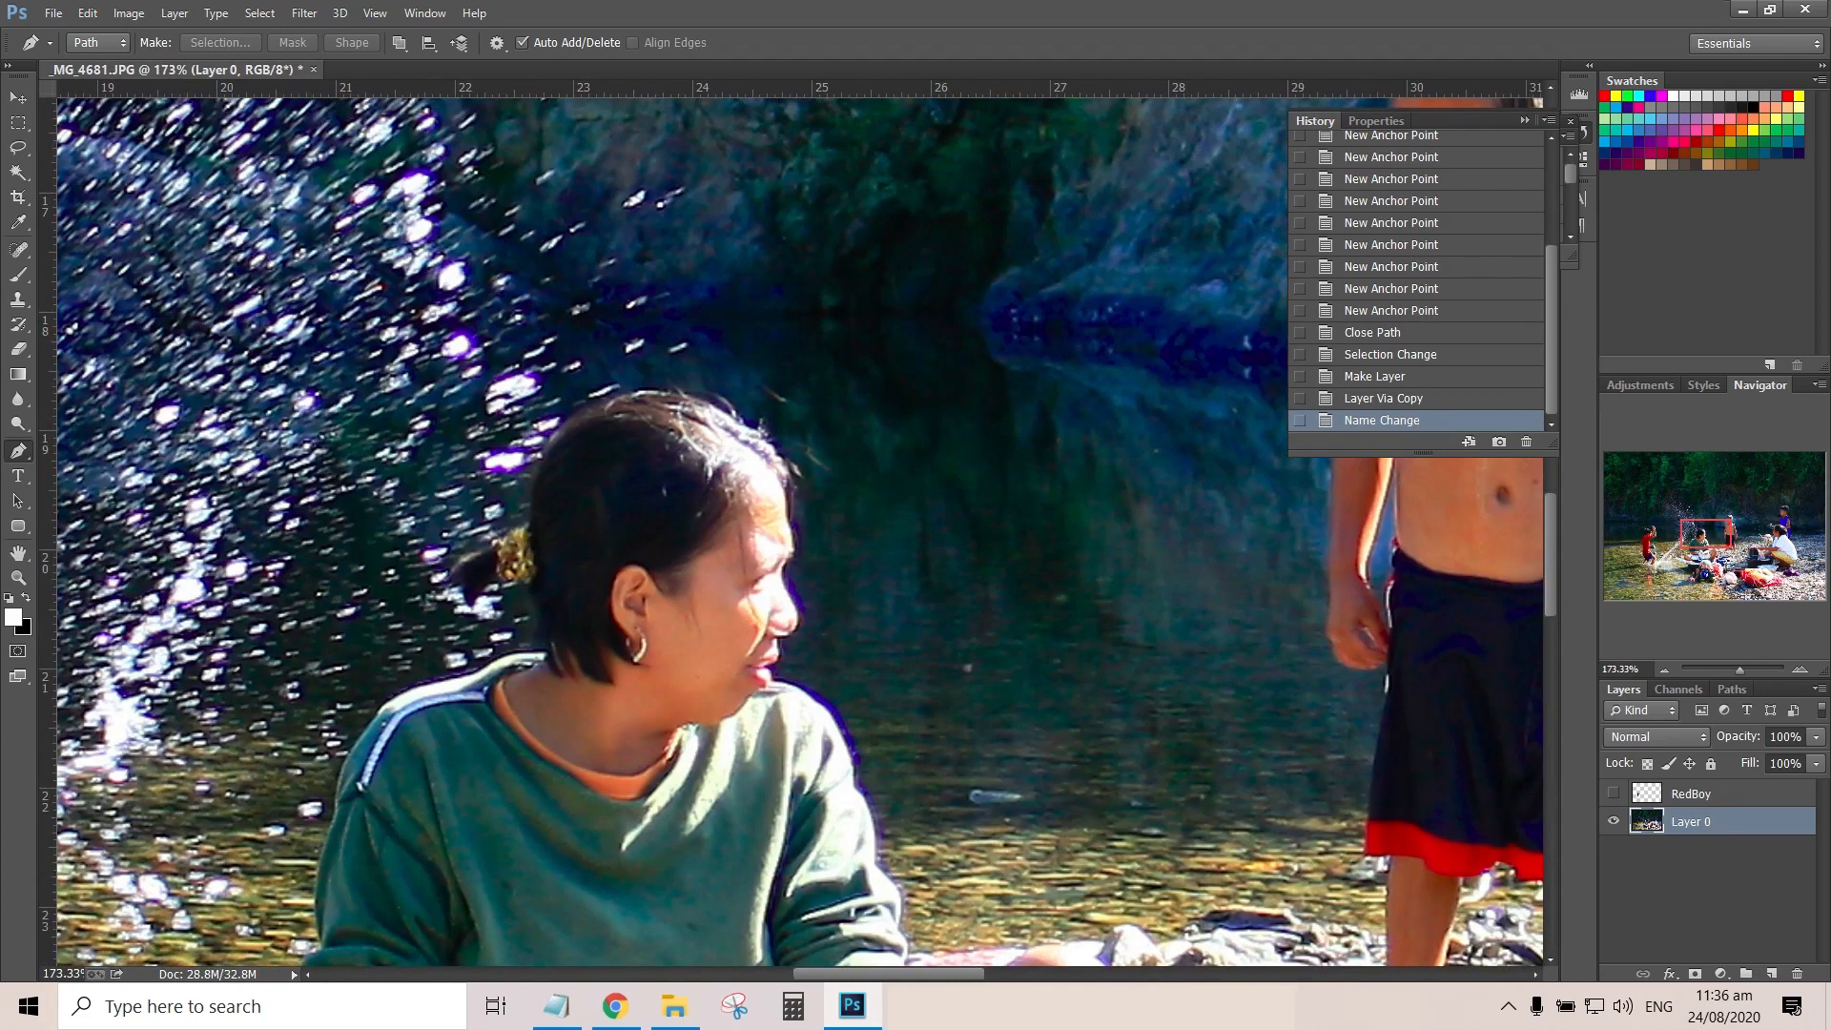
scroll(803, 525, "up", 3)
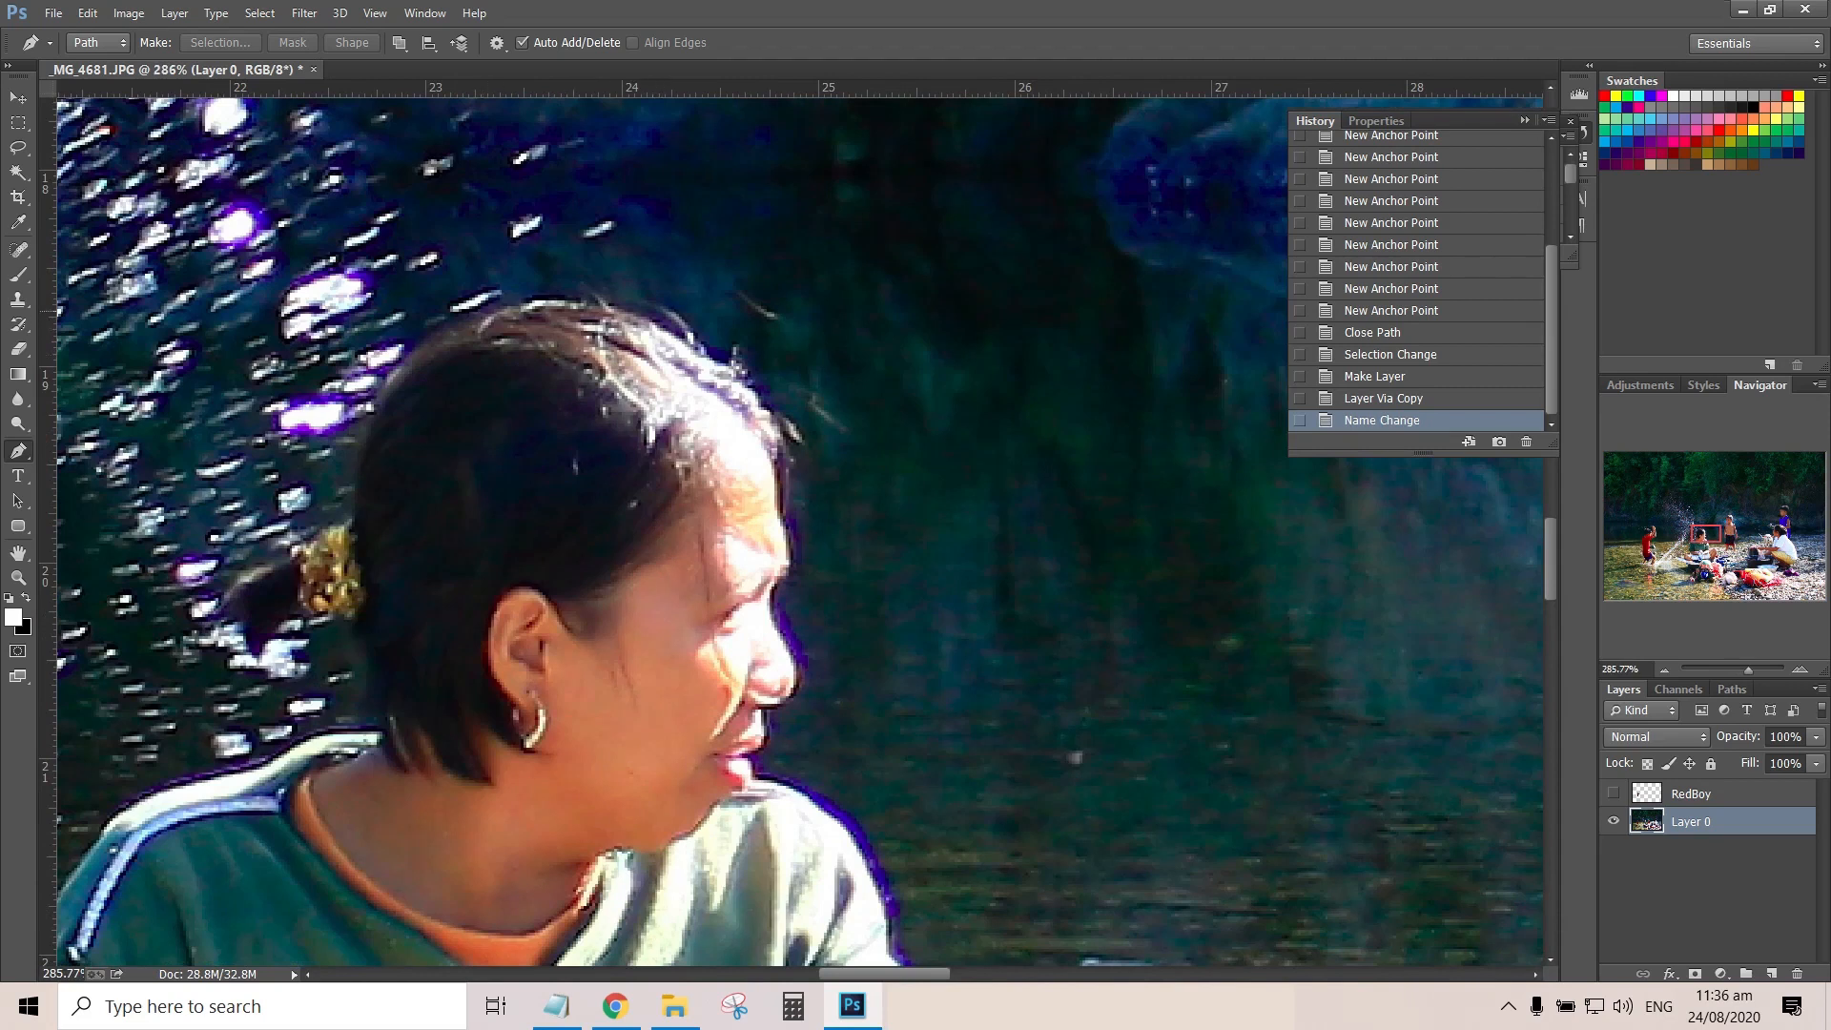
left_click(493, 310)
left_click_drag(420, 350, 398, 370)
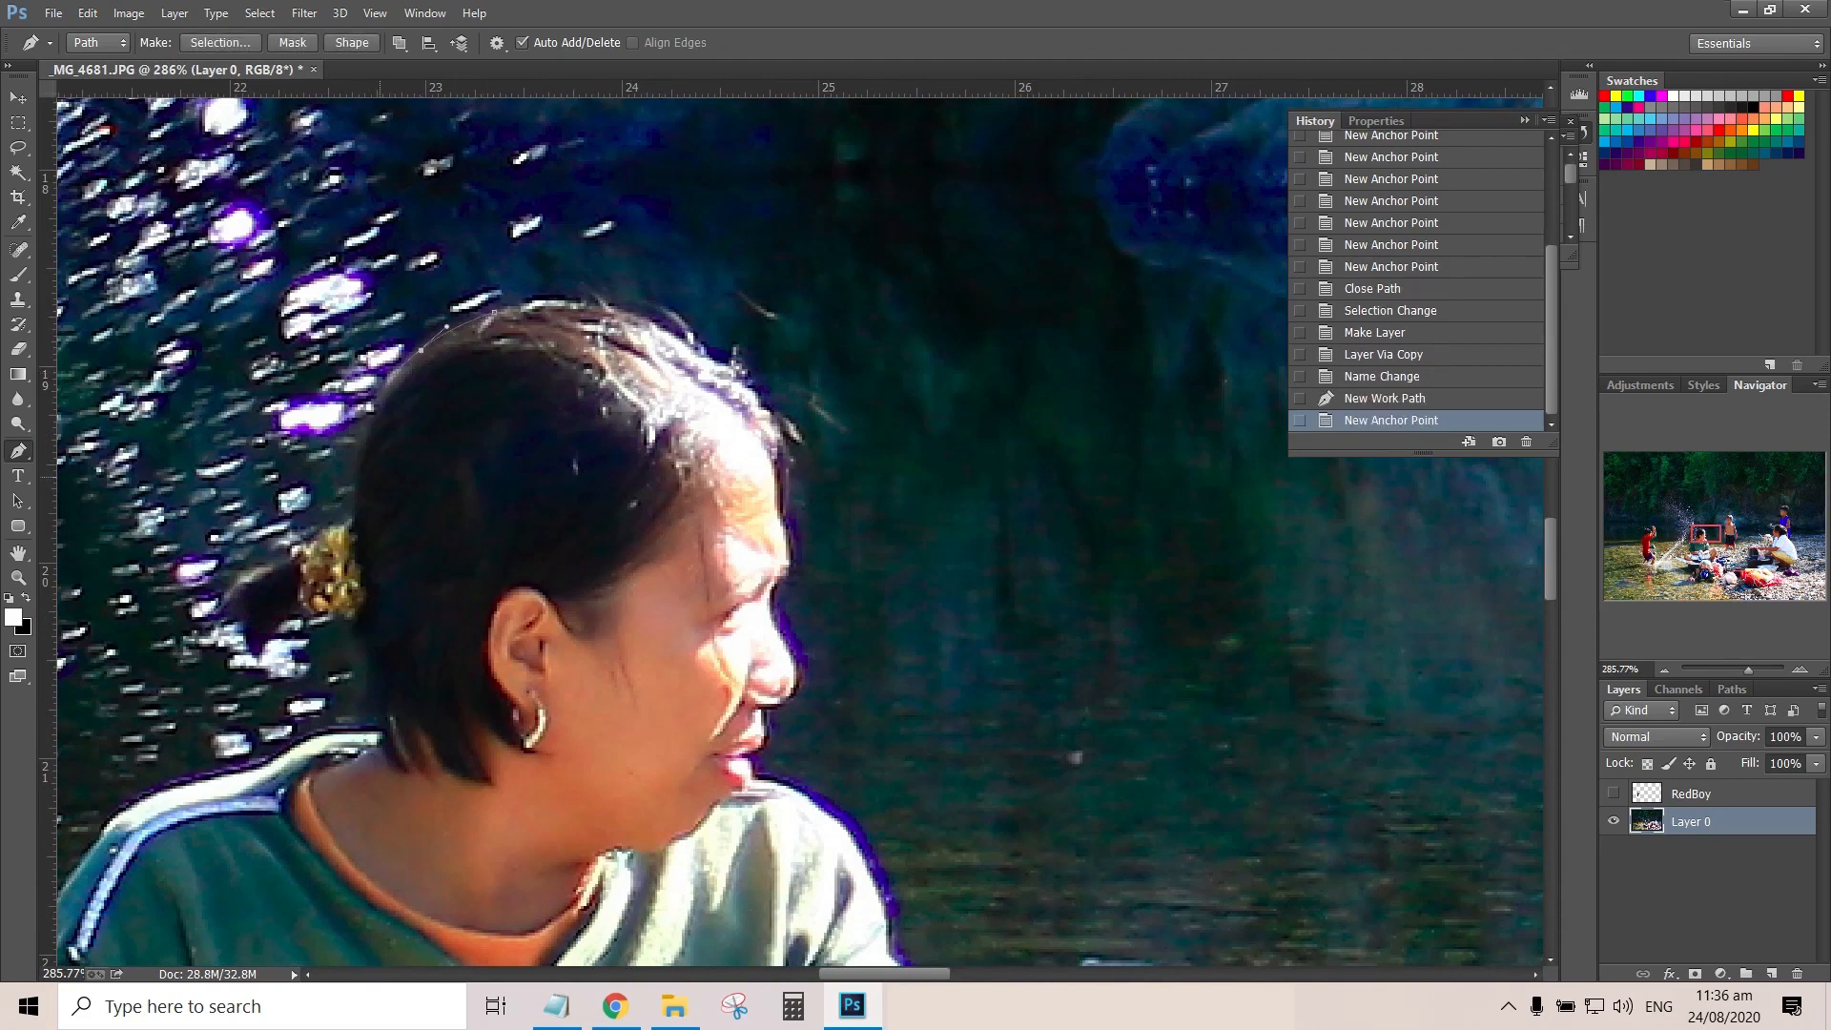
left_click(357, 486)
Continue the path around the woman's small ponytail and hair tie, back to the nape
left_click(350, 521)
left_click(316, 538)
left_click(294, 550)
left_click(271, 568)
left_click(221, 611)
left_click(208, 625)
left_click(235, 622)
left_click(257, 660)
left_click(272, 630)
left_click(304, 614)
Extend the path over the woman's near-splash shoulder and down the outer edge of her green sleeve
left_click_drag(177, 787, 152, 795)
left_click_drag(153, 795, 613, 330)
left_click_drag(539, 405, 526, 423)
left_click(499, 507)
left_click(473, 586)
left_click_drag(465, 704, 467, 746)
Trace the path around the sleeve cuff and along the underside of the forearm toward the shorts
left_click_drag(467, 746, 418, 433)
left_click(410, 445)
left_click(382, 509)
left_click(384, 547)
left_click(404, 595)
left_click(446, 661)
left_click(491, 718)
Outline the bent knee on the splash side down toward the washing board
left_click(561, 740)
left_click(462, 745)
left_click(255, 725)
left_click_drag(170, 792, 301, 522)
left_click(288, 561)
left_click(302, 660)
left_click_drag(1239, 667, 257, 486)
key("ctrl+0")
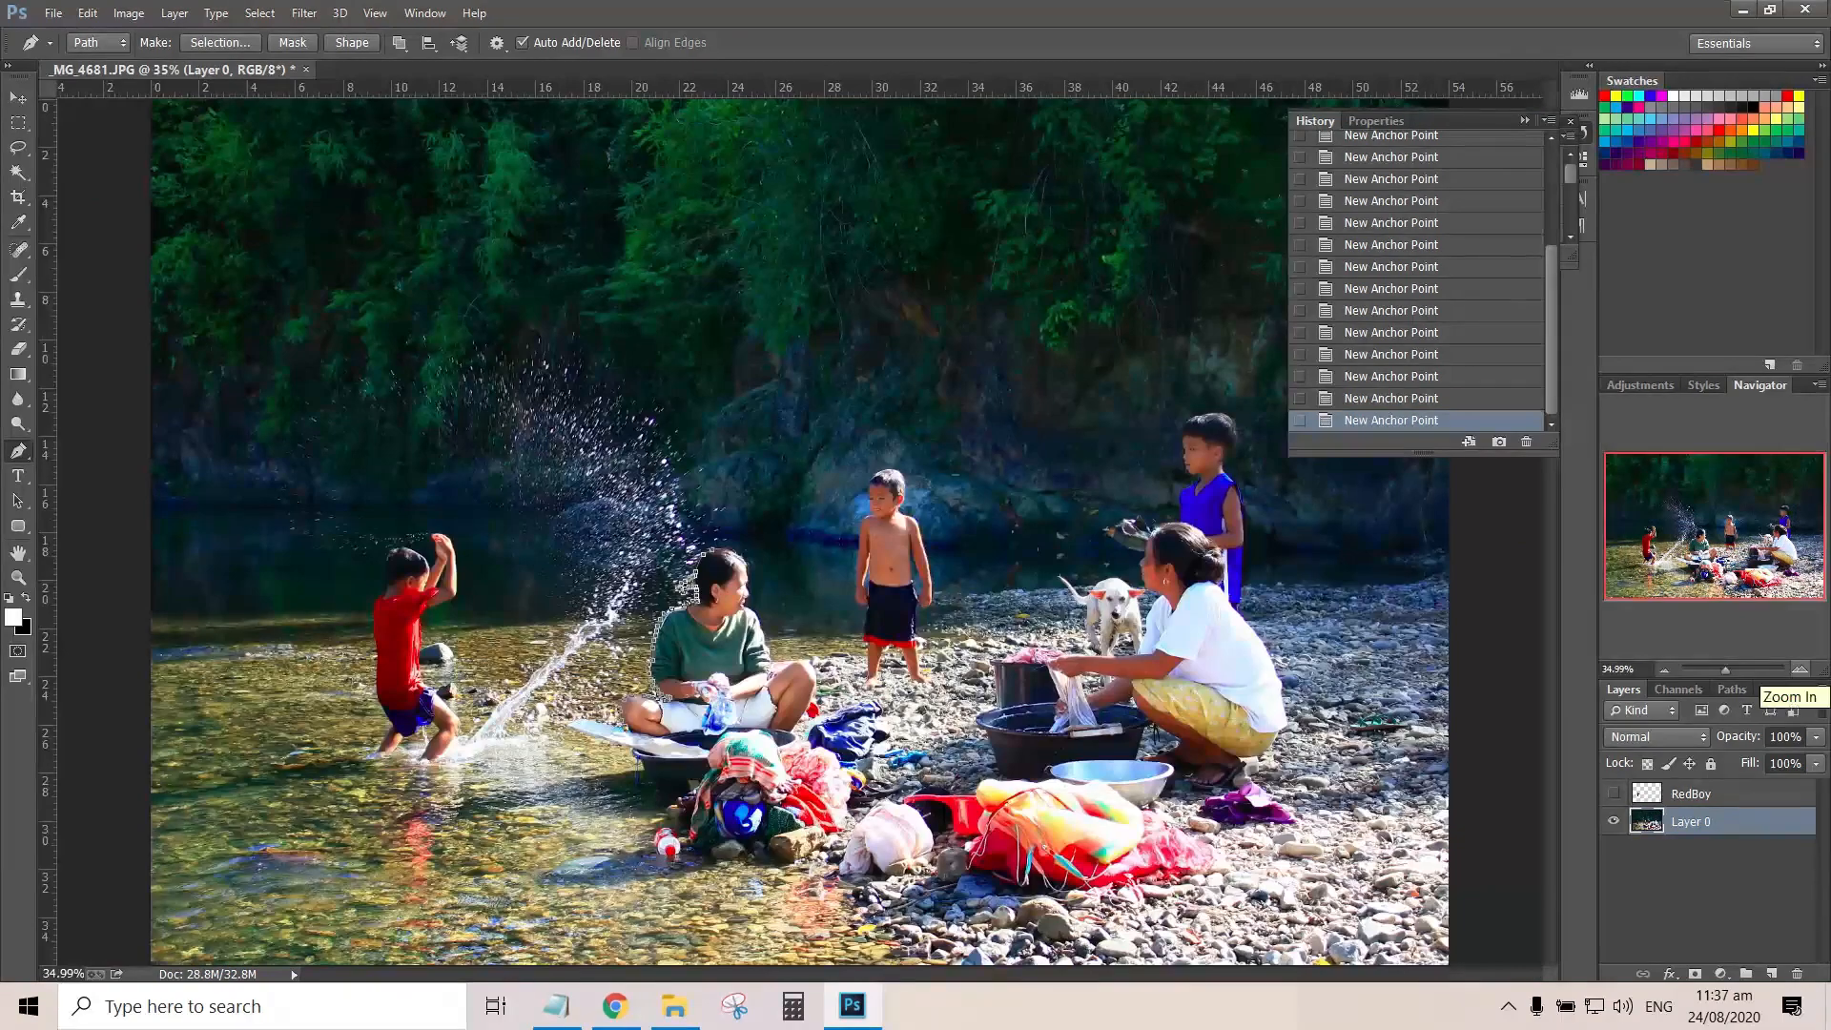
Carry the path from the end of the washing board in a wide loop around the tub and laundry pile
left_click(1800, 670)
left_click(1799, 670)
left_click(427, 588)
left_click(404, 599)
left_click(295, 699)
left_click(555, 868)
left_click(1058, 895)
left_click(1087, 723)
left_click(910, 587)
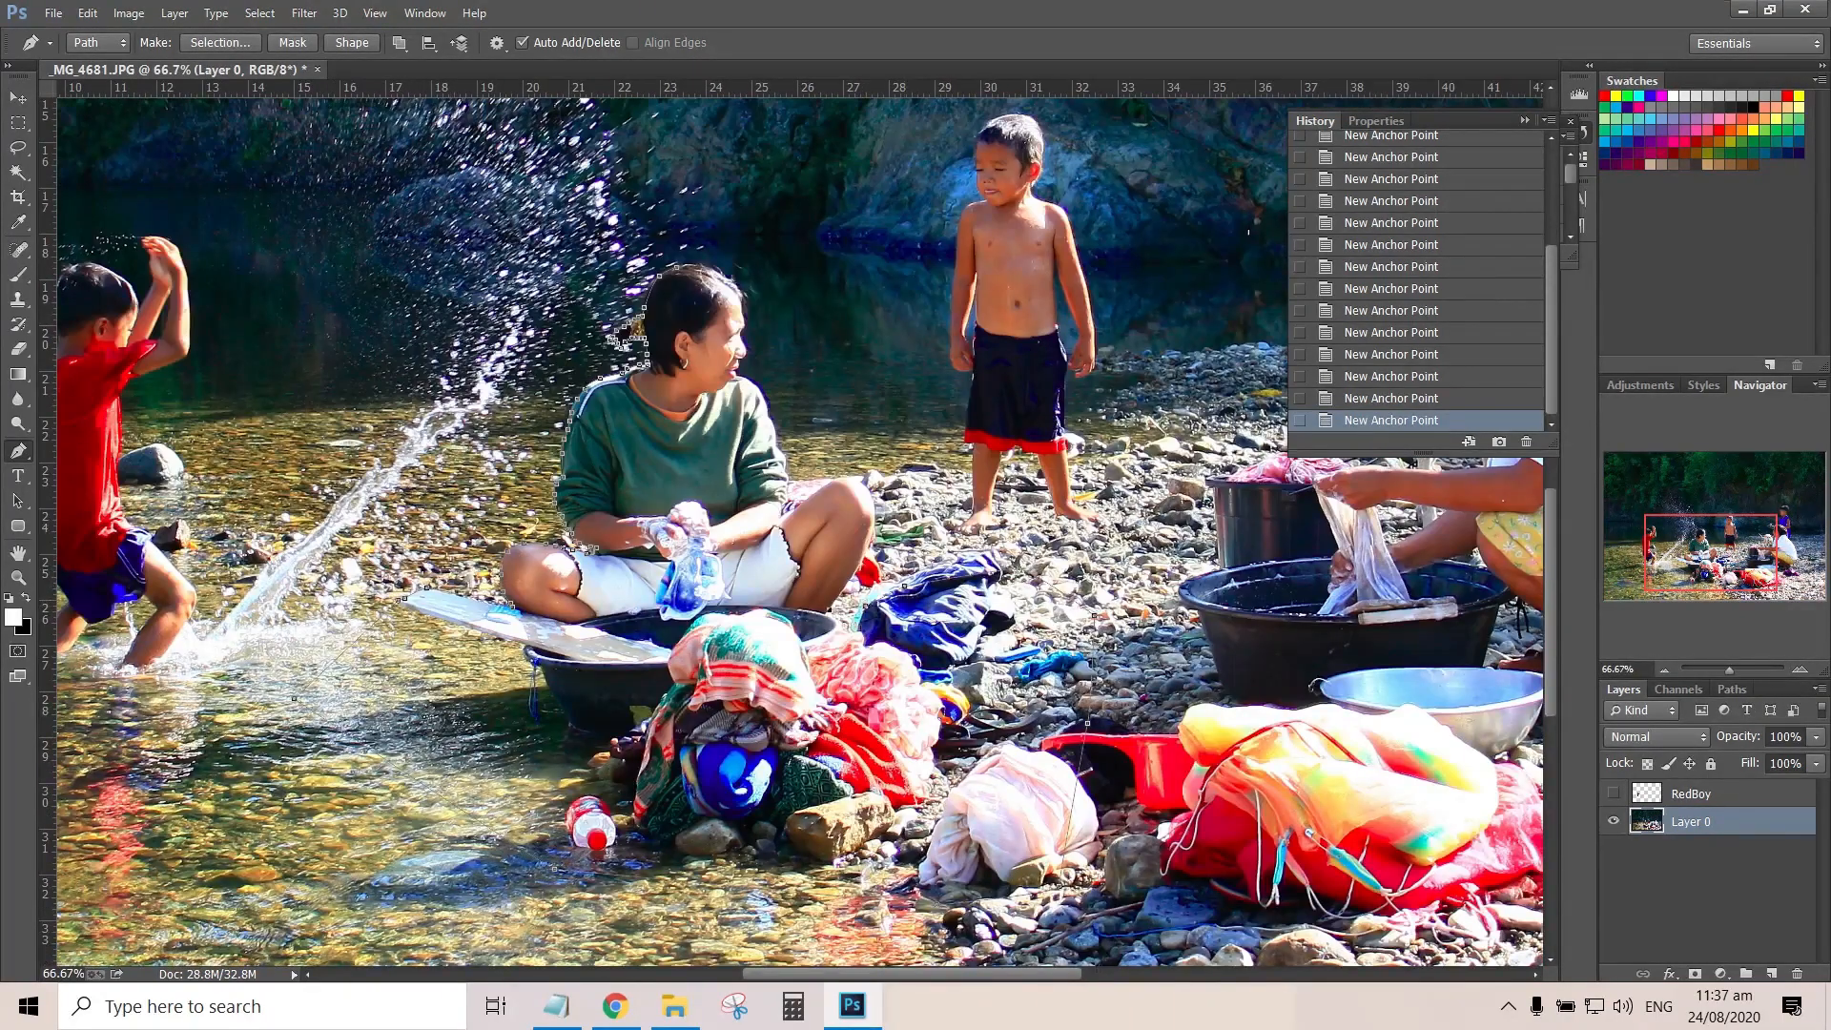
Trace the woman's other shin and raised knee, continuing along the thigh to the hem of her shorts
left_click_drag(1729, 670, 1743, 670)
left_click(895, 787)
left_click(979, 664)
left_click(1029, 556)
left_click(1037, 432)
left_click_drag(966, 369, 946, 367)
left_click_drag(905, 375, 893, 388)
left_click(822, 437)
left_click(784, 470)
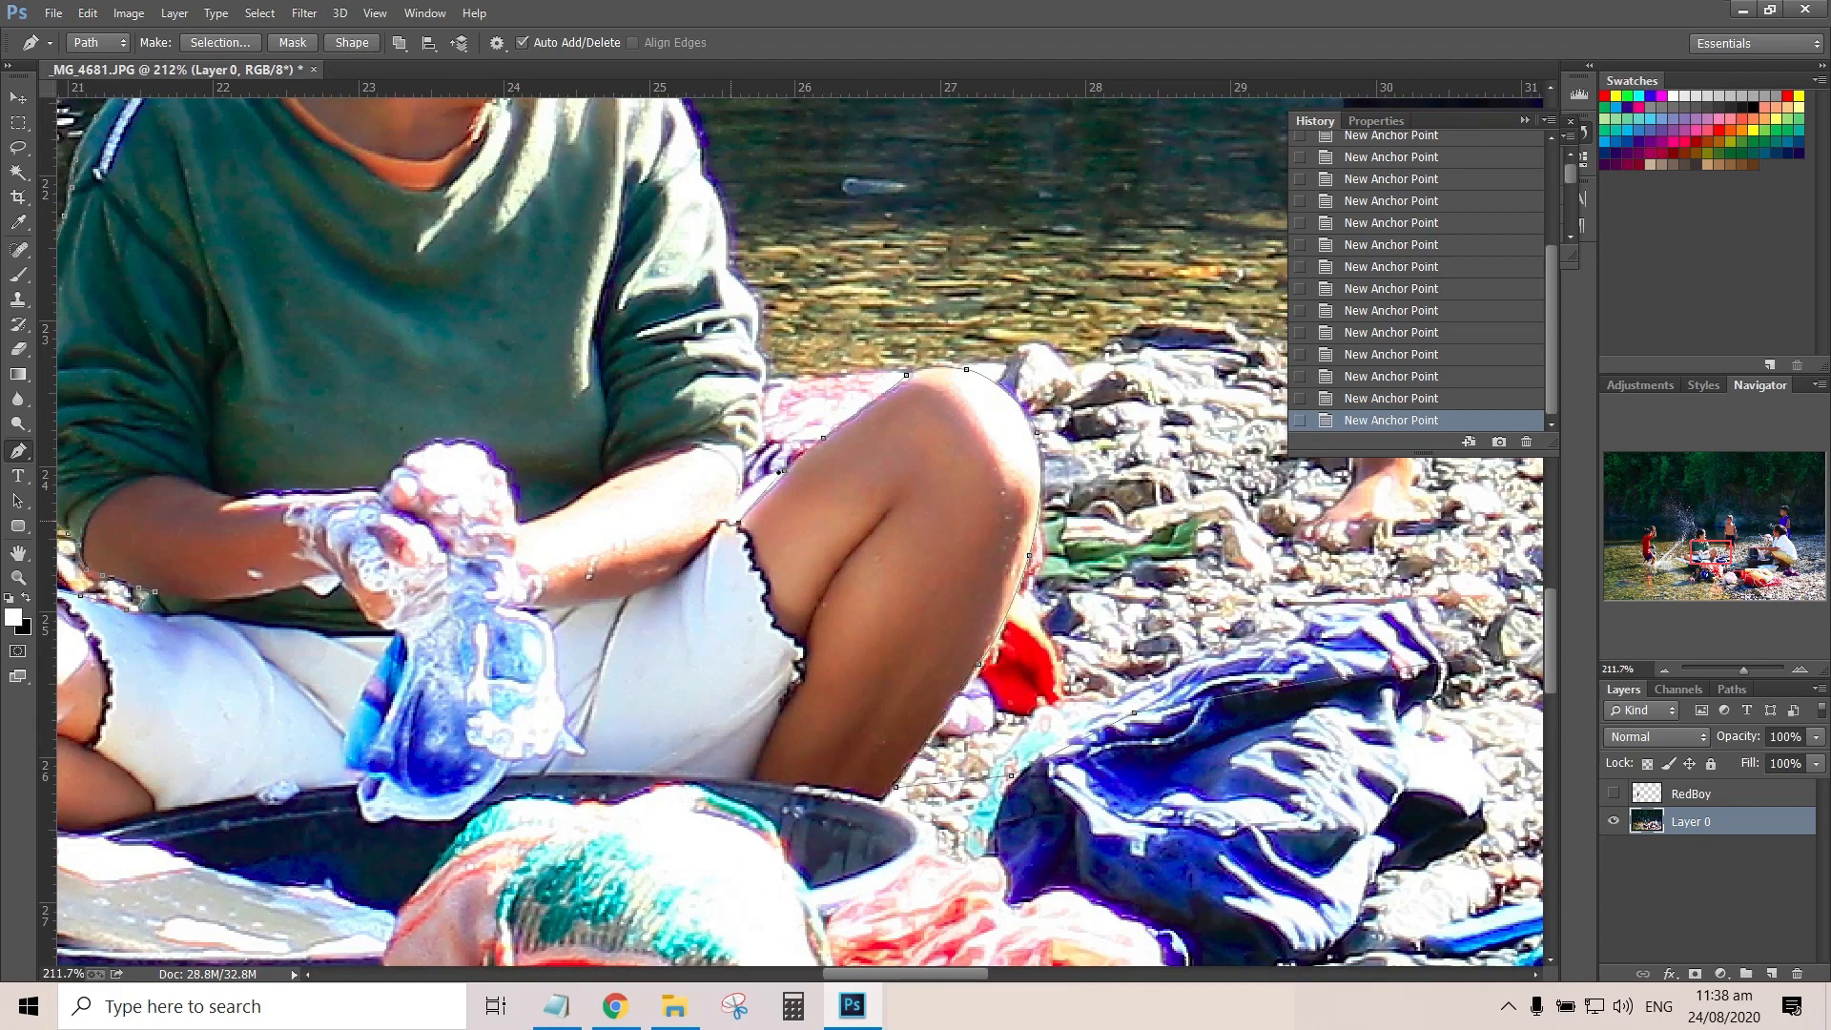
left_click(731, 523)
Continue the path up the outer edge of the green sleeve on the raised-knee side
triple_click(1799, 669)
left_click(666, 421)
left_click(676, 359)
left_click(719, 331)
left_click(714, 278)
left_click_drag(708, 495, 708, 480)
left_click(634, 401)
Trace the path over the woman's shoulder and along her chin, lips and nose
left_click_drag(624, 258, 862, 798)
left_click_drag(805, 650, 795, 624)
left_click(739, 517)
left_click(653, 444)
left_click(601, 427)
left_click(558, 387)
left_click(601, 350)
left_click(592, 308)
left_click(660, 256)
left_click(638, 192)
Extend the path up her forehead and around the stray strands at the front of her hair
left_click_drag(638, 192, 798, 672)
left_click(770, 625)
left_click(775, 582)
left_click(803, 529)
left_click(789, 458)
left_click(790, 333)
left_click(822, 324)
left_click(761, 262)
left_click(714, 185)
left_click(675, 176)
left_click(652, 167)
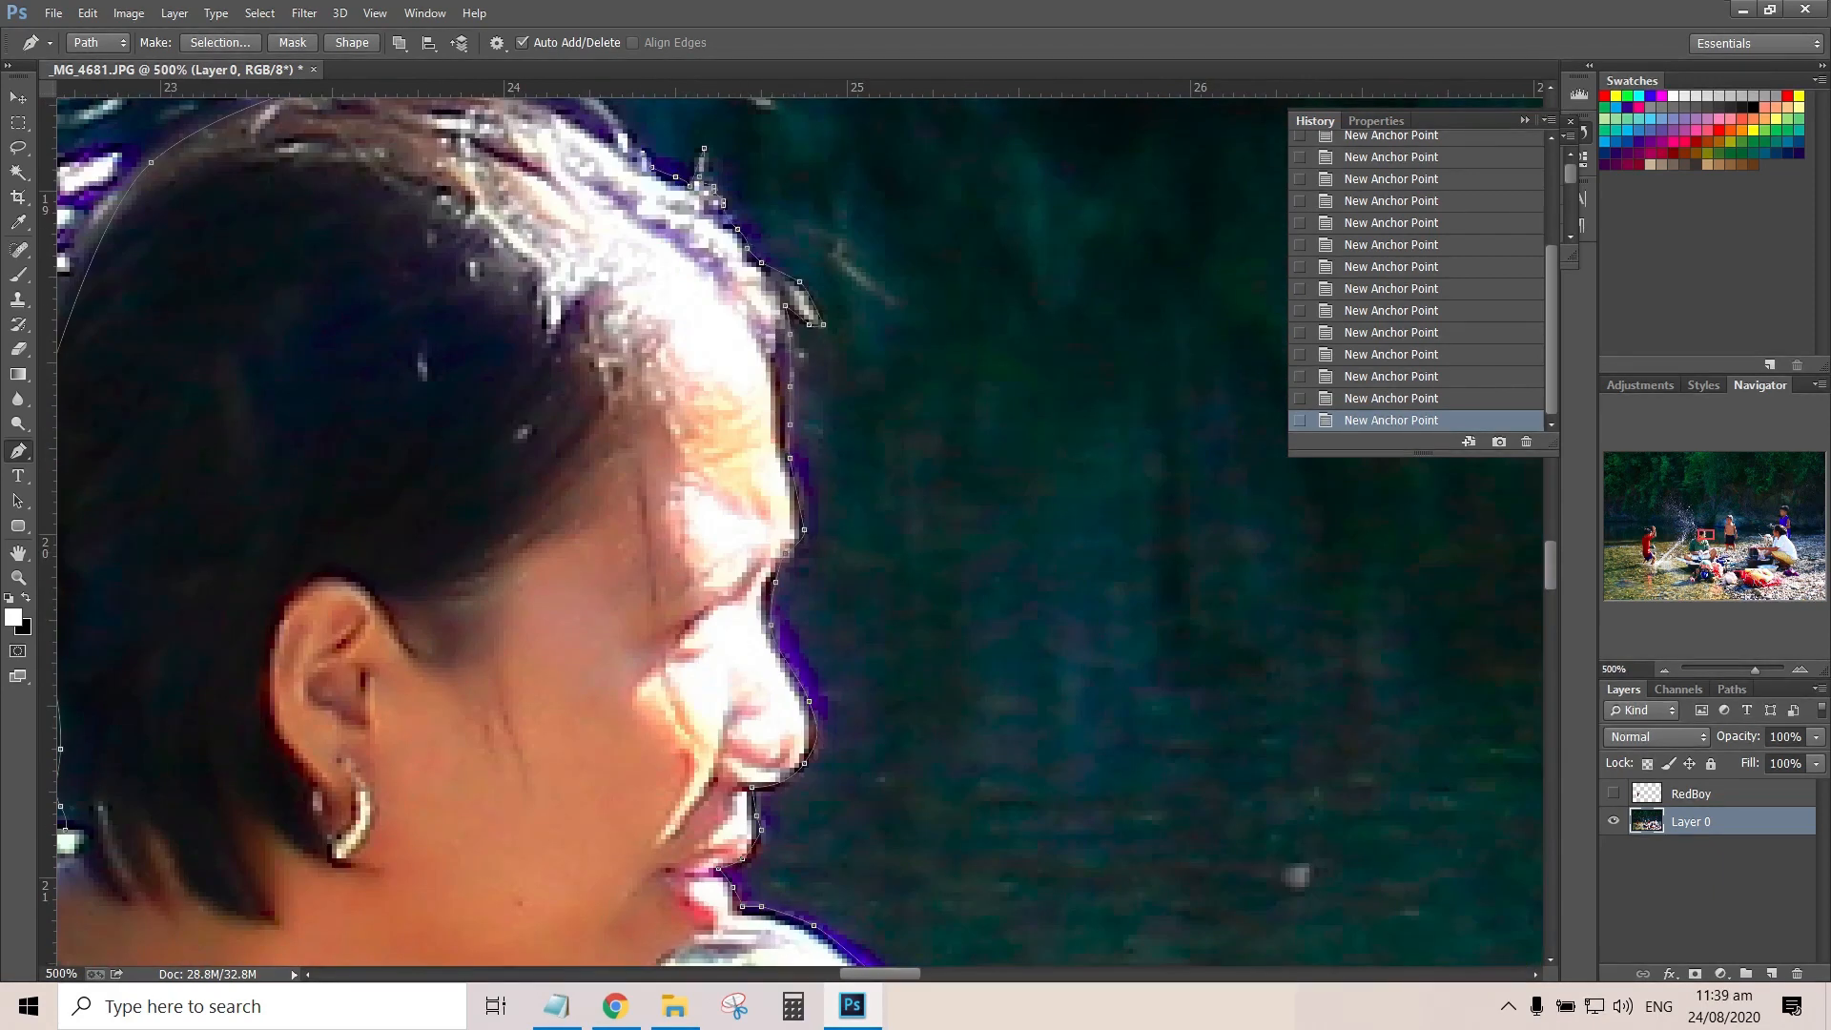
Trace the top of the woman's hair and close the path at its starting point on the crown
left_click_drag(651, 167, 811, 406)
left_click(782, 364)
left_click(745, 330)
left_click(697, 310)
left_click_drag(596, 287, 585, 280)
left_click(439, 335)
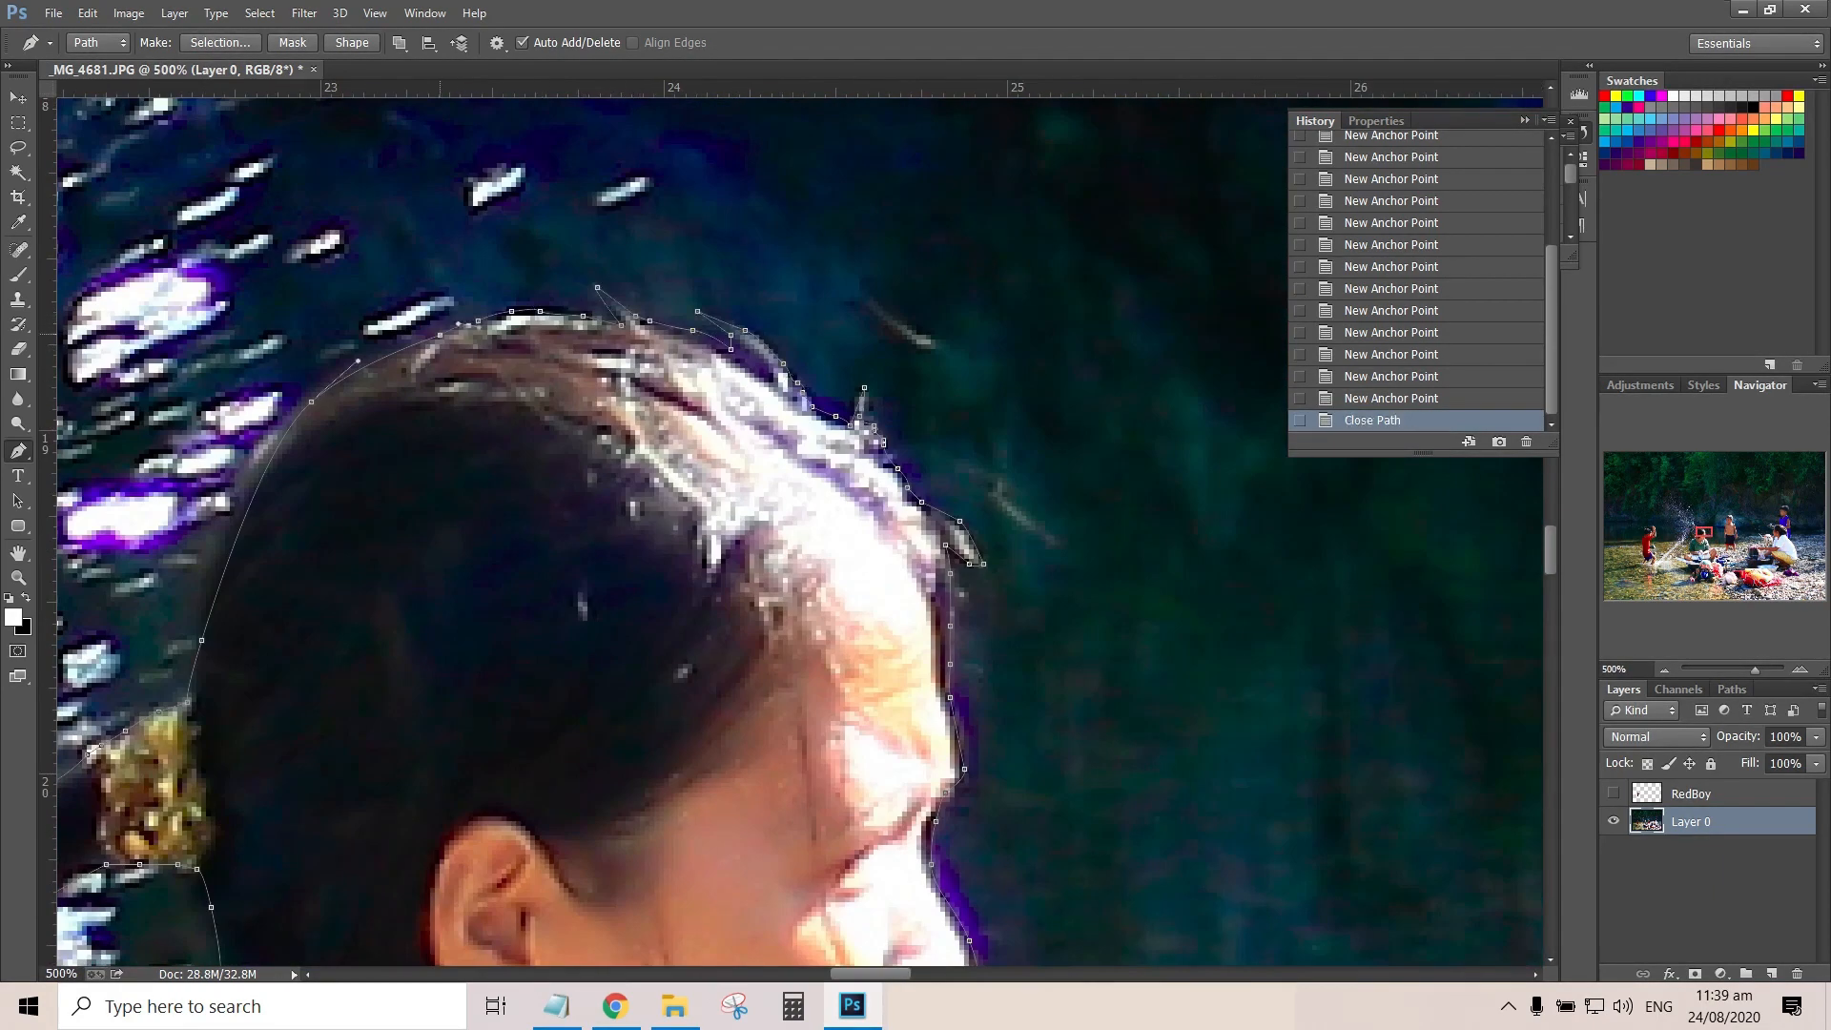
Convert the closed path around the woman in green into a selection
key("ctrl+Return")
key("ctrl+1")
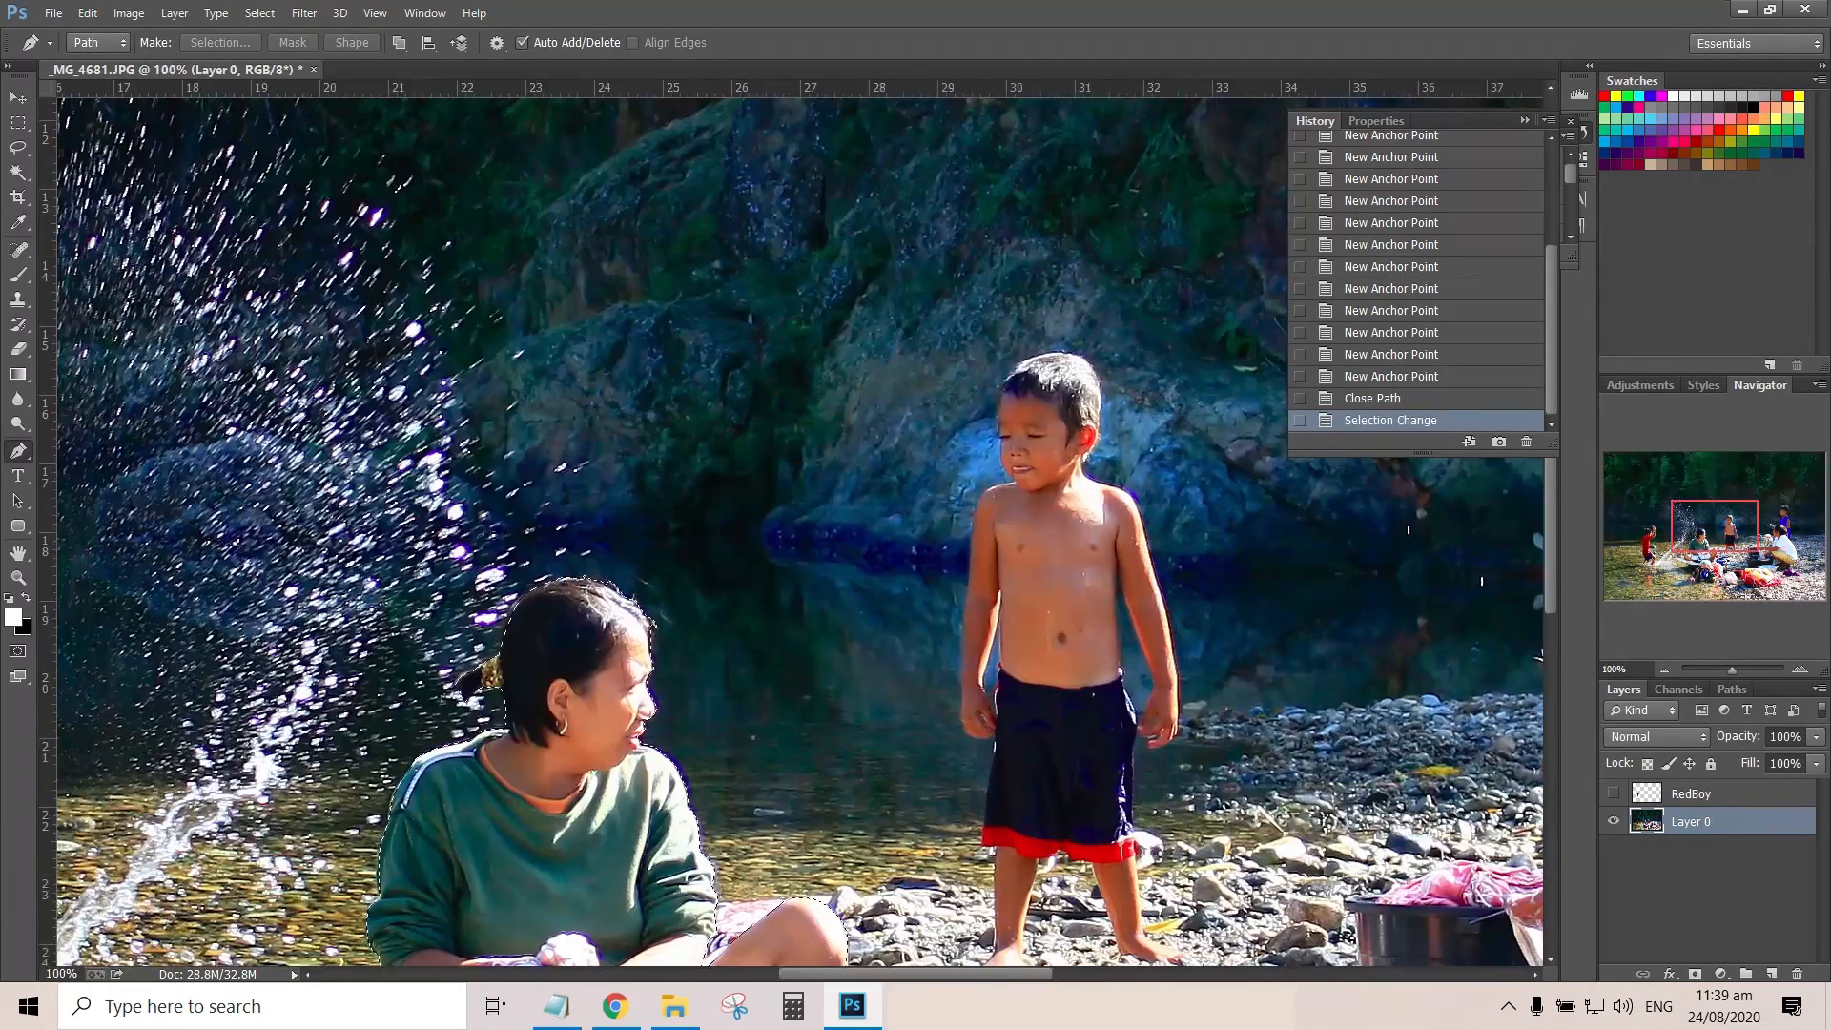
left_click_drag(725, 696, 757, 360)
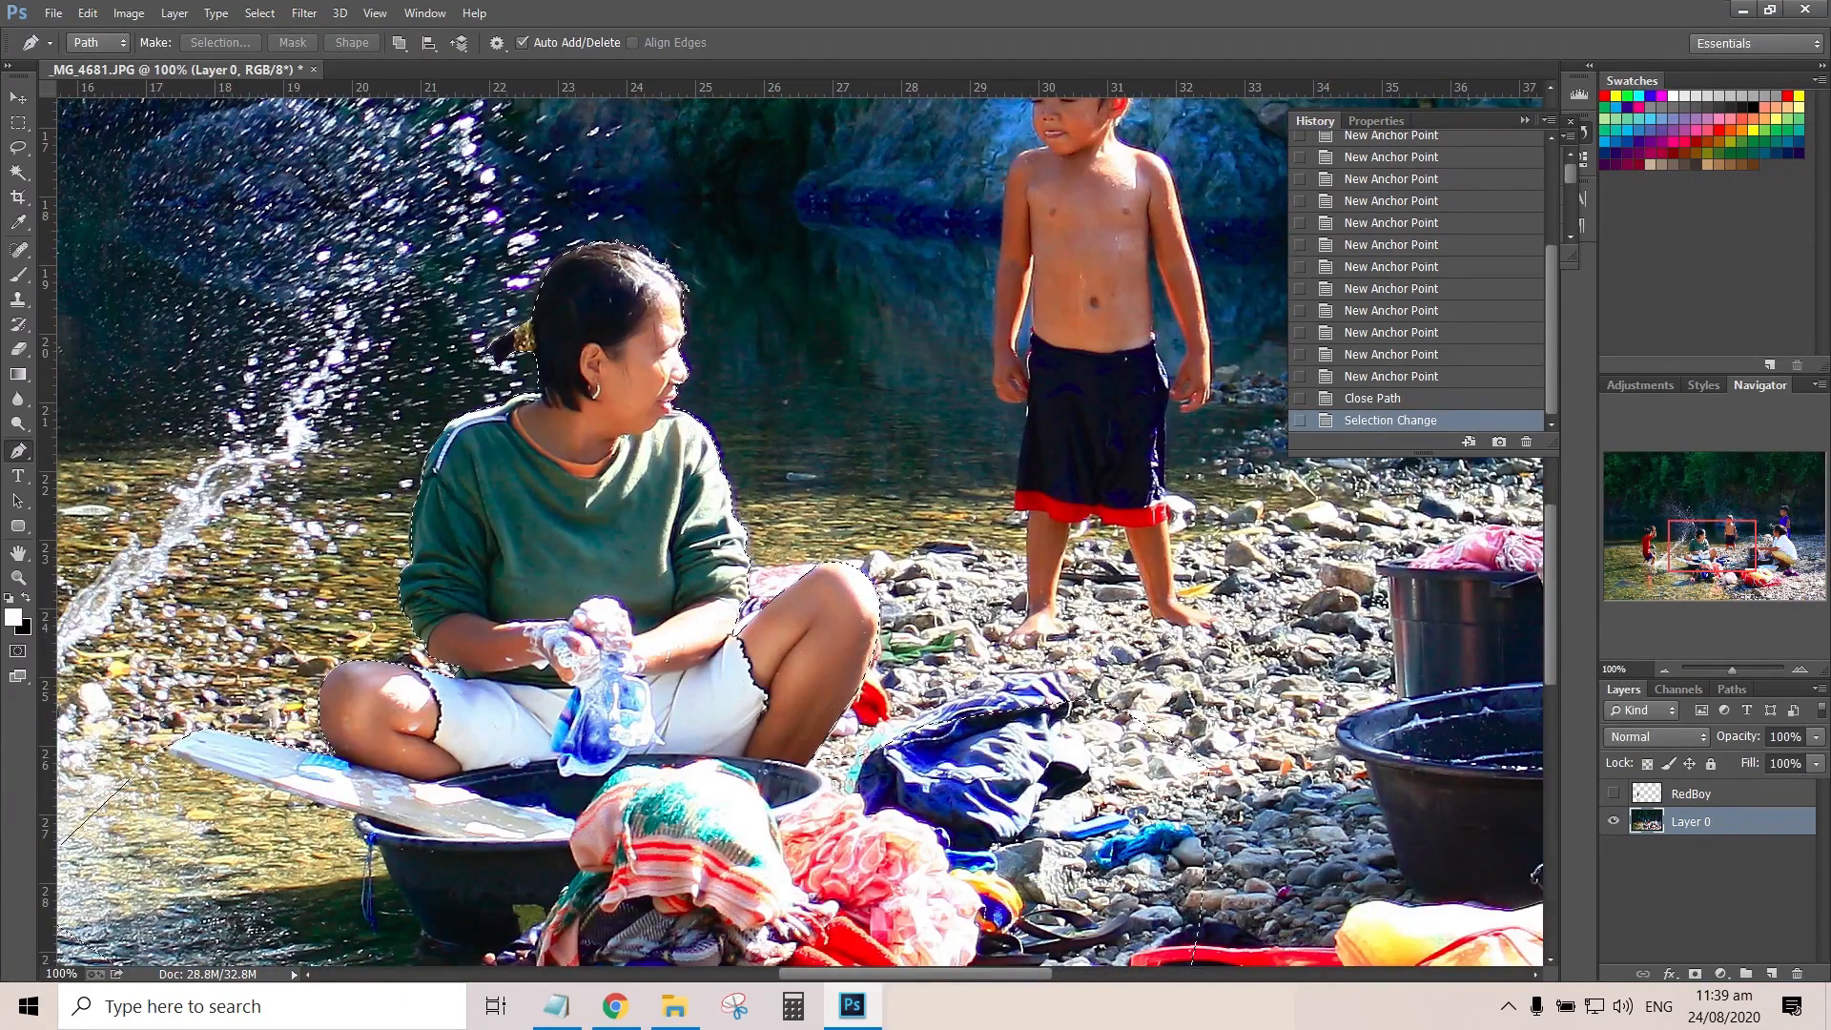
Copy the selected woman onto a new layer and rename that layer WomanGreen
key("ctrl+j")
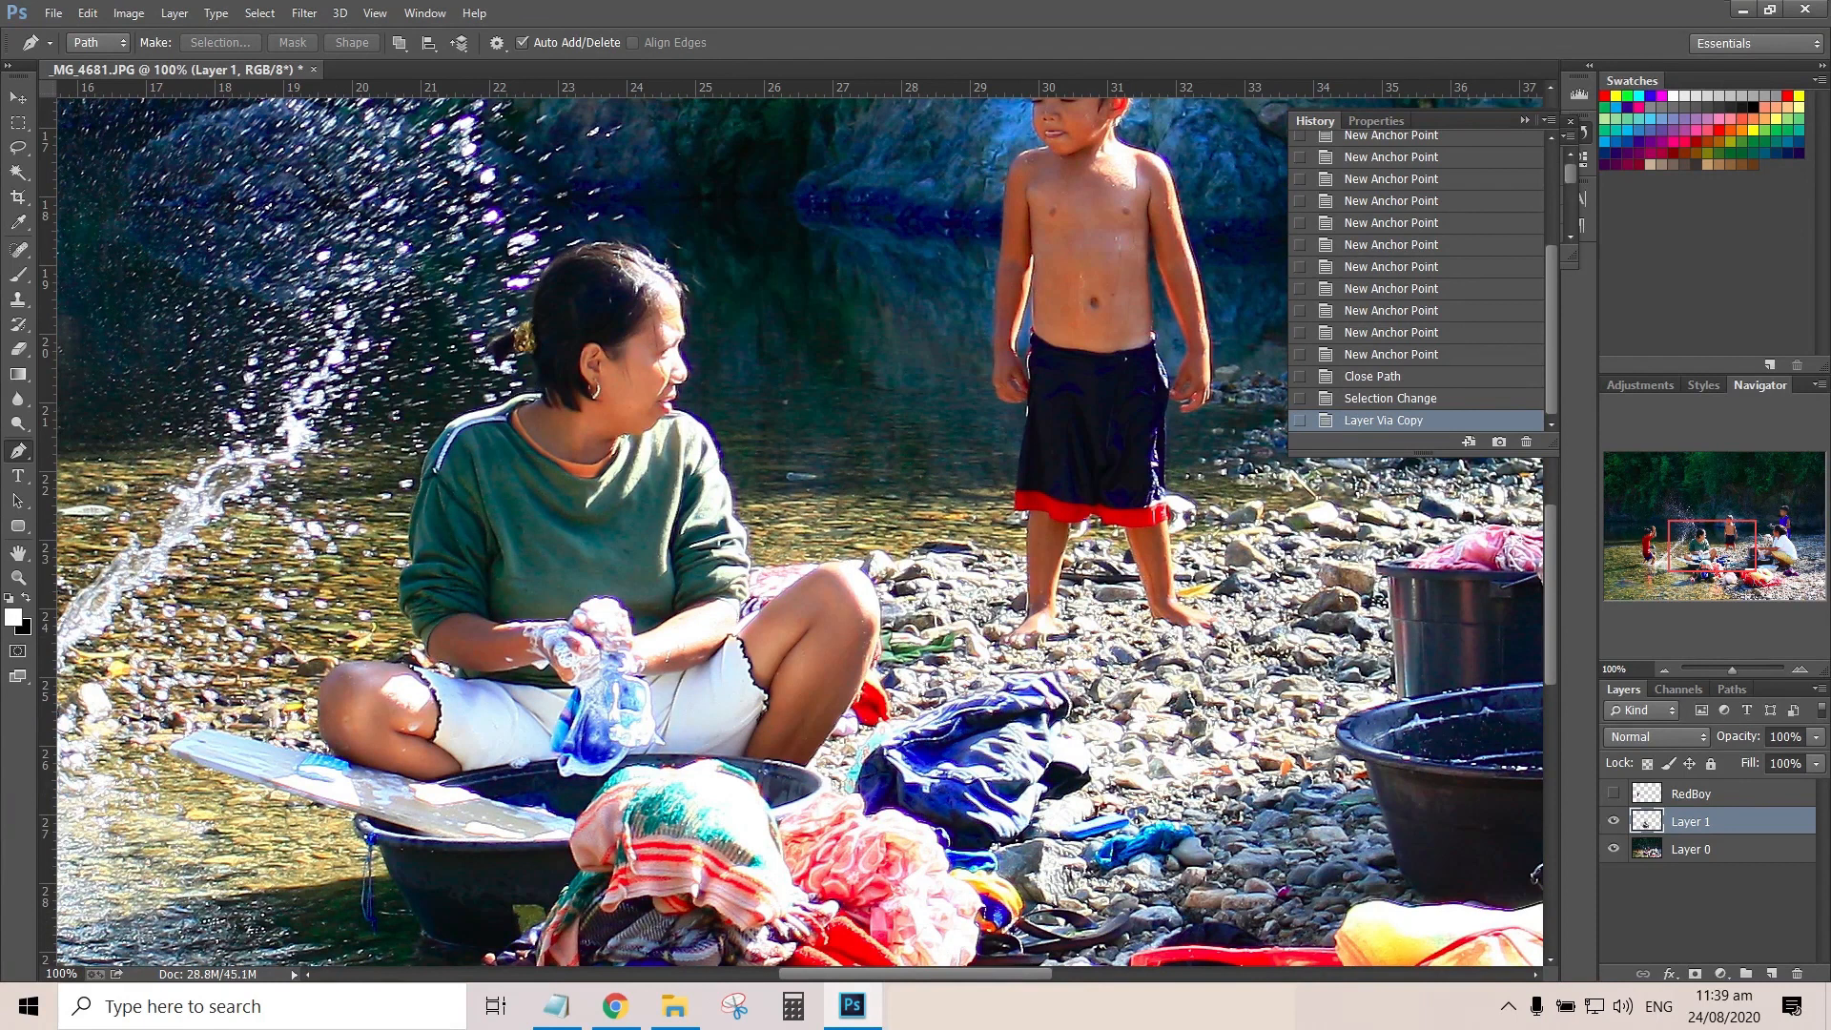
double_click(1691, 821)
type("WomanGreen")
key("Return")
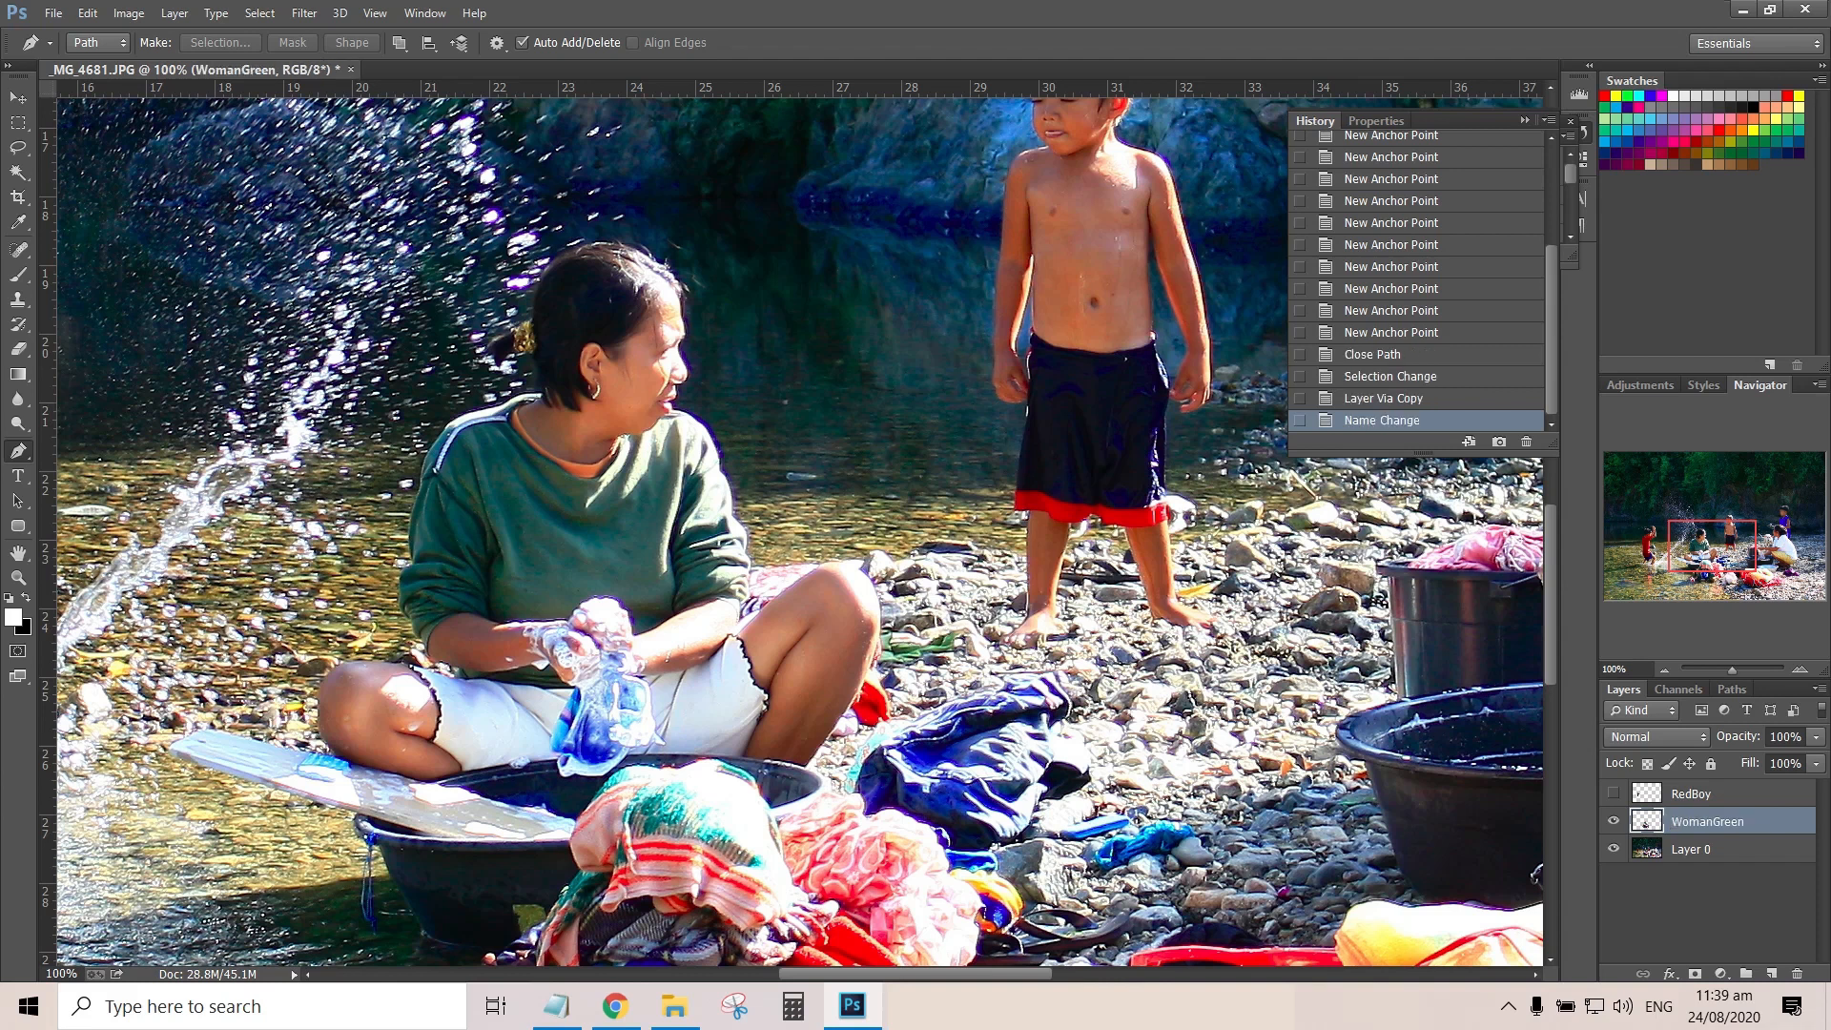
Rename the RedBoy layer as BoyRed
double_click(1690, 793)
type("BoyRed")
key("Return")
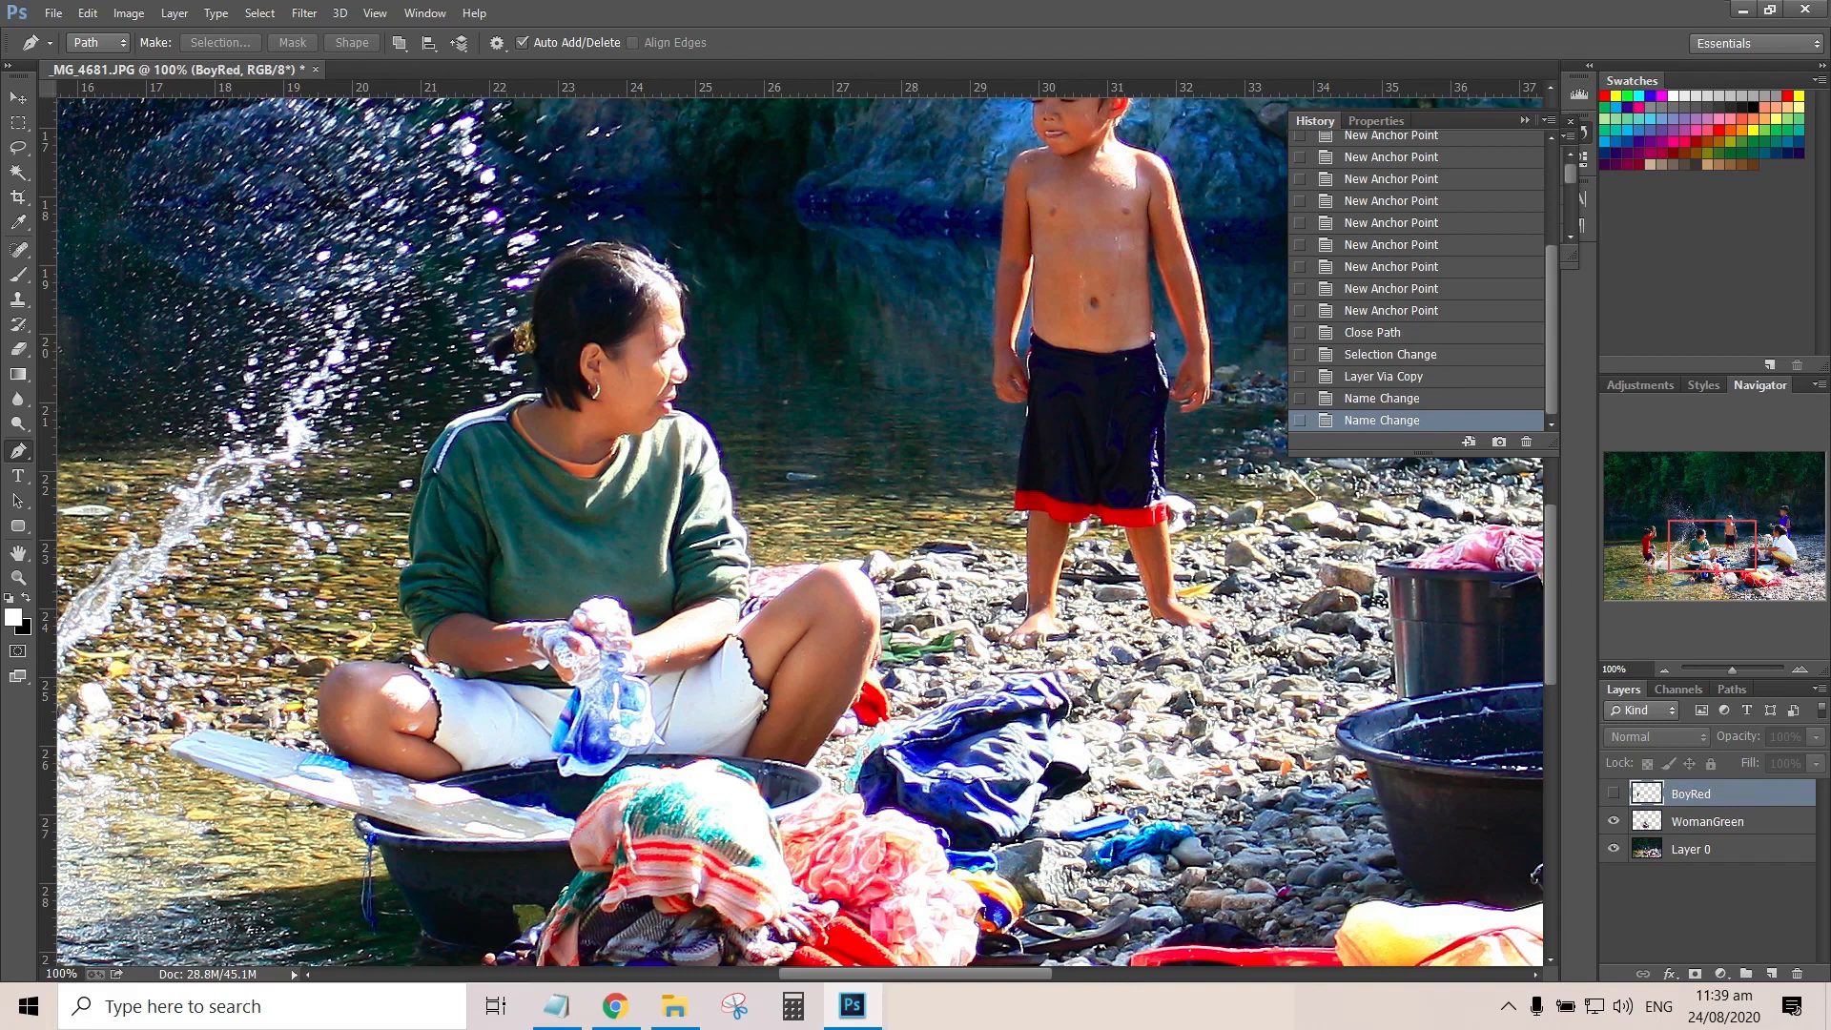
Hide Layer 0 and start a Pen path at the washing board's outer end, following its lower edge
left_click(1613, 849)
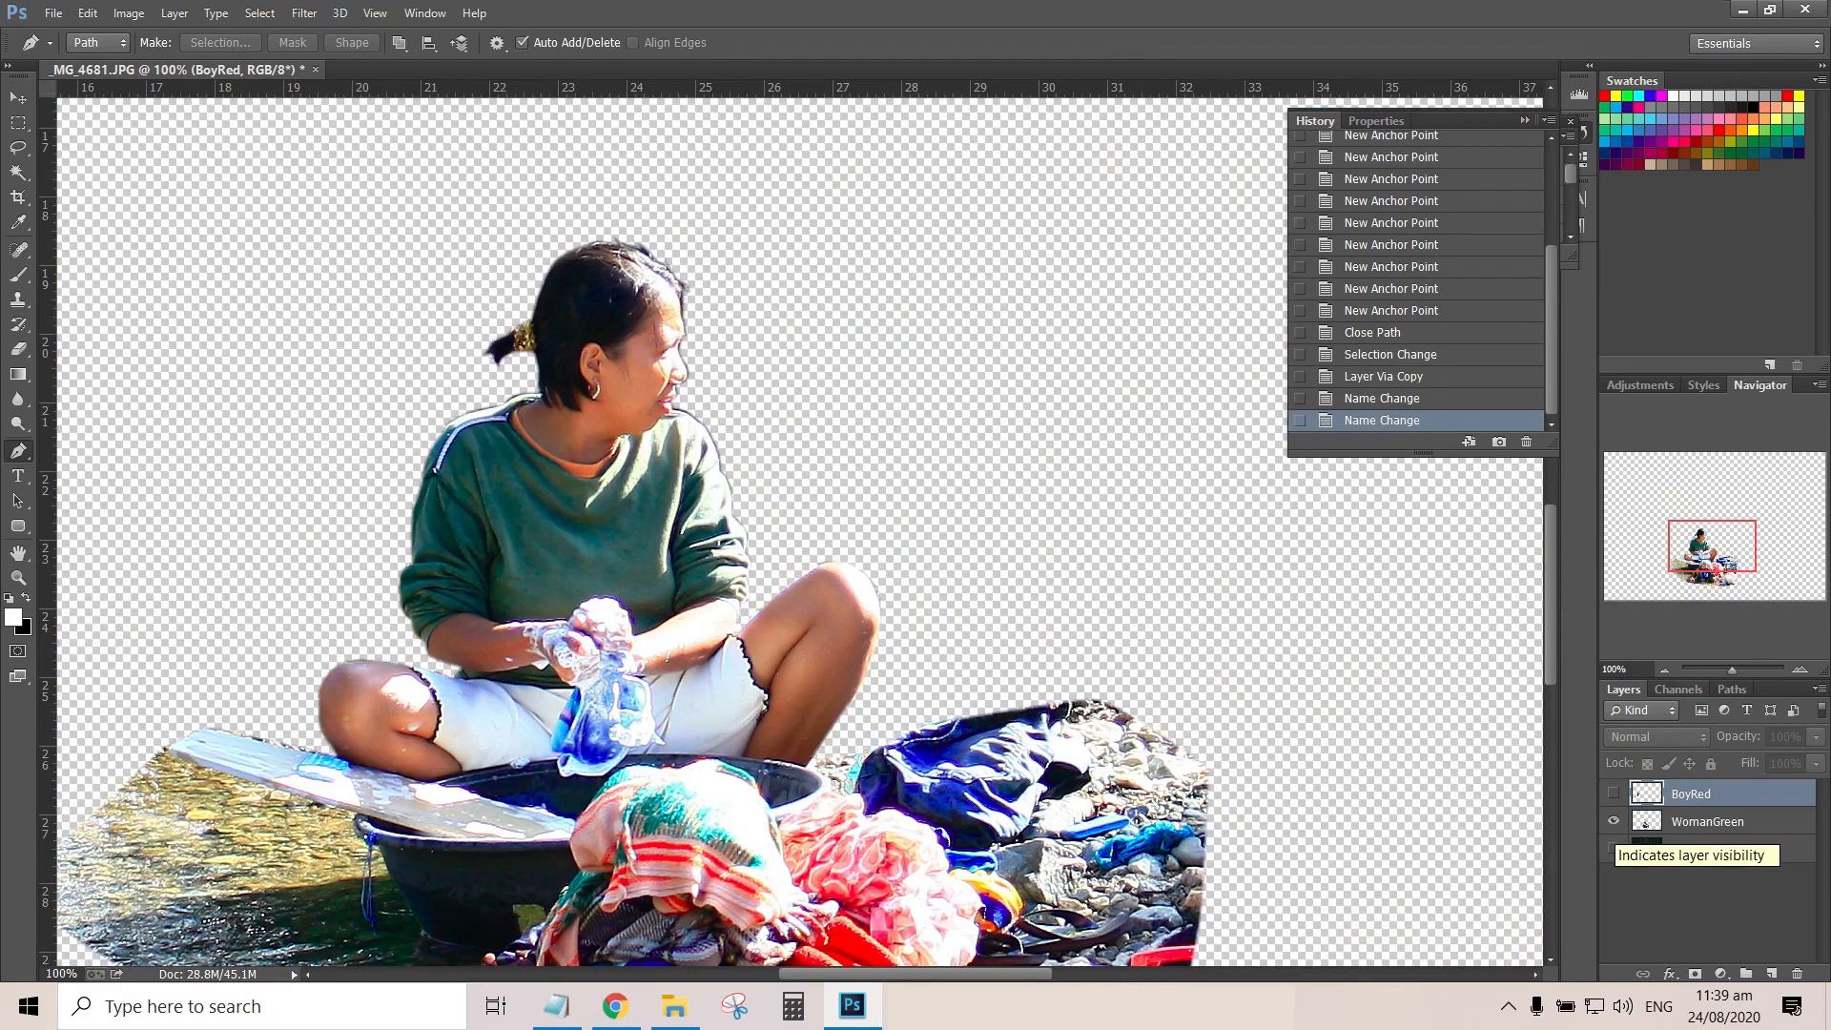
left_click_drag(1711, 546, 1713, 564)
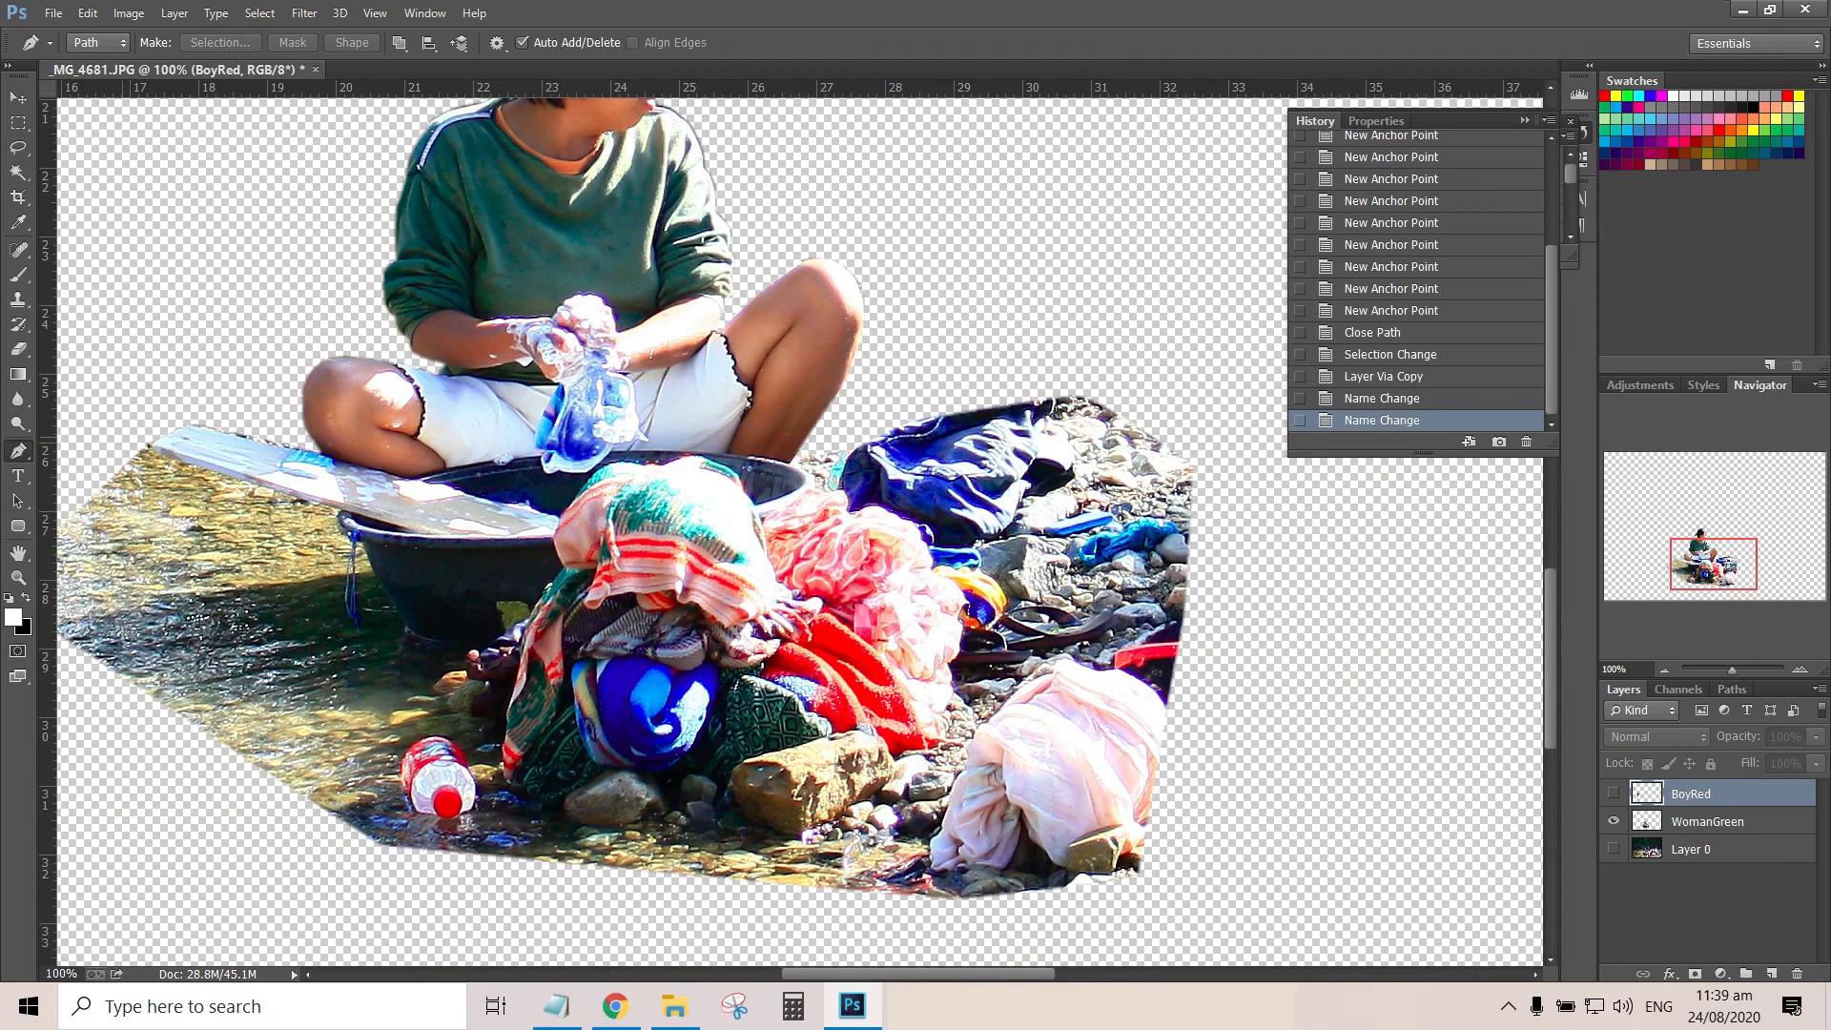
left_click(122, 437)
left_click(341, 521)
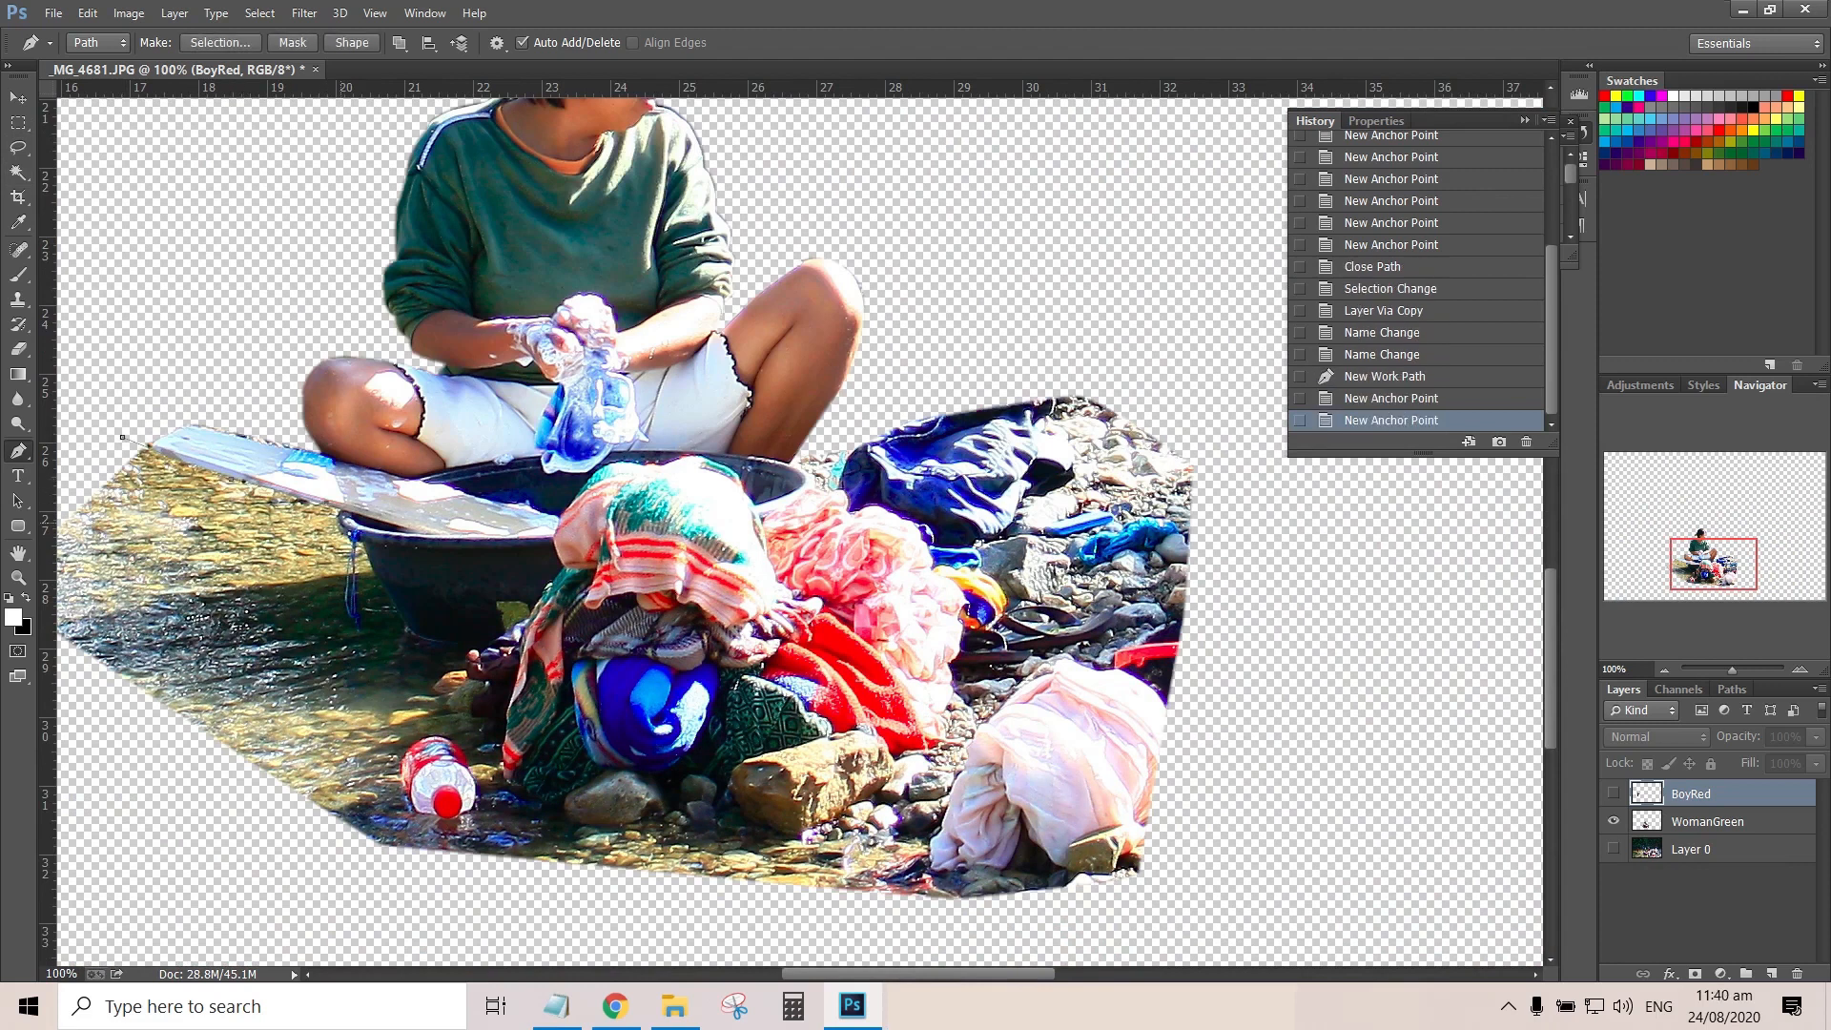
Trace the path beneath the tub and along the laundry, enclosing the surplus water and stones of the cutout
left_click(361, 639)
left_click(490, 629)
left_click(567, 597)
left_click(640, 630)
left_click(829, 658)
left_click(889, 629)
left_click(892, 600)
left_click(839, 497)
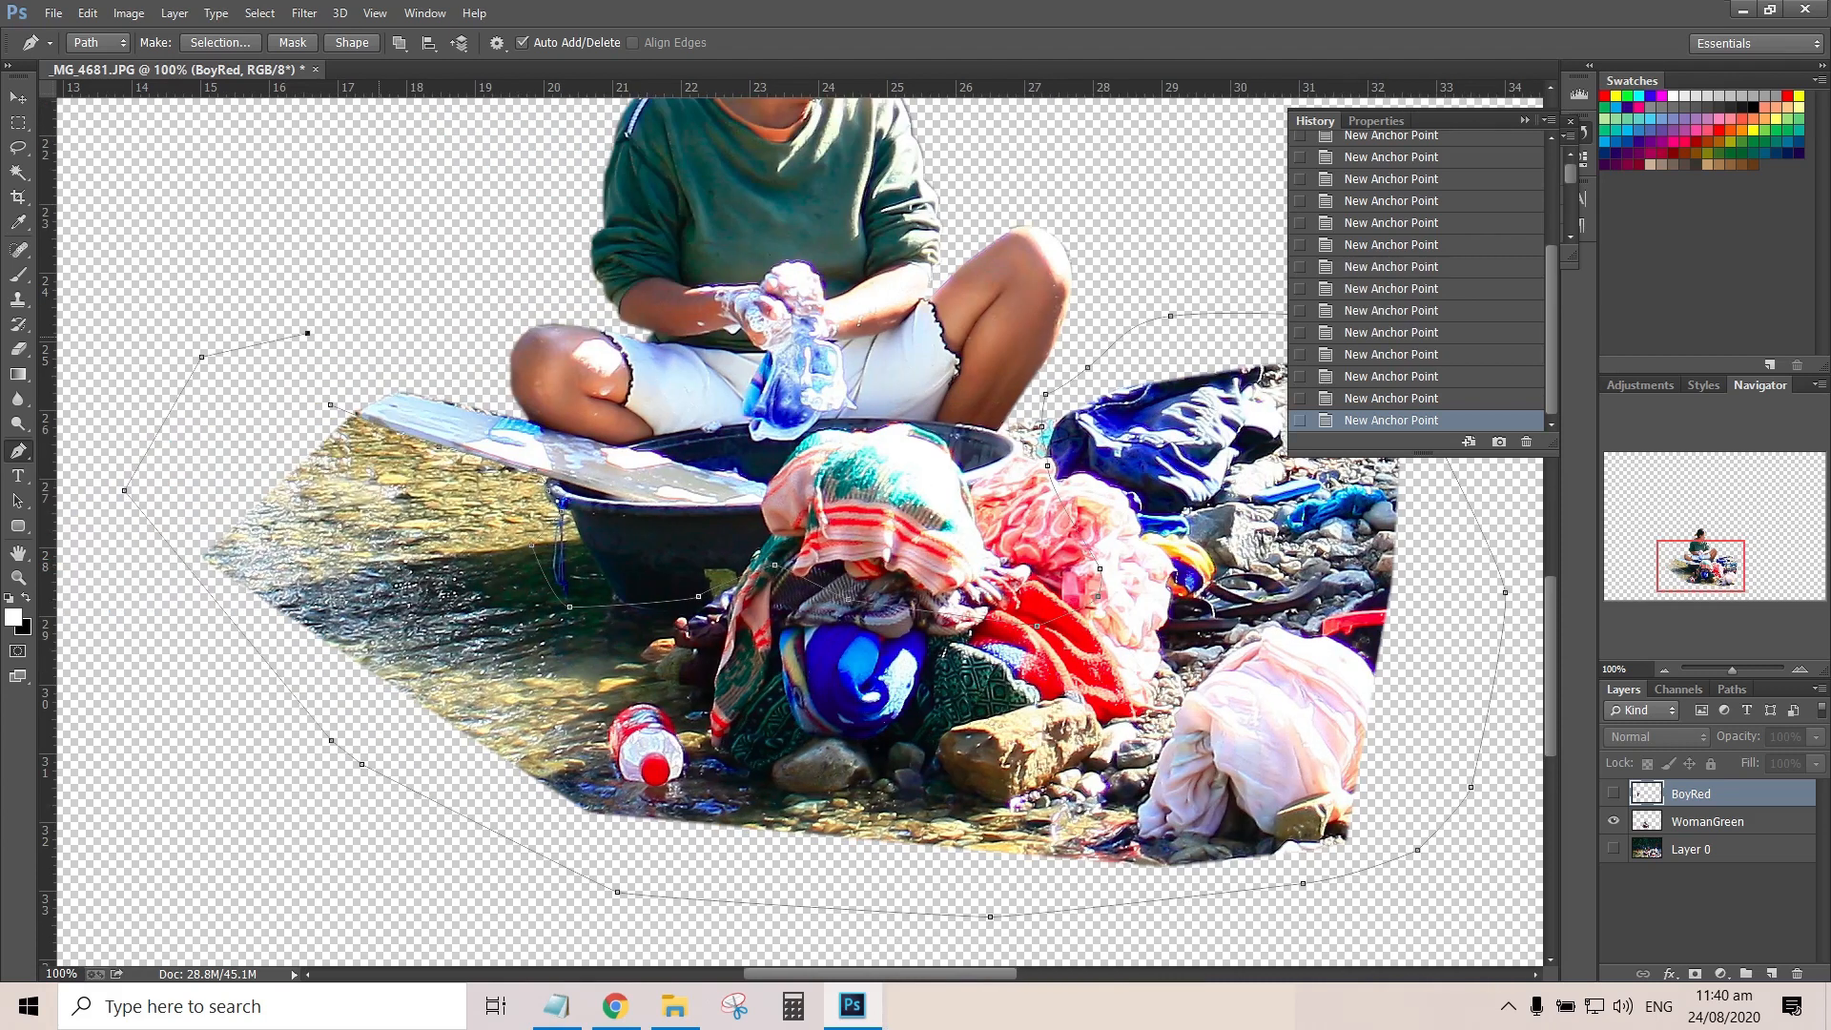
Try converting the path around the surplus area into a selection, and undo the attempt
right_click(282, 334)
left_click(324, 387)
key("Return")
left_click(1707, 821)
key("ctrl+z")
Convert the path into a selection, clear the enclosed surplus from the WomanGreen layer, and deselect
right_click(344, 484)
left_click(429, 580)
key("Return")
left_click(1716, 823)
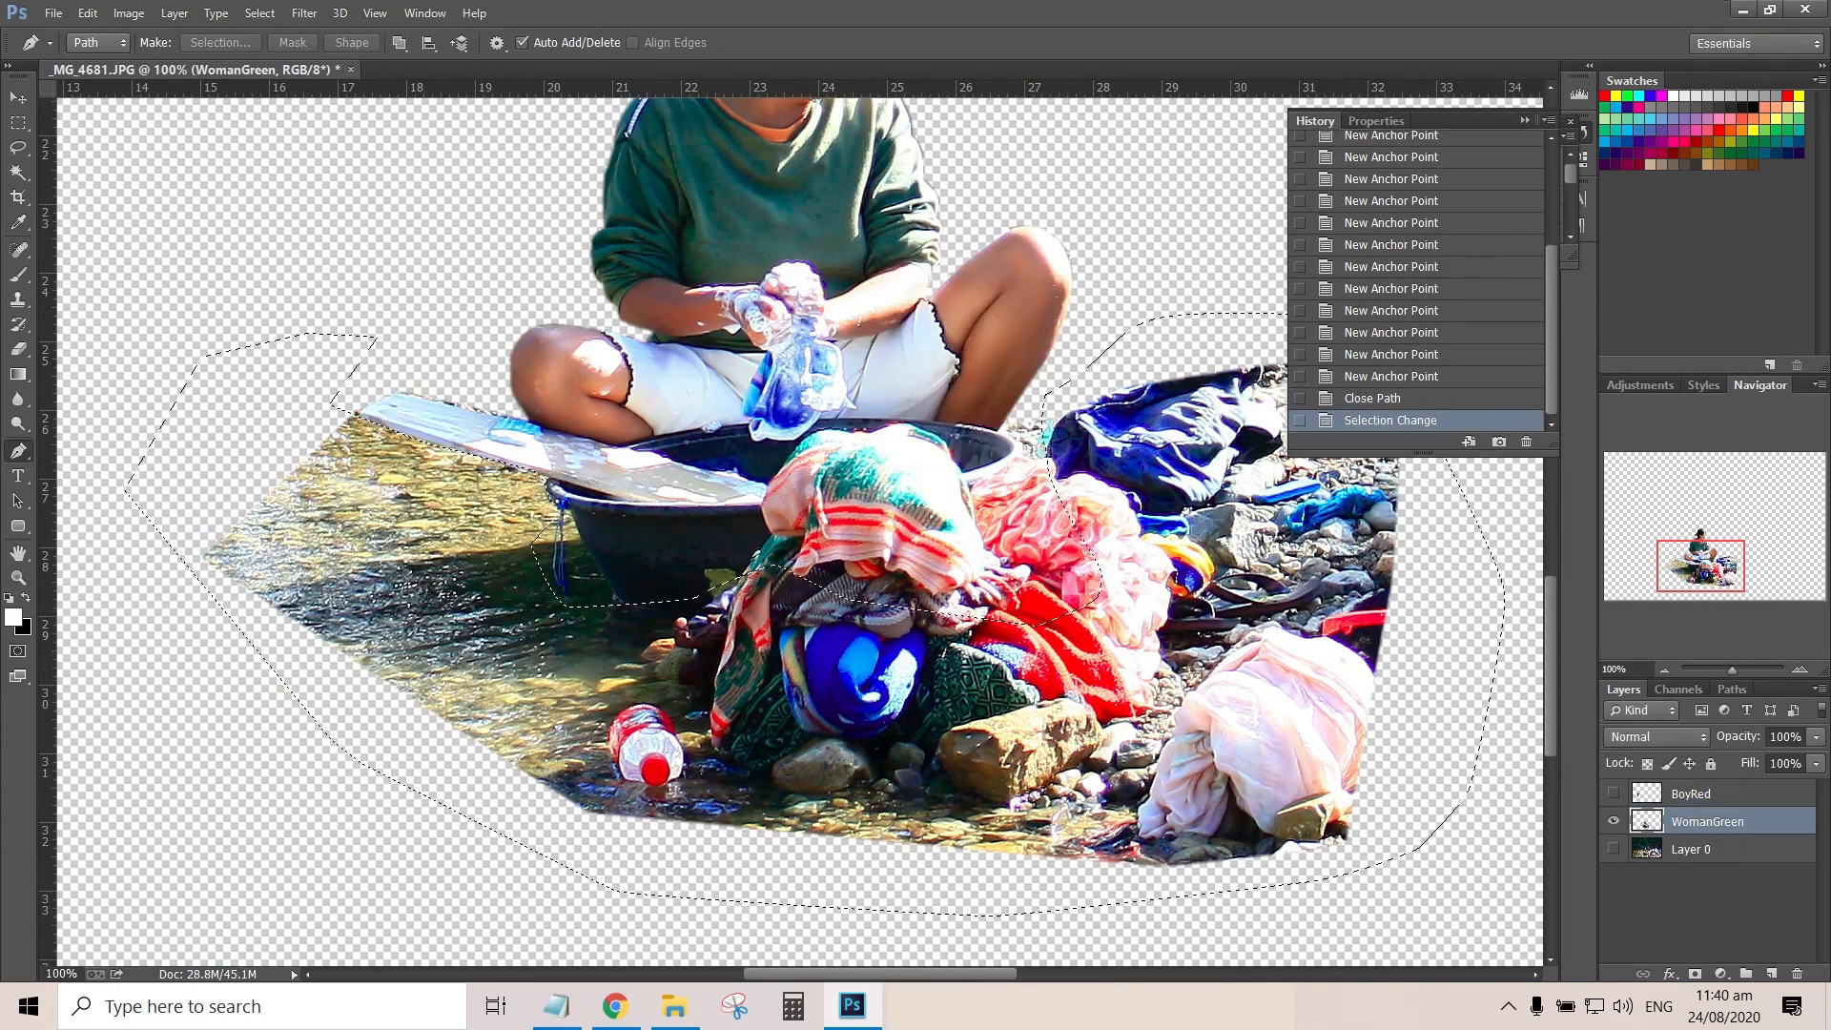
key("Delete")
key("ctrl+d")
Hide the WomanGreen layer, show Layer 0 again, and make Layer 0 active
left_click(1613, 821)
left_click(1613, 848)
left_click(1706, 848)
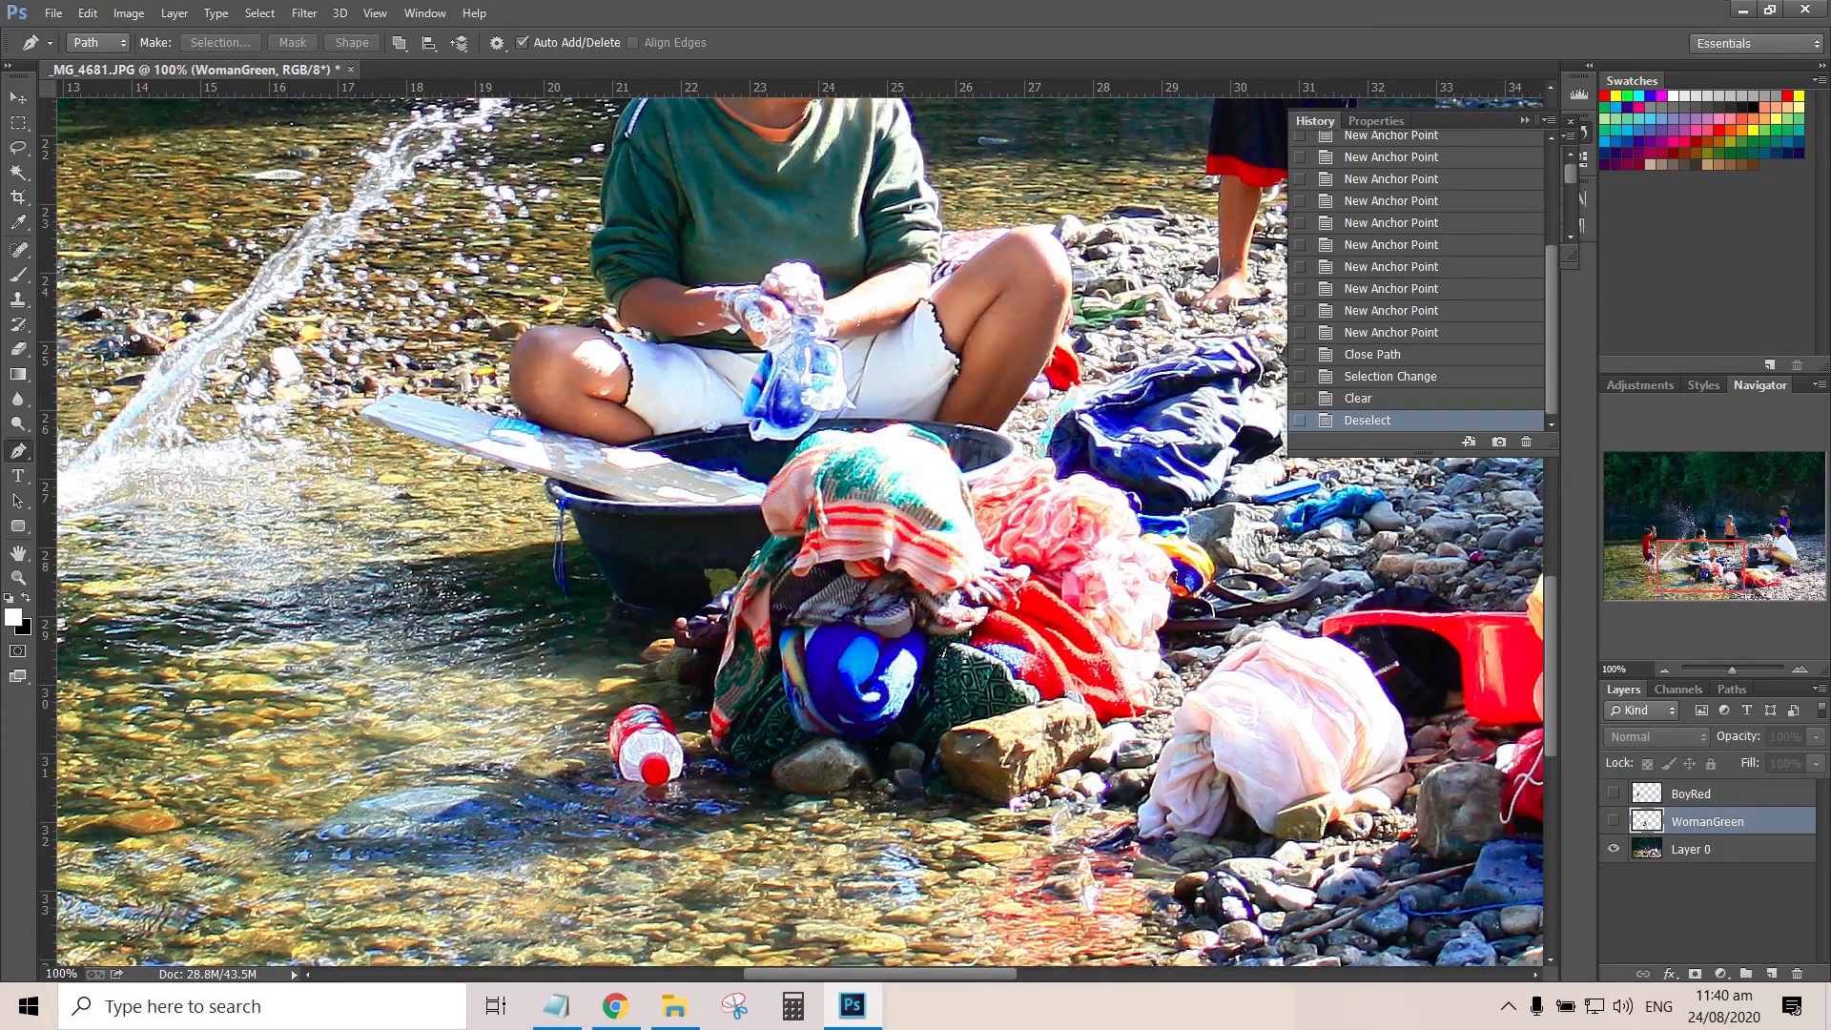
Start a Pen path at the hairline of the woman in white and trace her forehead and nose
left_click_drag(1487, 724, 177, 917)
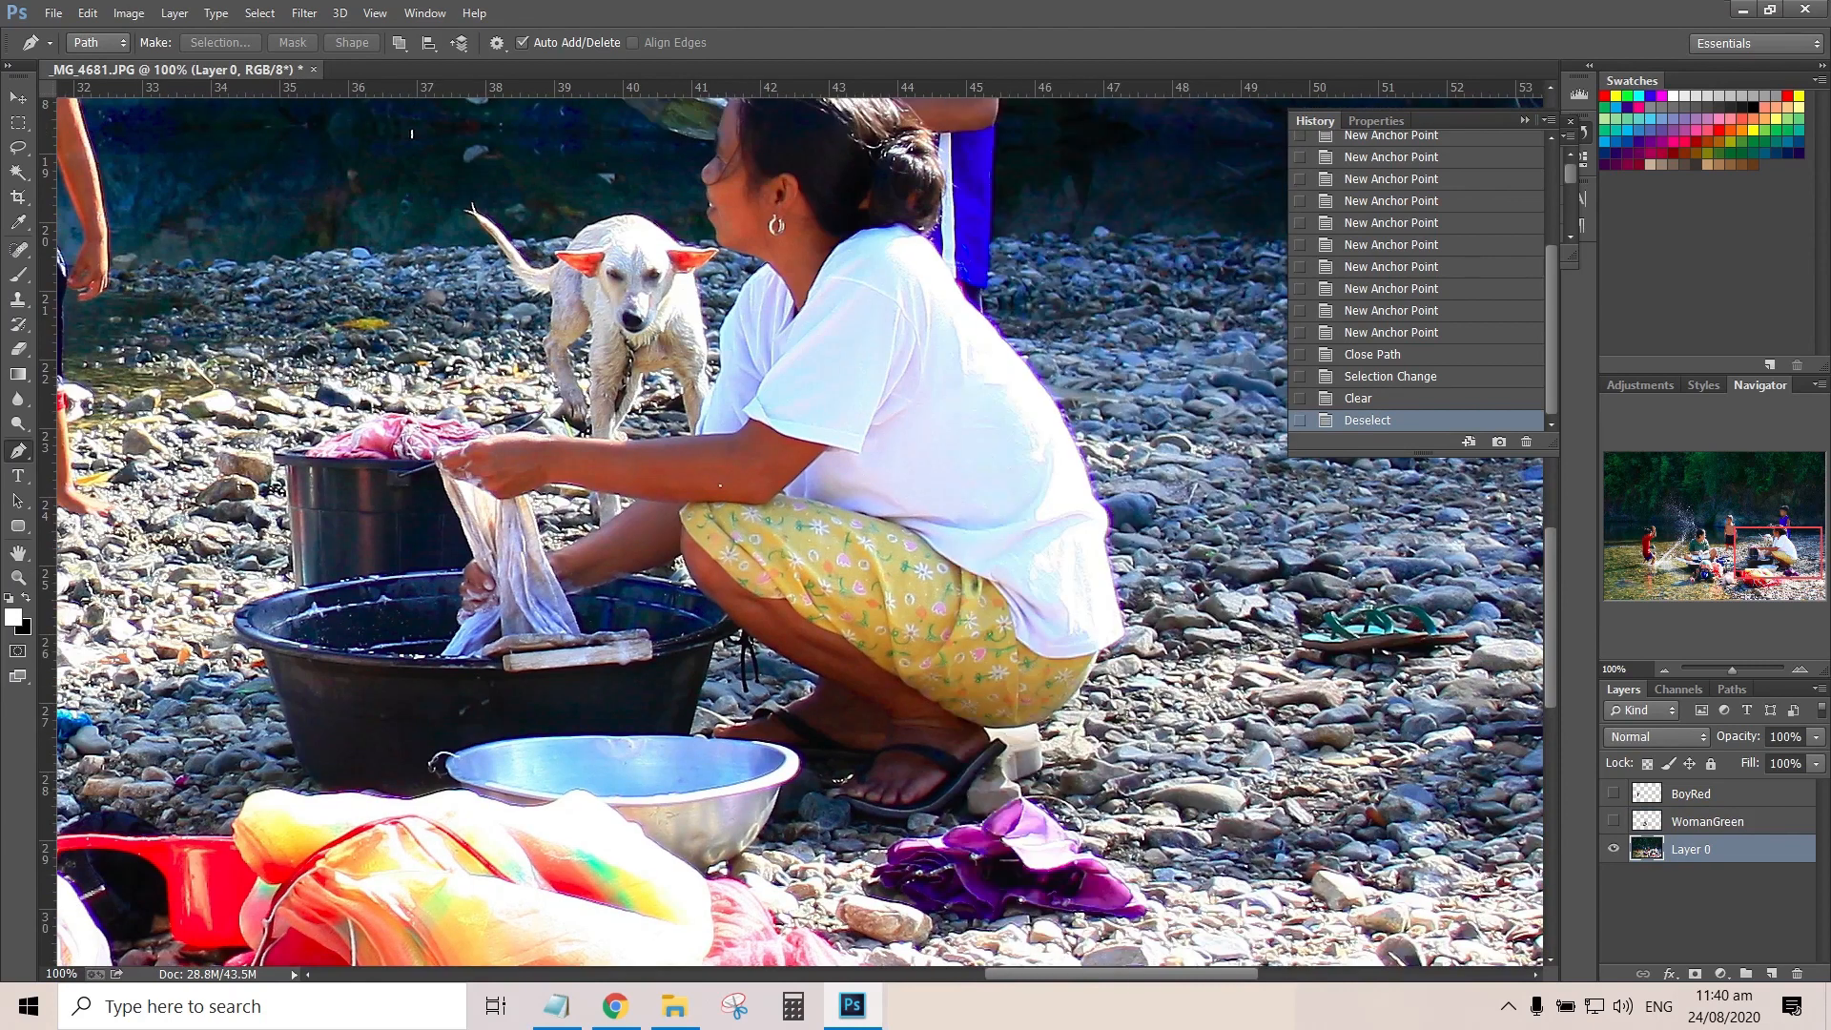
left_click_drag(720, 485, 783, 677)
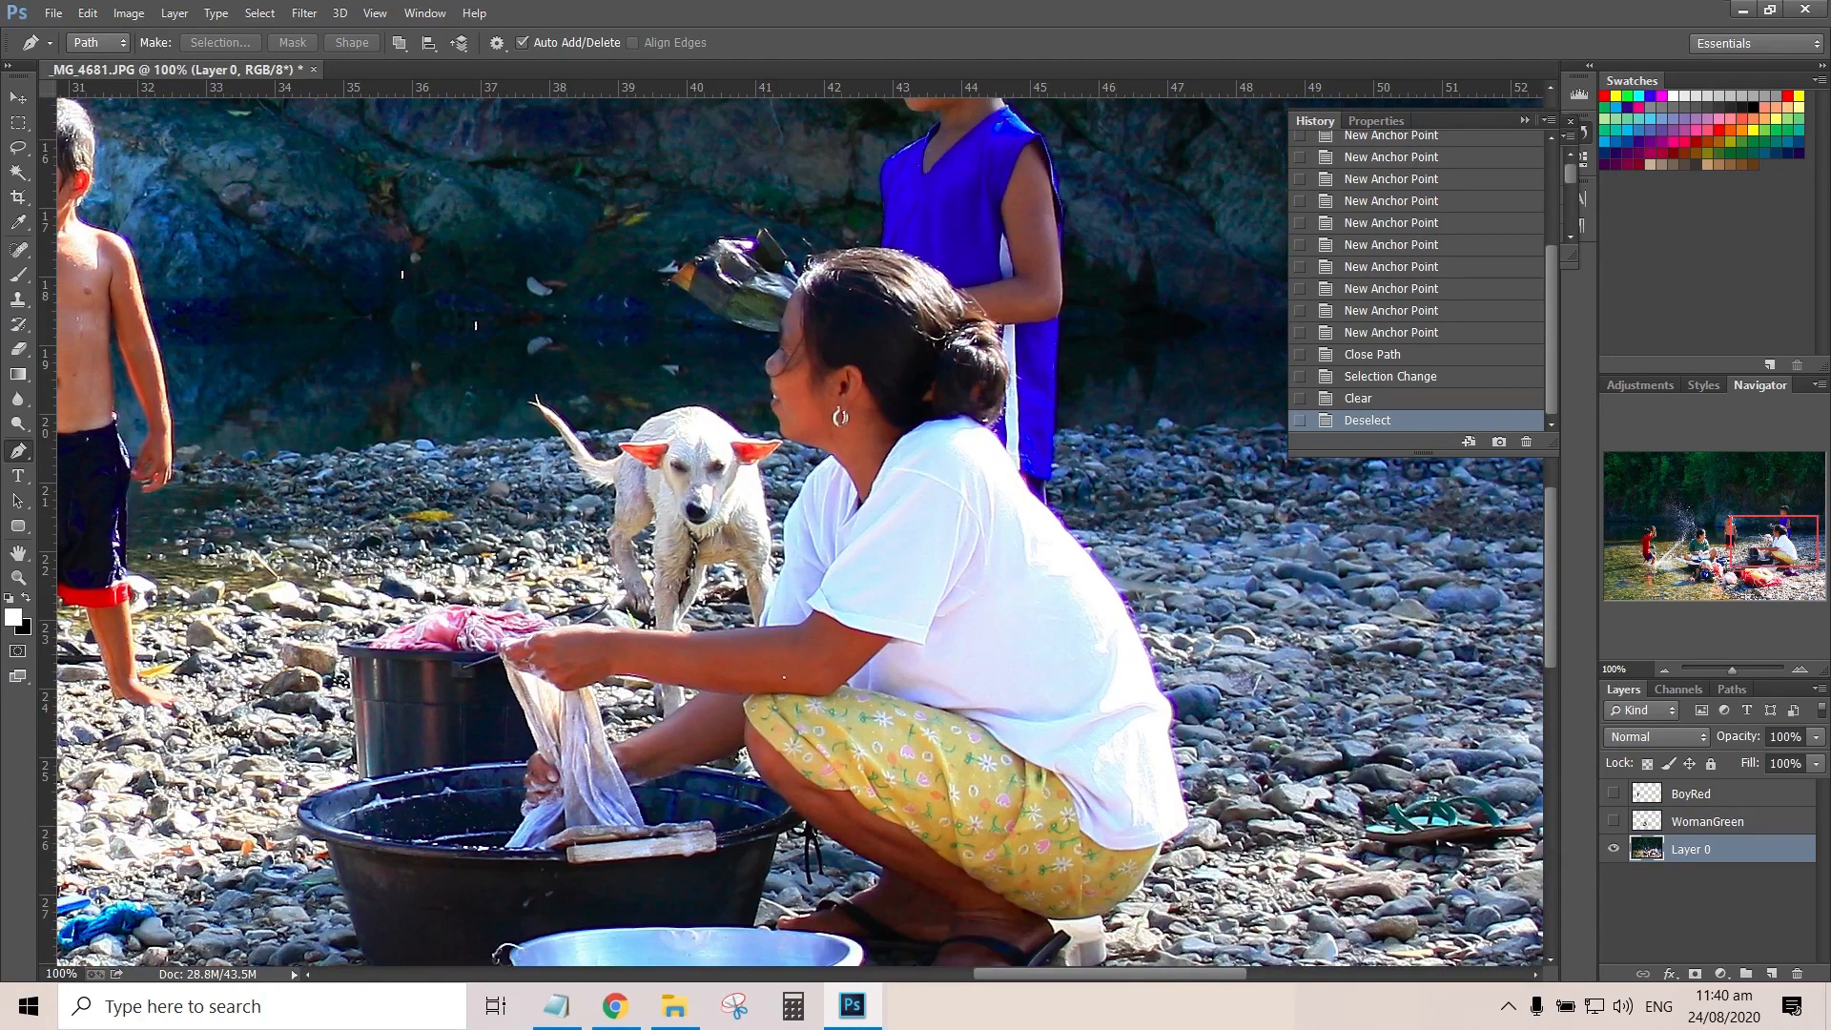
key("ctrl+plus")
key("ctrl+plus")
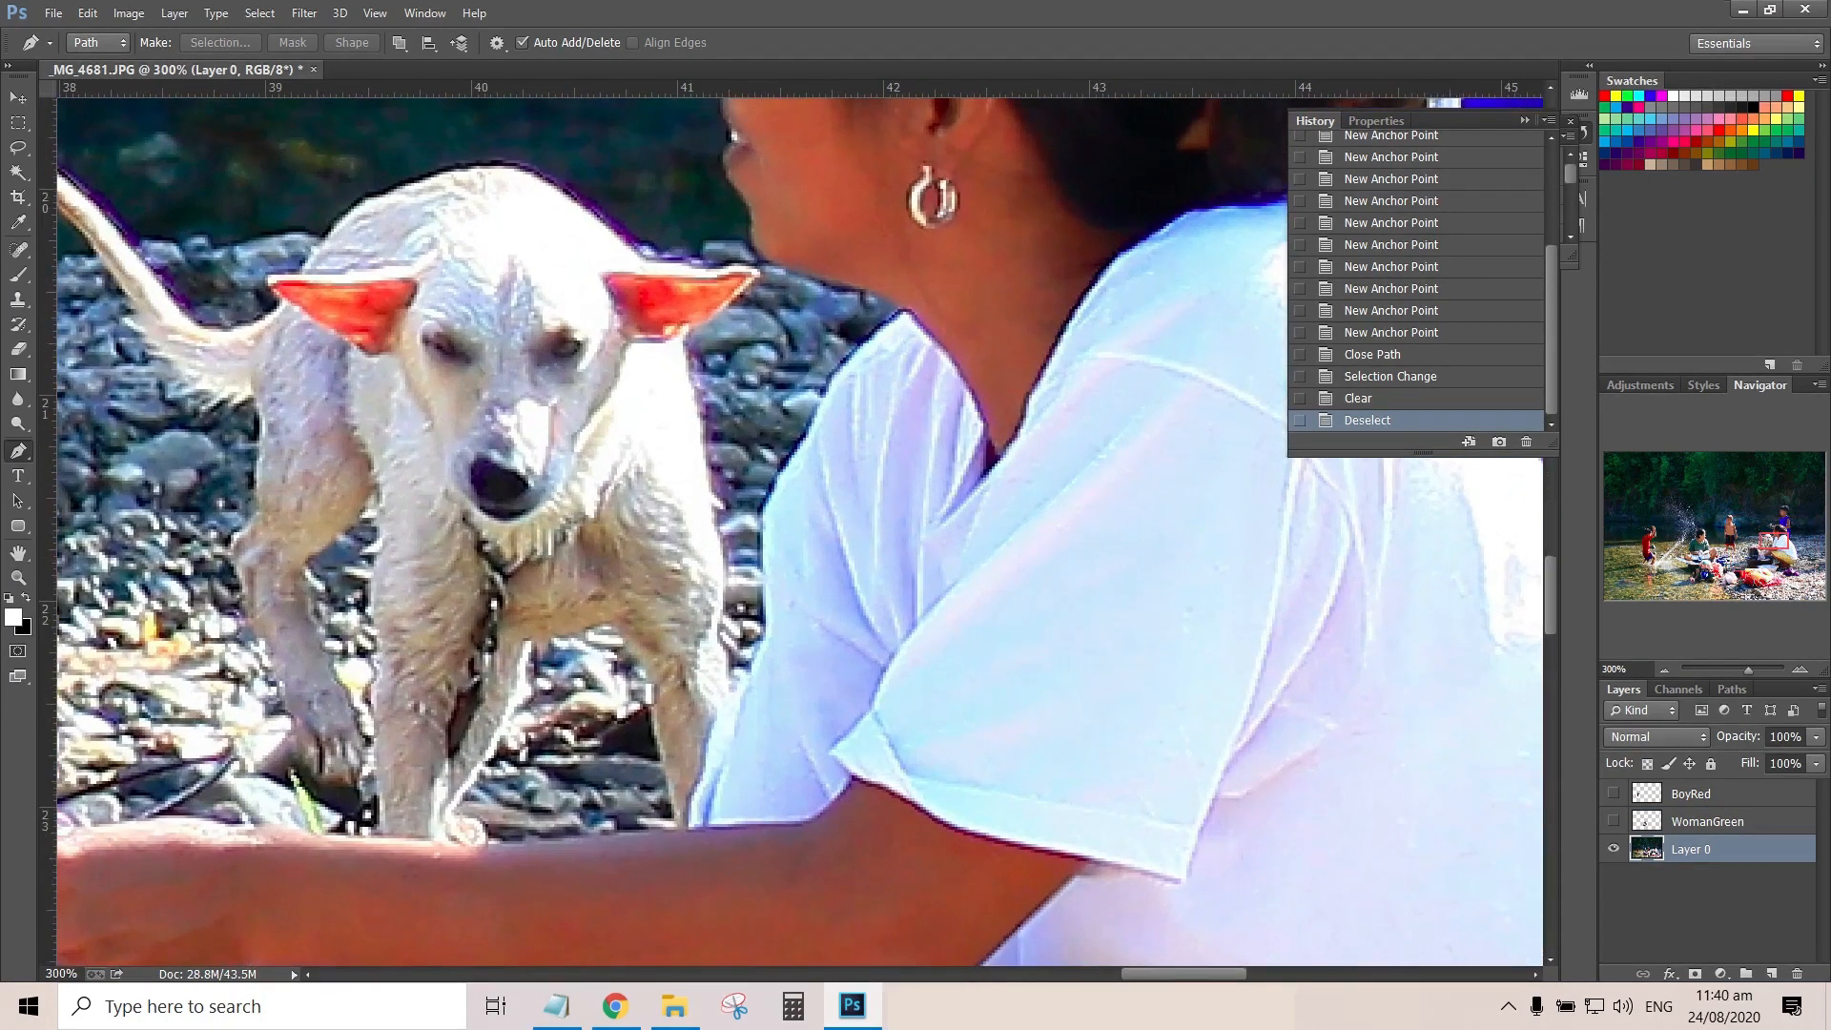
left_click_drag(896, 286, 705, 766)
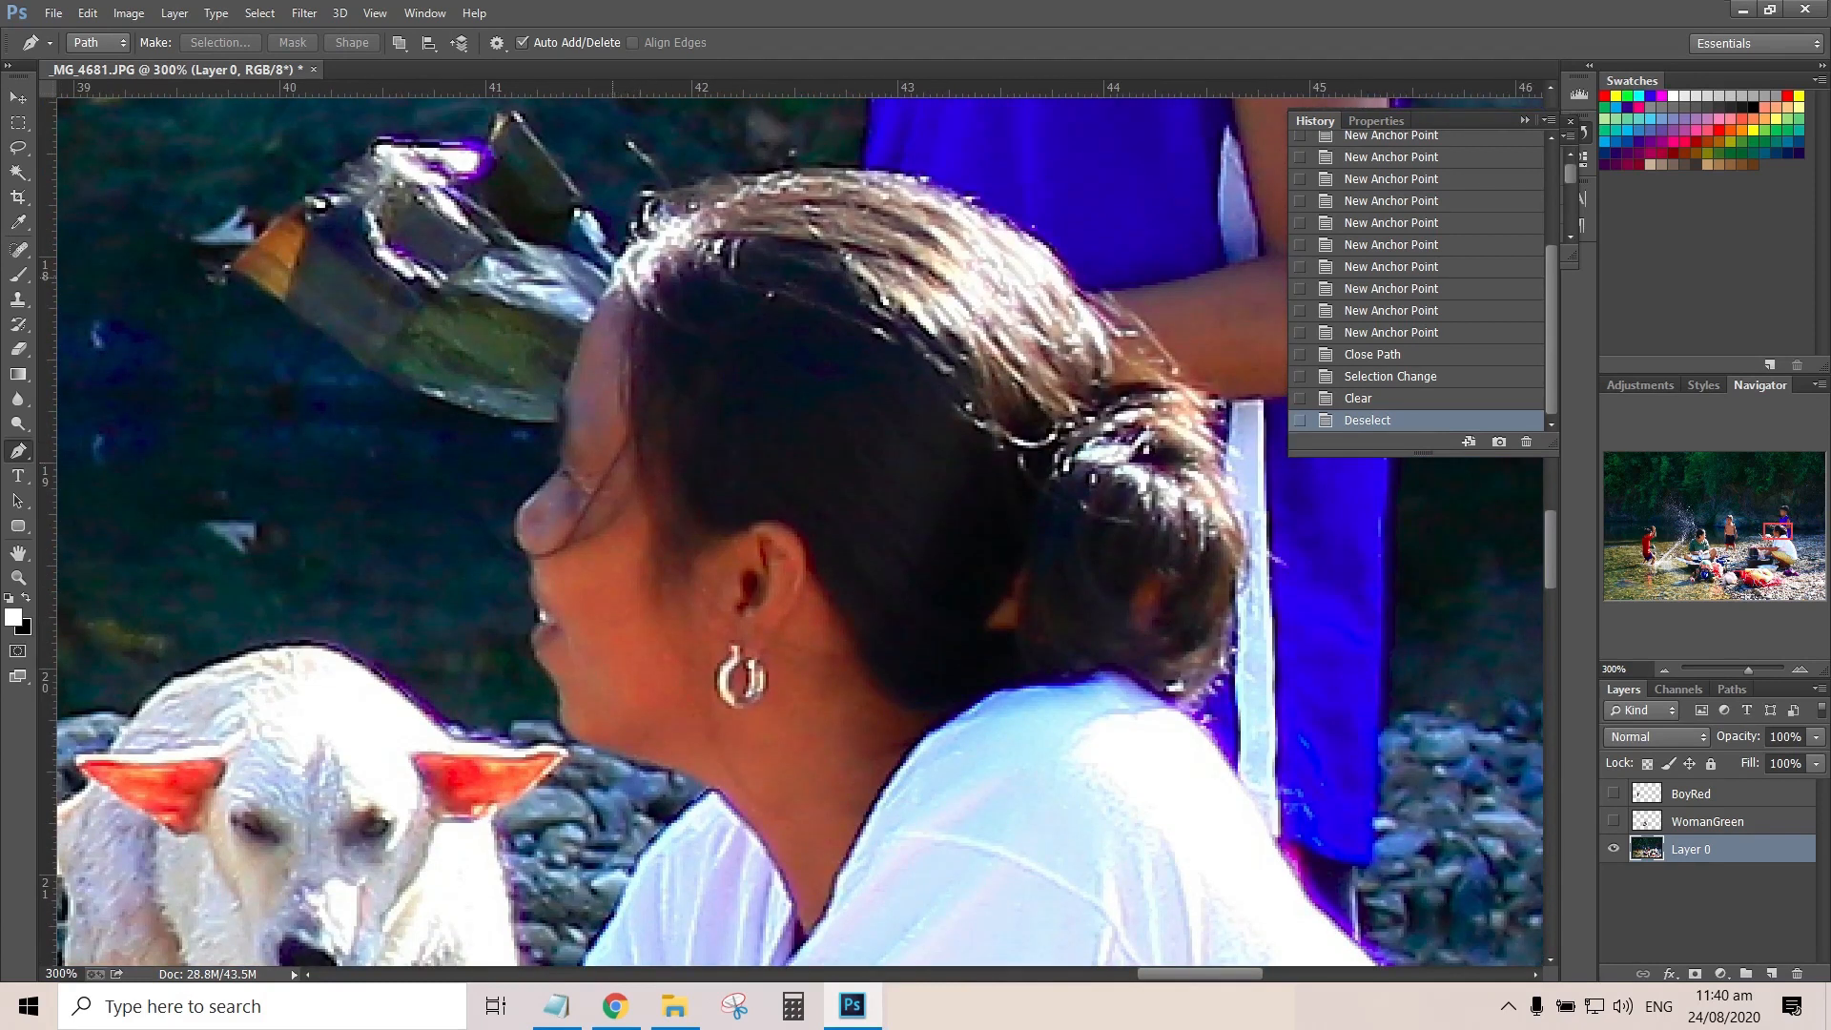
left_click(612, 278)
left_click_drag(579, 342, 573, 370)
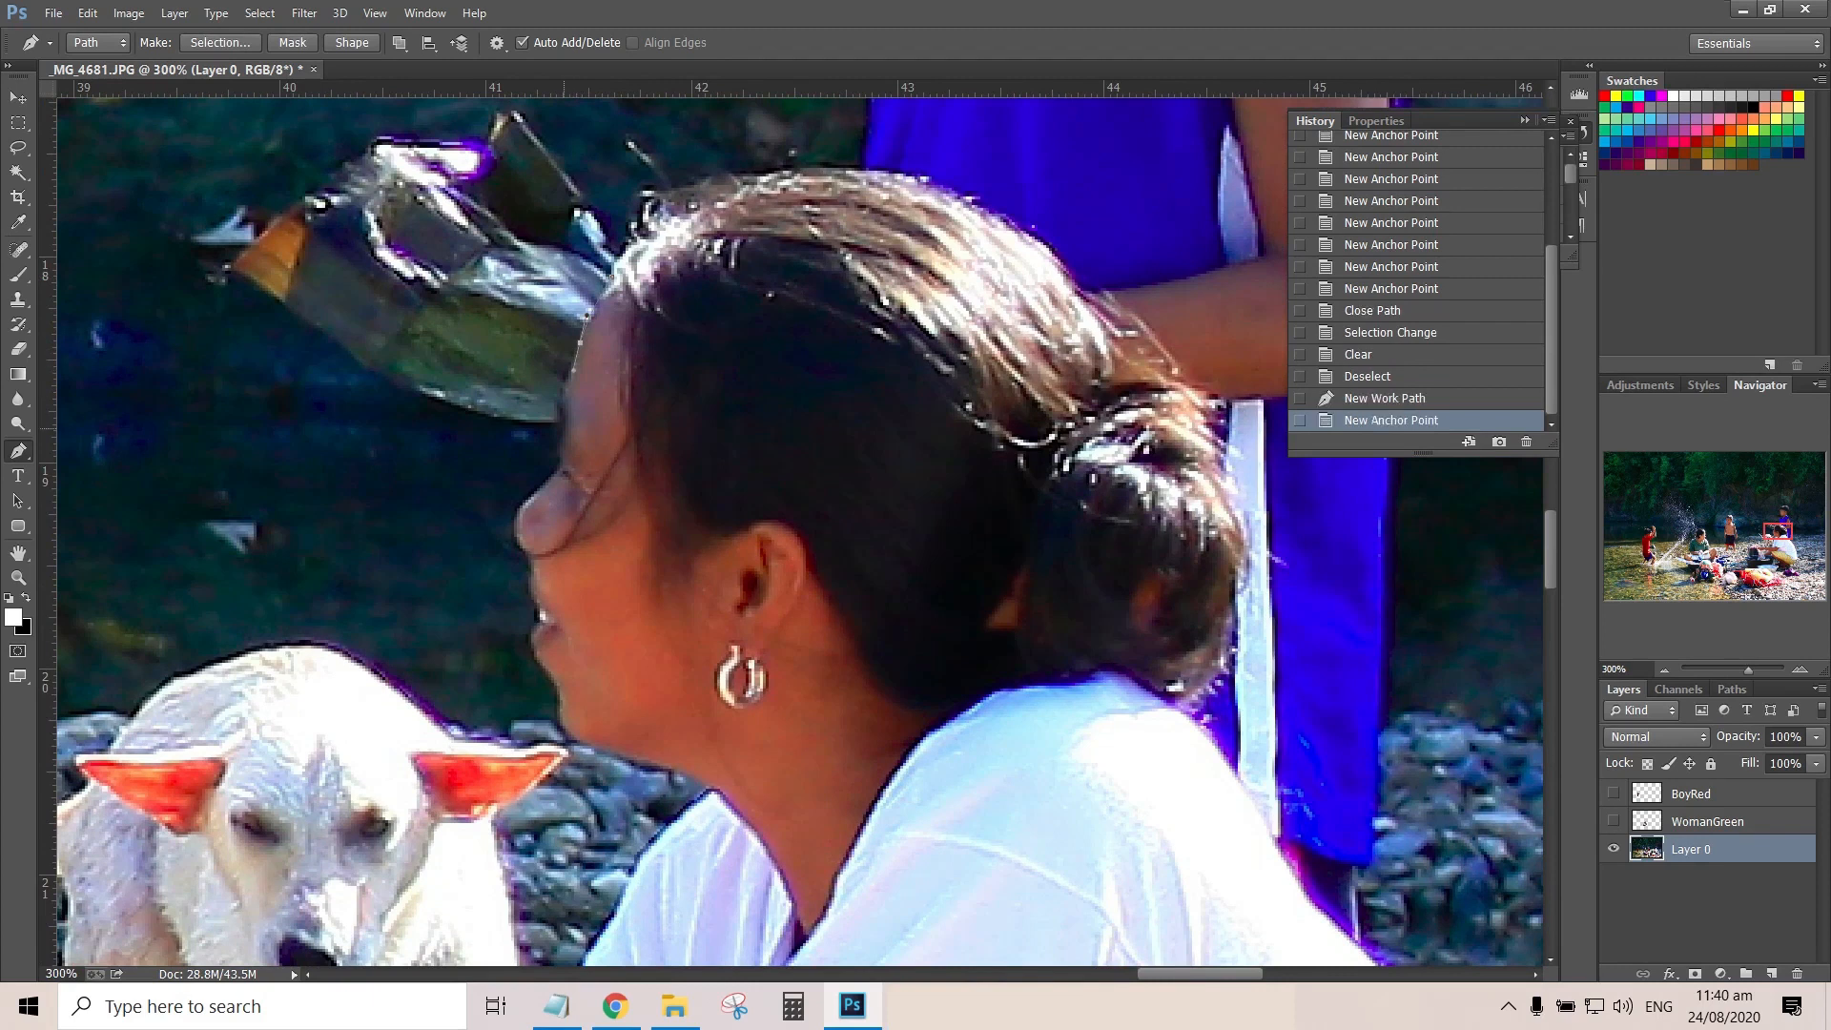
left_click(562, 428)
left_click(560, 459)
left_click(551, 481)
left_click(516, 515)
left_click(518, 542)
left_click(530, 554)
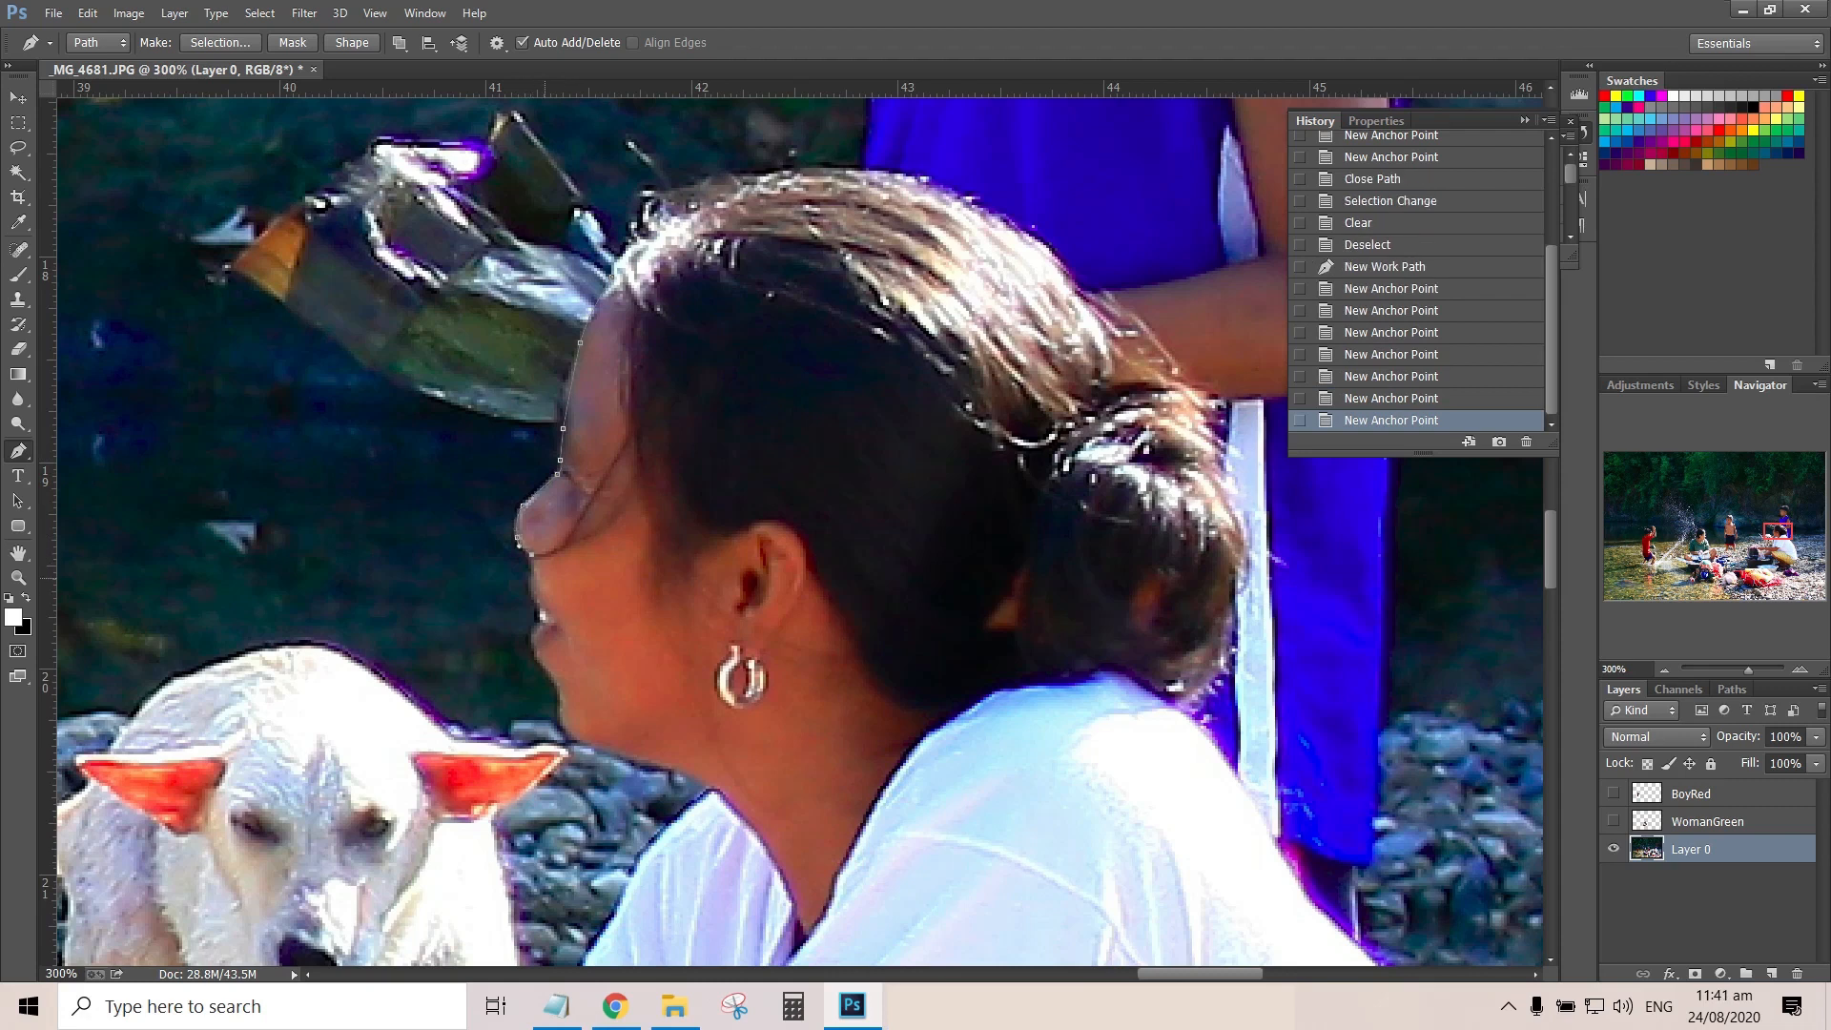
Continue the path along her lips and chin, down to the shirt at her neck
left_click(534, 593)
left_click(531, 634)
left_click(540, 666)
left_click(556, 691)
left_click(568, 731)
left_click(668, 765)
left_click(709, 789)
Trace the path down the front edge of her white shirt beside the dog
left_click_drag(710, 790, 613, 262)
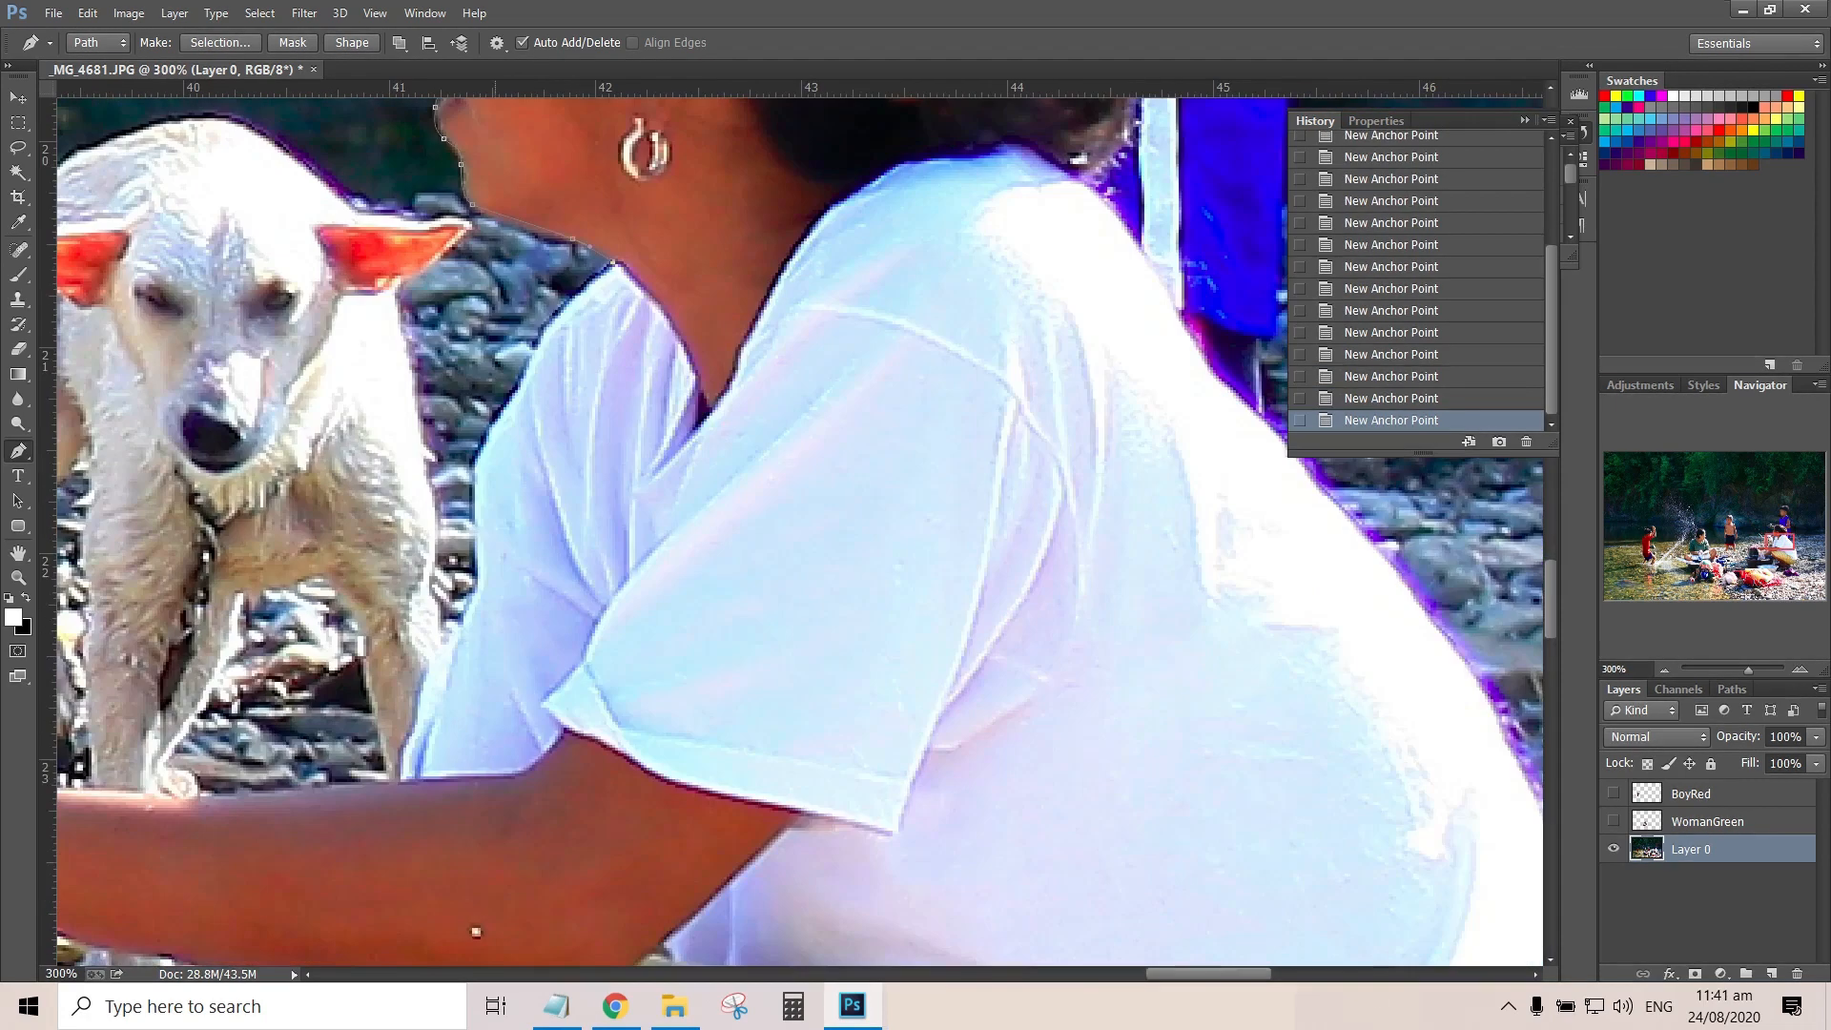
left_click(452, 653)
left_click(441, 713)
Extend the path along the upper edge of her forearm and over the hand to the fingers holding the cloth
left_click_drag(476, 932, 1100, 738)
left_click(609, 587)
left_click(566, 589)
left_click(482, 576)
left_click(401, 590)
left_click(344, 606)
left_click(323, 619)
left_click(292, 625)
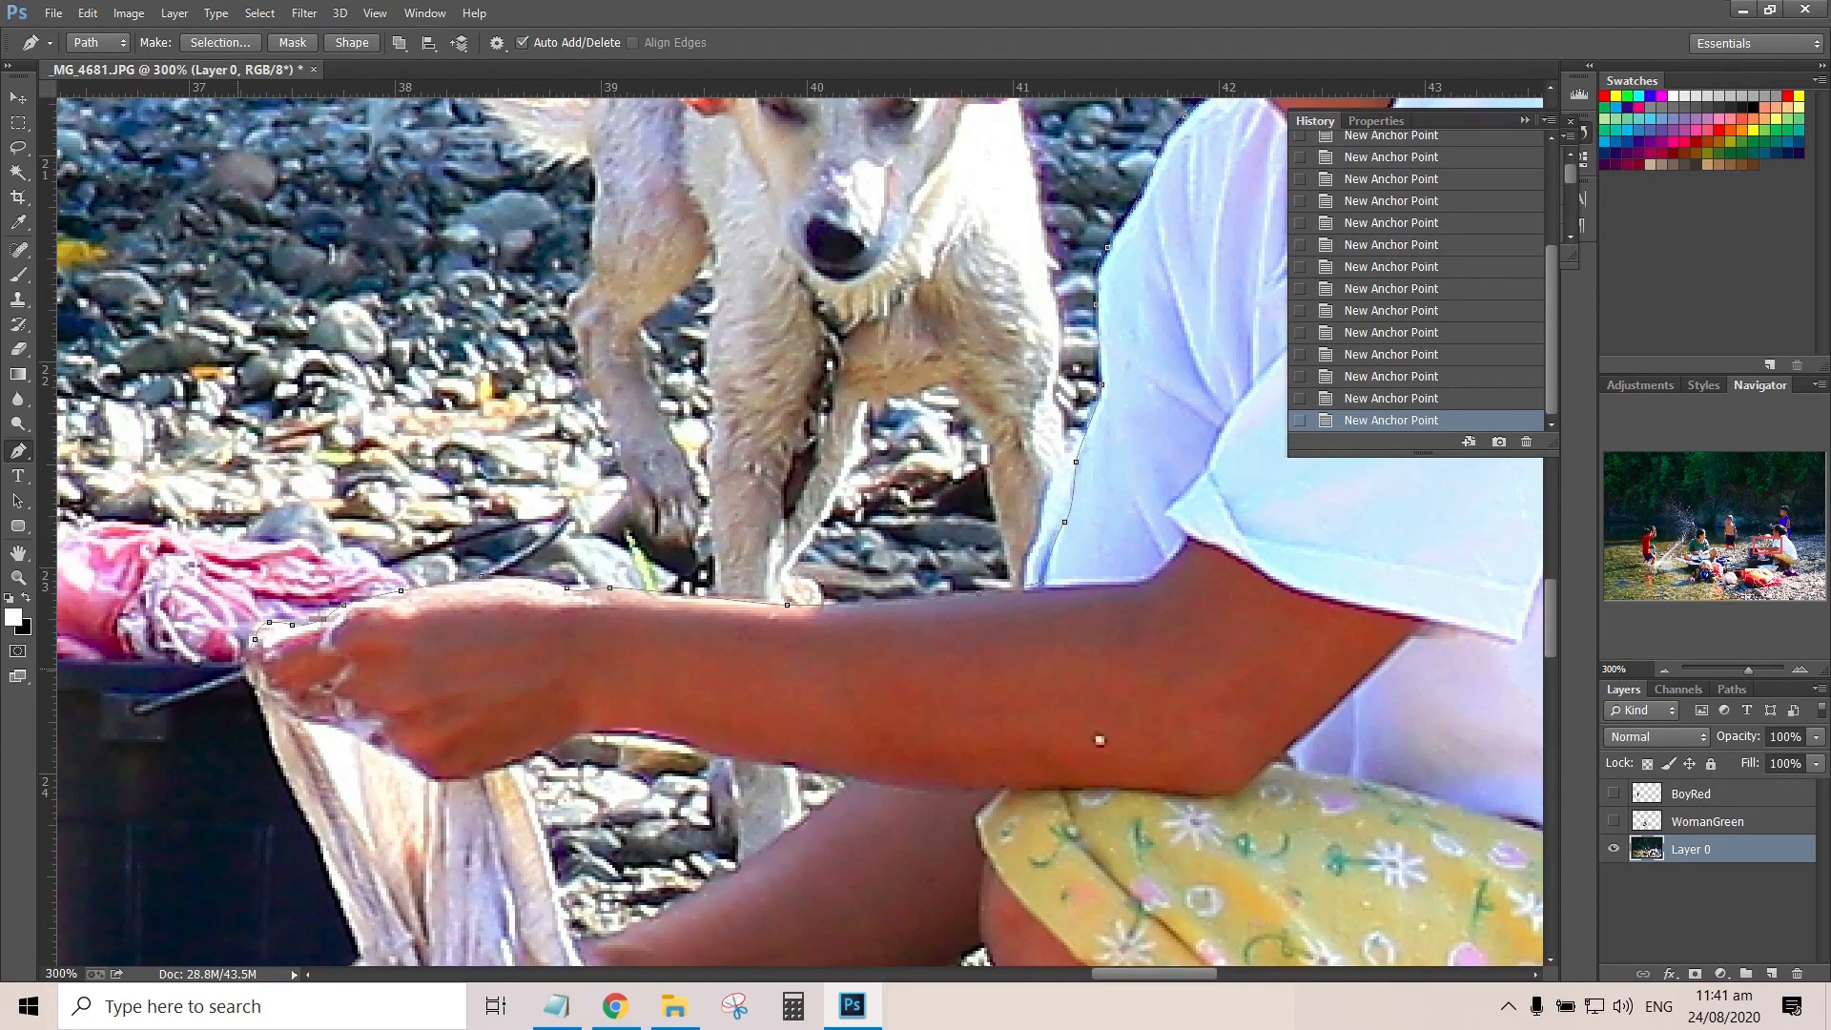
Extend the path from the hand holding the cloth around the wash tubs towards the woman's feet
left_click_drag(260, 708, 500, 371)
key("ctrl+minus")
key("ctrl+minus")
key("ctrl+minus")
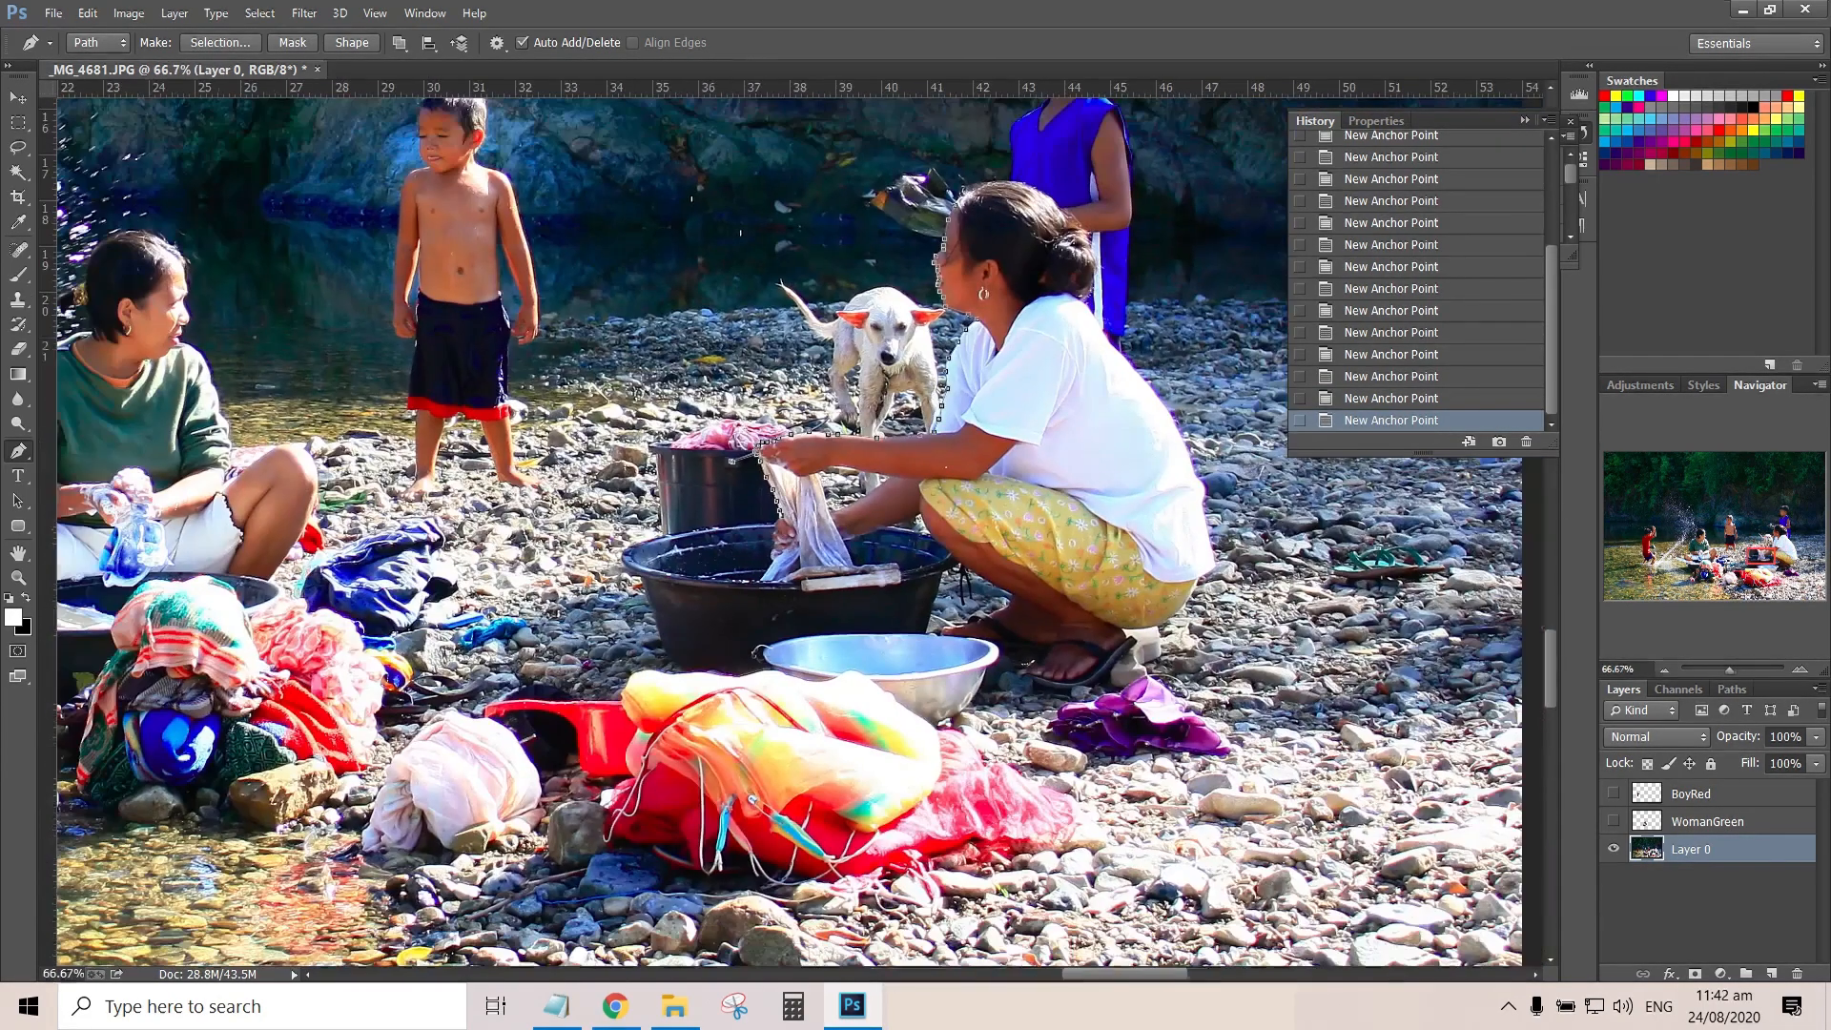
scroll(1211, 583, "up", 3)
scroll(1049, 667, "down", 1)
left_click(873, 796)
left_click(847, 777)
left_click(822, 781)
left_click(816, 771)
left_click(799, 737)
Trace the underside of the woman's yellow skirt and the back corner of her shirt hem
left_click_drag(910, 737, 948, 728)
scroll(1226, 463, "up", 3)
scroll(1226, 464, "right", 5)
left_click(877, 328)
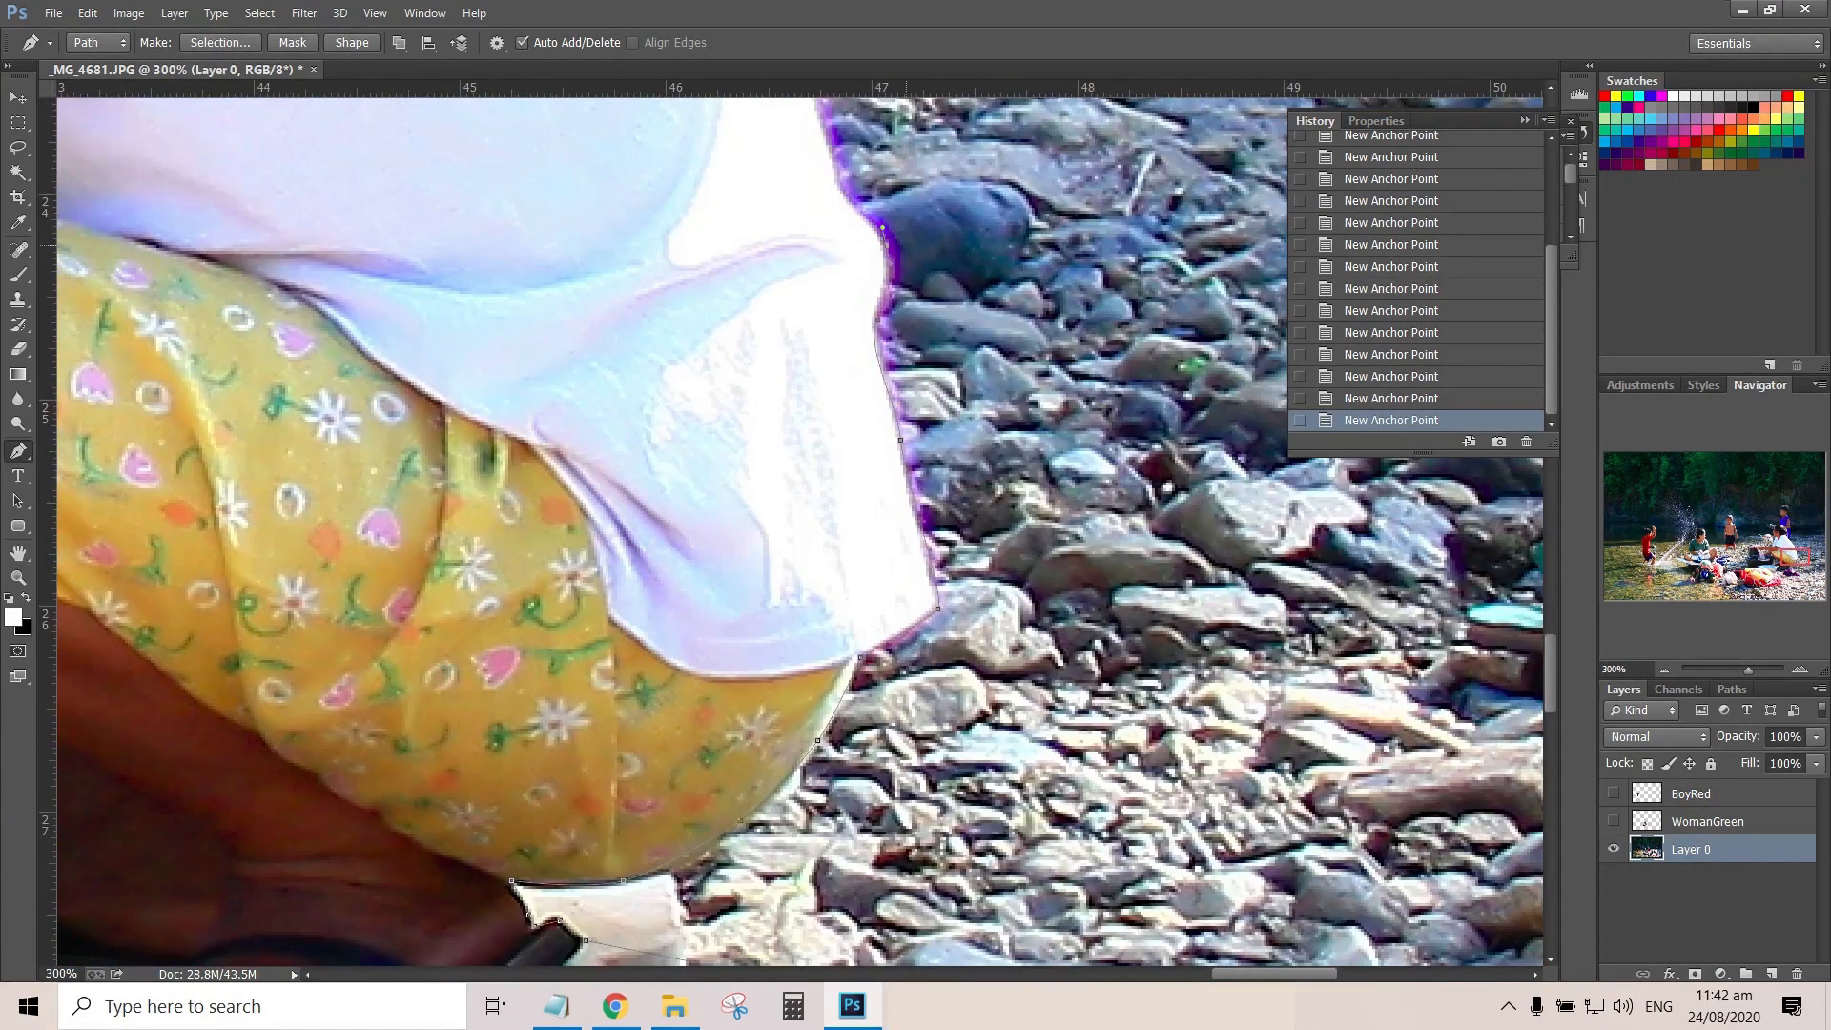
Continue the path up the back edge of her white shirt to the bottom of the boy's blue clothing
scroll(877, 328, "up", 10)
left_click(847, 817)
left_click(789, 660)
left_click_drag(732, 547, 721, 527)
left_click_drag(608, 384, 588, 366)
scroll(801, 534, "up", 3)
scroll(801, 534, "left", 5)
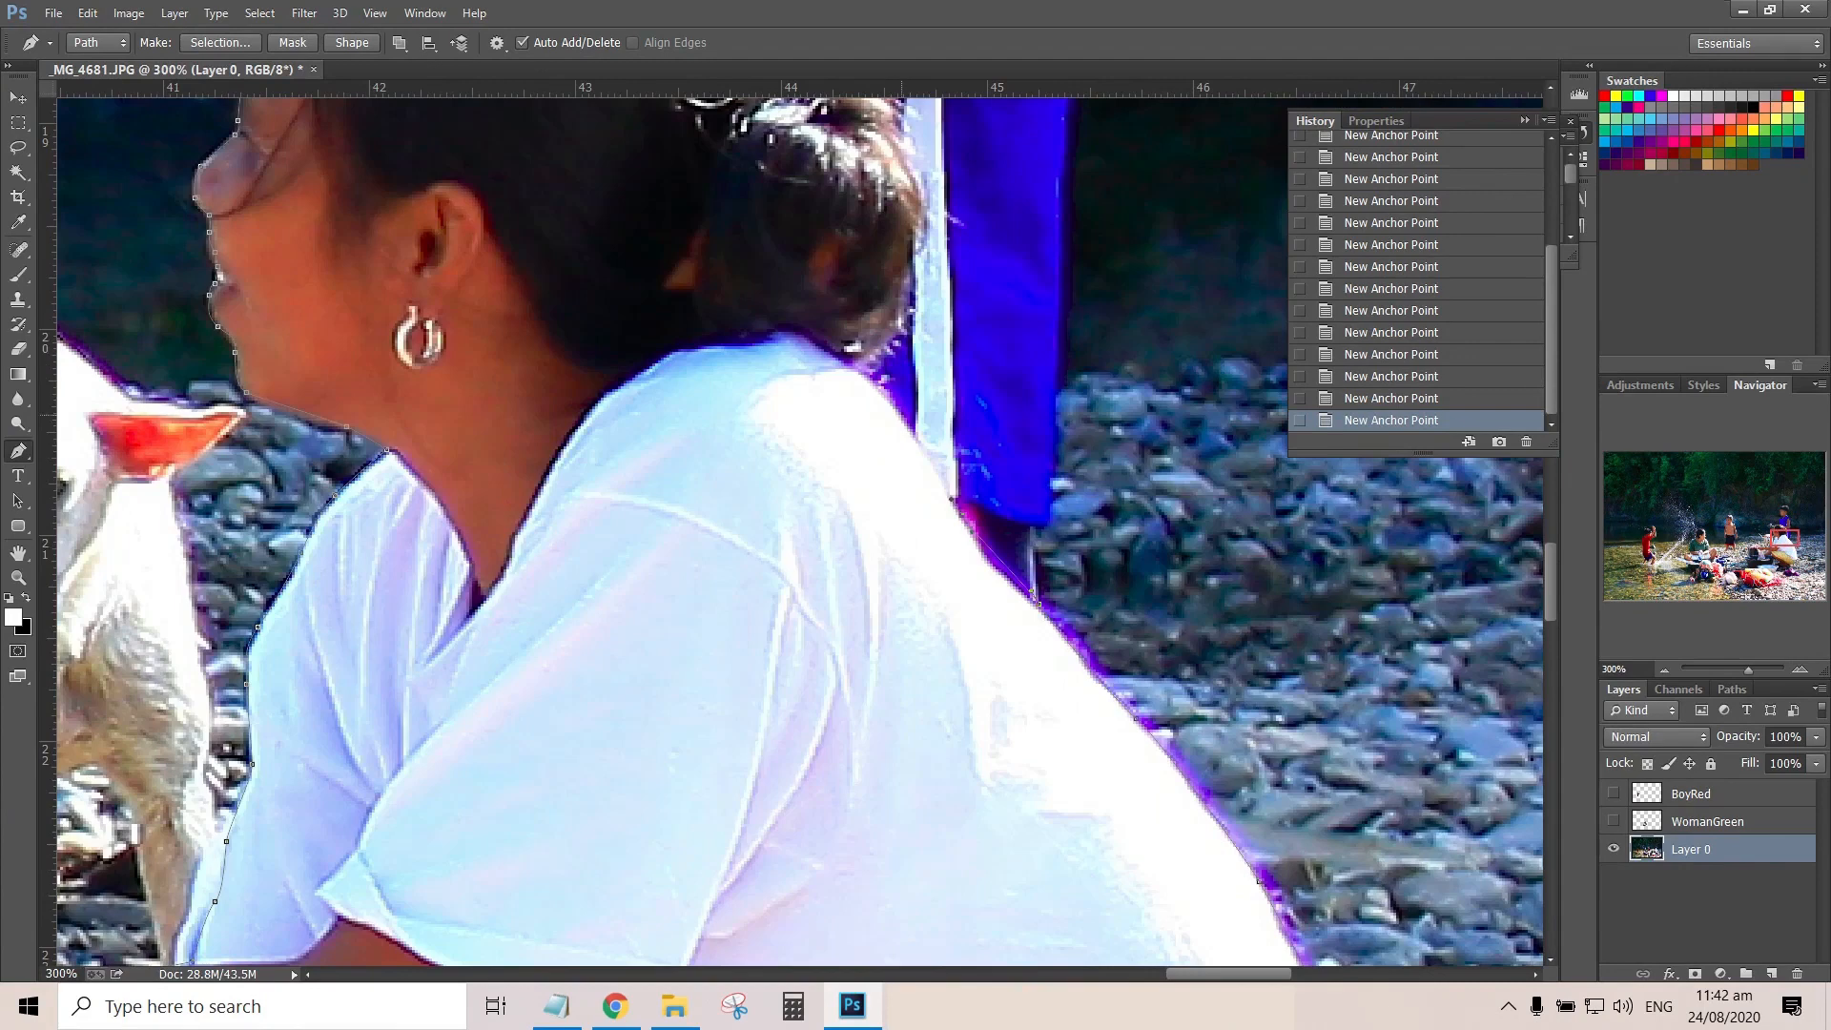
left_click(901, 414)
scroll(901, 415, "up", 17)
scroll(901, 415, "right", 4)
scroll(901, 414, "left", 10)
scroll(901, 415, "down", 16)
scroll(1112, 699, "right", 9)
scroll(1113, 699, "down", 1)
key("ctrl+alt+z")
key("ctrl+alt+z")
key("ctrl+alt+z")
key("ctrl+alt+z")
Trace the path up the outer edge of the standing boy's blue outfit and arm
left_click_drag(897, 545, 1051, 760)
left_click_drag(1060, 469, 1012, 672)
left_click(1019, 593)
left_click(1022, 513)
left_click_drag(1039, 198, 1042, 179)
left_click_drag(1041, 179, 1184, 533)
Continue the path over the boy's shoulder and neck to the back of his head
left_click_drag(1145, 390, 1139, 357)
left_click_drag(1119, 327, 1107, 520)
left_click(1076, 514)
left_click(1022, 462)
left_click_drag(996, 380, 853, 618)
left_click_drag(913, 552, 928, 532)
left_click_drag(962, 475, 965, 462)
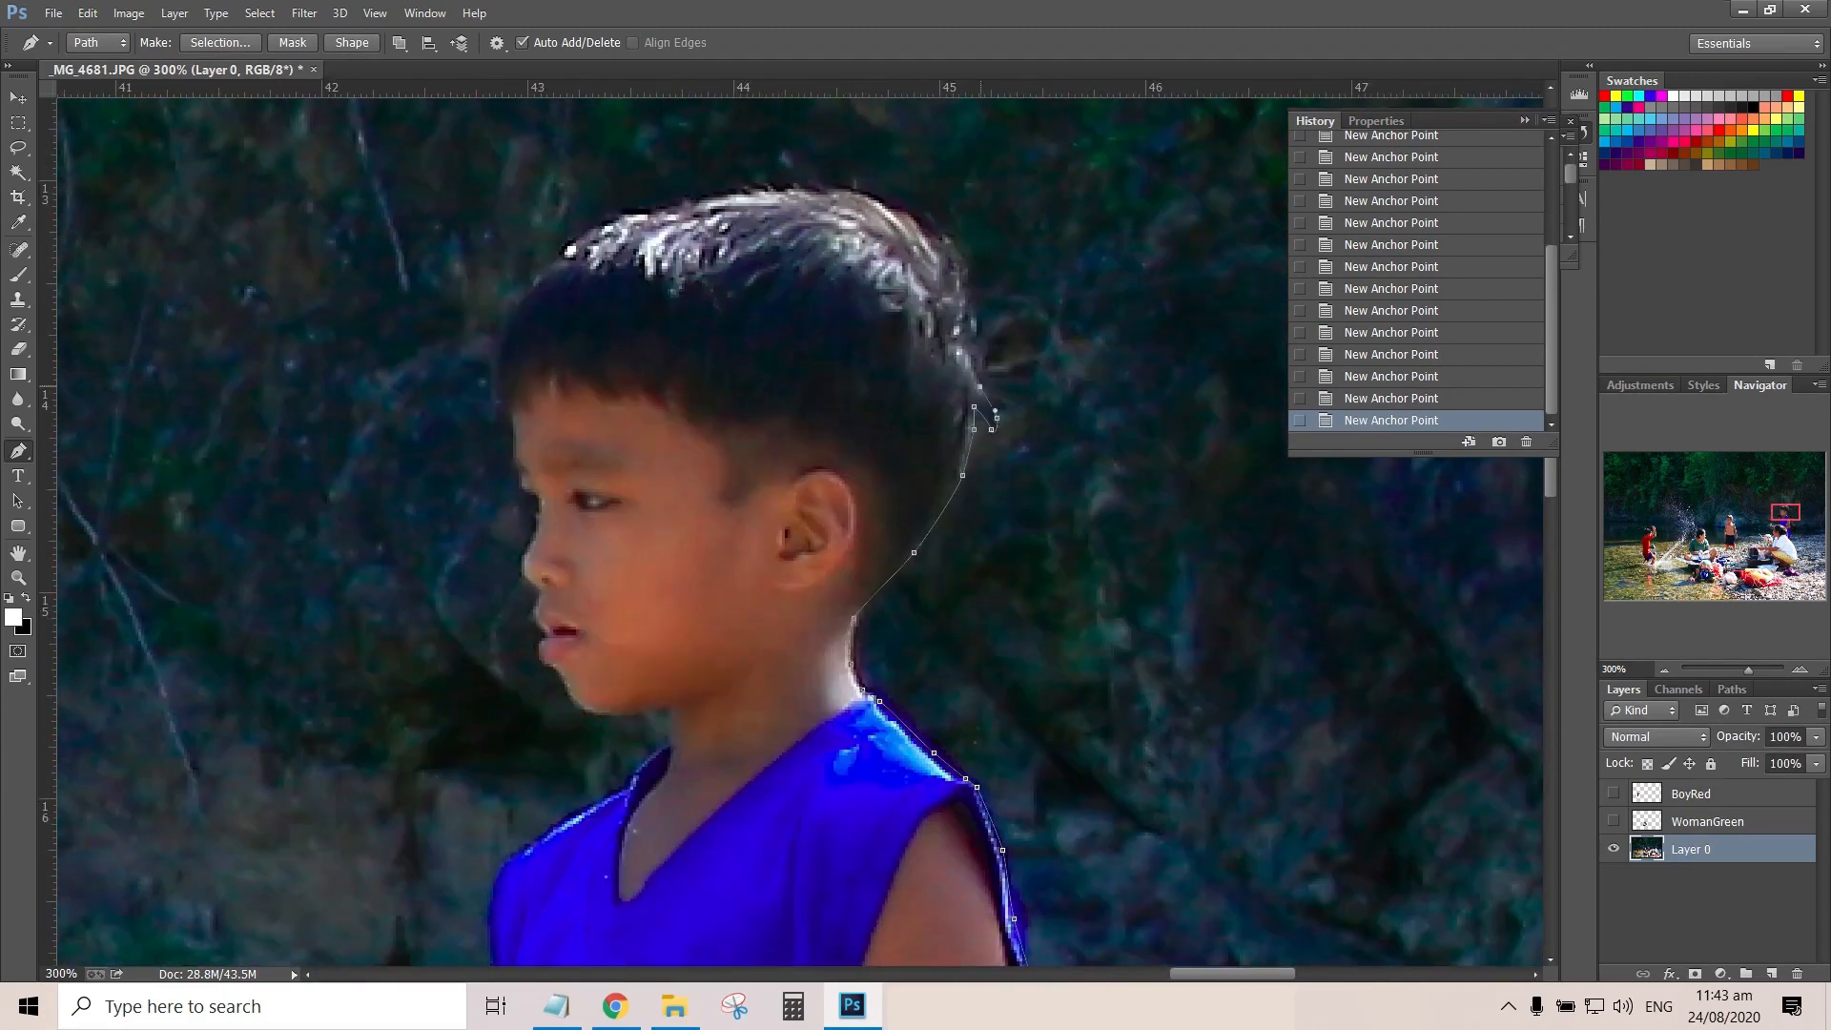
Trace the outline of the boy's hair over the top of his head to the hairline at his forehead
left_click(897, 211)
key("ctrl+plus")
key("ctrl+plus")
left_click_drag(858, 219, 867, 464)
left_click(887, 205)
left_click(850, 200)
left_click(830, 205)
left_click(663, 215)
left_click(387, 334)
left_click_drag(325, 425, 306, 460)
left_click_drag(306, 520, 309, 559)
left_click(326, 577)
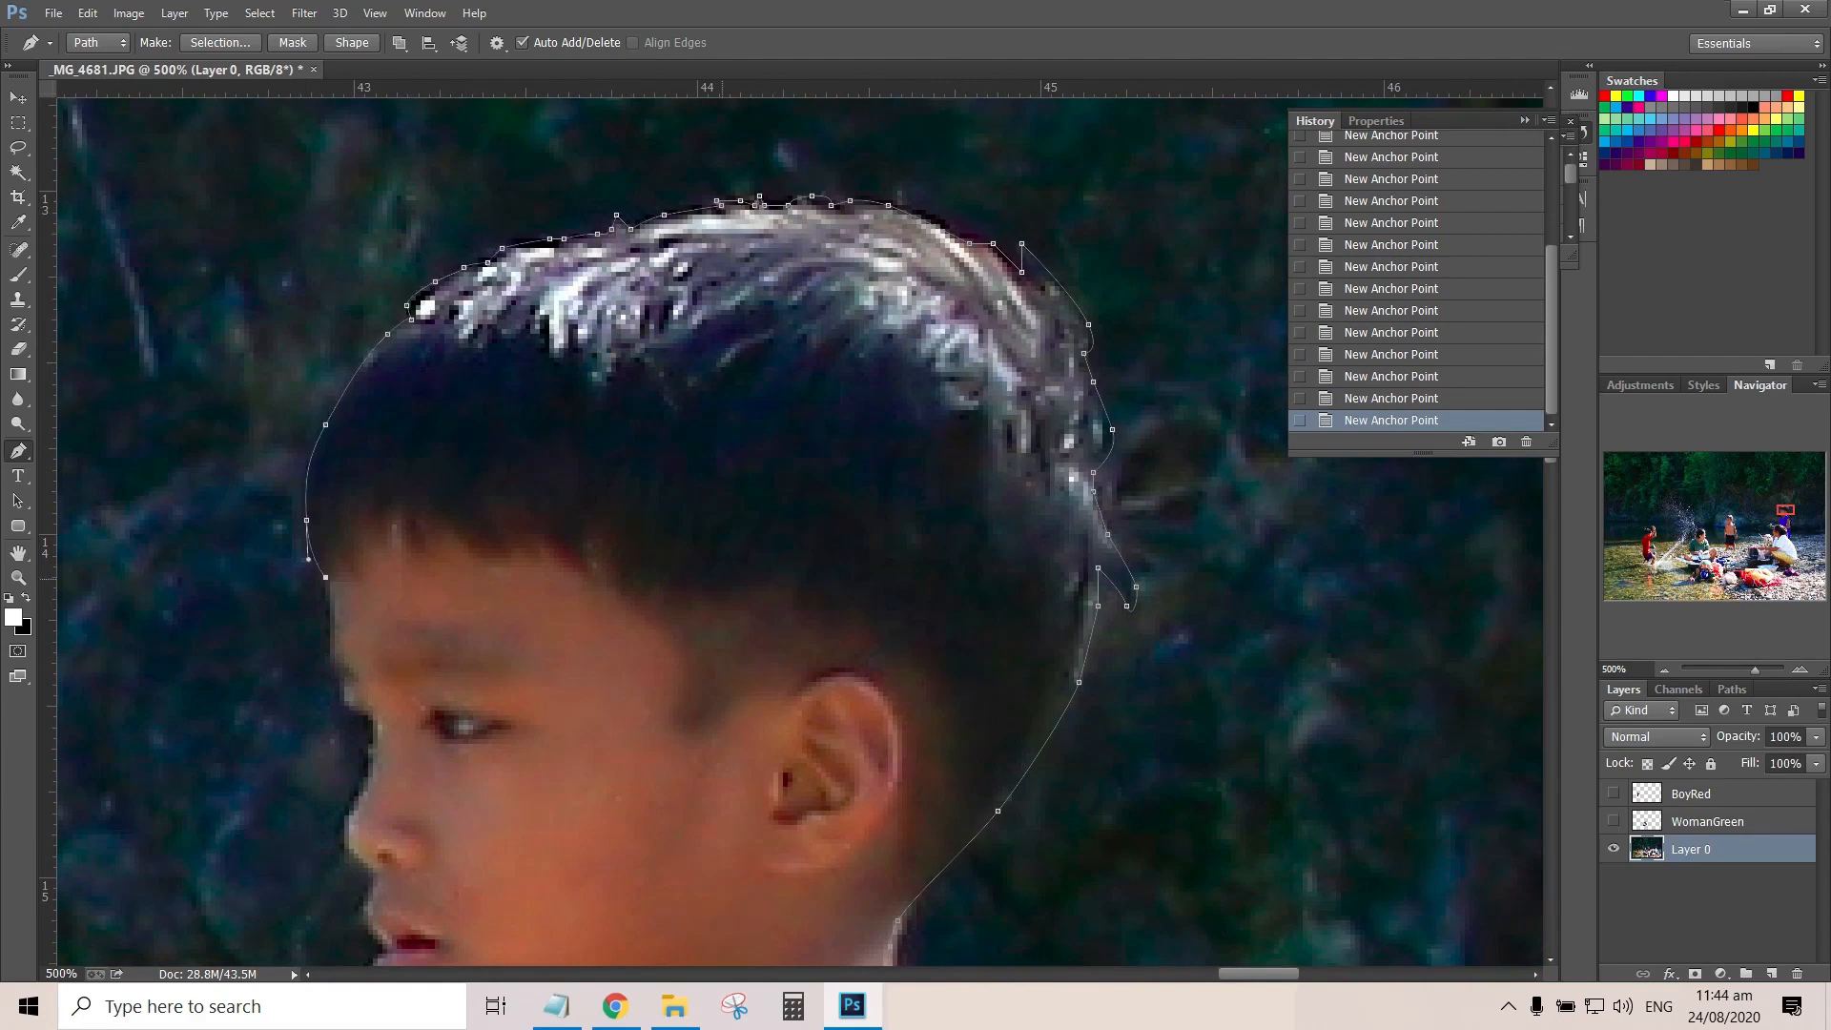
Trace the boy's profile along his forehead and the bridge of his nose
left_click_drag(336, 625, 574, 466)
left_click(589, 545)
left_click(608, 555)
left_click(607, 603)
left_click_drag(584, 655, 581, 665)
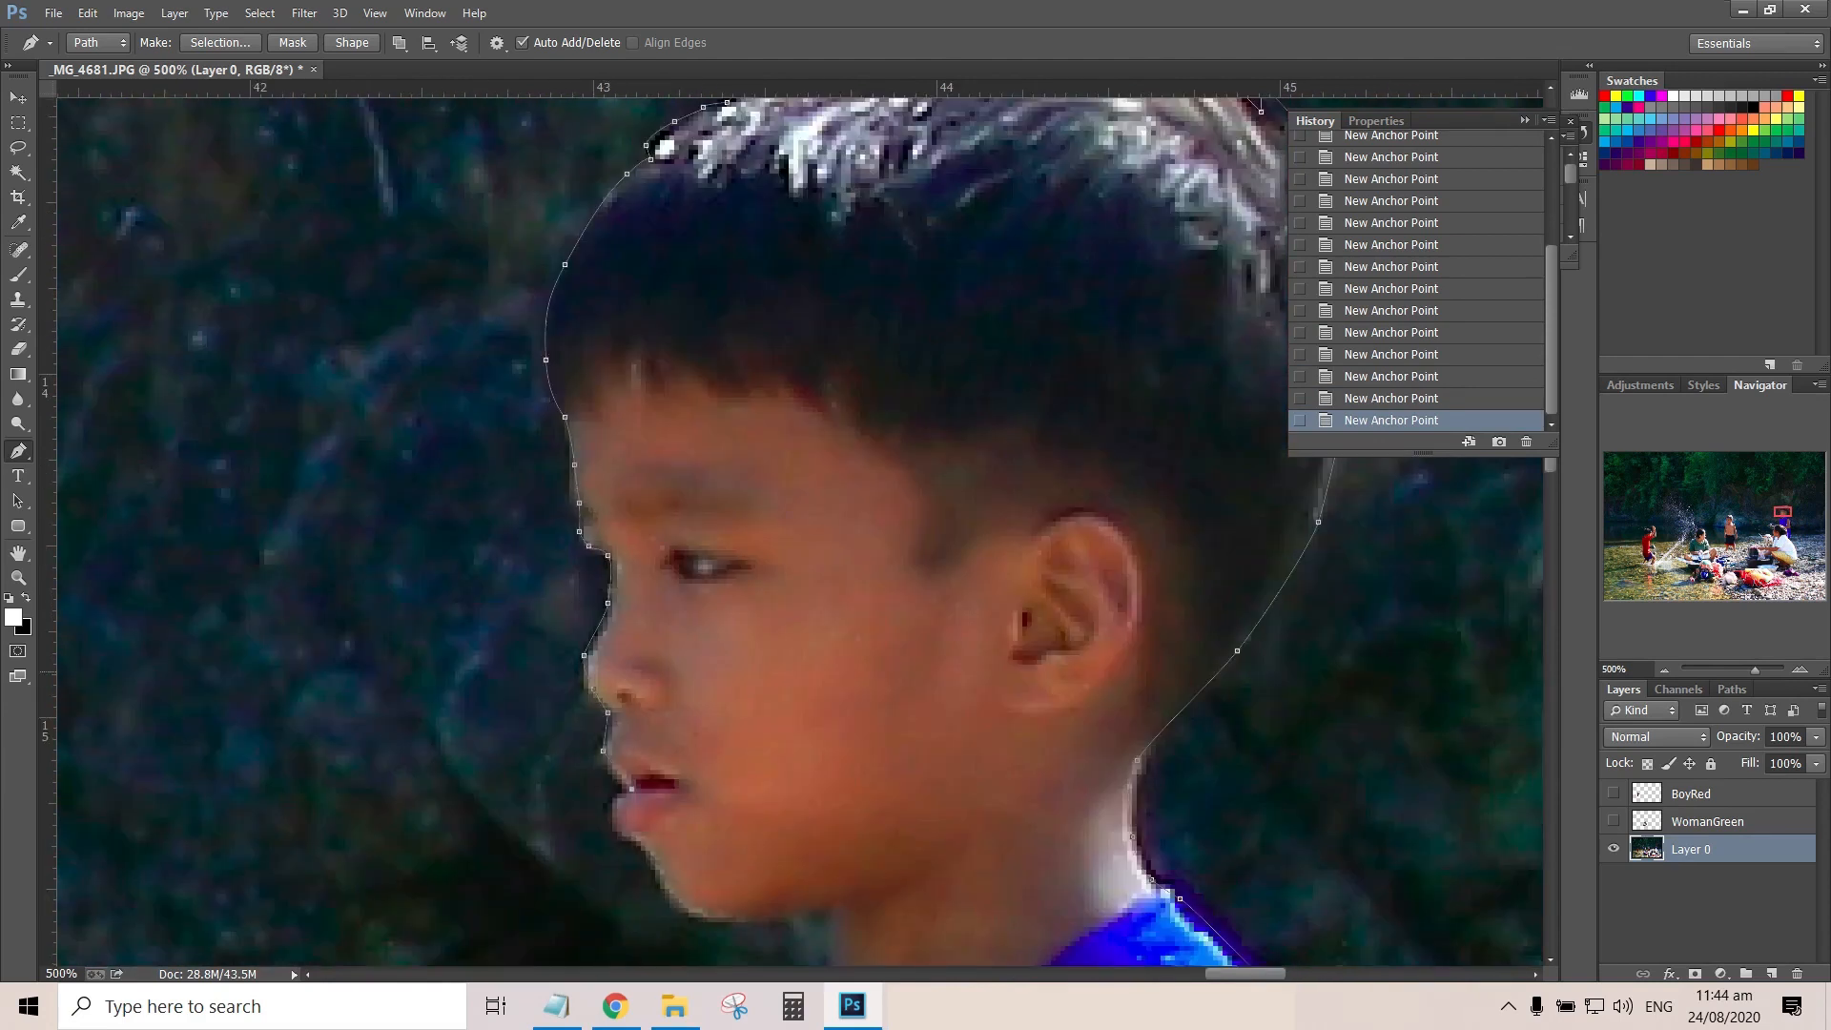
Continue the path under the boy's chin, down his neck and onto the front shoulder of his blue shirt
scroll(610, 495, "down", 3)
left_click_drag(612, 497, 619, 508)
left_click_drag(722, 602, 763, 603)
left_click(831, 589)
left_click(832, 650)
left_click(655, 779)
left_click(555, 846)
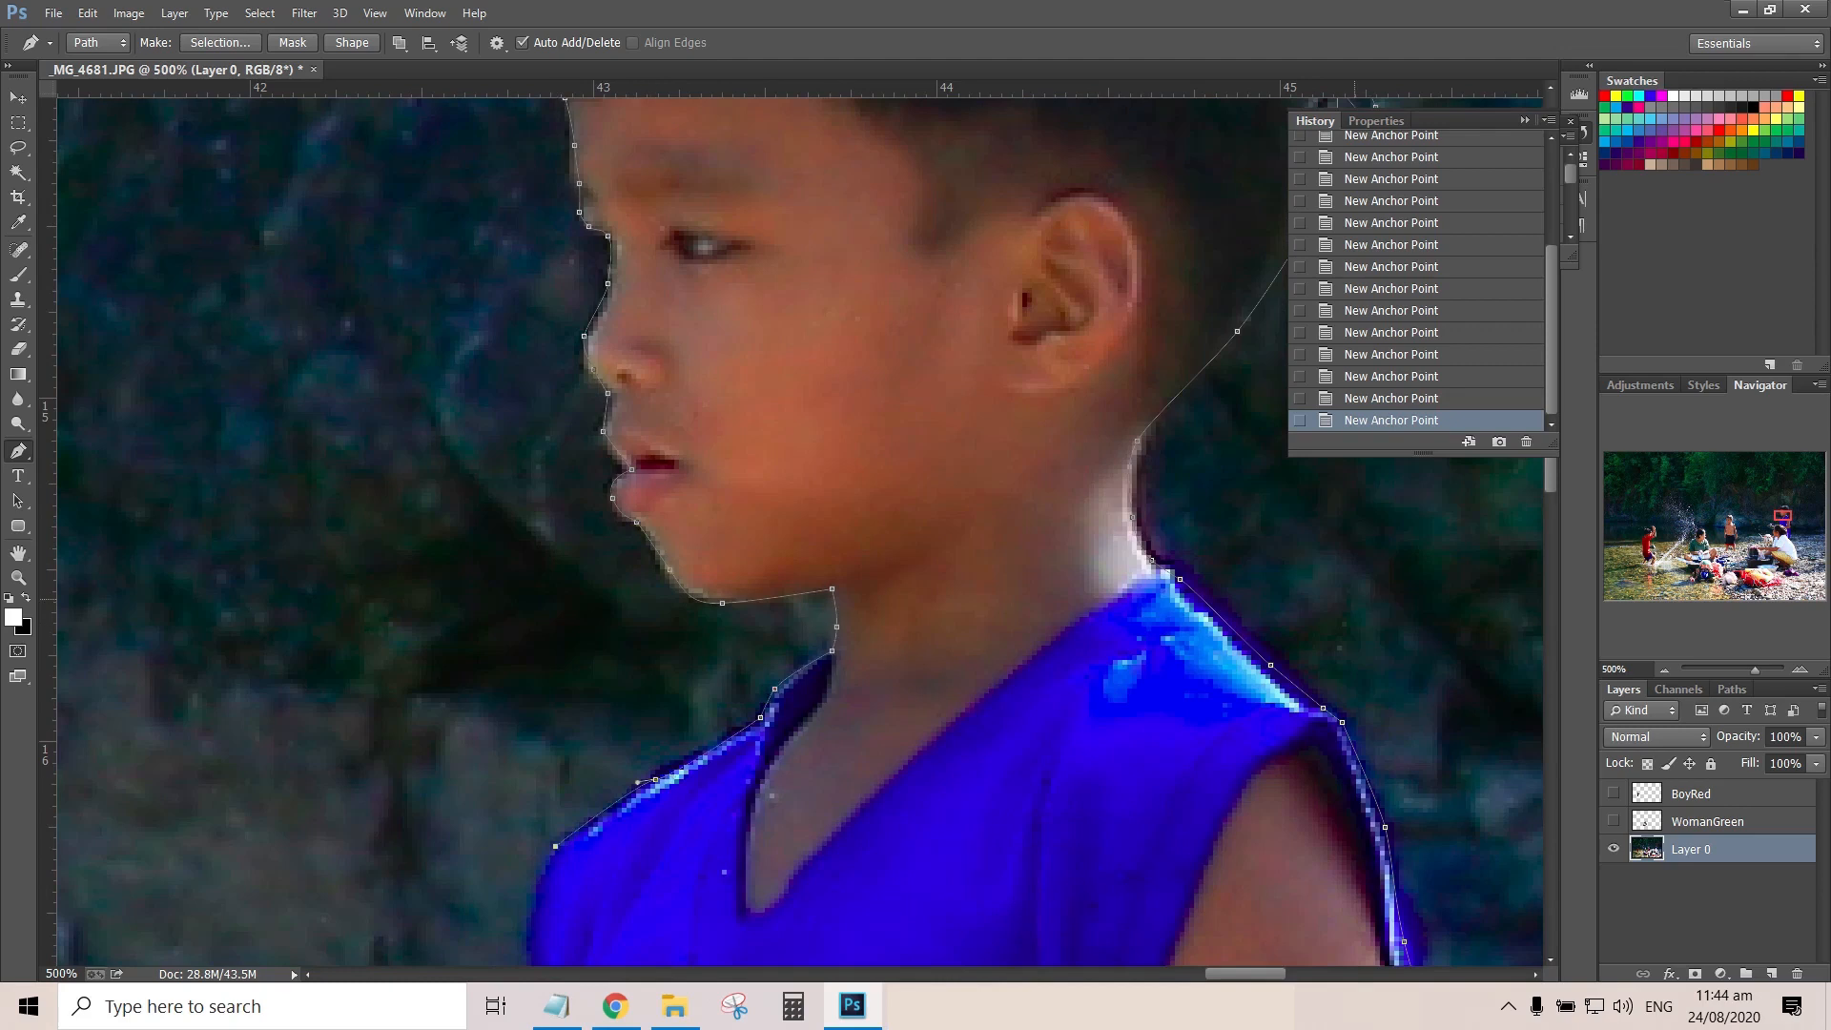
Trace the path down the front edge of the boy's blue shirt and along the top of the woman's hair
scroll(555, 846, "down", 3)
left_click_drag(531, 617, 538, 655)
left_click_drag(545, 770, 547, 803)
scroll(546, 803, "down", 6)
left_click(545, 375)
left_click(541, 447)
left_click(535, 476)
left_click(397, 481)
left_click(221, 509)
left_click(202, 509)
Trace around the shiny object beside the woman's head, back to her forehead
scroll(202, 510, "left", 5)
left_click(512, 445)
left_click(472, 378)
left_click(397, 272)
left_click(358, 225)
left_click(335, 220)
left_click(320, 225)
left_click(311, 258)
left_click(302, 277)
left_click(430, 668)
left_click(563, 763)
left_click(672, 800)
left_click(773, 820)
left_click(820, 824)
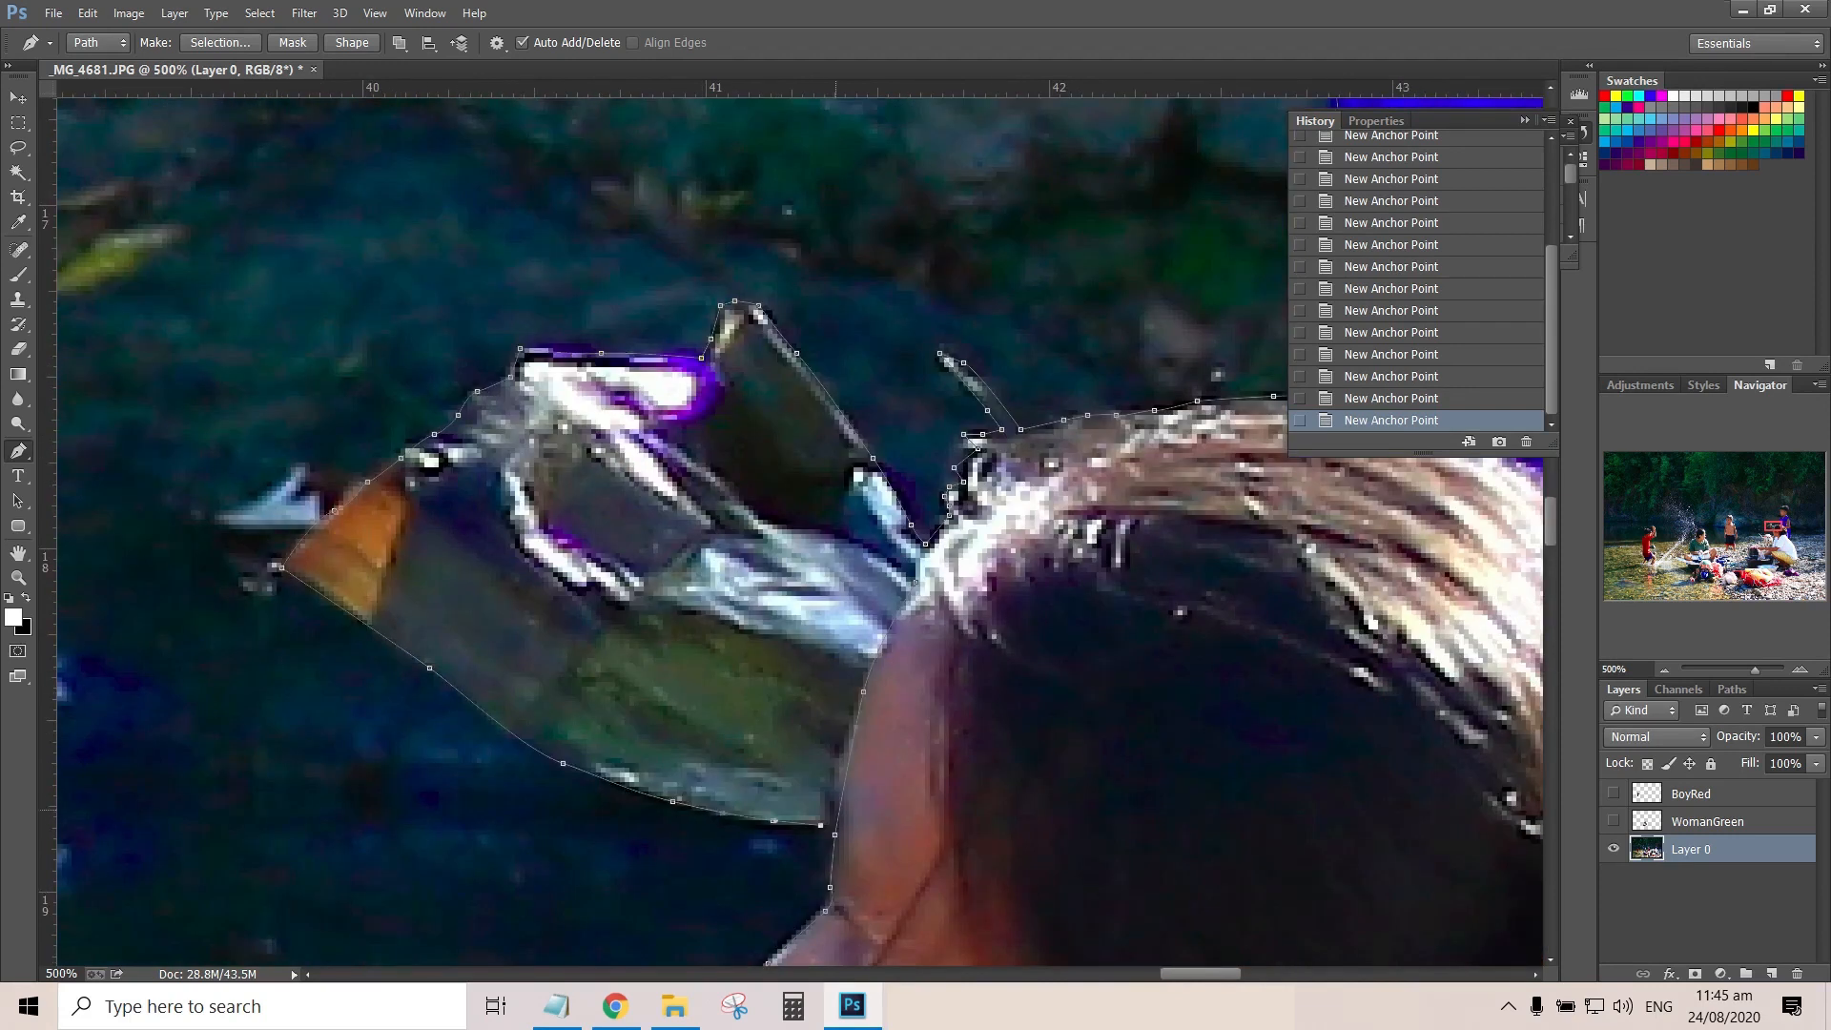
Close the path and convert it into a new anti-aliased selection
left_click(916, 582)
right_click(894, 697)
left_click(982, 295)
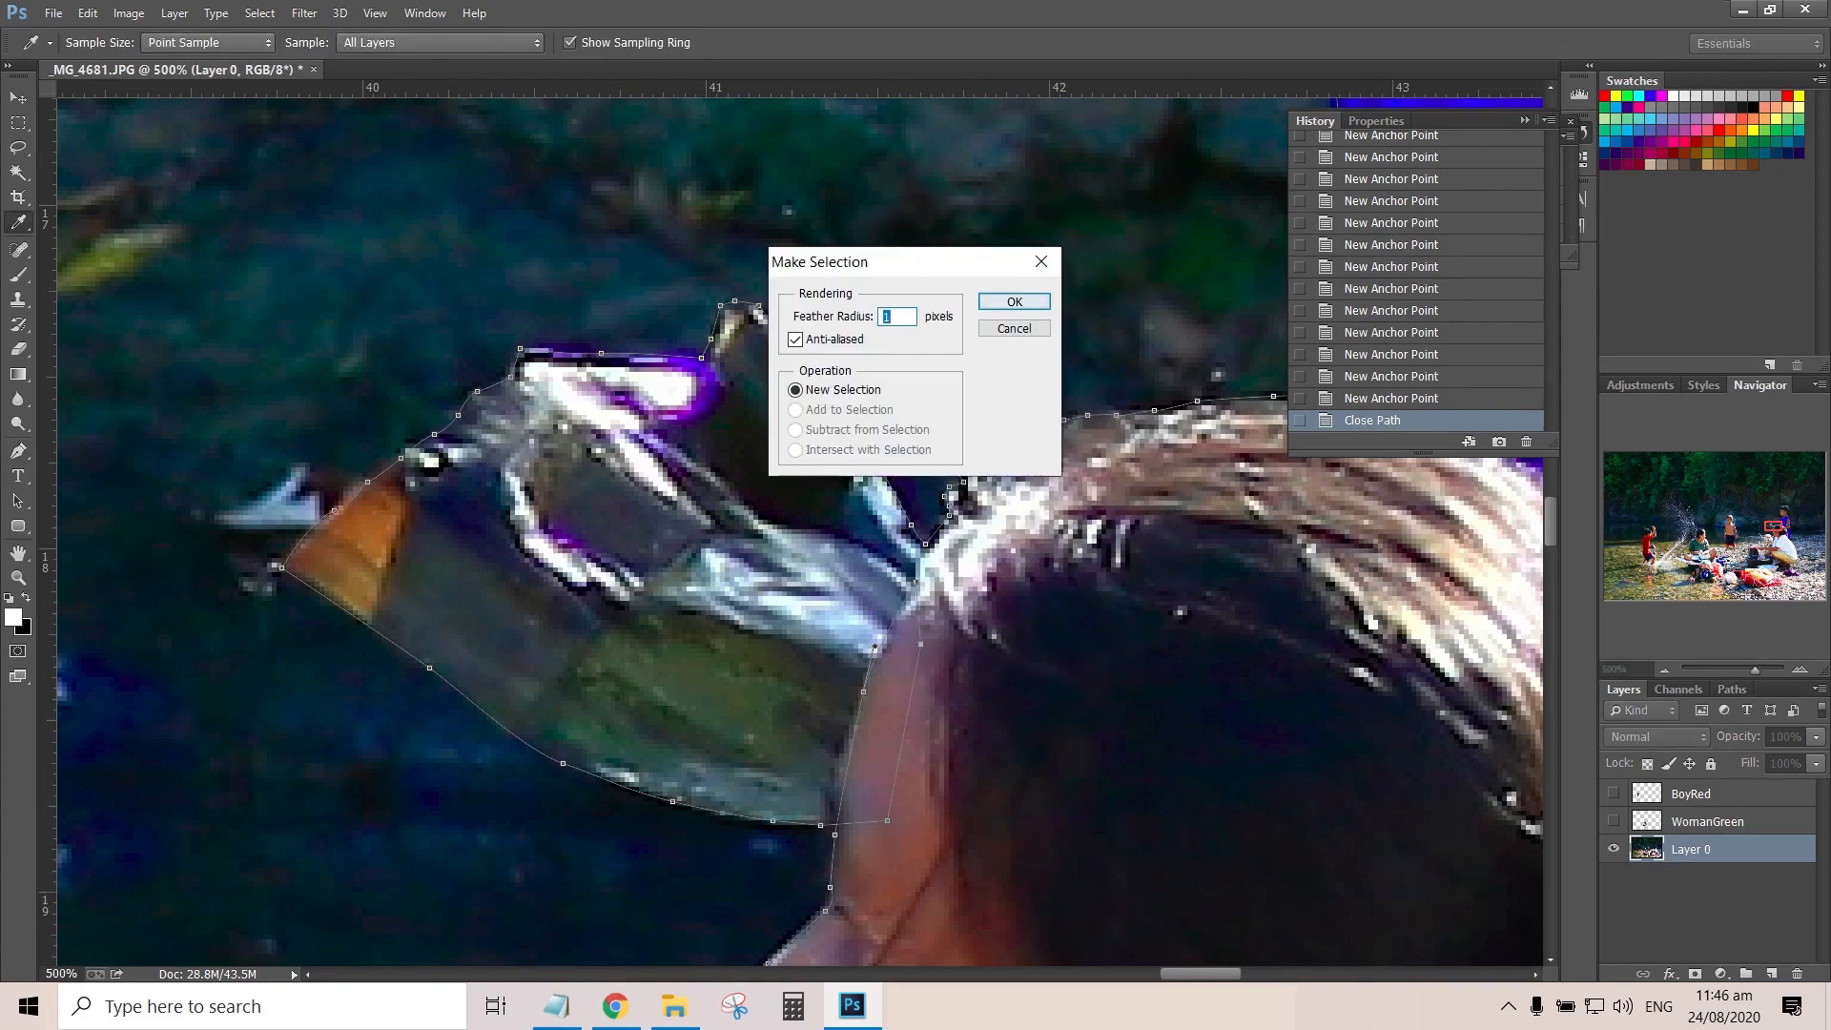
left_click(1012, 300)
key("ctrl+0")
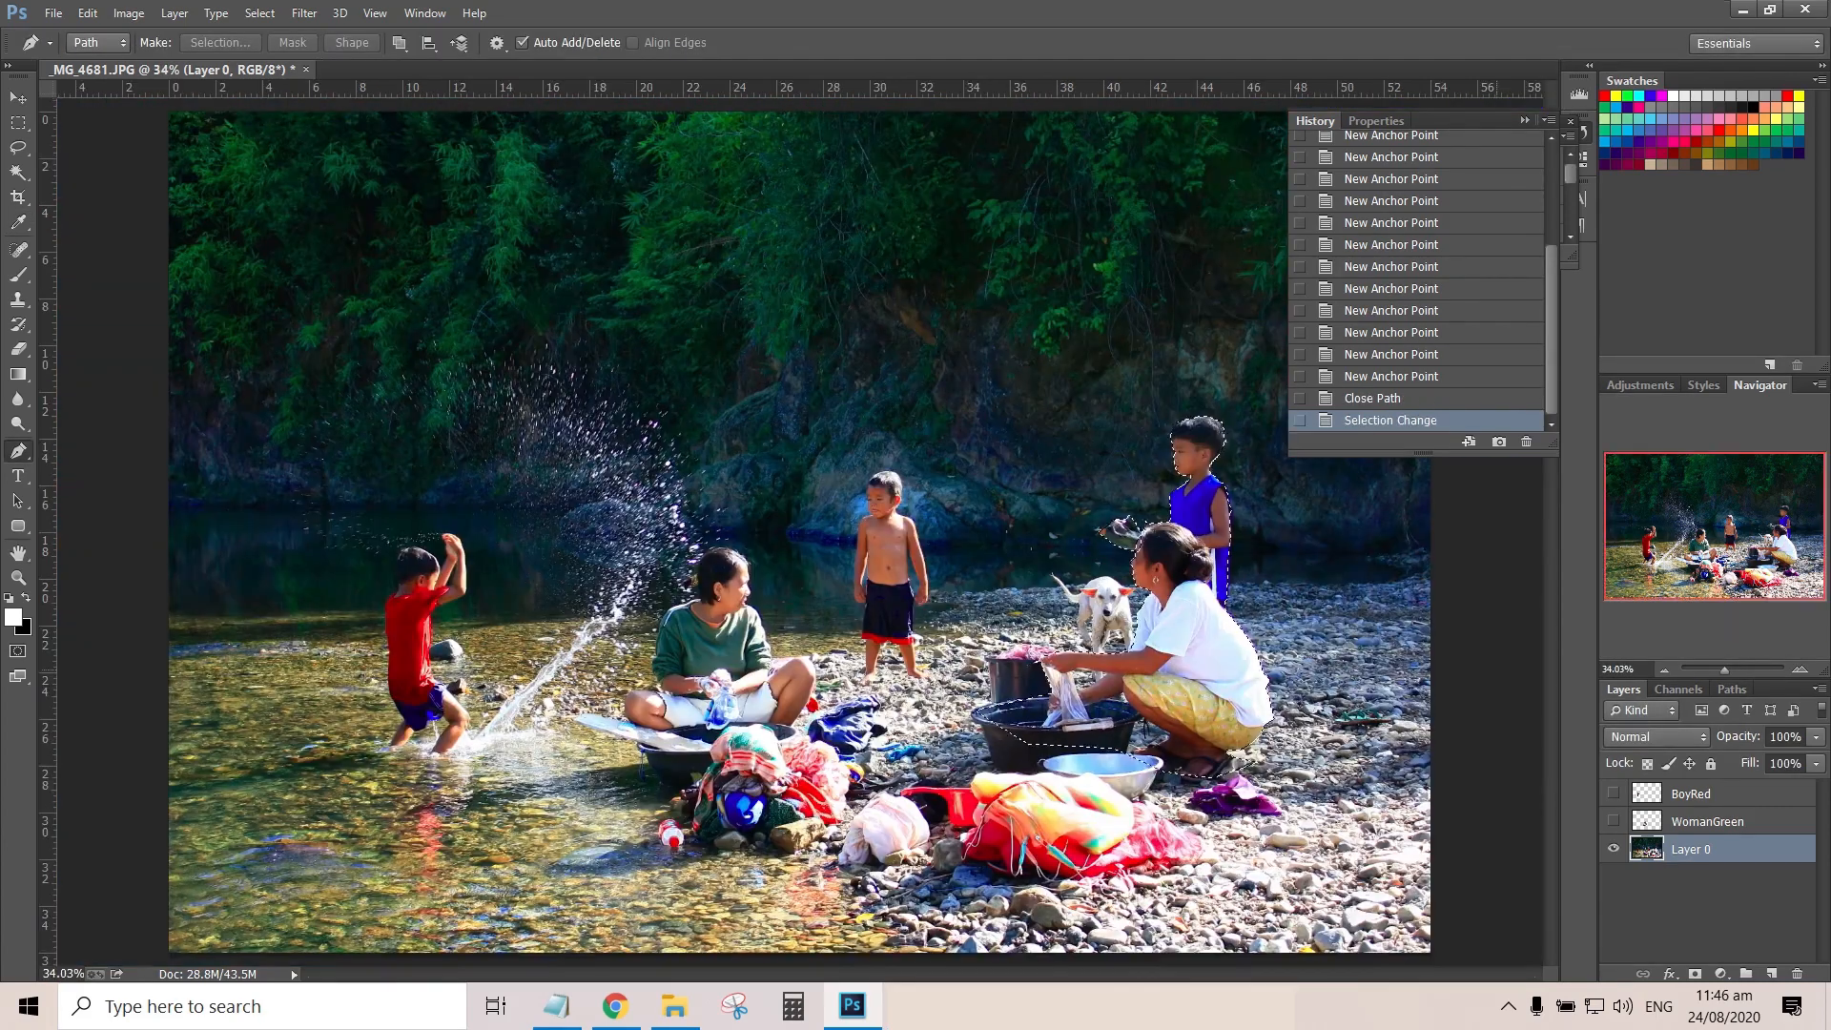
Copy the selection to a new layer, hide Layer 0 and inspect the cutout around the woman's forehead
key("ctrl+j")
left_click(1613, 876)
left_click(1734, 670)
left_click_drag(1716, 526, 1762, 533)
left_click(1751, 669)
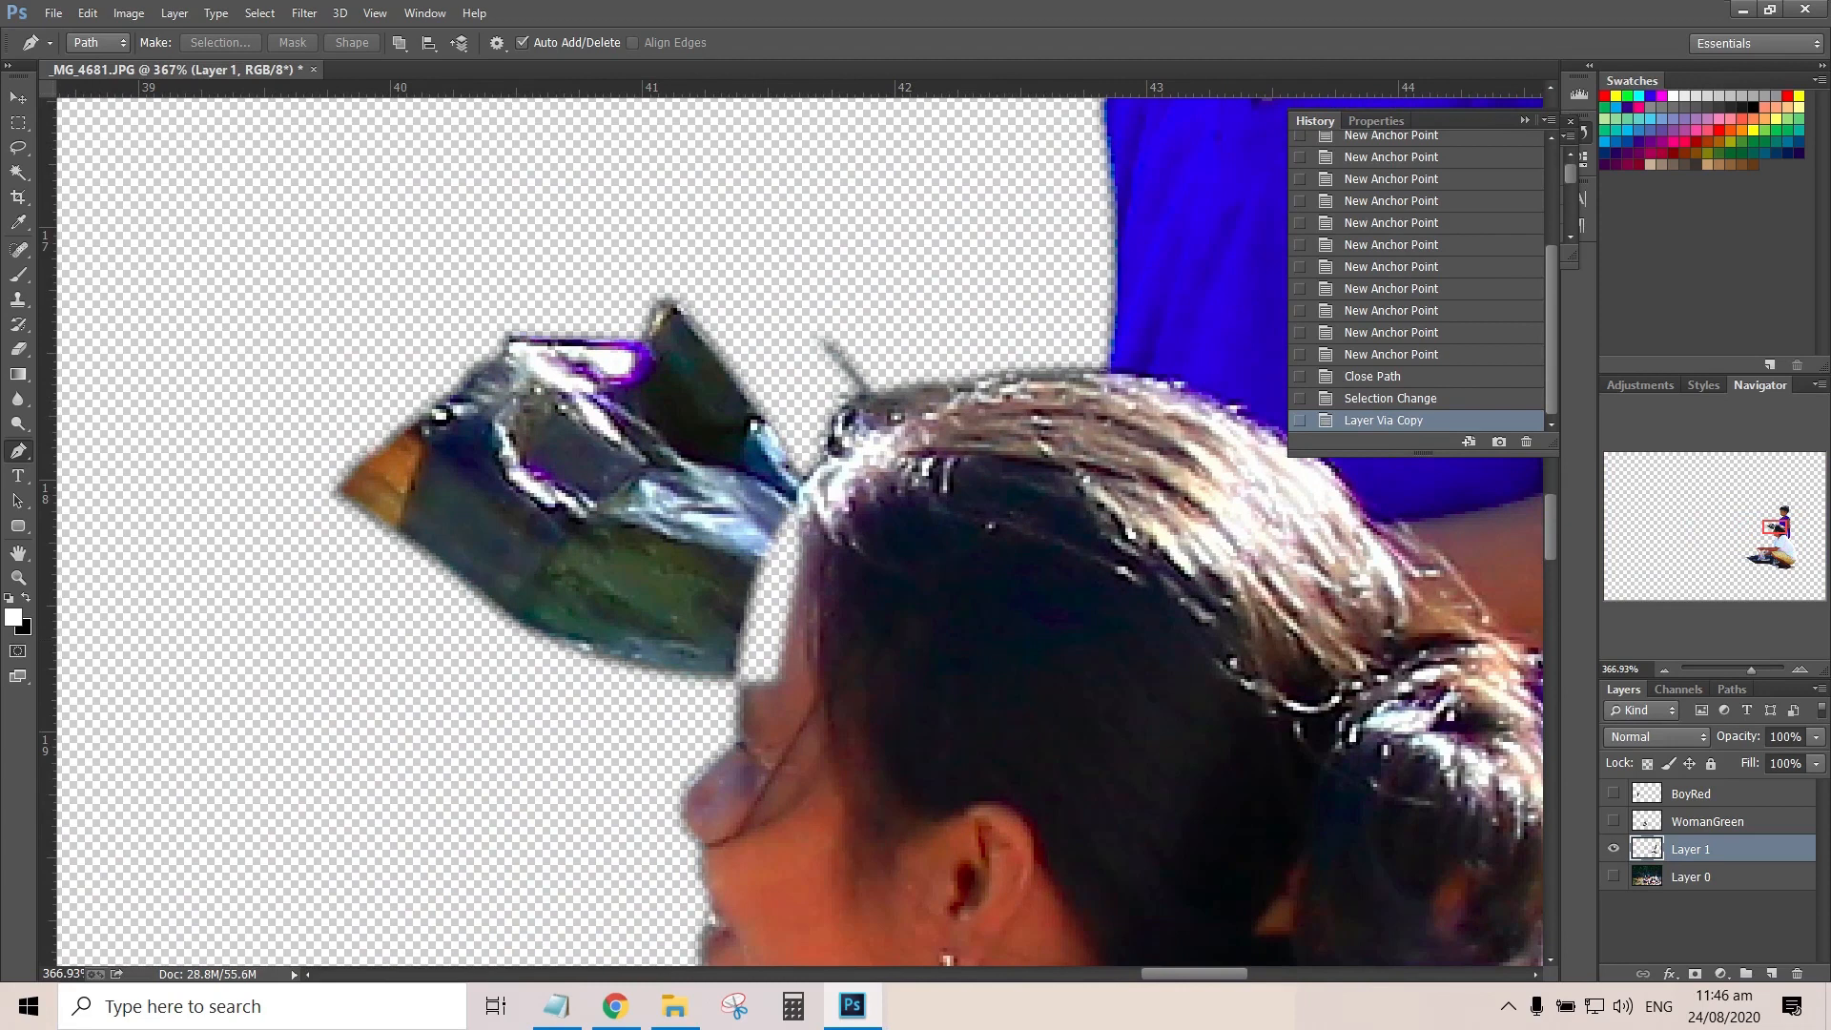
Show Layer 0 with the cutout hidden and trace a Pen path over the missing area at the woman's forehead
left_click(1614, 849)
left_click(1707, 876)
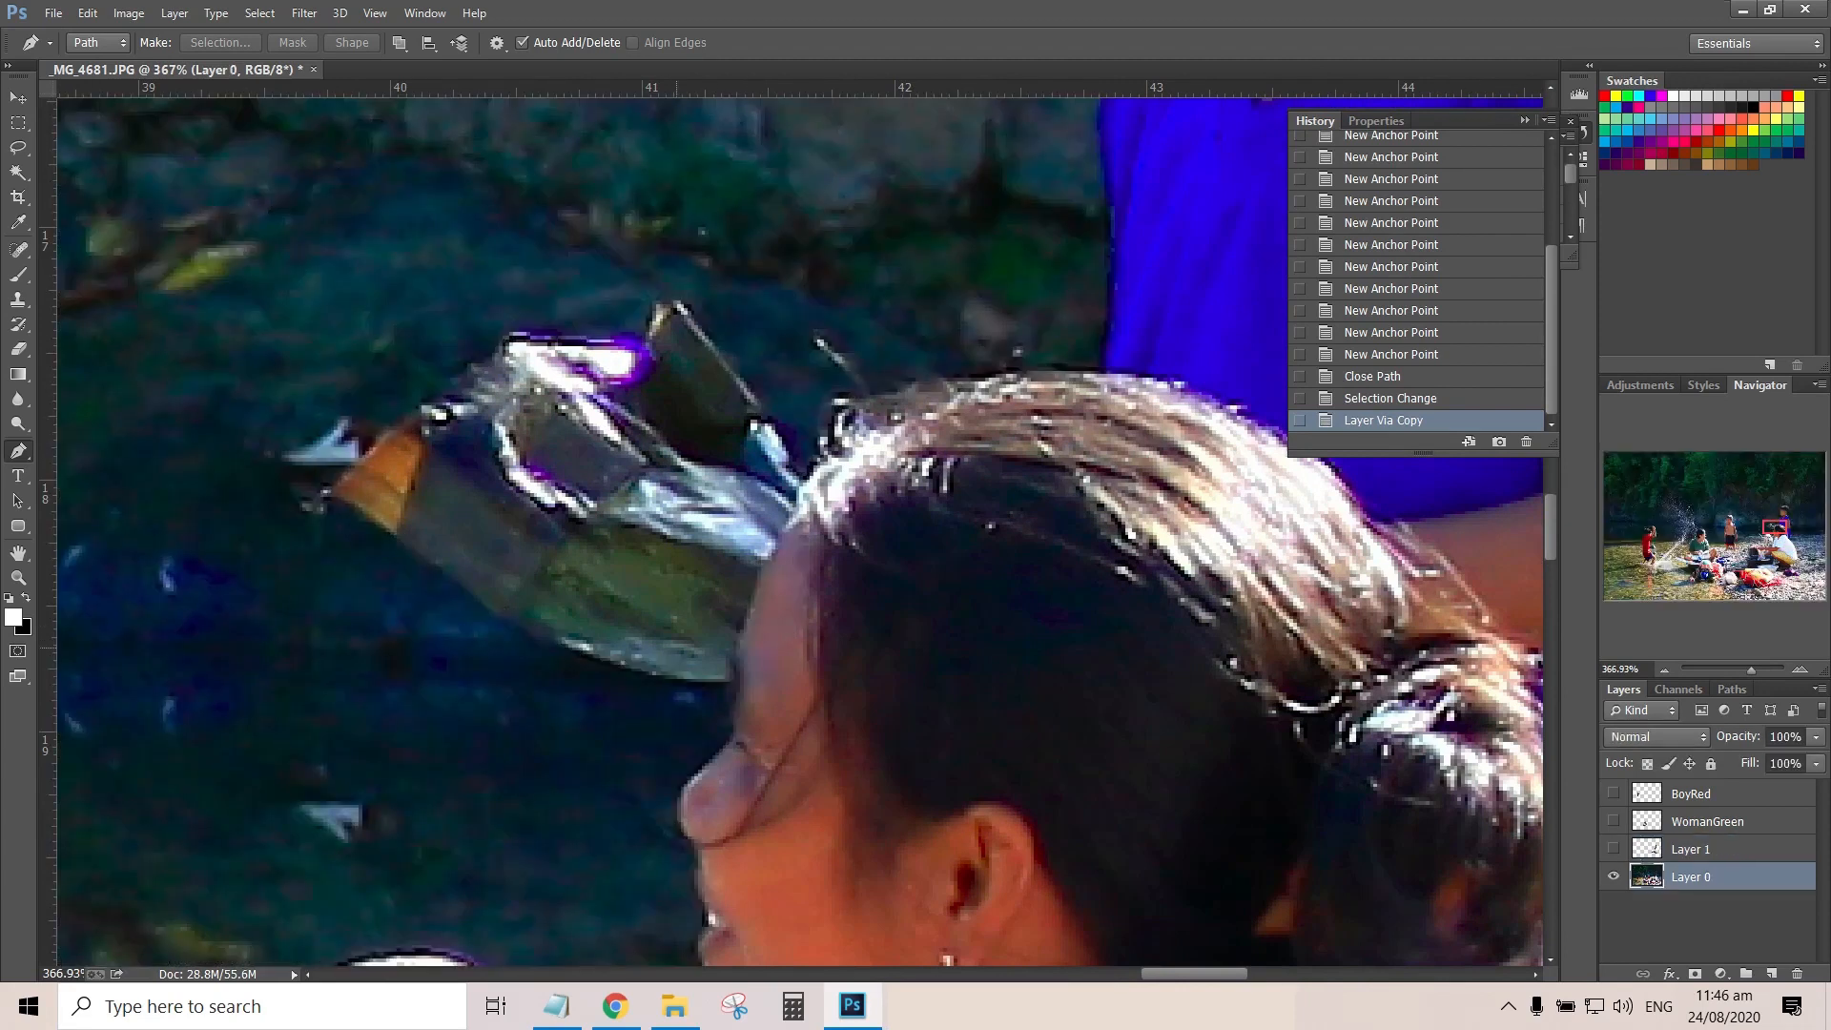
left_click(667, 654)
left_click(698, 671)
left_click(726, 679)
left_click(775, 702)
left_click(876, 713)
left_click(1062, 623)
left_click(1012, 528)
left_click(901, 518)
left_click(823, 511)
left_click(608, 587)
left_click(649, 622)
Convert the forehead path into a selection and copy it to a new layer
right_click(792, 624)
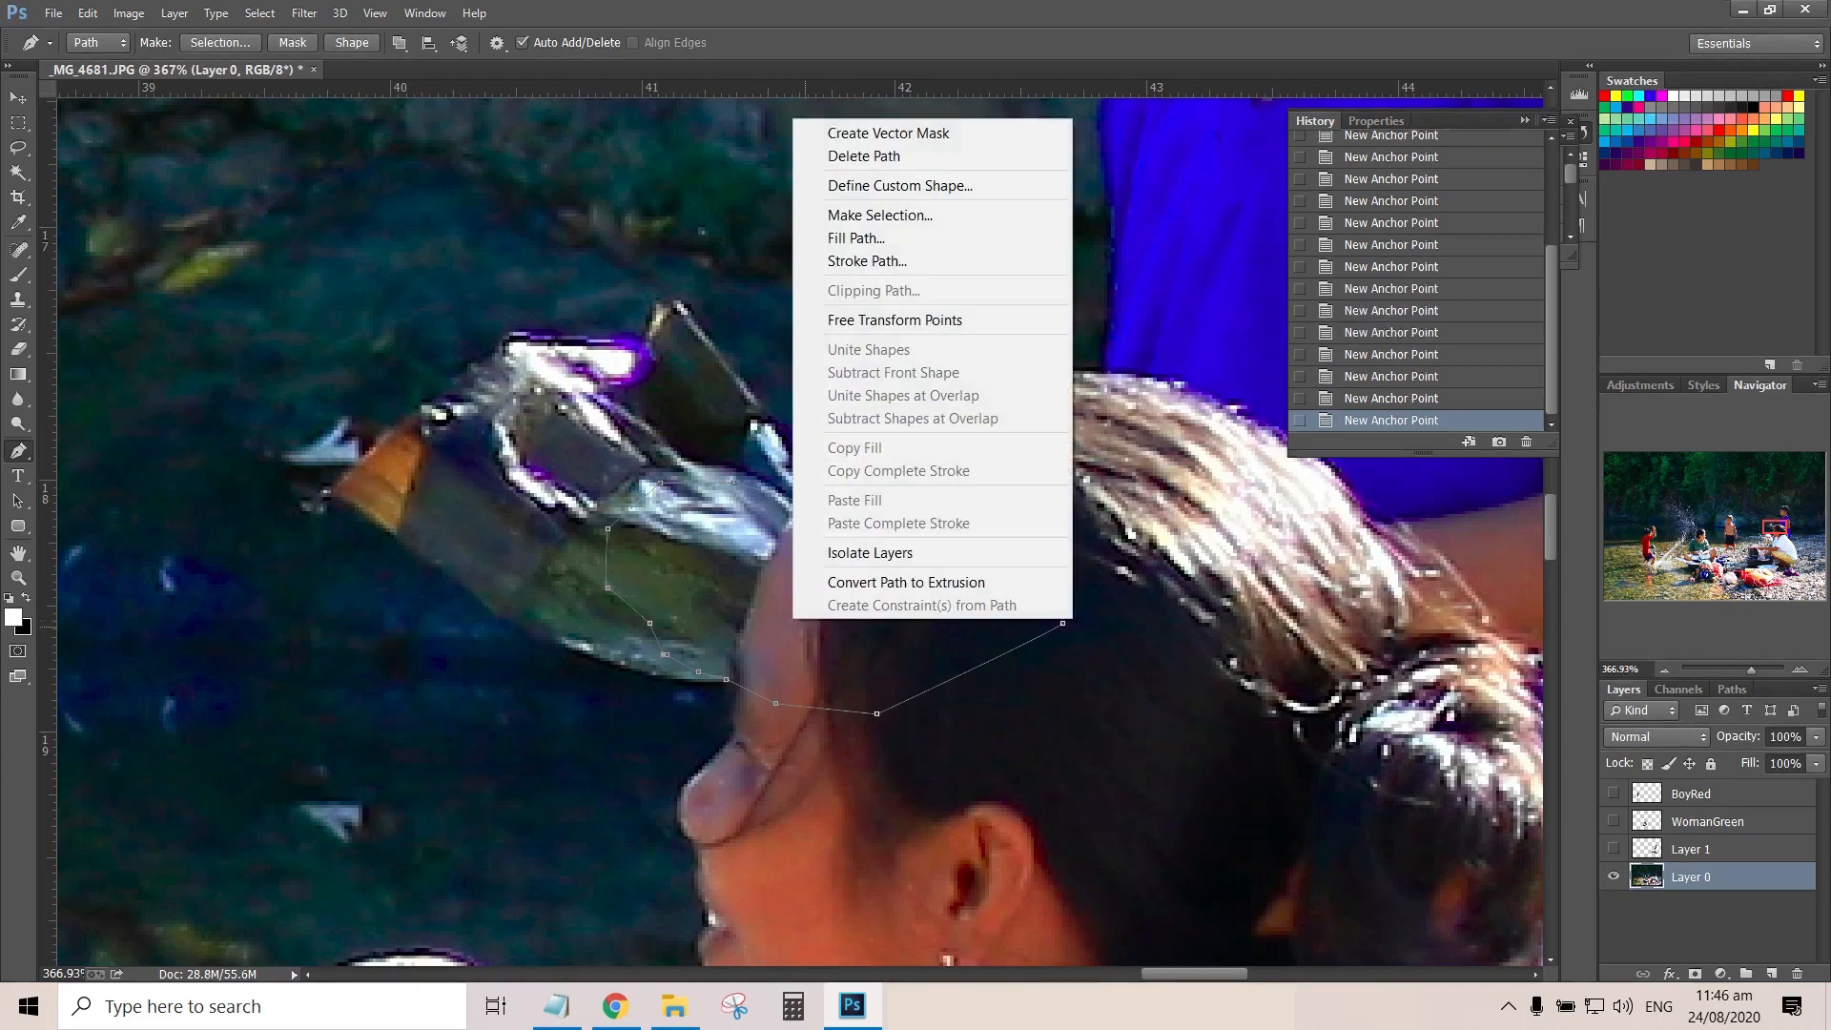
left_click(831, 214)
key("Return")
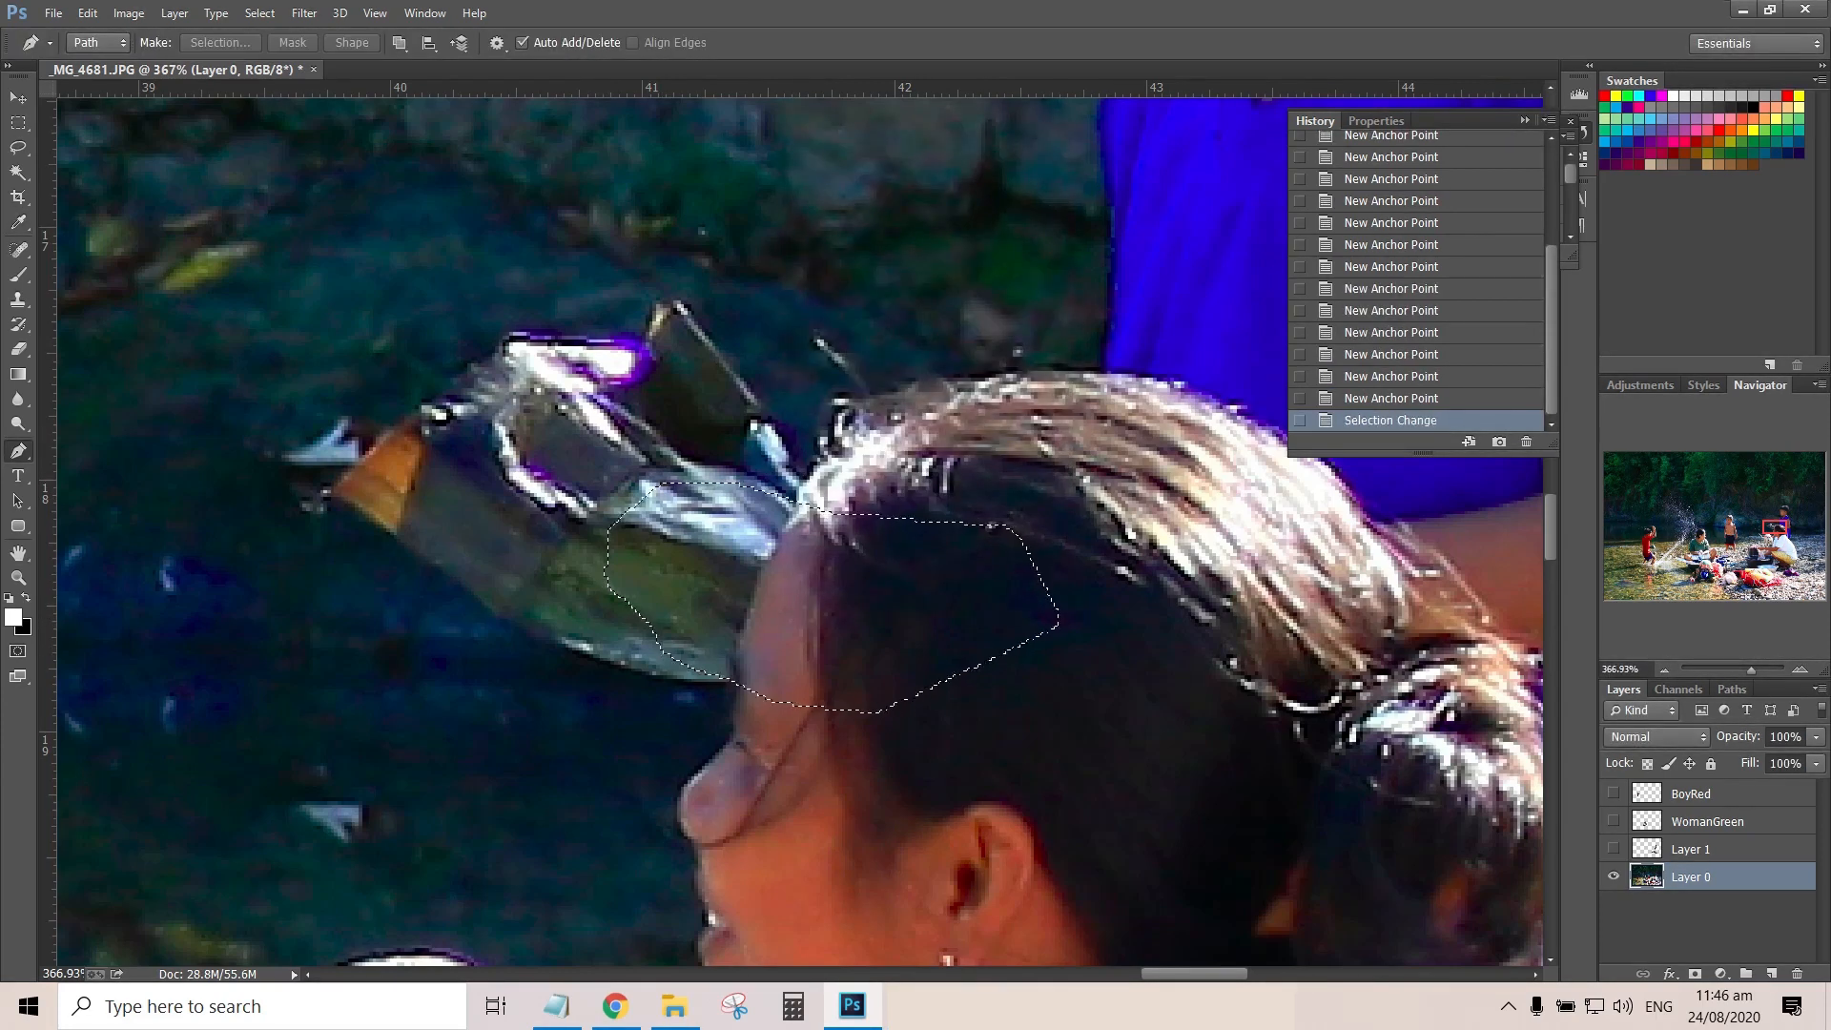
key("ctrl+j")
Hide Layer 0 and merge the forehead patch on Layer 2 with the cutout on Layer 1
left_click(1706, 849)
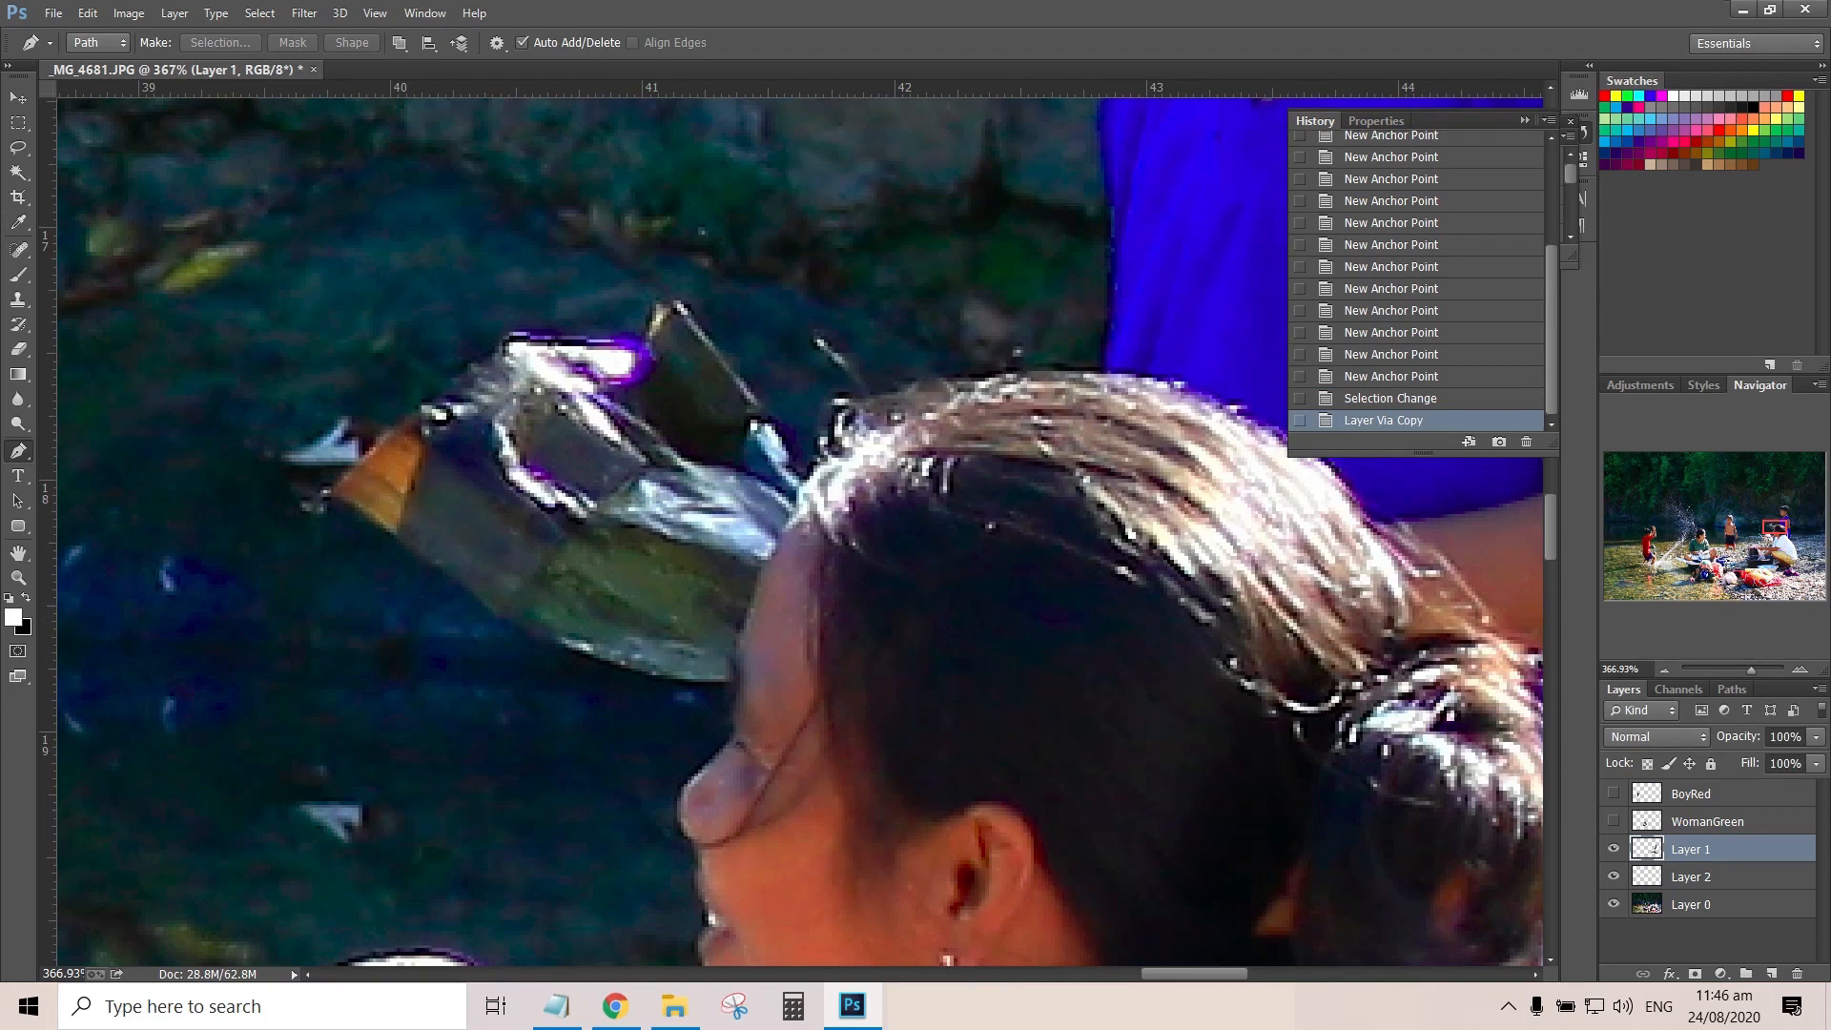
left_click(1613, 903)
left_click(1707, 877, "ctrl")
right_click(1706, 876)
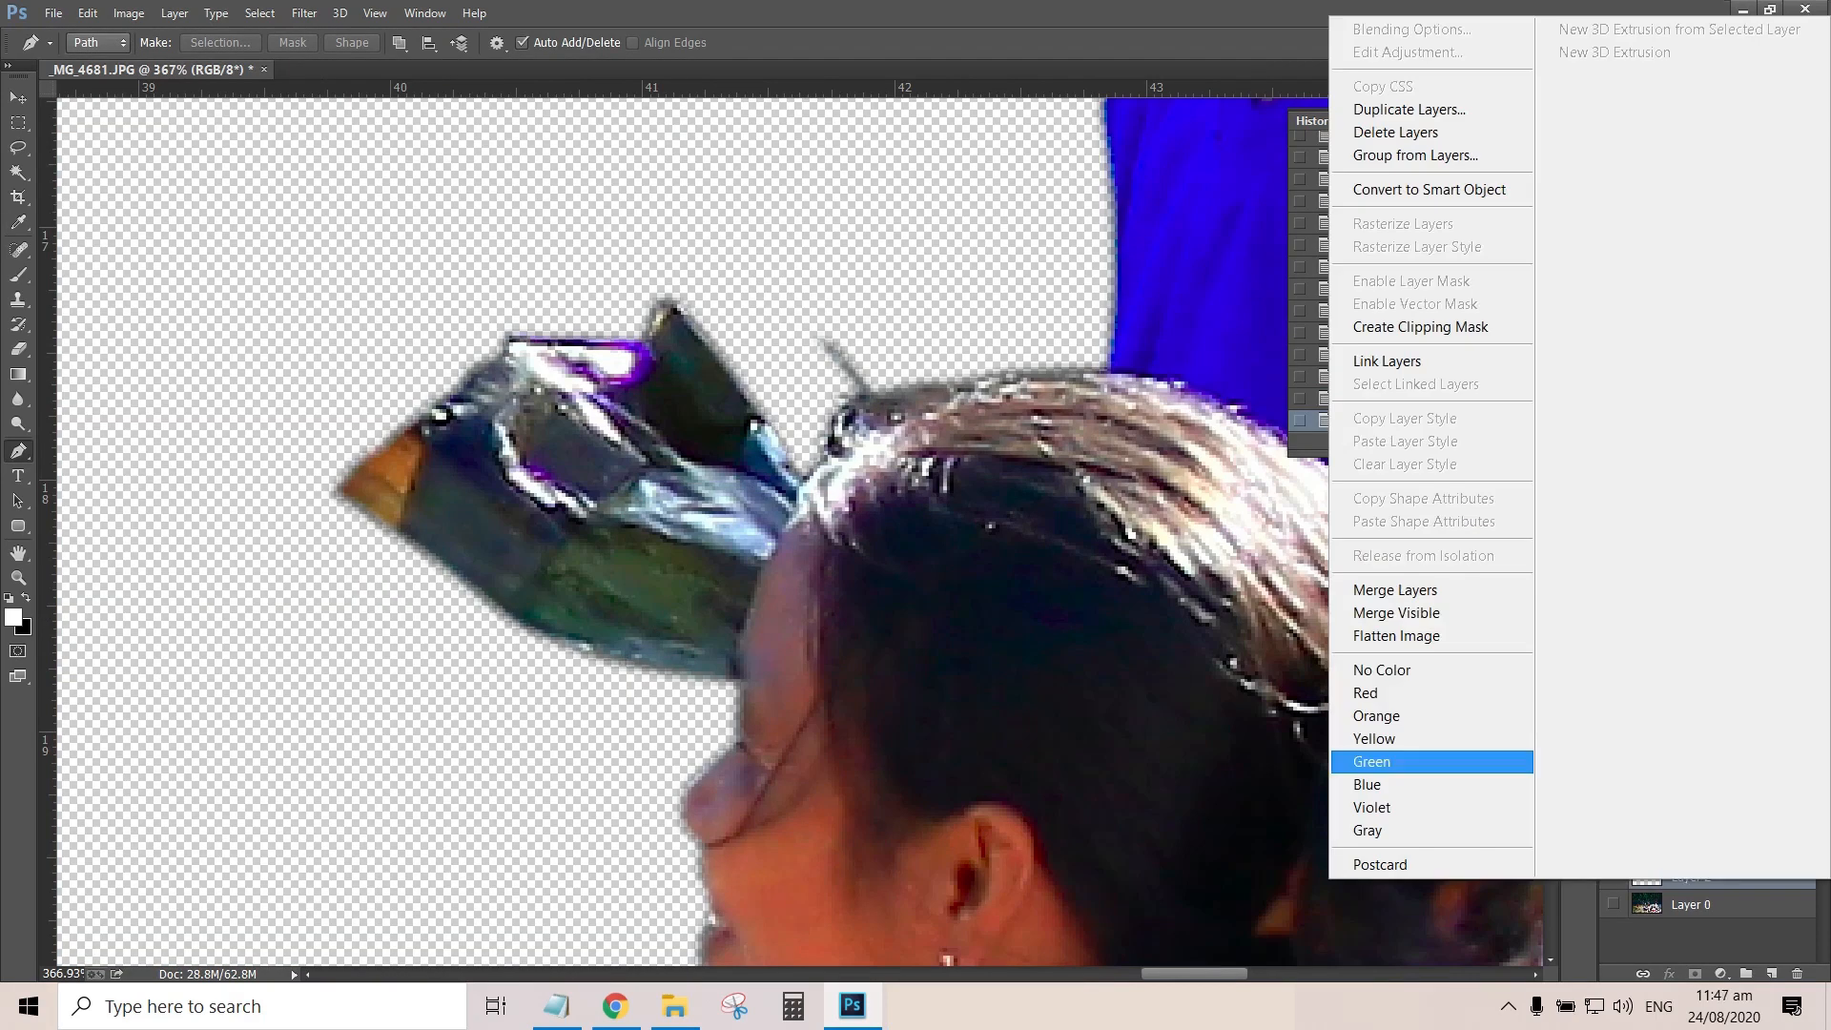
left_click(1397, 591)
Rename the merged cutout layer as WpmanBoy
double_click(1691, 848)
type("WpmanBoy")
key("Return")
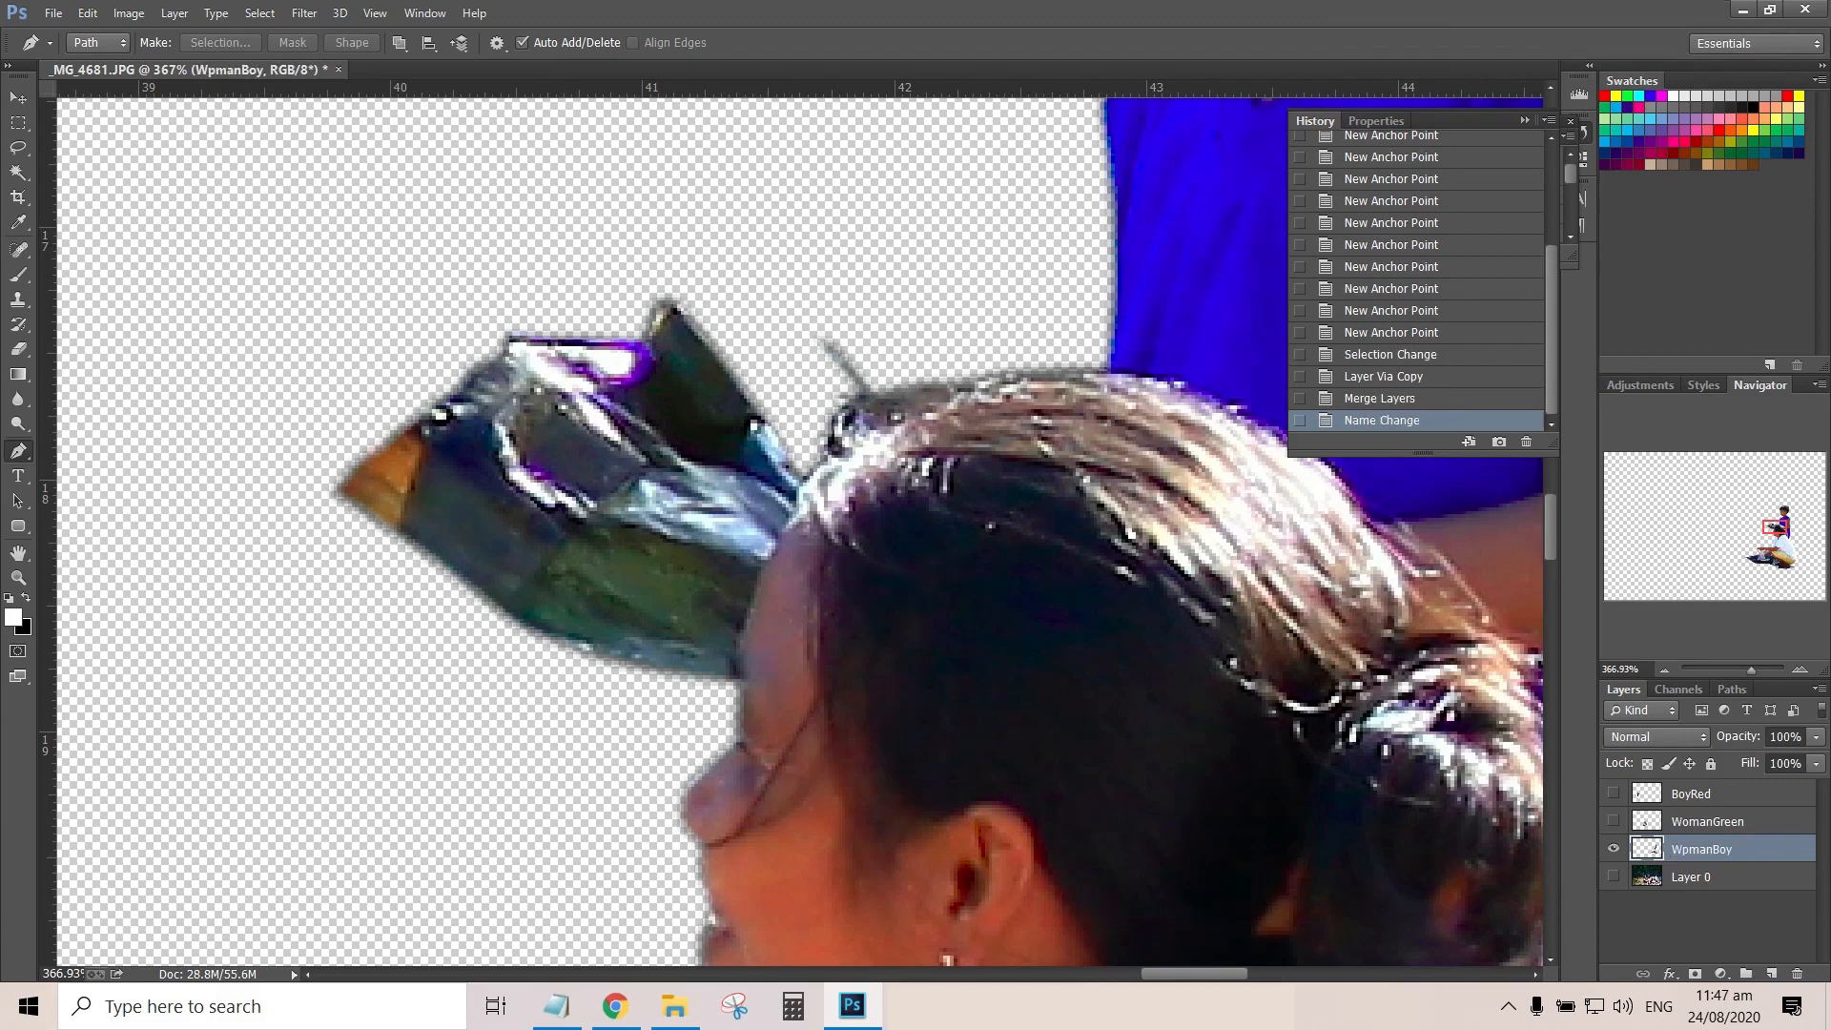
Show Layer 0, hide WpmanBoy and start a Pen path along the top of the dog's back
left_click(1613, 876)
left_click(1613, 849)
scroll(1087, 534, "down", 10)
scroll(1097, 589, "up", 10)
scroll(1097, 589, "right", 5)
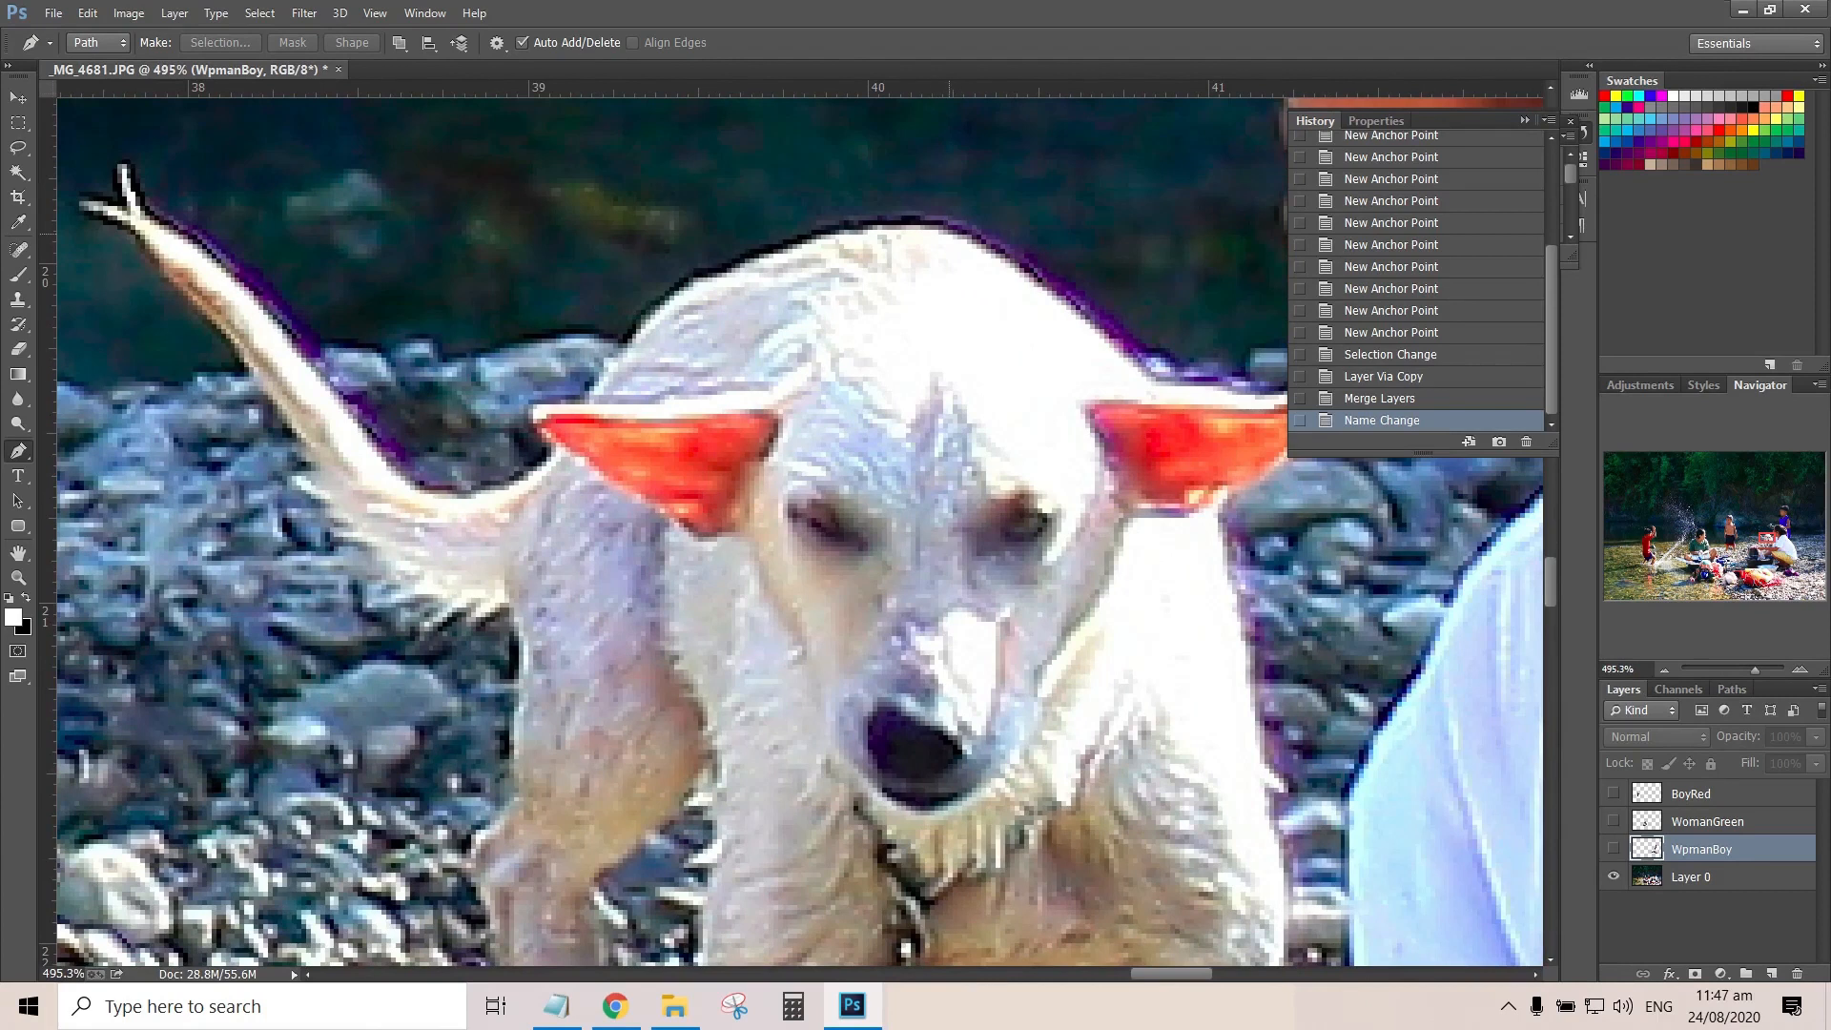
left_click(952, 221)
left_click_drag(830, 230, 810, 236)
left_click(731, 264)
left_click_drag(688, 277, 668, 292)
Continue the path down the dog's hindquarters and around the tip of its ear beside the tail
left_click(632, 333)
left_click(601, 361)
left_click(581, 399)
left_click(534, 408)
left_click(538, 422)
left_click(547, 437)
left_click(546, 448)
left_click(550, 462)
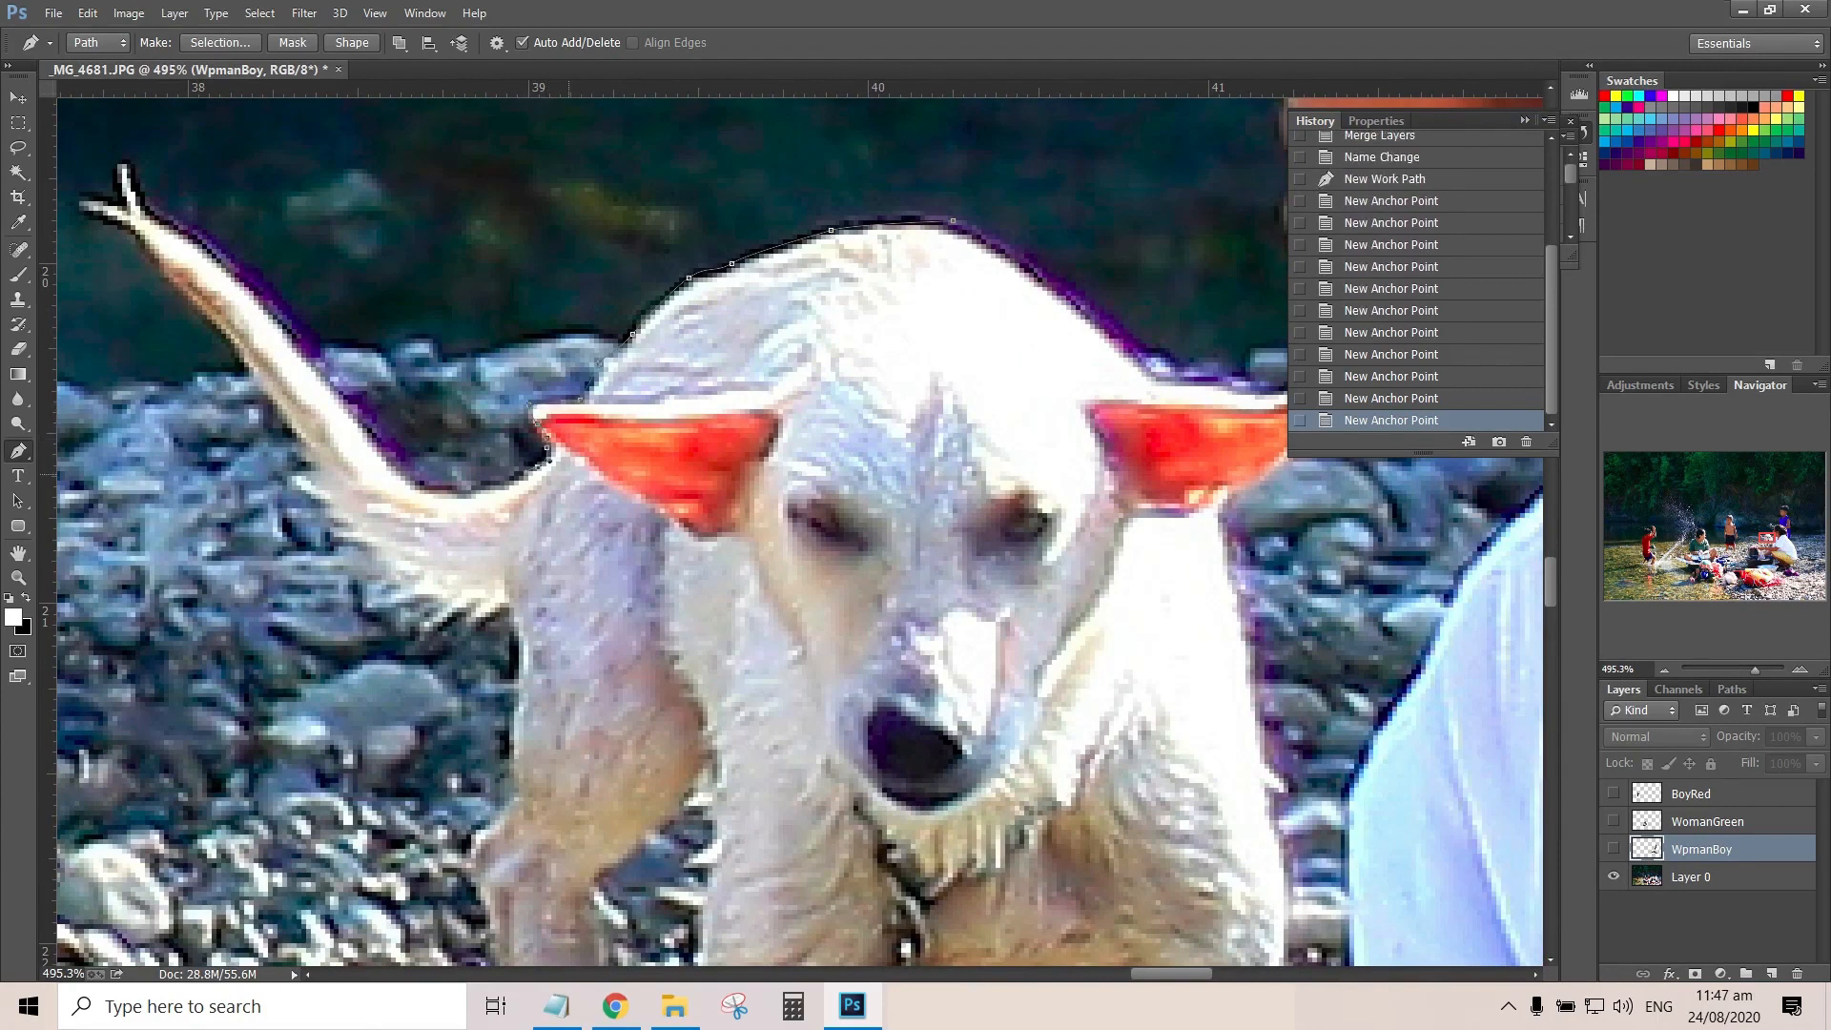
Trace the upper edge of the dog's tail up to and around its forked tip
left_click(519, 488)
left_click_drag(374, 455, 360, 436)
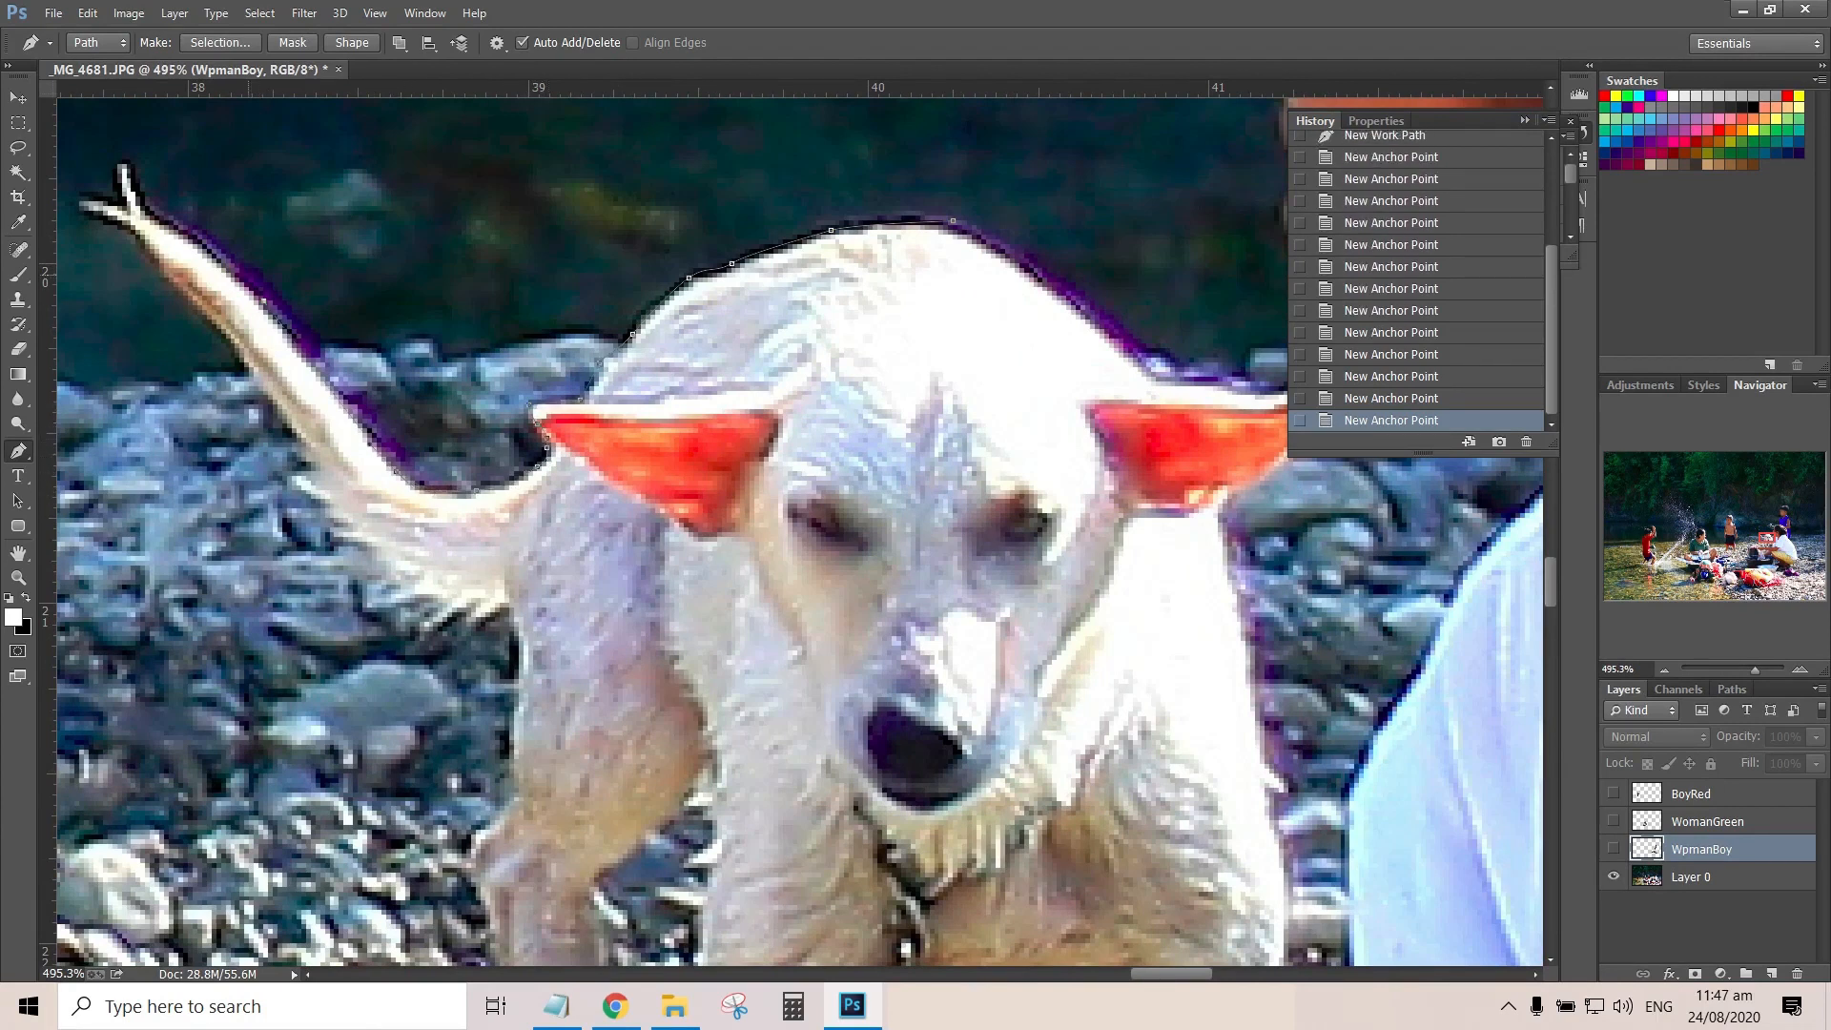
left_click_drag(263, 299, 238, 272)
left_click_drag(238, 276, 713, 515)
left_click(634, 452)
left_click(615, 434)
left_click(592, 396)
double_click(601, 437, "ctrl")
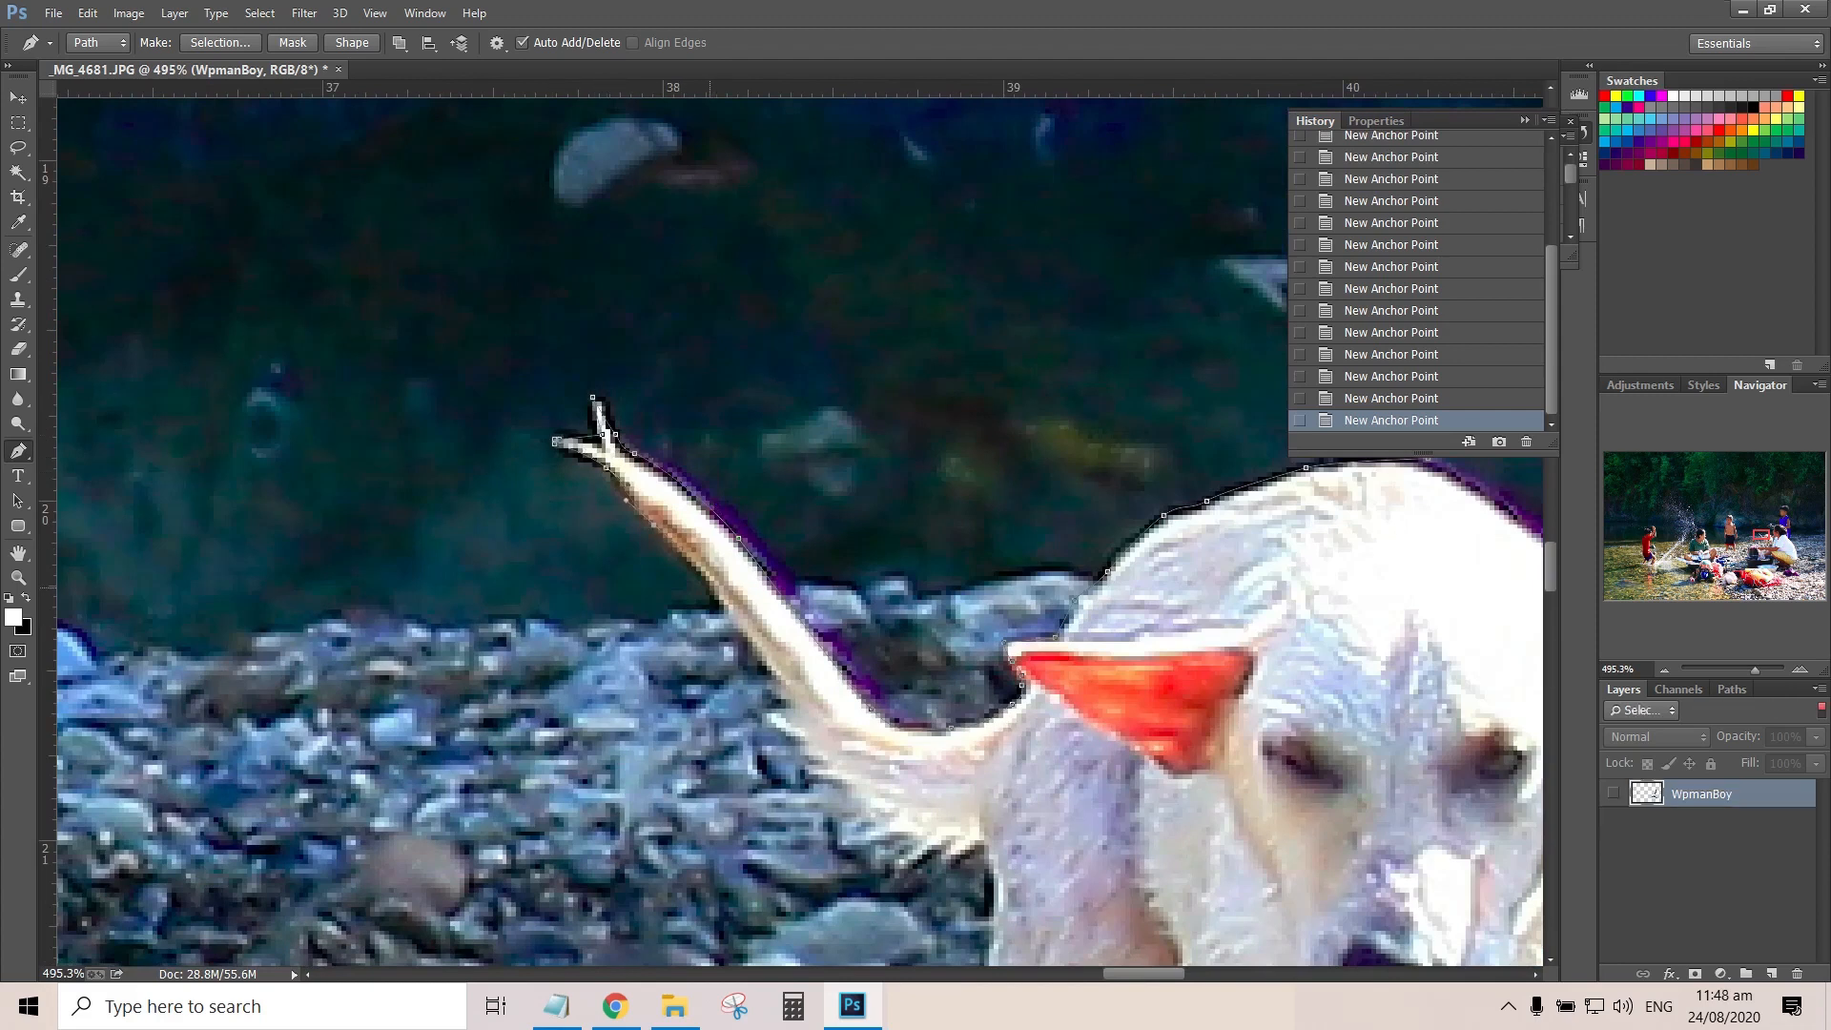
Continue the Pen path in a zigzag along the fur fringe under the base of the dog's tail
left_click(852, 803)
left_click(875, 813)
left_click(852, 817)
left_click(879, 823)
left_click(867, 832)
left_click(894, 832)
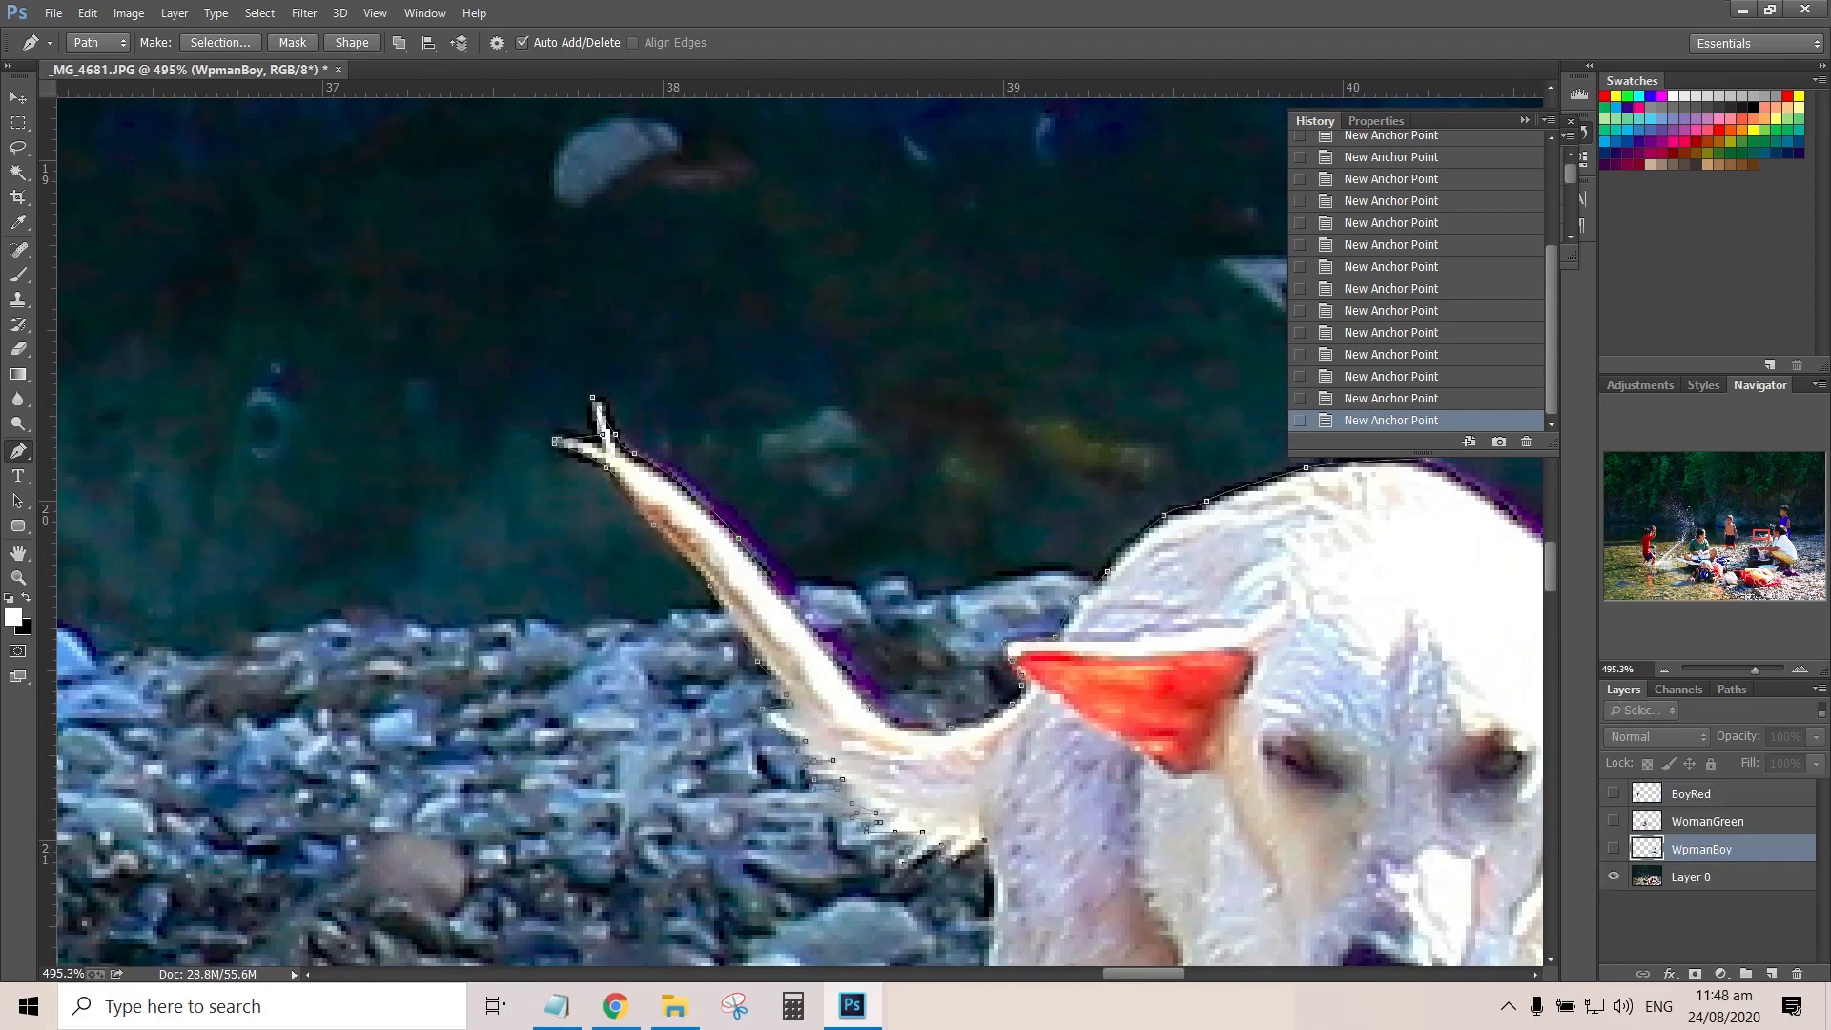
Trace the path down the outer edge of the dog's raised front leg and around its paw
left_click_drag(1004, 884, 687, 488)
left_click_drag(673, 823, 436, 508)
left_click(464, 582)
left_click(491, 644)
left_click(501, 671)
left_click(505, 724)
left_click(534, 761)
left_click(590, 780)
left_click(610, 756)
Trace up the inner edge of the raised leg and down the standing front leg to the woman's arm
left_click(606, 318)
left_click(642, 284)
left_click(634, 322)
left_click(628, 412)
left_click(624, 516)
left_click(628, 567)
left_click(614, 614)
left_click_drag(874, 854, 1034, 617)
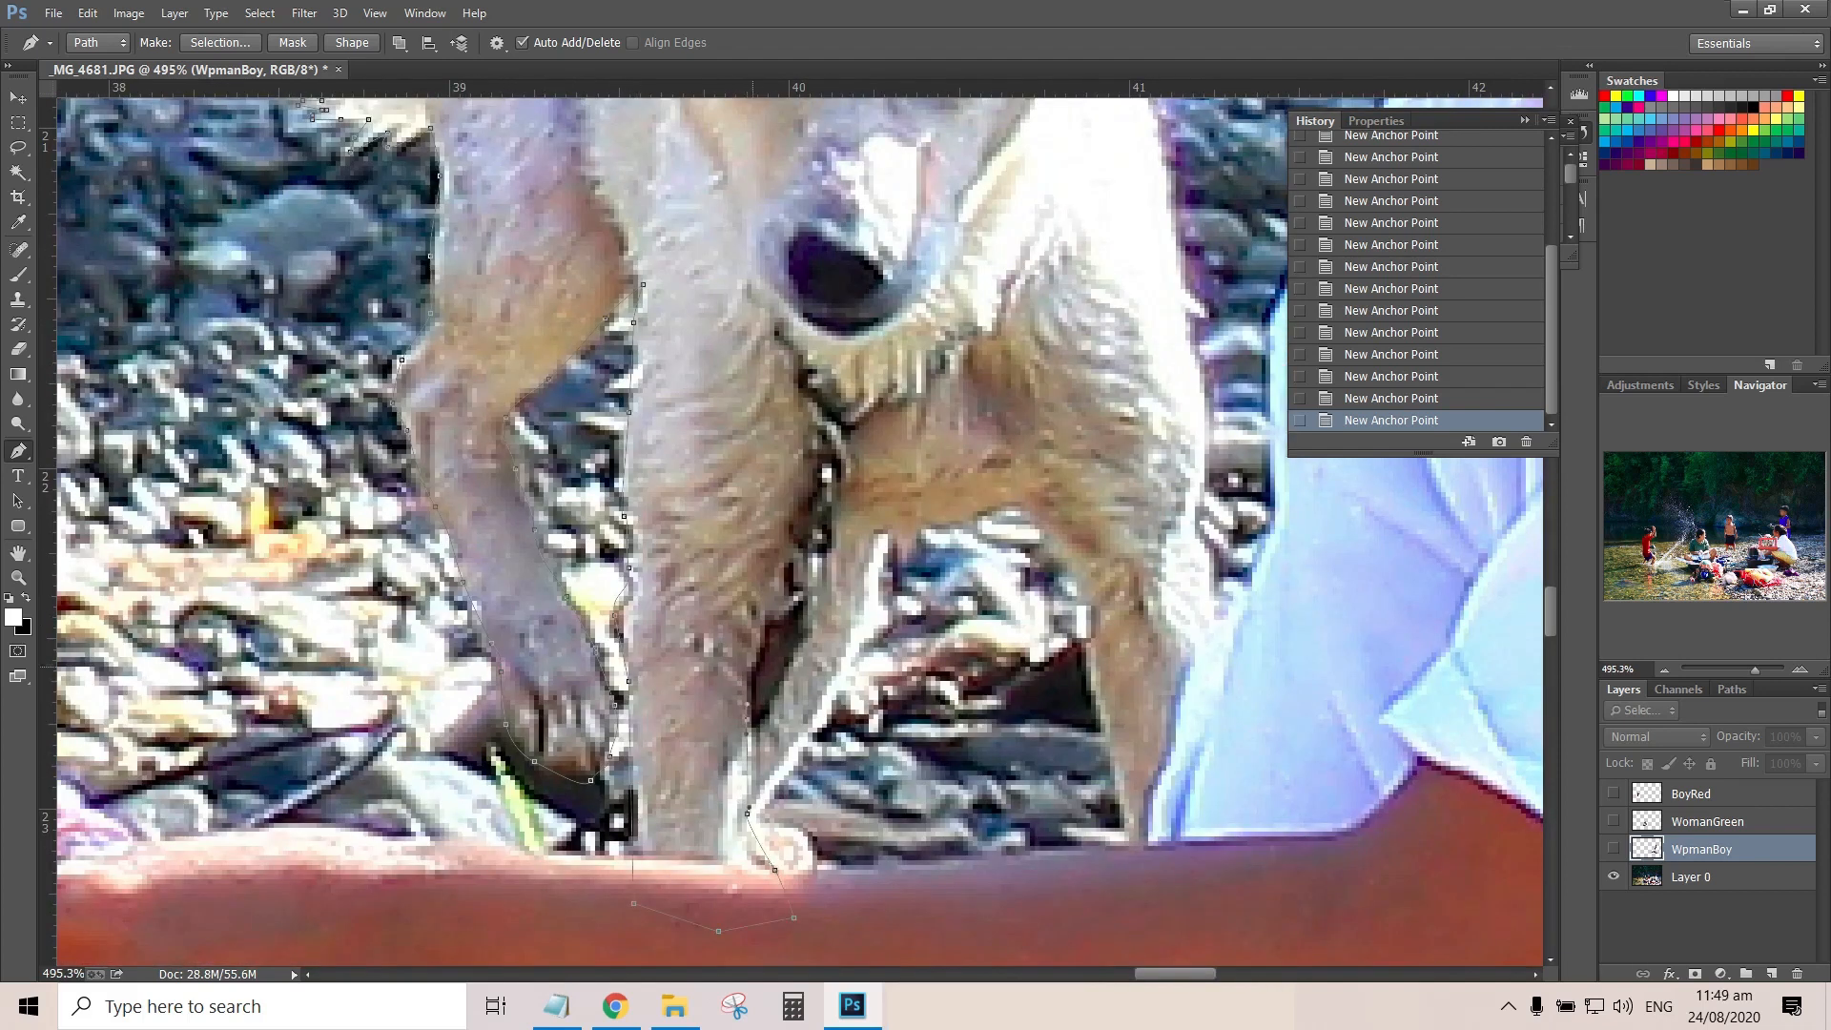
Undo the last anchor points placed past the dog's standing front paw
left_click(872, 531)
scroll(871, 532, "down", 3)
scroll(871, 531, "up", 4)
key("ctrl+alt+z")
key("ctrl+alt+z")
key("ctrl+alt+z")
key("ctrl+alt+z")
key("ctrl+alt+z")
key("ctrl+alt+z")
key("ctrl+alt+z")
key("ctrl+alt+z")
key("ctrl+alt+z")
key("ctrl+alt+z")
key("ctrl+alt+z")
key("ctrl+alt+z")
scroll(811, 667, "down", 2)
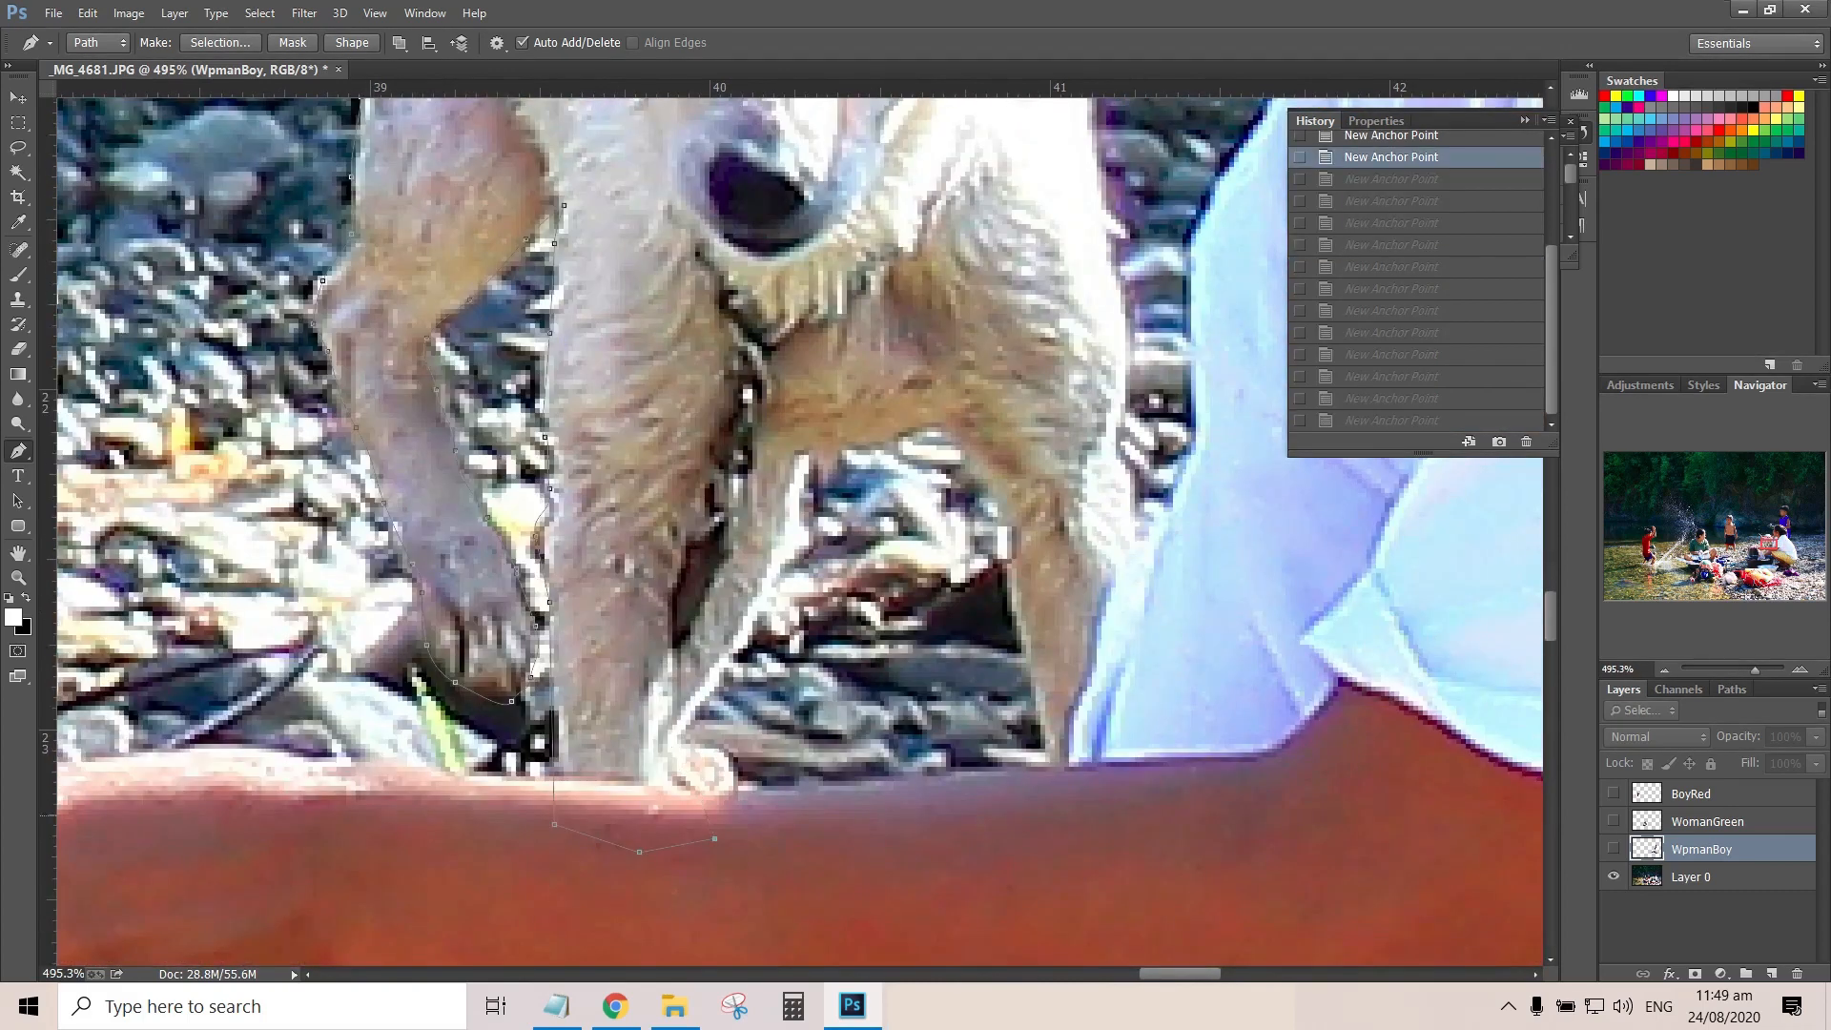
Retrace the path around the small paw behind the woman's arm and up that leg's edge to the belly
left_click(729, 800)
left_click(733, 770)
left_click(719, 753)
left_click(743, 646)
left_click(771, 578)
left_click(798, 493)
left_click(804, 460)
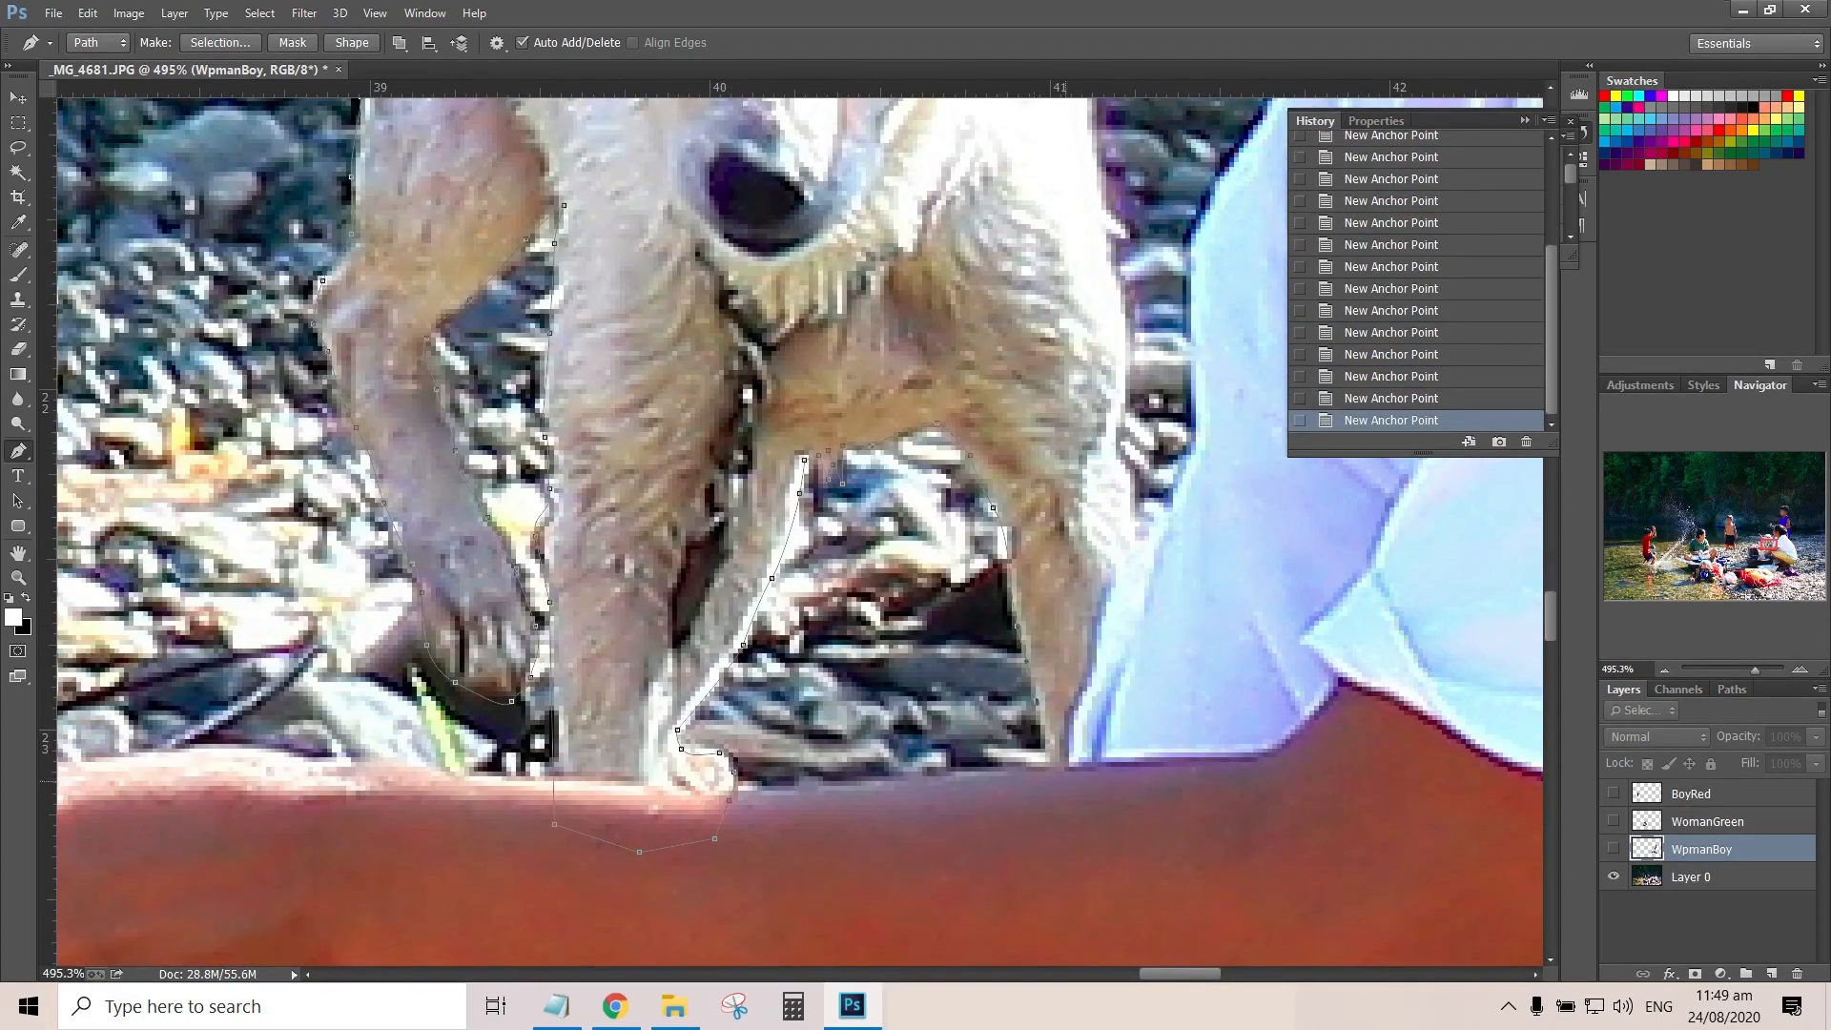
Trace the dog's remaining side, ear and head up to the path's starting point and close the path
left_click_drag(1120, 401, 645, 720)
left_click(625, 239)
left_click(687, 192)
left_click(710, 163)
left_click_drag(656, 152, 894, 705)
left_click_drag(624, 591, 625, 579)
left_click(557, 538)
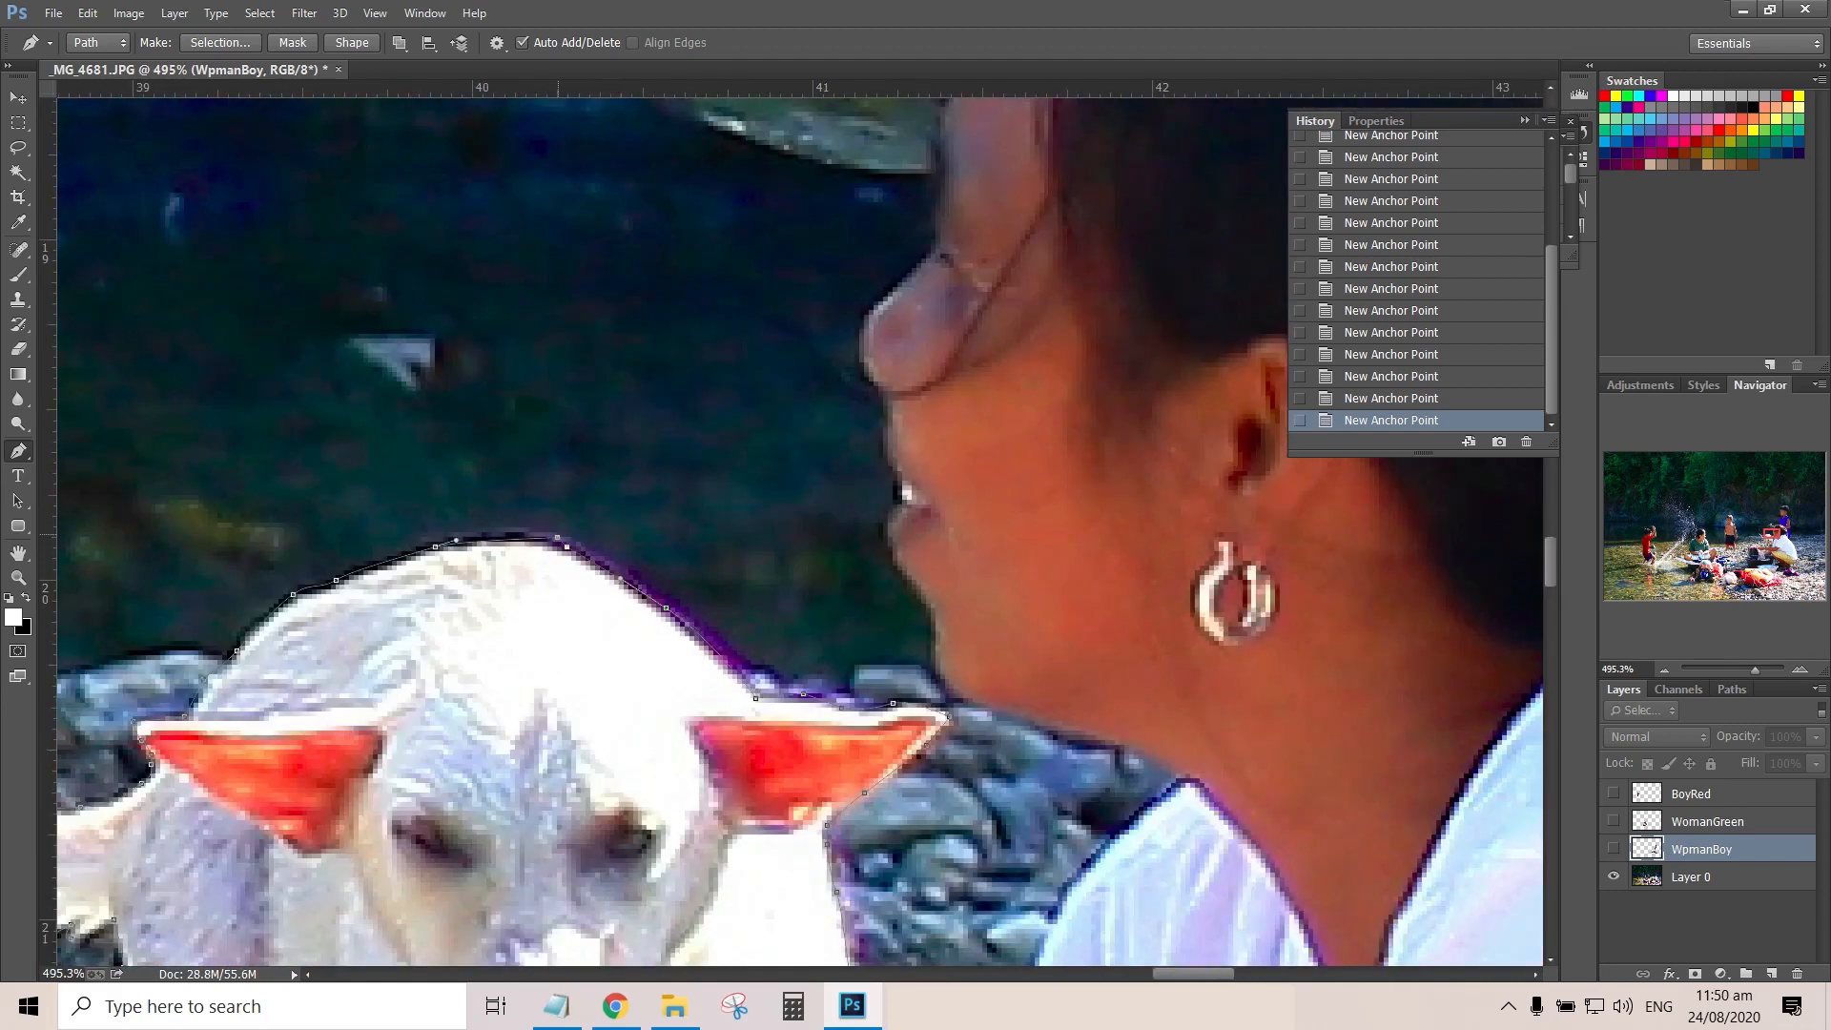
Turn the closed path into a selection and copy the dog from Layer 0 onto a new layer
right_click(553, 576)
left_click(607, 170)
key("Return")
key("ctrl+0")
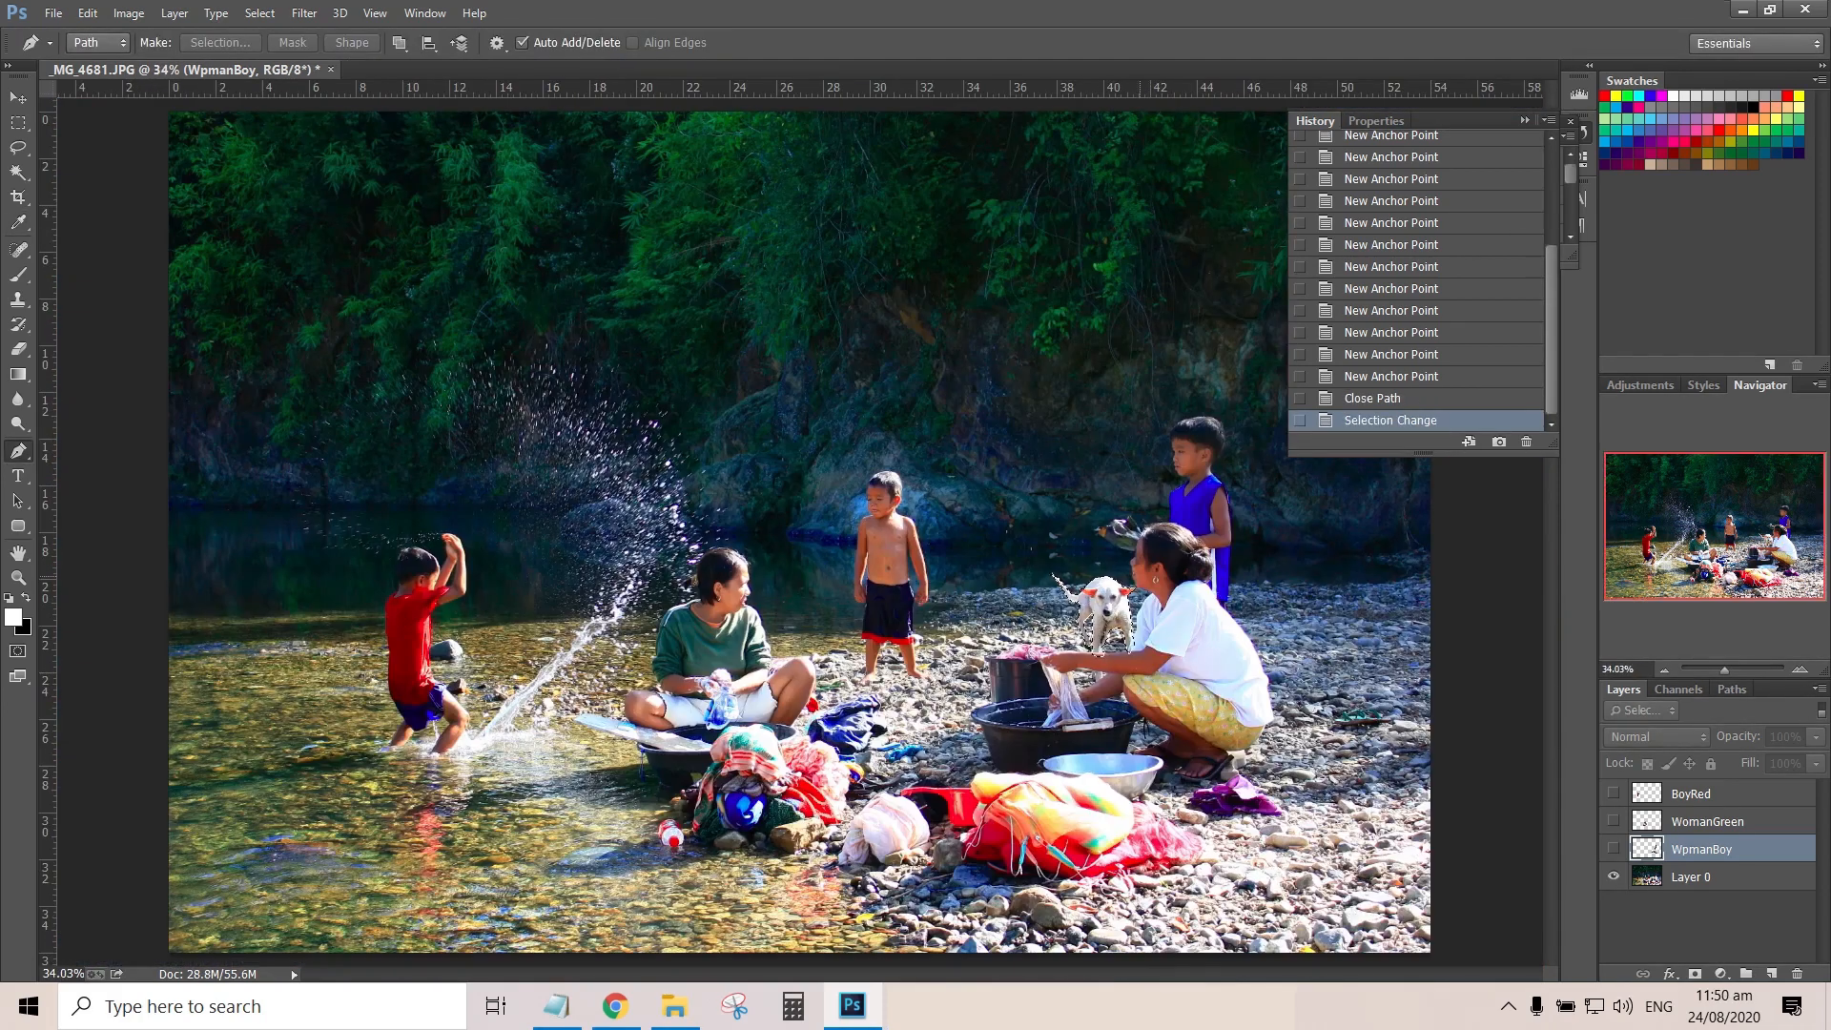
key("alt+bracketleft")
key("ctrl+j")
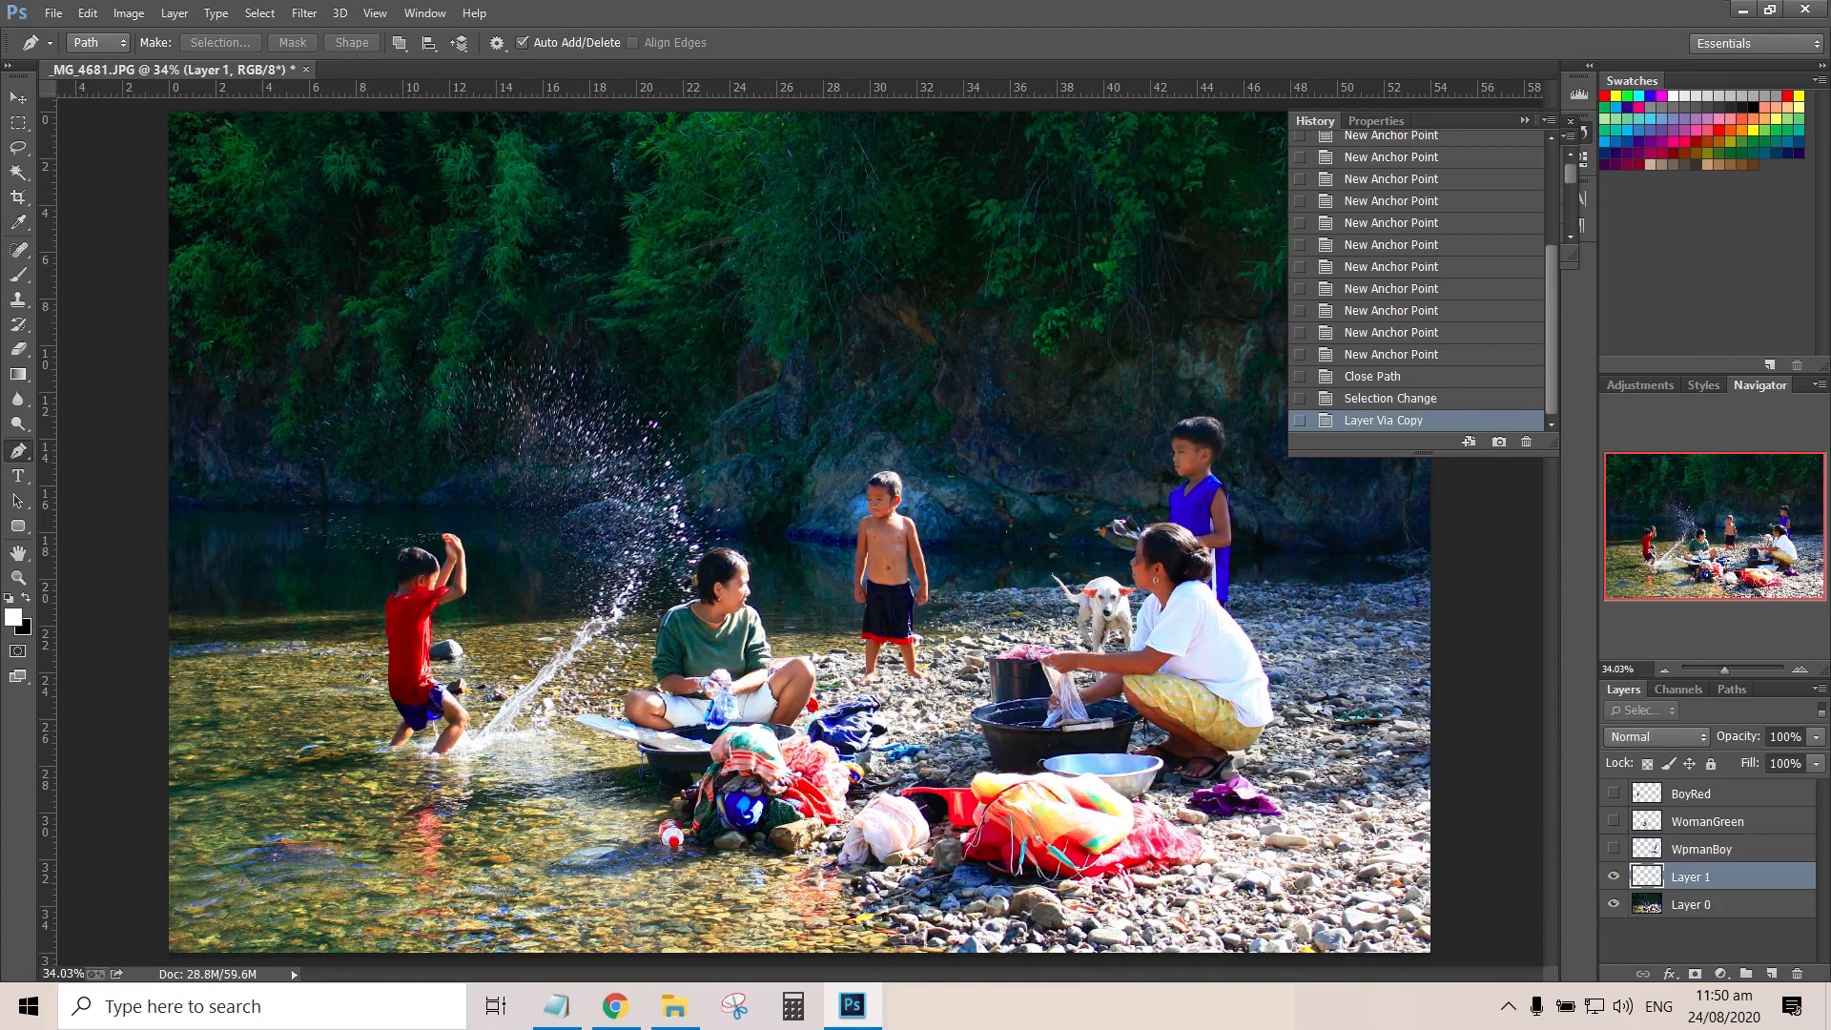
Hide Layer 0, show WpmanBoy and merge the dog cutout layer with it
left_click(1614, 903)
left_click_drag(1723, 670, 1740, 670)
left_click_drag(1712, 526, 1775, 541)
left_click(1614, 848)
left_click(1697, 849)
left_click(1690, 876, "shift")
right_click(1689, 876)
left_click(1254, 692)
Rename the merged layer as WomanBoyDOg
double_click(1702, 849)
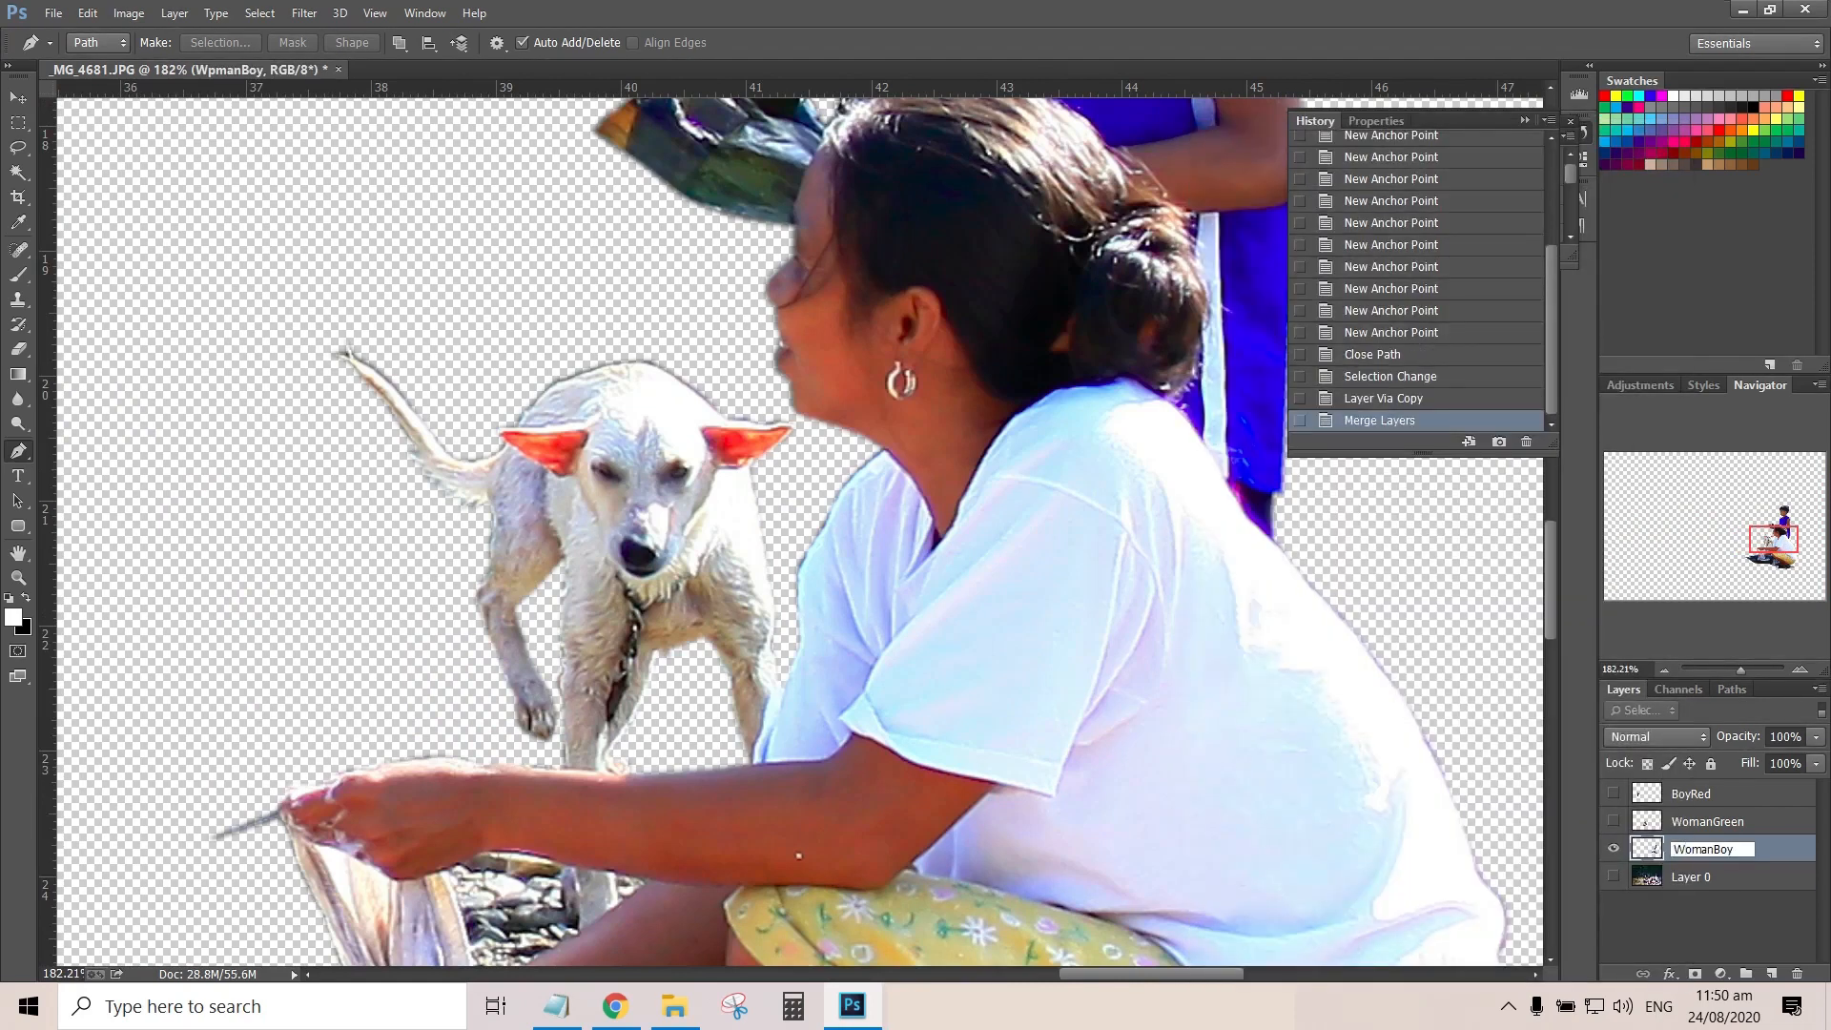
key("Return")
key("ctrl+0")
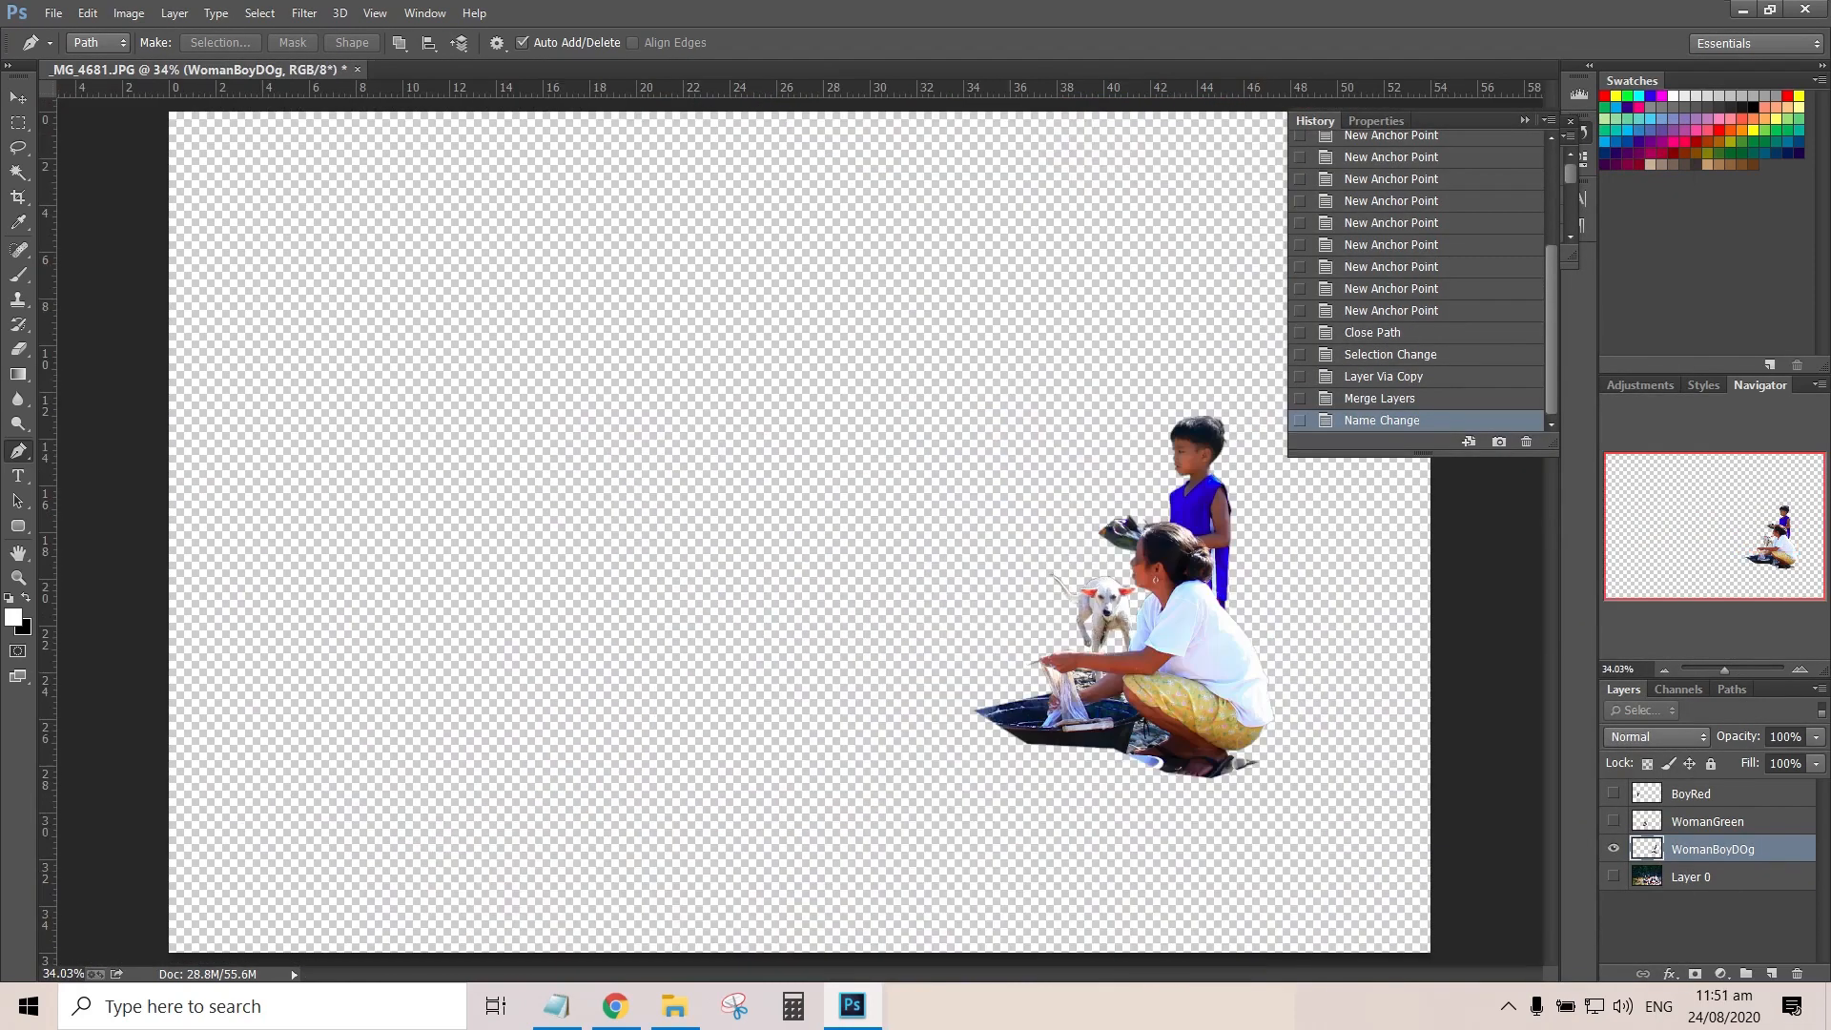
Toggle the visibility of the cutout layers to check them, leaving only Layer 0 shown
left_click(1613, 876, "alt")
left_click(1613, 793)
left_click(1613, 876)
left_click(1614, 794)
left_click(1613, 821)
left_click(1613, 849)
left_click(1613, 877)
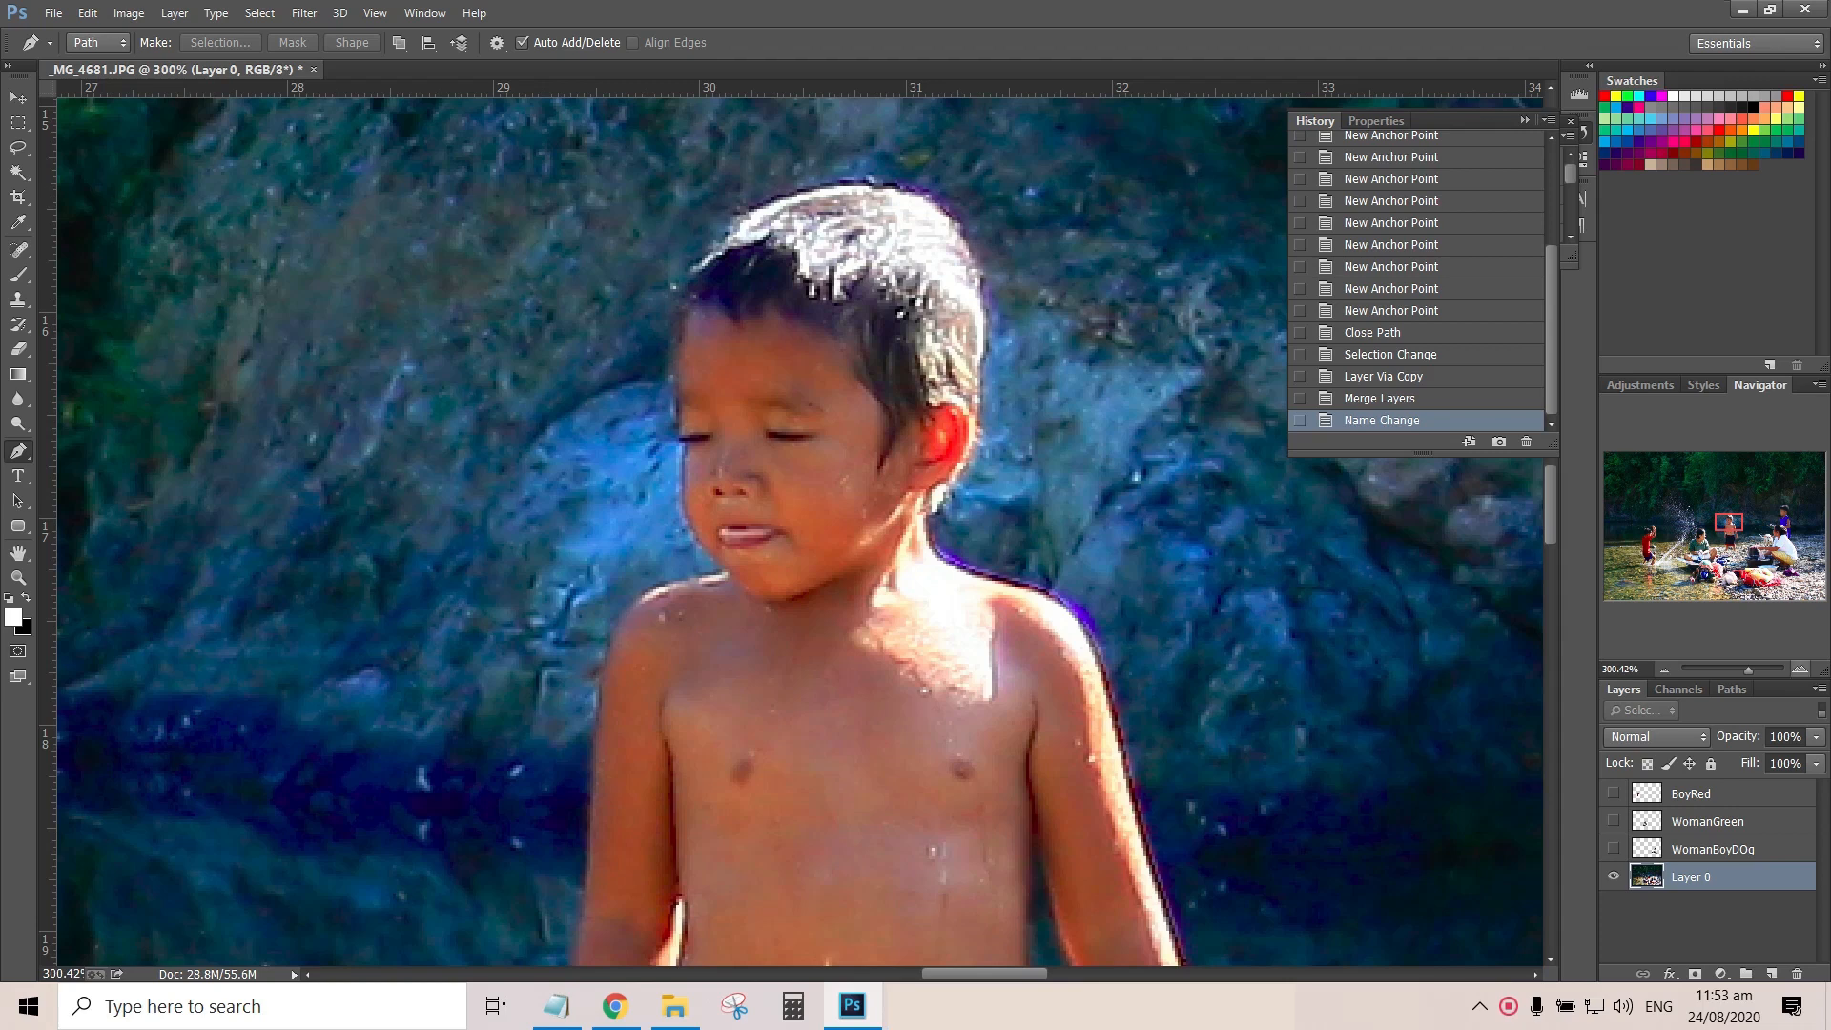
Start a Pen path at the top of the shirtless boy's hair and trace it down to his forehead
key("ctrl+plus")
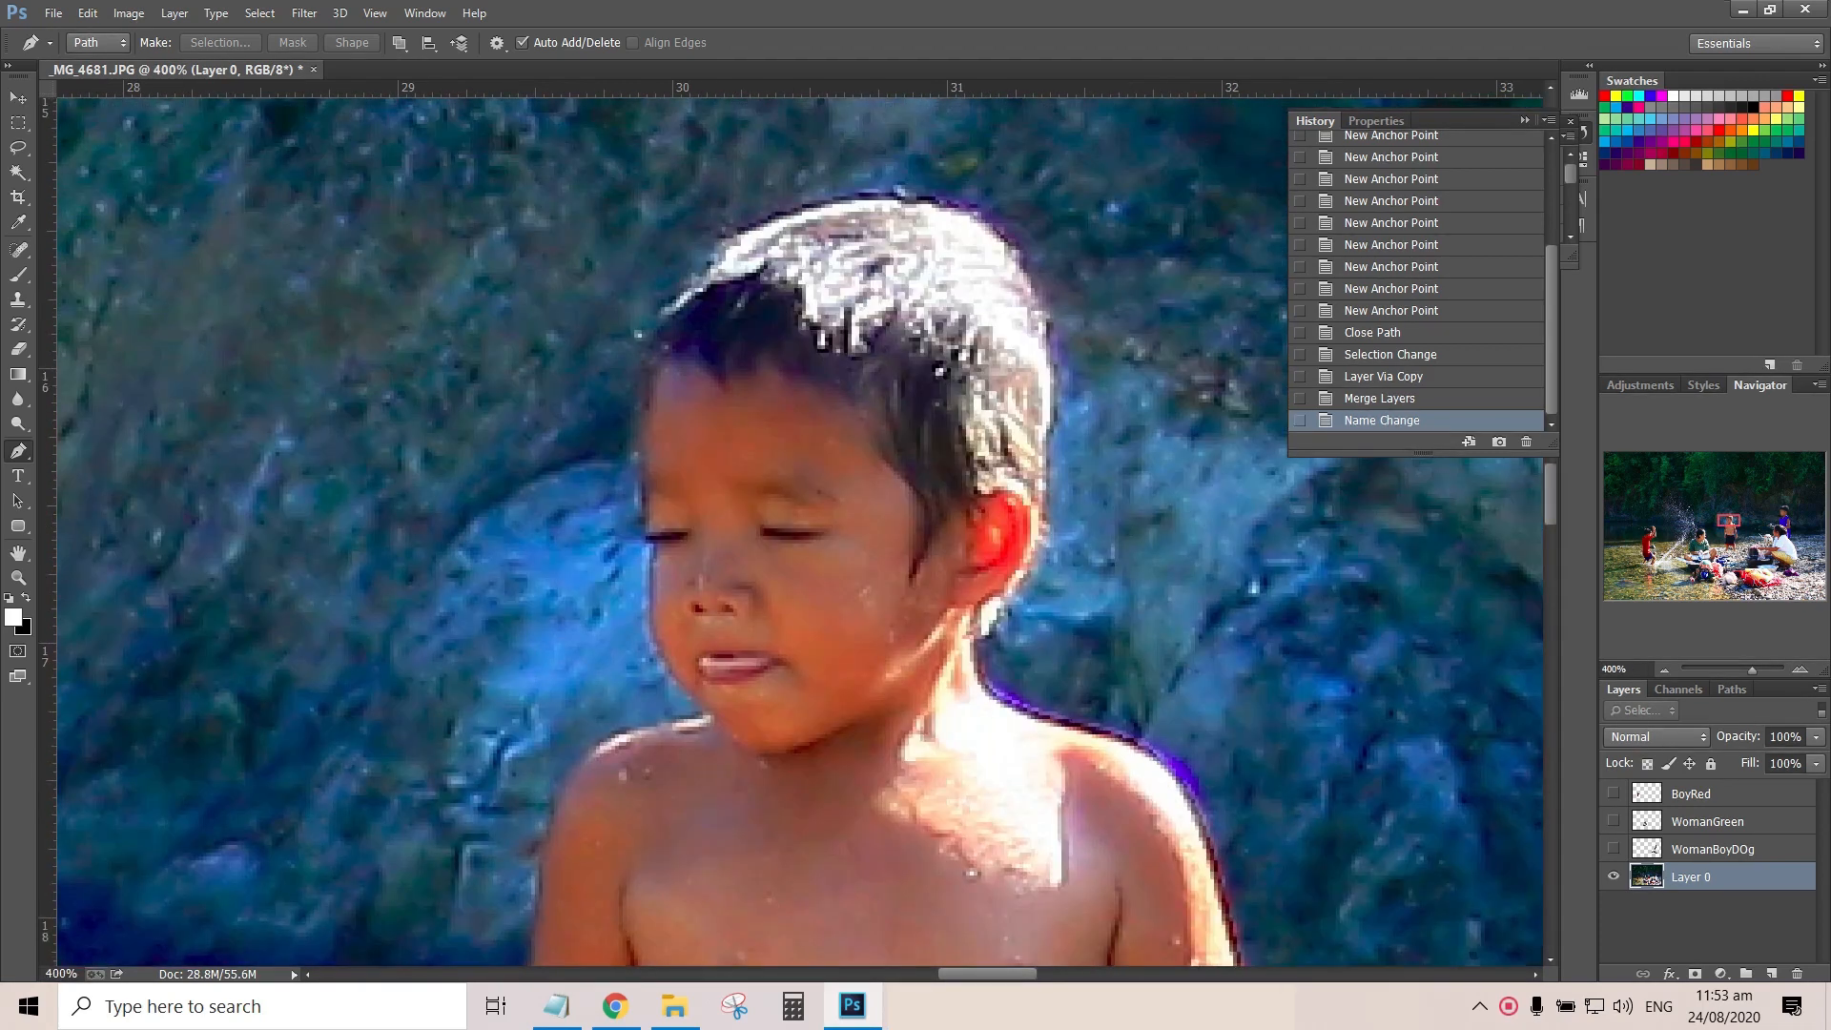
left_click_drag(891, 193, 753, 220)
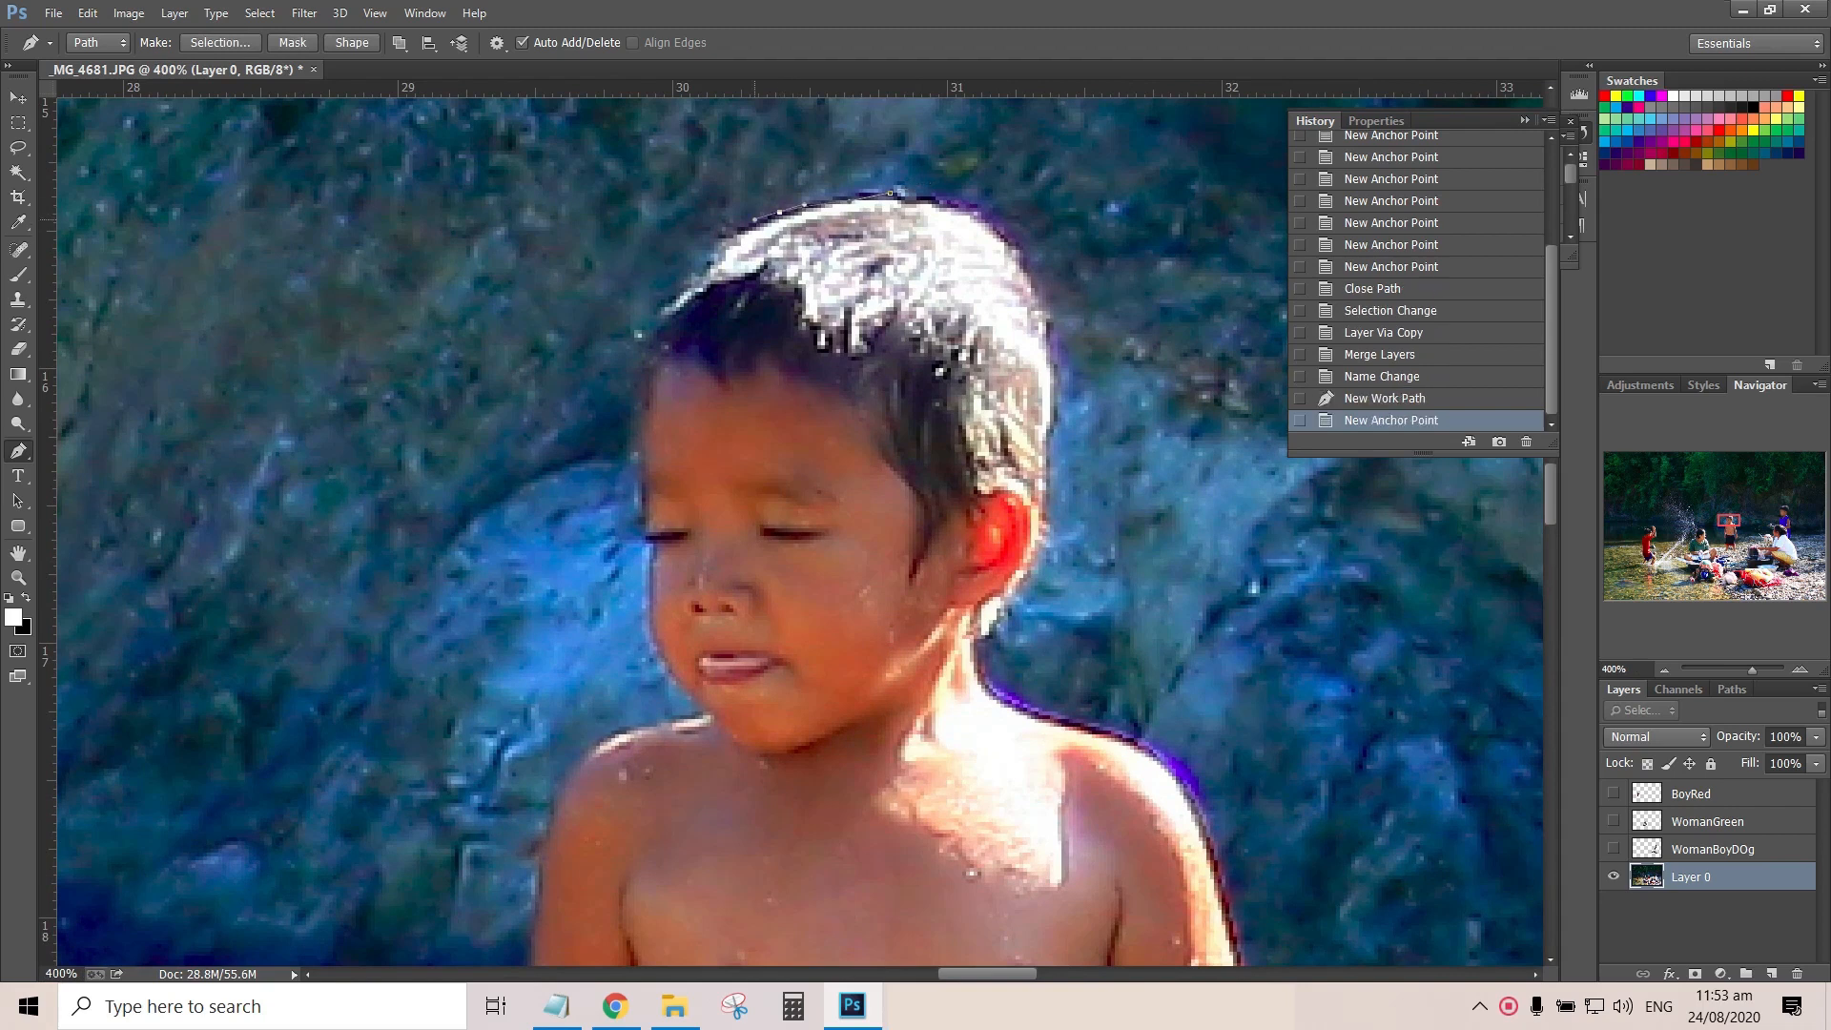
left_click(727, 242)
left_click(711, 266)
left_click(693, 285)
left_click(665, 308)
left_click(662, 315)
left_click(658, 331)
Trace the edge of the boy's face from the forehead down to the jaw above his shoulder
left_click_drag(650, 377, 642, 444)
left_click(645, 479)
left_click(645, 505)
left_click(649, 577)
left_click(652, 635)
left_click(709, 715)
Trace the boy's shoulder on the face side and the outer edge of his upper arm, redoing the misplaced shoulder point
left_click_drag(1728, 520, 1726, 525)
mouse_move(744, 414)
left_mouse_down()
mouse_move(713, 423)
mouse_move(678, 495)
mouse_move(713, 435)
left_mouse_up()
key("ctrl+alt+z")
key("ctrl+alt+z")
left_click_drag(683, 482, 677, 508)
left_click_drag(665, 581, 664, 615)
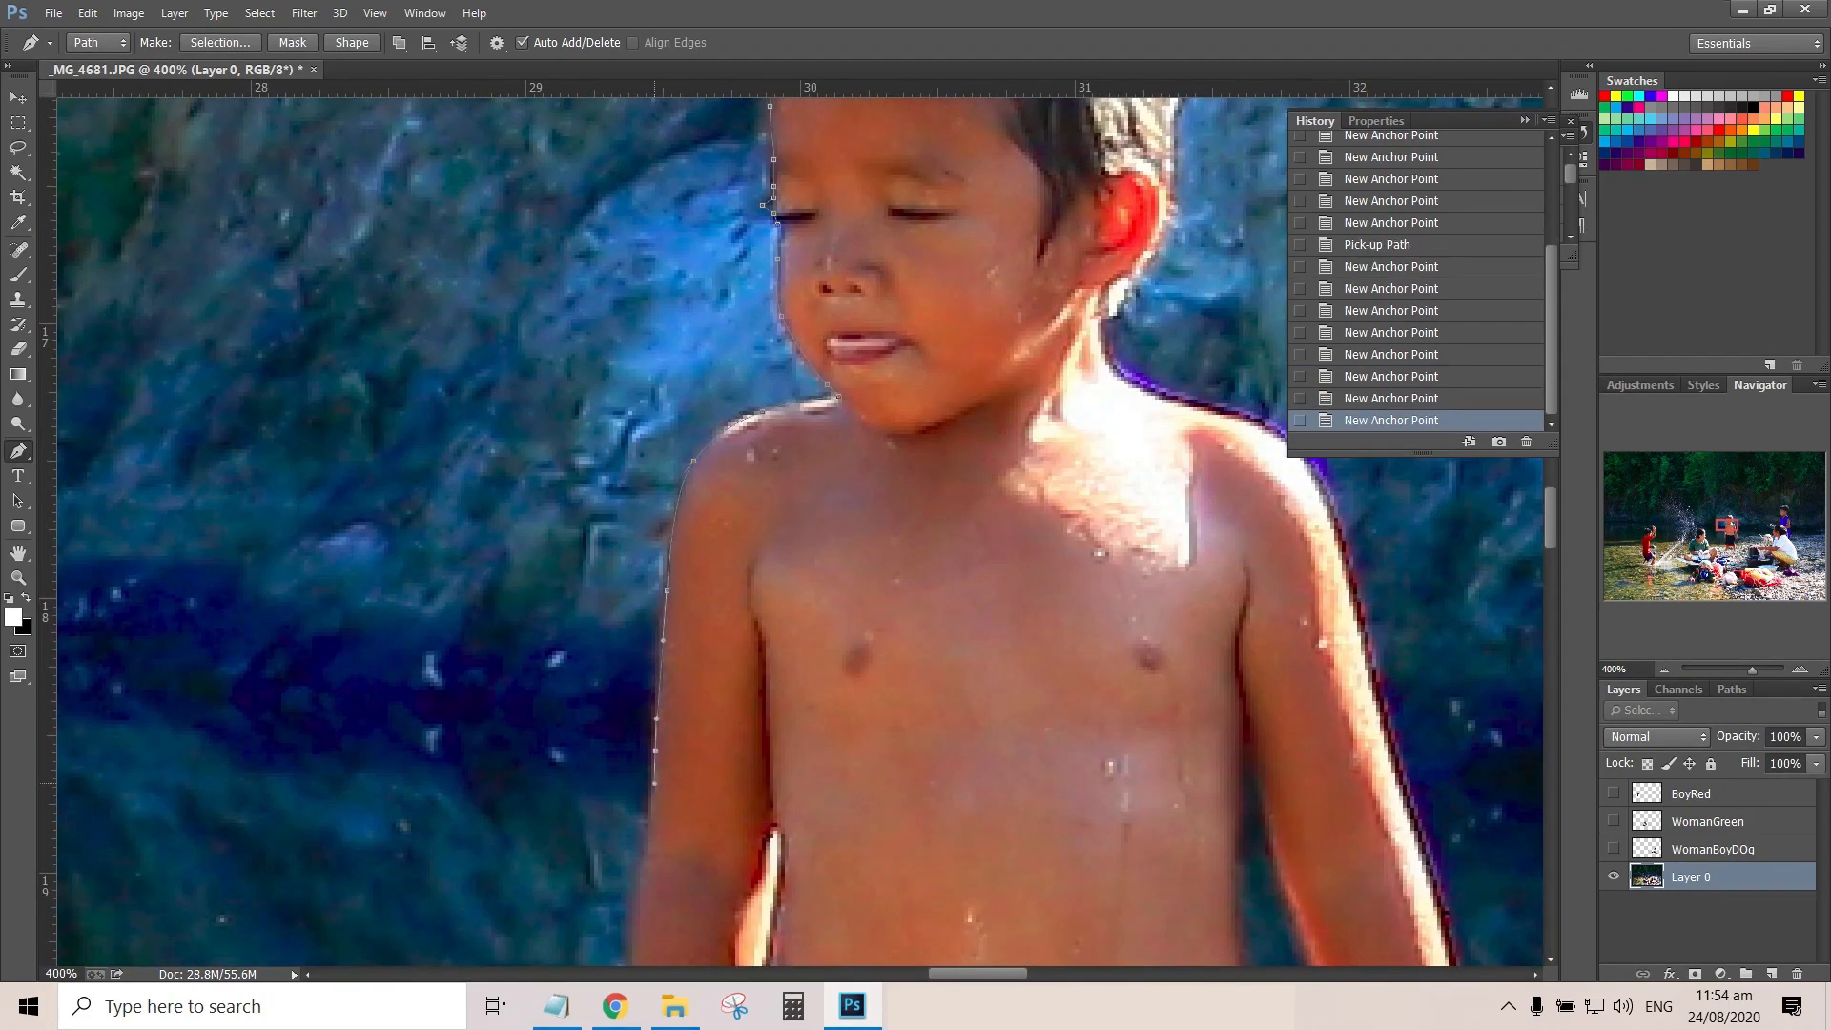
left_click_drag(655, 750, 654, 782)
Continue the path down the boy's forearm and around his hand to the edge of the shorts
left_click_drag(1727, 526, 1728, 534)
left_click_drag(520, 263, 516, 275)
left_click_drag(501, 389, 500, 417)
left_click_drag(501, 511, 500, 536)
left_click_drag(493, 630, 494, 648)
left_click_drag(496, 690, 494, 717)
left_click_drag(489, 755, 490, 767)
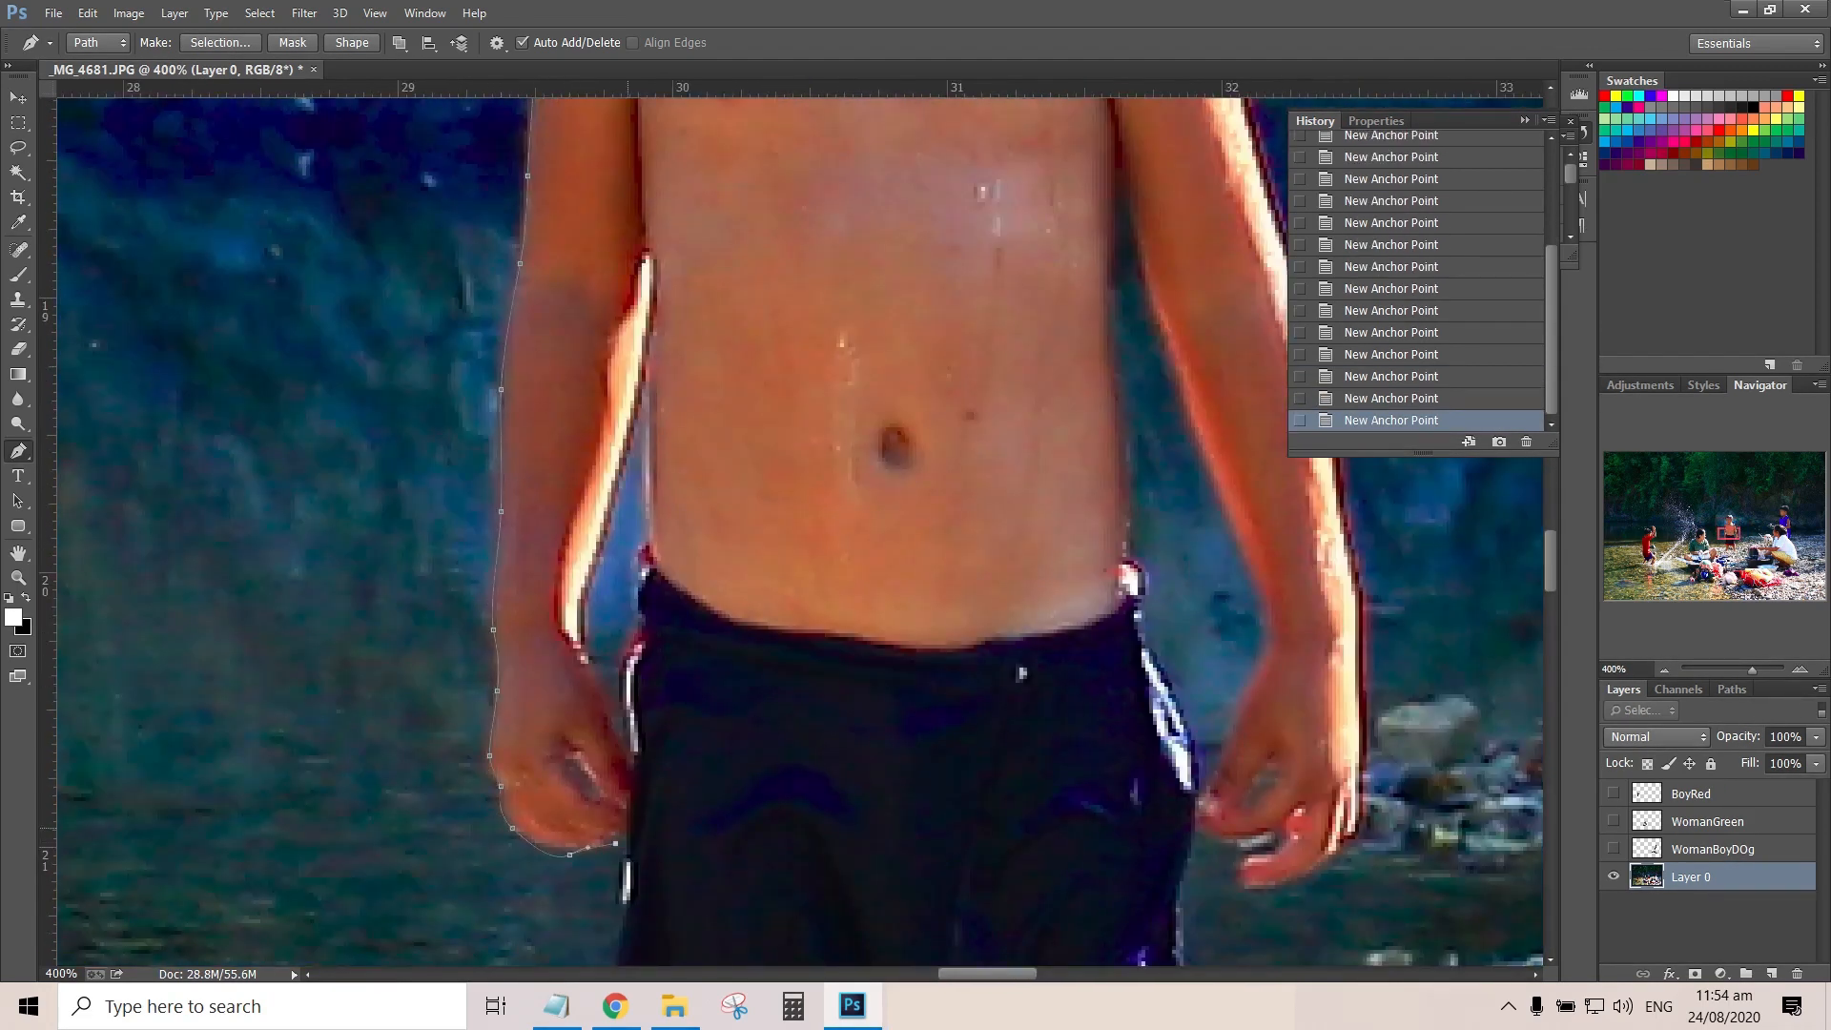
left_click(626, 827)
Trace the outer side of the boy's shorts from the hand down to the red hem
left_click_drag(1728, 534, 1732, 539)
left_click(369, 446)
left_click_drag(356, 545, 351, 577)
left_click_drag(336, 674, 334, 701)
left_click(329, 739)
left_click(329, 746)
left_click_drag(325, 780, 323, 805)
Trace around the boy's first leg and foot and along the red hem between his legs
left_click_drag(1732, 539, 1733, 546)
left_click(182, 694)
left_click(180, 743)
left_click(283, 559)
left_click(290, 599)
left_click(413, 617)
left_click(520, 601)
left_click(524, 544)
left_click(609, 508)
left_click(657, 500)
left_click(692, 508)
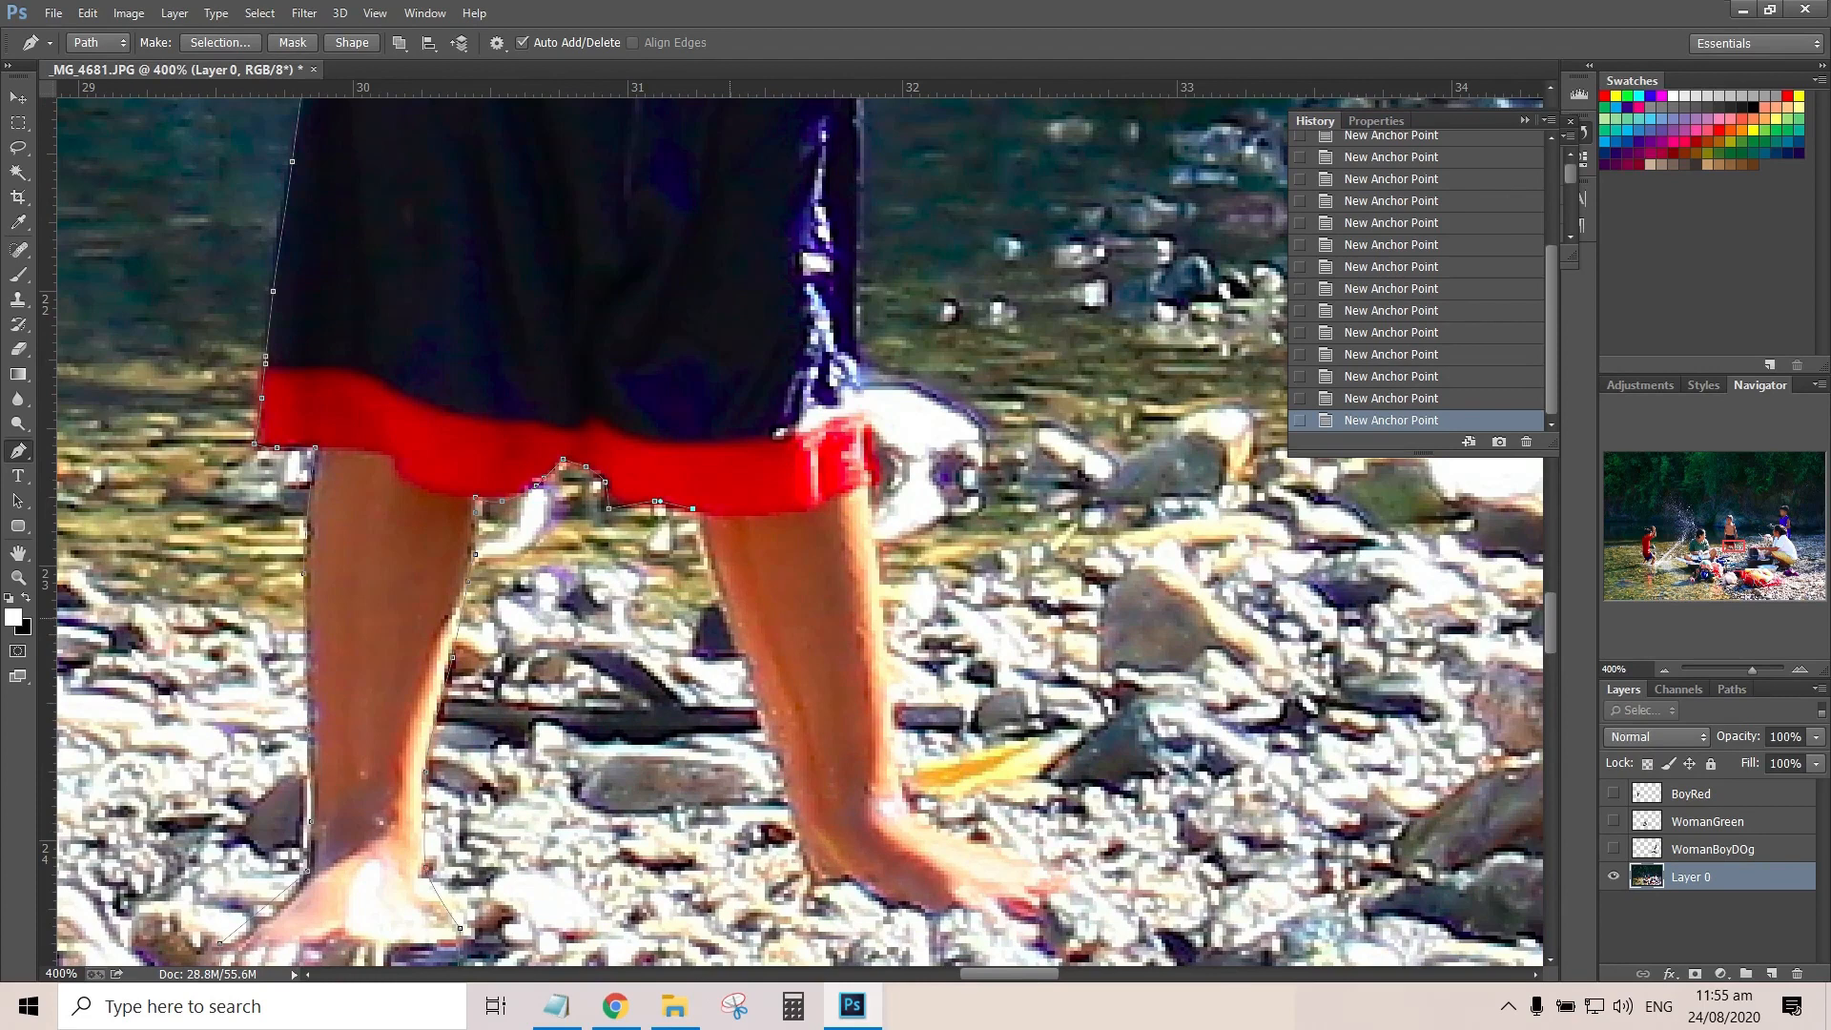
Trace the boy's second foot and outer leg, continuing up past the hem along the side of the shorts
left_click(1056, 868)
left_click(883, 653)
left_click(867, 516)
left_click(857, 402)
left_click(860, 268)
Trace the path from the shorts around the fingers of the boy's second hand to the wrist
left_click_drag(1734, 547, 1734, 543)
left_click_drag(796, 348, 858, 298)
left_click(880, 279)
scroll(857, 298, "up", 2)
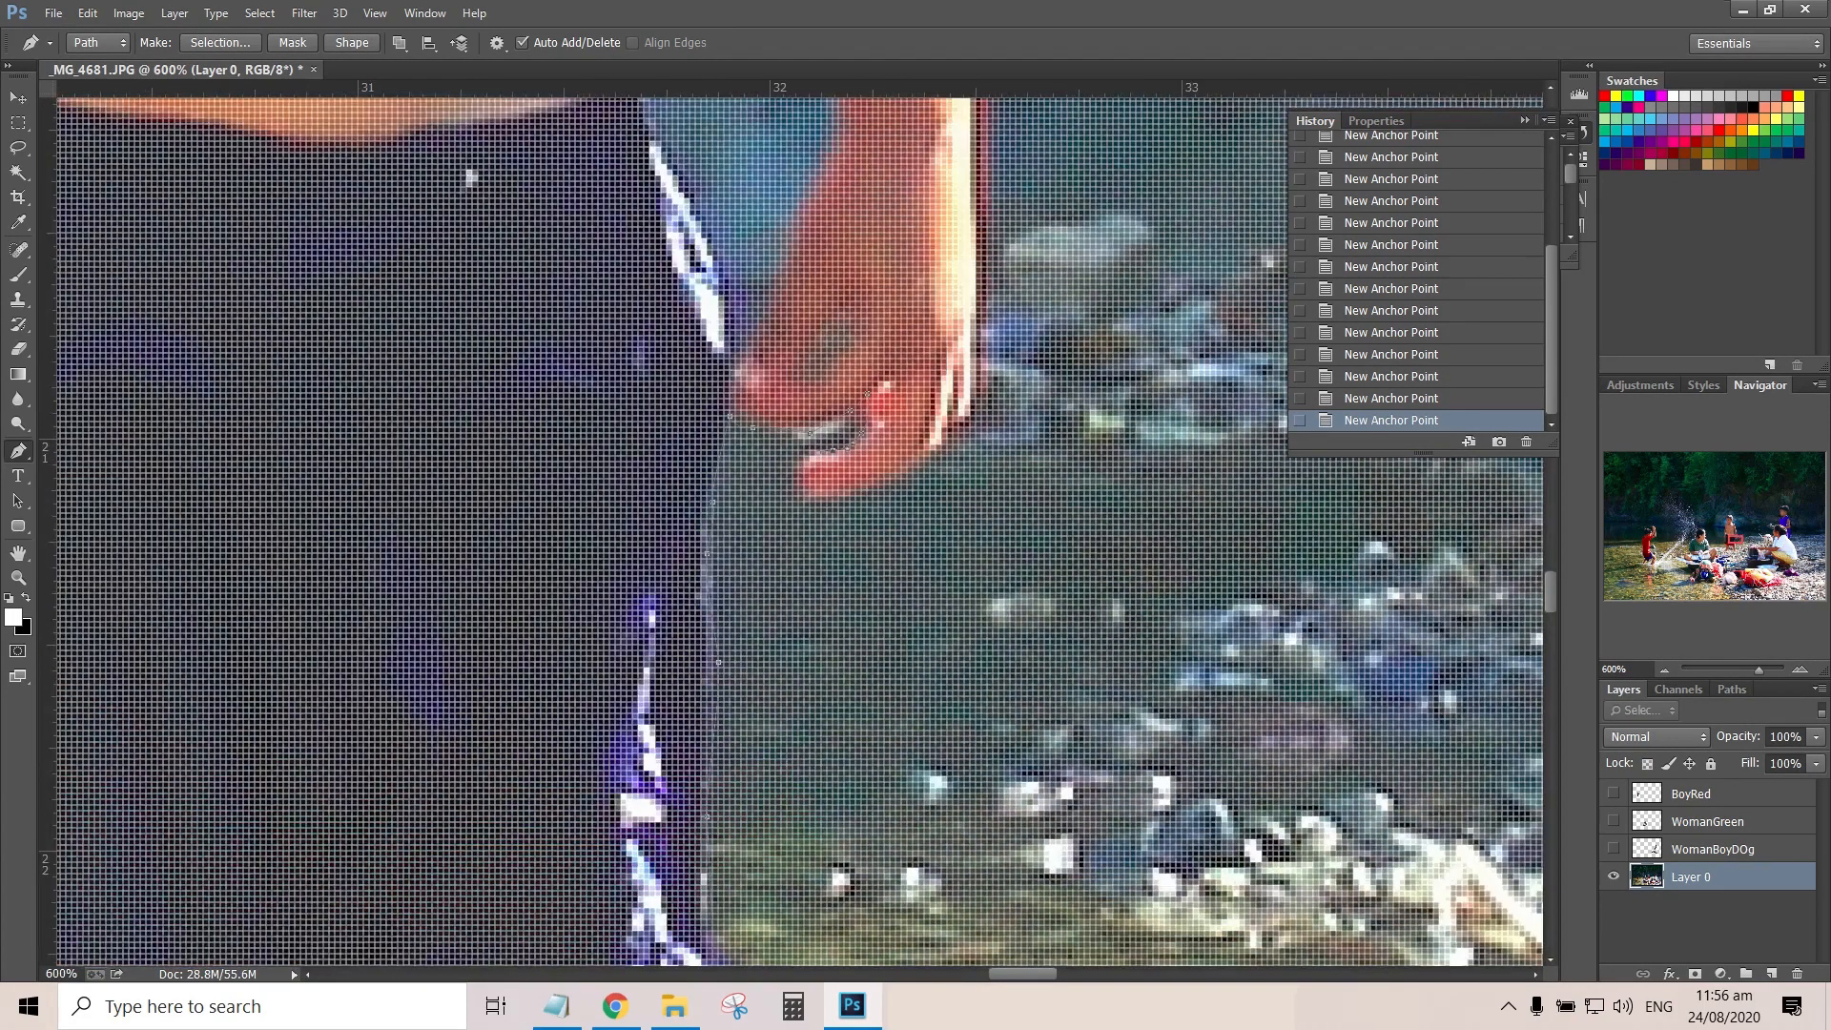
scroll(812, 503, "down", 1)
left_click_drag(957, 340, 954, 292)
Follow the outer edge of the boy's second arm upward from the wrist toward the shoulder with curved anchor points
left_click_drag(953, 292, 952, 771)
left_click_drag(944, 599, 937, 552)
left_click_drag(912, 394, 903, 352)
left_click_drag(860, 174, 843, 132)
left_click_drag(843, 131, 924, 532)
left_click_drag(859, 285, 843, 229)
Trace the boy's shoulder, neck and back of the head, and close the path at the top of his hair
left_click_drag(844, 229, 1003, 707)
left_click_drag(956, 594, 925, 567)
left_click_drag(814, 540, 791, 532)
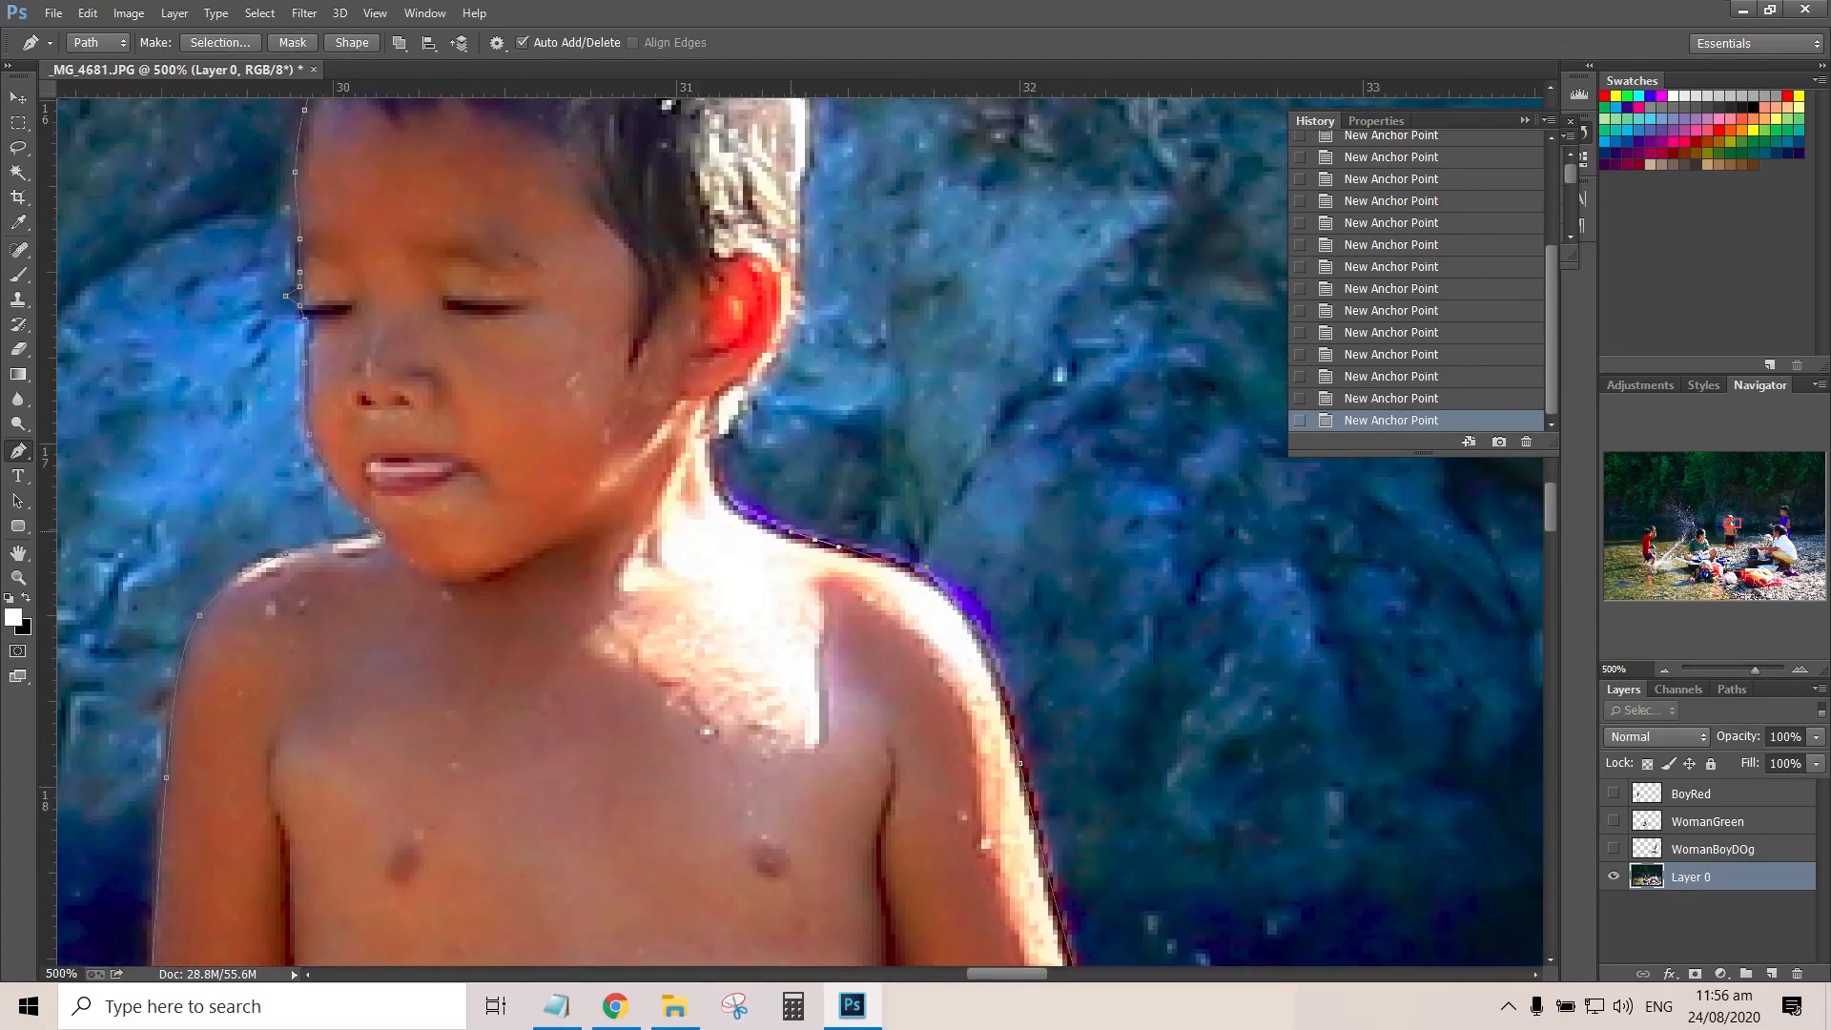
left_click_drag(801, 181, 801, 159)
left_click_drag(801, 160, 961, 719)
left_click_drag(955, 617, 946, 584)
left_click(766, 440)
Turn the closed path into a selection and copy the shirtless boy onto a new layer
right_click(775, 505)
left_click(862, 101)
key("Return")
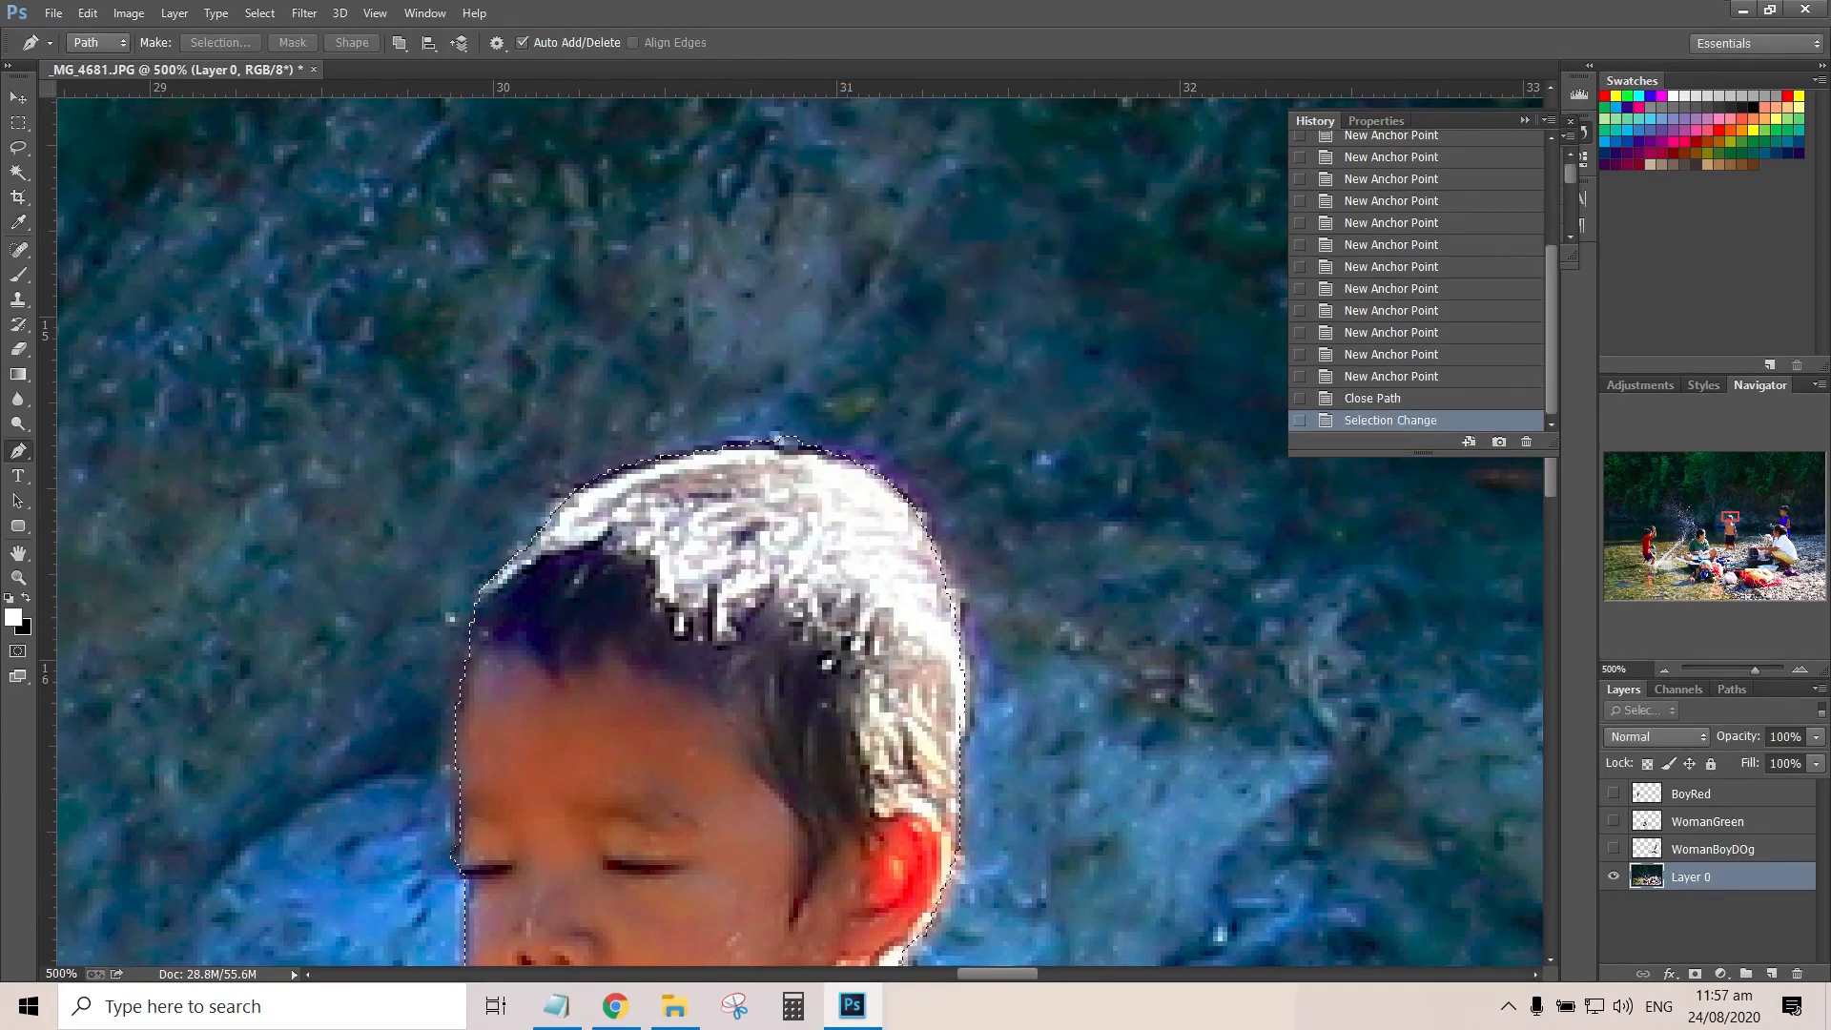
key("ctrl+j")
Hide Layer 0 to inspect the isolated cutout of the shirtless boy
left_click(1613, 904)
key("ctrl+minus")
key("ctrl+minus")
key("ctrl+minus")
left_click_drag(839, 820, 846, 217)
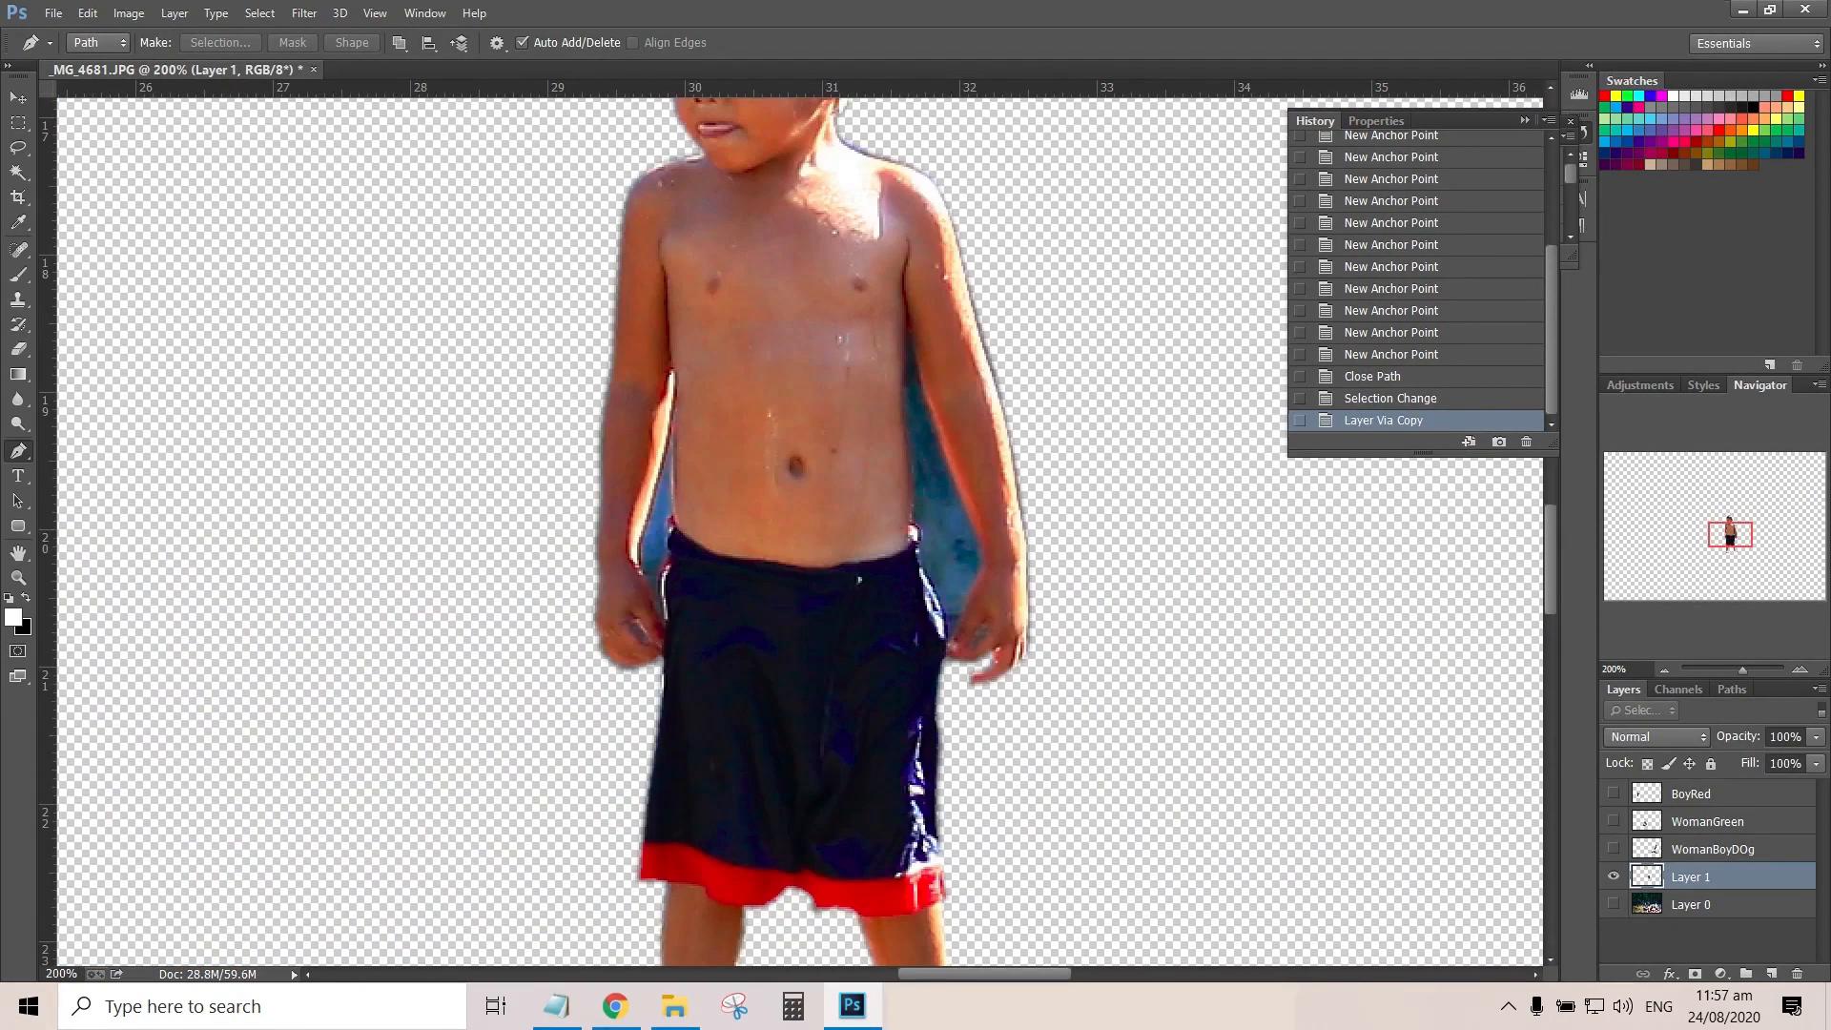
Add a new layer at the bottom of the stack and fill it with black using the Paint Bucket
key("ctrl+shift+alt+n")
key("ctrl+shift+bracketleft")
key("d")
key("g")
right_click(19, 374)
left_click(86, 392)
left_click(314, 420)
key("ctrl+plus")
key("ctrl+plus")
key("ctrl+plus")
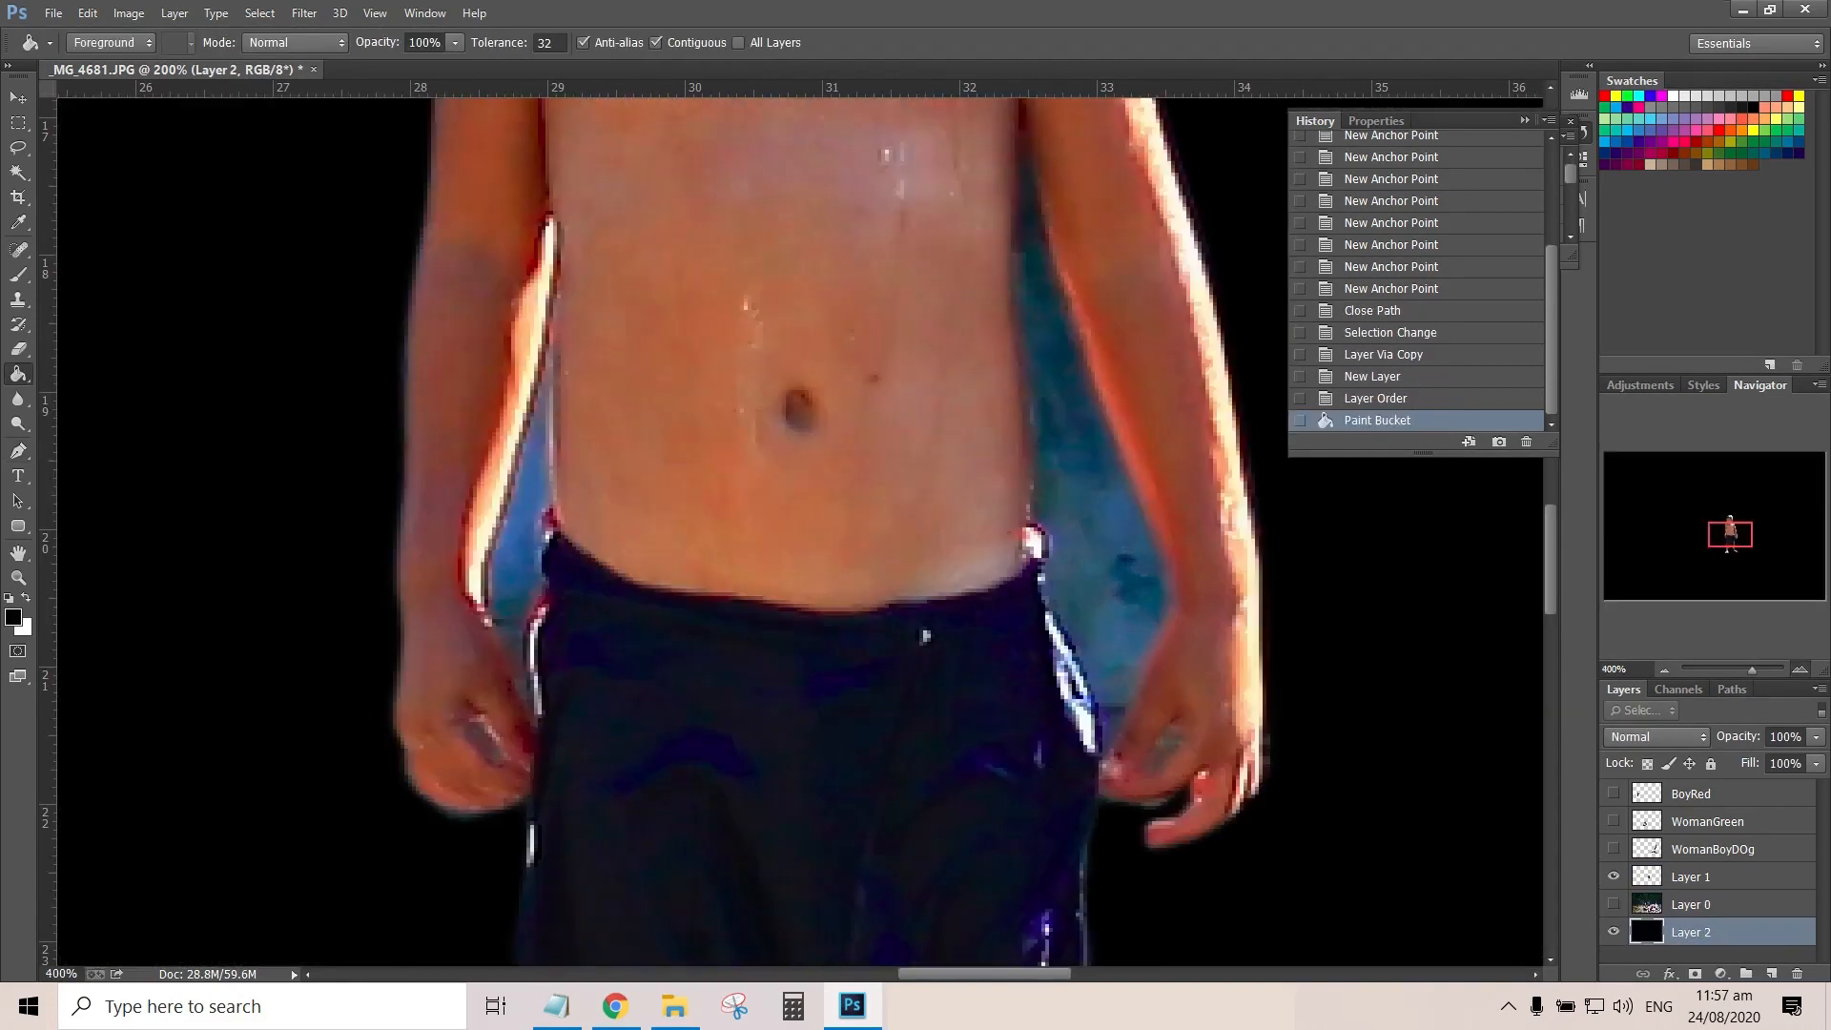
Start a Pen path in the background gap beside the shirtless boy's torso, tracing down the inner edge of his left arm to the hand
left_click_drag(963, 534, 730, 537)
scroll(601, 530, "up", 2)
key("p")
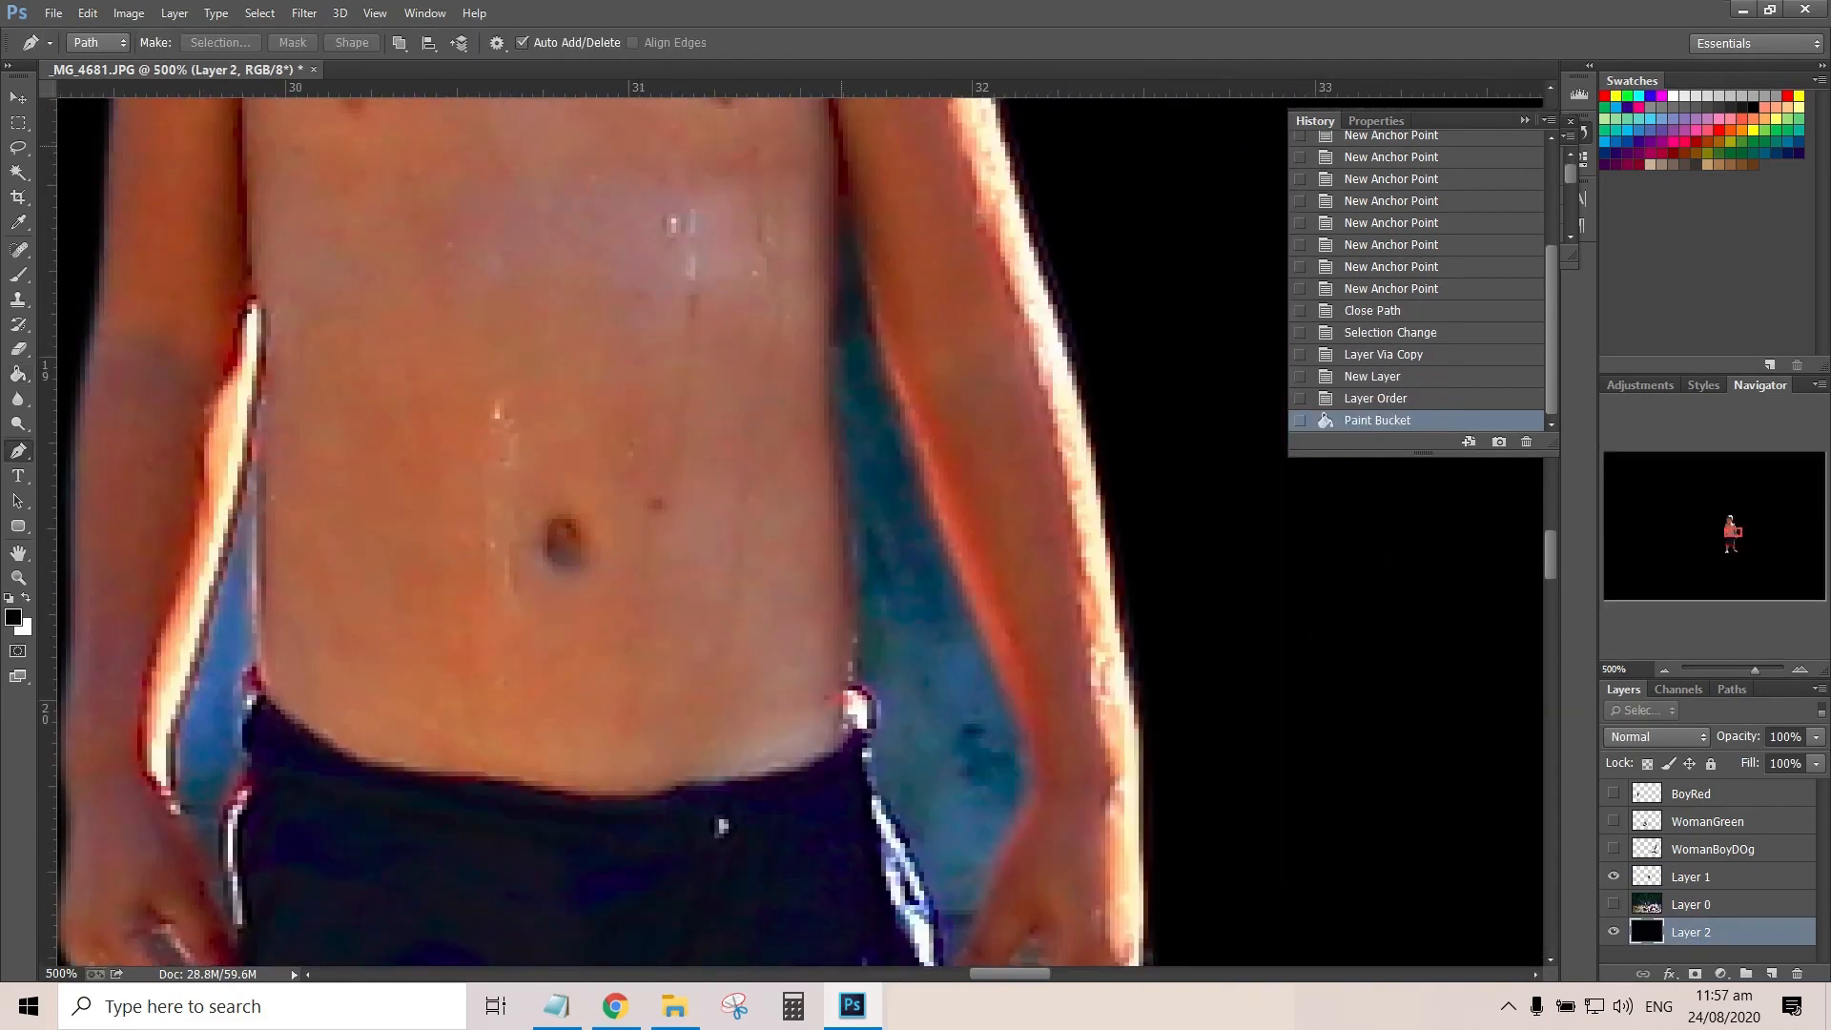
left_click(843, 147)
left_click_drag(867, 309, 882, 350)
left_click_drag(924, 476, 940, 517)
left_click_drag(966, 599, 976, 620)
left_click_drag(1020, 724, 1025, 746)
left_click(1034, 786)
left_click_drag(1019, 810, 1008, 843)
left_click_drag(995, 867, 997, 294)
Undo the last two anchor points, retrace the gap's lower end, and close the path along the shorts and torso side
key("ctrl+alt+z")
key("ctrl+alt+z")
left_click(1033, 397)
key("ctrl+z")
left_click(1033, 410)
left_click(1023, 418)
left_click(956, 239)
left_click(945, 190)
left_click(951, 143)
left_click_drag(930, 103, 929, 662)
left_click_drag(932, 542, 927, 508)
left_click_drag(919, 385, 920, 359)
left_click_drag(923, 285, 921, 259)
left_click(923, 218)
left_click(923, 147)
Turn the path into a selection, clear the background inside it on Layer 1, and deselect
right_click(973, 469)
left_click(1060, 566)
key("Return")
key("Delete")
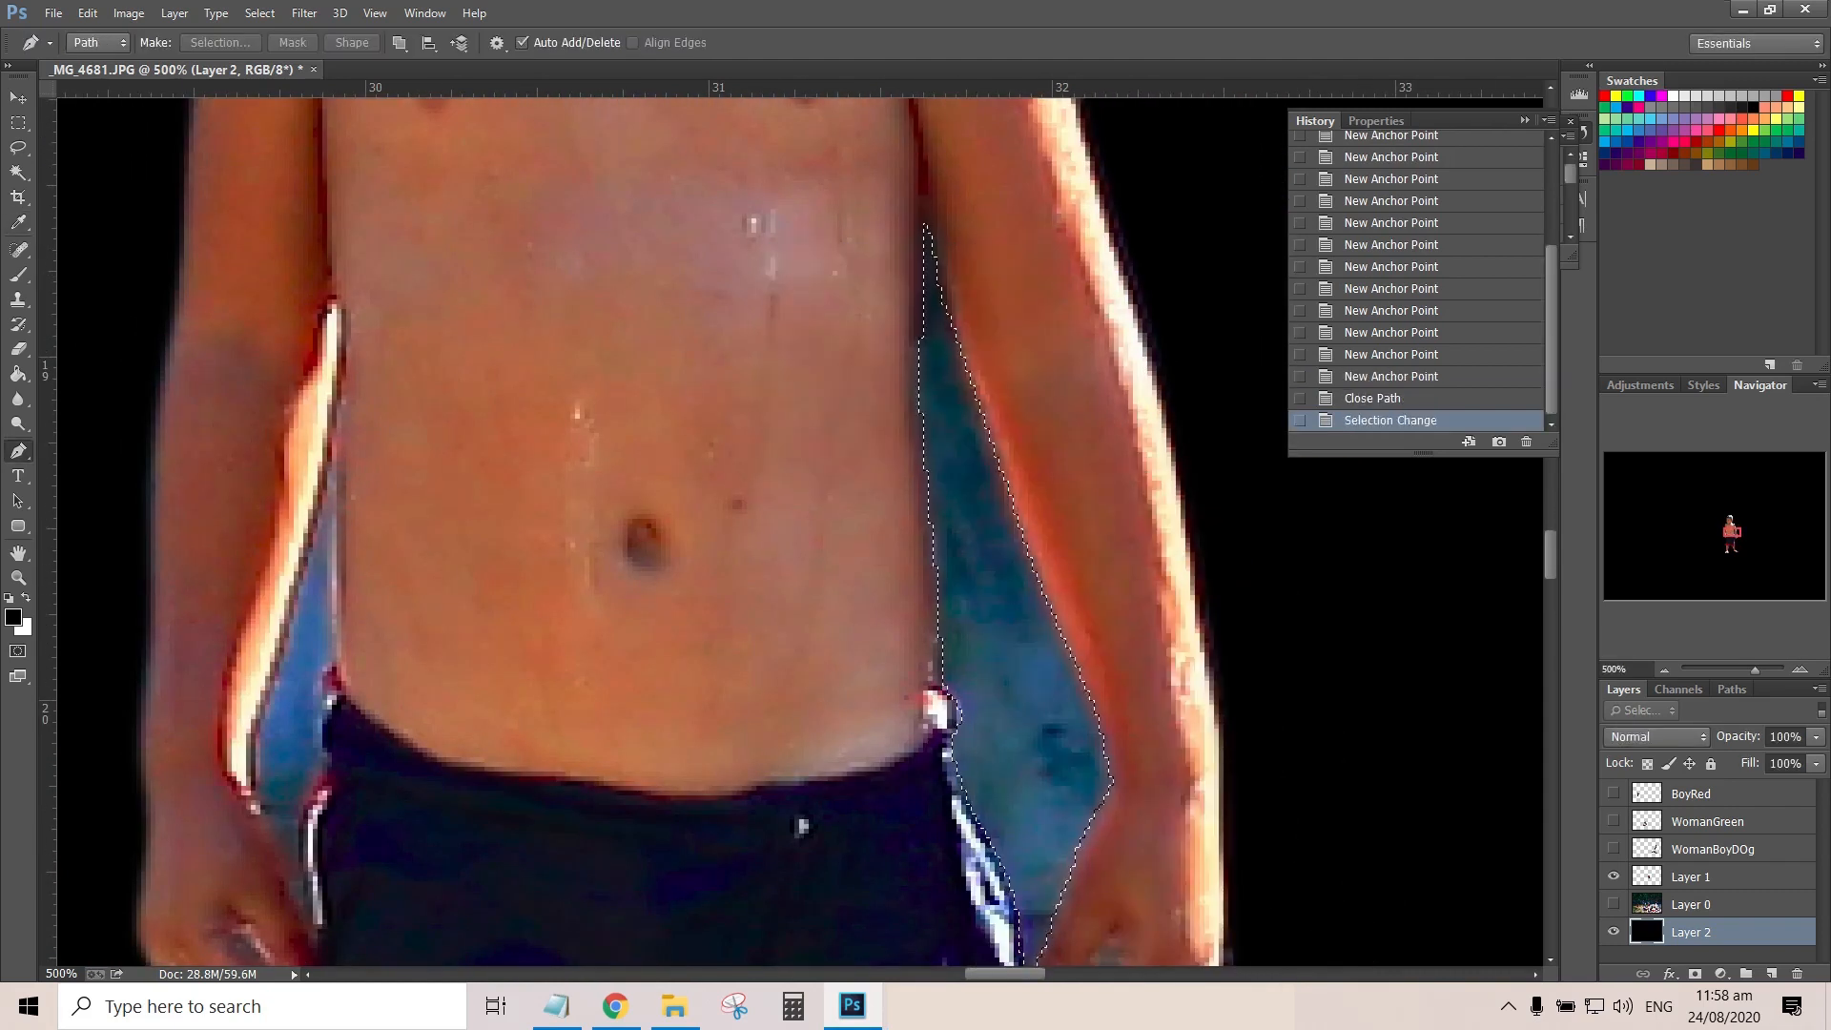
key("ctrl+z")
left_click(1646, 876)
key("Delete")
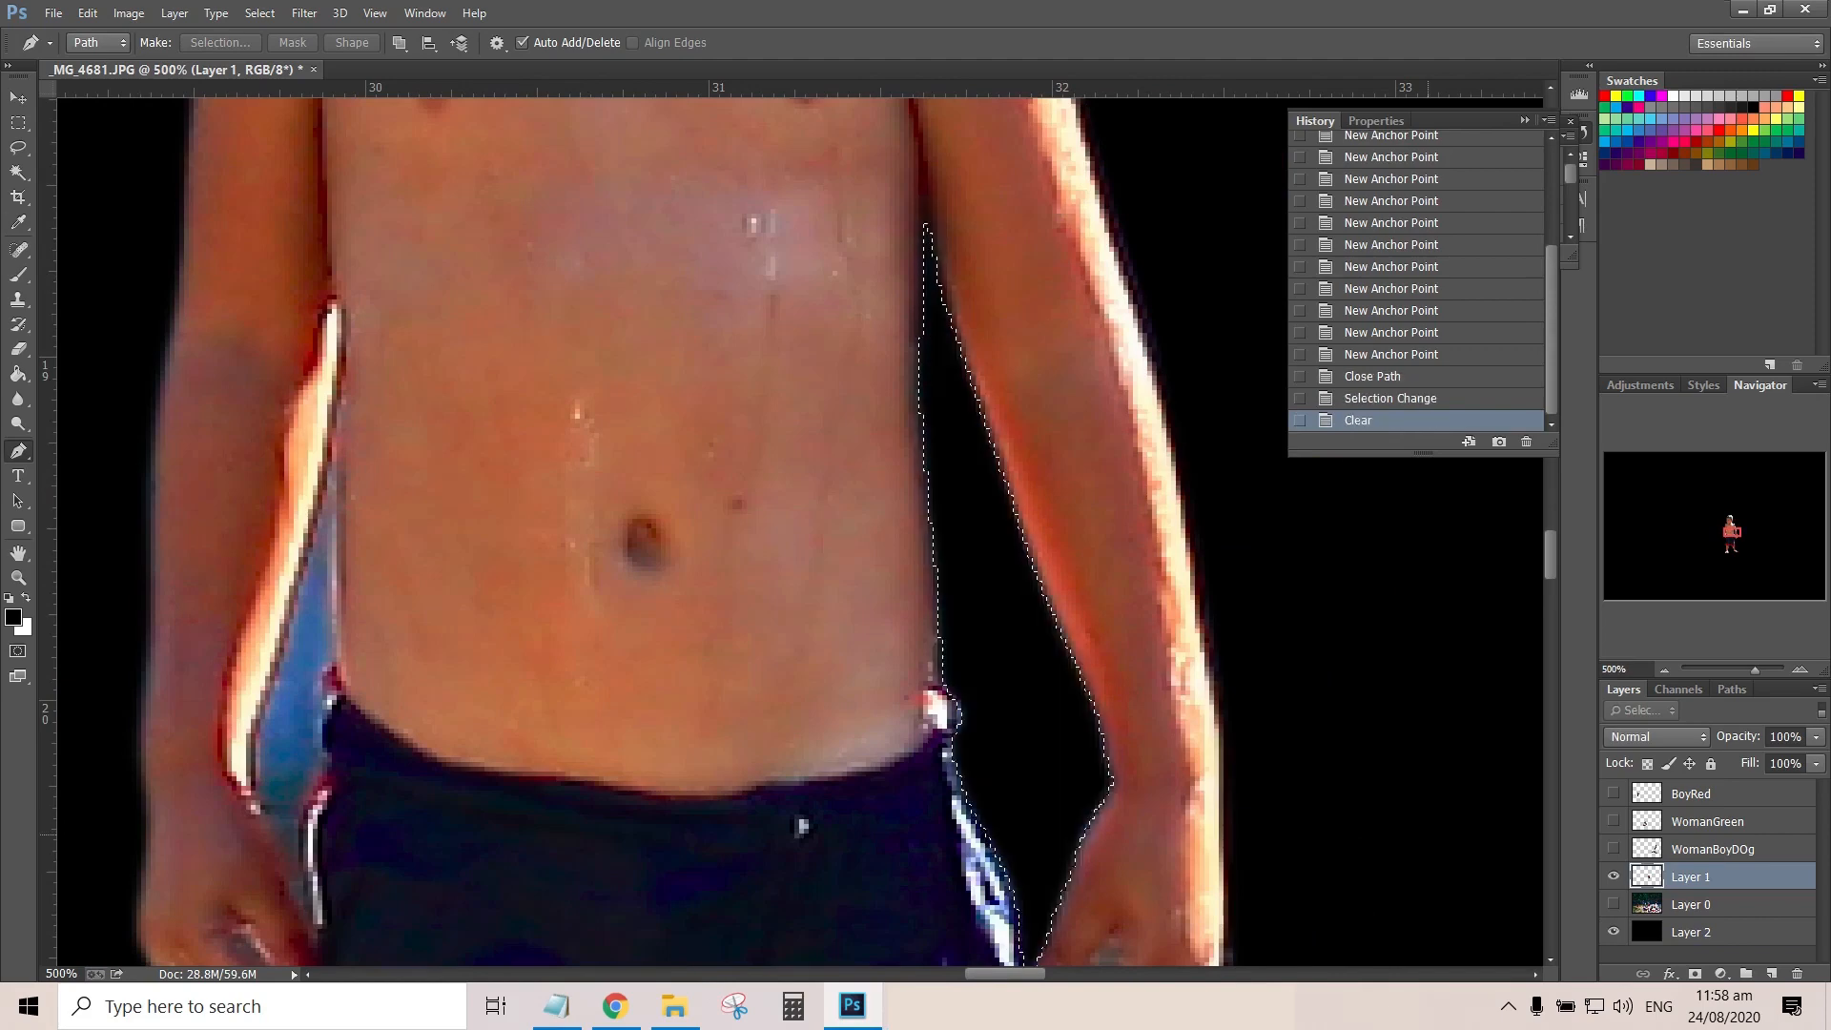
key("ctrl+d")
Trace the small background gap between the thumb and fingers of the boy's left hand with a closed Pen path
left_click_drag(801, 825, 722, 346)
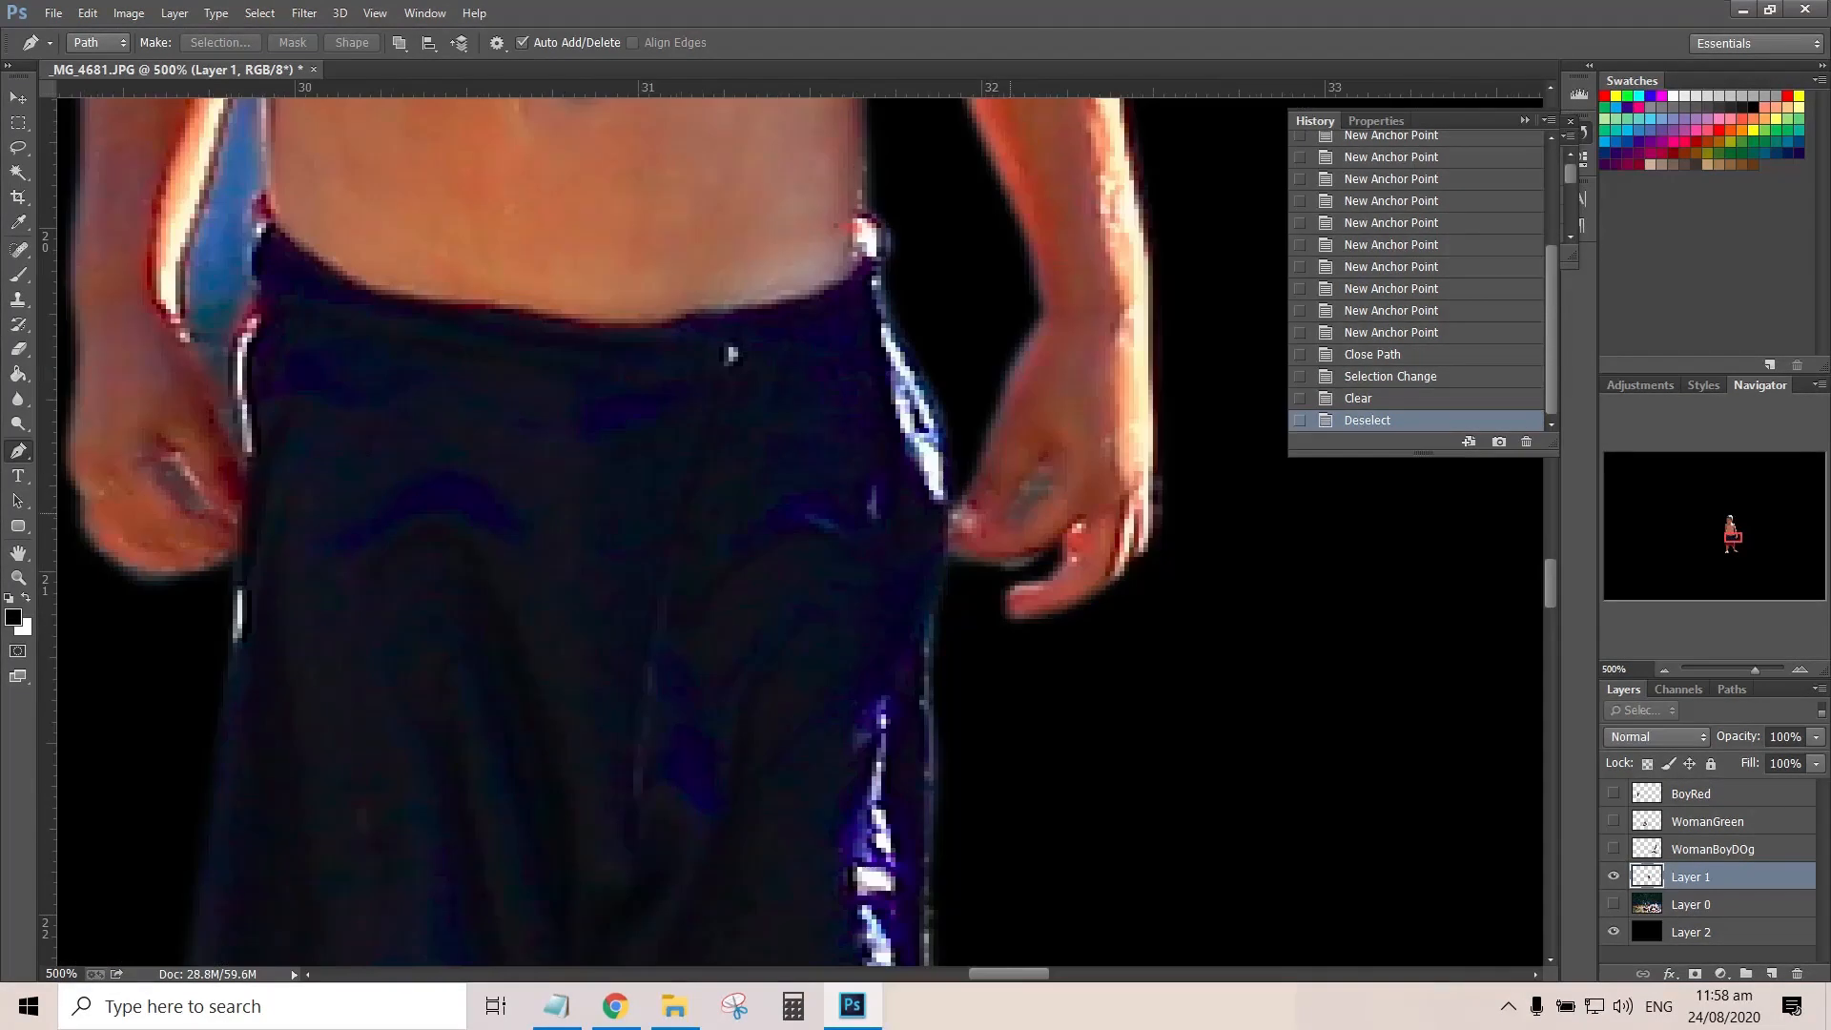
left_click(996, 519)
left_click(1015, 499)
left_click(1030, 476)
left_click(1044, 458)
left_click(1041, 500)
left_click(1031, 511)
left_click(1017, 520)
left_click(996, 519)
Convert the hand-gap path to a selection, delete the background inside it, and deselect
right_click(1034, 481)
left_click(1149, 579)
key("Return")
key("Delete")
key("ctrl+d")
Trace a closed Pen path around the blue background gap between the boy's torso, shorts and right arm
left_click_drag(729, 354, 1049, 515)
left_click(580, 108)
left_click(582, 231)
left_click(581, 307)
left_click(580, 346)
left_click(574, 399)
left_click(566, 432)
left_click(571, 456)
left_click(557, 485)
left_click(552, 532)
left_click(552, 575)
left_click(557, 603)
left_click_drag(533, 561, 529, 543)
left_click_drag(514, 508, 507, 492)
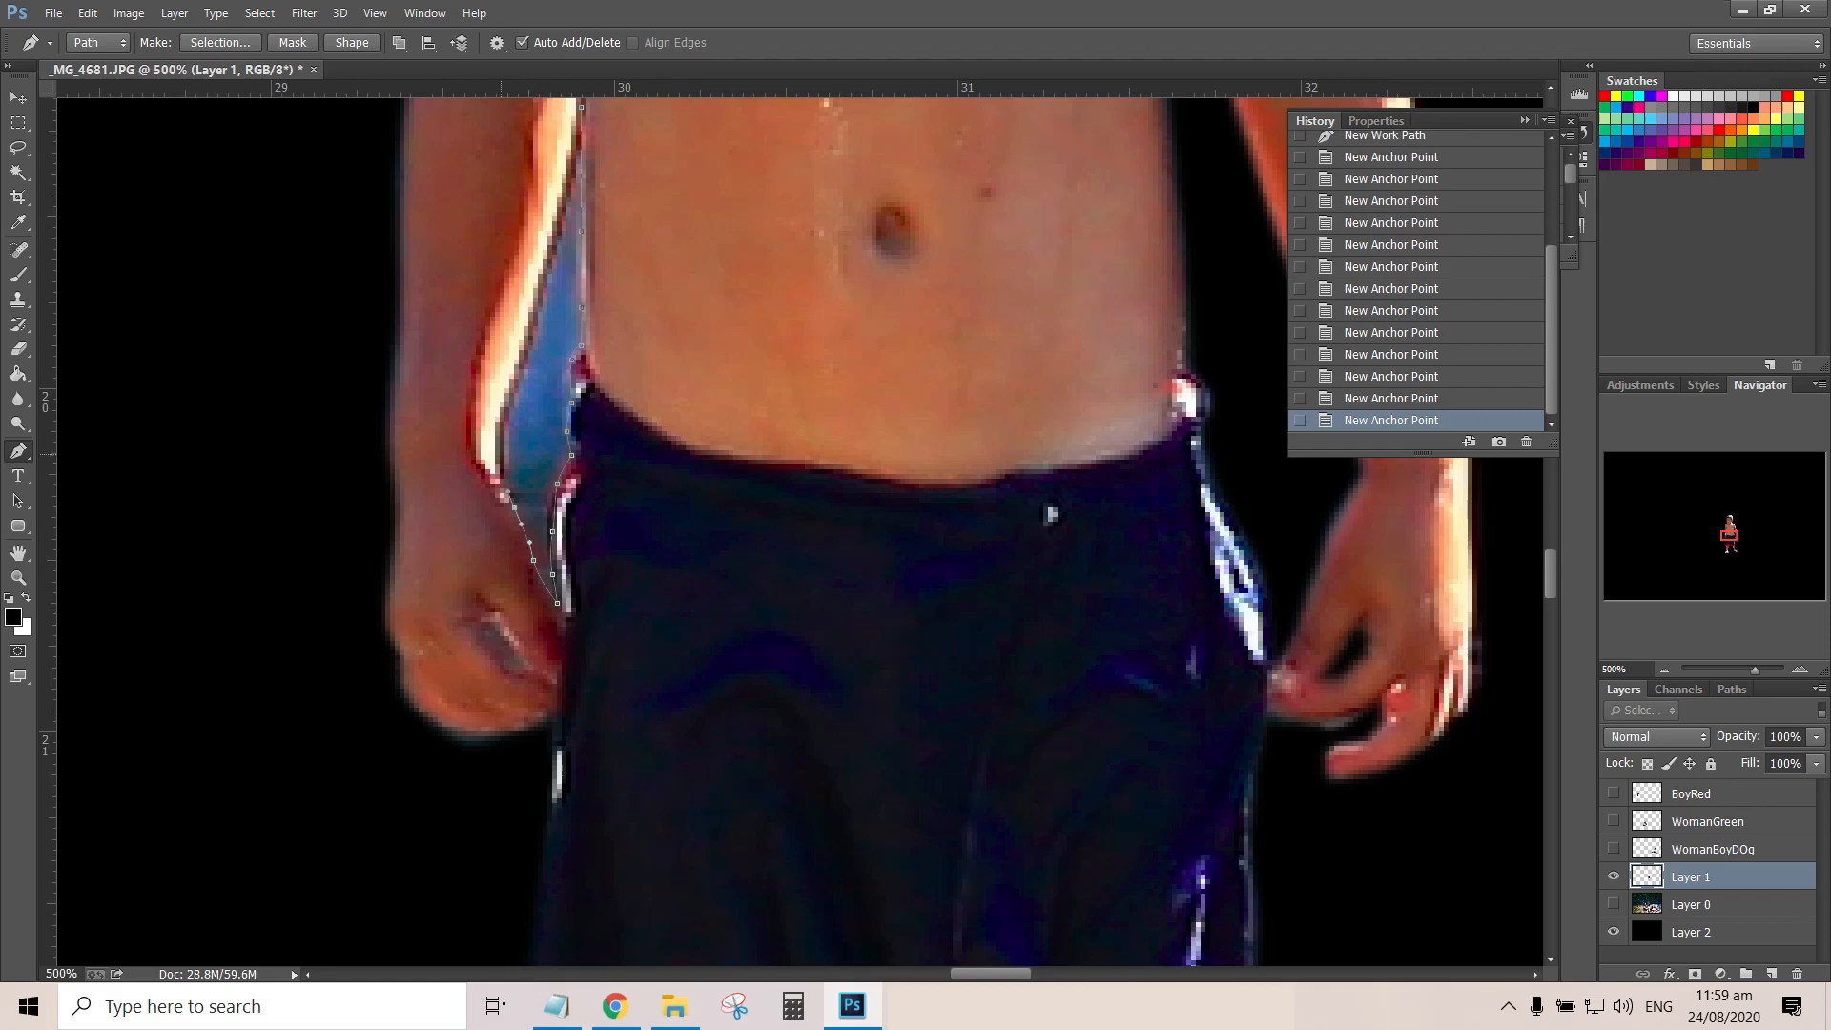
left_click(581, 108)
Make a selection with a 1-pixel feather from the right-arm gap path, clear the background on Layer 1, and deselect
right_click(550, 356)
left_click(593, 450)
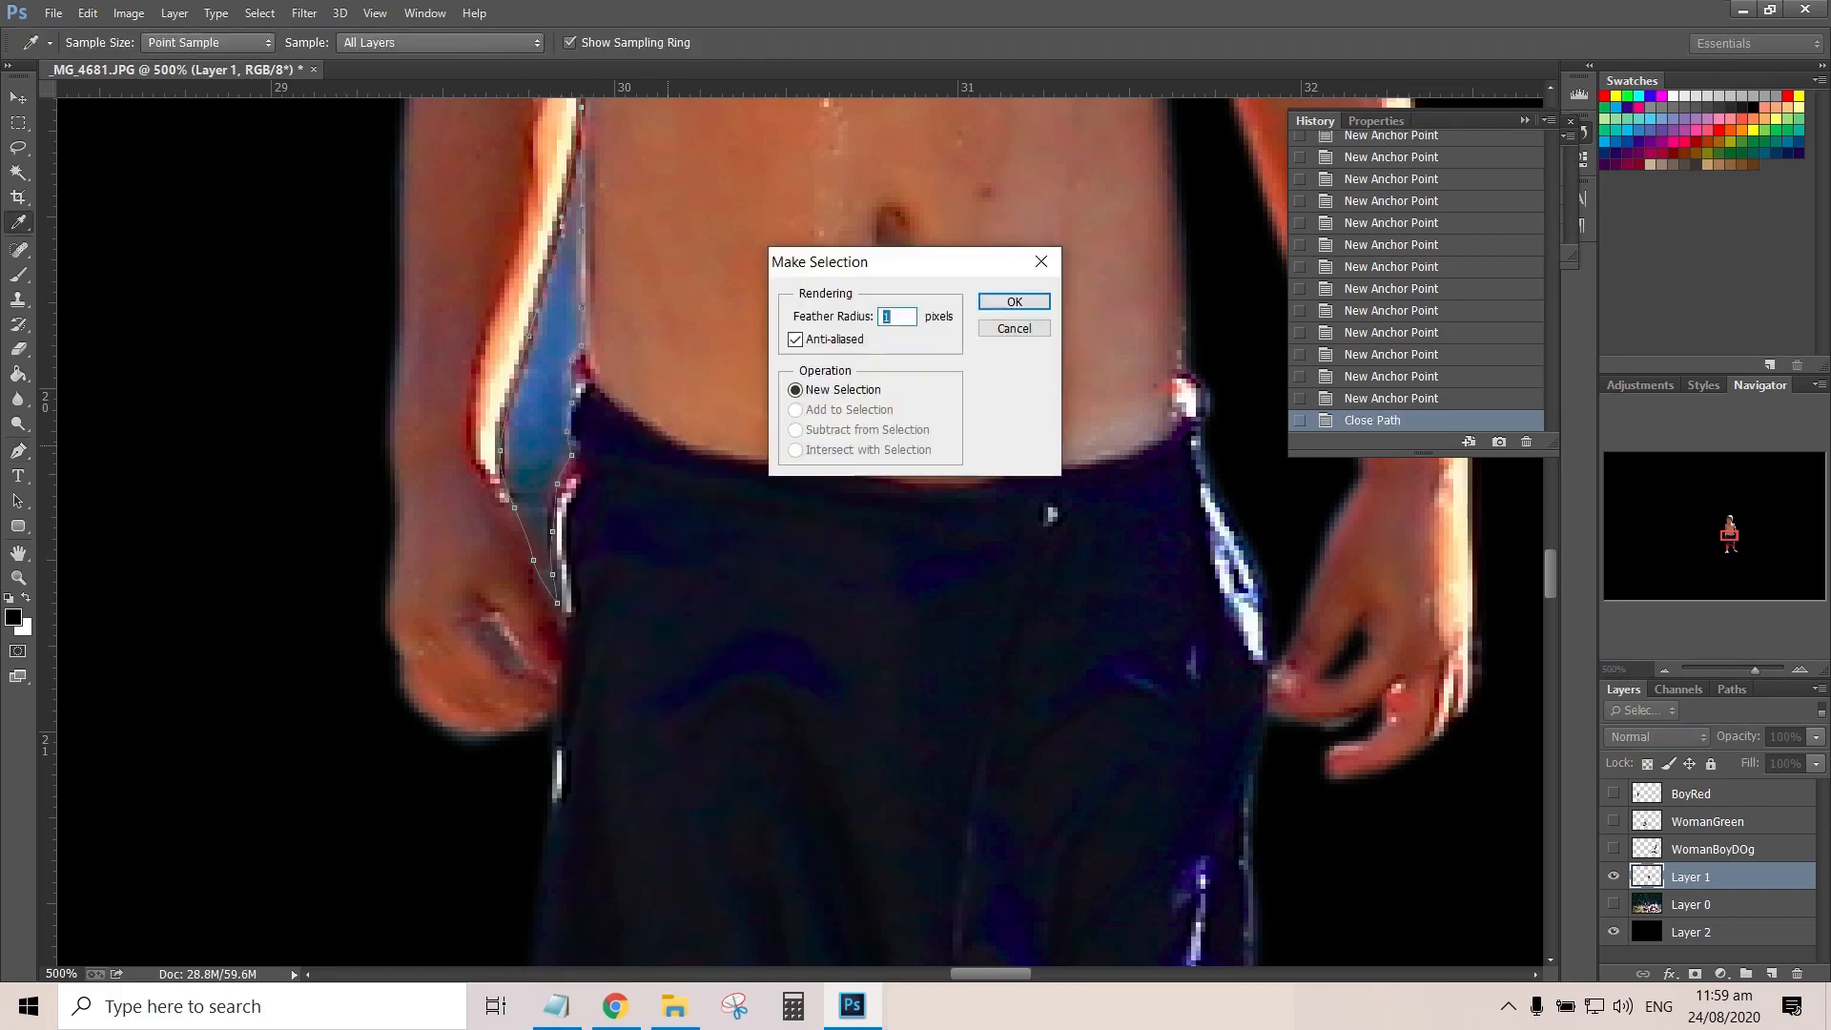
key("Return")
key("Delete")
key("ctrl+d")
key("ctrl+1")
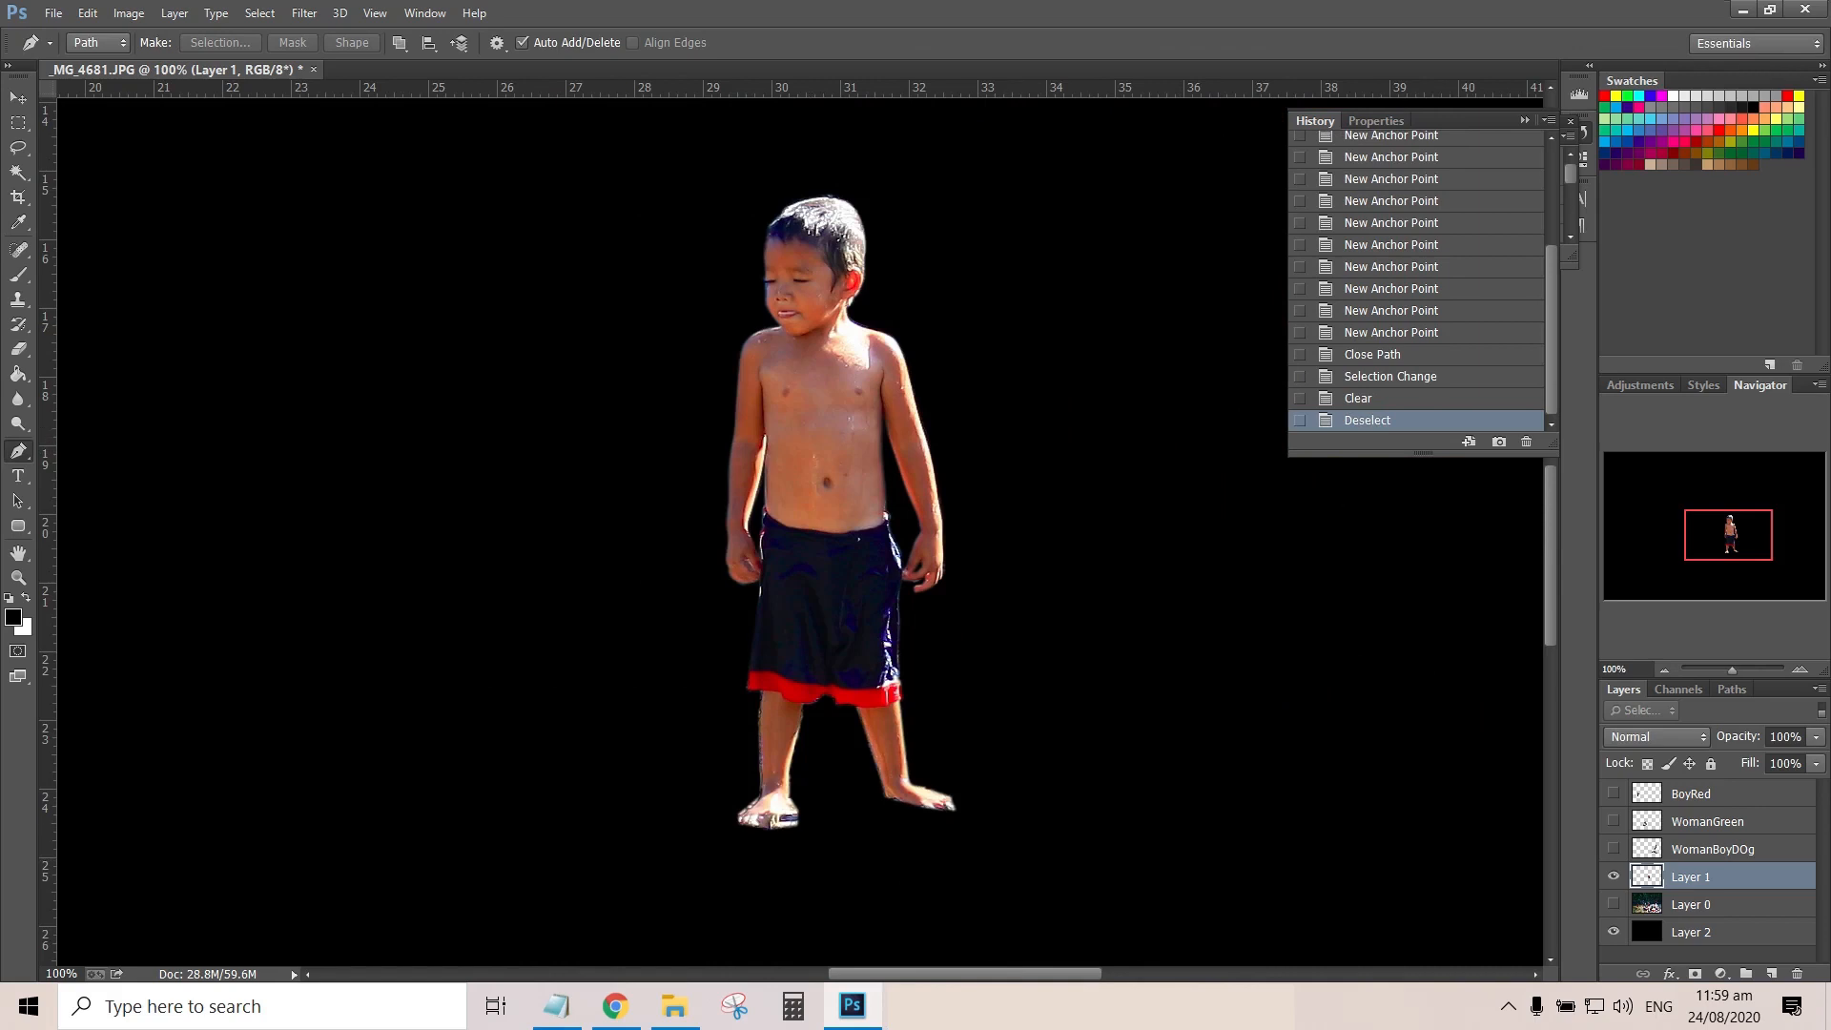
Hide Layer 1 and show the BoyRed cutout over the black layer, focusing on the boy's head and raised arms
left_click(1614, 876)
left_click(1613, 793)
left_click(1800, 670)
left_click(1799, 669)
left_click_drag(1727, 534, 1651, 536)
left_click(1799, 669)
left_click(1613, 931)
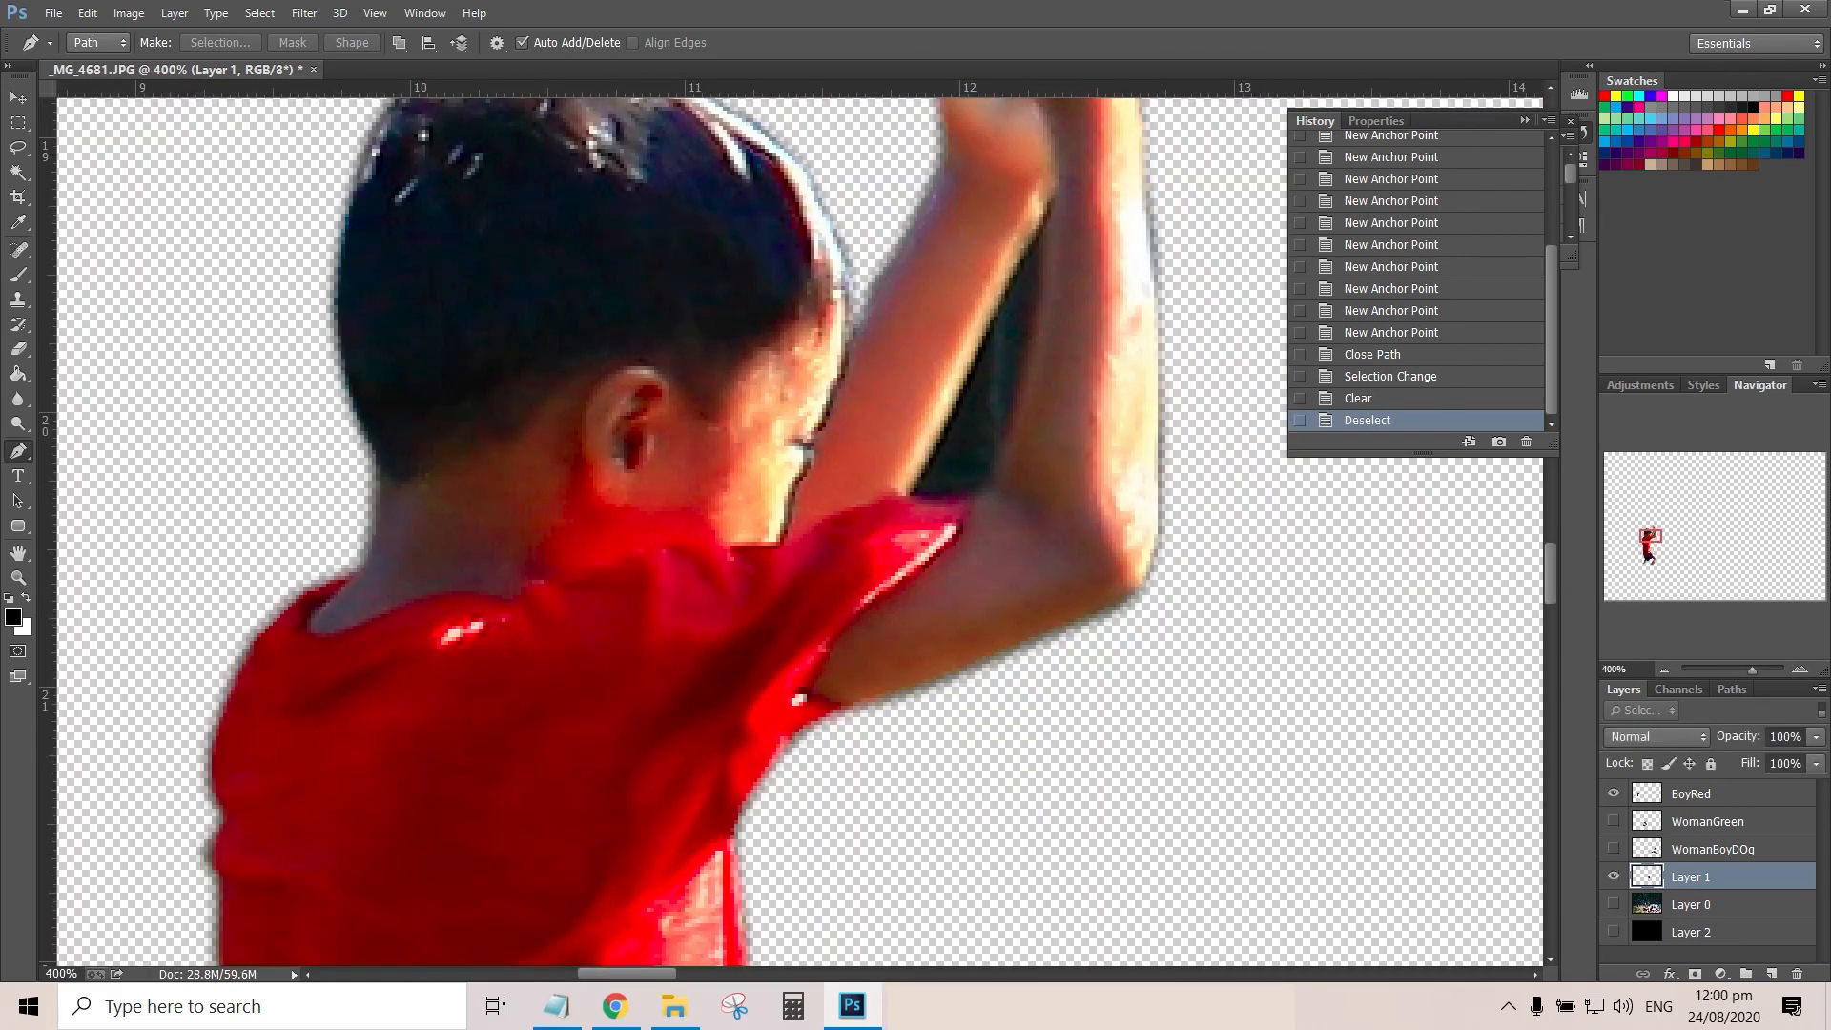
left_click(1614, 931)
Trace the dark background gap between the red-shirted boy's two raised arms with a closed Pen path
left_click(1031, 250)
left_click(1050, 202)
left_click(1005, 293)
left_click(952, 412)
left_click(906, 496)
left_click_drag(960, 496, 994, 474)
left_click_drag(1017, 412, 1023, 384)
left_click_drag(1036, 320, 1040, 297)
left_click_drag(1043, 263, 1043, 244)
left_click(1054, 194)
Turn the raised-arms path into a selection, clear the background inside it on the BoyRed layer, and deselect
right_click(995, 363)
left_click(1064, 458)
left_click(1021, 298)
left_click(1690, 793)
key("Delete")
key("ctrl+d")
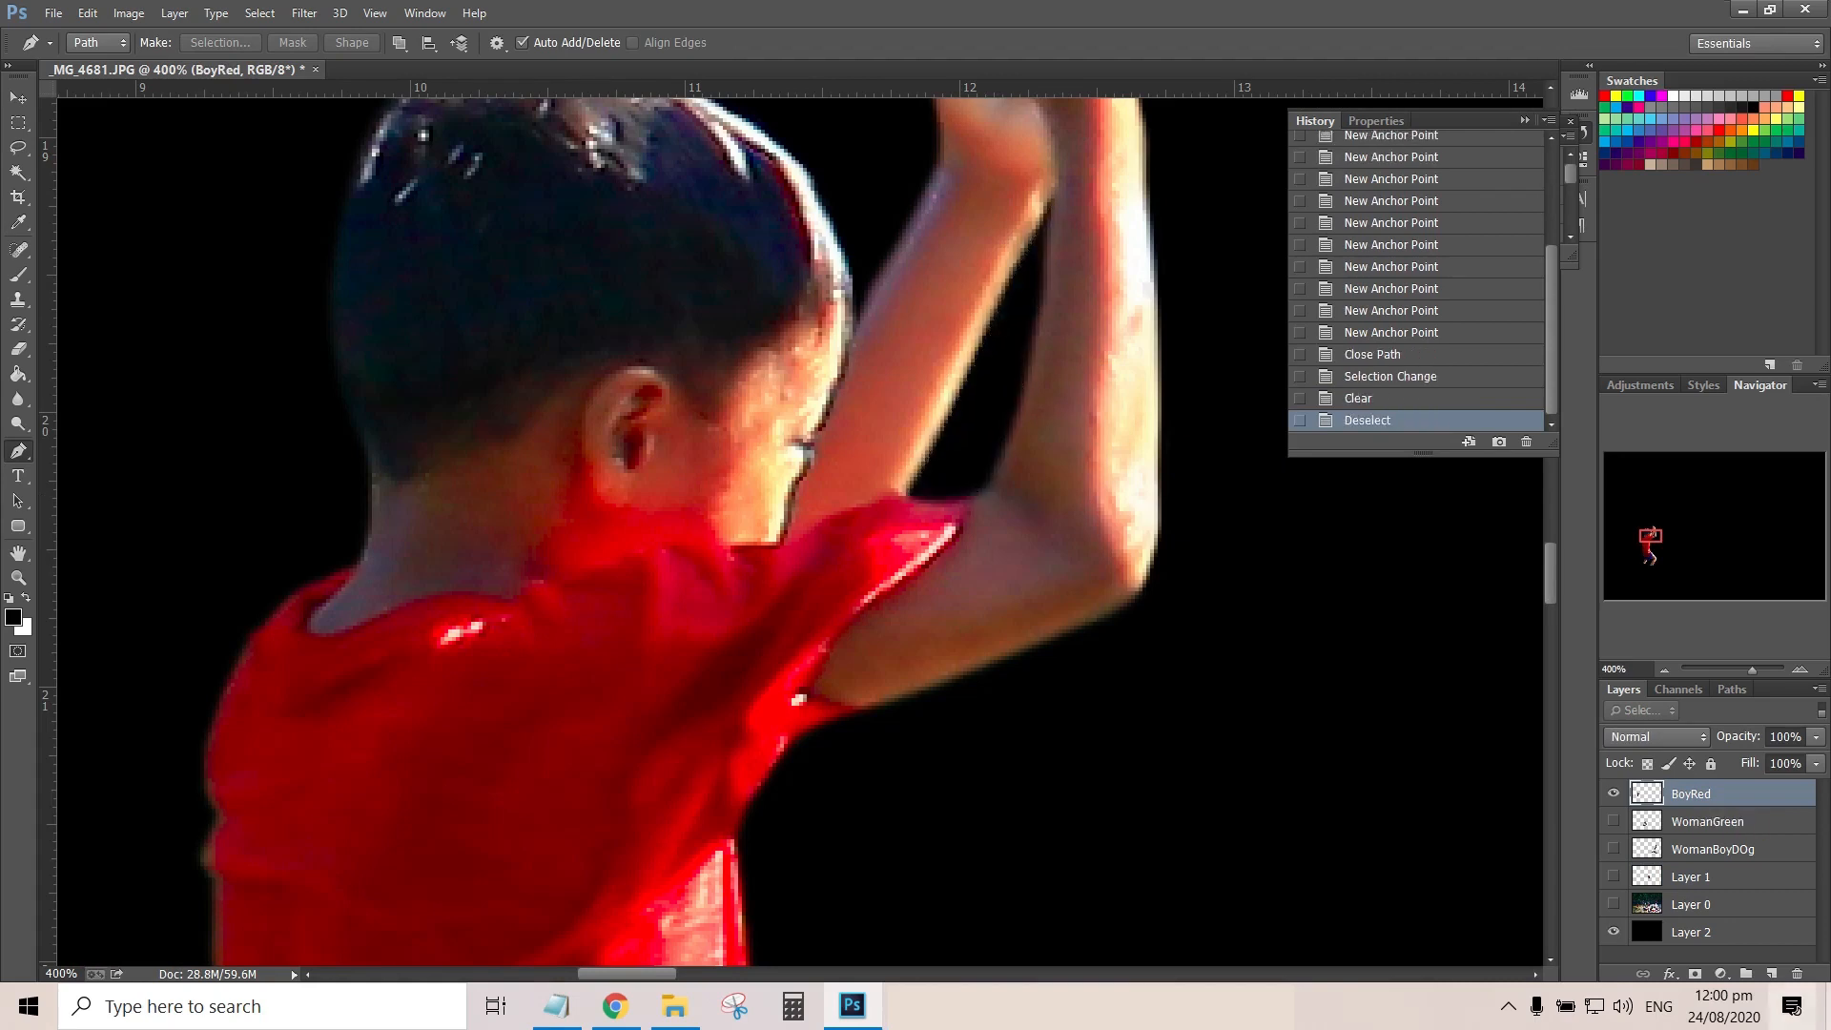
Hide BoyRed and show the WomanBoyDOg cutout over the black layer, focusing on the woman's hands and cloth
left_click(1614, 932)
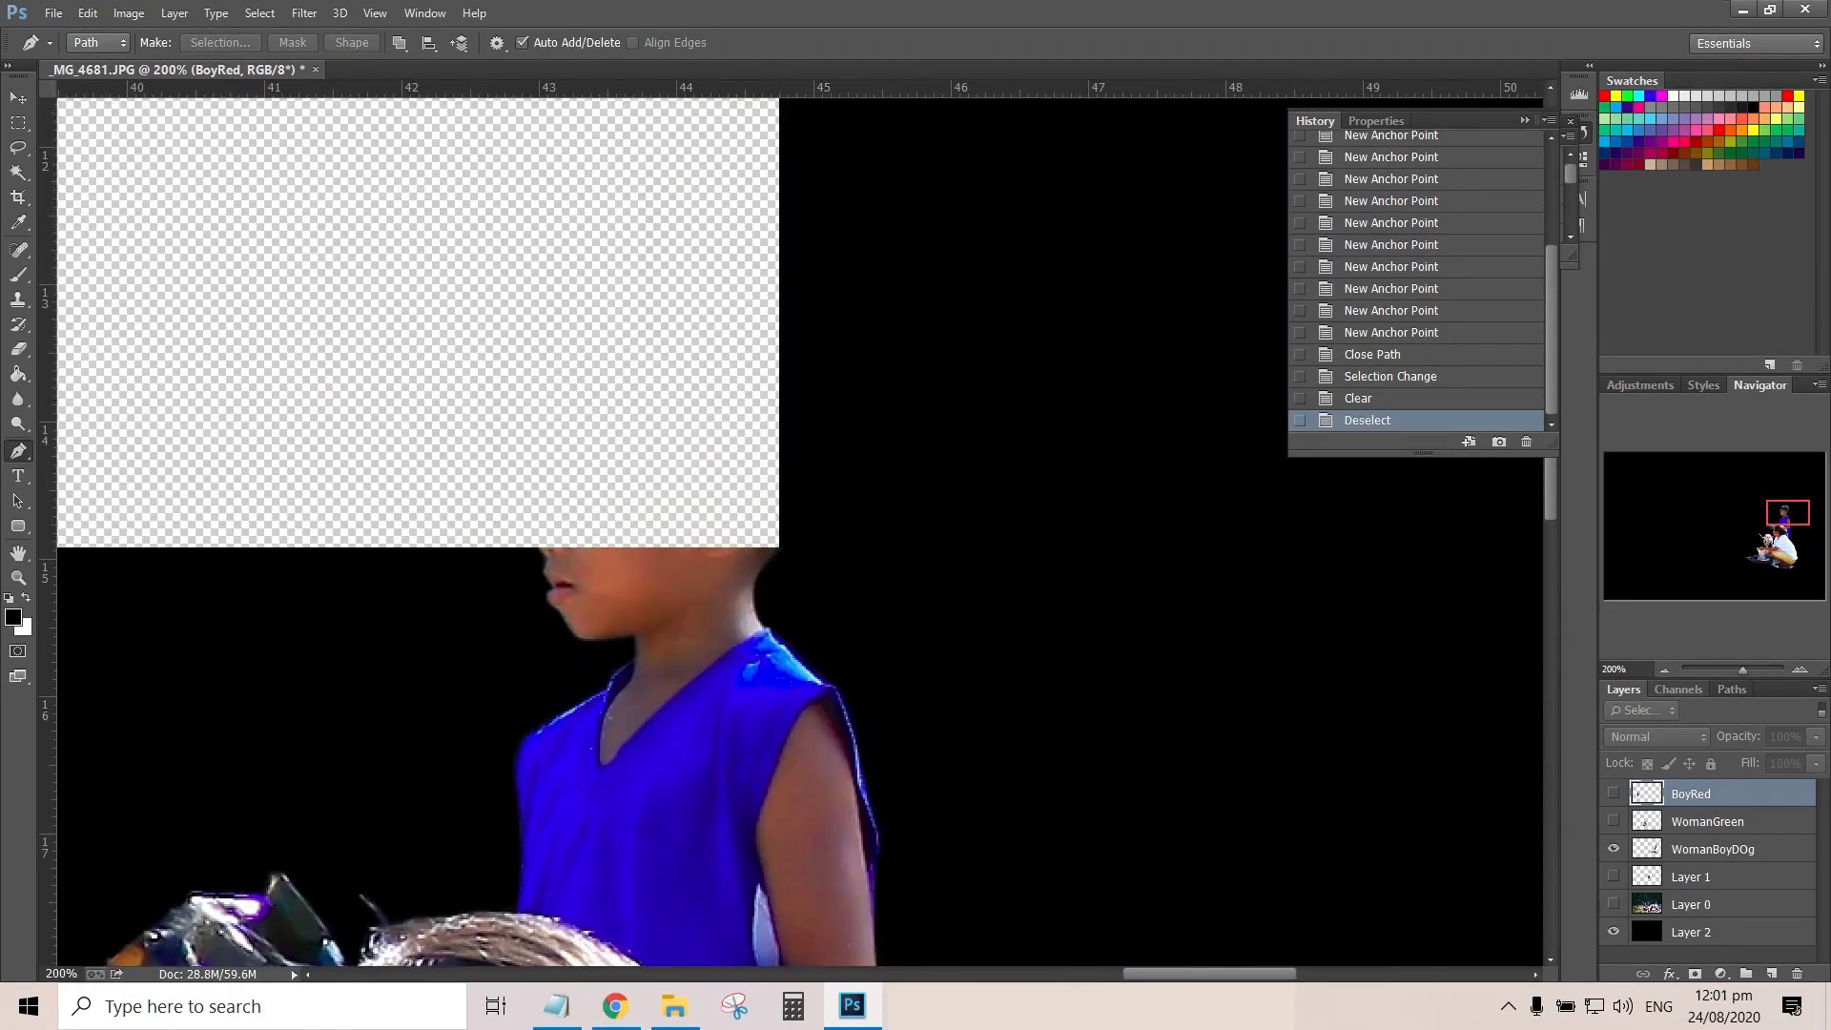
left_click_drag(1787, 512, 1775, 552)
left_click(1799, 669)
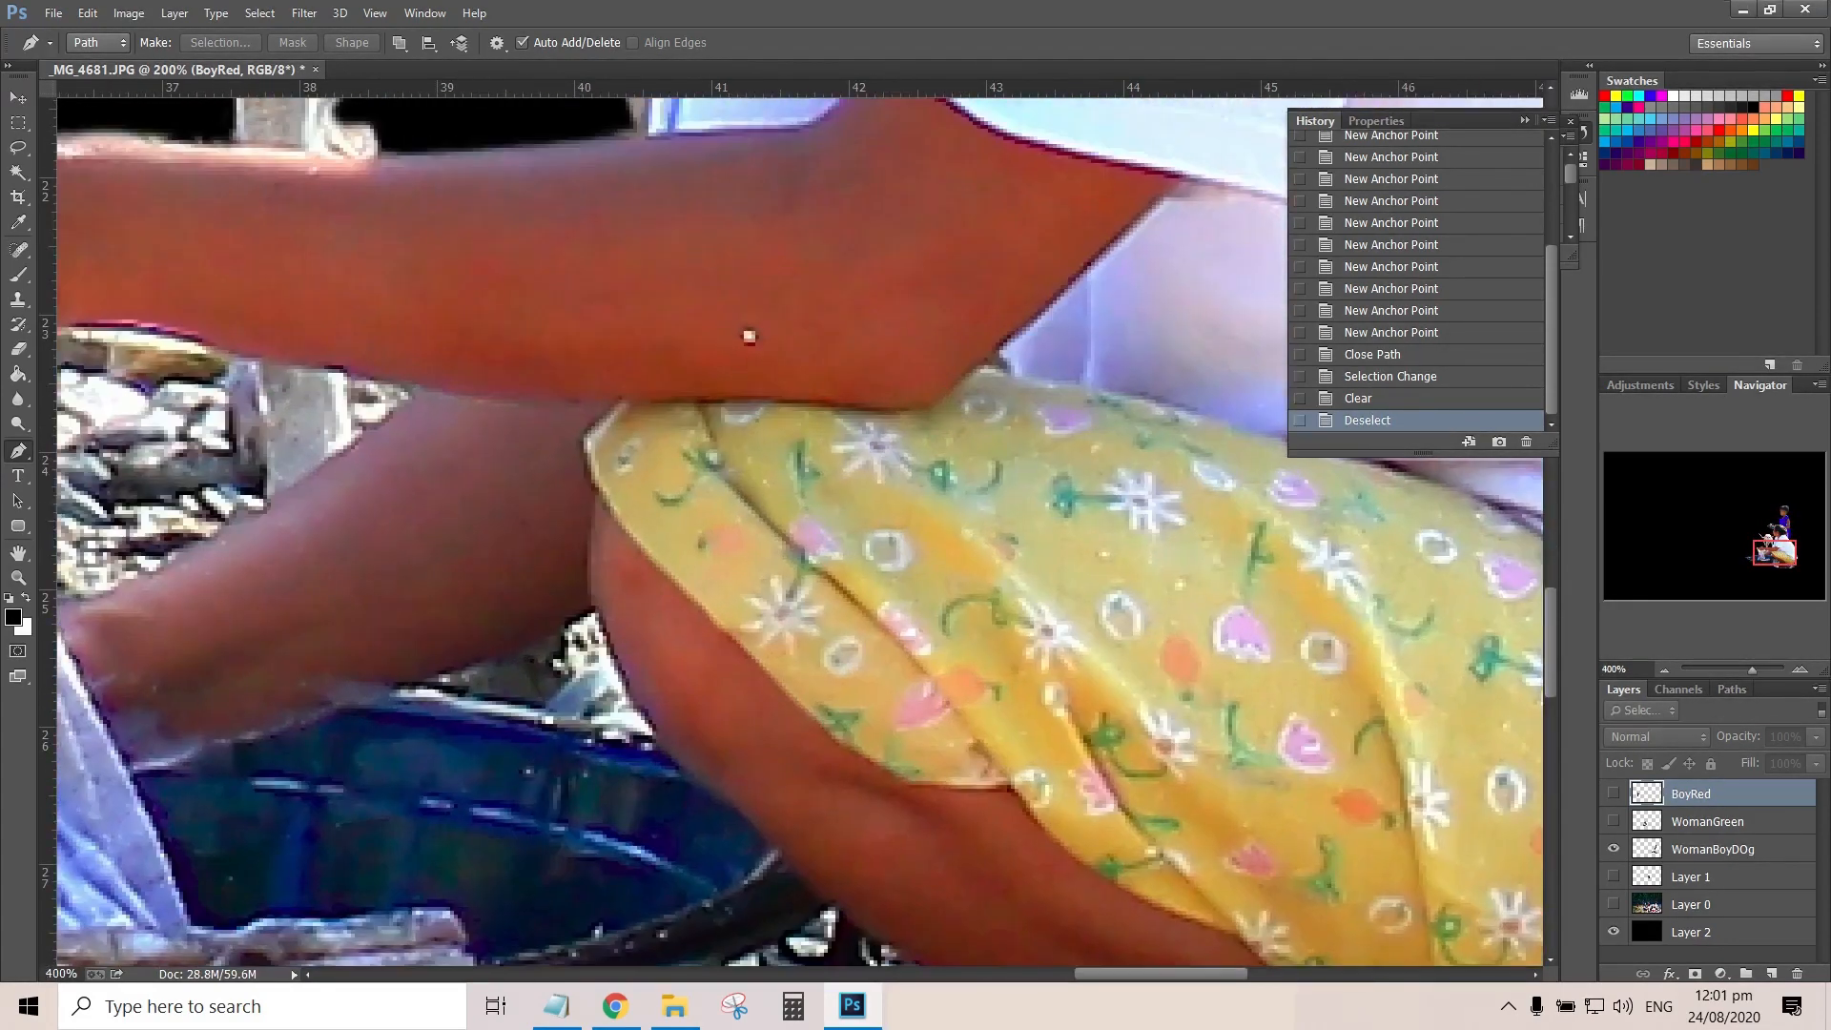
left_click(1763, 550)
Trace a closed Pen path around the stony background between the wrung cloth, the woman's two arms and the dog's leg
left_click(672, 496)
left_click(703, 570)
left_click(733, 680)
left_click(737, 702)
left_click(802, 717)
left_click(902, 667)
left_click(958, 637)
left_click(973, 576)
left_click(958, 486)
left_click(875, 462)
left_click(791, 456)
left_click(721, 474)
key("ctrl+z")
left_click(706, 482)
left_click(672, 497)
Make a selection with a 1-pixel feather from the path, clear the stones on the WomanBoyDOg layer, and deselect
right_click(795, 524)
left_click(882, 121)
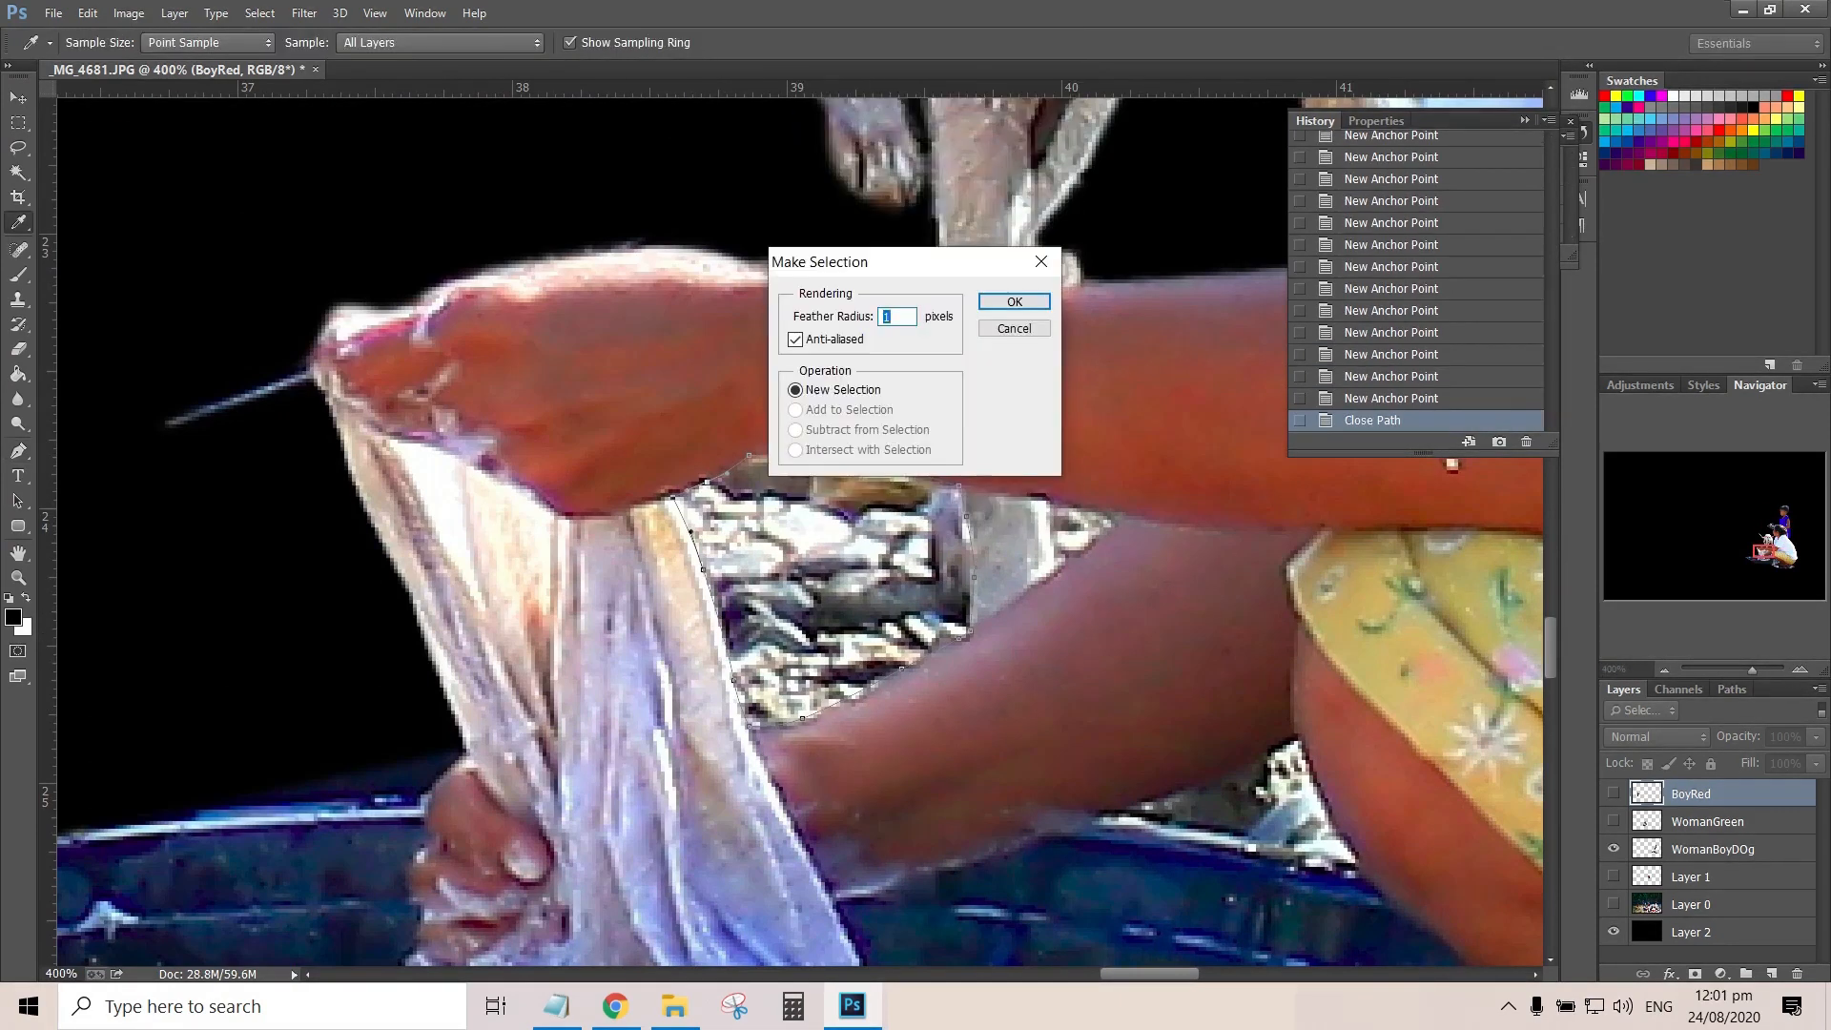
key("Return")
left_click(1712, 849)
key("Delete")
key("ctrl+d")
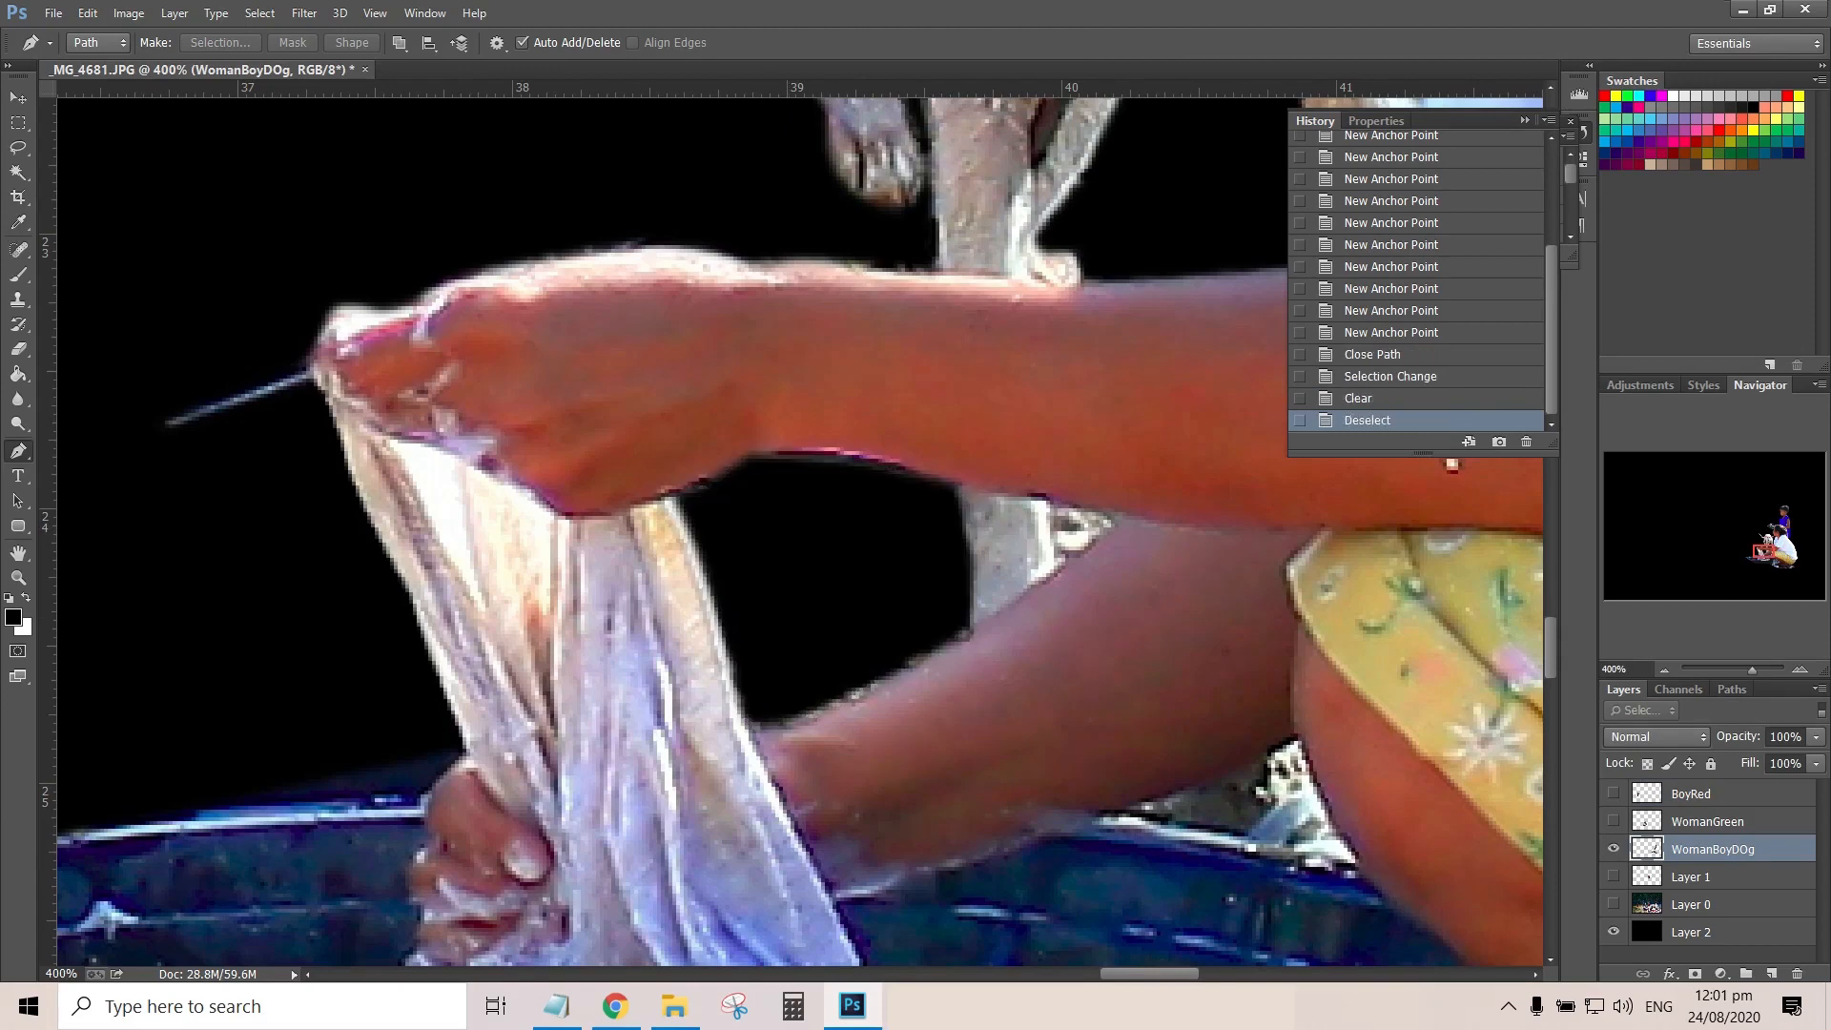
Trace the small background patch between the dog's leg and the crossing of the woman's arms with a closed Pen path
scroll(799, 530, "down", 5)
left_click_drag(1259, 209, 1196, 592)
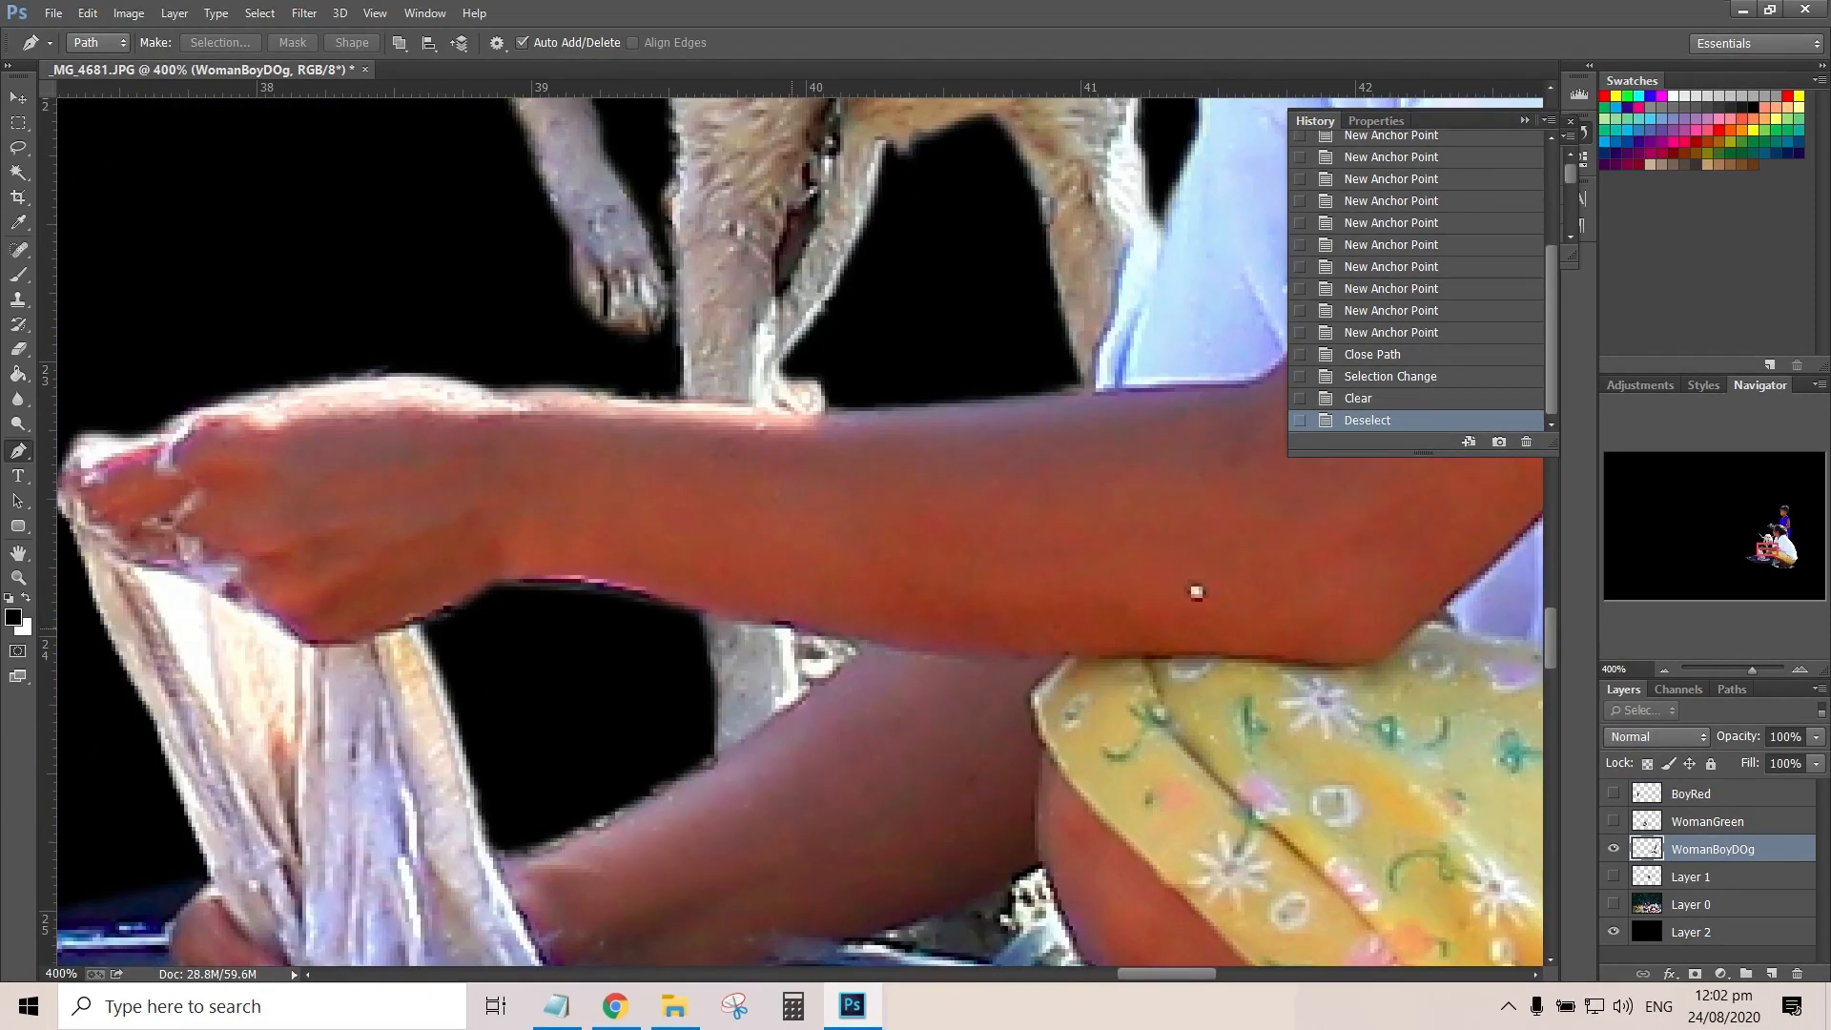
left_click(791, 629)
left_click(797, 678)
left_click(803, 699)
left_click(867, 646)
left_click(791, 628)
Convert the small patch's path to a selection, delete the background beside the dog's leg, and deselect
right_click(799, 657)
left_click(922, 245)
key("Return")
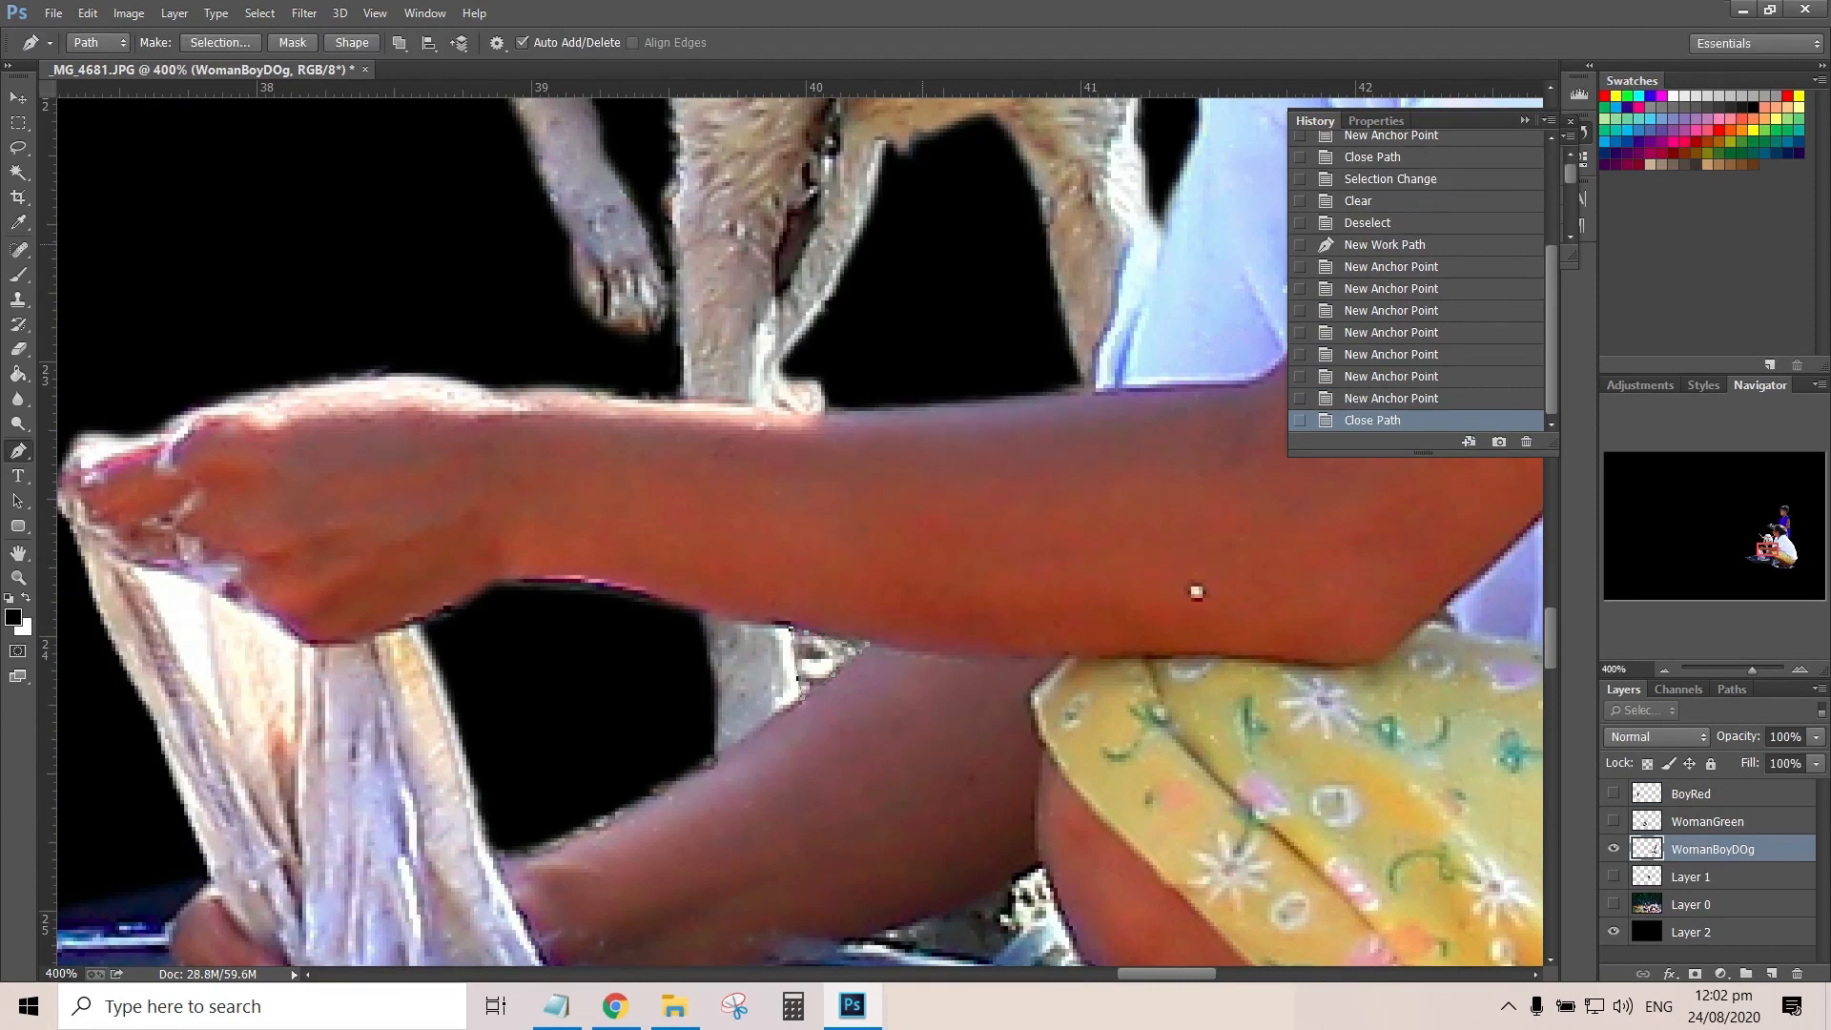
key("Delete")
key("ctrl+d")
Trace a closed Pen path around the background gap between the woman's lower arm, her knee and the basin rim
left_click_drag(1196, 592, 685, 144)
left_click(685, 144)
left_click(440, 464)
left_click(489, 440)
left_click(531, 418)
left_click(559, 482)
left_click(592, 547)
left_click(607, 571)
left_click(512, 544)
left_click(417, 521)
left_click(351, 490)
Turn the path by the knee into a selection, clear the background above the basin rim, and deselect
right_click(473, 483)
left_click(526, 576)
key("Return")
key("Delete")
key("ctrl+d")
Check the WomanBoyDOg cutout against black for leftover background, from the dog down to the woman's feet
key("ctrl+0")
key("ctrl+1")
left_click_drag(1239, 649, 429, 506)
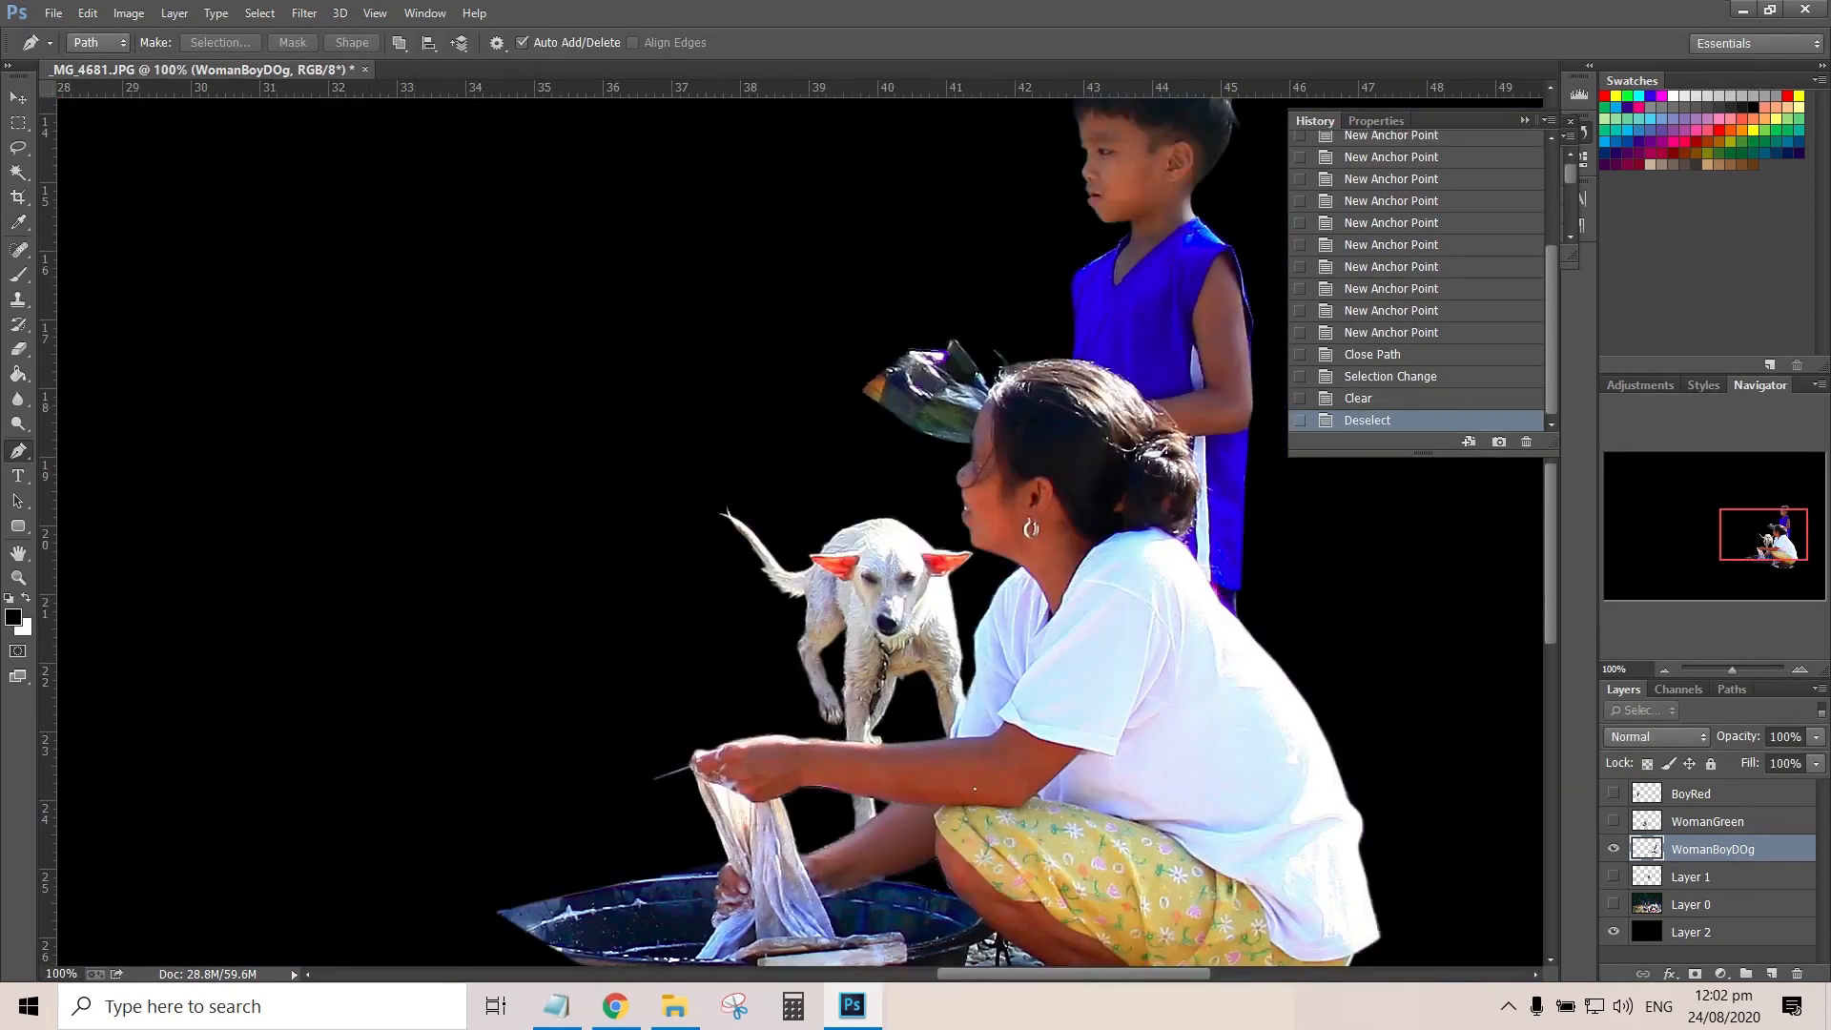
left_click_drag(974, 788, 910, 454)
left_click_drag(789, 535, 885, 536)
left_click_drag(1334, 715, 380, 406)
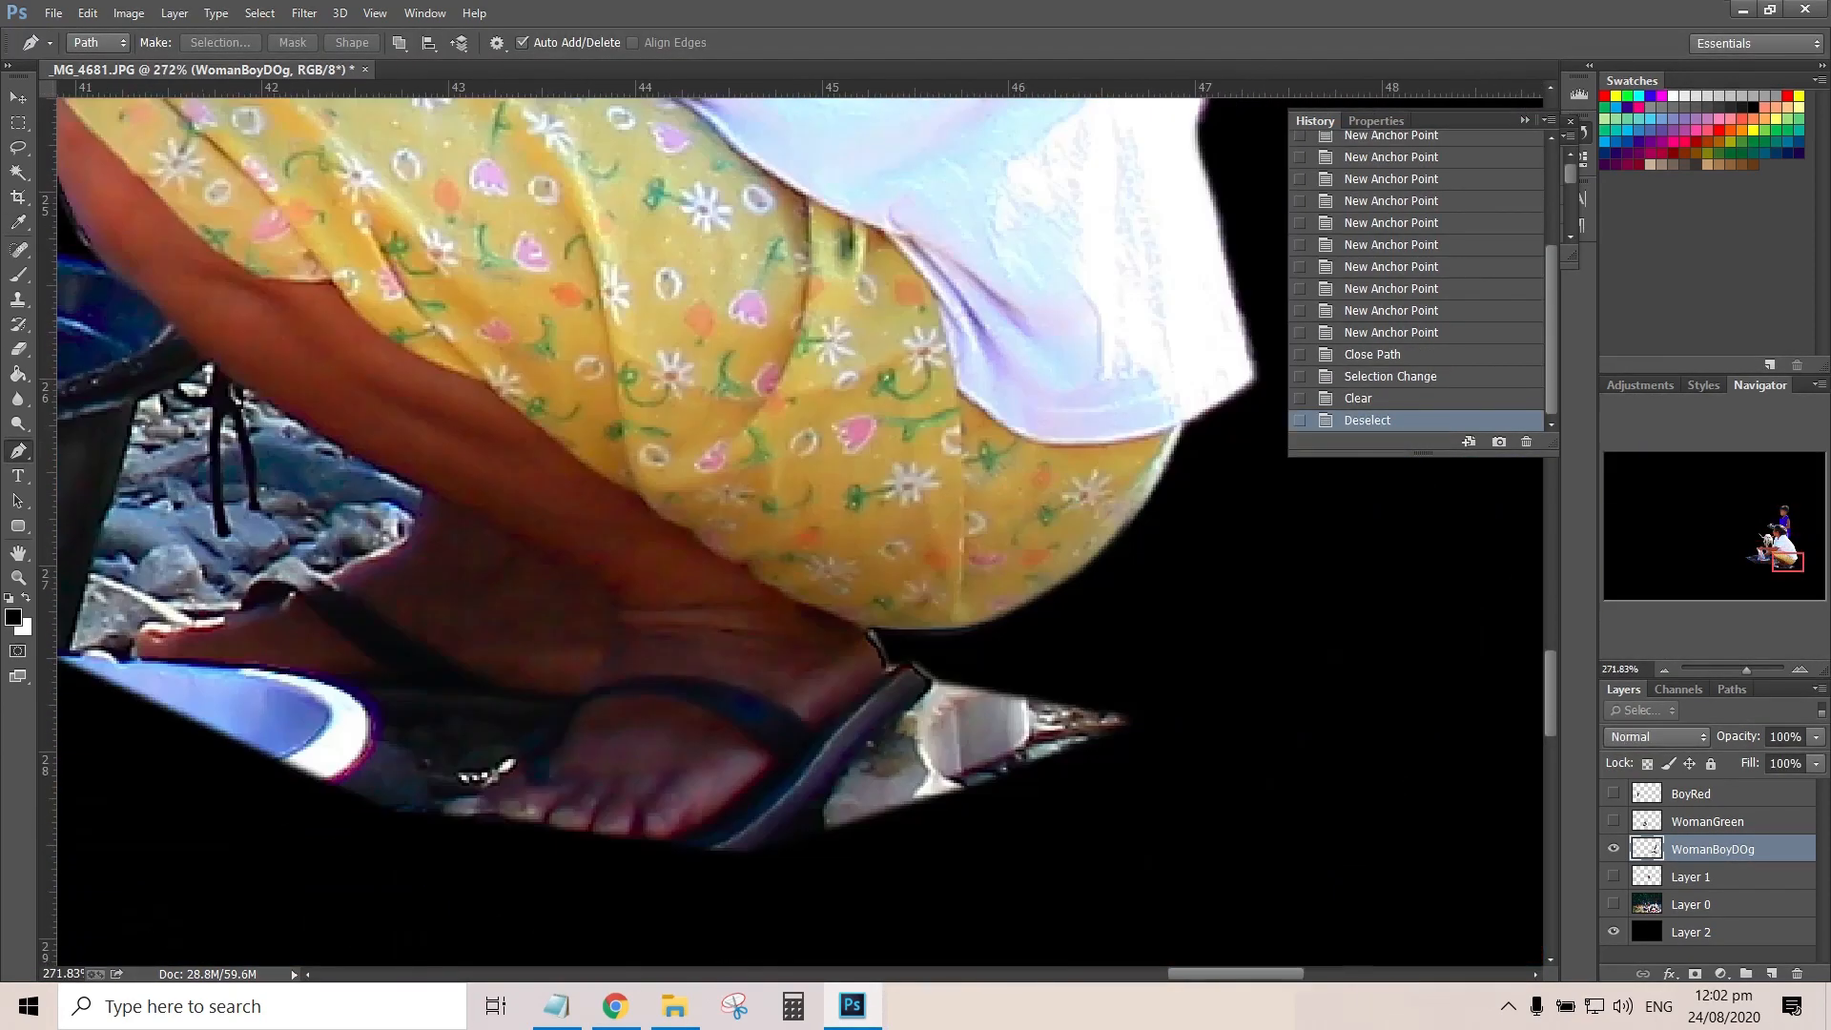
Trace a closed Pen path around the leftover stones behind the woman's sandal, below the hem of her skirt
left_click(939, 668)
left_click_drag(928, 689, 913, 705)
left_click_drag(873, 733, 854, 752)
left_click(763, 888)
left_click(1084, 857)
left_click(1266, 781)
left_click(1262, 649)
left_click(939, 668)
Turn the path behind the sandal into a selection, delete the stones inside it, and deselect
right_click(1067, 681)
left_click(1144, 278)
left_click(1012, 298)
key("Delete")
key("ctrl+d")
Trace a closed Pen path around the stony background gap between the black basin, the woman's foot and her shin
scroll(986, 336, "left", 3)
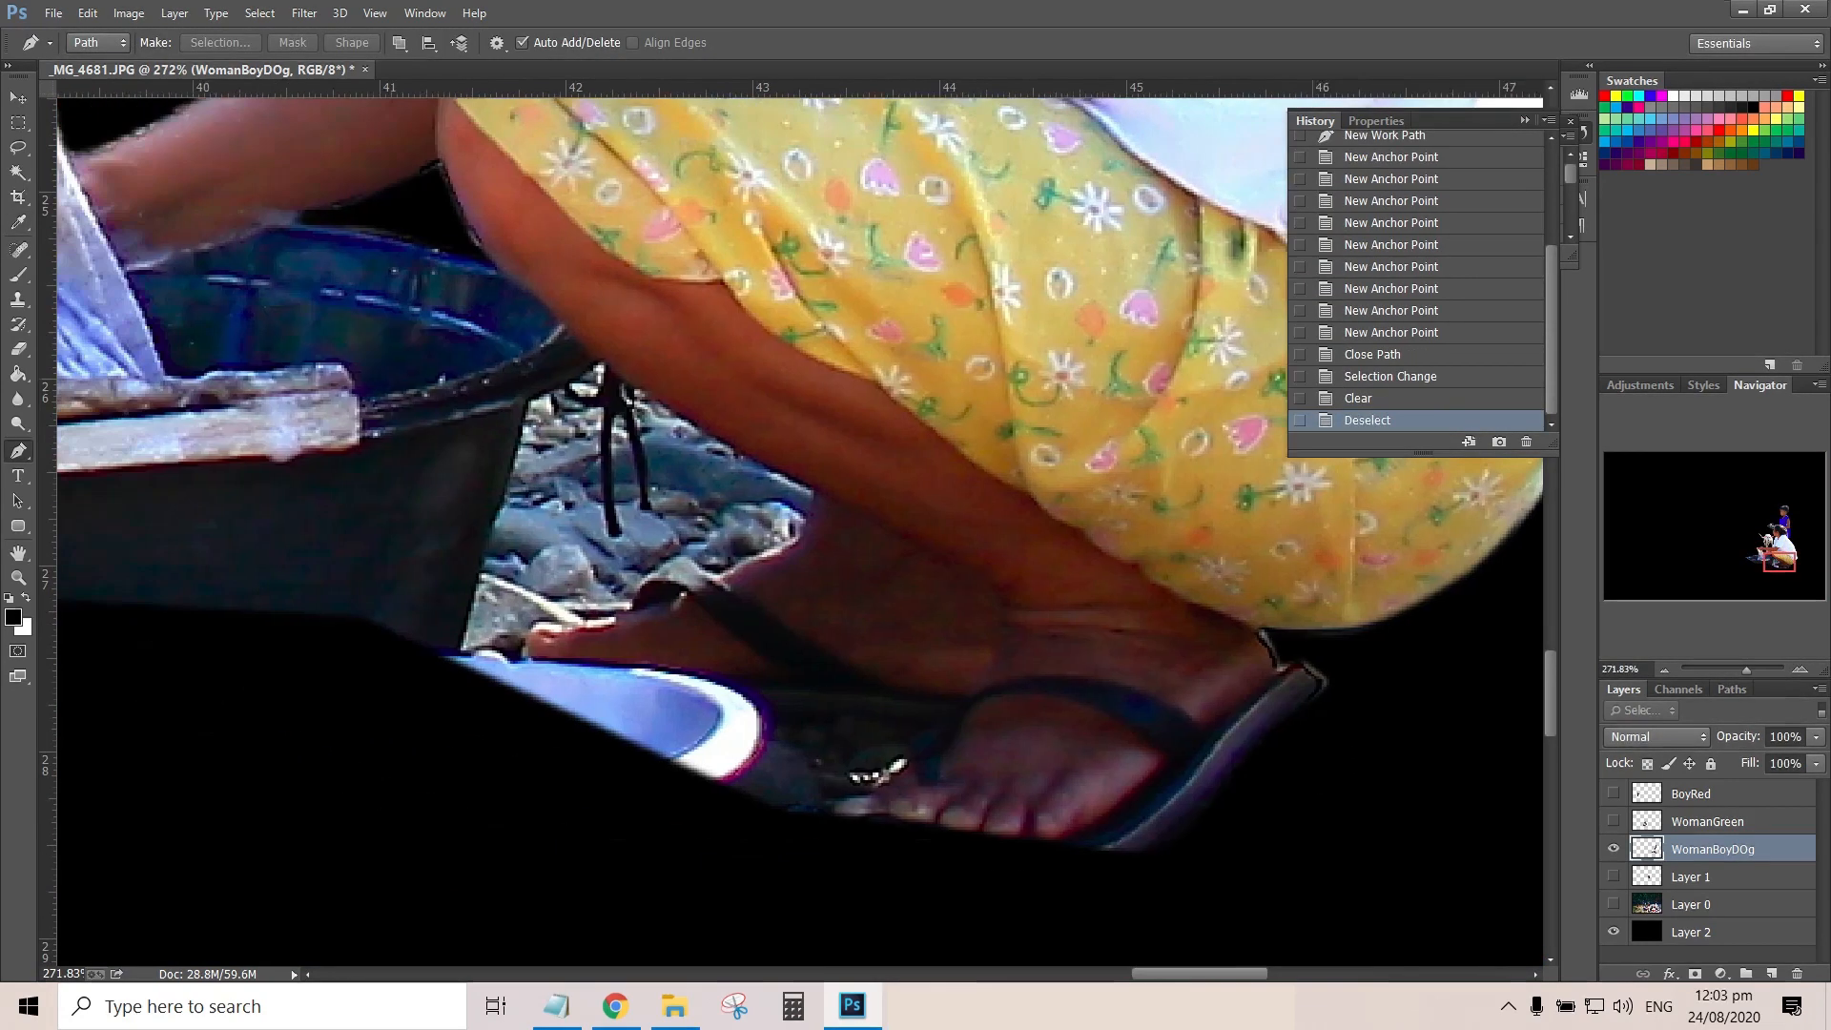
left_click(505, 494)
left_click(504, 495)
left_click(474, 578)
left_click(462, 647)
left_click(492, 647)
left_click(518, 650)
left_click(533, 620)
left_click(580, 618)
left_click(626, 614)
left_click(710, 569)
left_click(719, 571)
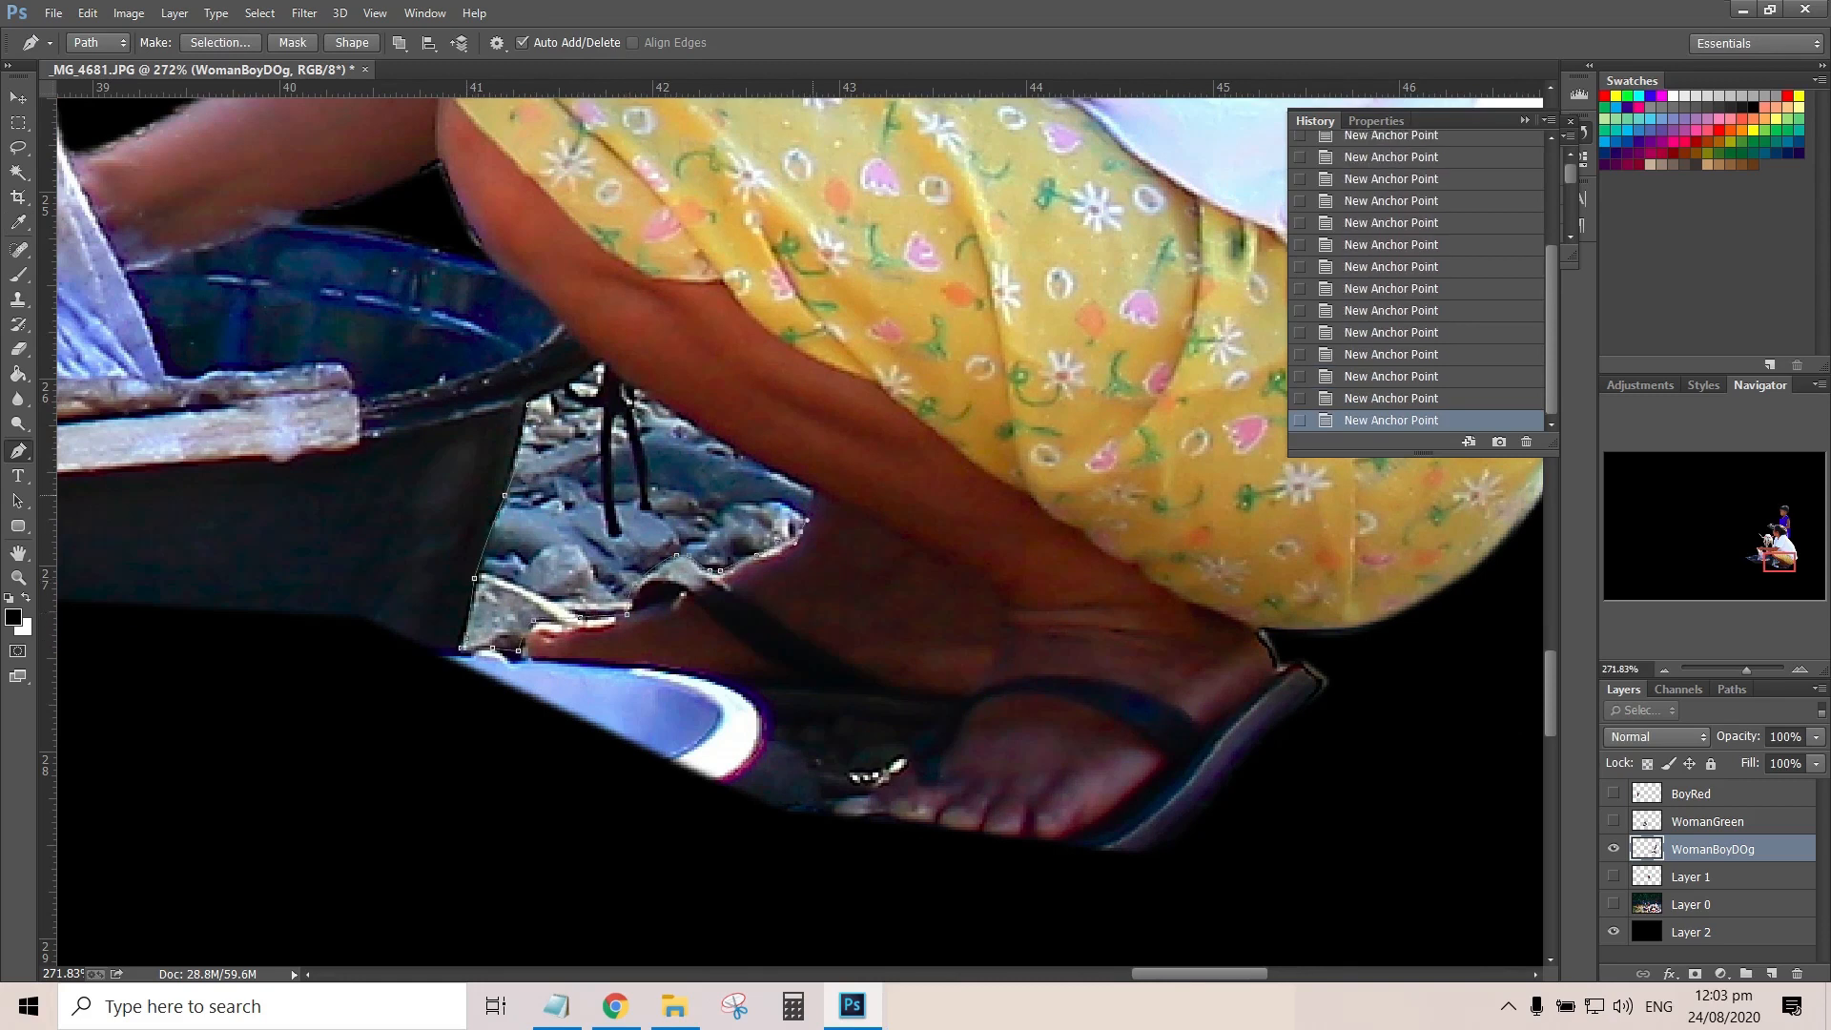
left_click(530, 404)
Convert the path between basin and leg to a selection, clear the stones, and deselect
right_click(580, 441)
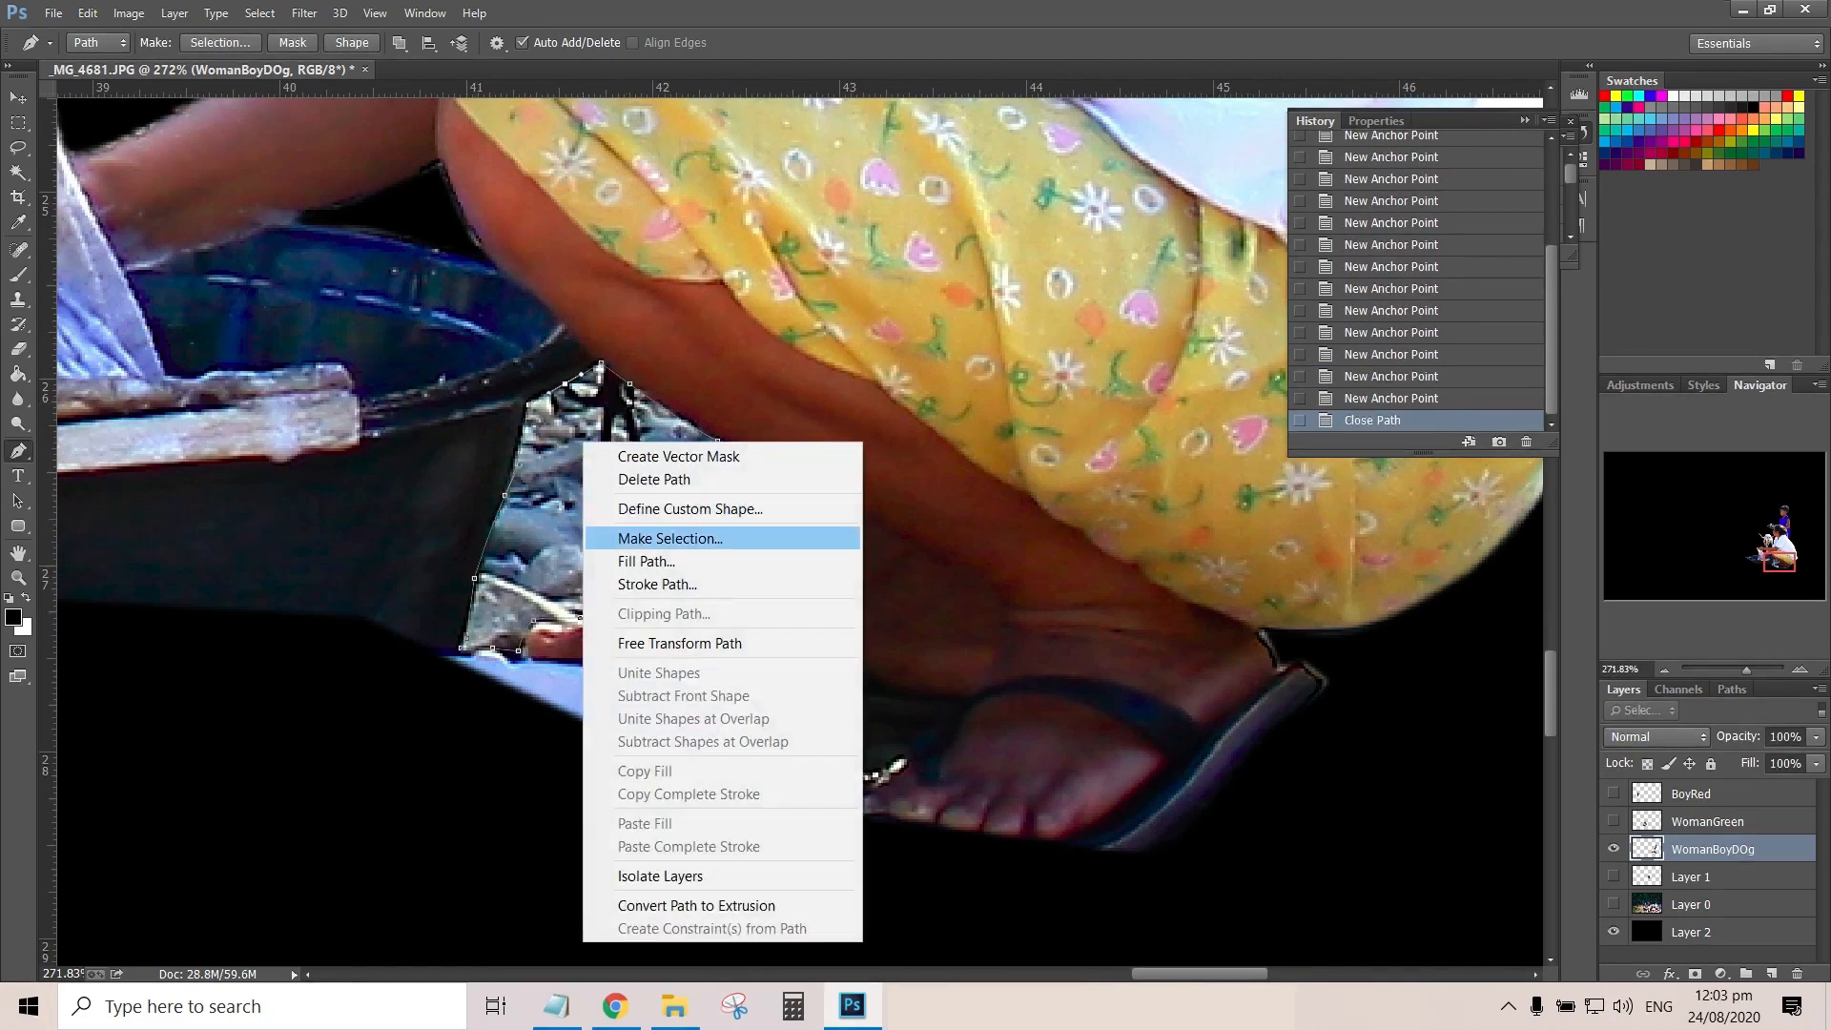
left_click(683, 537)
key("Return")
key("Delete")
key("ctrl+d")
Show the BoyRed, WomanGreen and Layer 1 cutouts over the black backdrop and rename Layer 1 to BoyBlack
key("ctrl+0")
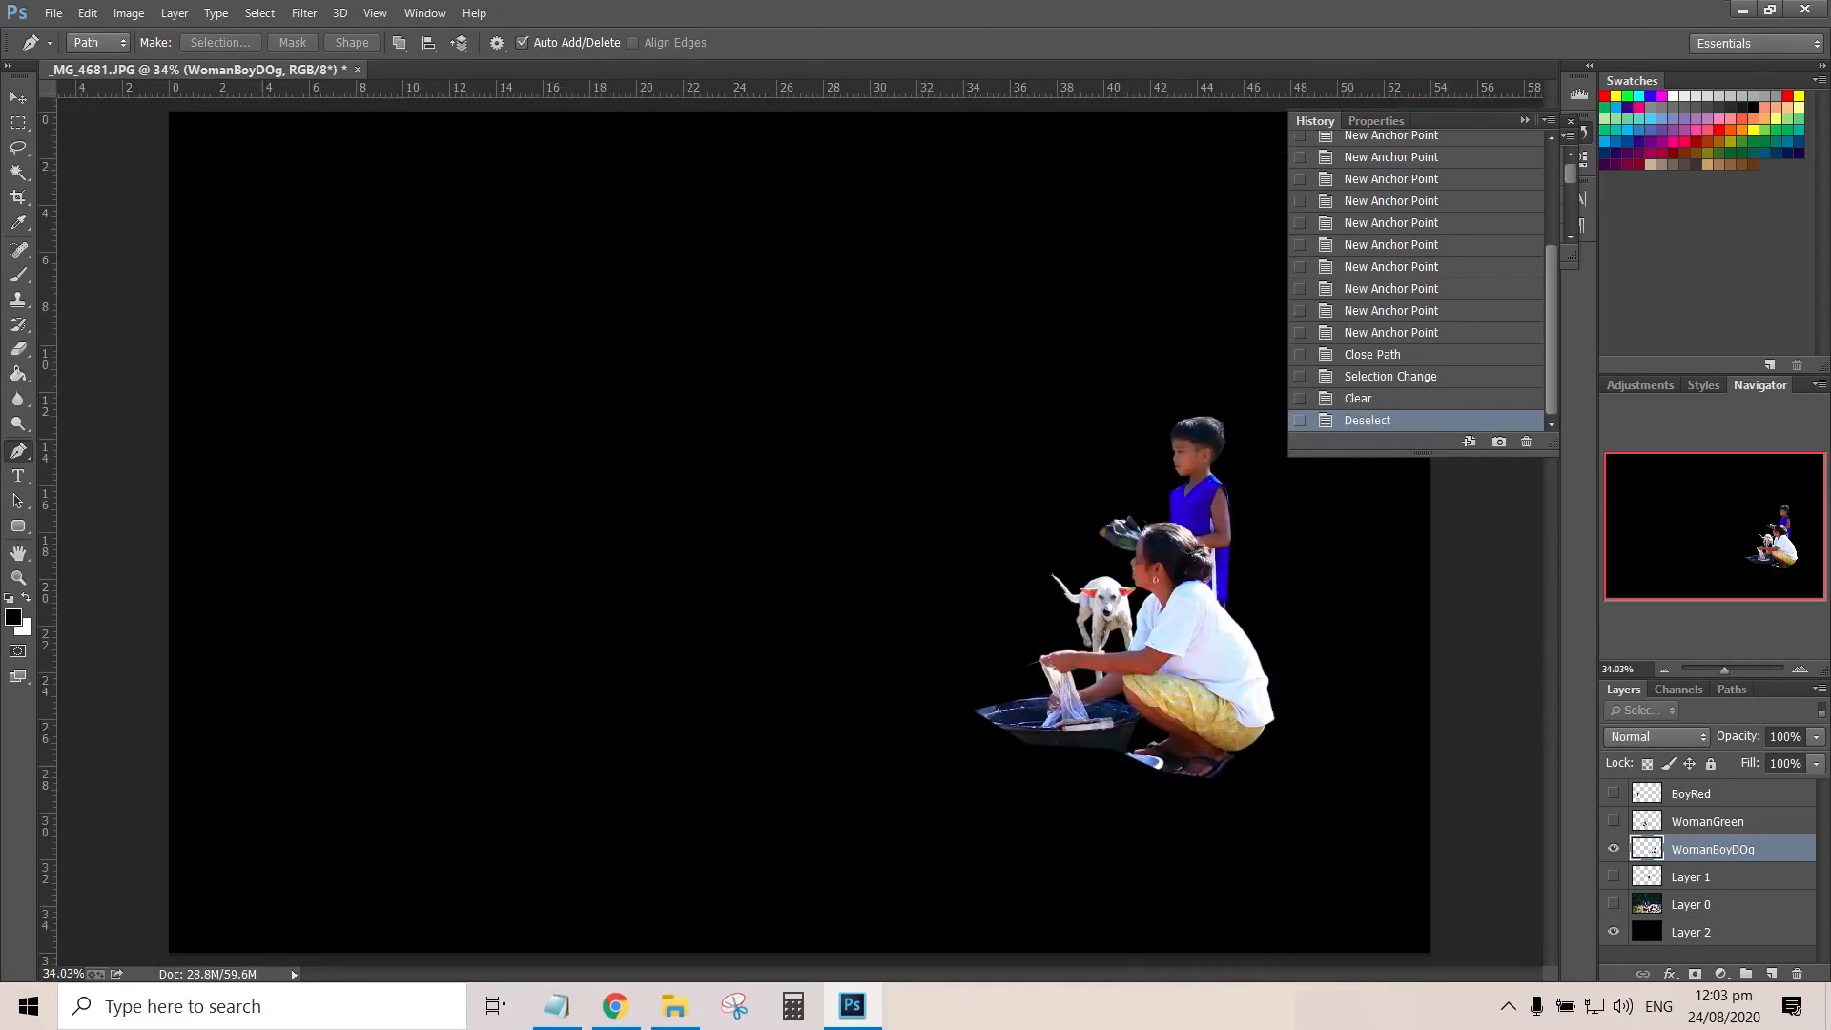
left_click(1613, 821)
left_click(1613, 793)
left_click(1614, 876)
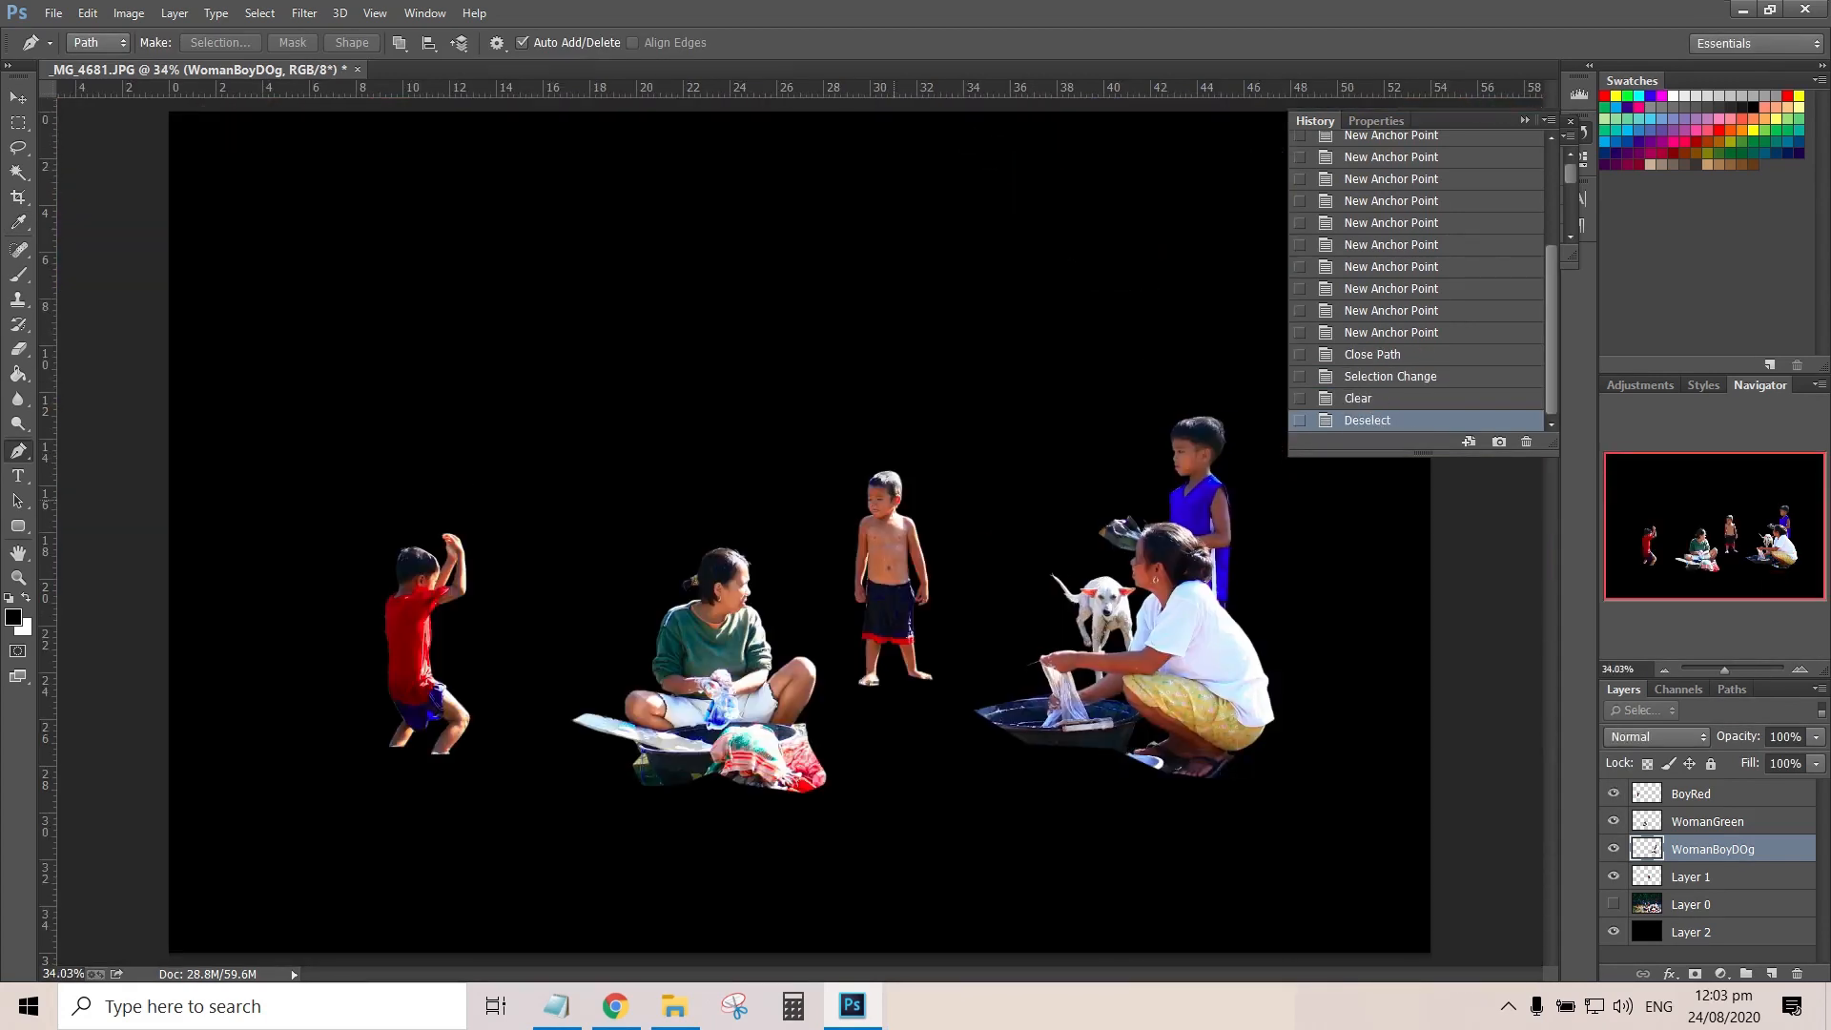
left_click(1692, 877)
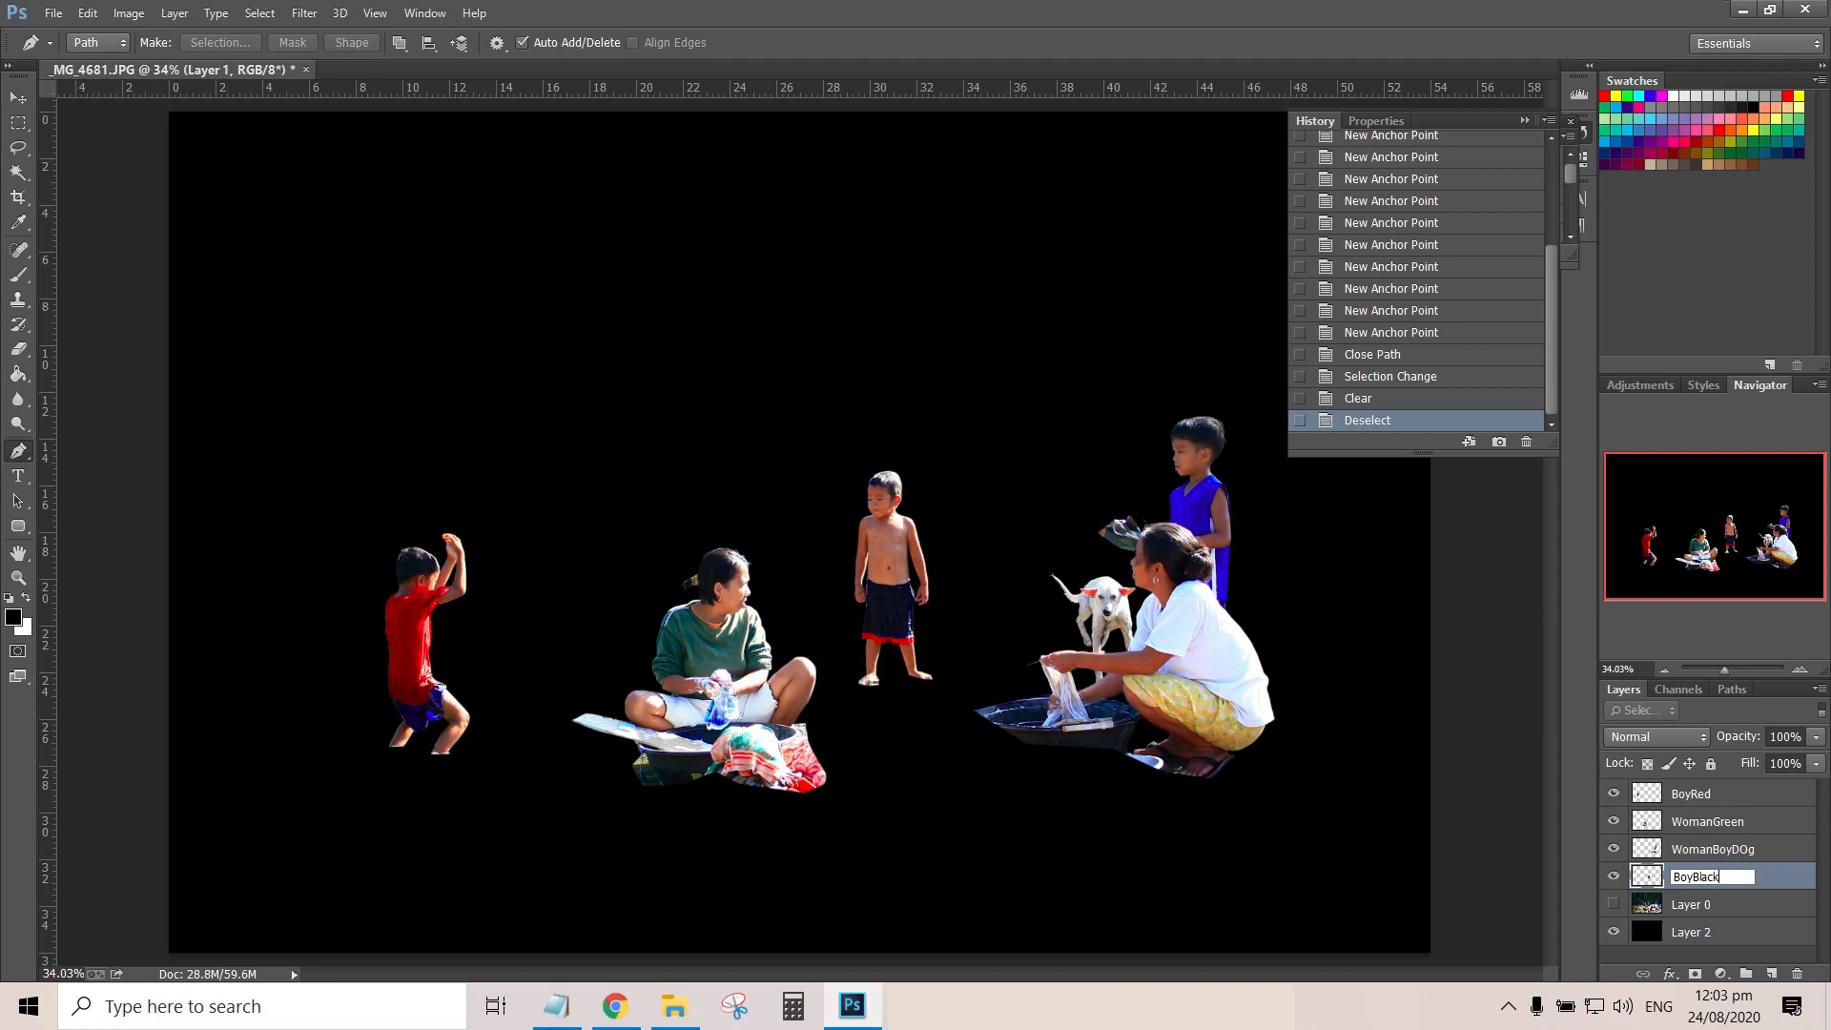
type("BoyBlack")
key("Return")
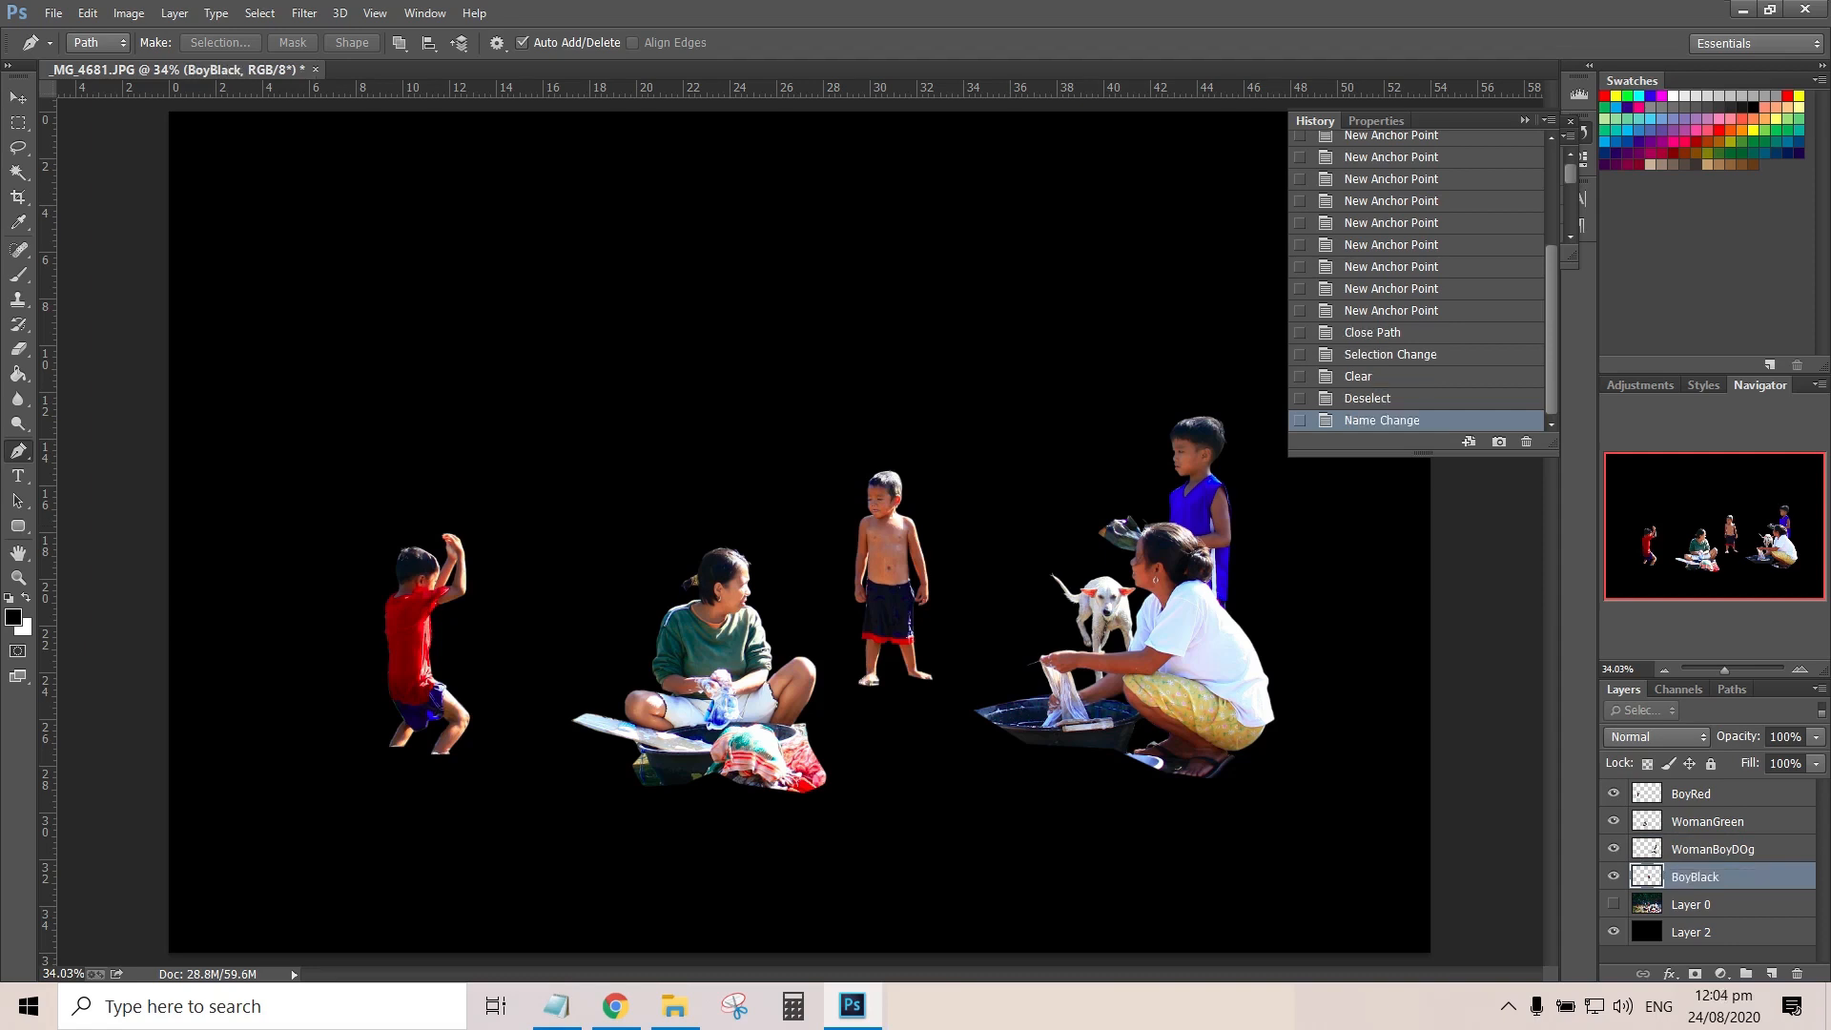
Lasso loosely around the boy in red and the water splash and copy that area of Layer 0 to a new layer
left_click(1613, 903)
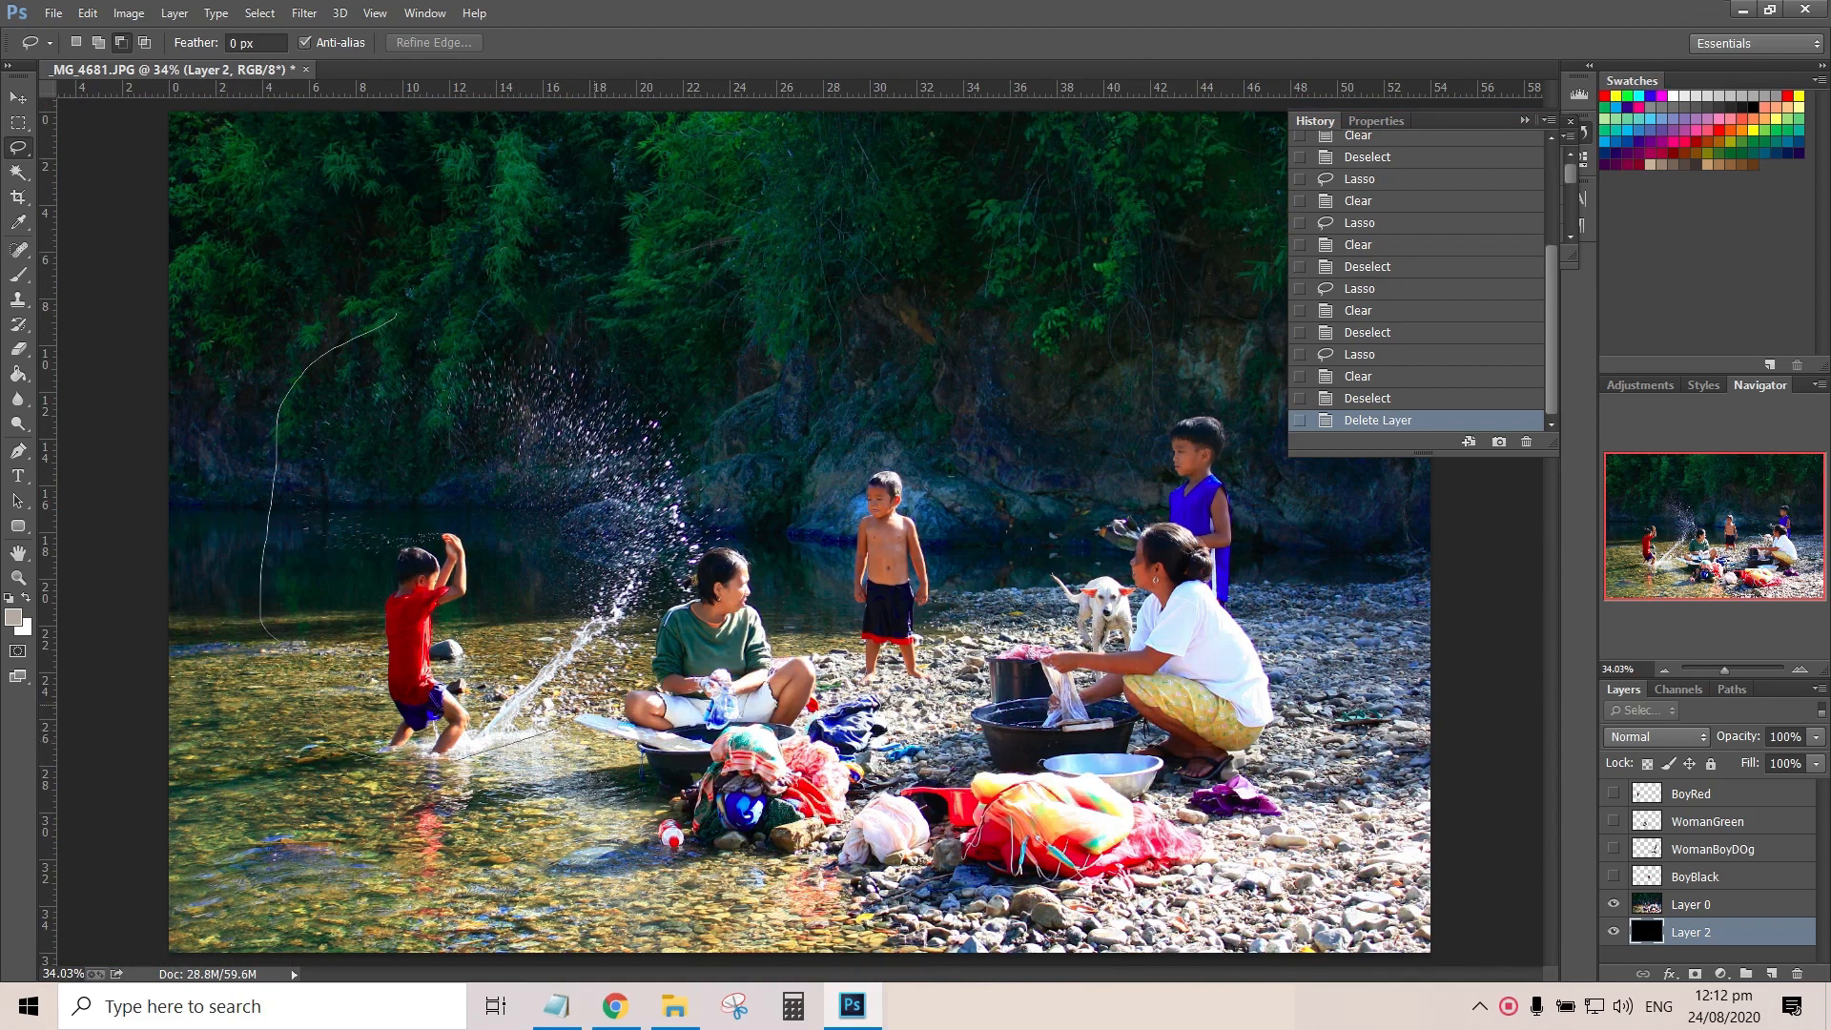
left_click_drag(396, 314, 416, 308)
left_click(1693, 904)
key("ctrl+j")
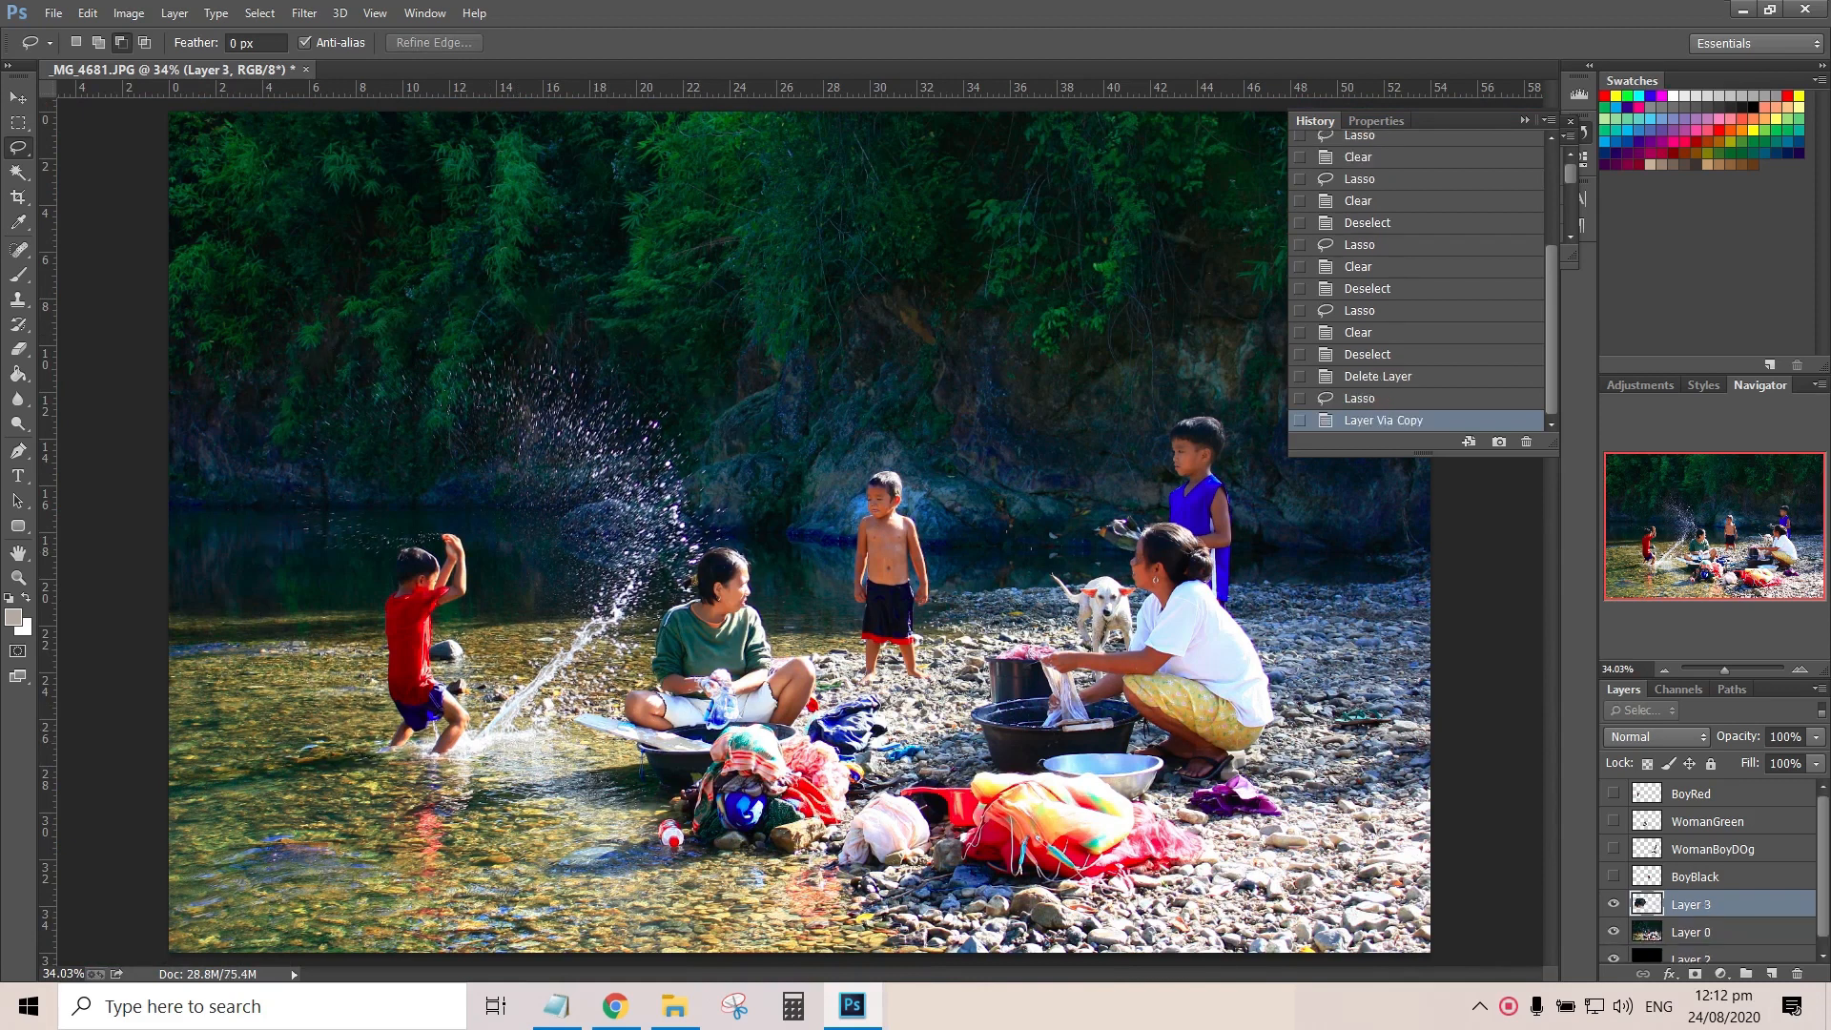
Name the copied layer WaterSplash and hide Layer 0
type("WaterSplash")
key("Return")
left_click(1613, 931)
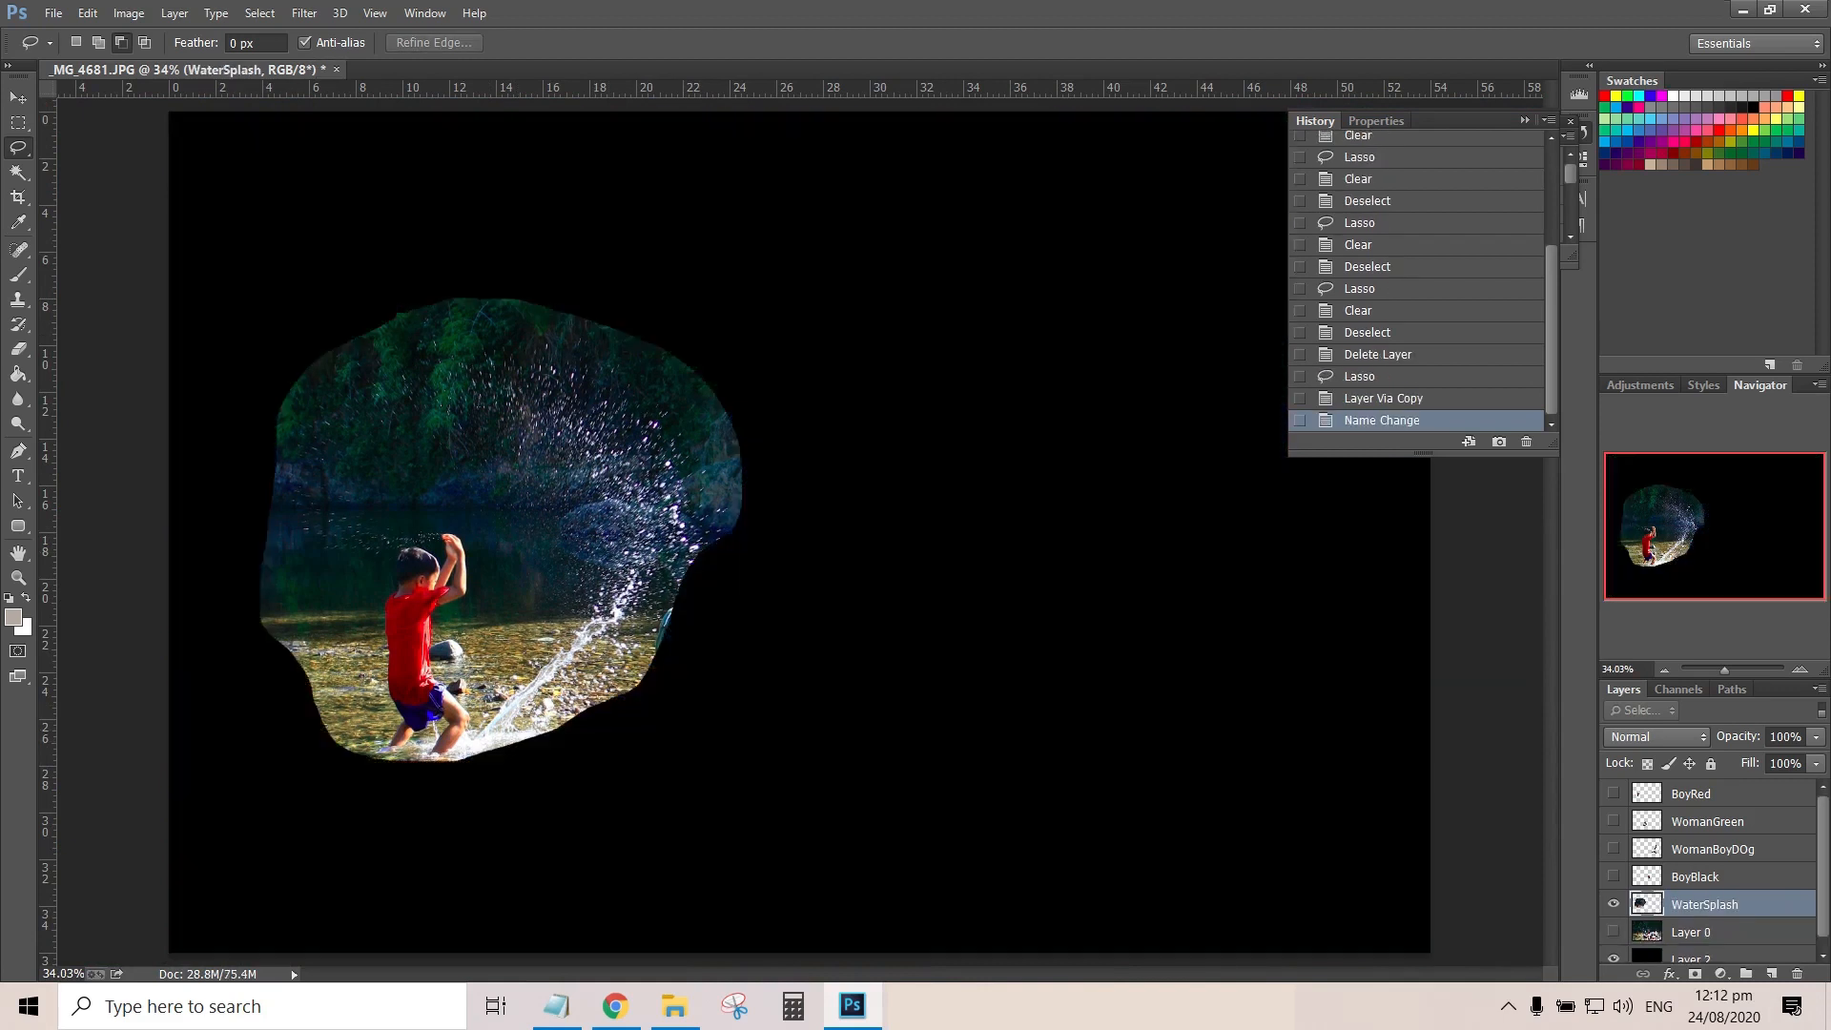
Select the white droplets on WaterSplash with Color Range, sampling a bright drop at fuzziness 142
left_click_drag(1724, 670, 1737, 670)
left_click_drag(1715, 527, 1692, 520)
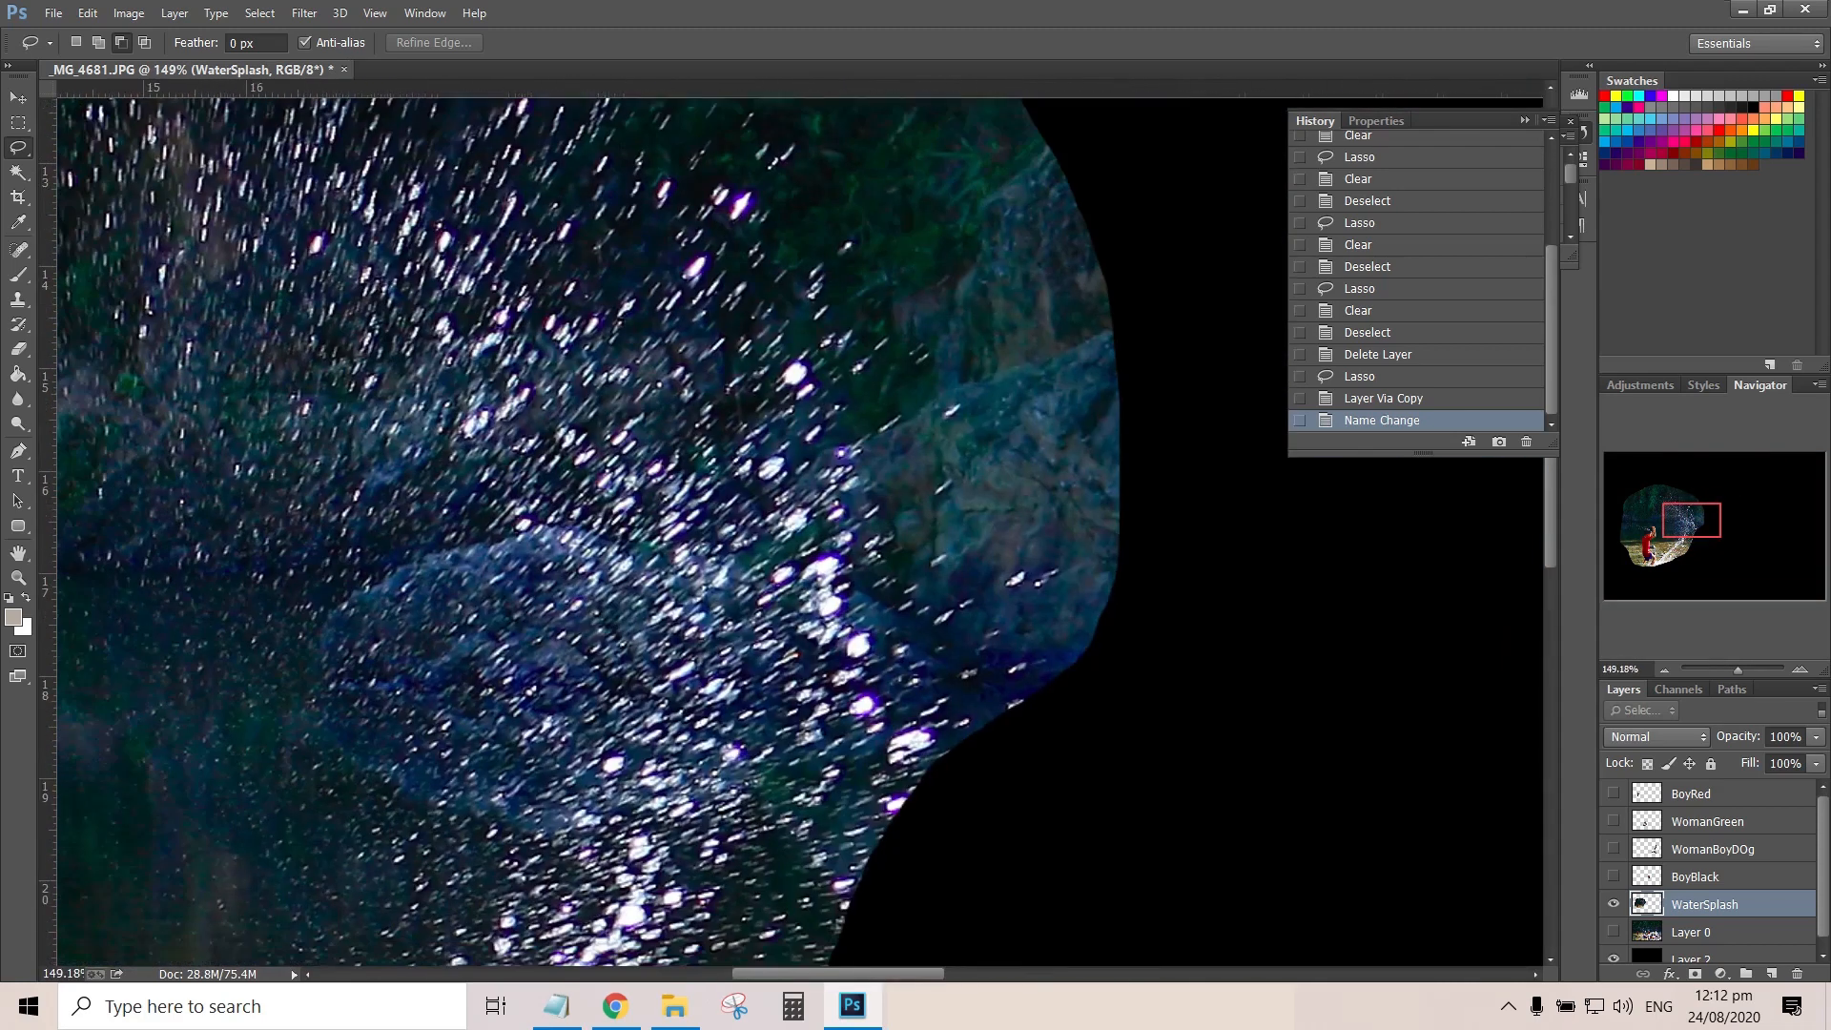
left_click_drag(1737, 670, 1742, 670)
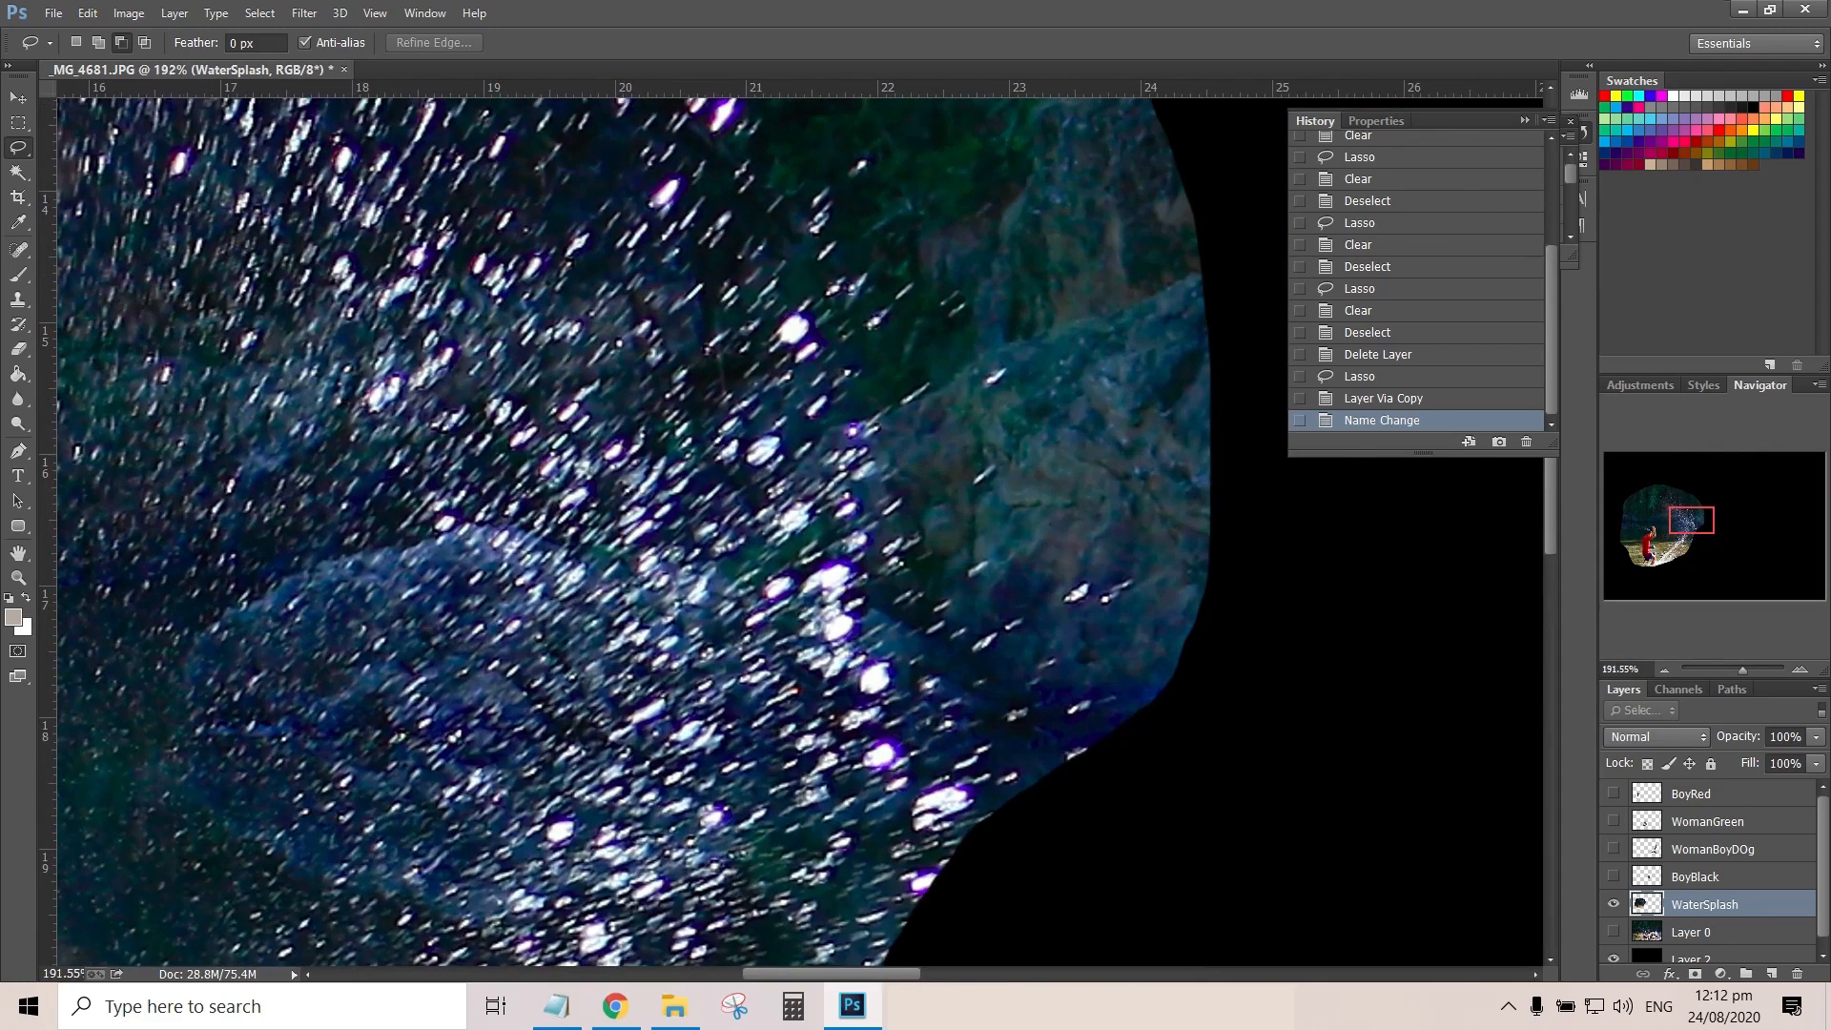
left_click(259, 14)
left_click(286, 240)
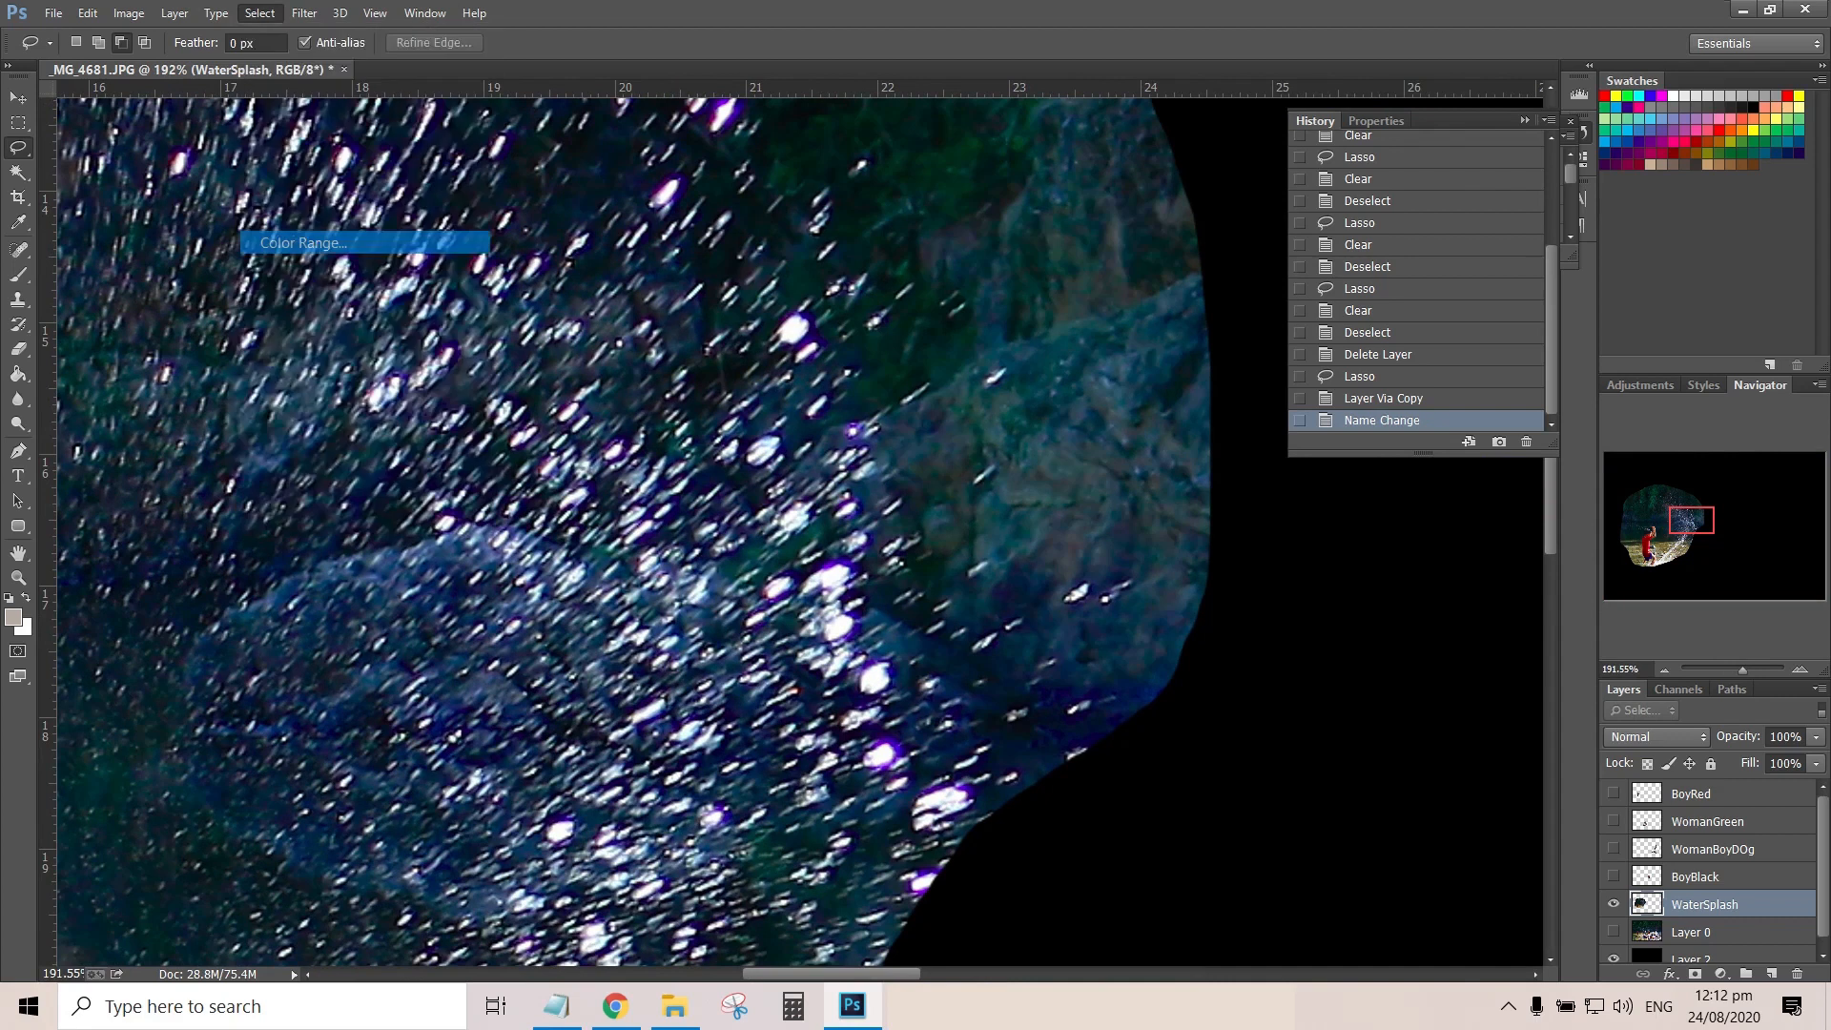
left_click_drag(930, 178, 1221, 194)
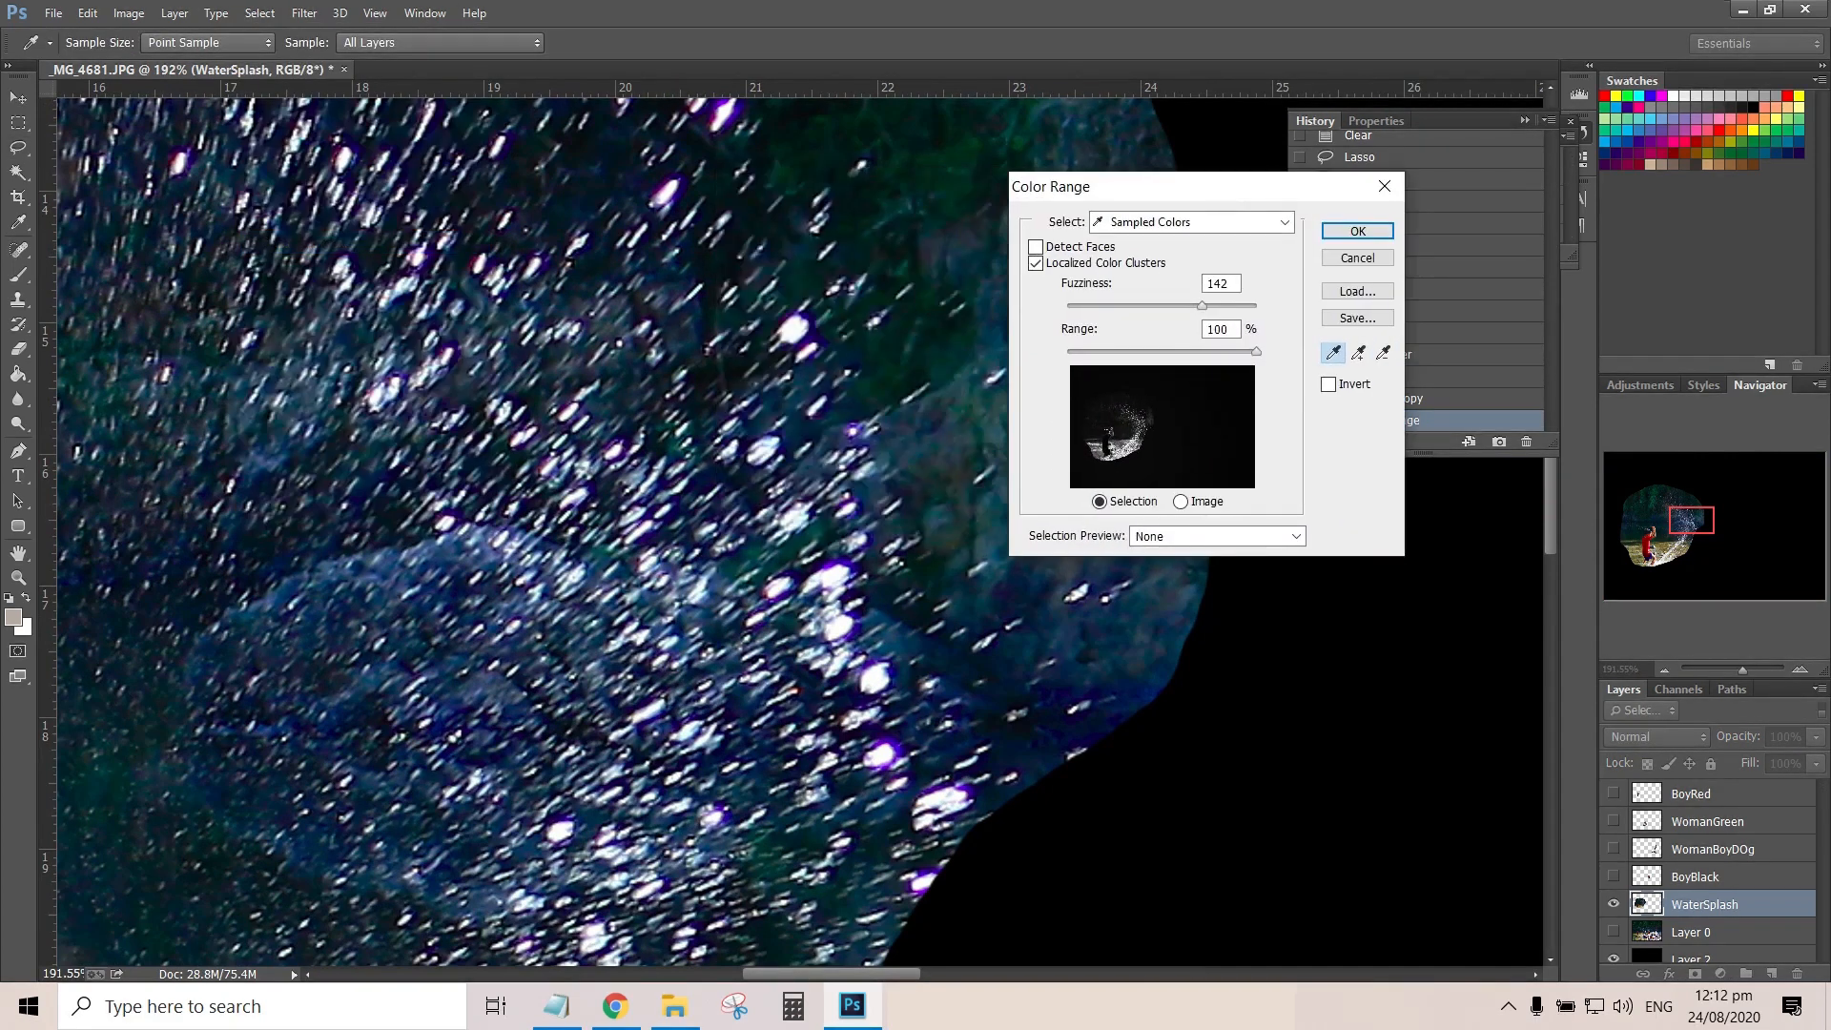
left_click(793, 330)
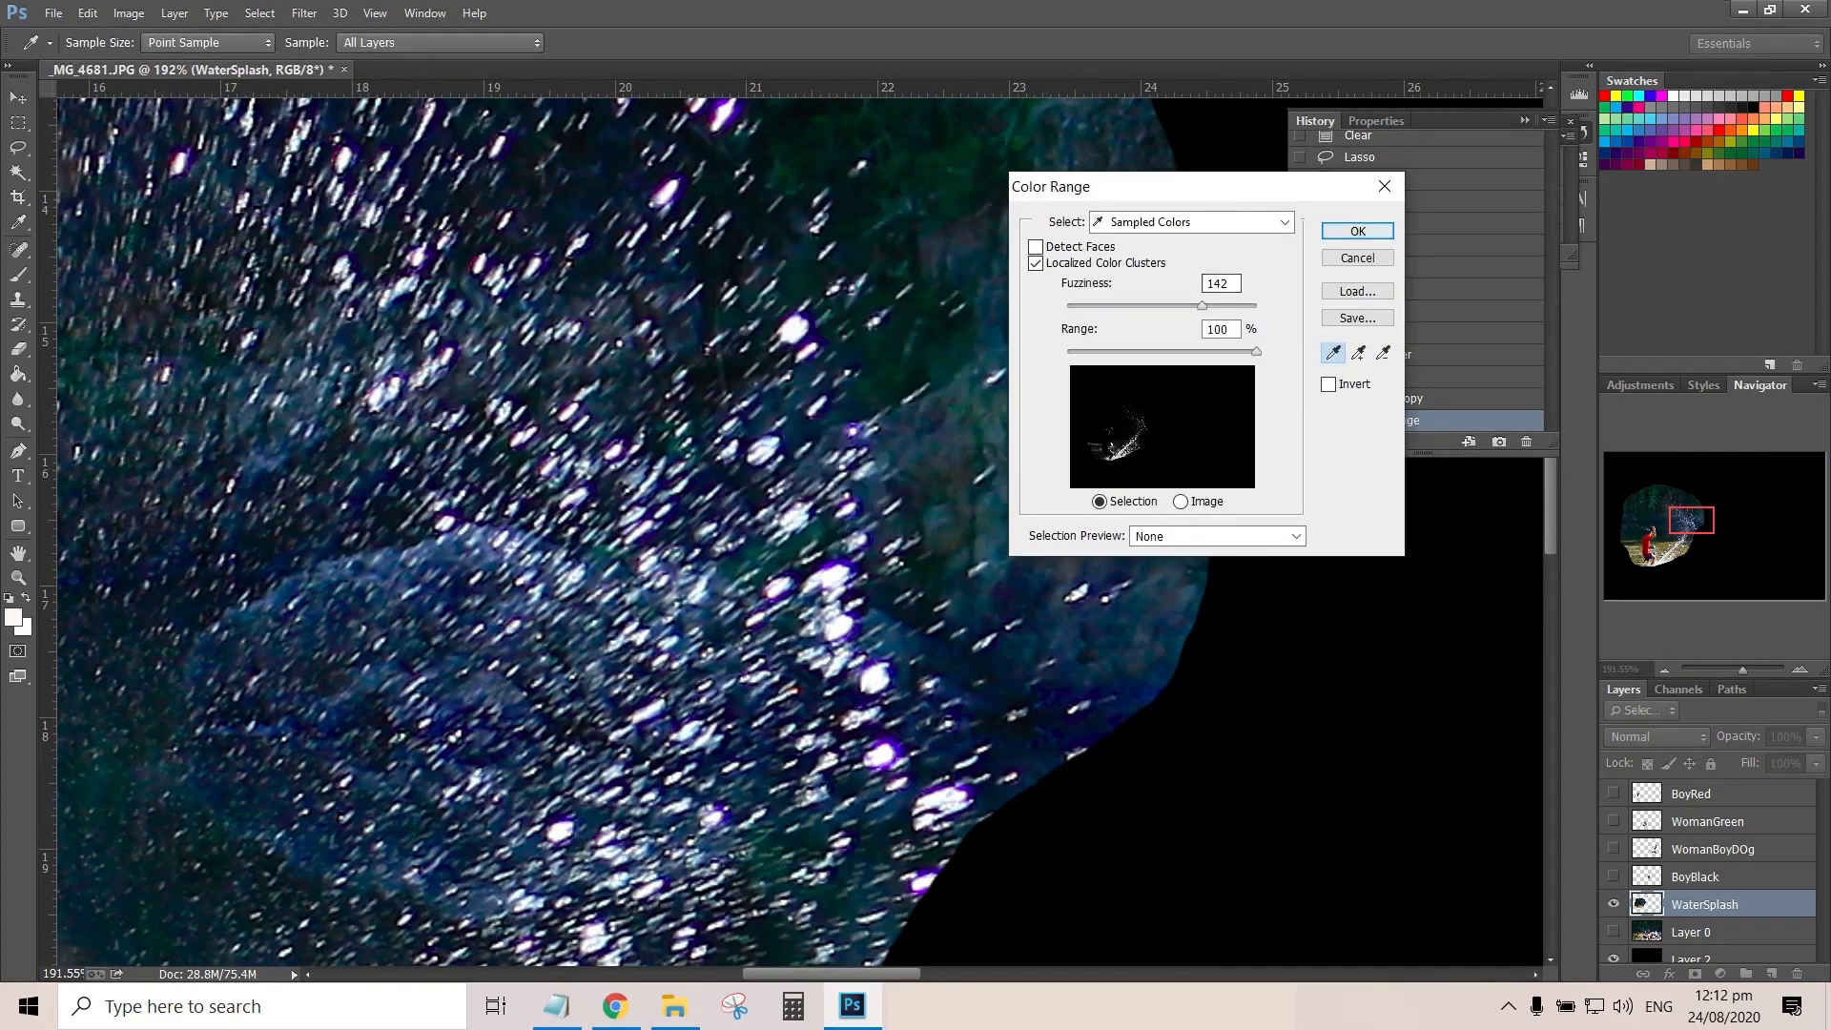
left_click(1358, 231)
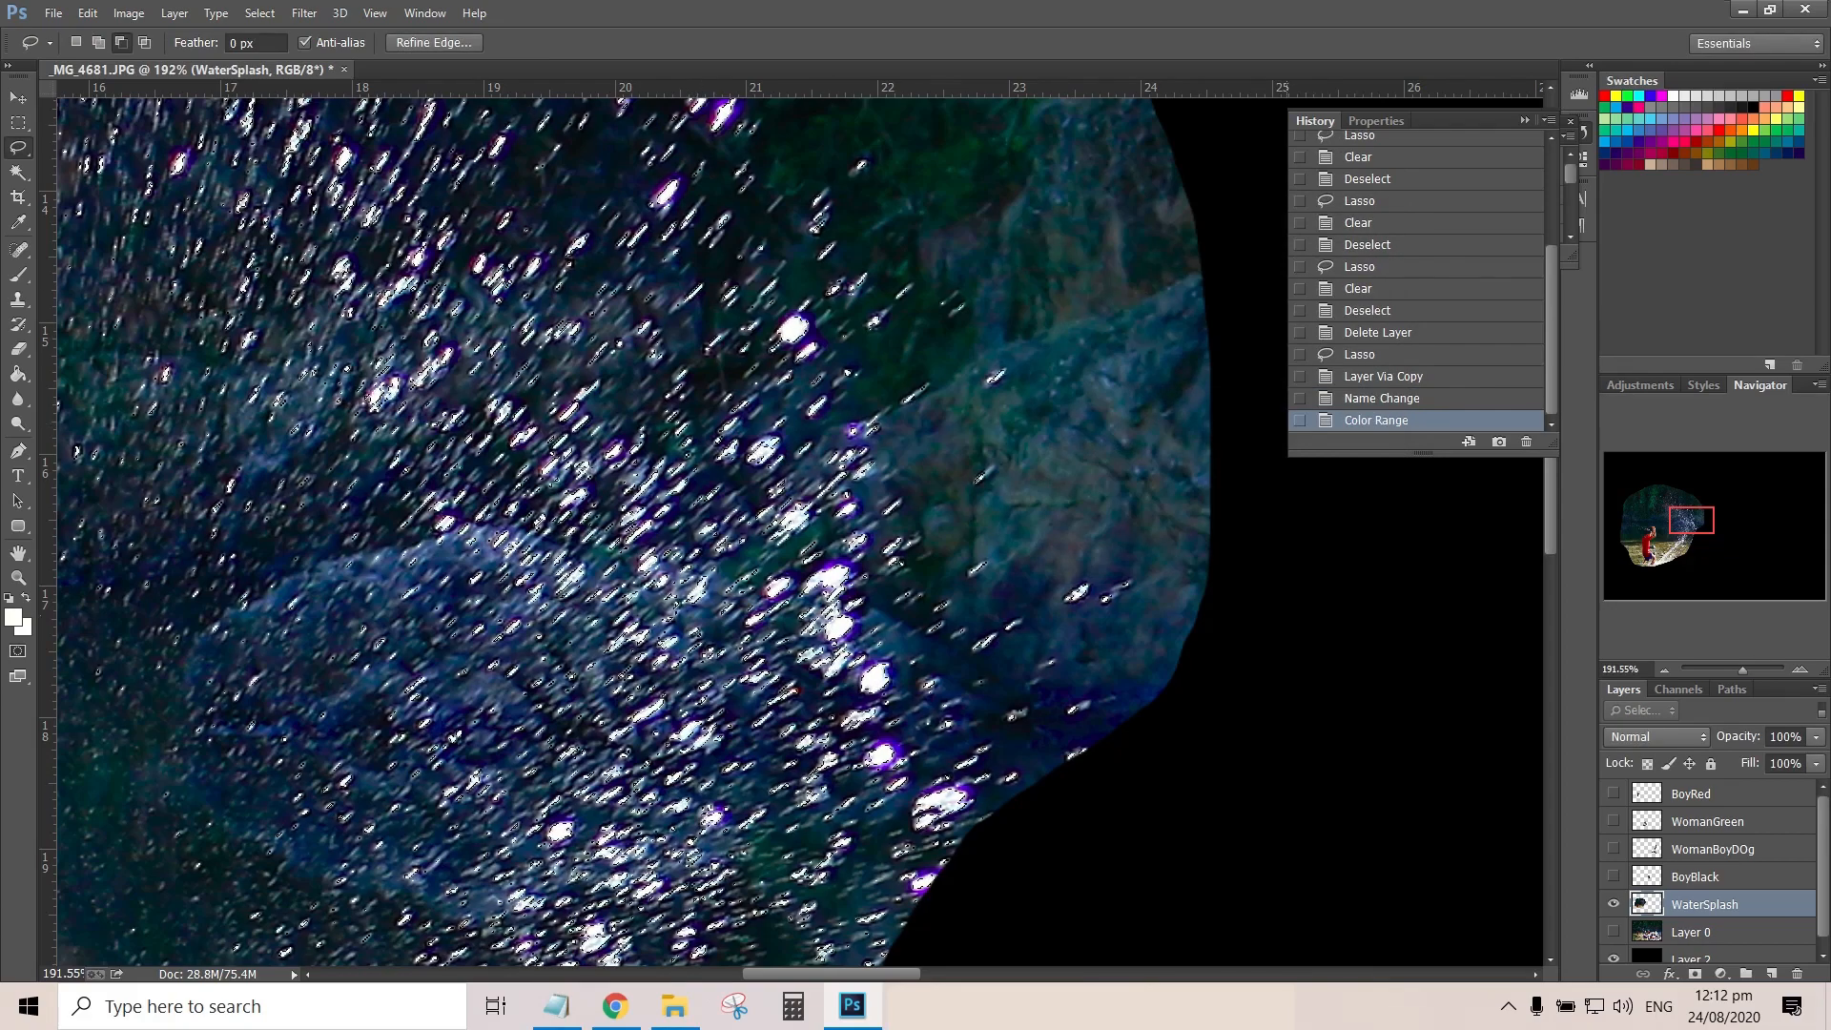
Copy the selected splash highlights to a new layer and hide the WaterSplash layer
left_click_drag(1691, 521, 1688, 521)
left_click(1664, 669)
left_click(1664, 669)
left_click_drag(1687, 521, 1670, 538)
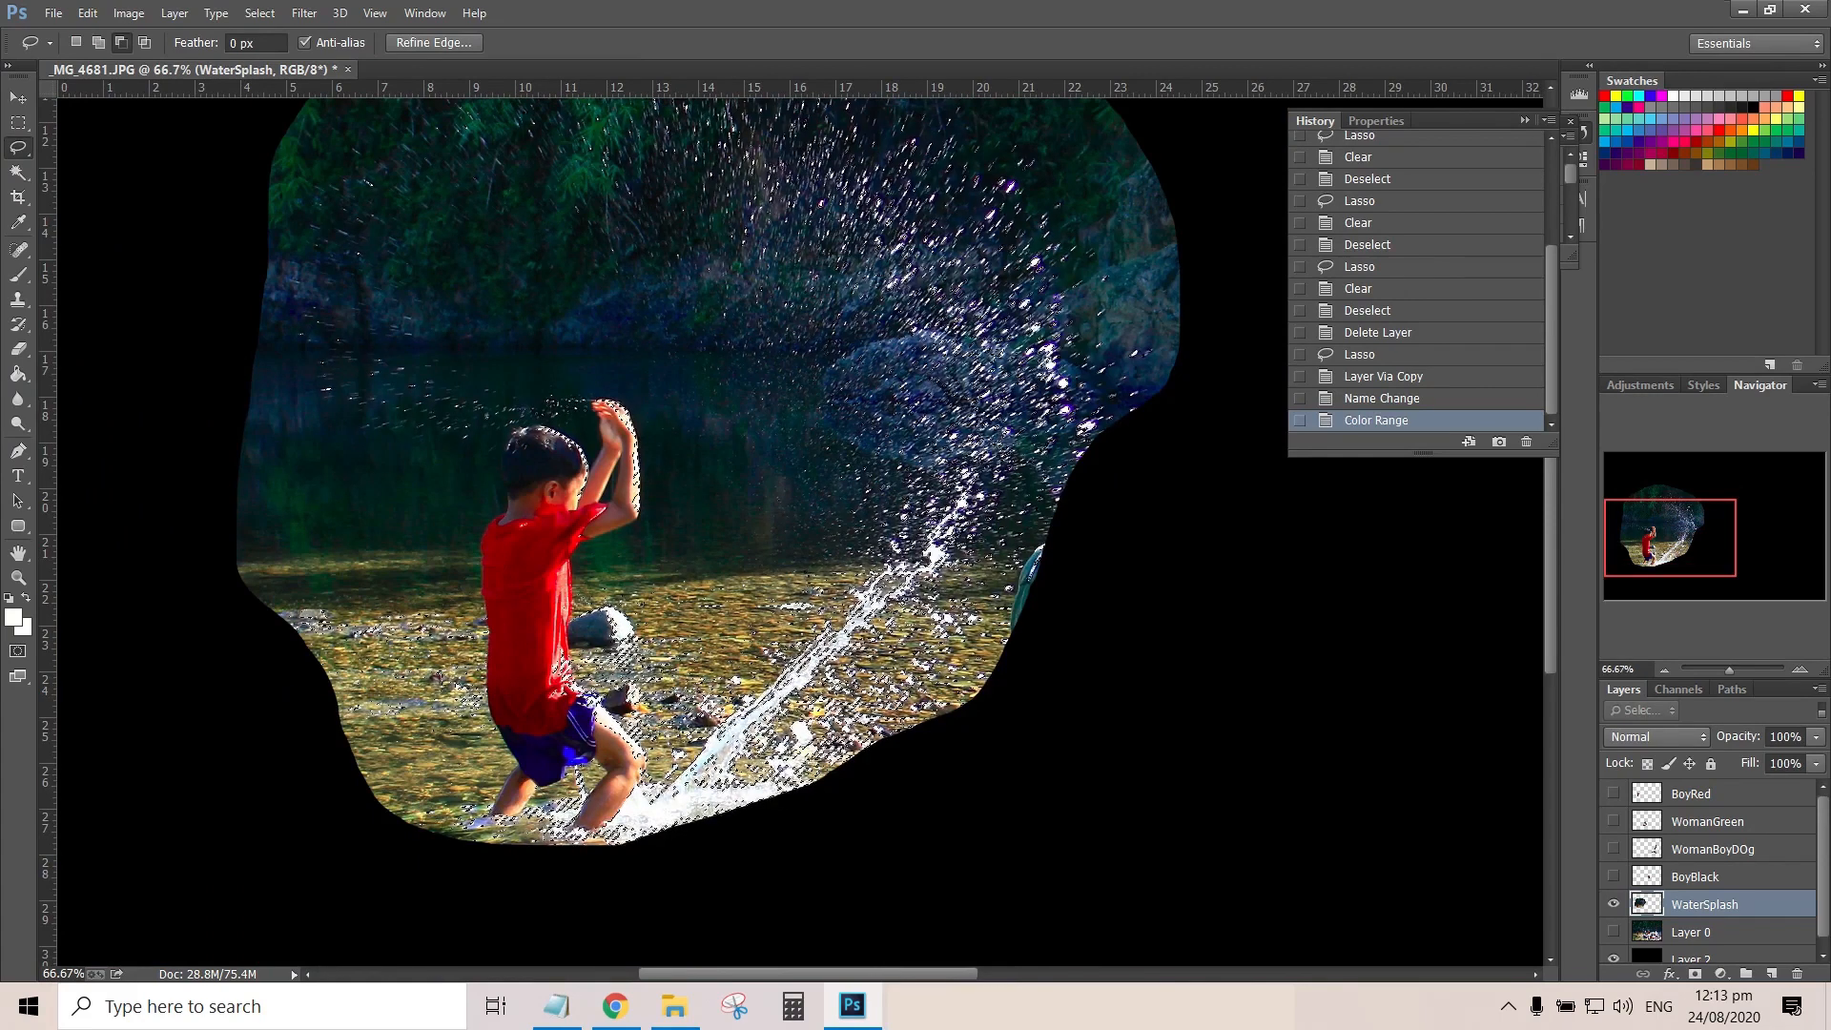
key("ctrl+j")
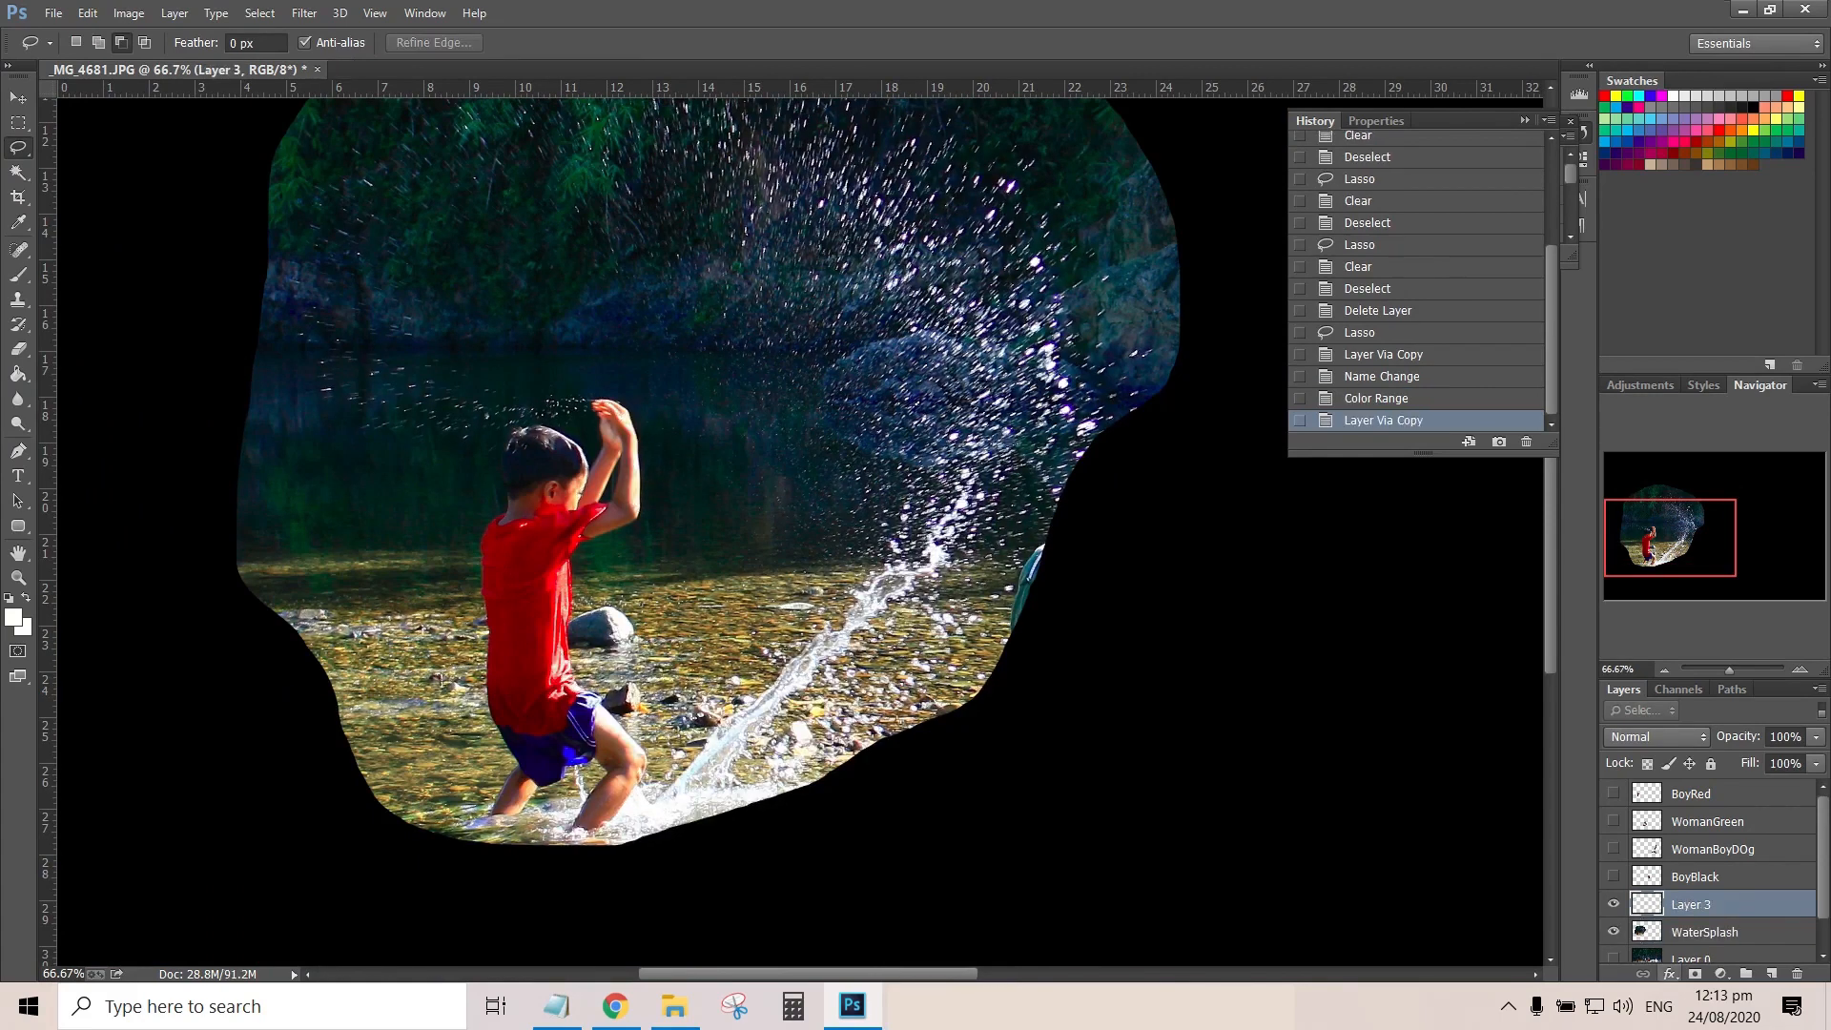
left_click(1613, 931)
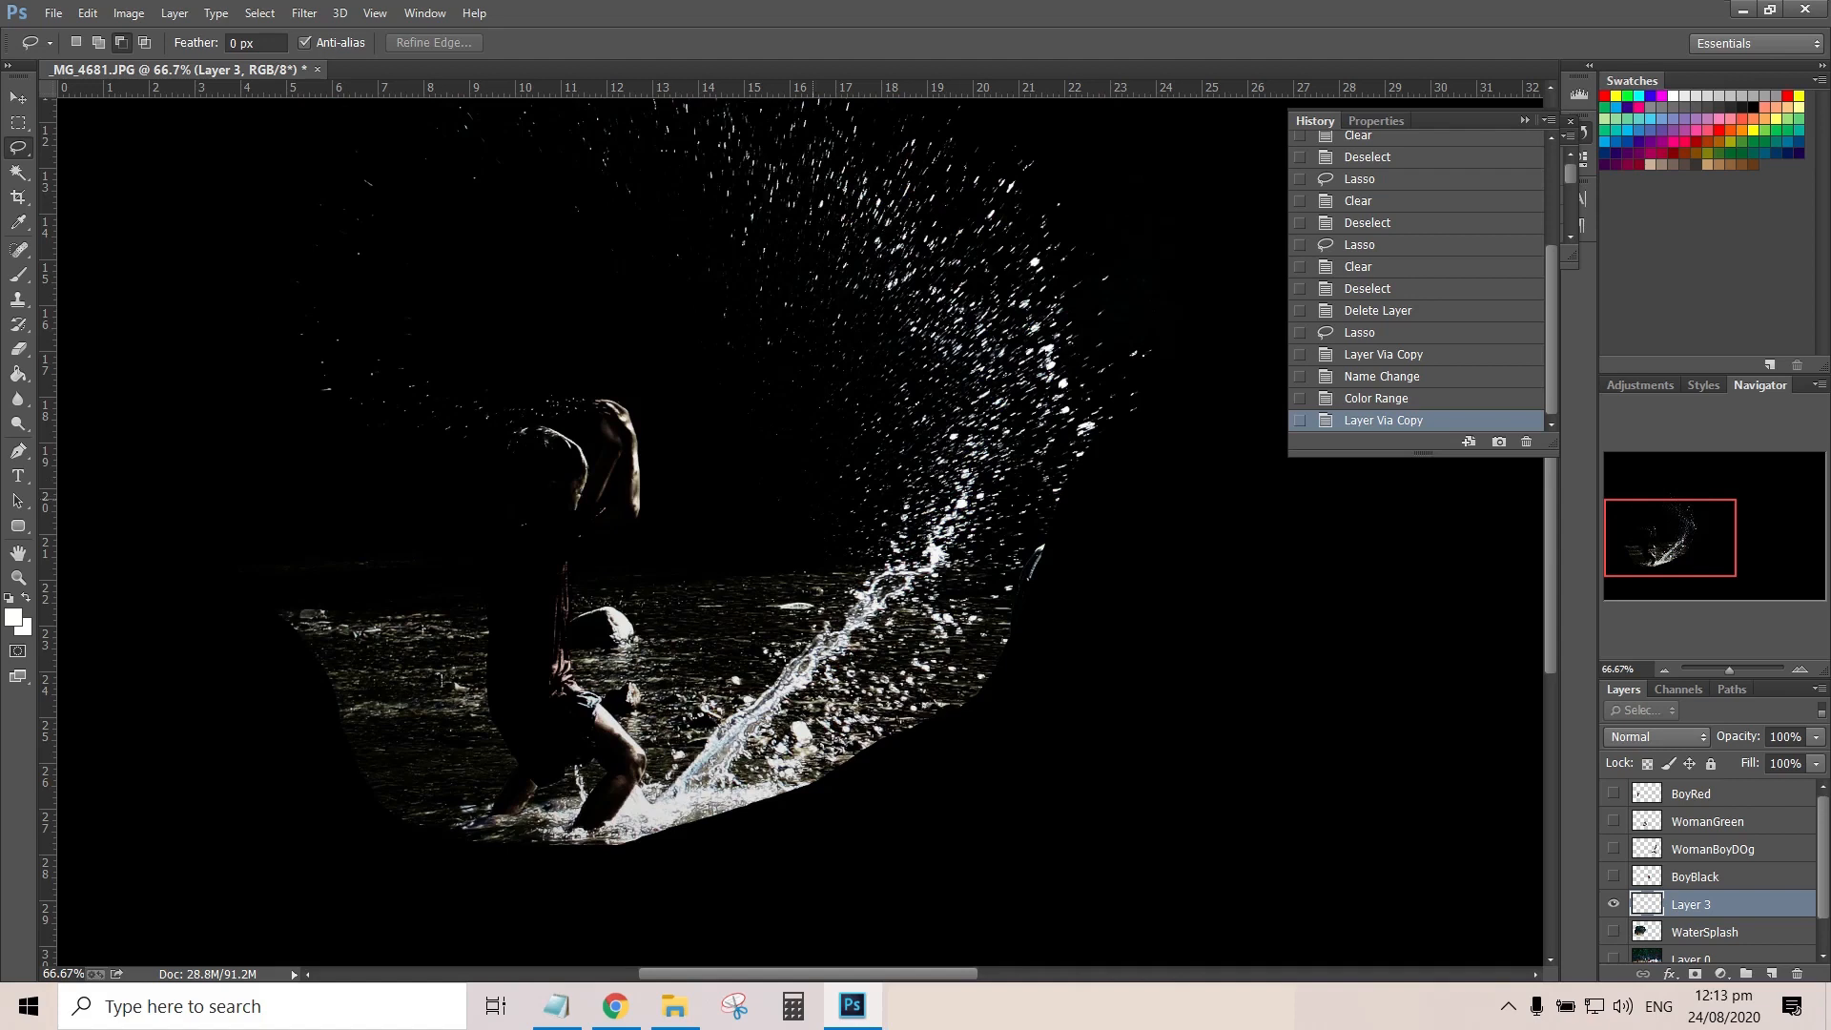
Lasso and delete the leftover traces of the boy and the river highlights around him on Layer 3, deselecting each time
scroll(799, 532, "up", 6)
scroll(799, 531, "down", 11)
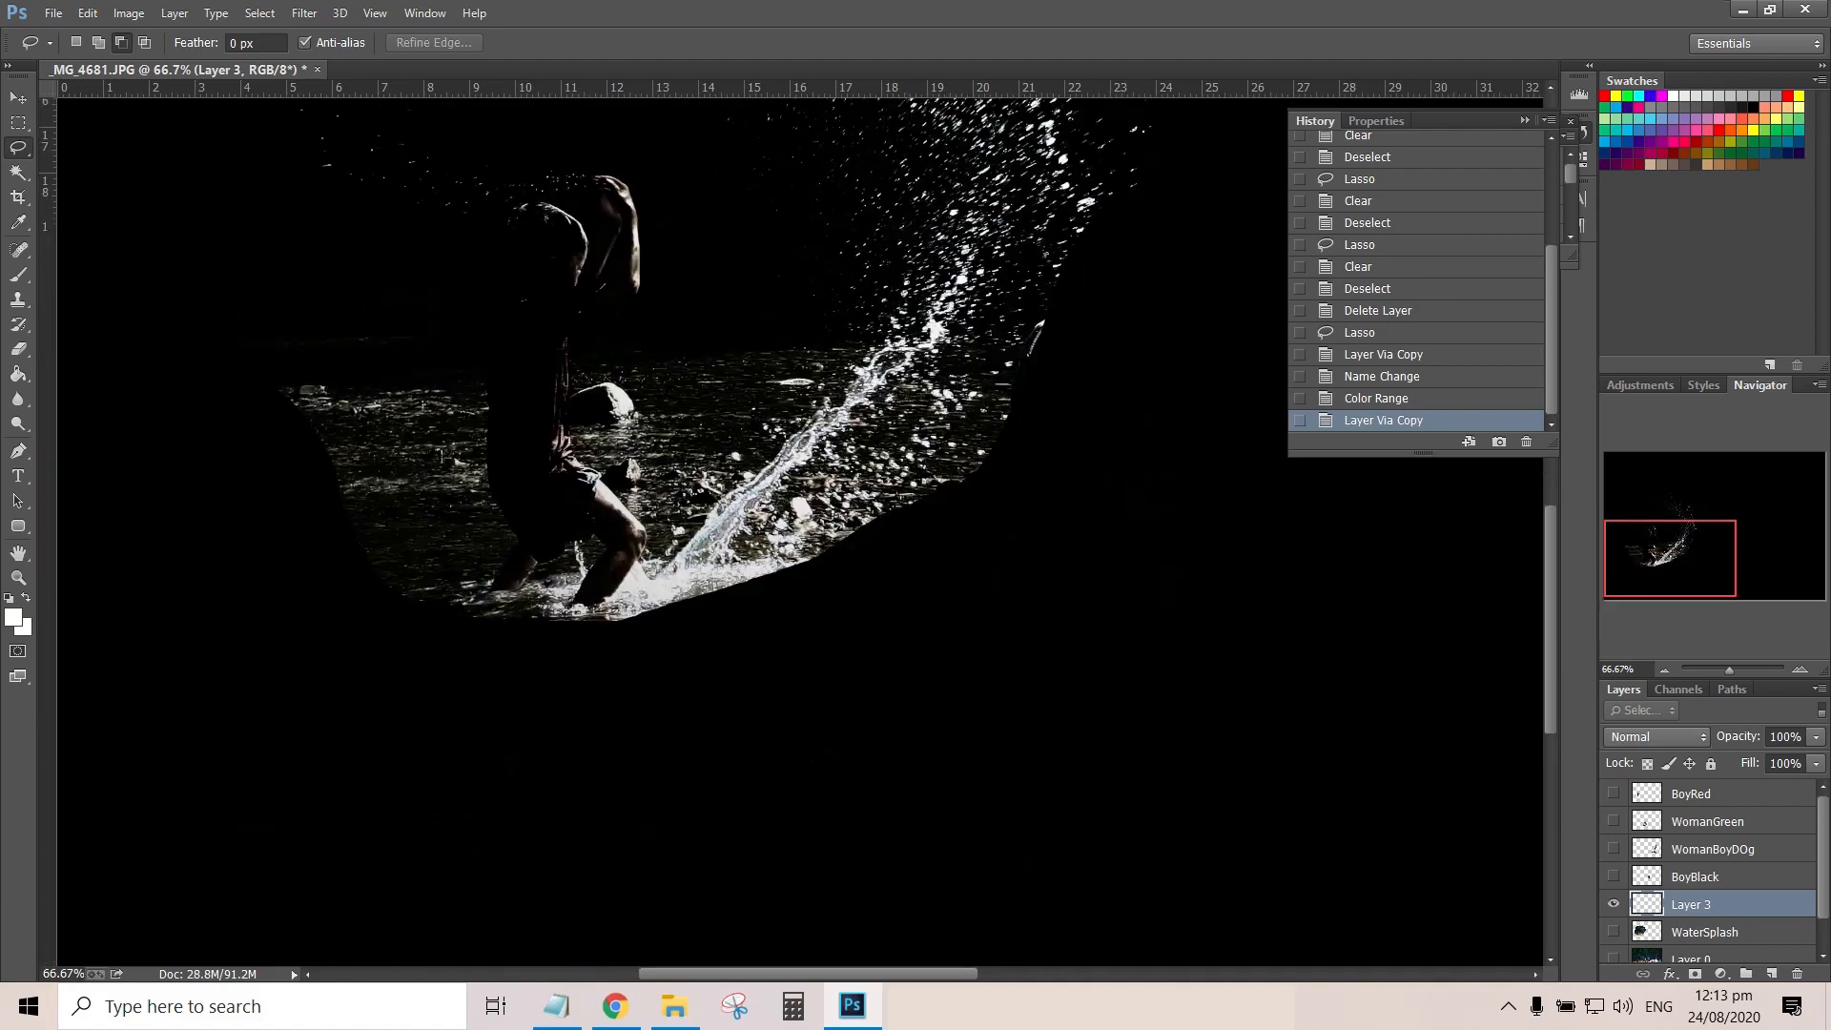
scroll(799, 531, "up", 2)
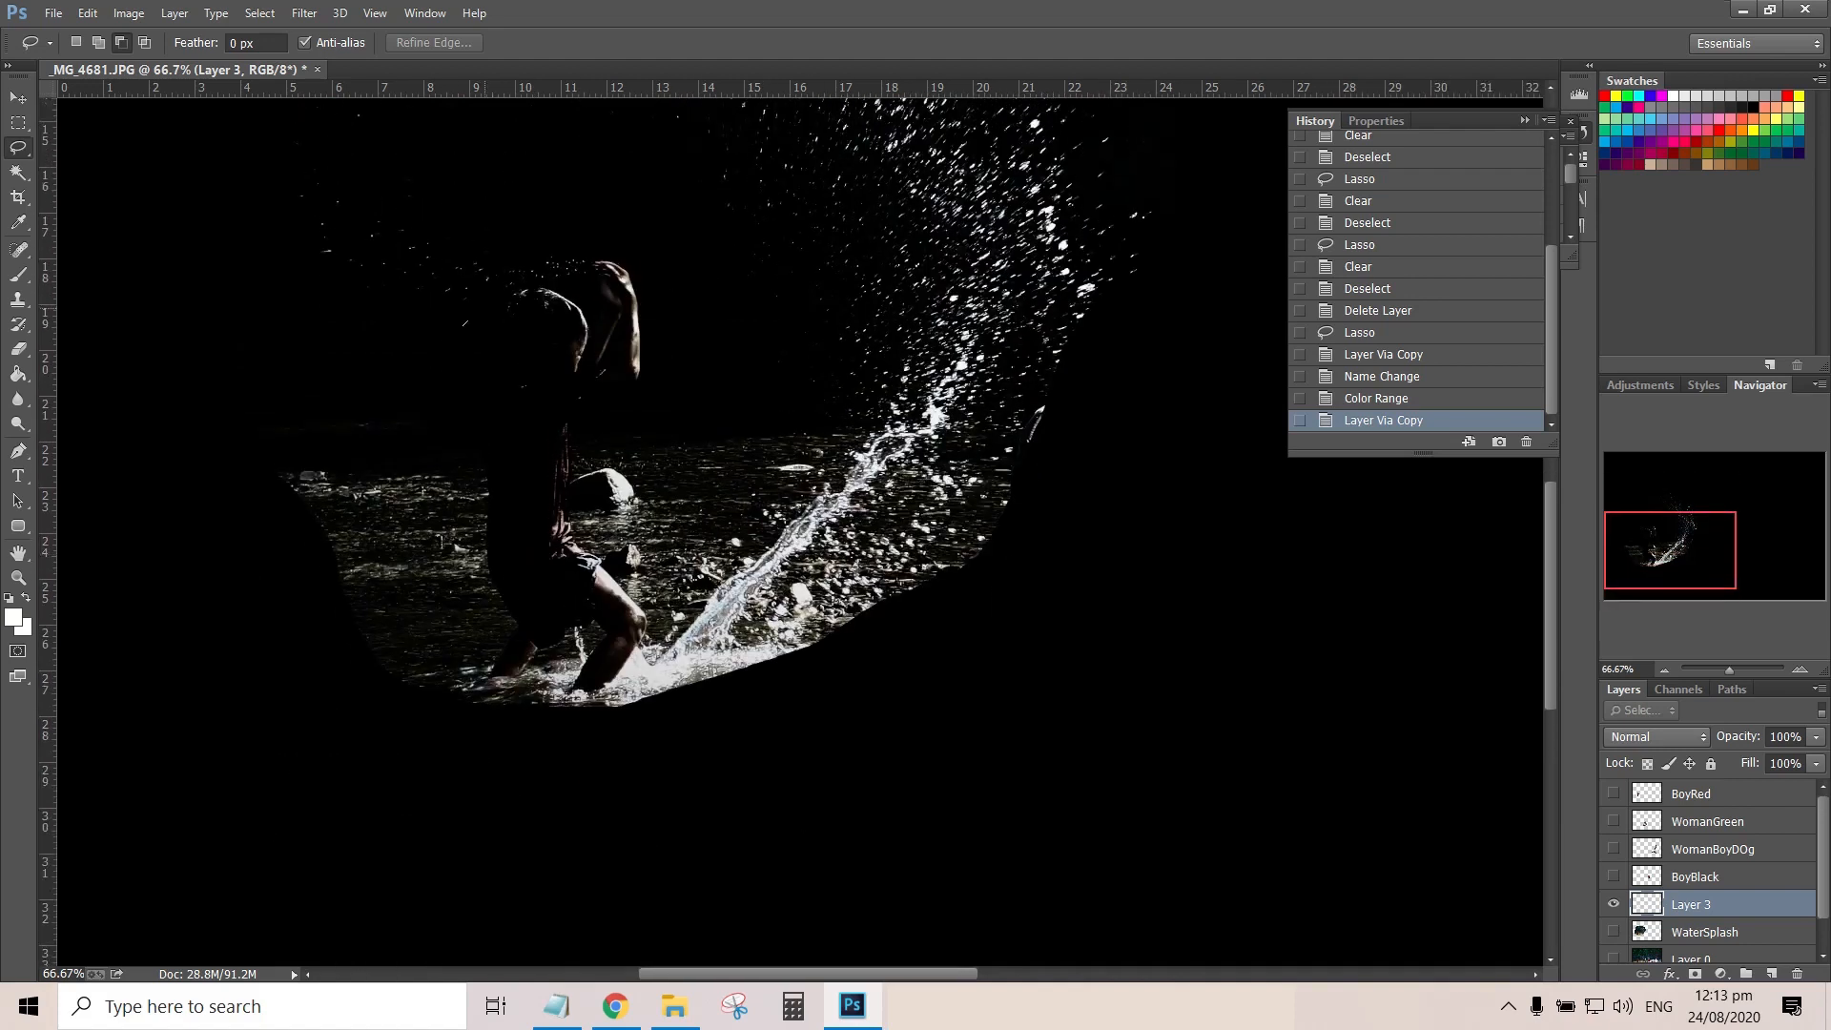
left_click_drag(410, 662, 420, 334)
key("Delete")
key("ctrl+d")
mouse_move(581, 544)
left_mouse_down()
mouse_move(458, 679)
mouse_move(646, 656)
left_mouse_up()
key("Delete")
key("ctrl+d")
left_click_drag(381, 637, 372, 551)
key("Delete")
key("ctrl+d")
Lasso and delete the remaining stray water highlights around the lower splash on Layer 3, and deselect
left_click_drag(858, 458, 698, 650)
left_click_drag(906, 593, 1001, 799)
key("Delete")
key("ctrl+d")
mouse_move(654, 579)
left_mouse_down()
mouse_move(690, 615)
mouse_move(555, 583)
left_mouse_up()
key("Delete")
key("ctrl+d")
scroll(580, 944, "up", 5)
left_click(259, 13)
left_click(298, 237)
left_click(1357, 257)
Add a Levels adjustment layer above Layer 3 with the shadow input at 159 and the midtone at 2.25
left_click(1720, 974)
left_click(1625, 627)
left_click_drag(1323, 322, 1452, 321)
left_click_drag(916, 219, 873, 380)
mouse_move(1452, 321)
left_mouse_down()
mouse_move(1494, 322)
mouse_move(1454, 321)
left_mouse_up()
mouse_move(1494, 321)
left_mouse_down()
mouse_move(1527, 321)
mouse_move(1471, 321)
left_mouse_up()
left_click_drag(887, 333, 705, 809)
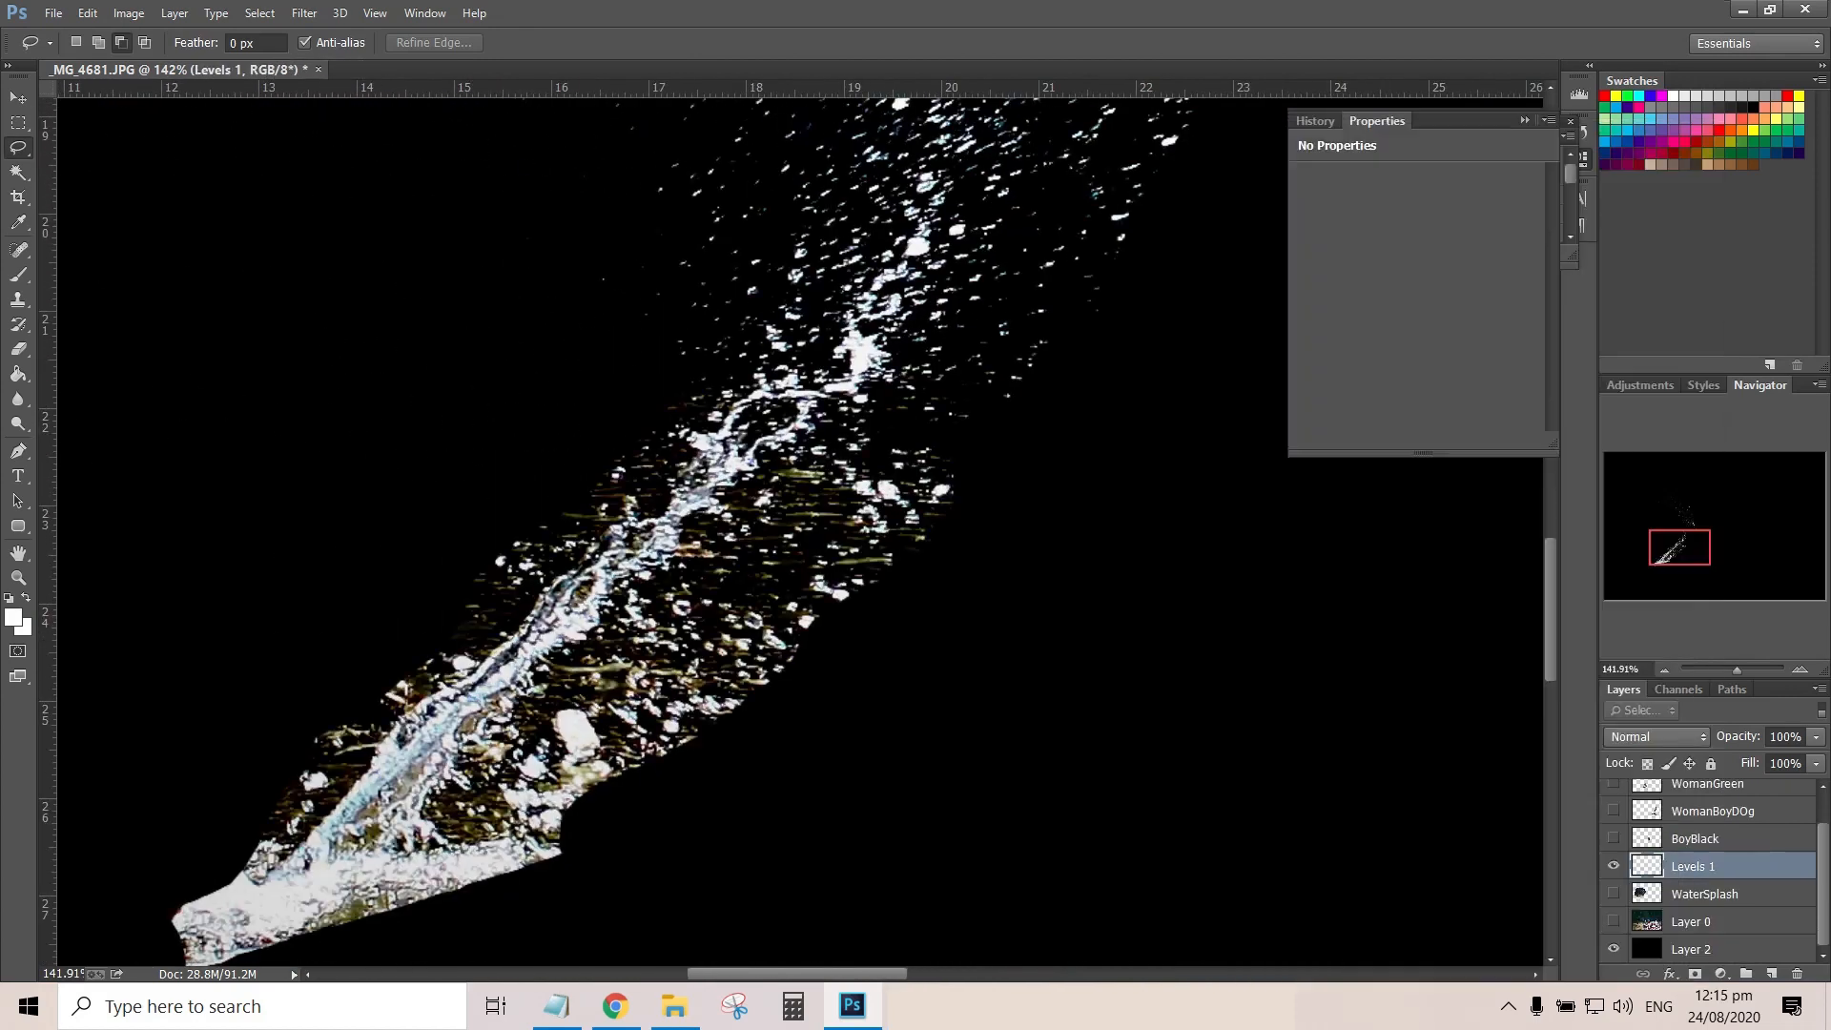
Try selecting the bright splash droplets with Color Range at a reduced fuzziness
left_click(260, 14)
left_click(298, 240)
left_click_drag(1202, 306, 1148, 306)
key("Return")
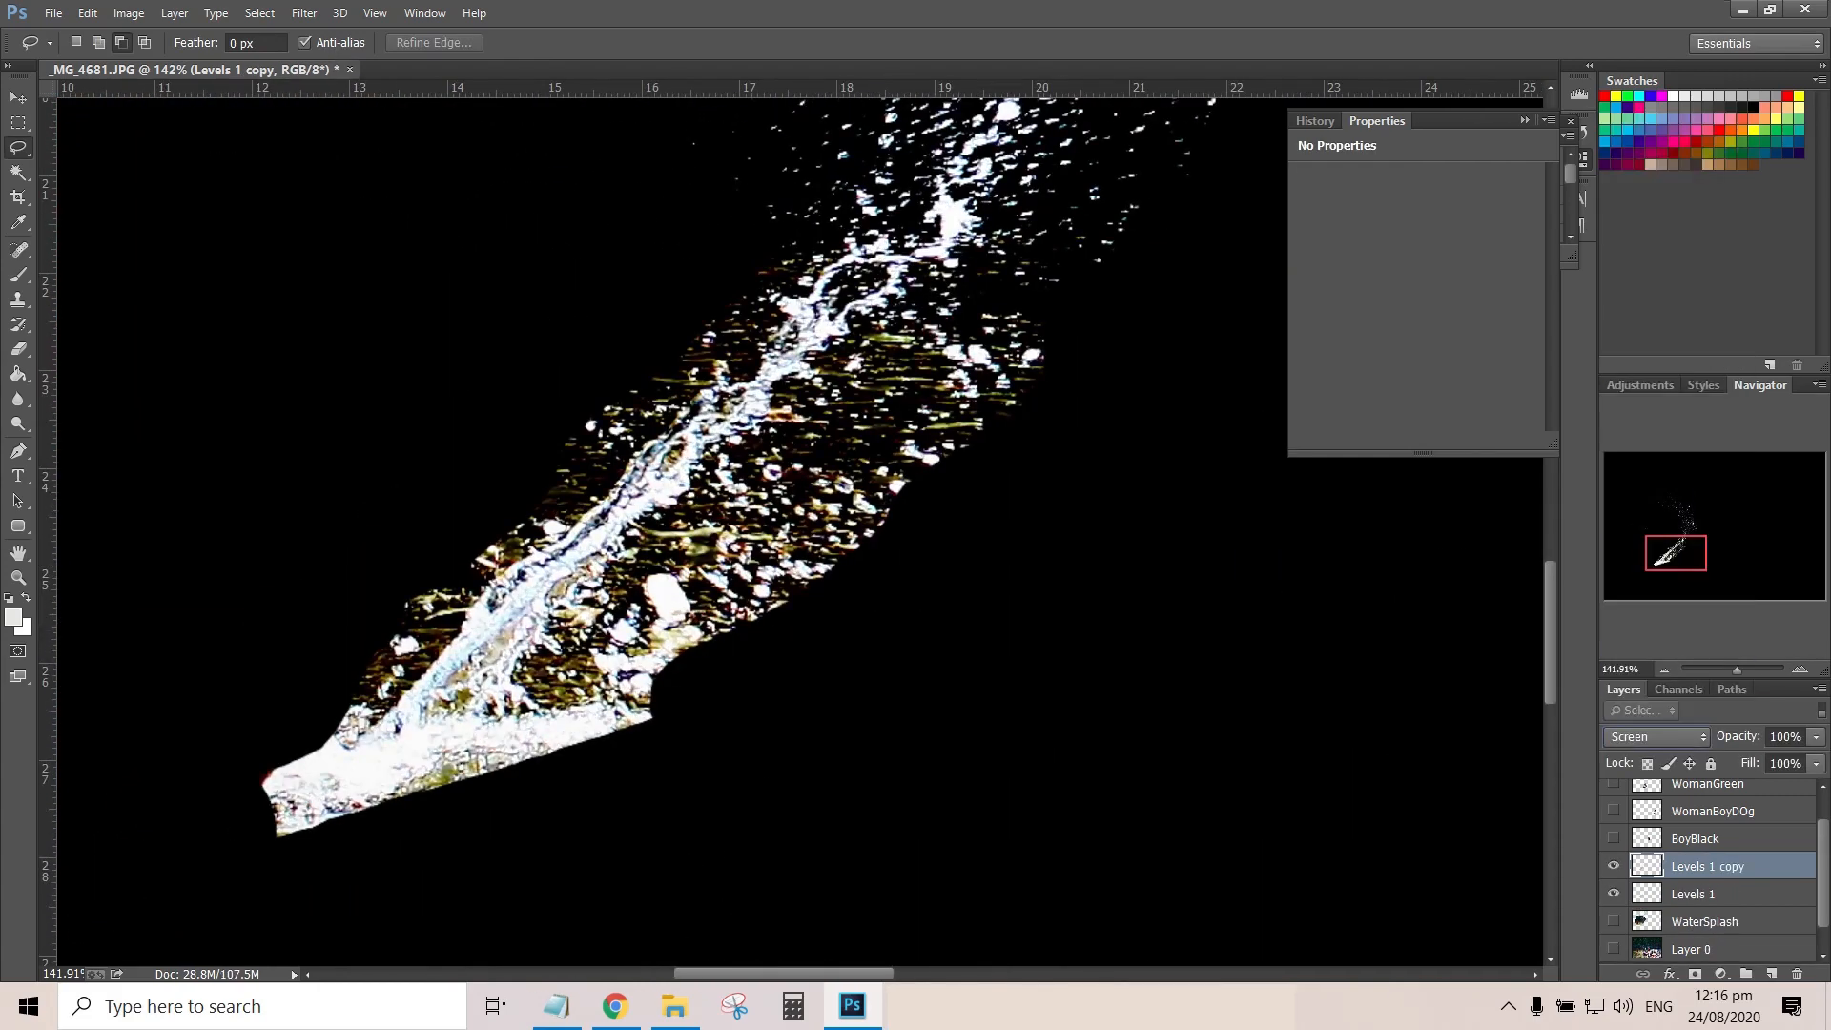
Compare Levels 1 with its Screen-mode copy and delete the Levels 1 copy layer
left_click(1613, 866)
left_click(1614, 893)
left_click(1707, 893)
left_click(1713, 866, "shift")
left_click(1797, 974)
Select the splash highlights on Levels 1 with Color Range, sampling a bright droplet and raising the fuzziness to its maximum
left_click(881, 370)
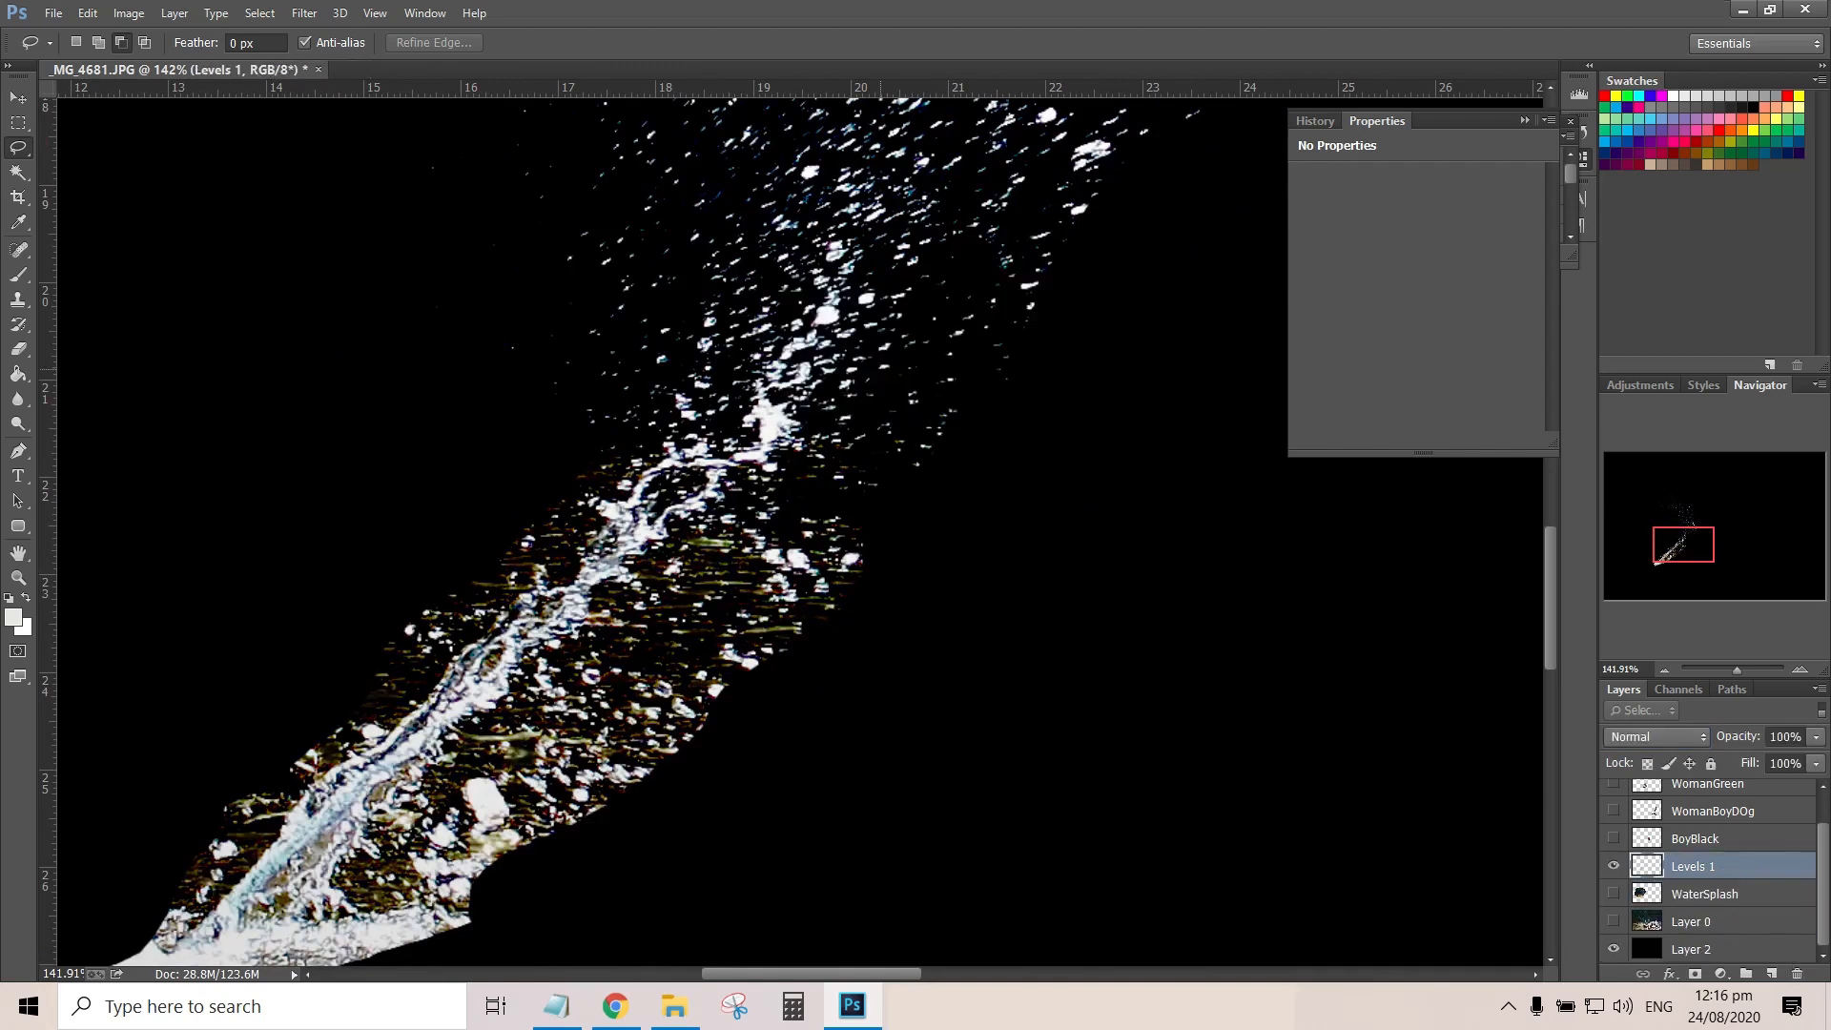
left_click(260, 14)
left_click(295, 198)
left_click(830, 314)
left_click_drag(1191, 306, 1256, 306)
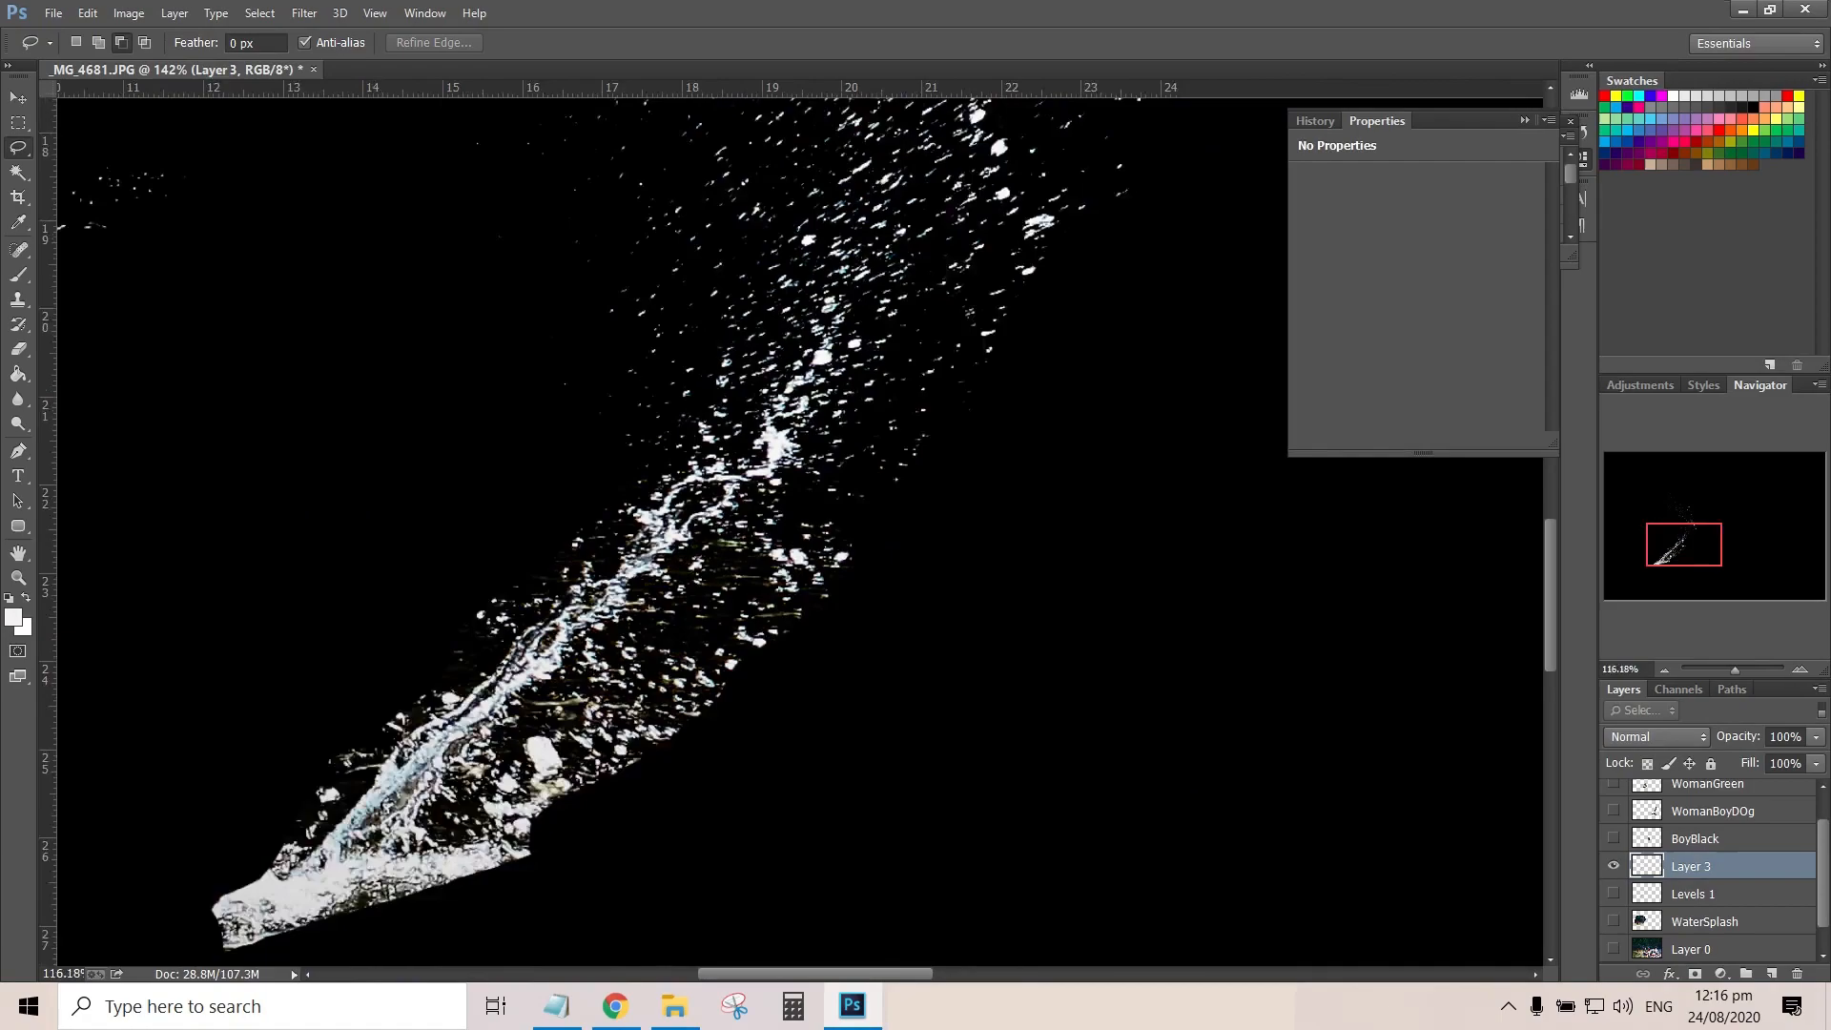
Rename the extracted splash layer, Layer 3, to WaterSplash
left_click_drag(1736, 669, 1739, 669)
right_click(1692, 867)
key("Escape")
left_click(1646, 866, "ctrl")
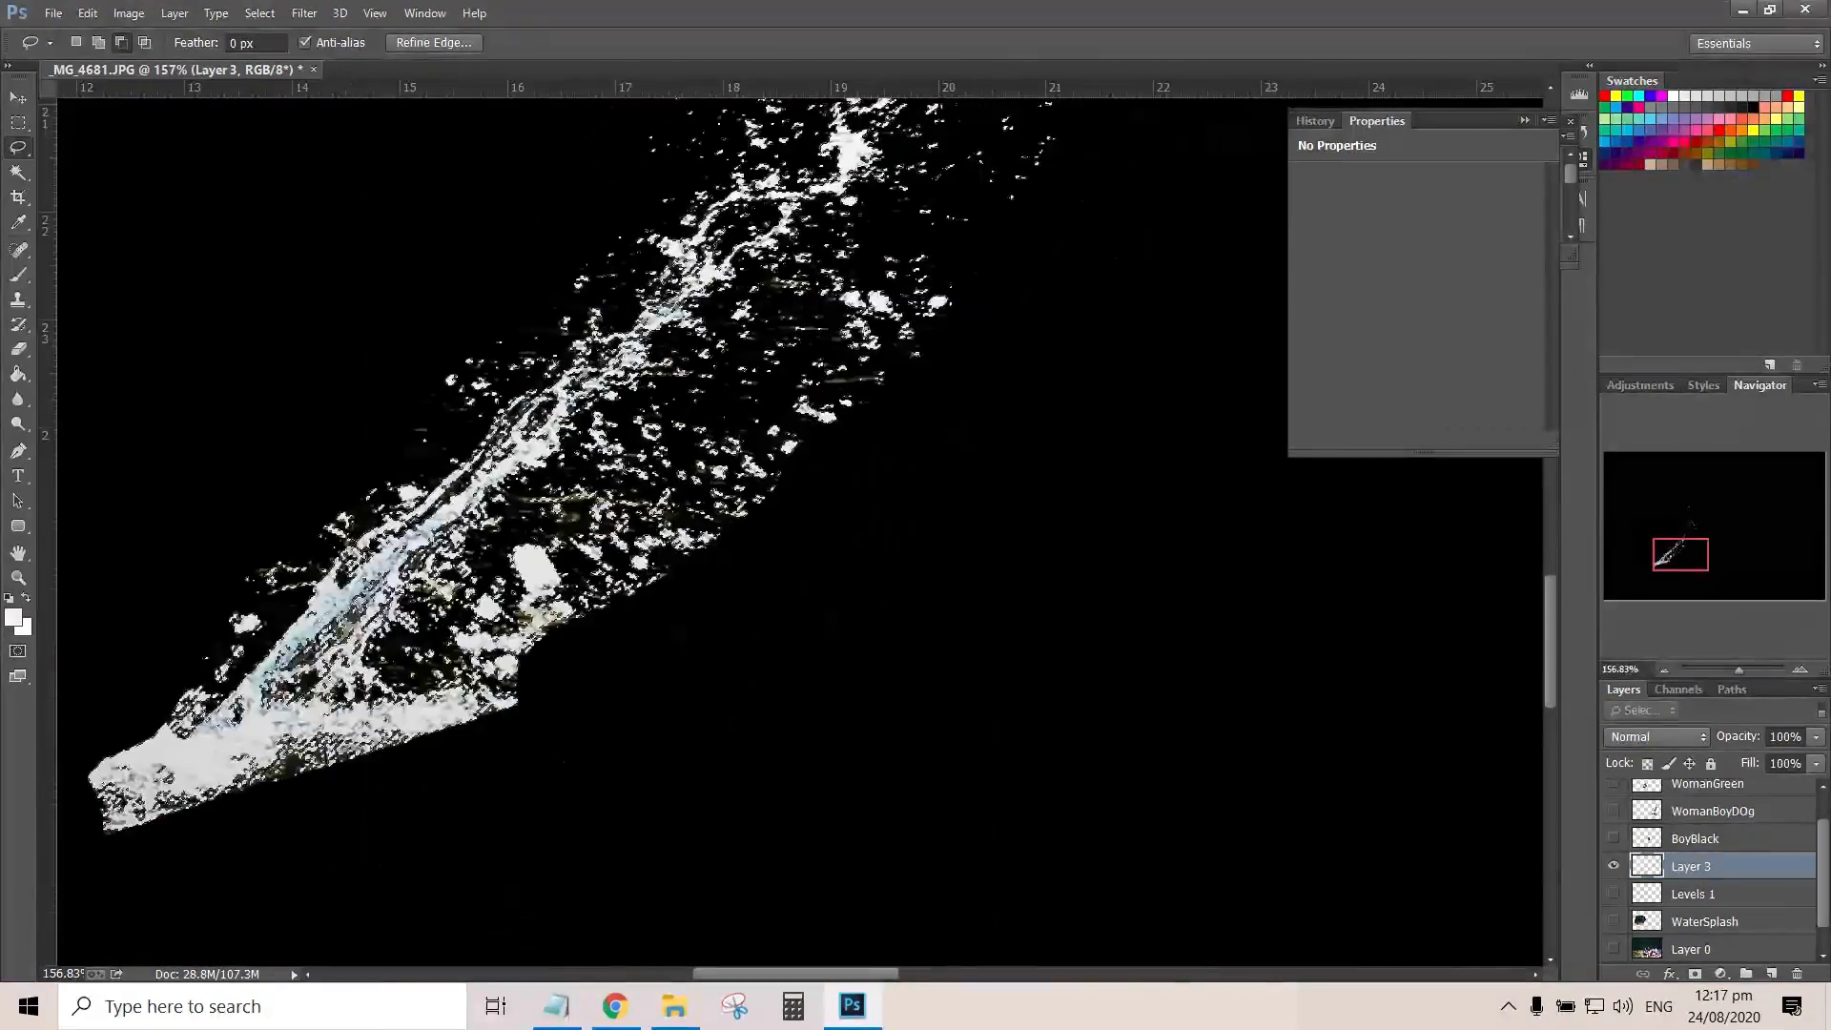
key("Return")
type("WaterSplash")
left_click(1613, 921)
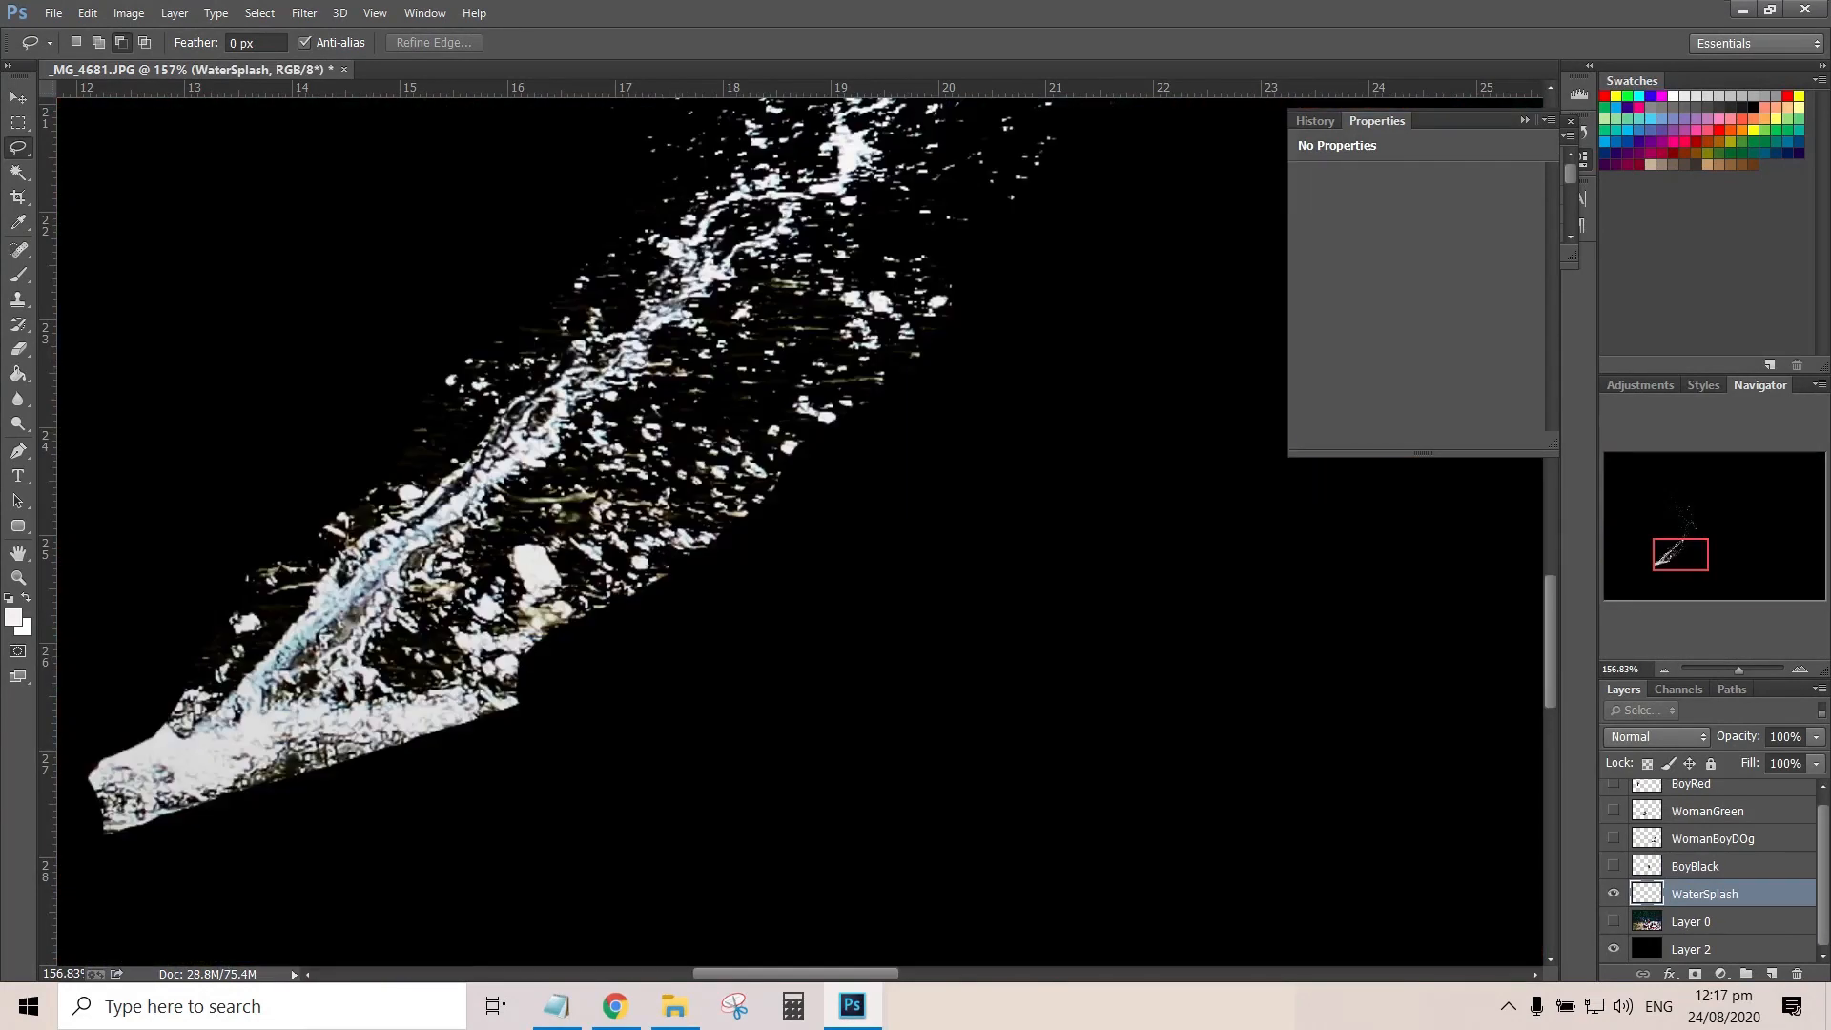
Lasso and delete the stray ripples and foam on both sides and at the base of the WaterSplash jet, deselecting each time
left_click(1613, 921)
left_click(1613, 921)
left_click_drag(461, 693, 1022, 255)
key("Delete")
key("ctrl+d")
left_click_drag(432, 482, 620, 189)
key("Delete")
key("ctrl+d")
mouse_move(506, 658)
left_mouse_down()
mouse_move(82, 813)
mouse_move(506, 662)
left_mouse_up()
key("Delete")
key("ctrl+d")
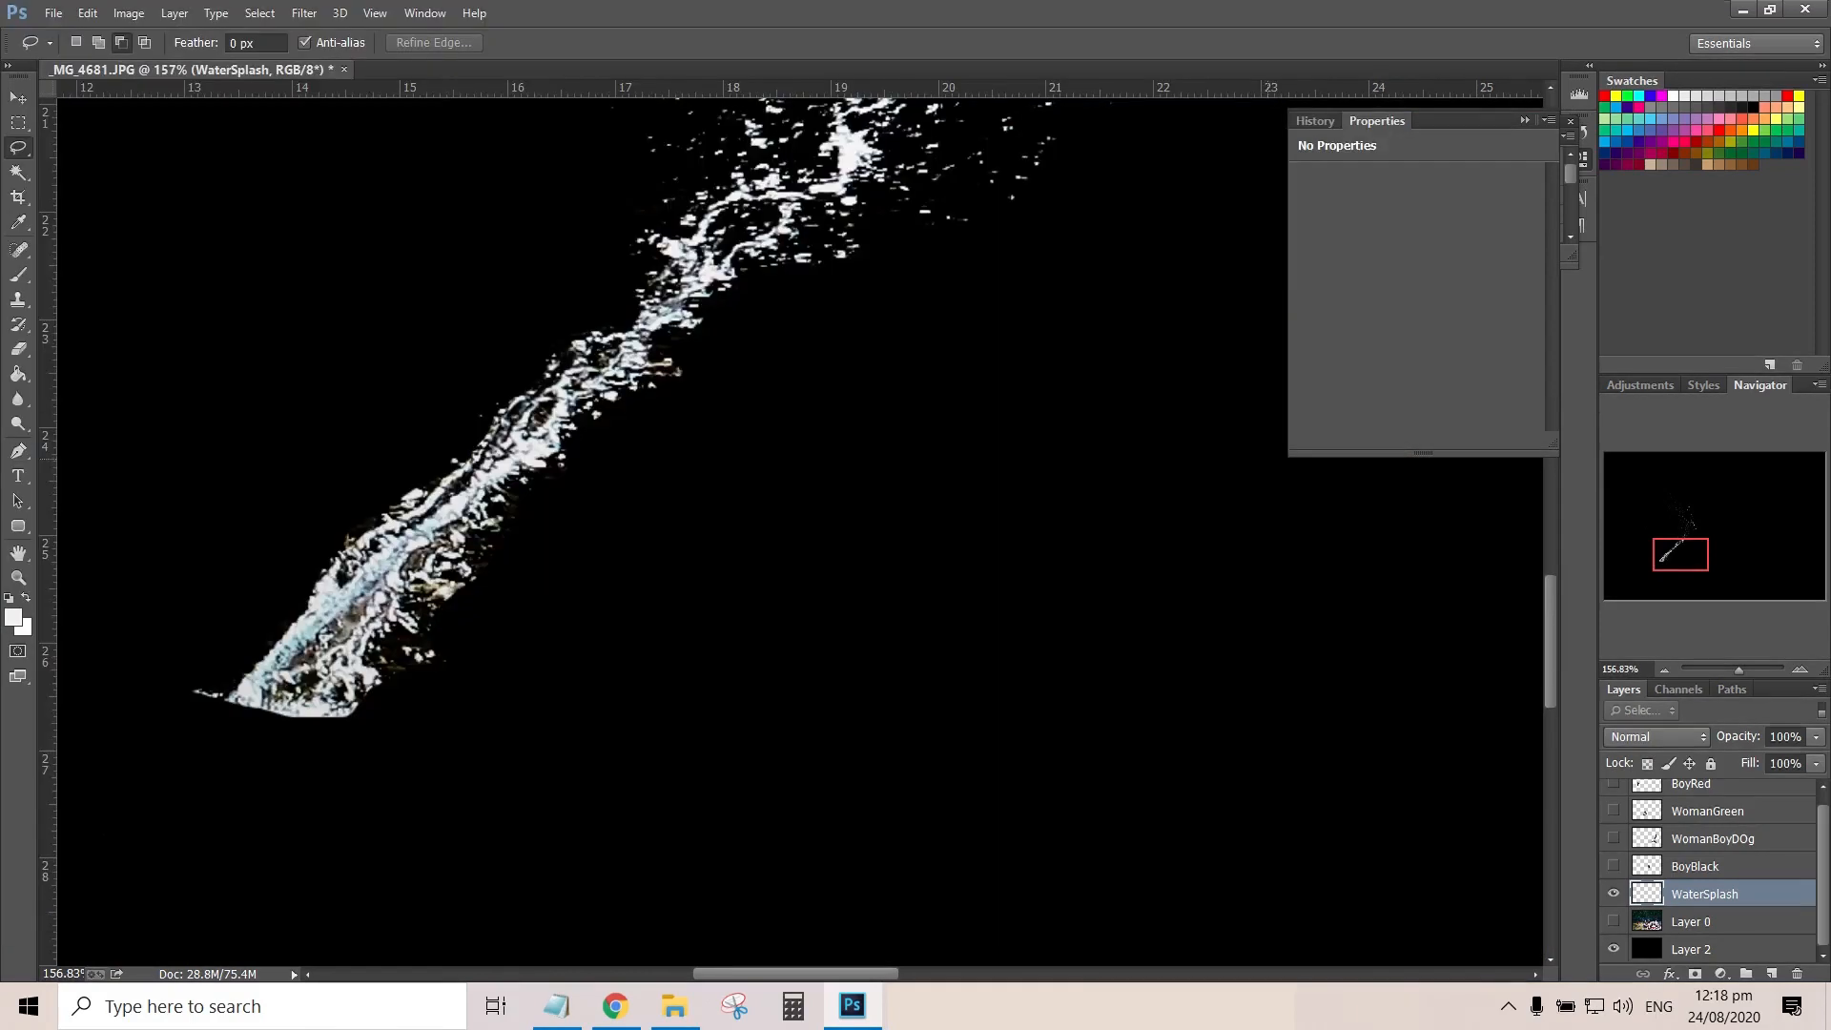
Show the original photo on Layer 0 at full view and make it the active layer
key("ctrl+0")
left_click(1613, 921)
left_click(1706, 921)
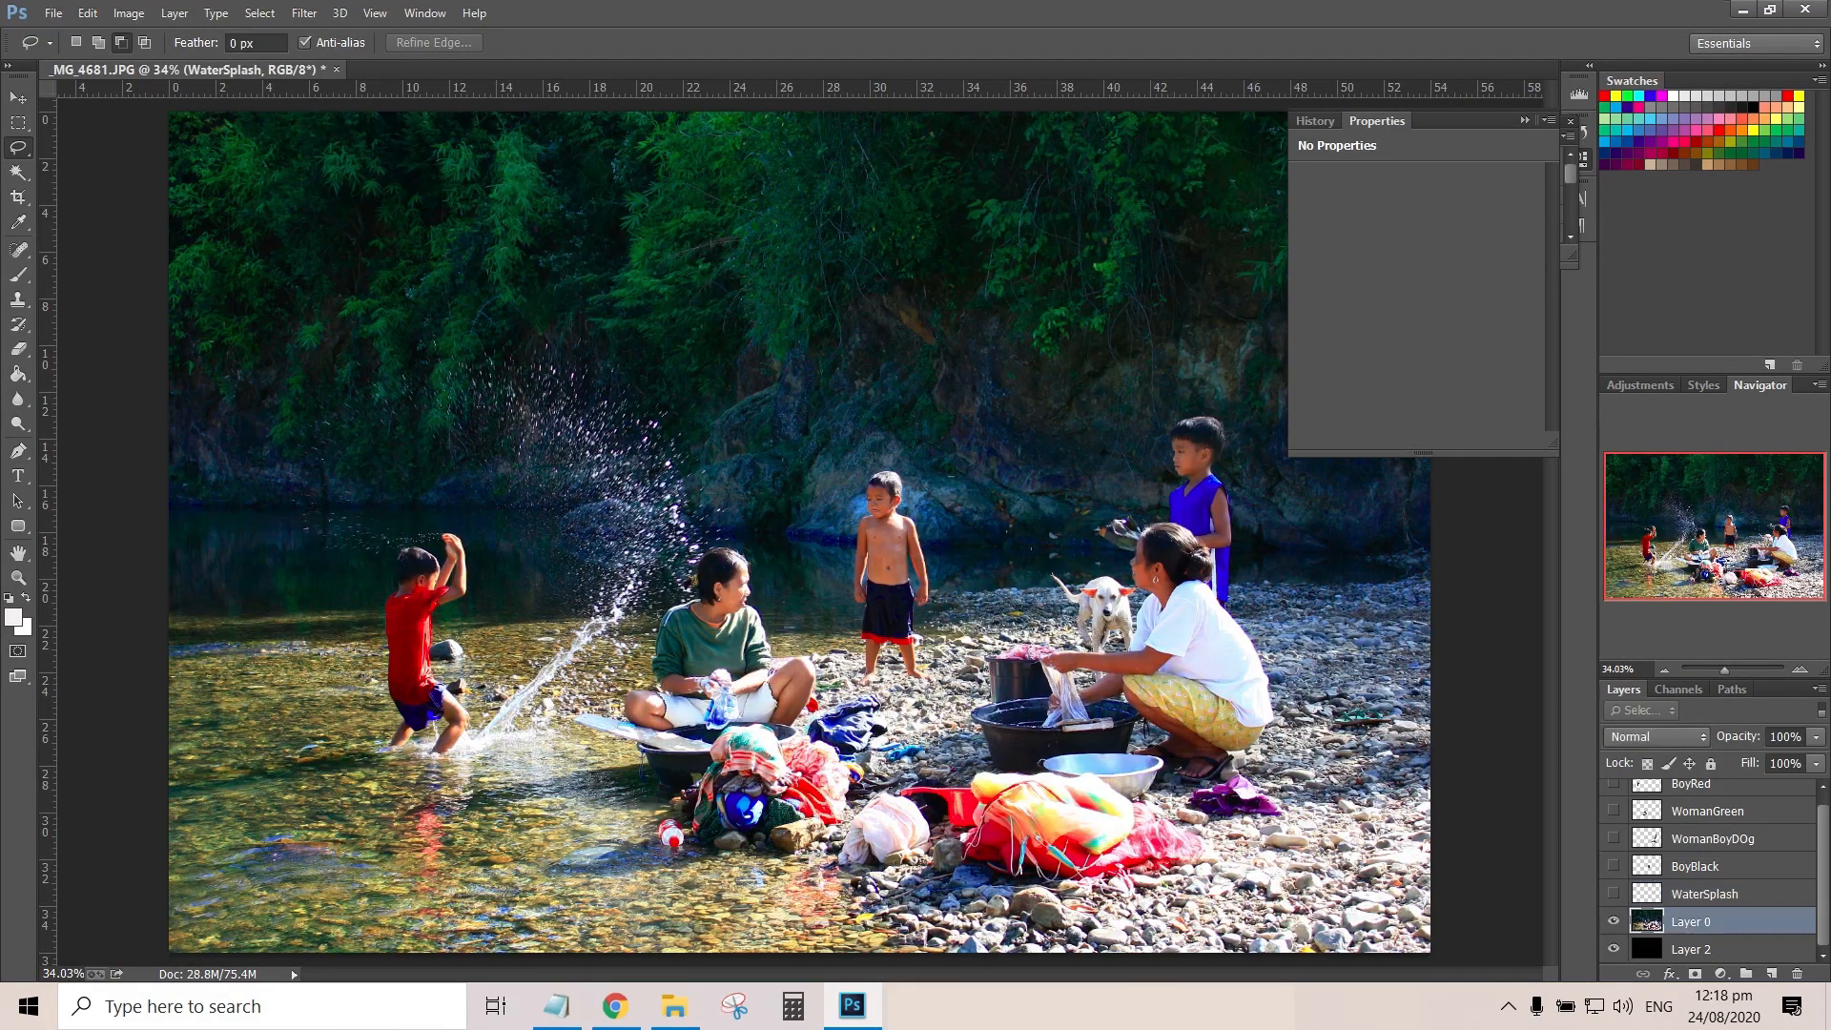
left_click(1613, 921)
left_click(1613, 921)
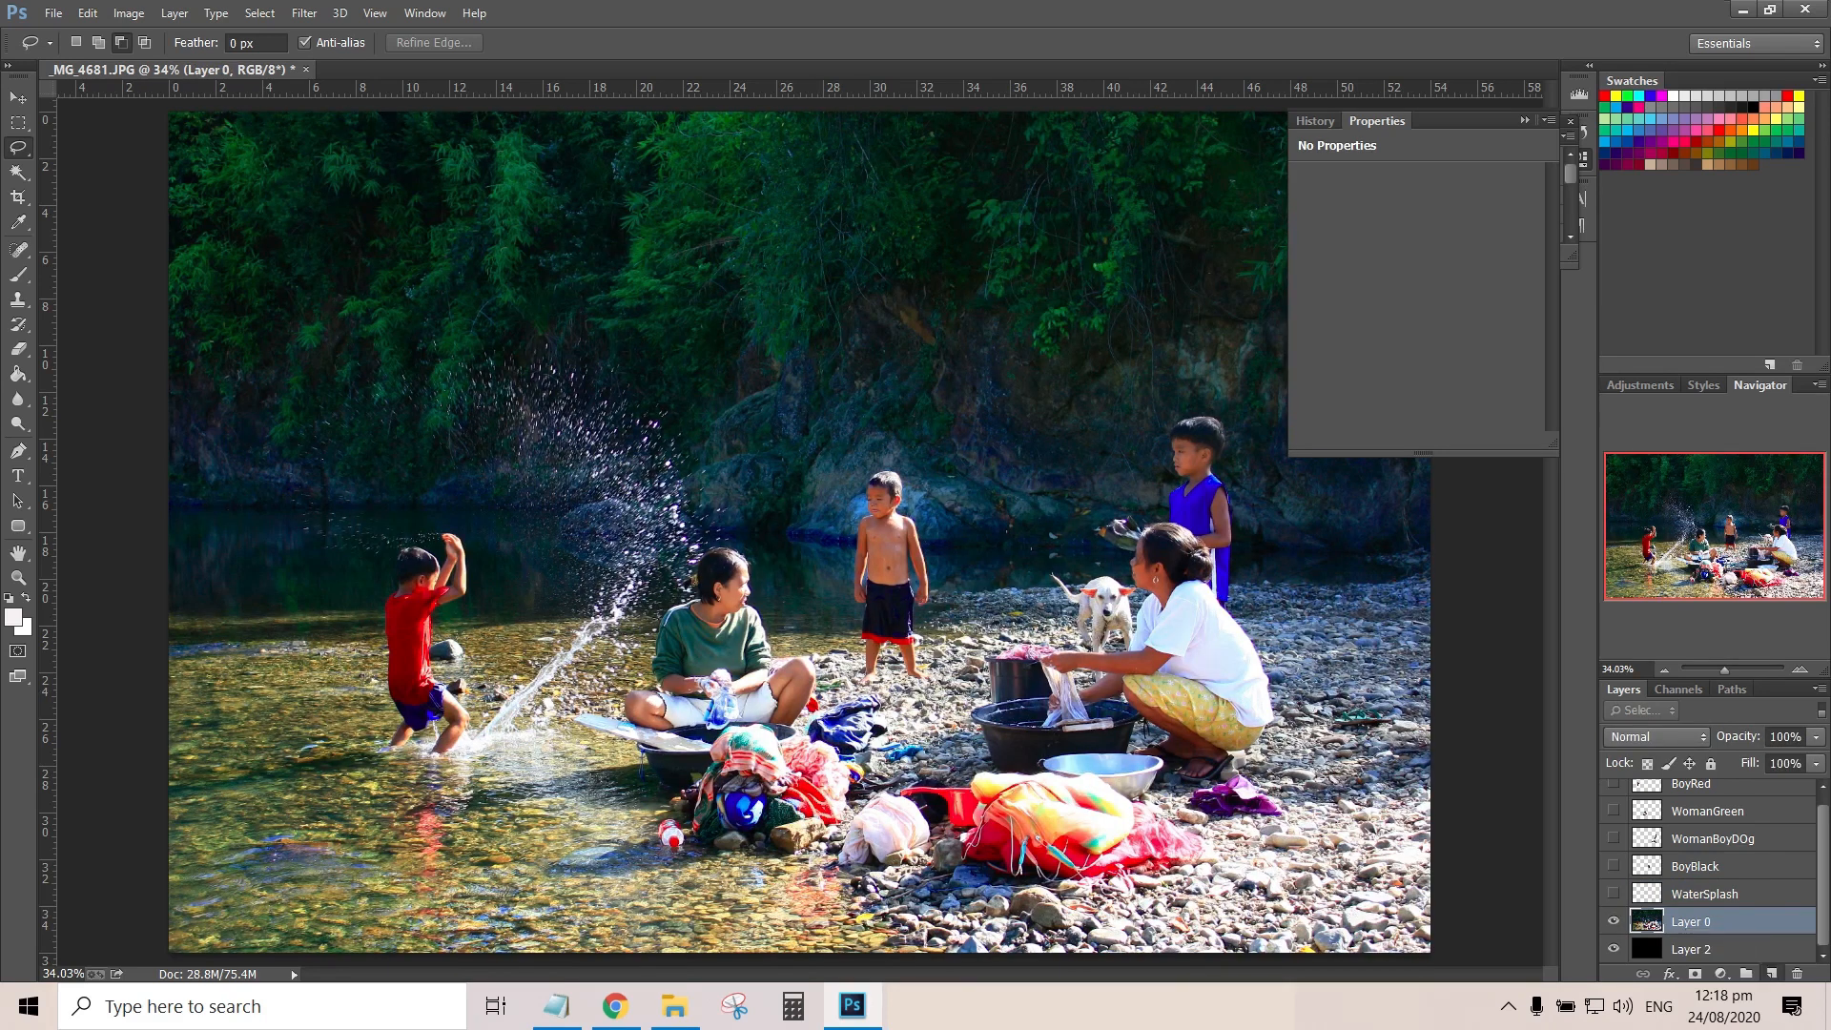
Add a new layer above Layer 0 and fill it with blue using the Paint Bucket
left_click(1772, 974)
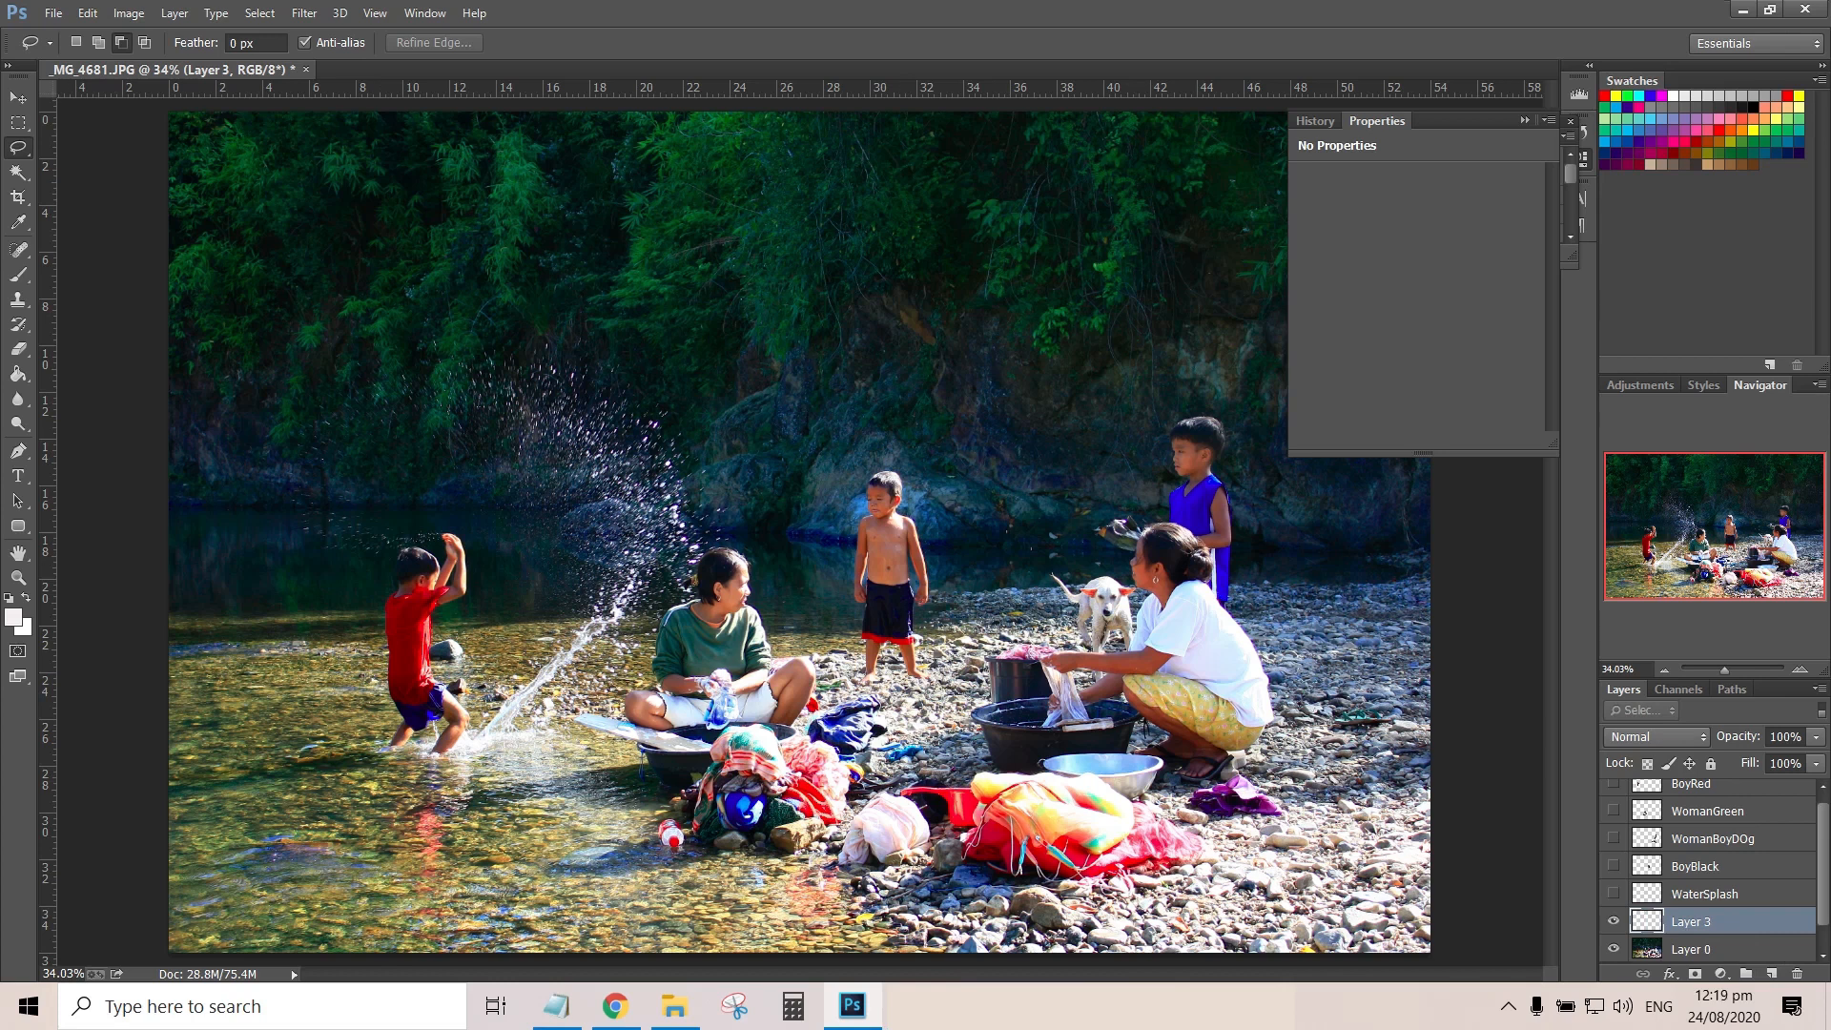
key("g")
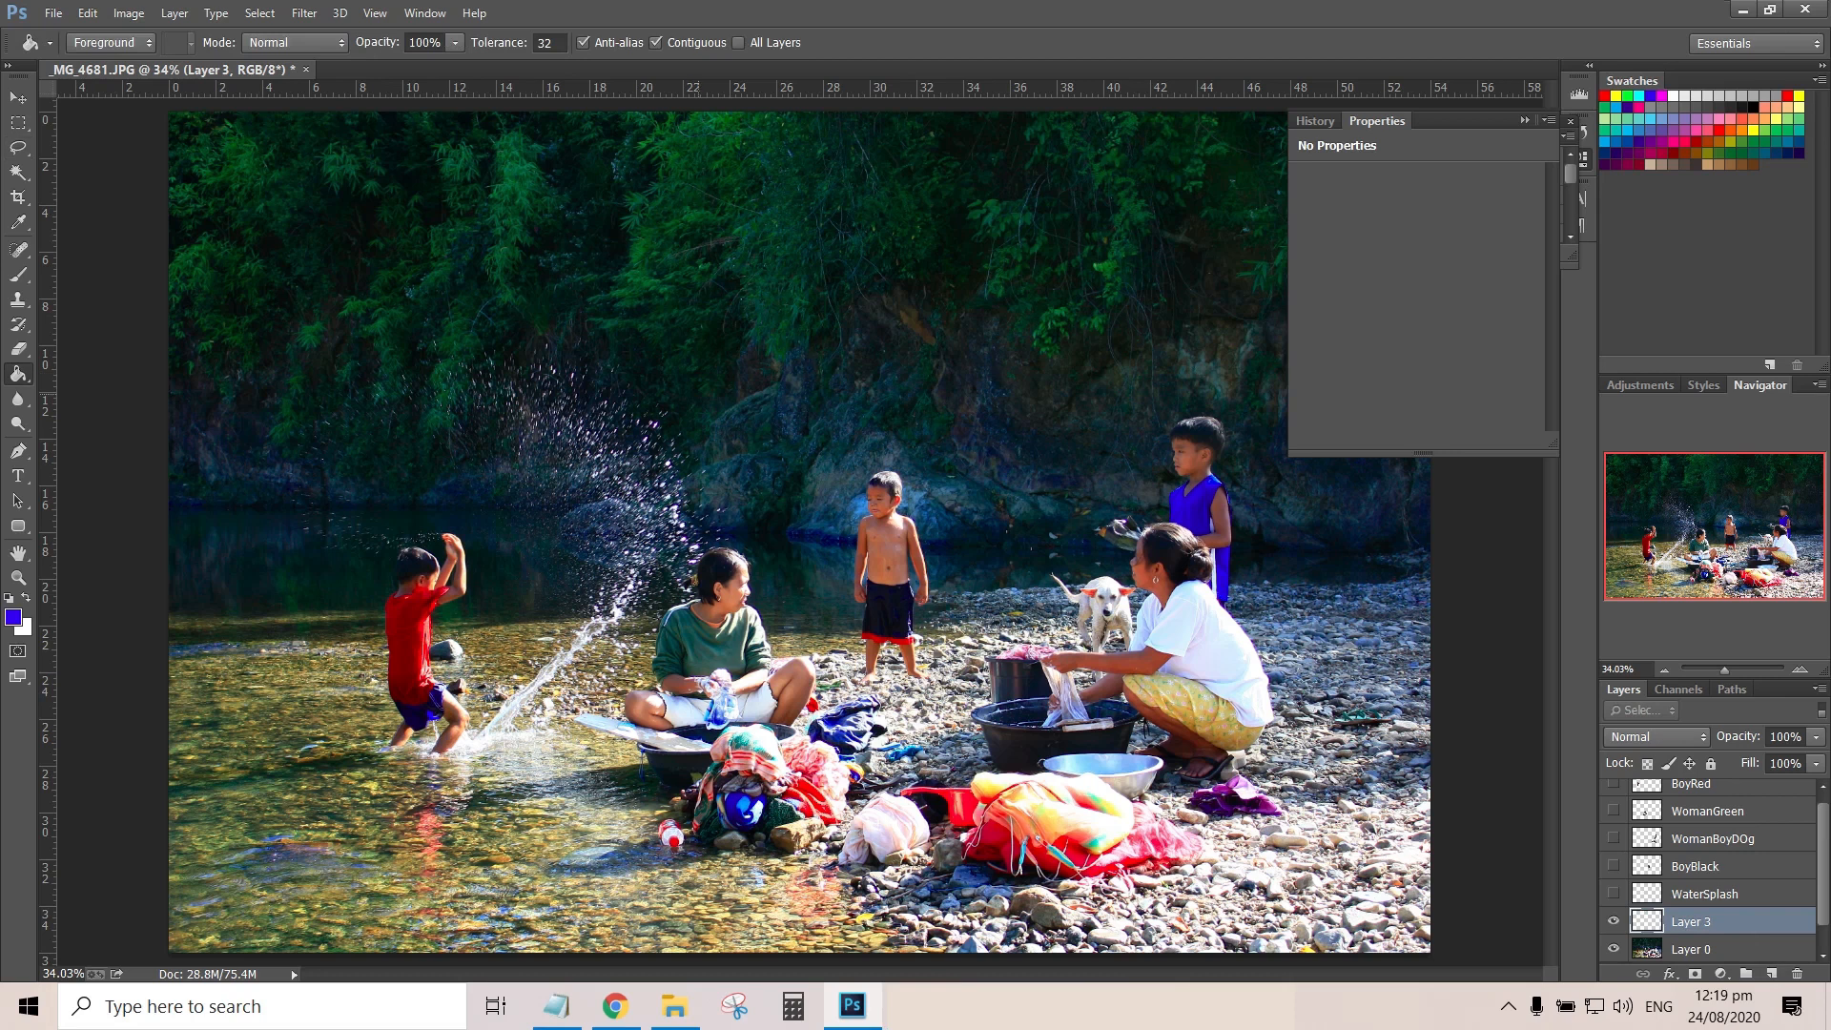
left_click(699, 393)
scroll(1707, 868, "down", 1)
Lower the blue layer's opacity to 36%
left_click(1815, 737)
left_click_drag(1817, 760, 1753, 760)
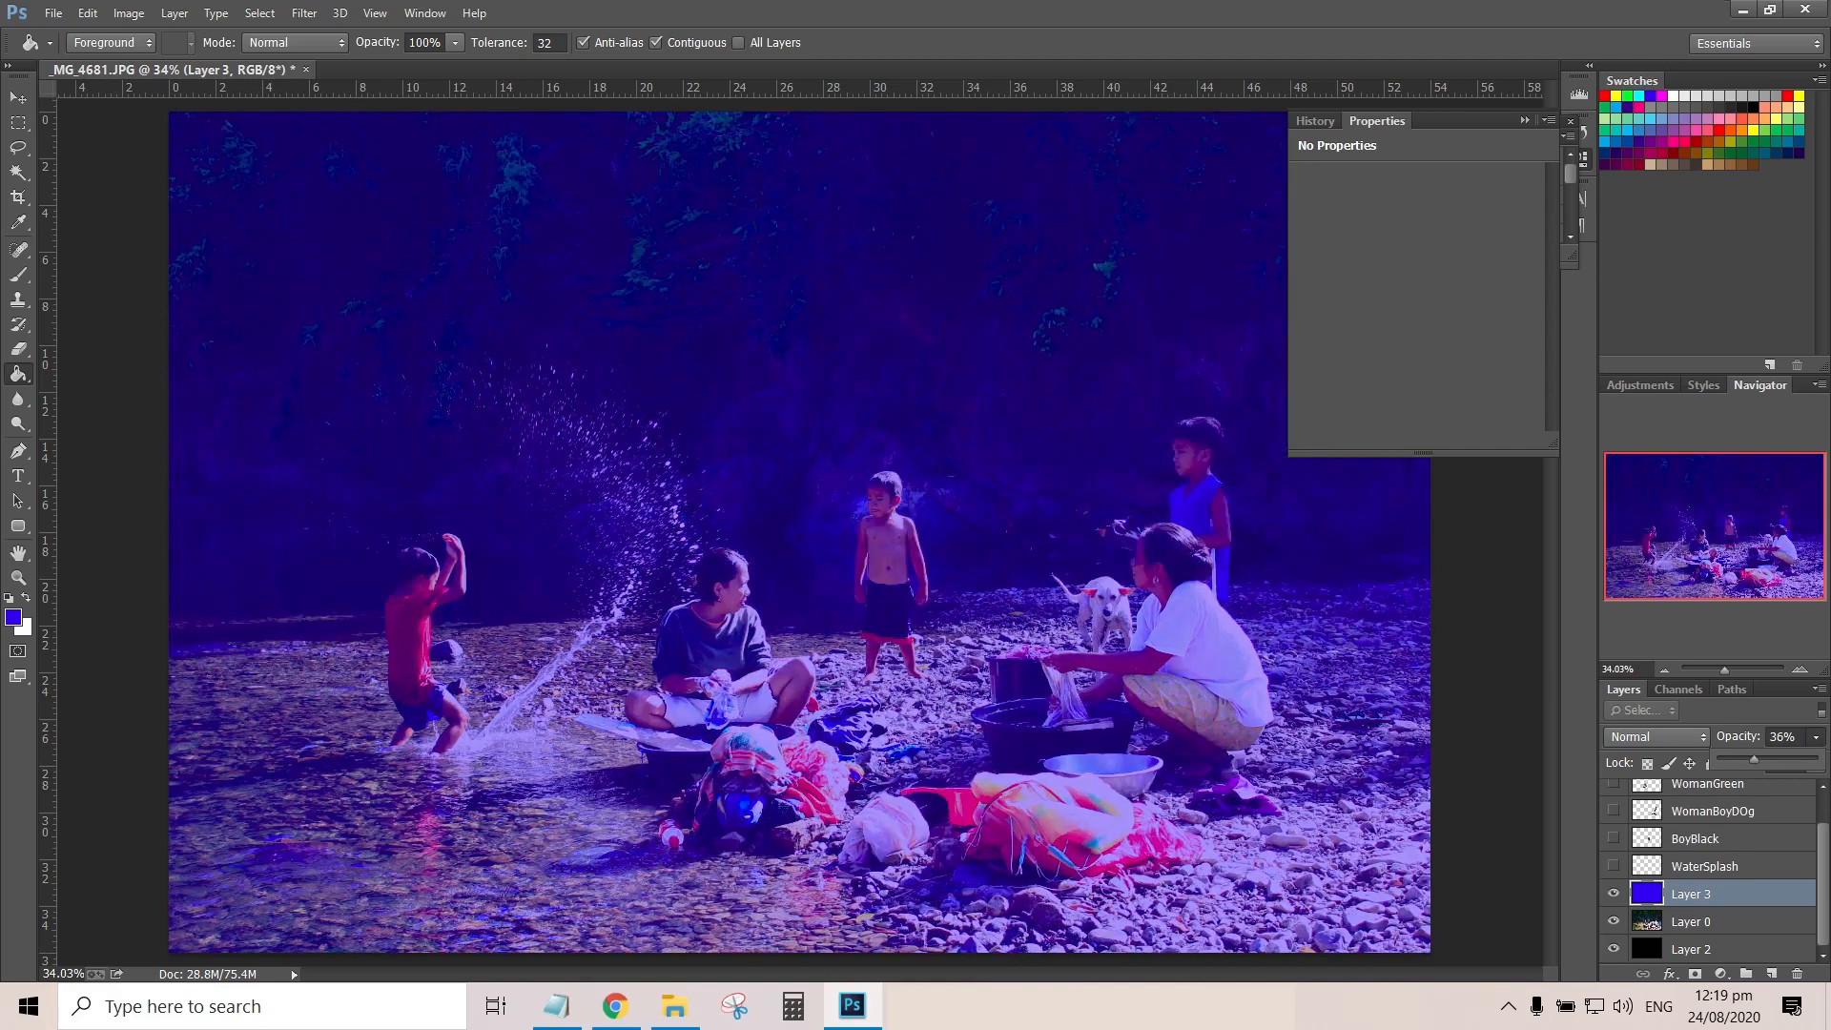
key("Return")
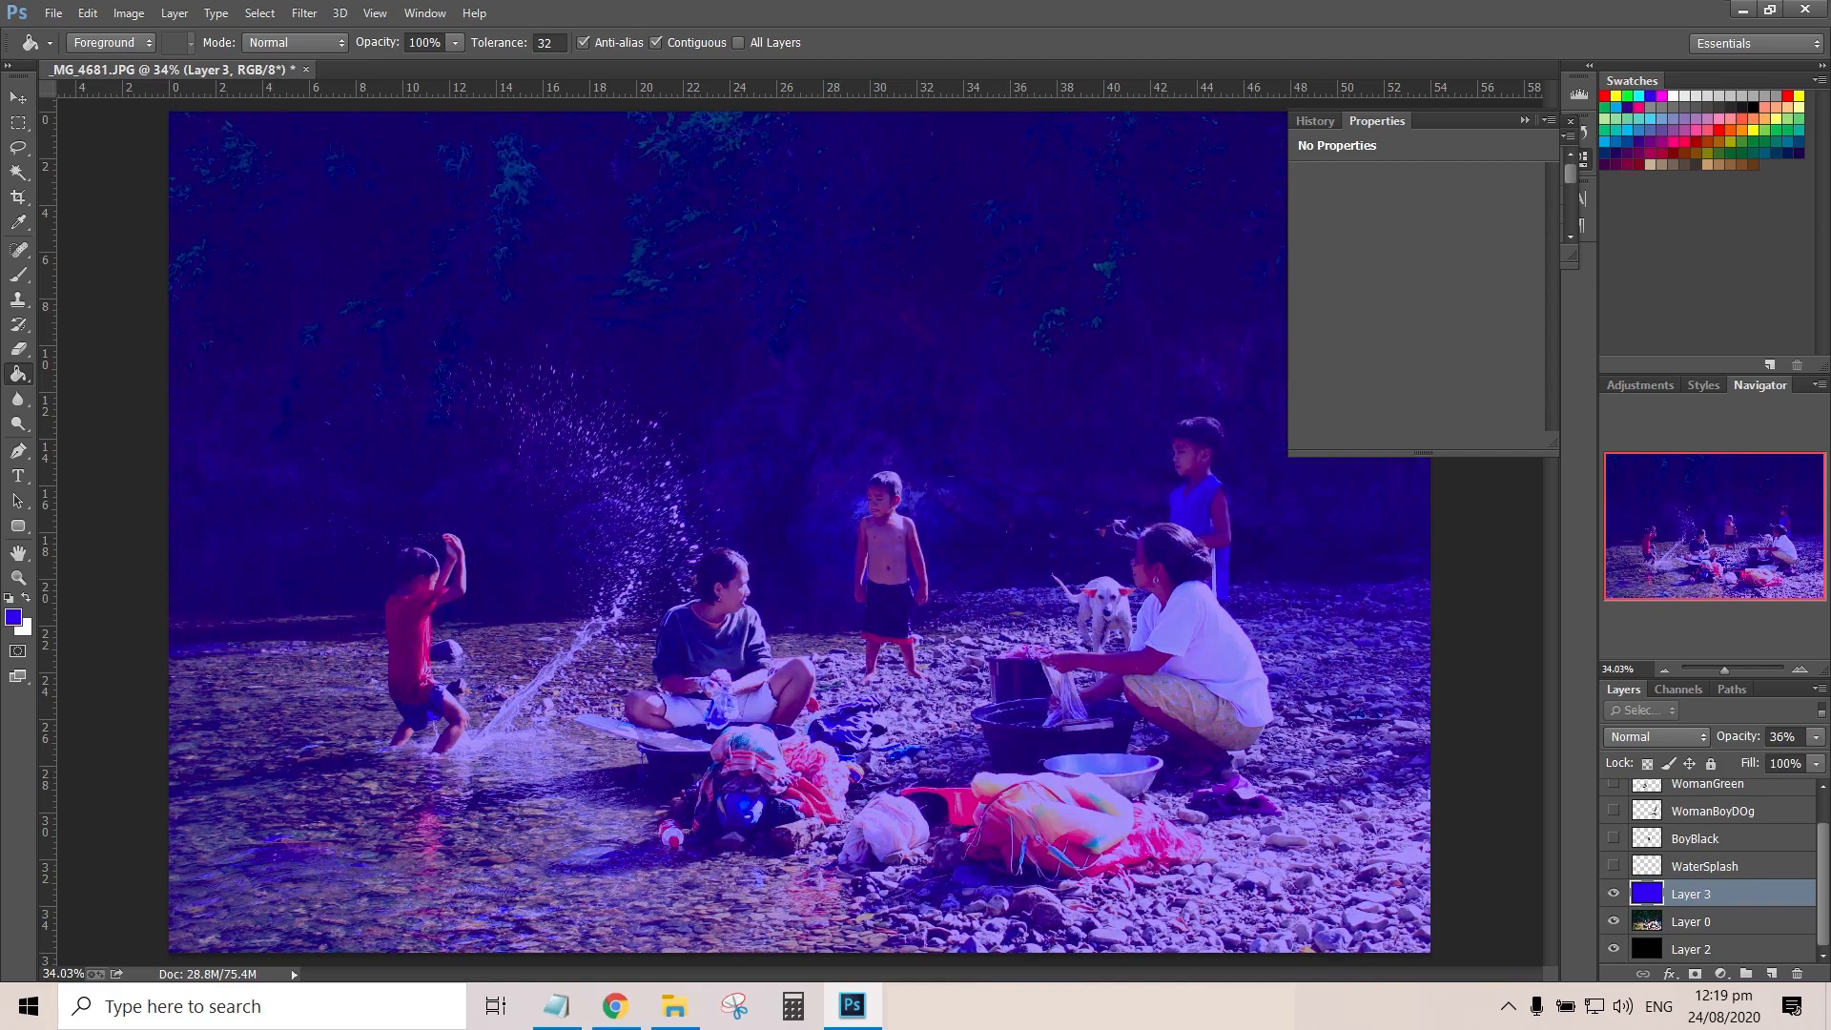
Hide Layer 0 and show the WaterSplash, BoyBlack, WomanBoyDOg and WomanGreen layers over the blue fill
left_click(1614, 921)
left_click(1613, 866)
left_click(1614, 839)
left_click(1614, 811)
left_click(1614, 811)
left_click(1613, 784)
left_click(1613, 811)
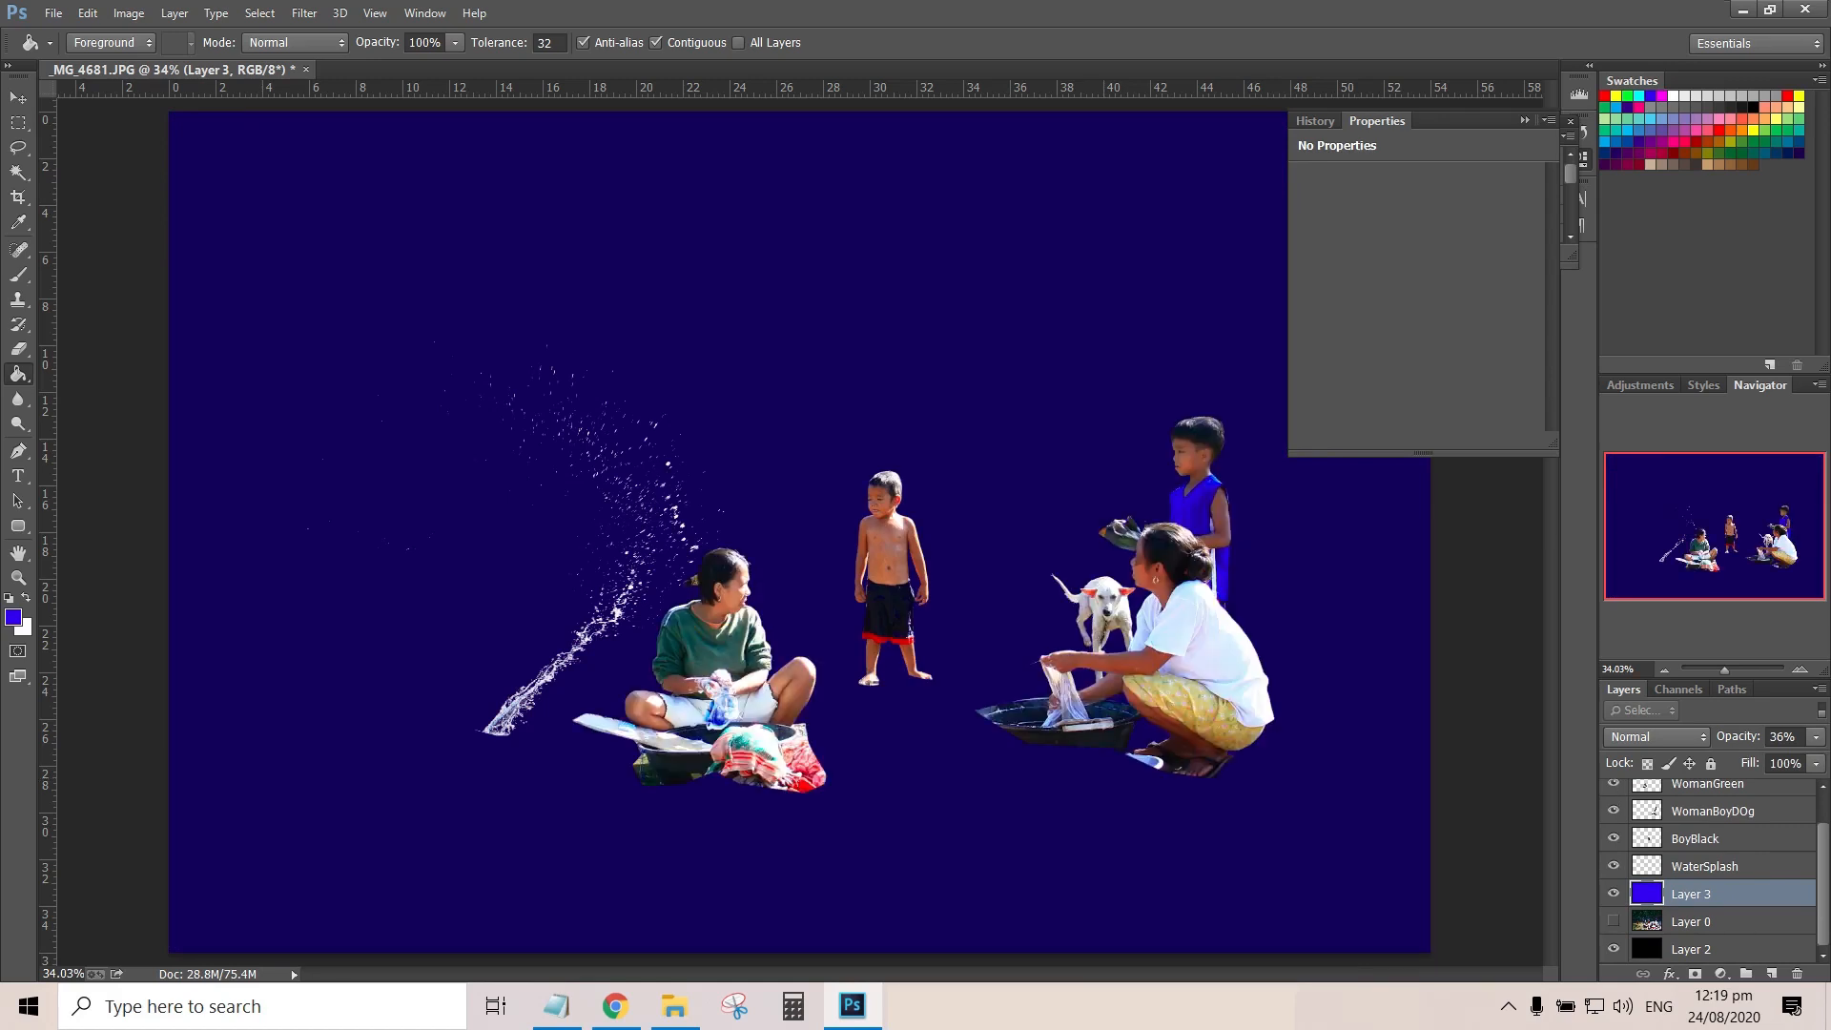
Hide all the cutout layers above blue Layer 3 and show the original photo on Layer 0 beneath it
scroll(1613, 811, "up", 1)
left_click(1613, 793)
left_click_drag(1613, 793, 1613, 904)
scroll(1613, 904, "down", 2)
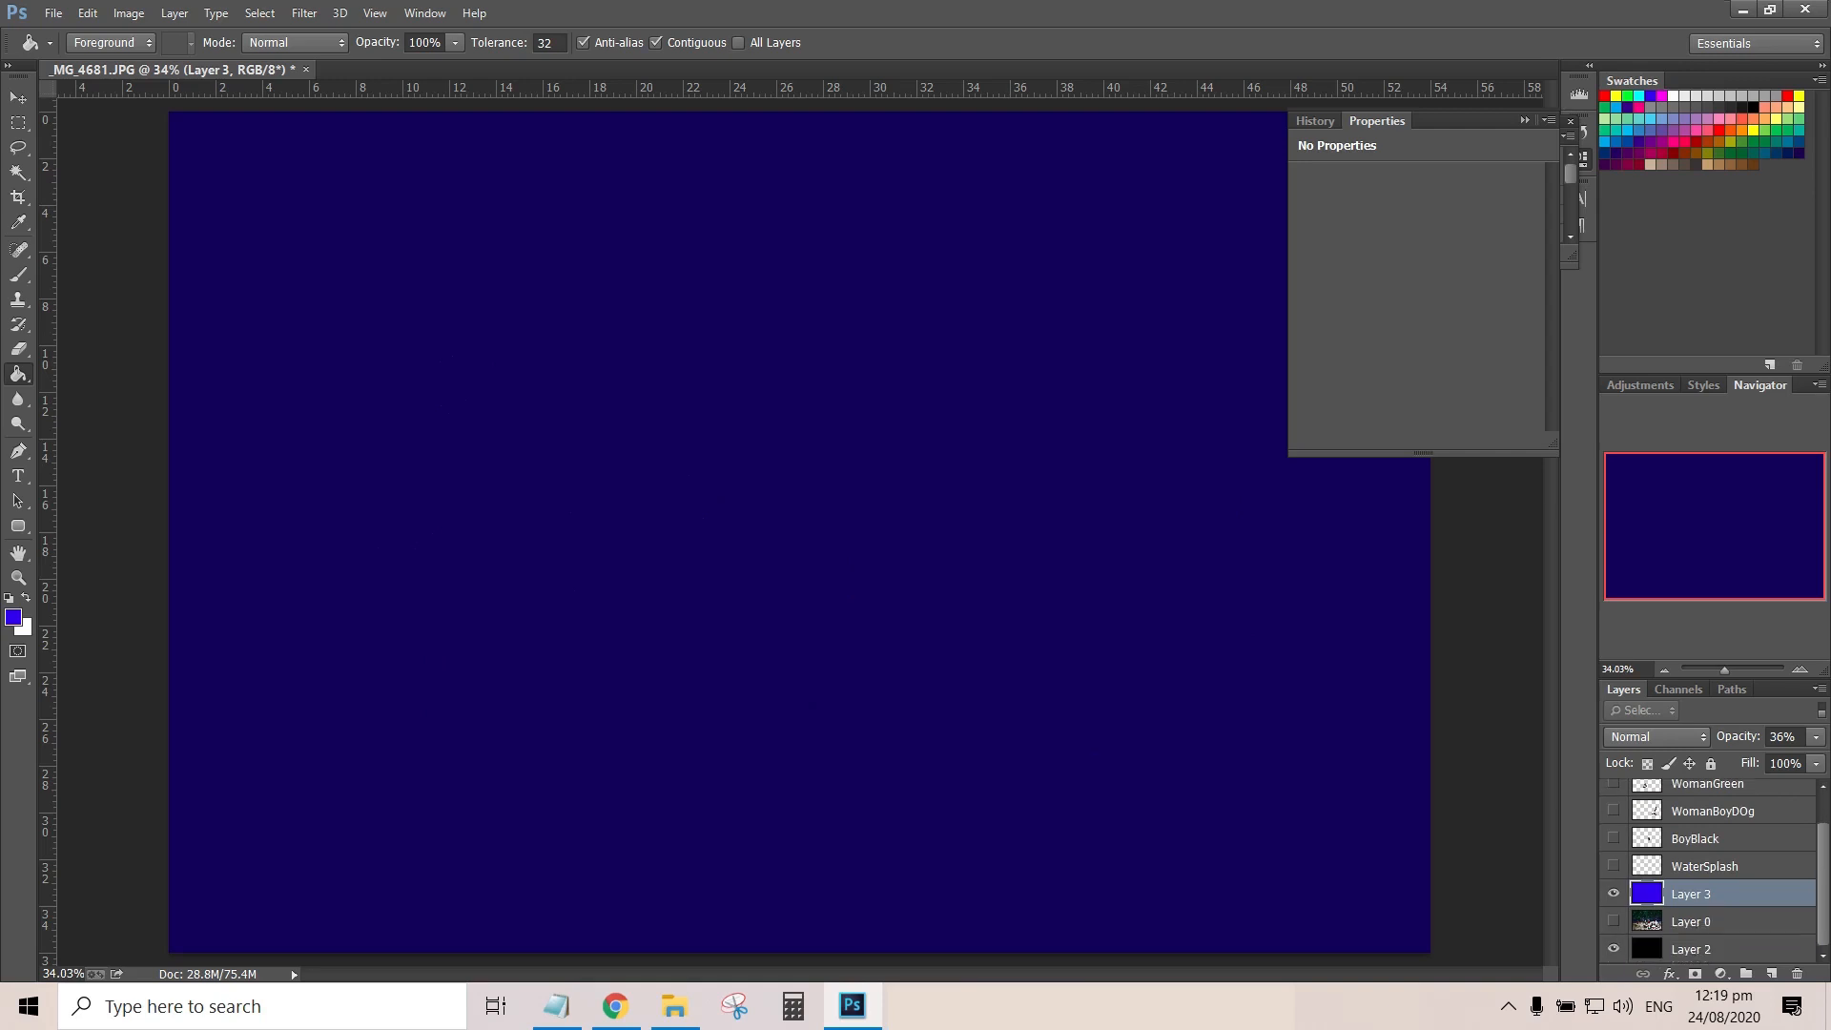
left_click(1613, 921)
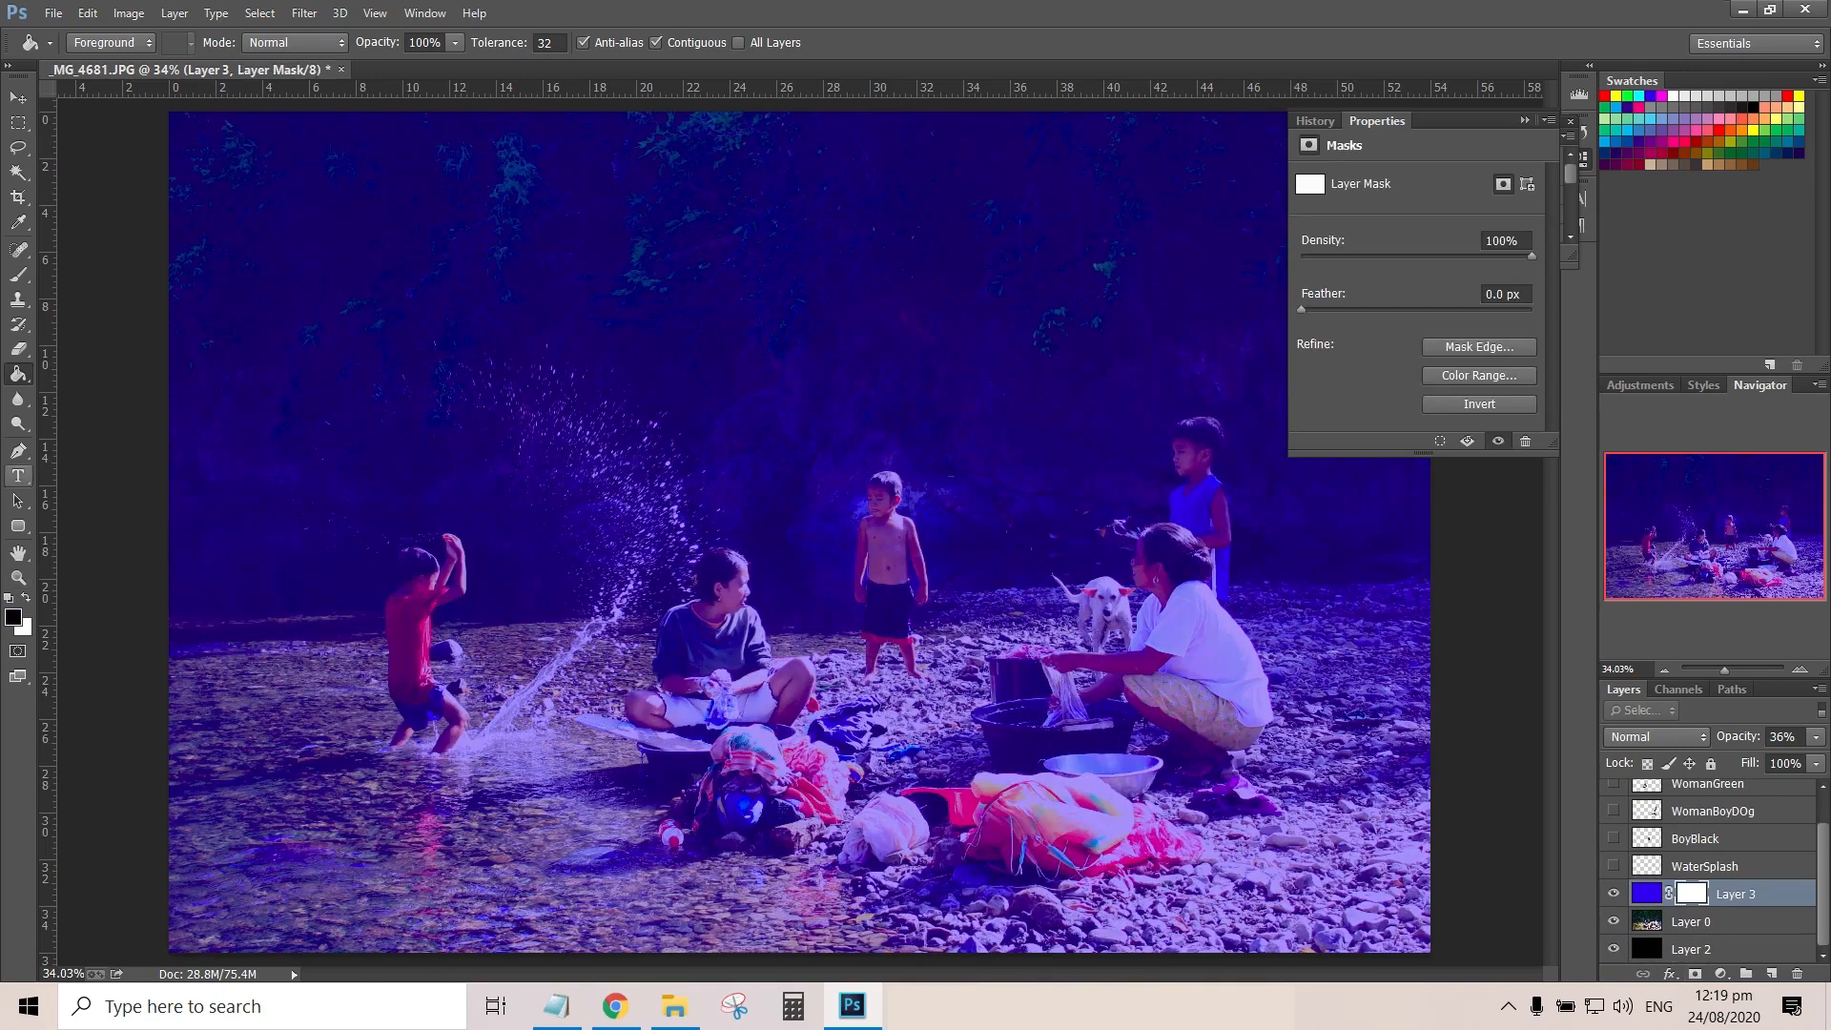
Add a mask to blue Layer 3 and apply a vertical linear gradient that fades the tint out of the photo's lower part
right_click(18, 373)
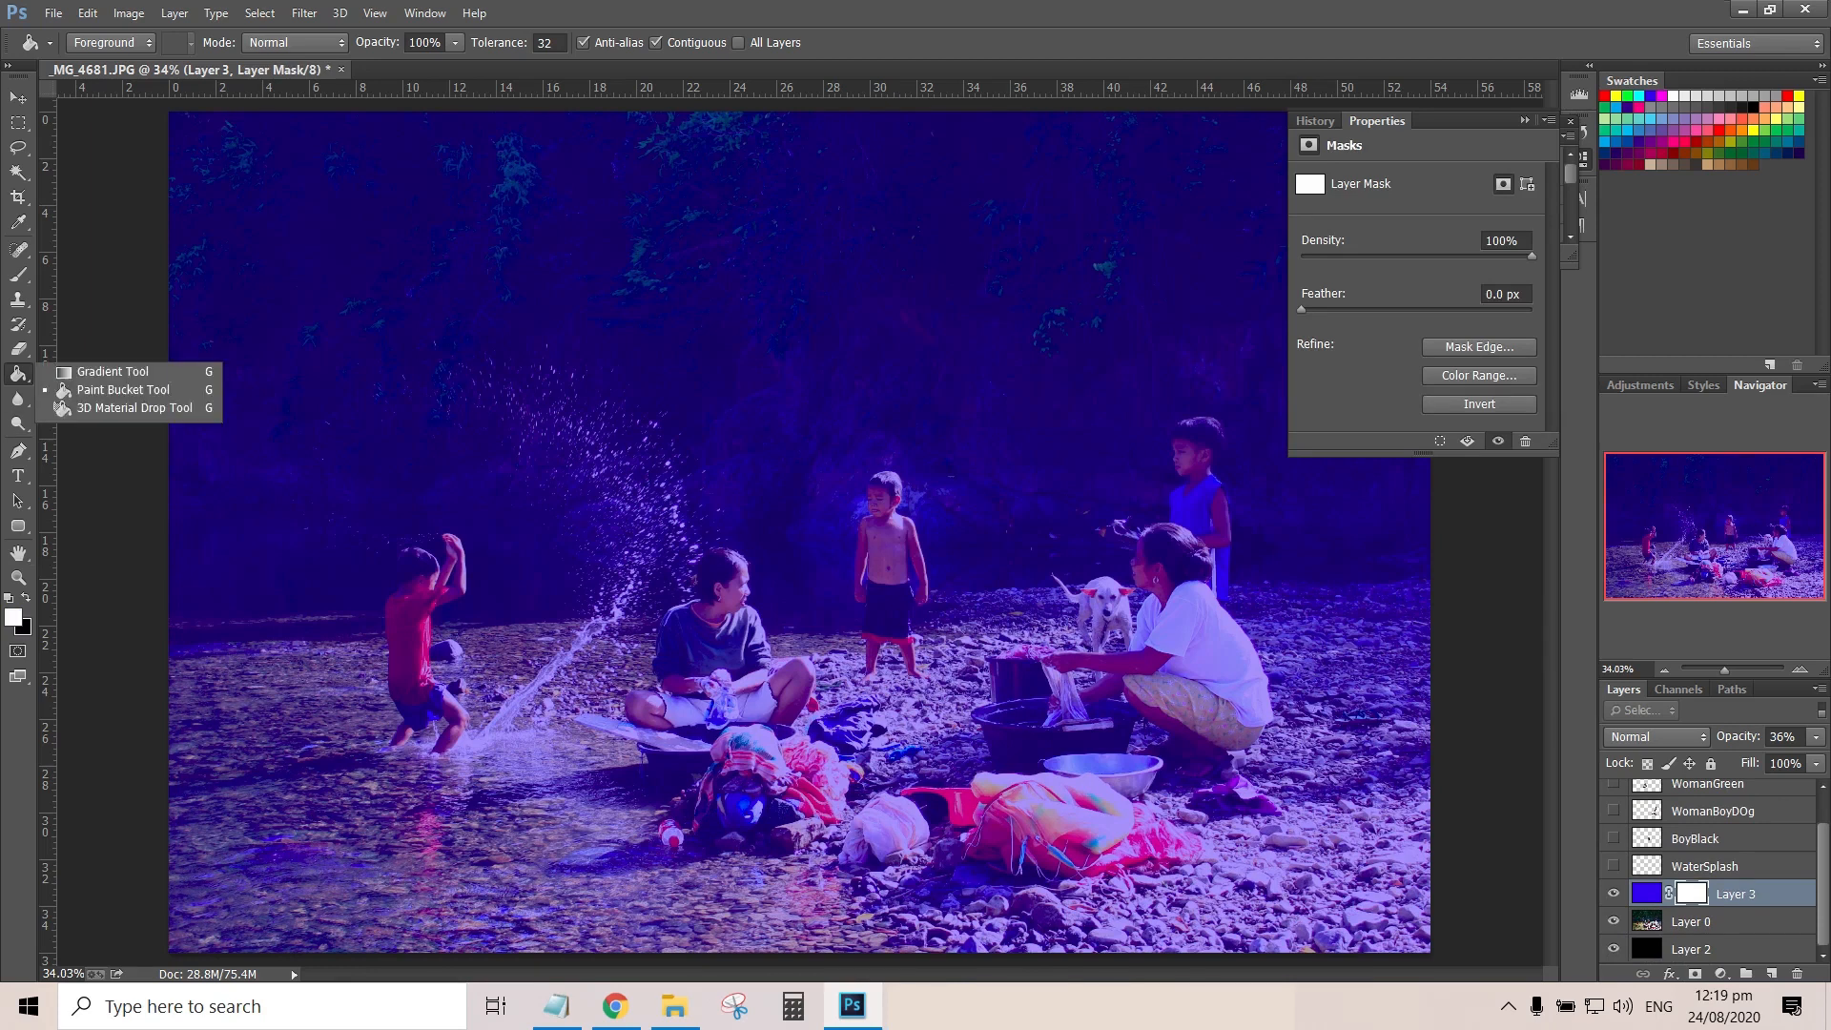
left_click(95, 371)
left_click_drag(818, 546, 817, 768)
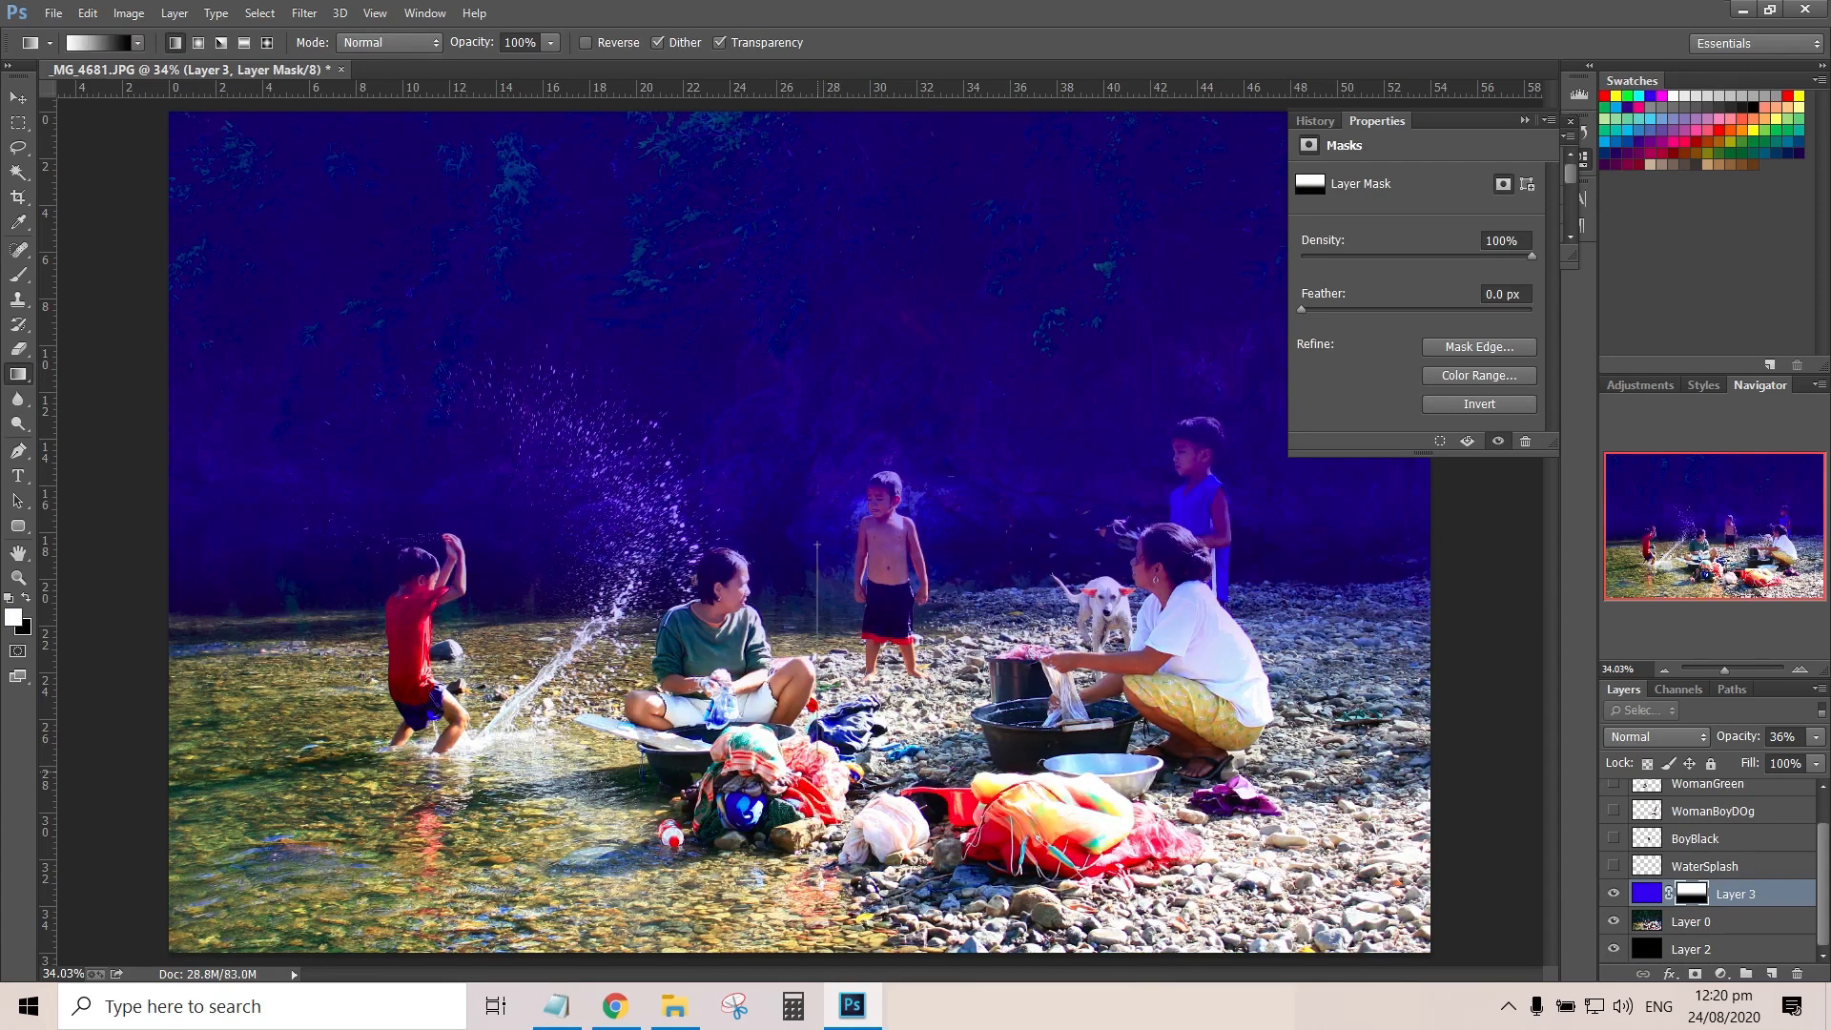
left_click_drag(804, 535, 803, 818)
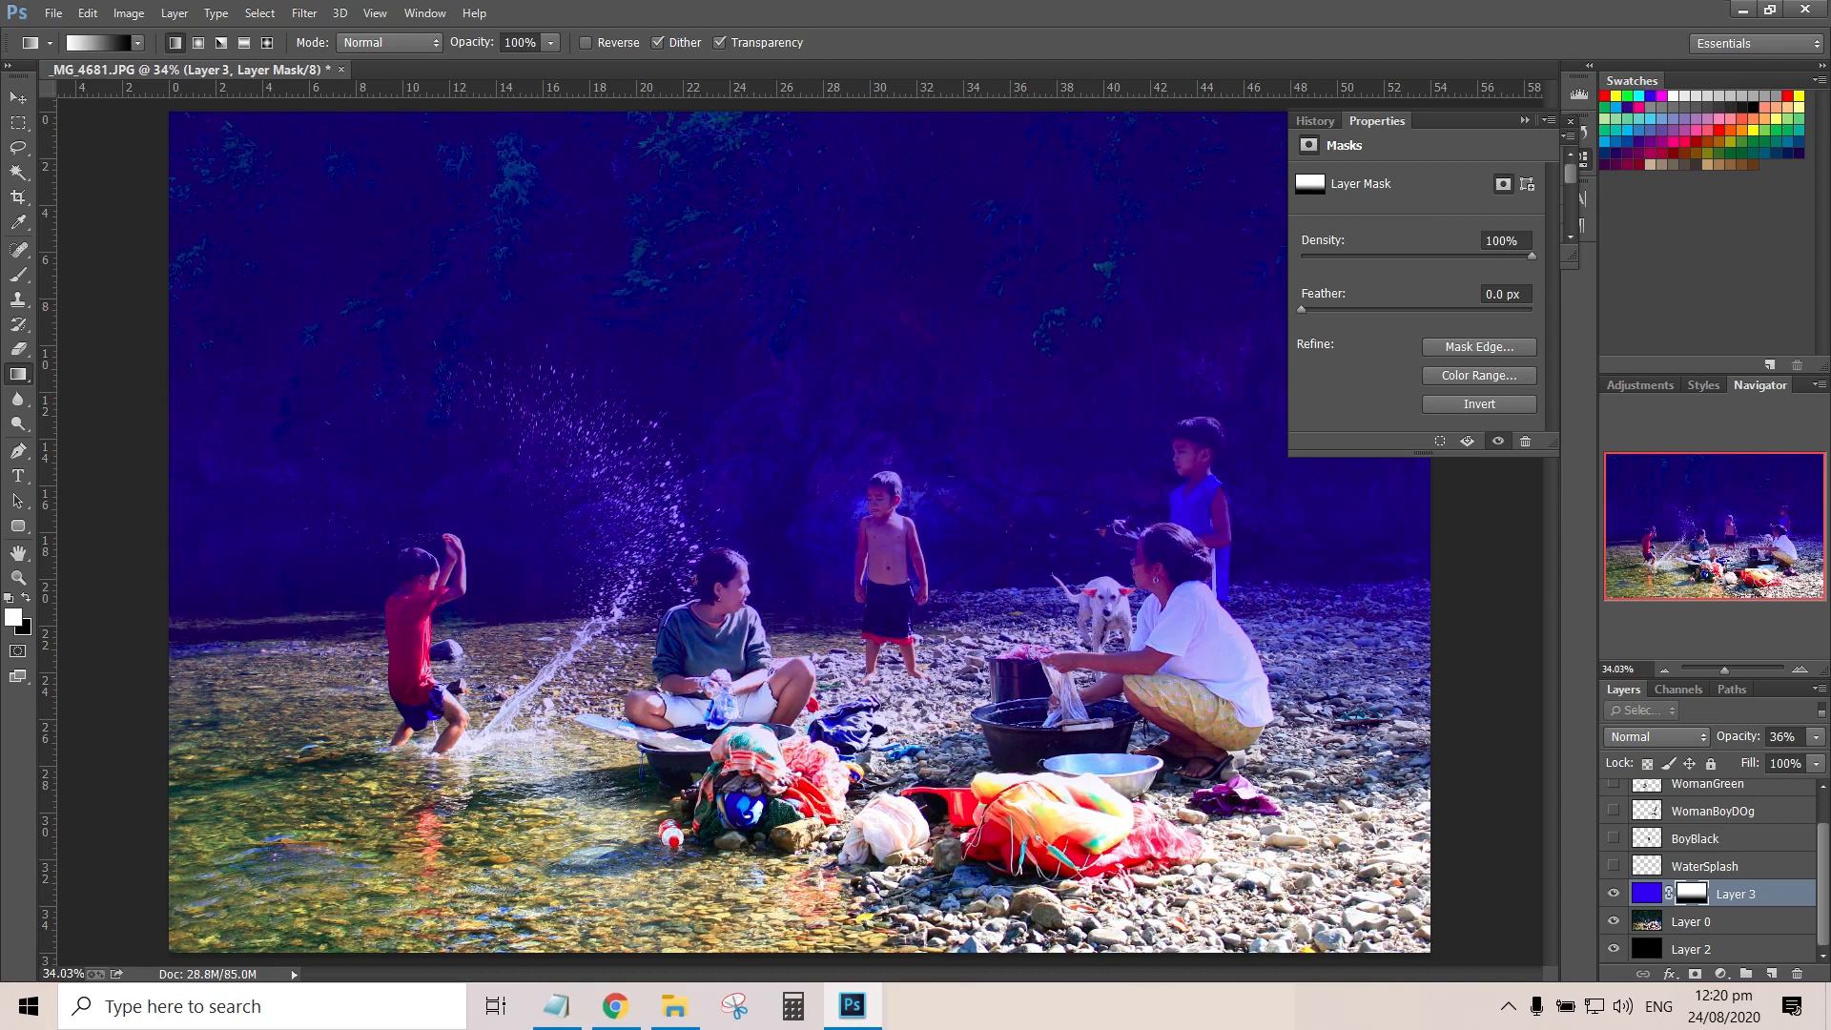
Show the cutout layers from WaterSplash up to BoyRed and compare the image with and without Layer 3
left_click_drag(1613, 866, 1613, 780)
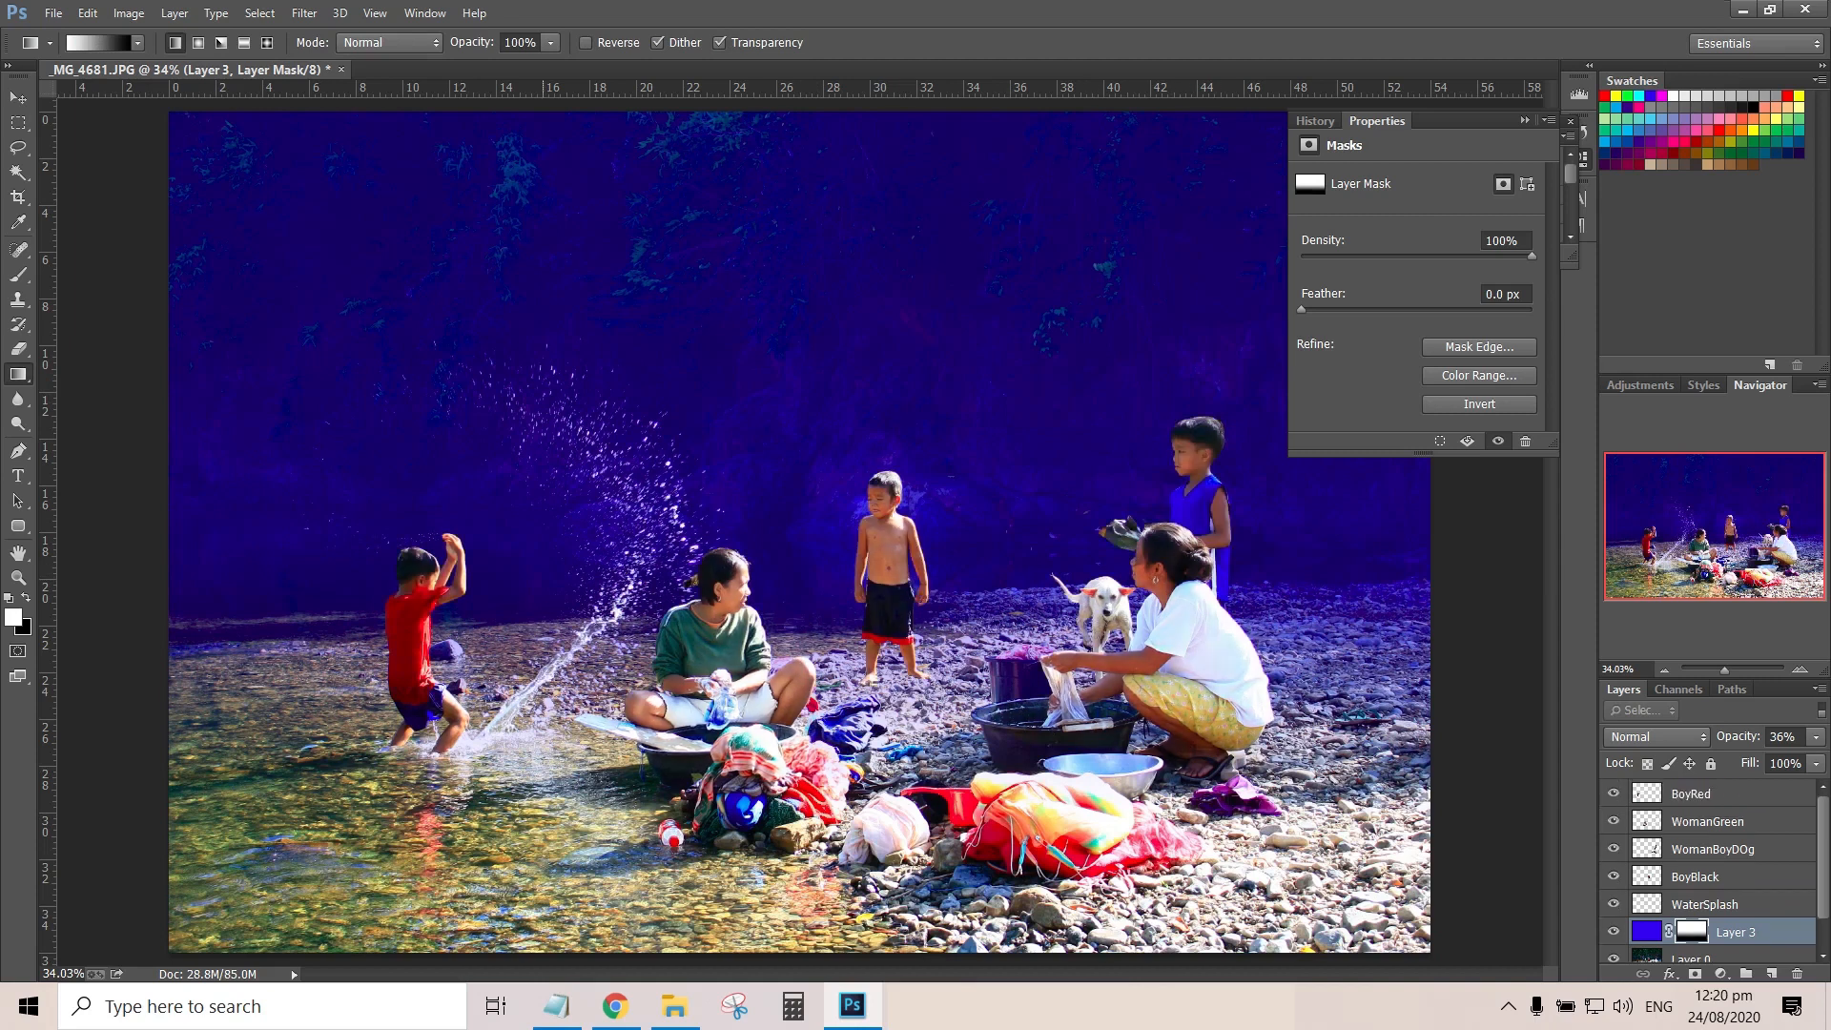
left_click(1613, 931)
left_click(1613, 931)
Recolour Layer 3's fill to yellow with the Paint Bucket, leaving its mask untouched
left_click(1646, 931)
right_click(18, 374)
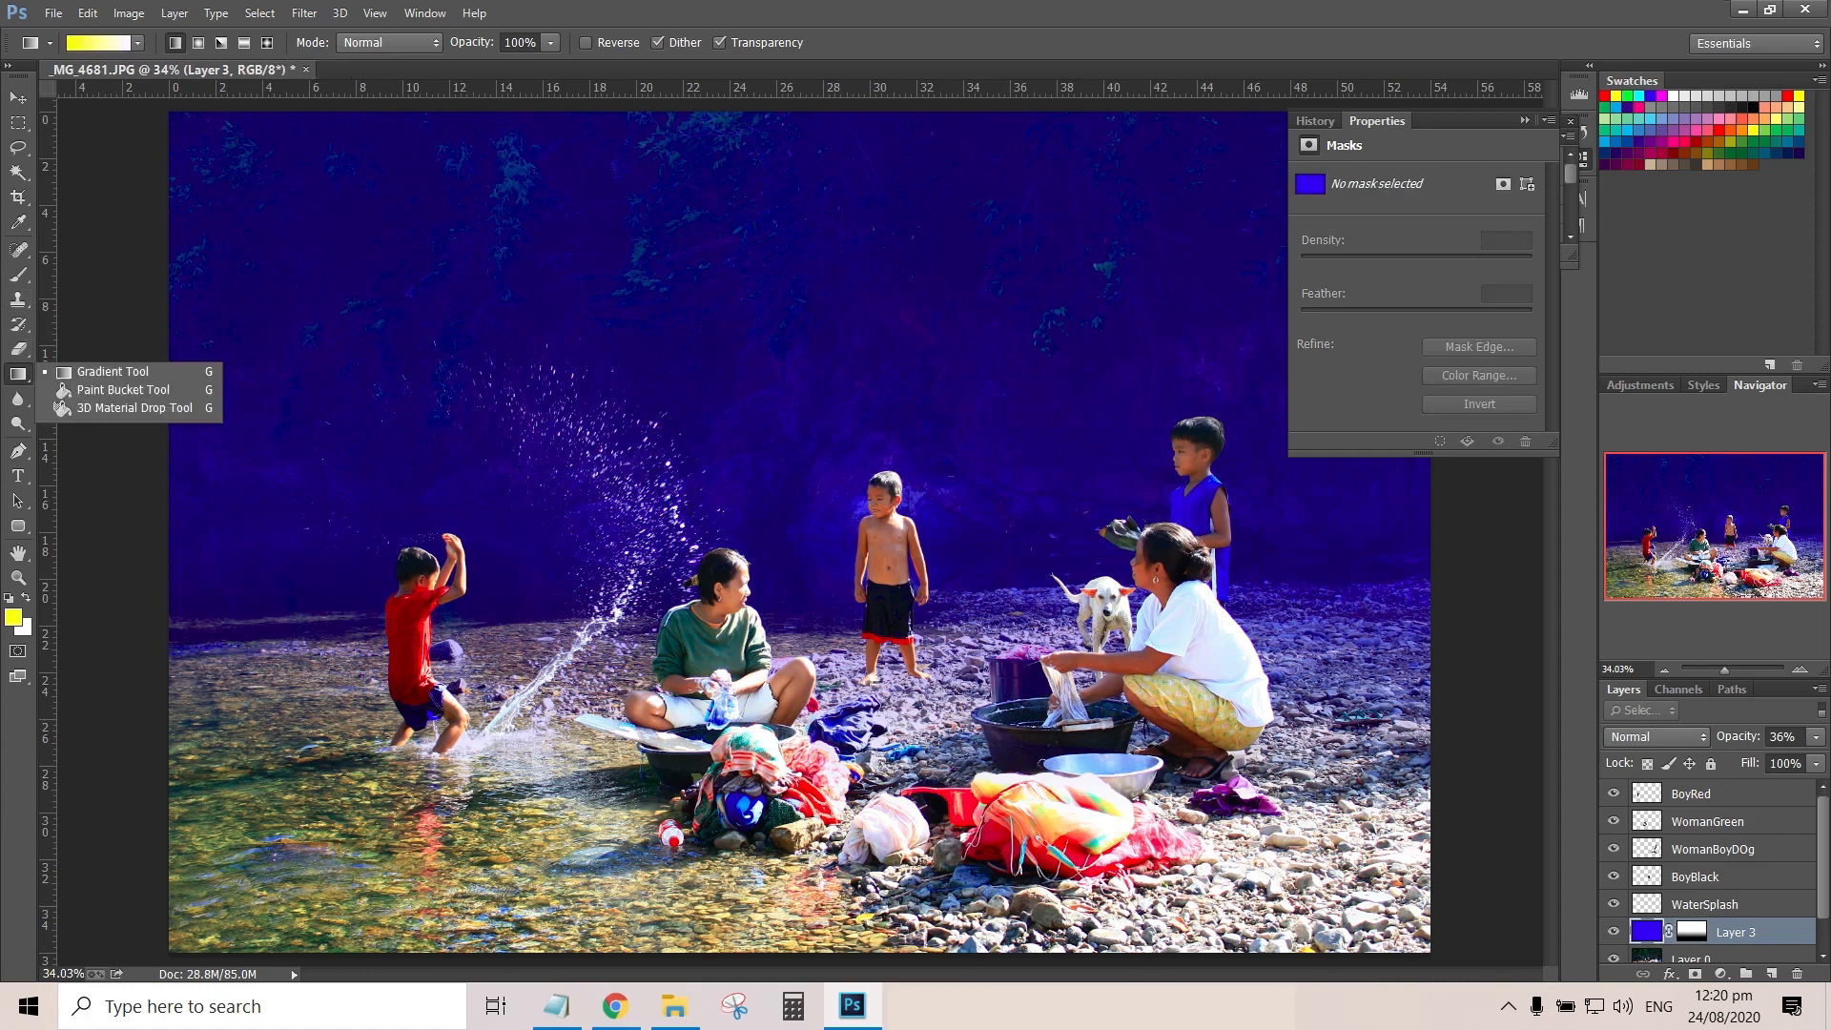
left_click(96, 389)
left_click(688, 582)
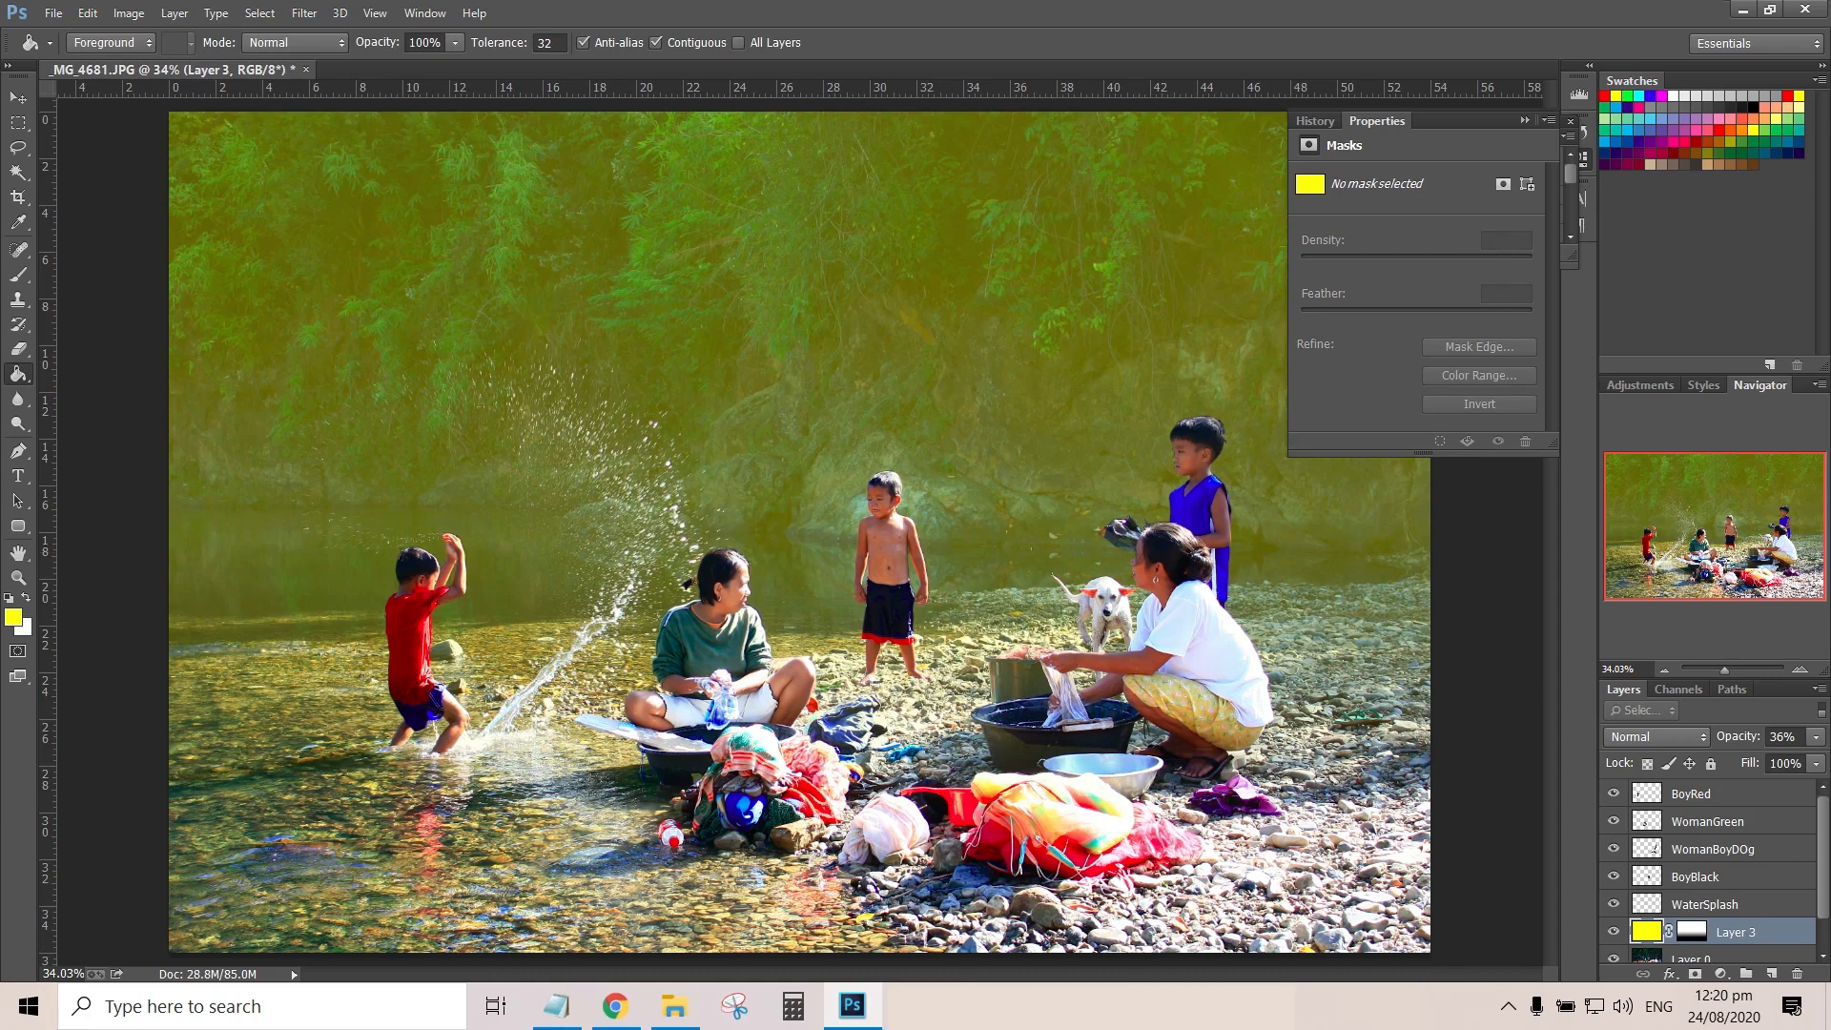
Add Layer 4 above Layer 3 and draw a white-to-black radial gradient from the photo's upper right corner toward its lower left
scroll(1020, 587, "up", 5)
left_click_drag(1020, 587, 932, 561)
left_click_drag(591, 552, 1338, 527)
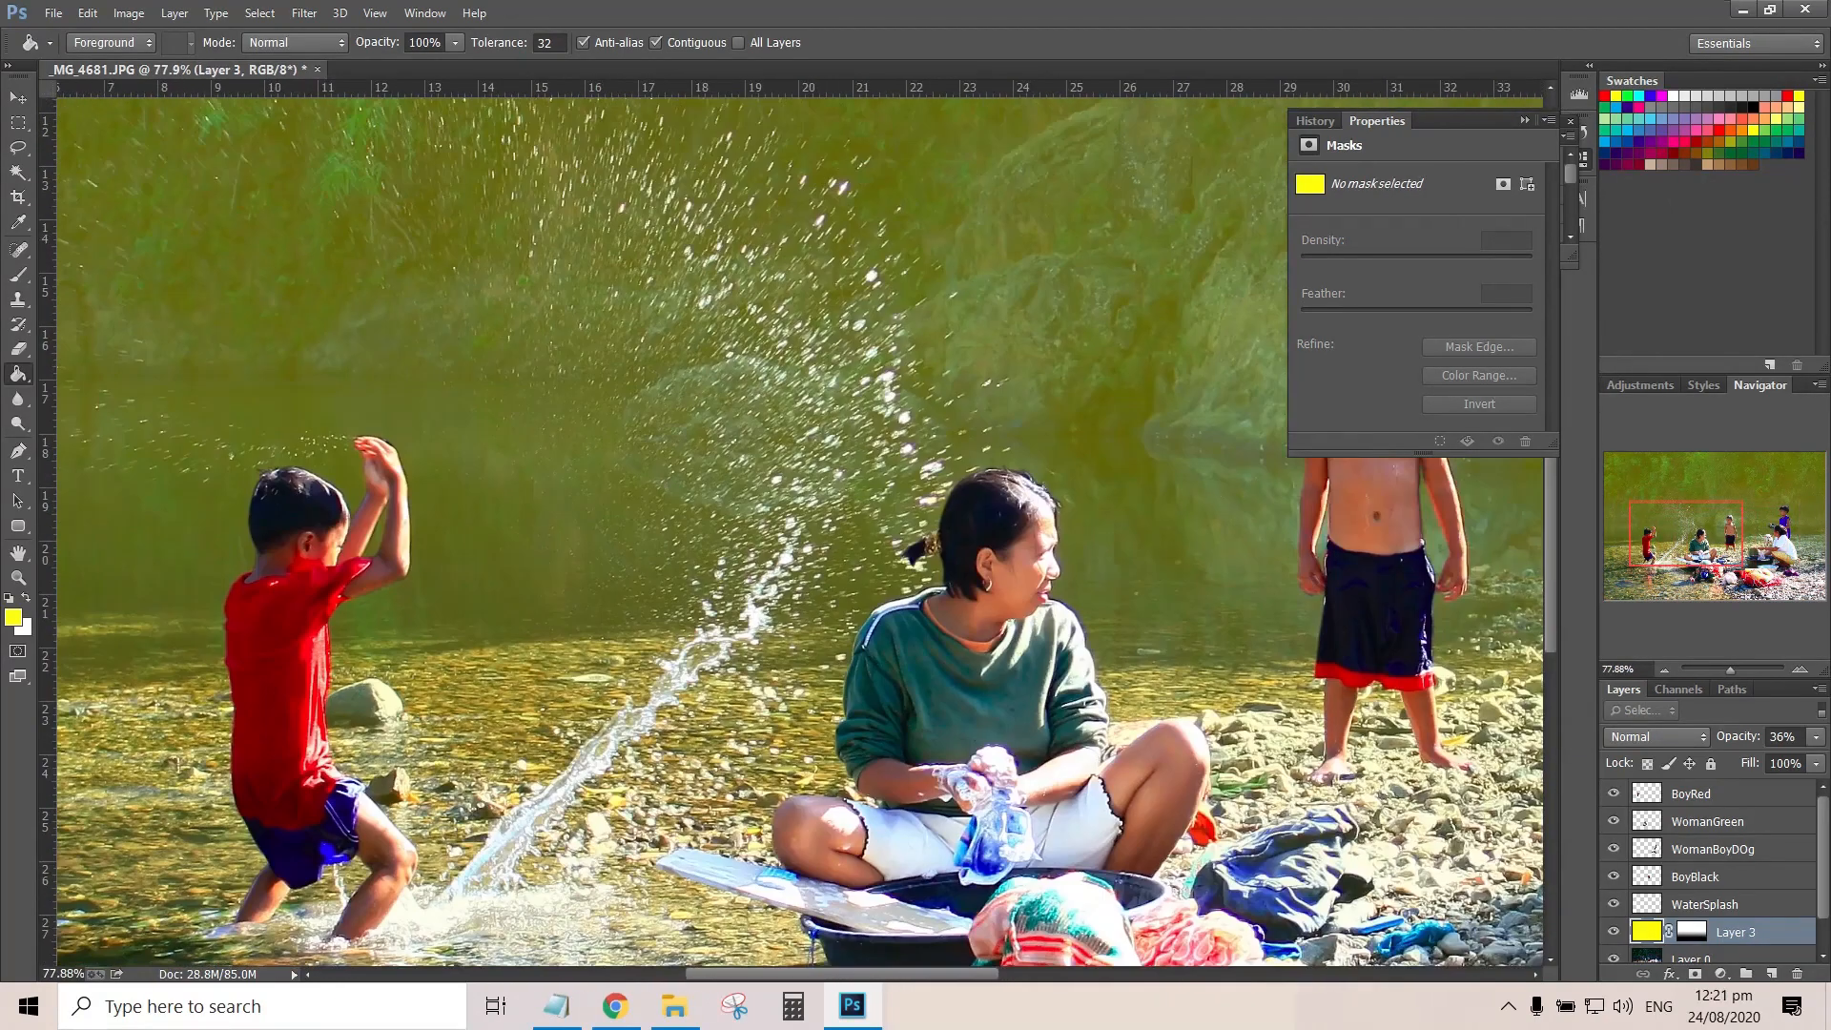
scroll(1337, 527, "down", 5)
left_click(1524, 120)
scroll(1707, 872, "down", 1)
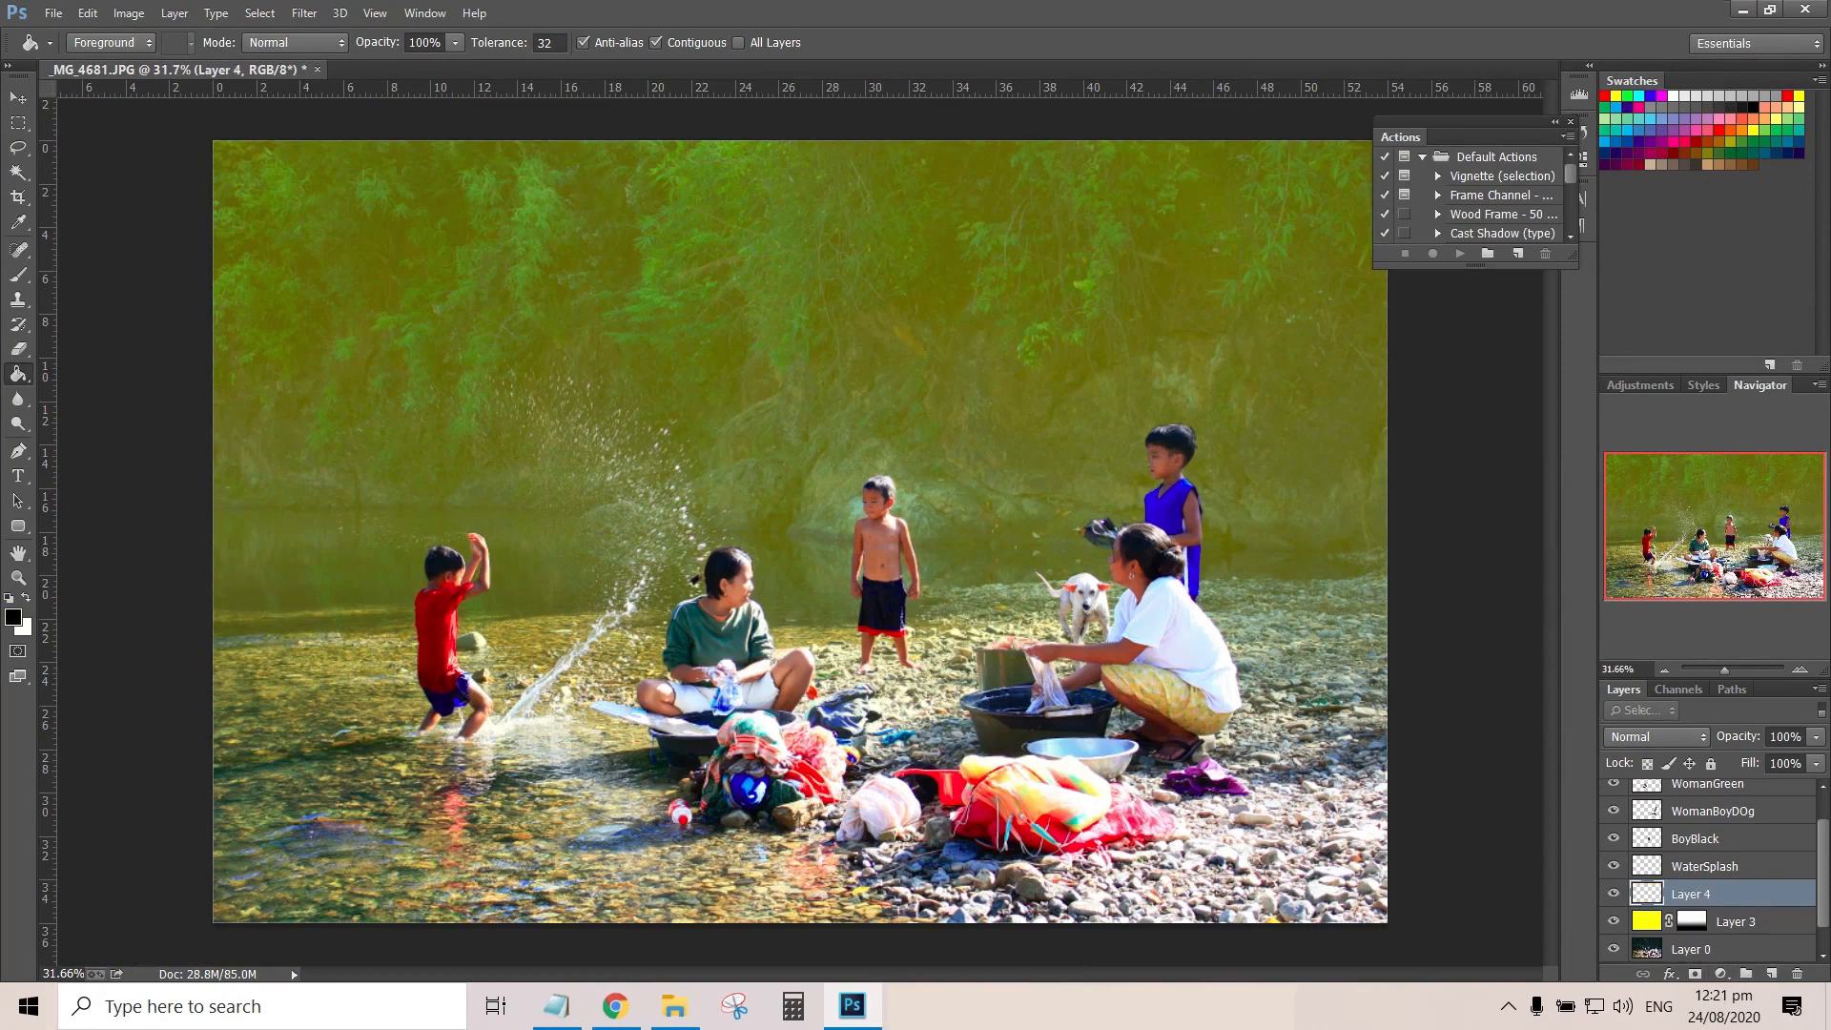
right_click(18, 374)
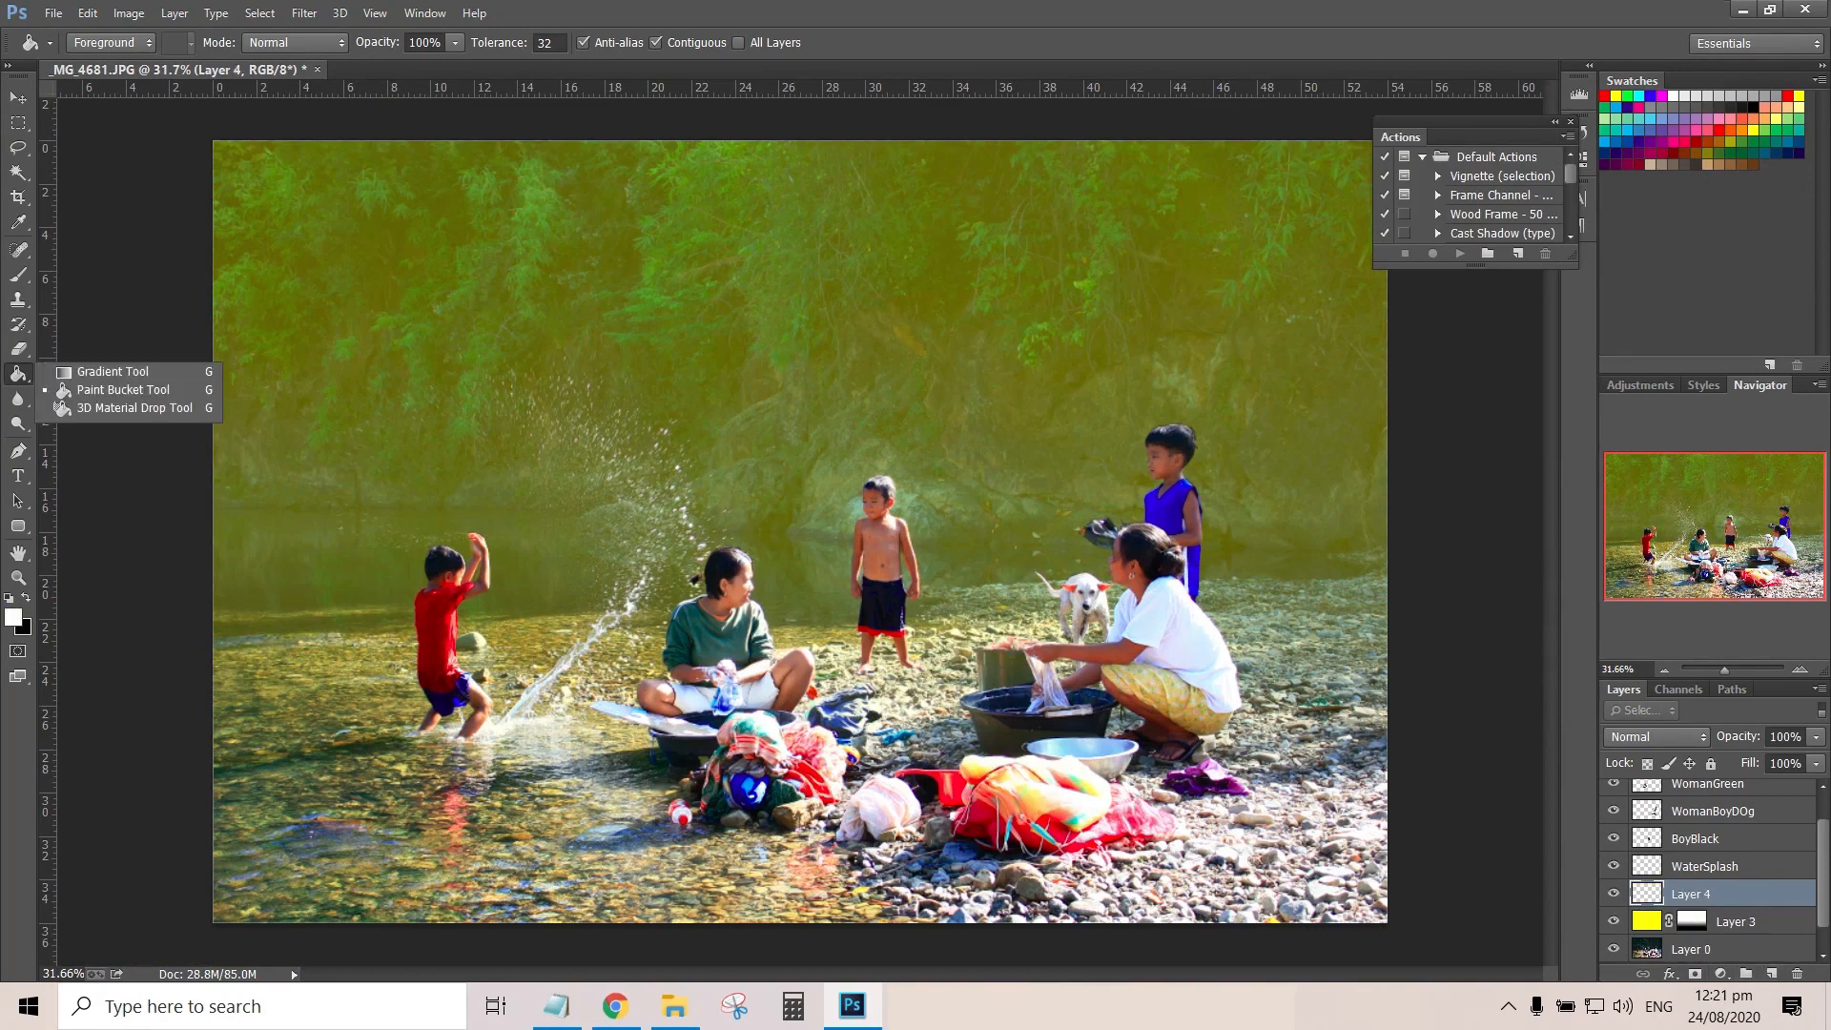
left_click(95, 372)
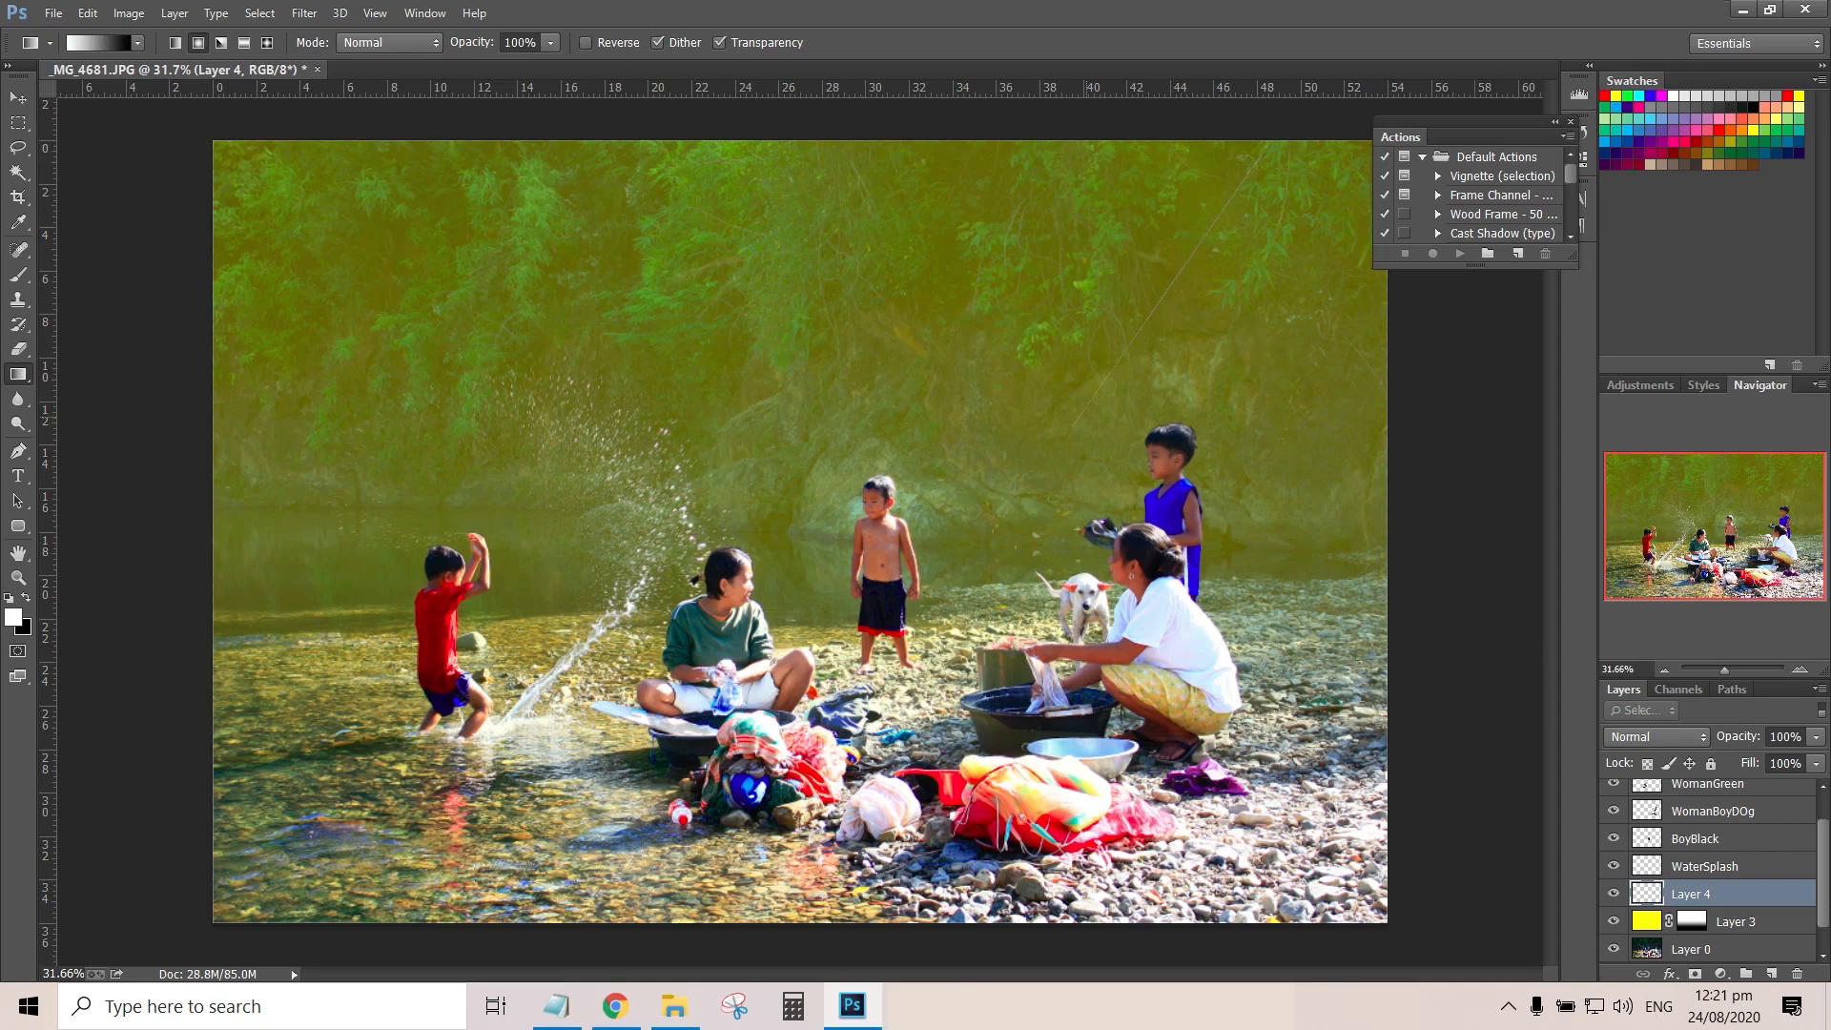
left_click_drag(1008, 471, 1008, 472)
left_click_drag(1247, 128, 540, 813)
Set Layer 4's blending mode to Screen and its opacity to 64%
left_click(1656, 737)
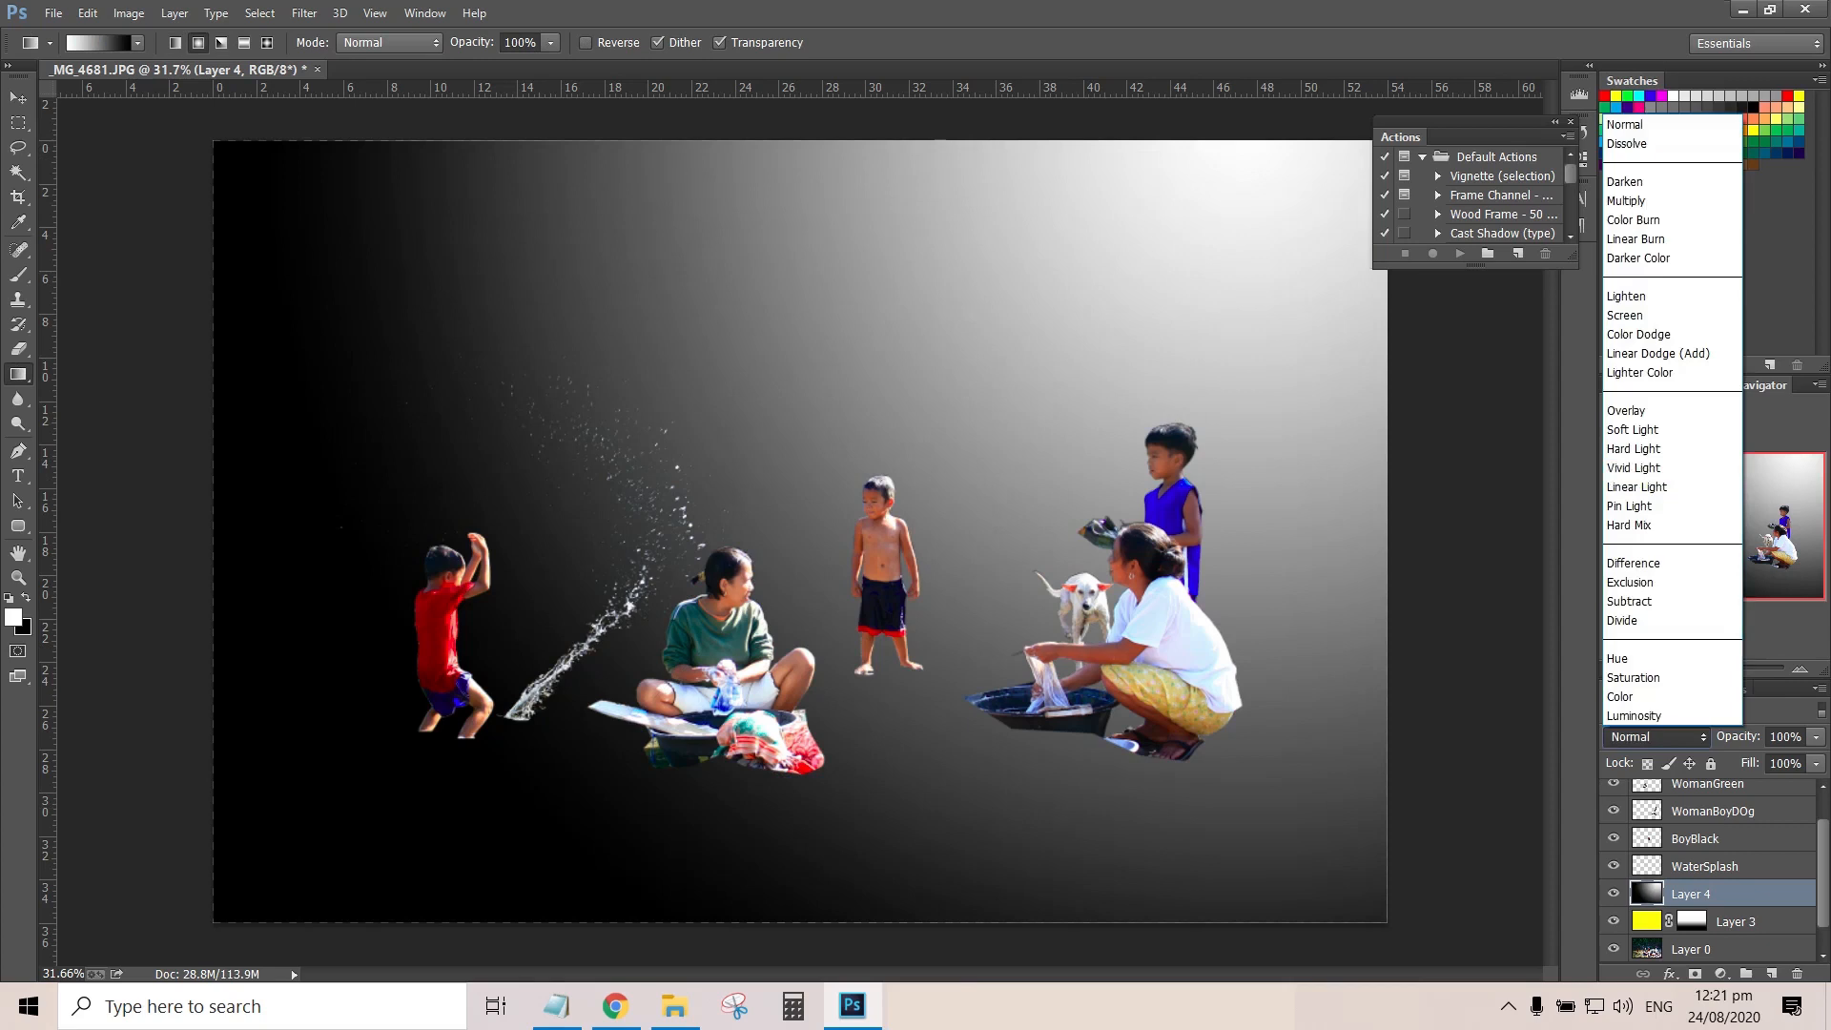
left_click(1645, 314)
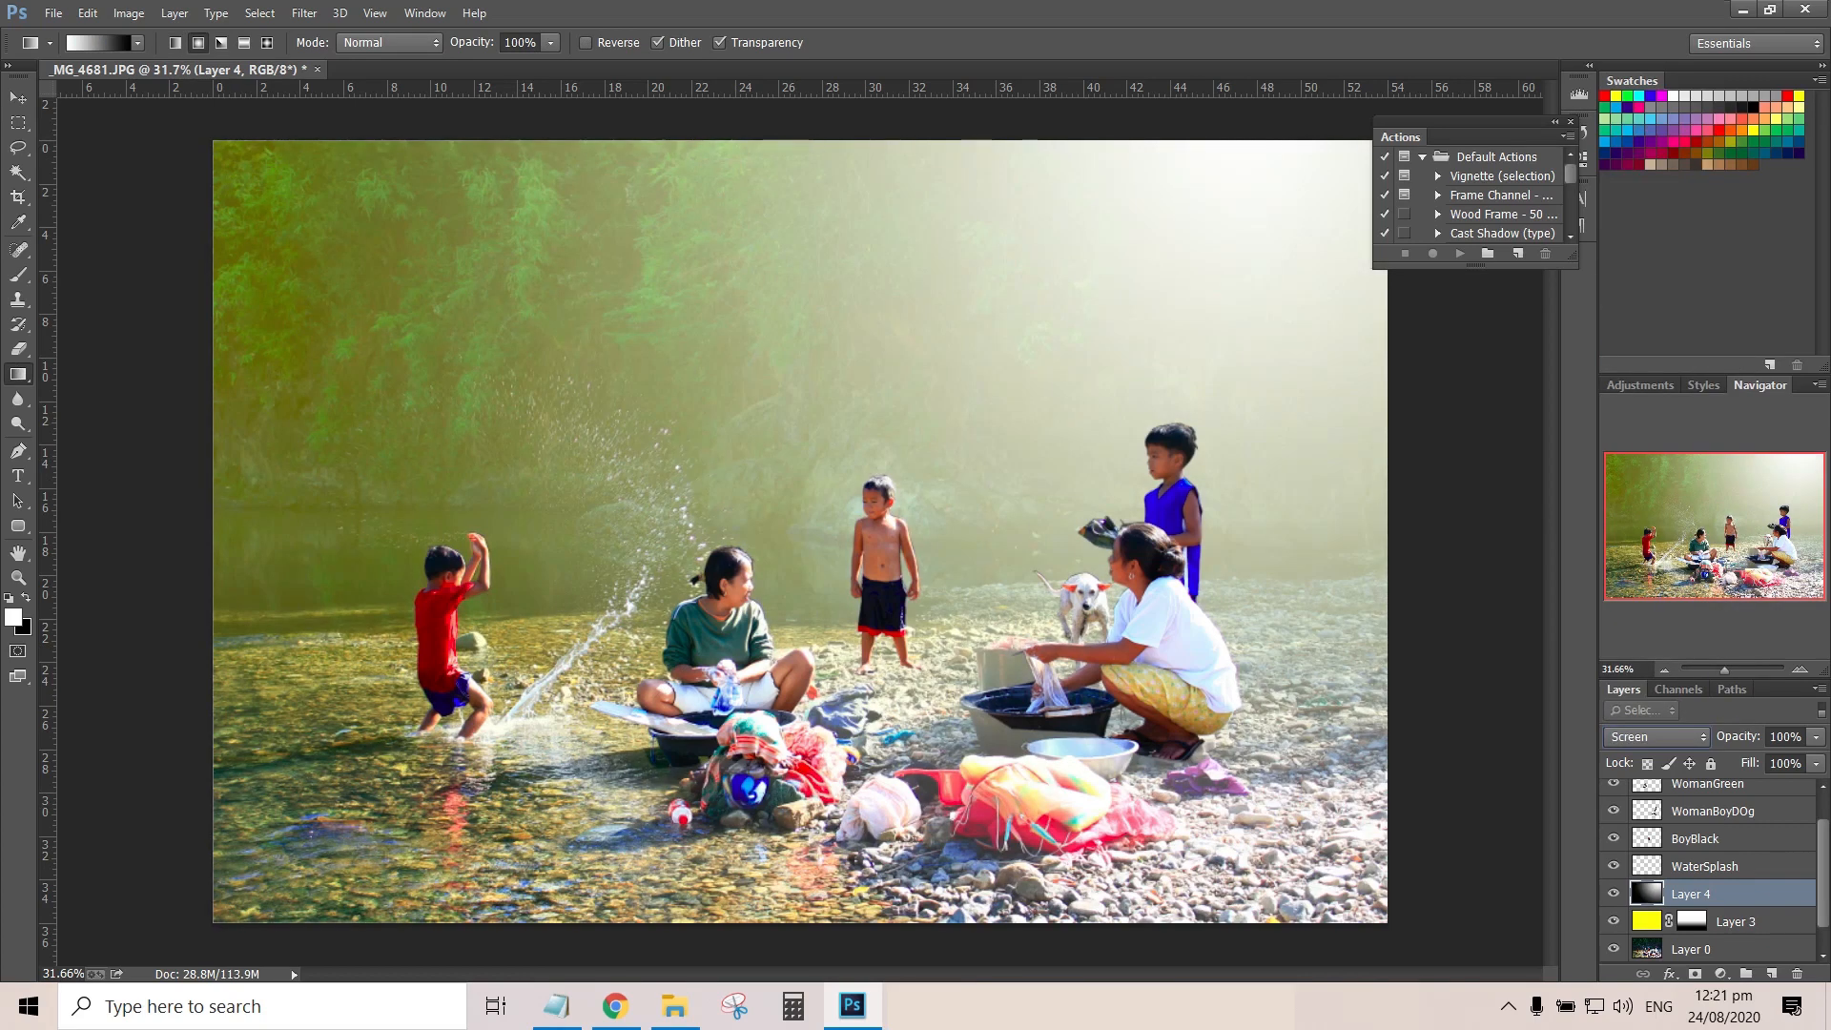
left_click_drag(1815, 737, 1780, 759)
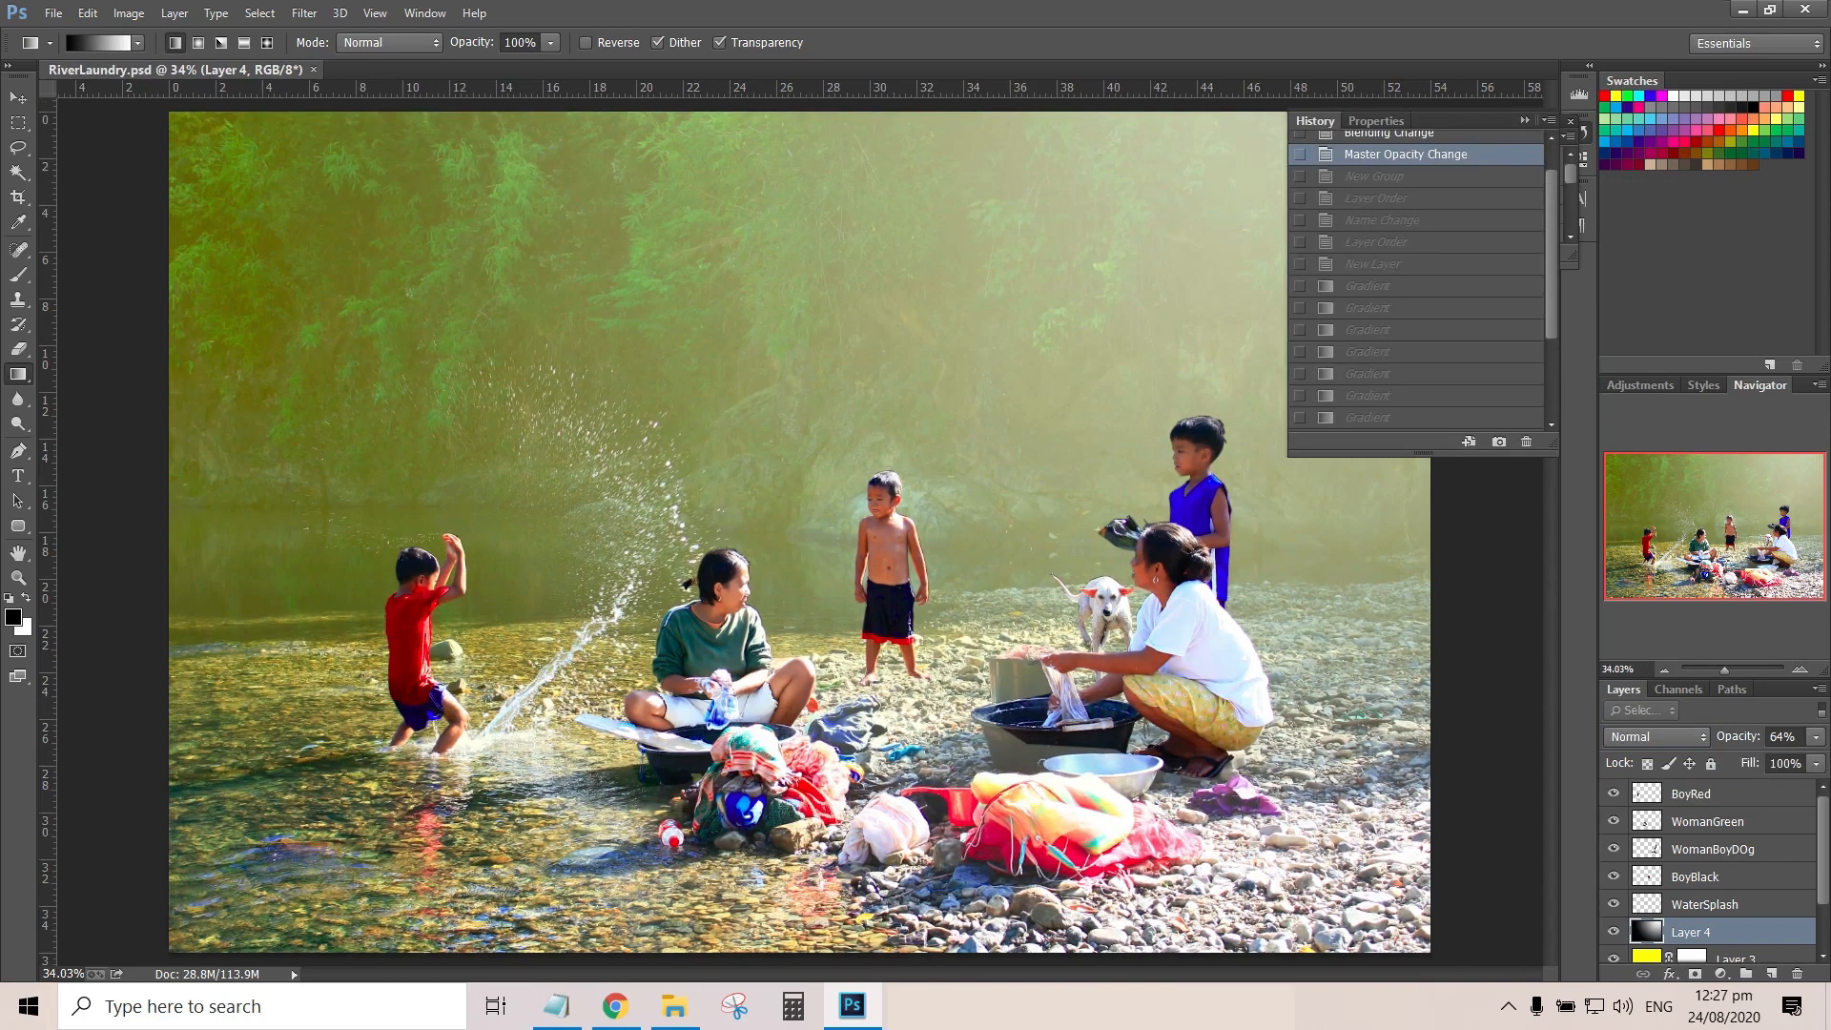
Create a new layer group at the top of the layer stack and name it Effects
left_click(1746, 973)
double_click(1697, 791)
type("Effe")
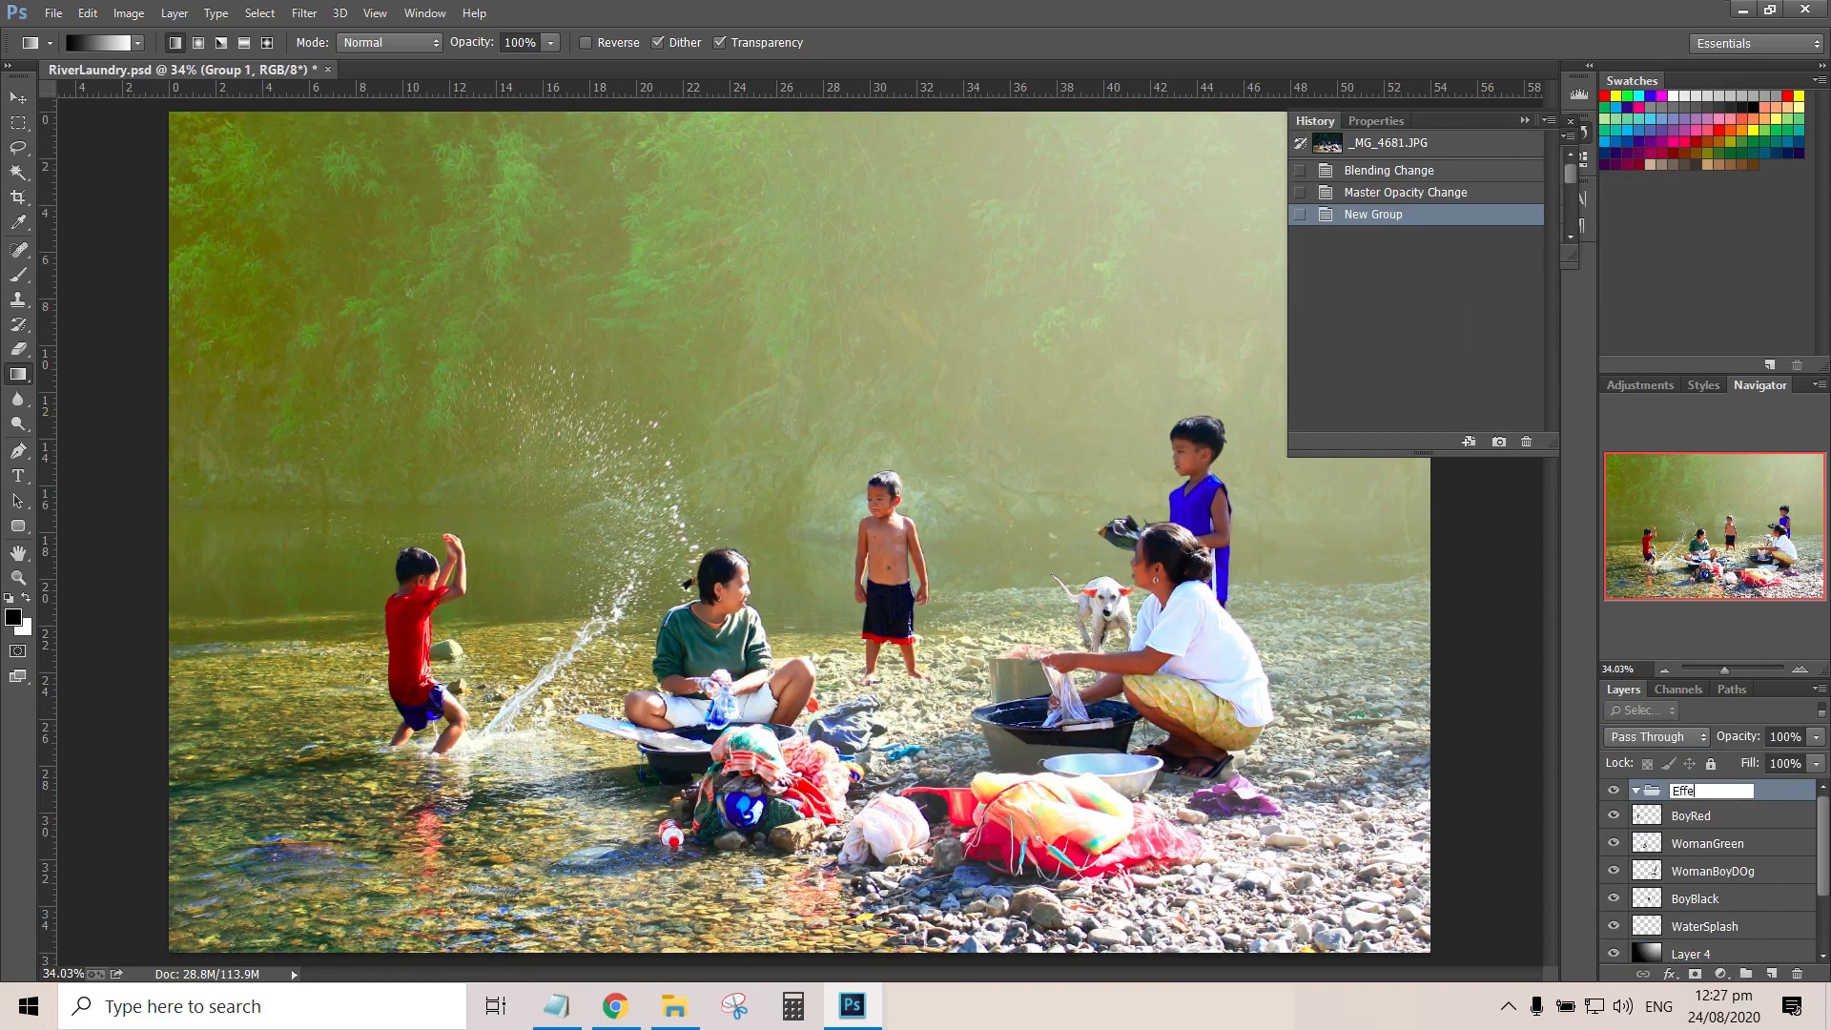
type("cts")
key("Return")
Move the layers from BoyRed down to Layer 3 into the Effects group and compare the image with and without it
left_click(1707, 816)
scroll(1716, 886, "down", 3)
left_click(1764, 915, "shift")
scroll(1735, 887, "up", 3)
left_click_drag(1707, 816, 1688, 792)
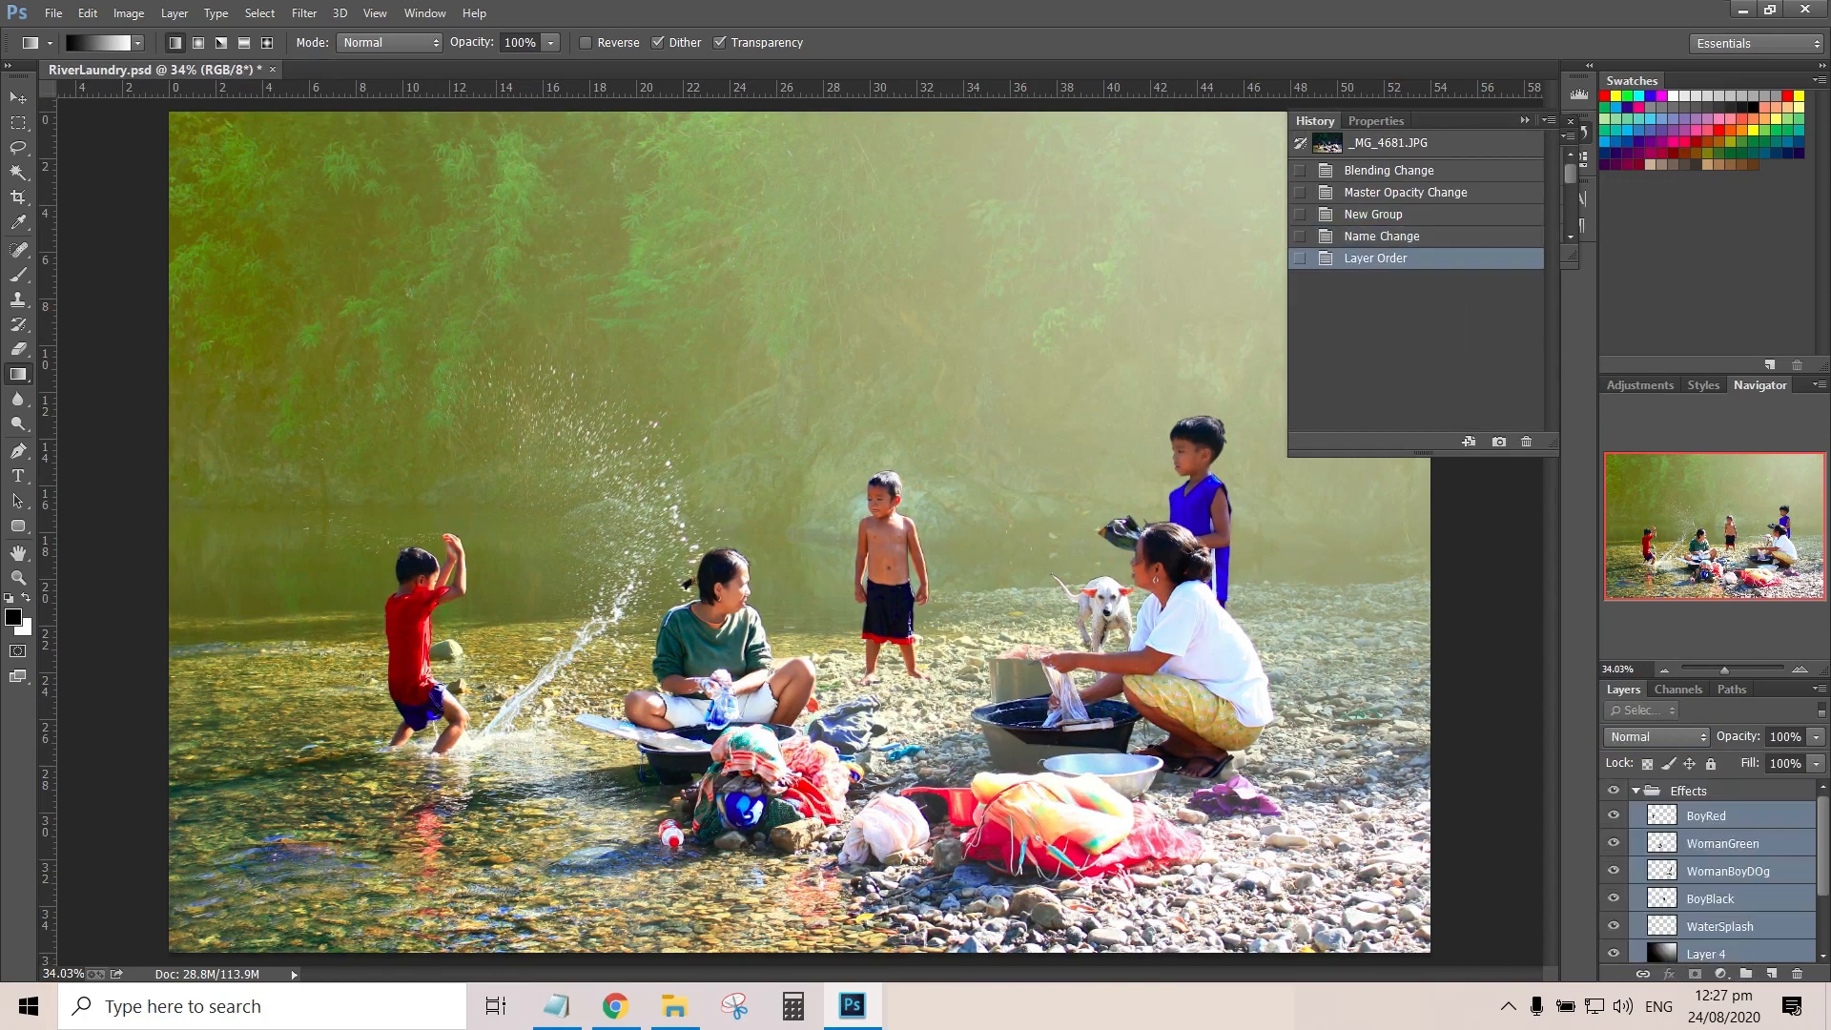
left_click(1636, 790)
left_click(1613, 791)
left_click(1613, 791)
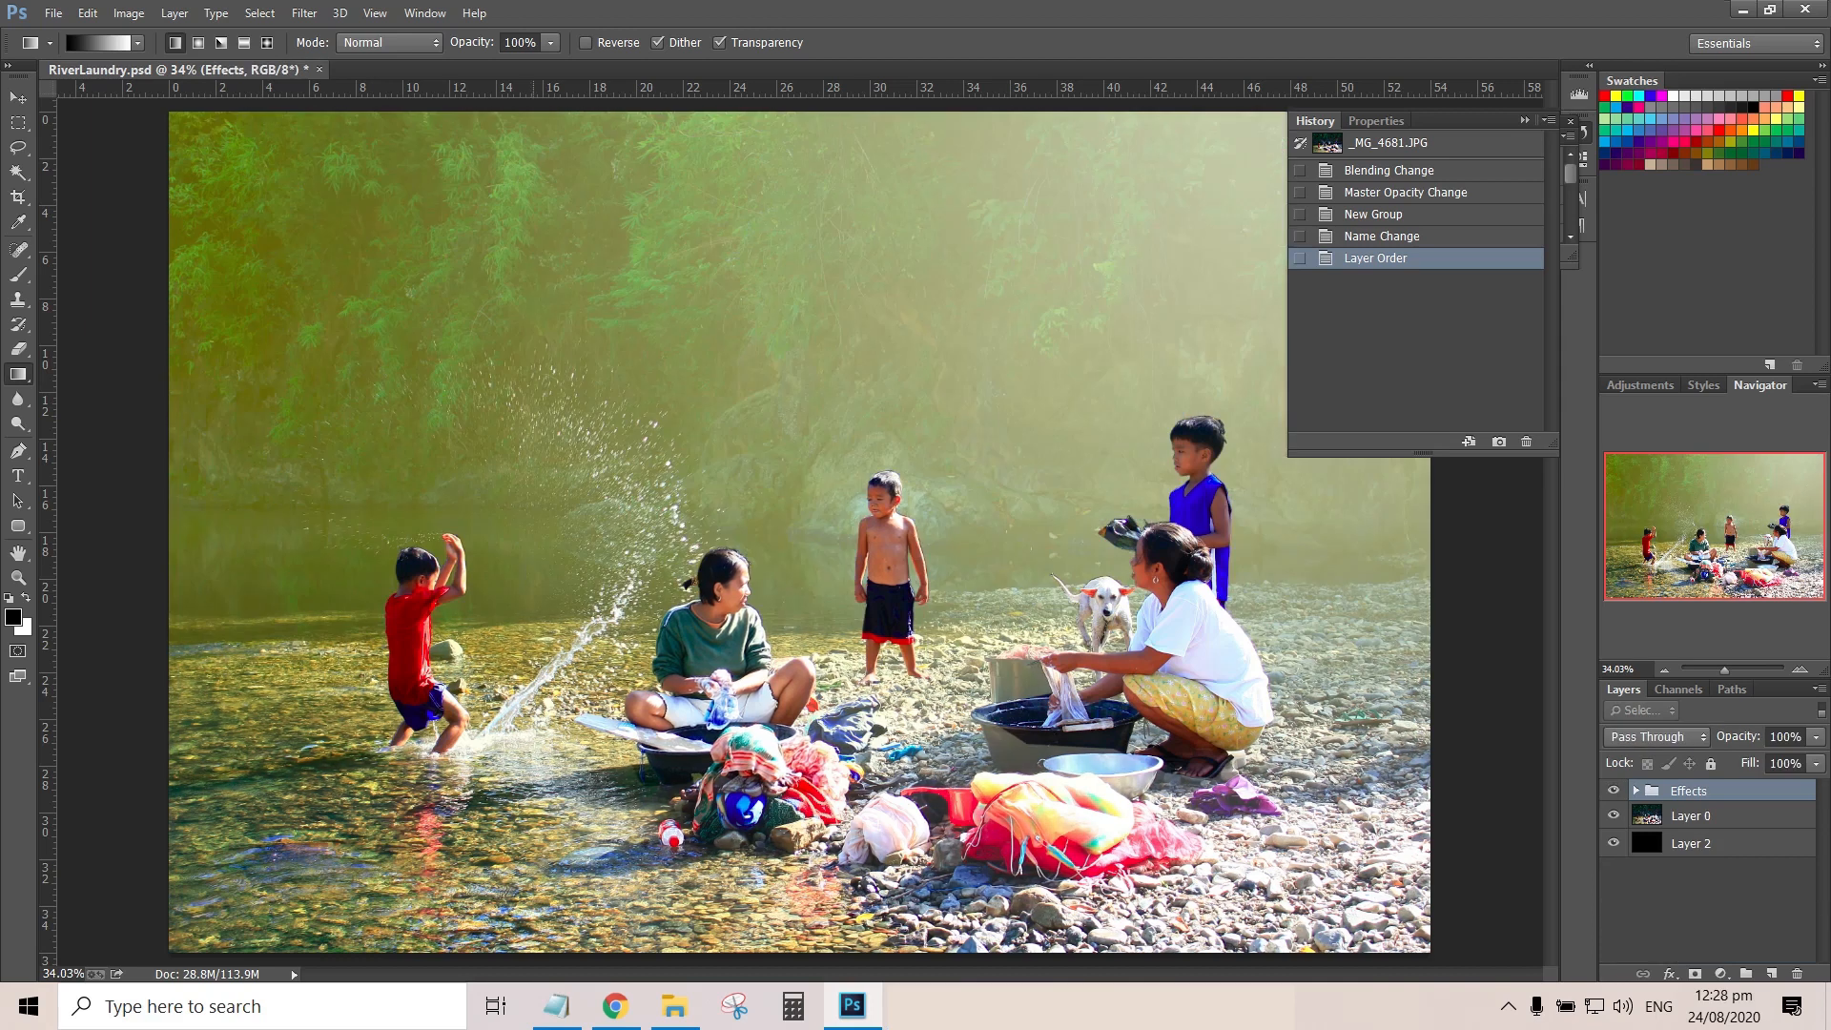
Duplicate Layer 0, name the copy Darken and set its blending mode to Multiply
left_click(1636, 790)
scroll(1716, 886, "down", 2)
left_click(1706, 909)
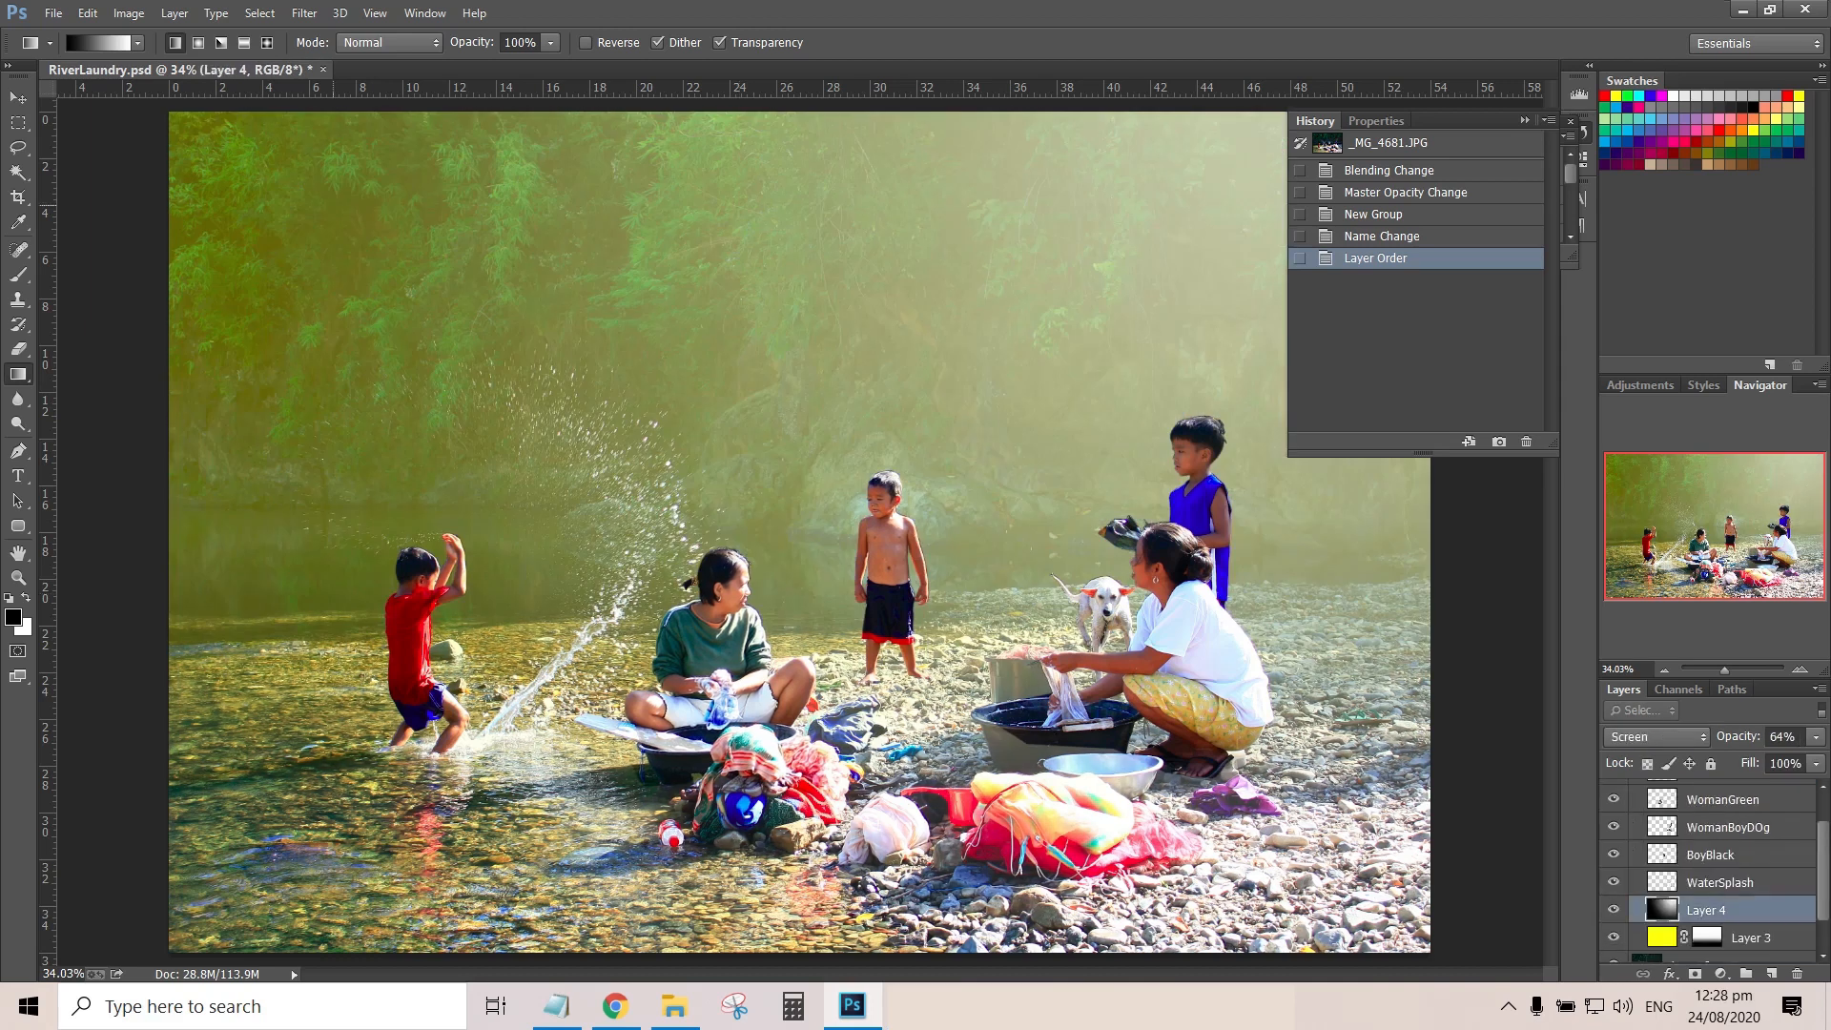
scroll(1707, 909, "down", 2)
left_click(1690, 921)
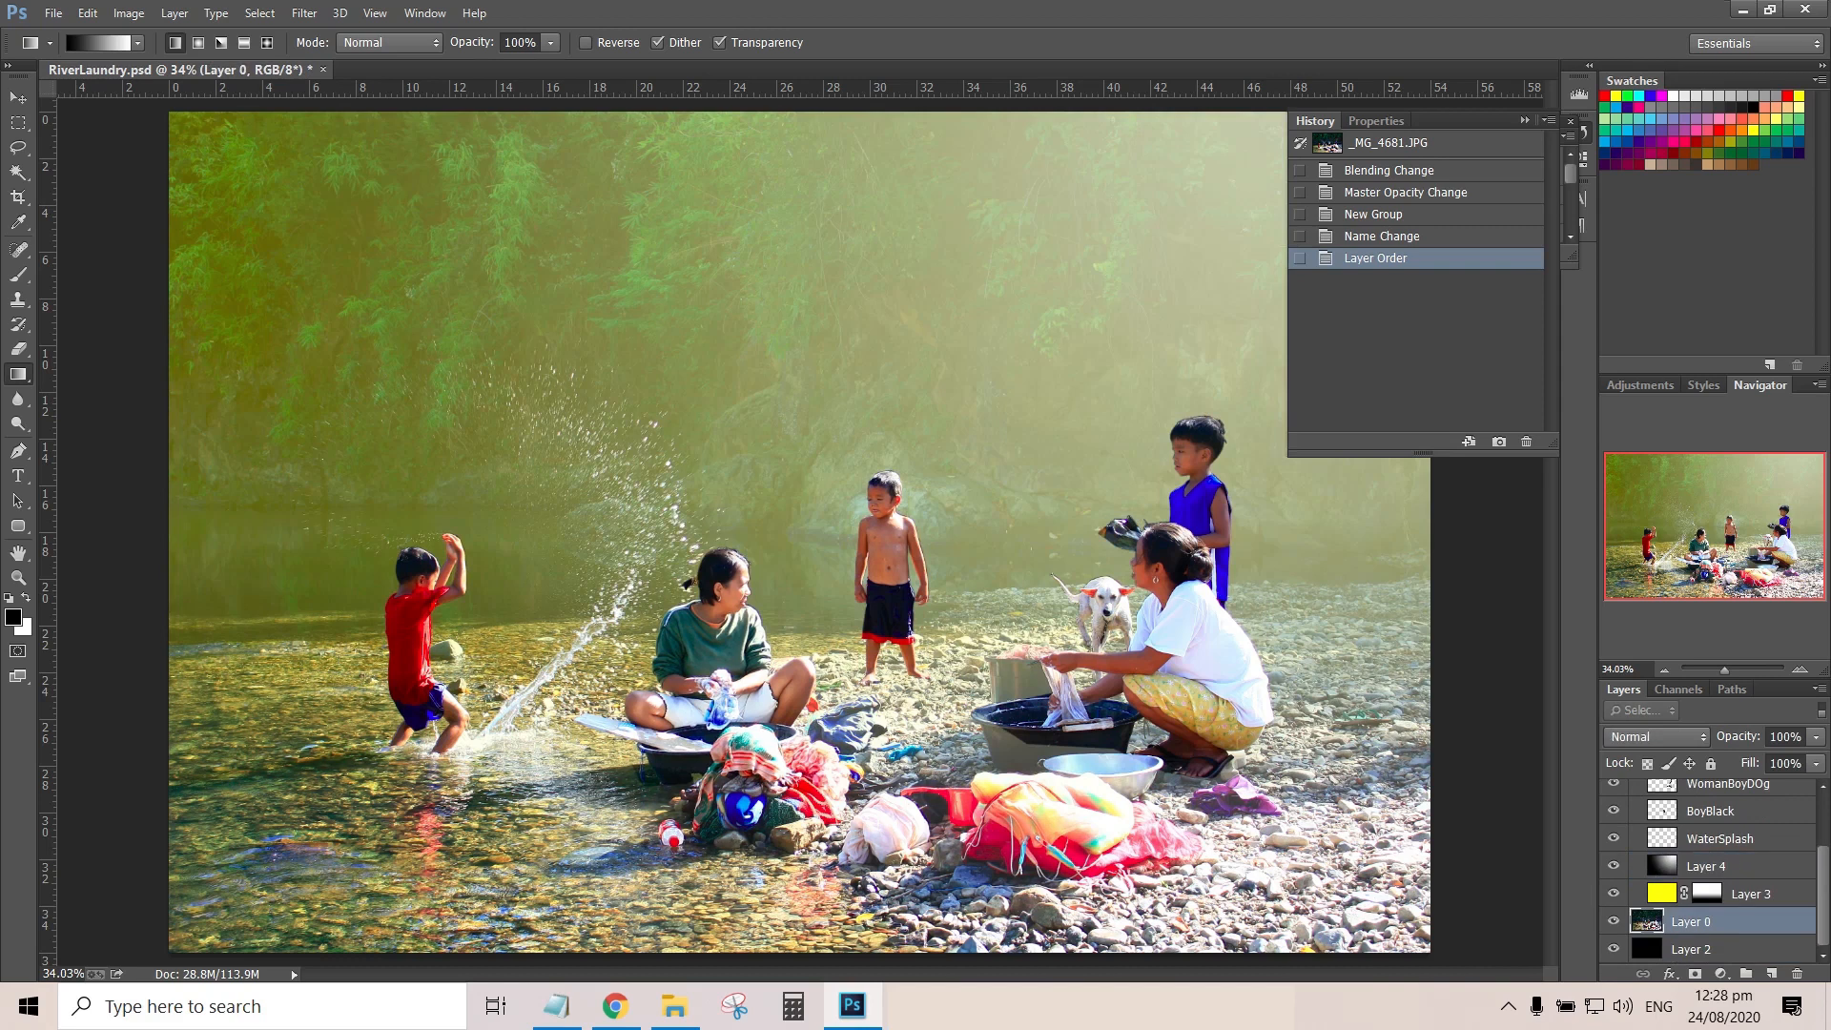
key("ctrl+j")
double_click(1691, 921)
type("Darken")
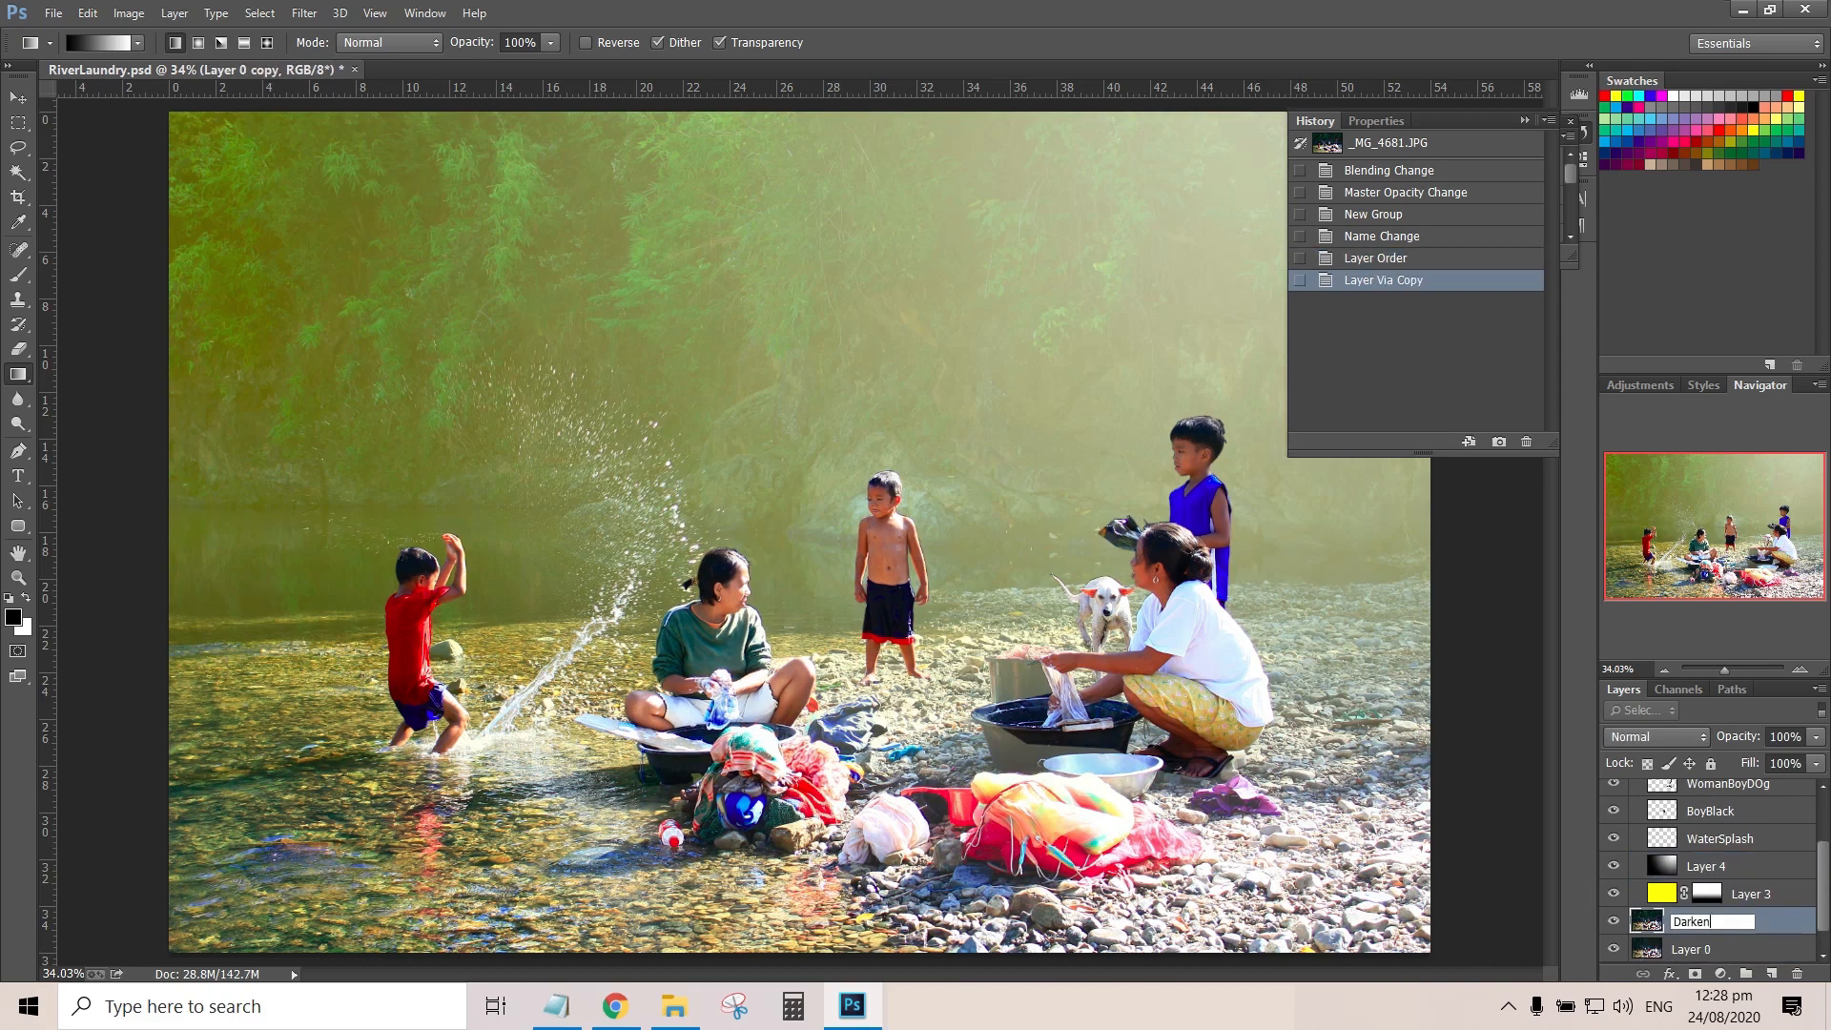
key("Return")
left_click(1656, 737)
left_click(1640, 196)
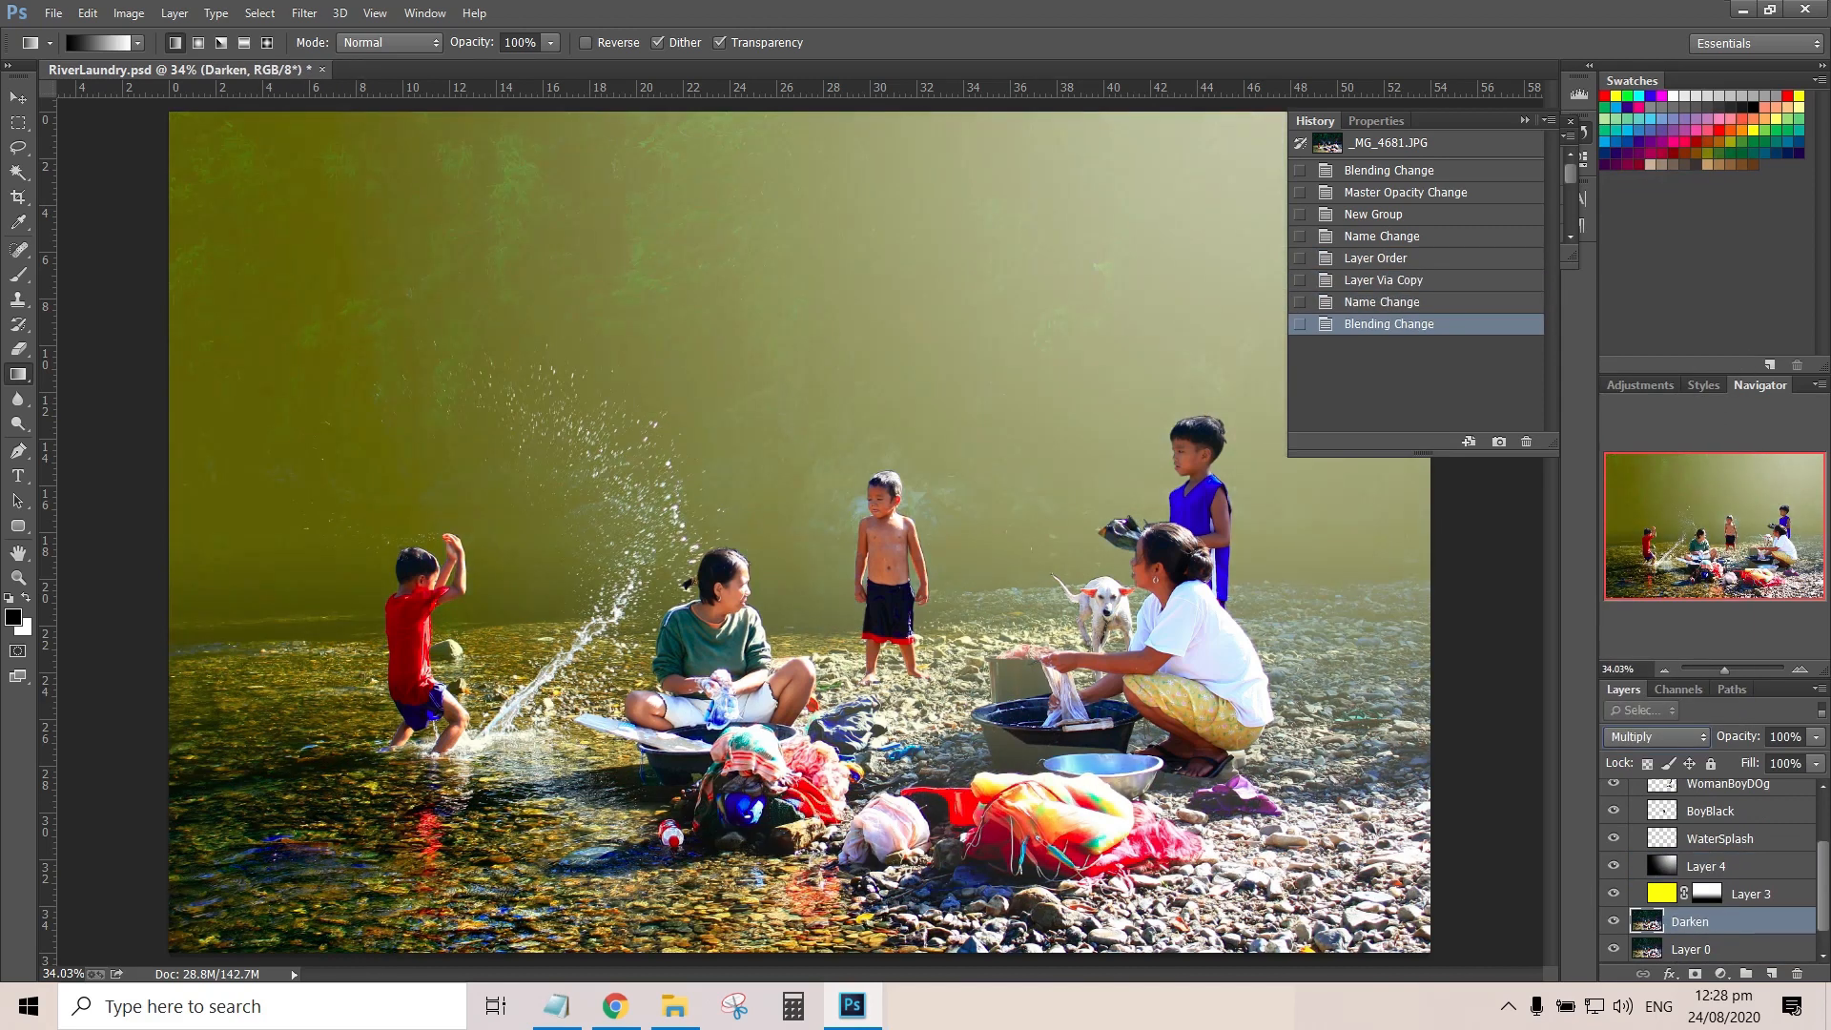
Add a mask to the Darken layer and apply vertical gradients until the darkening fades out over the water and stones
left_click(1694, 973)
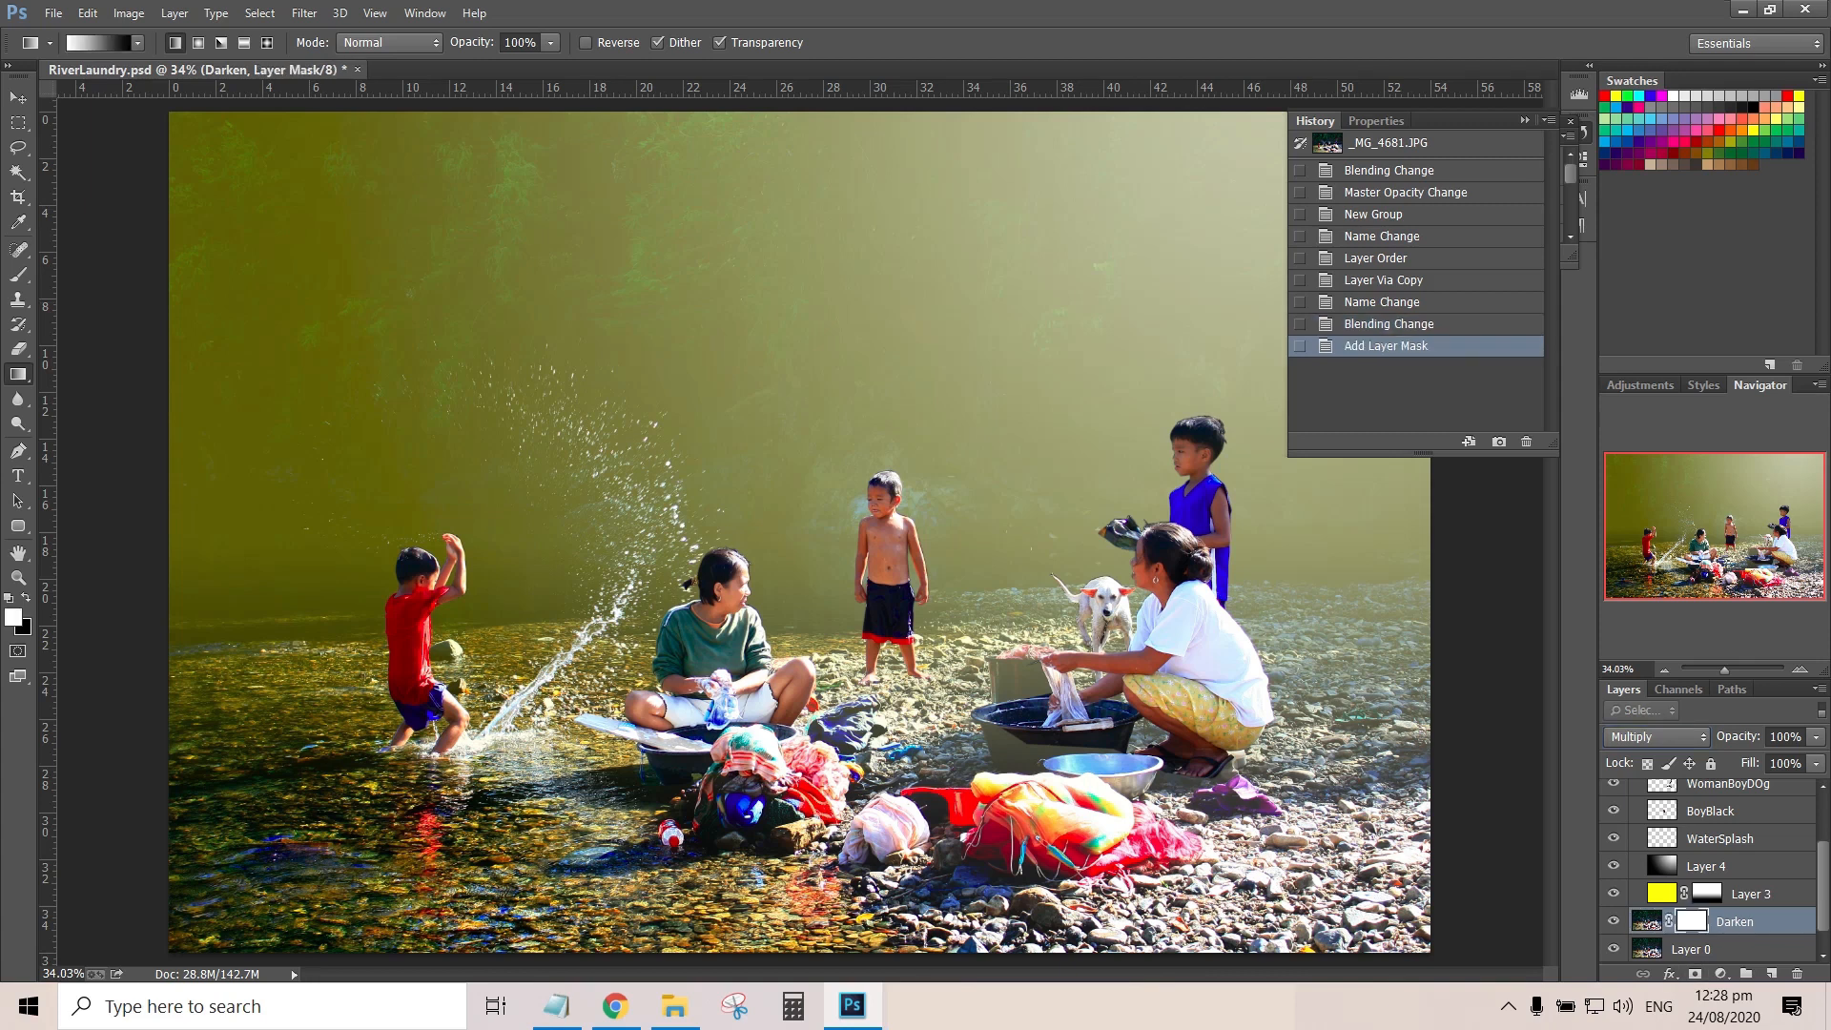
left_click_drag(653, 535, 653, 524)
left_click_drag(746, 855, 656, 707)
left_click_drag(603, 813, 593, 661)
left_click_drag(553, 570, 621, 791)
left_click_drag(601, 715, 626, 862)
left_click_drag(322, 611, 331, 798)
left_click_drag(522, 638, 534, 788)
Lower the Darken layer's opacity to 50% and compare the image with and without the layer
left_click(1647, 921)
left_click_drag(1816, 737, 1768, 742)
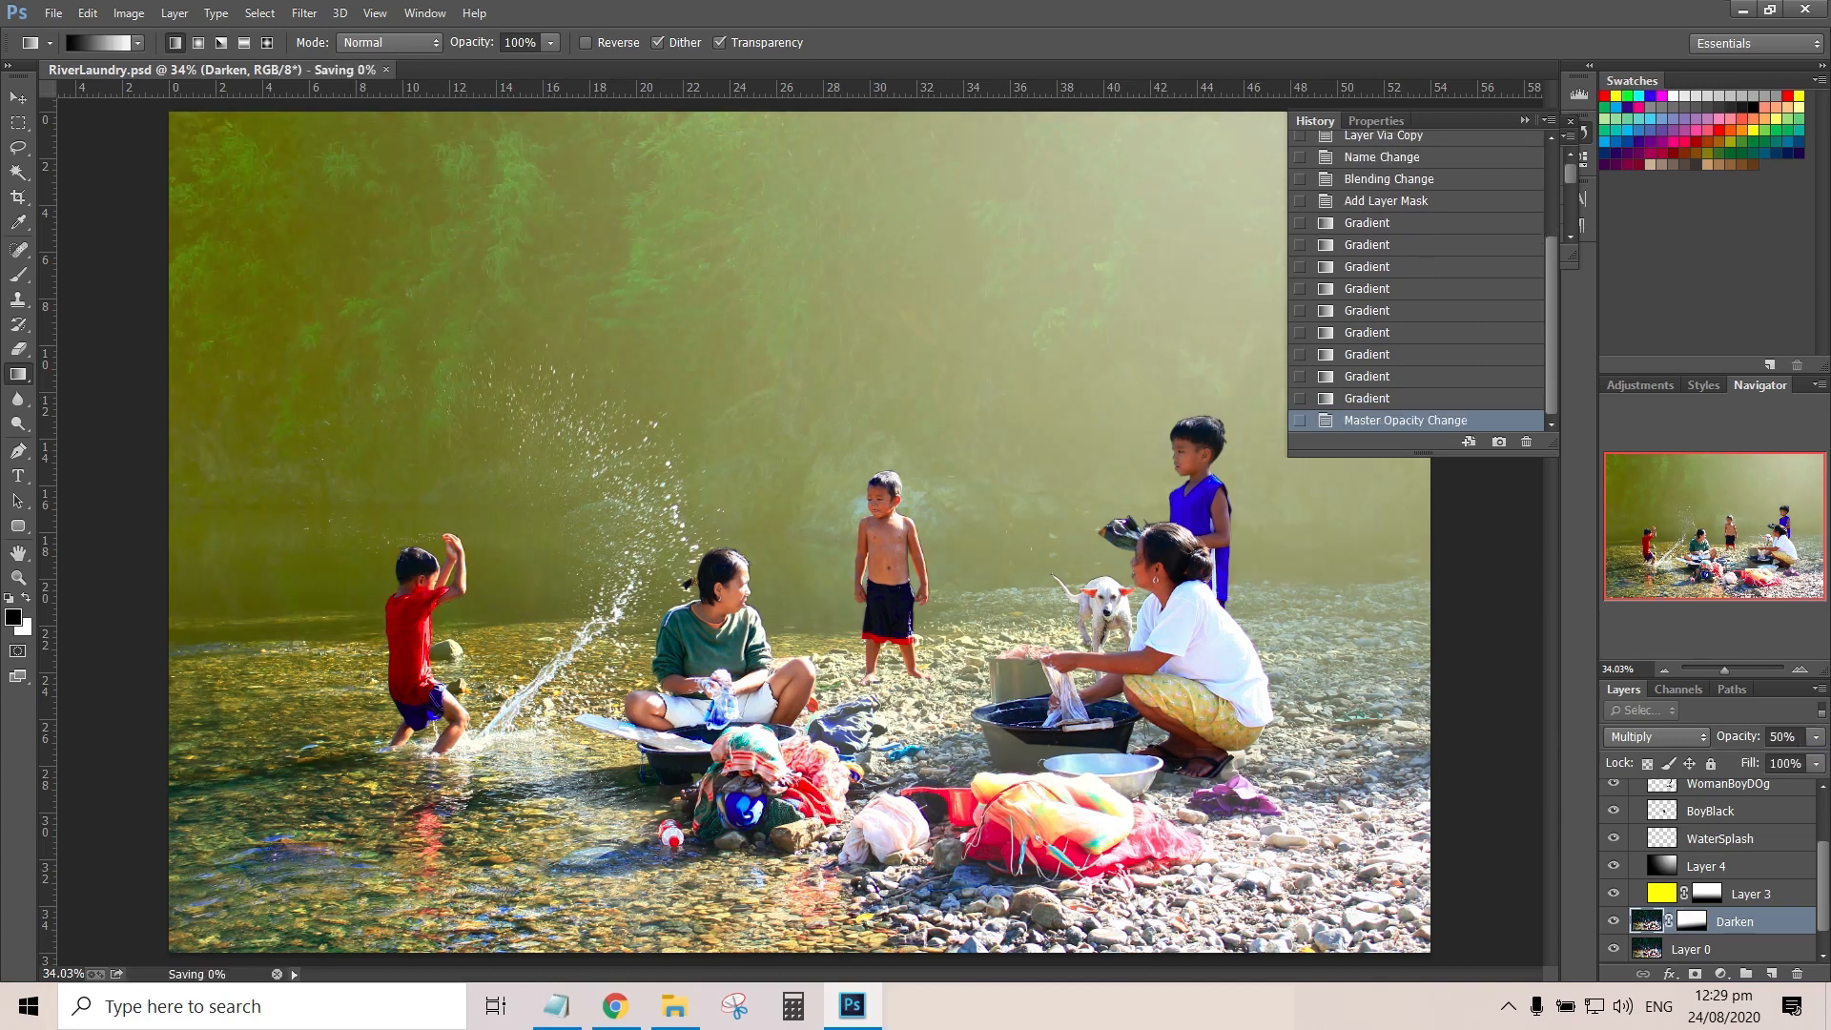
left_click(1613, 921)
left_click(1613, 921)
Set the Darken layer's opacity to 80% and save the document
left_click_drag(1800, 737, 1768, 739)
type("80")
key("Return")
key("v")
key("ctrl+s")
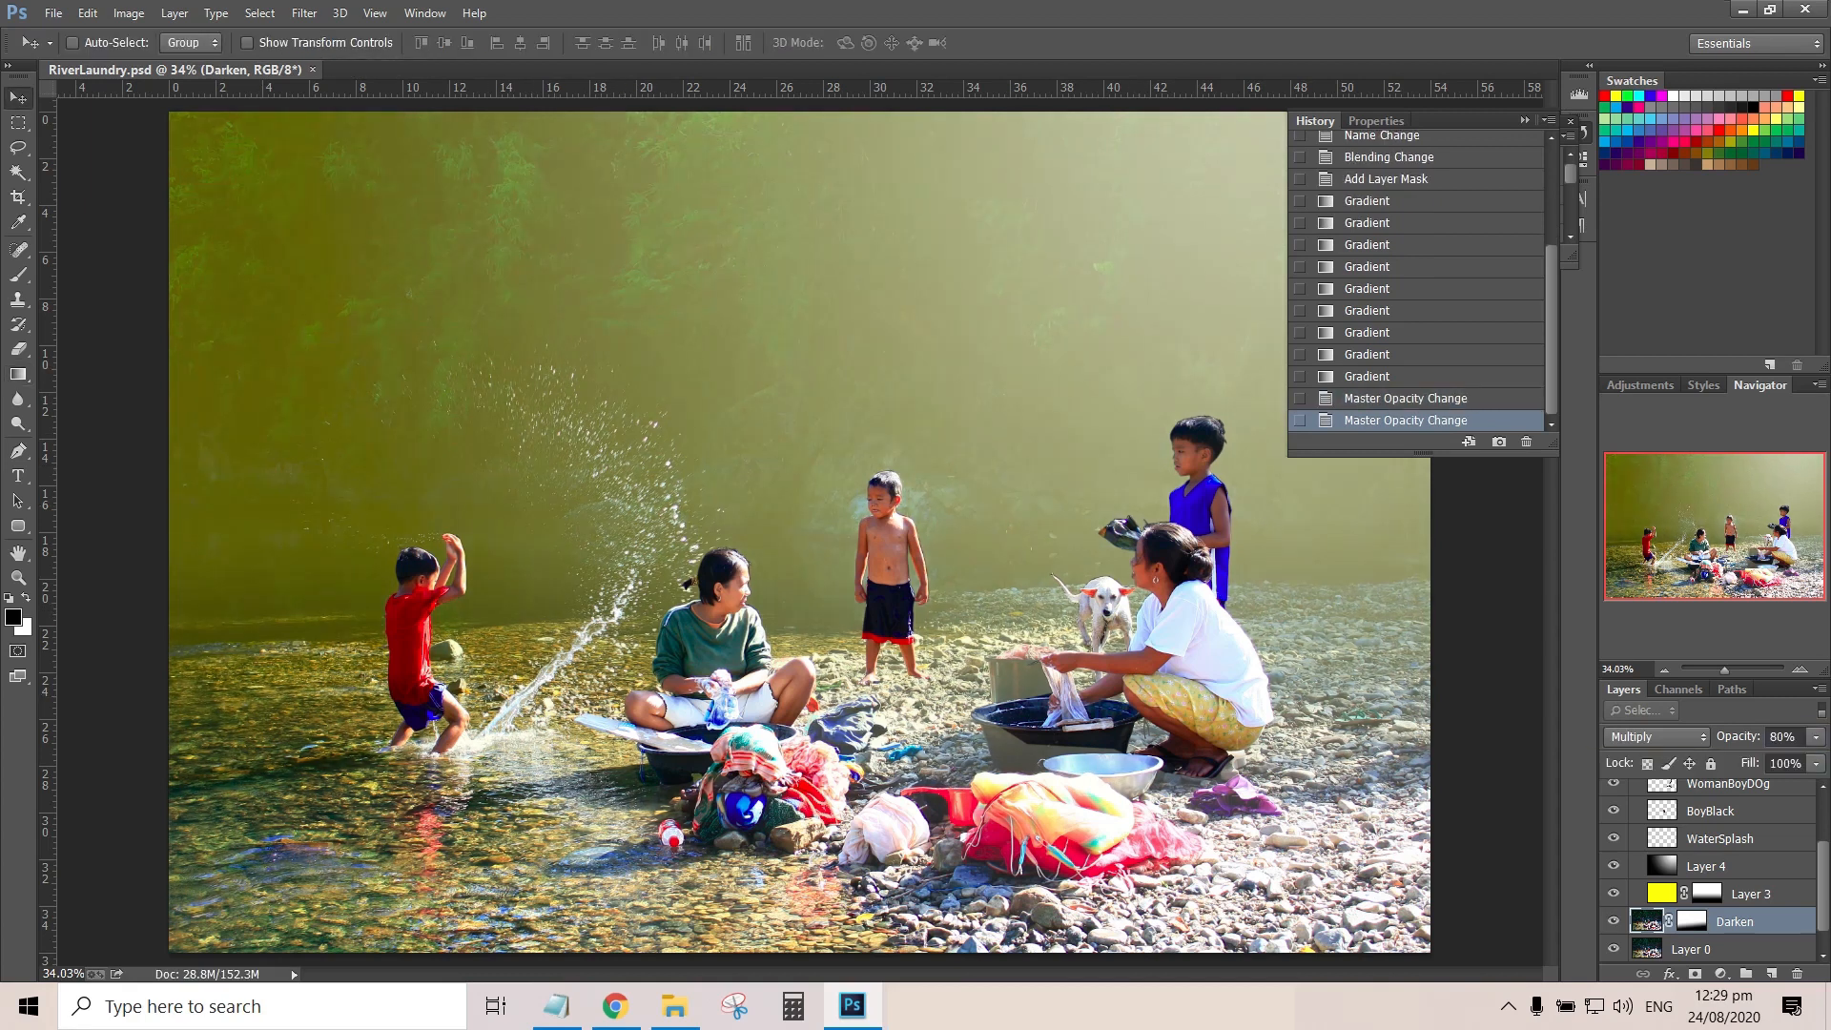
Check what the WaterSplash layer contributes by hiding and showing it
left_click(1719, 839)
left_click(1613, 838)
left_click(1614, 838)
left_click(1525, 121)
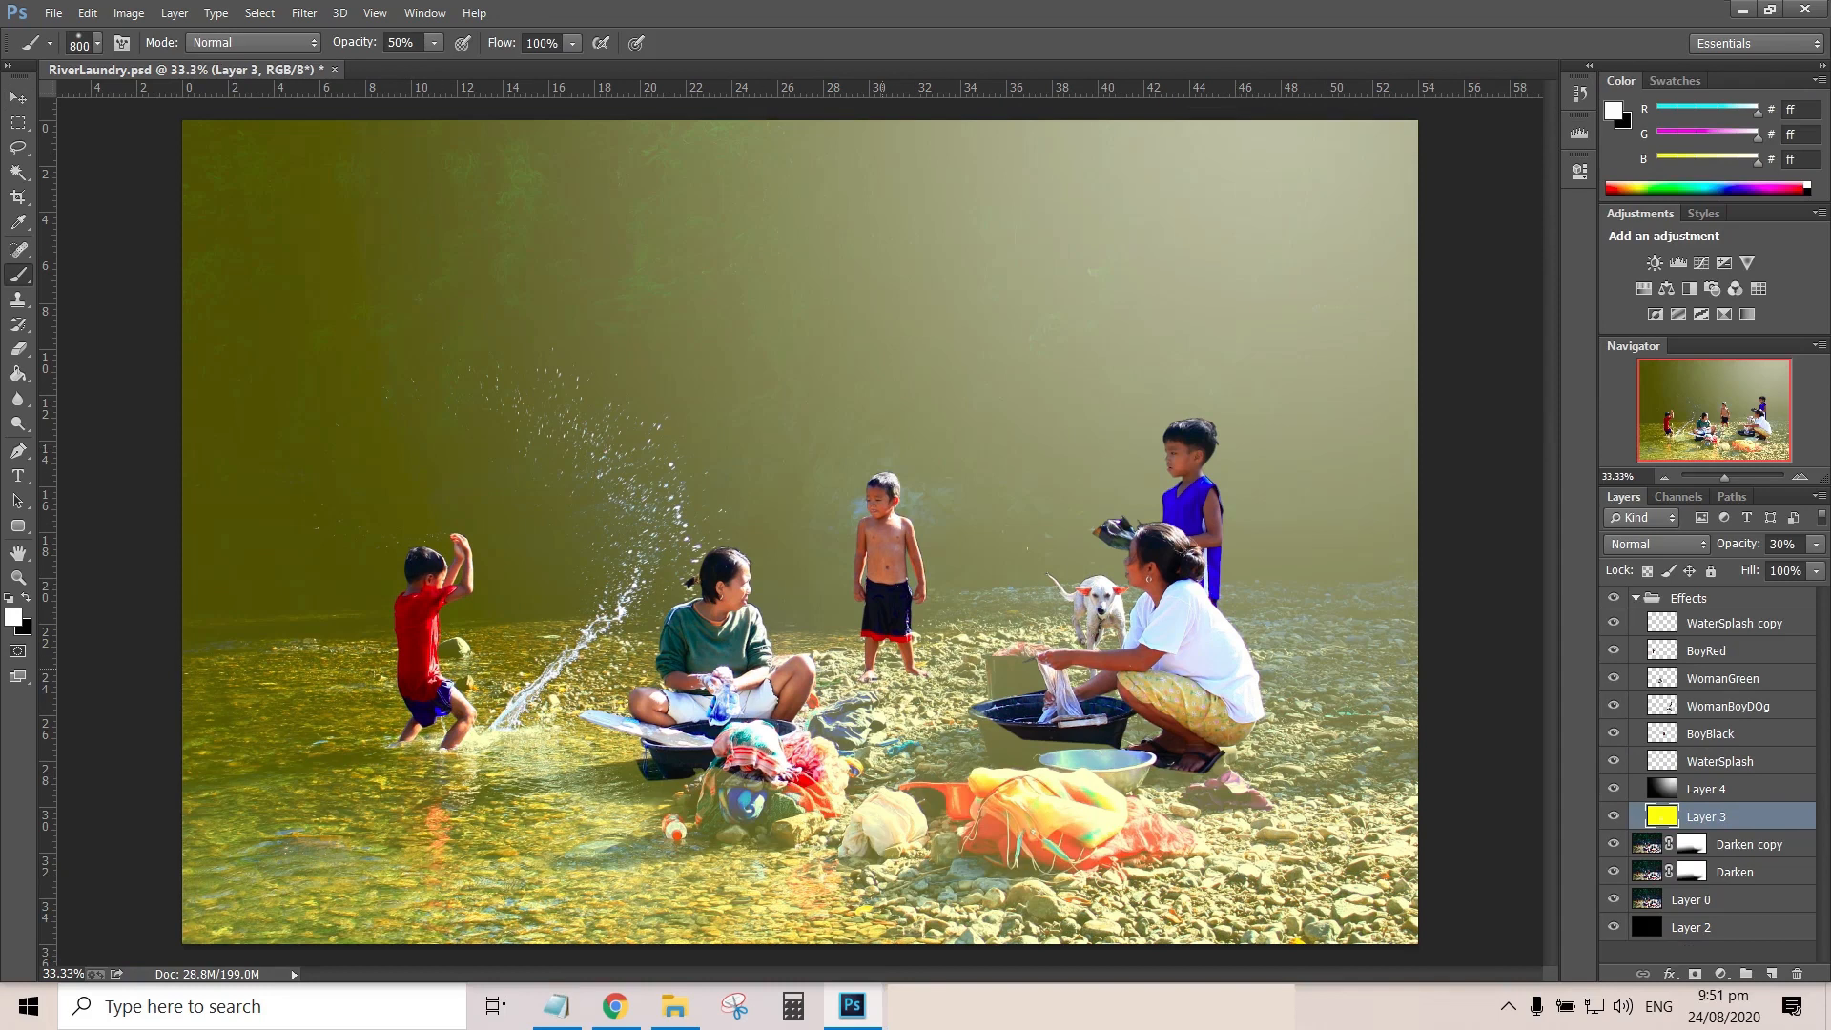
Duplicate yellow Layer 3, move the copy to the top of the Effects group and set its opacity to 20%
key("ctrl+j")
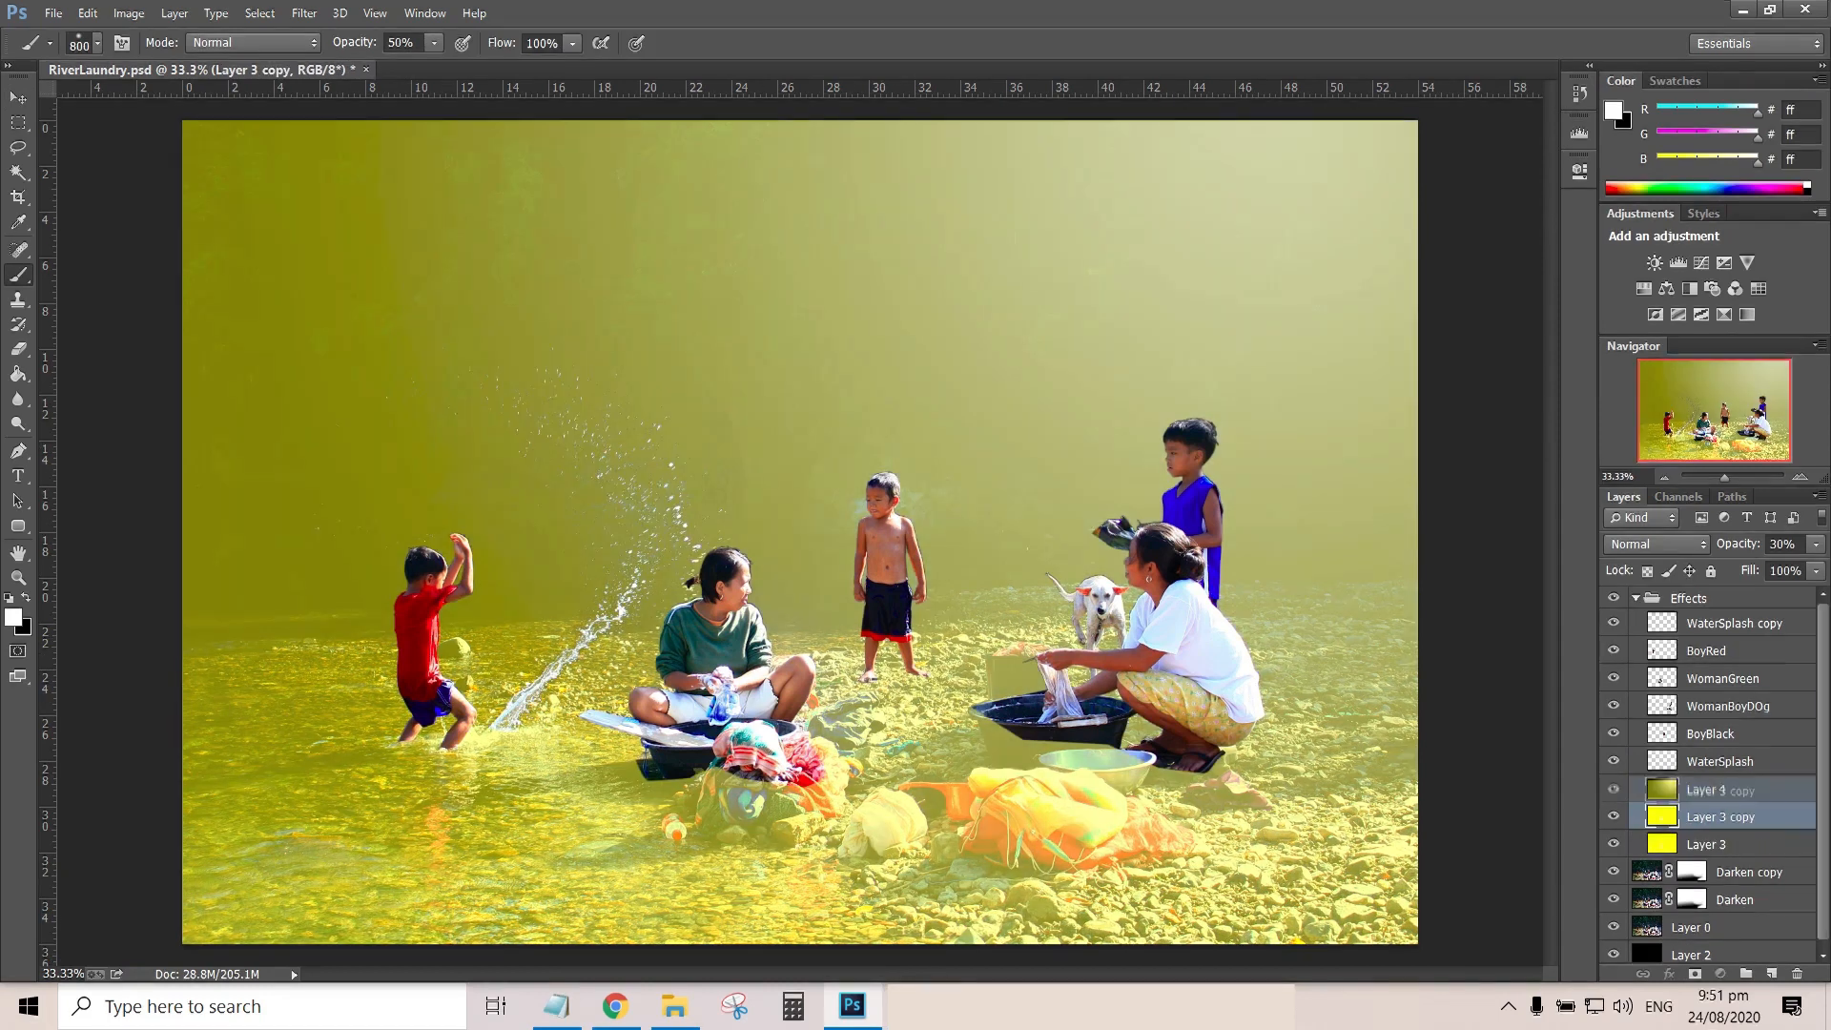
key("ctrl+shift+bracketright")
double_click(1782, 544)
type("10")
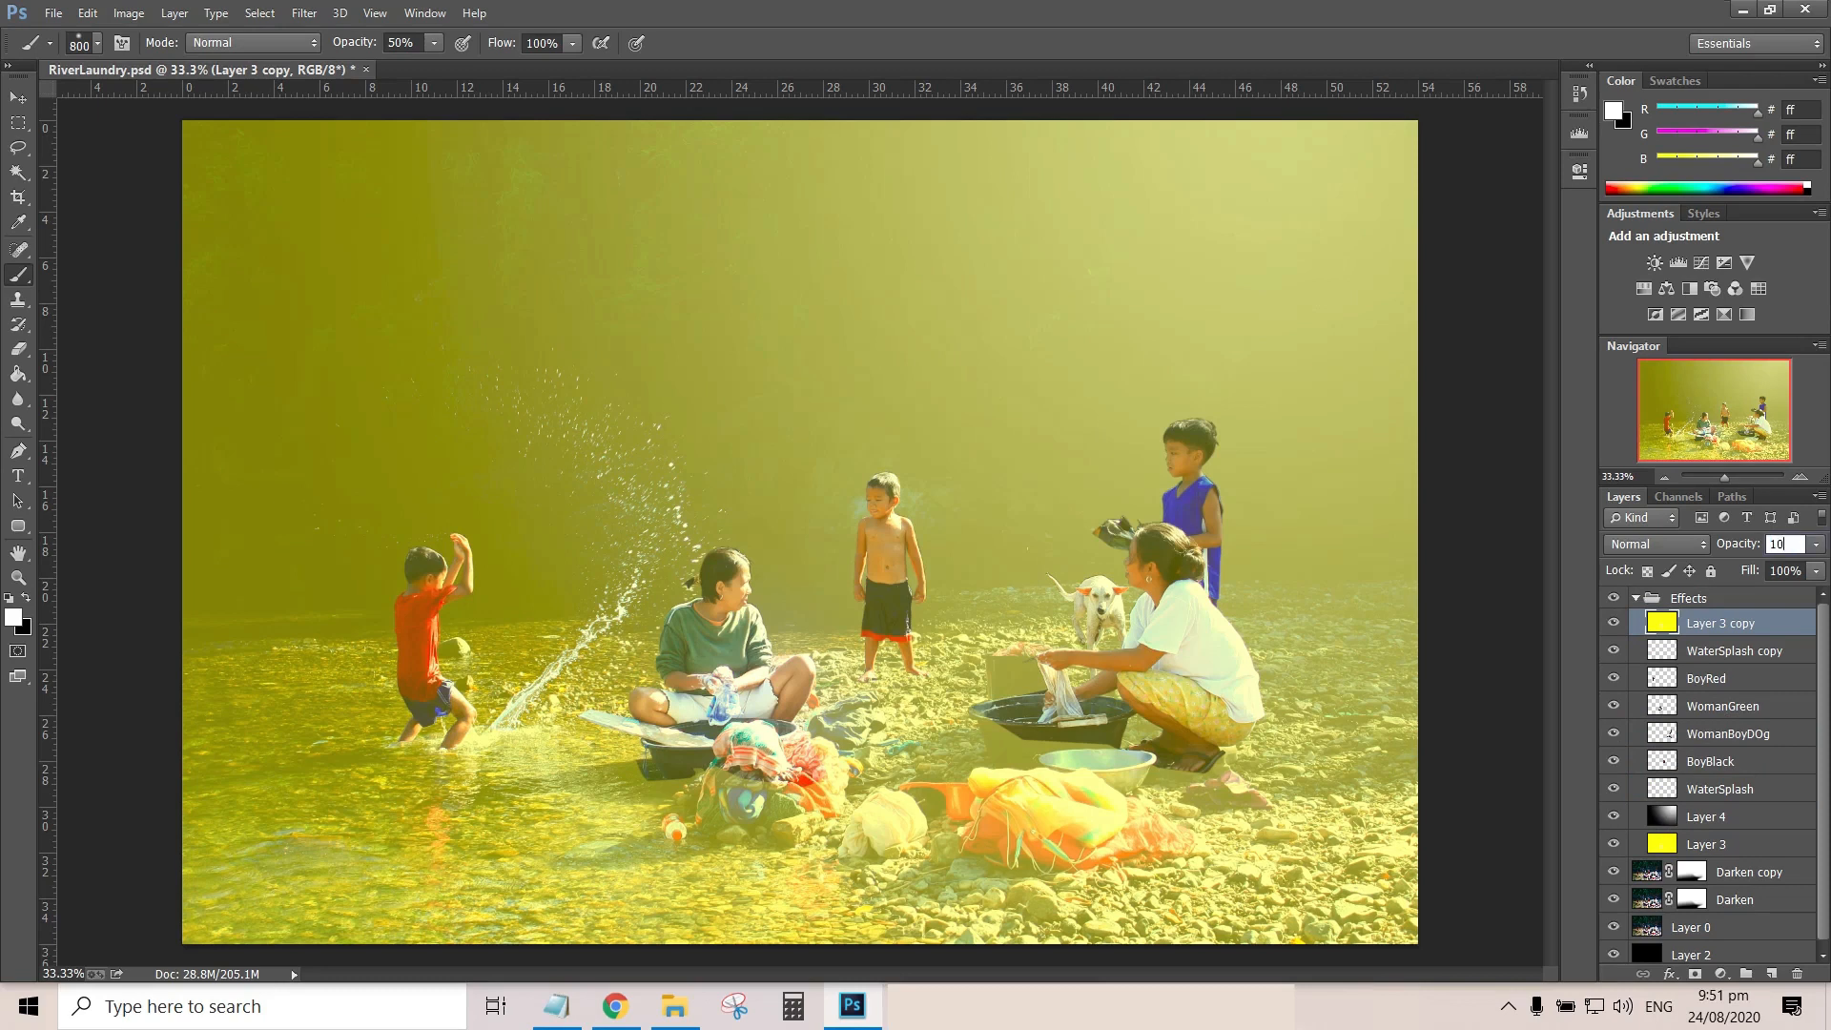
key("Return")
double_click(1782, 545)
type("20")
key("Return")
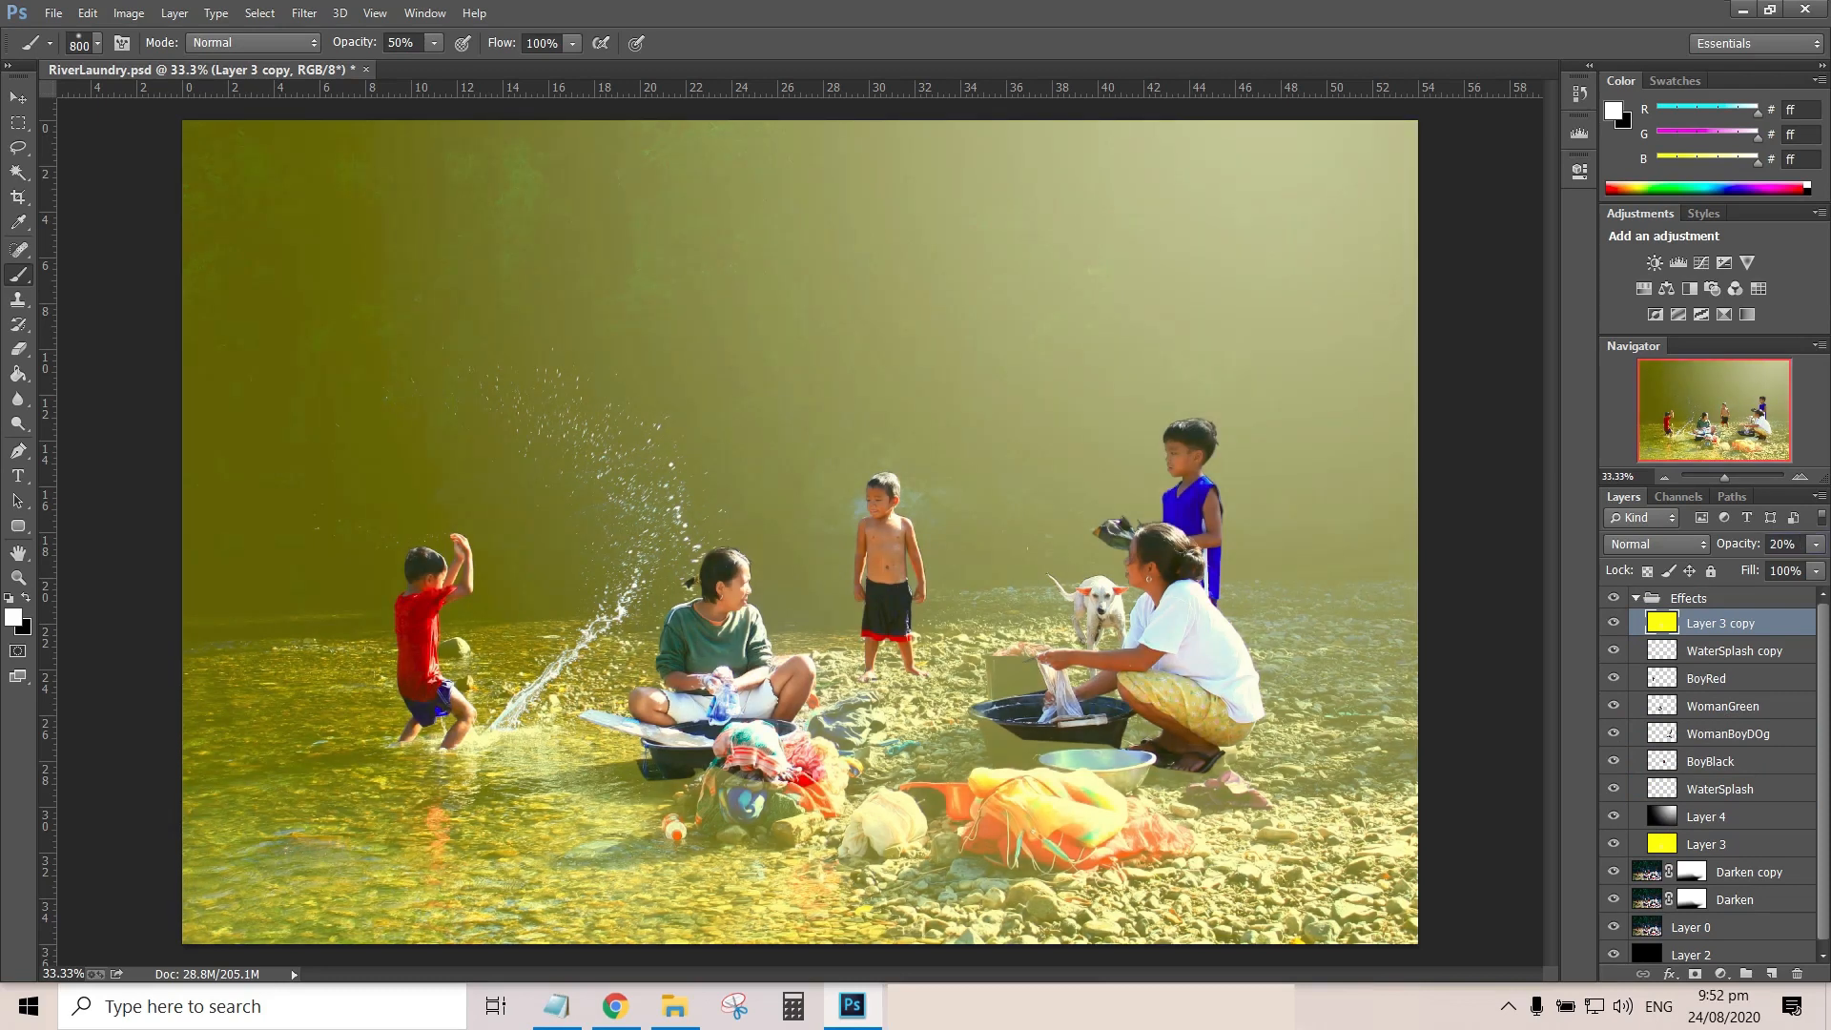
Add a mask to Layer 3 and paint it black with a 50% opacity brush around a diagonal beam of light
scroll(1707, 839, "down", 1)
left_click(1707, 839)
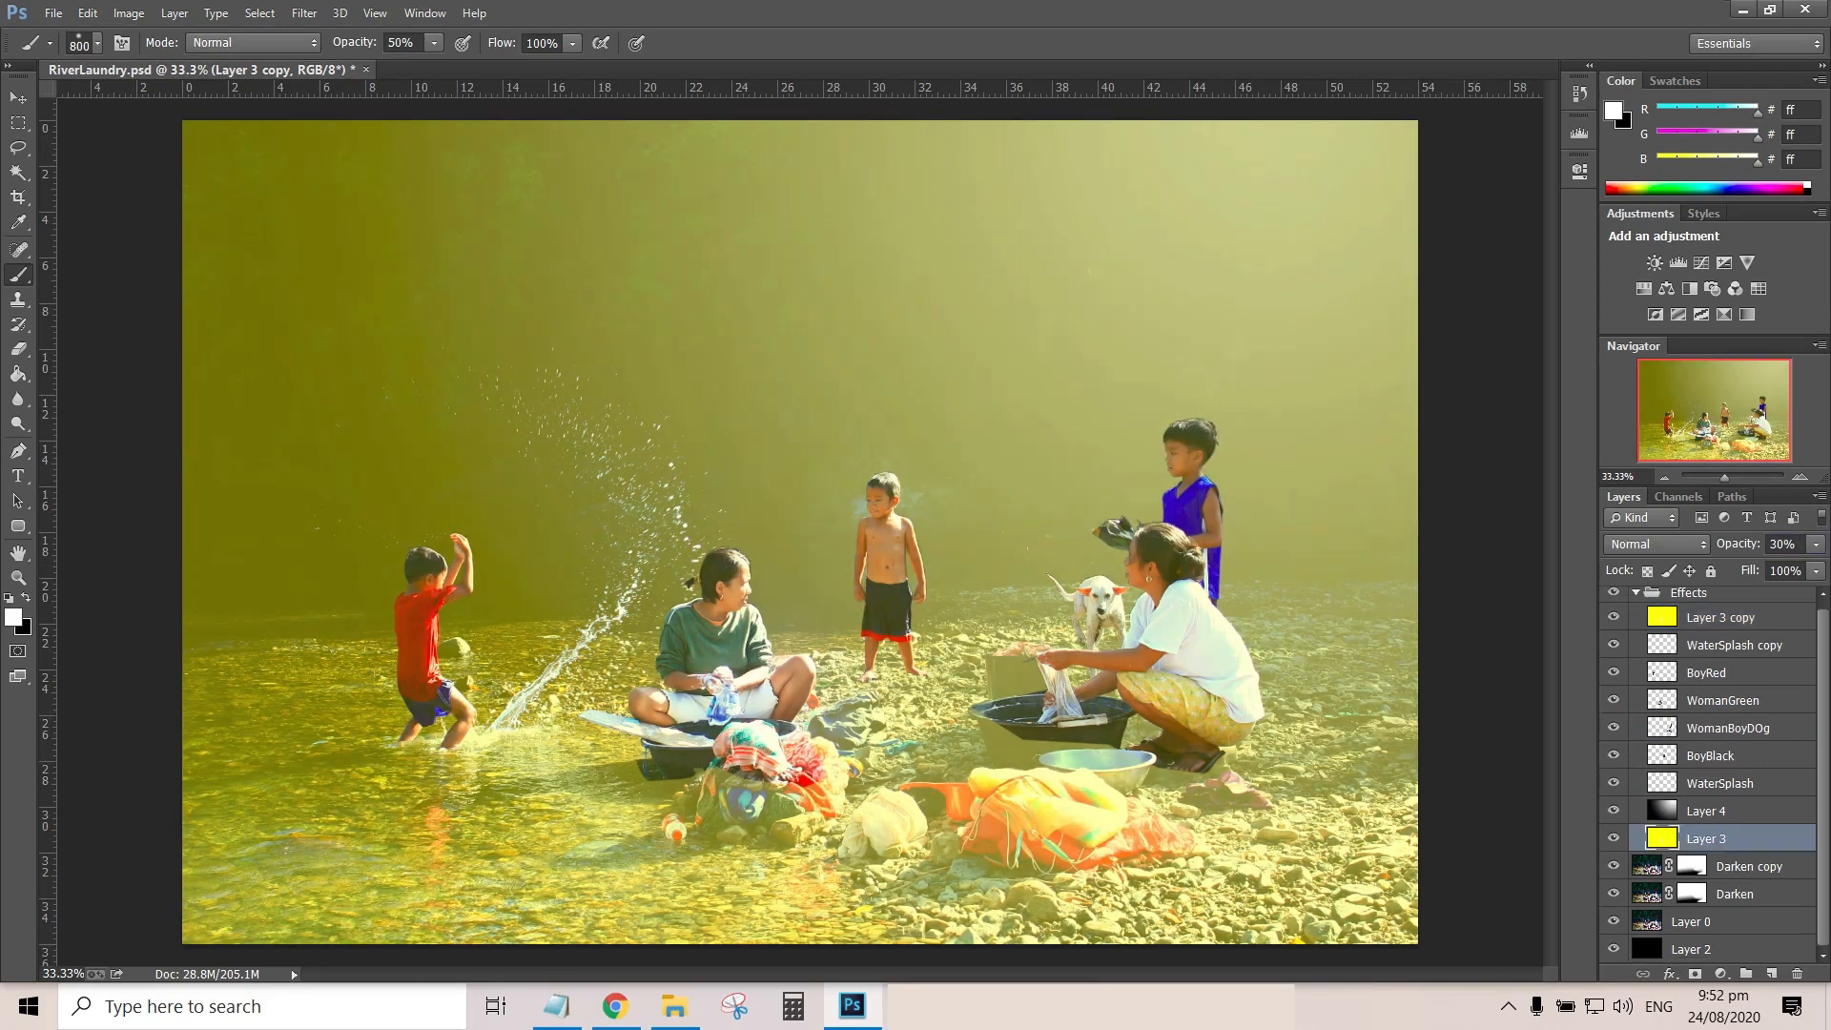
left_click(1694, 974)
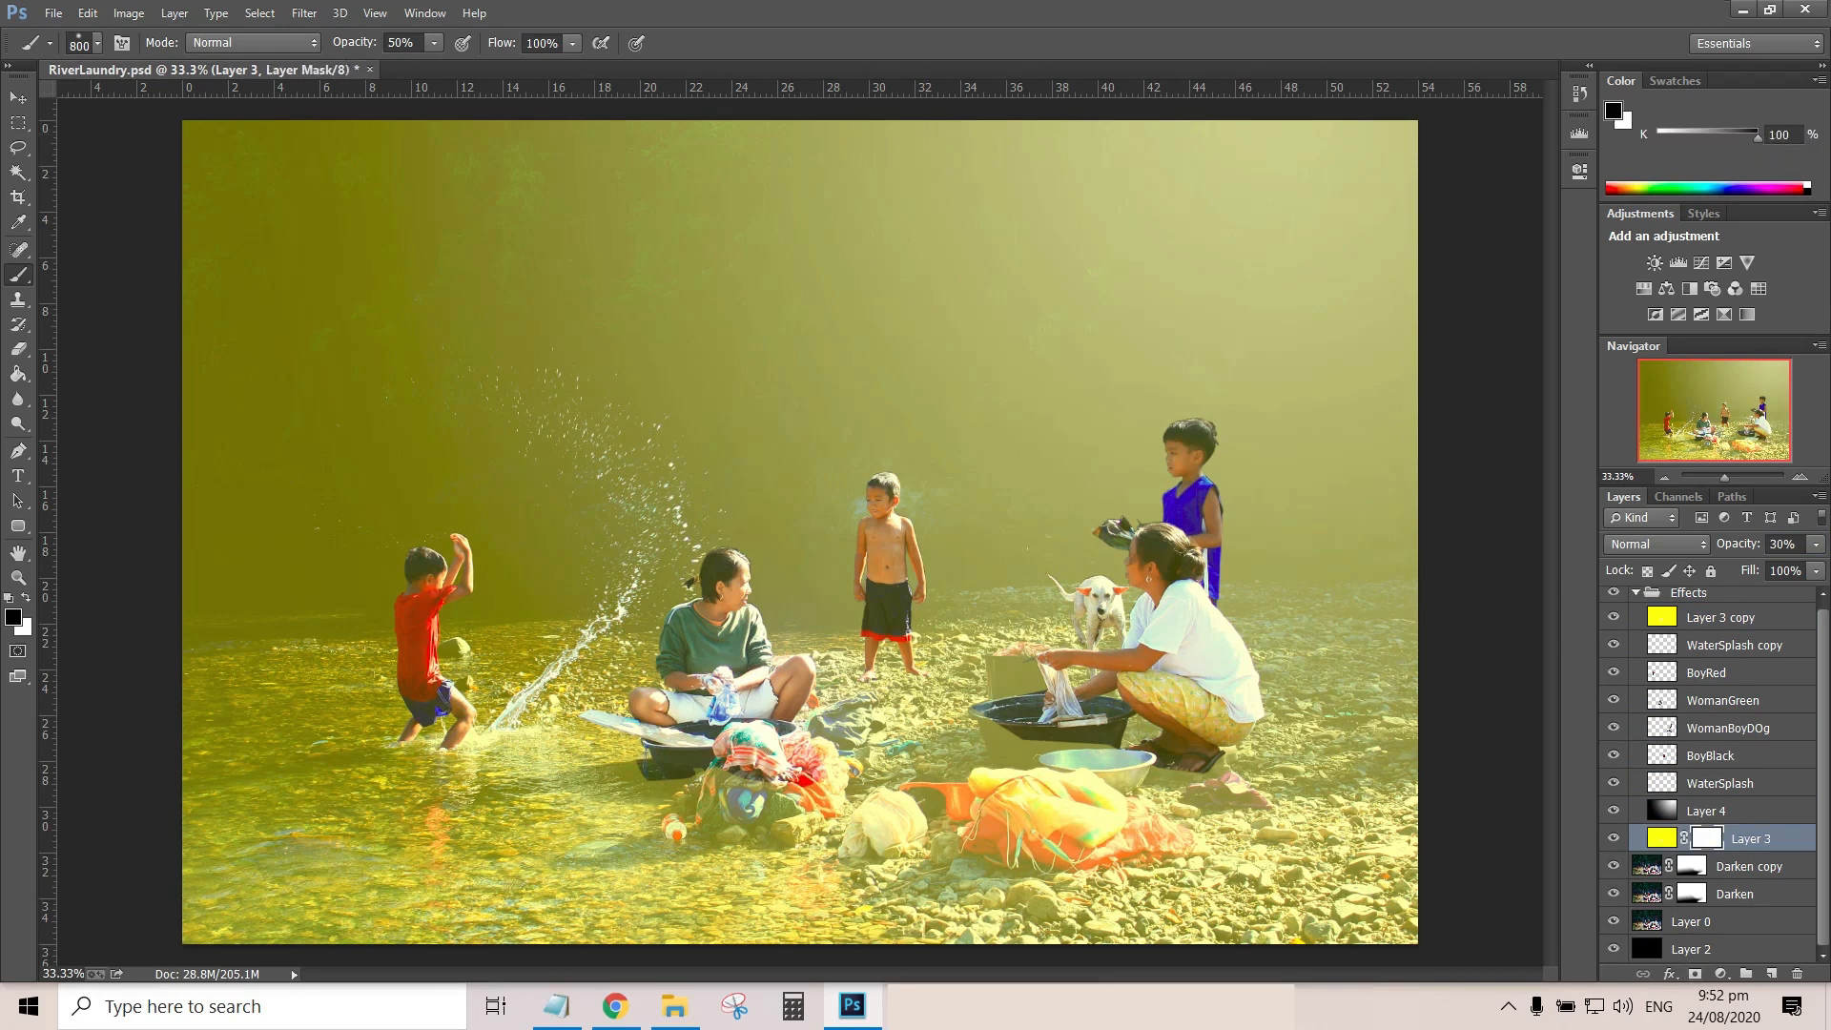
left_click(1613, 111)
left_click(1696, 326)
mouse_move(782, 143)
left_mouse_down()
mouse_move(701, 196)
mouse_move(364, 167)
mouse_move(744, 363)
left_mouse_up()
mouse_move(1478, 382)
left_mouse_down()
mouse_move(1078, 915)
mouse_move(1420, 448)
mouse_move(1230, 939)
mouse_move(395, 780)
mouse_move(238, 896)
left_mouse_up()
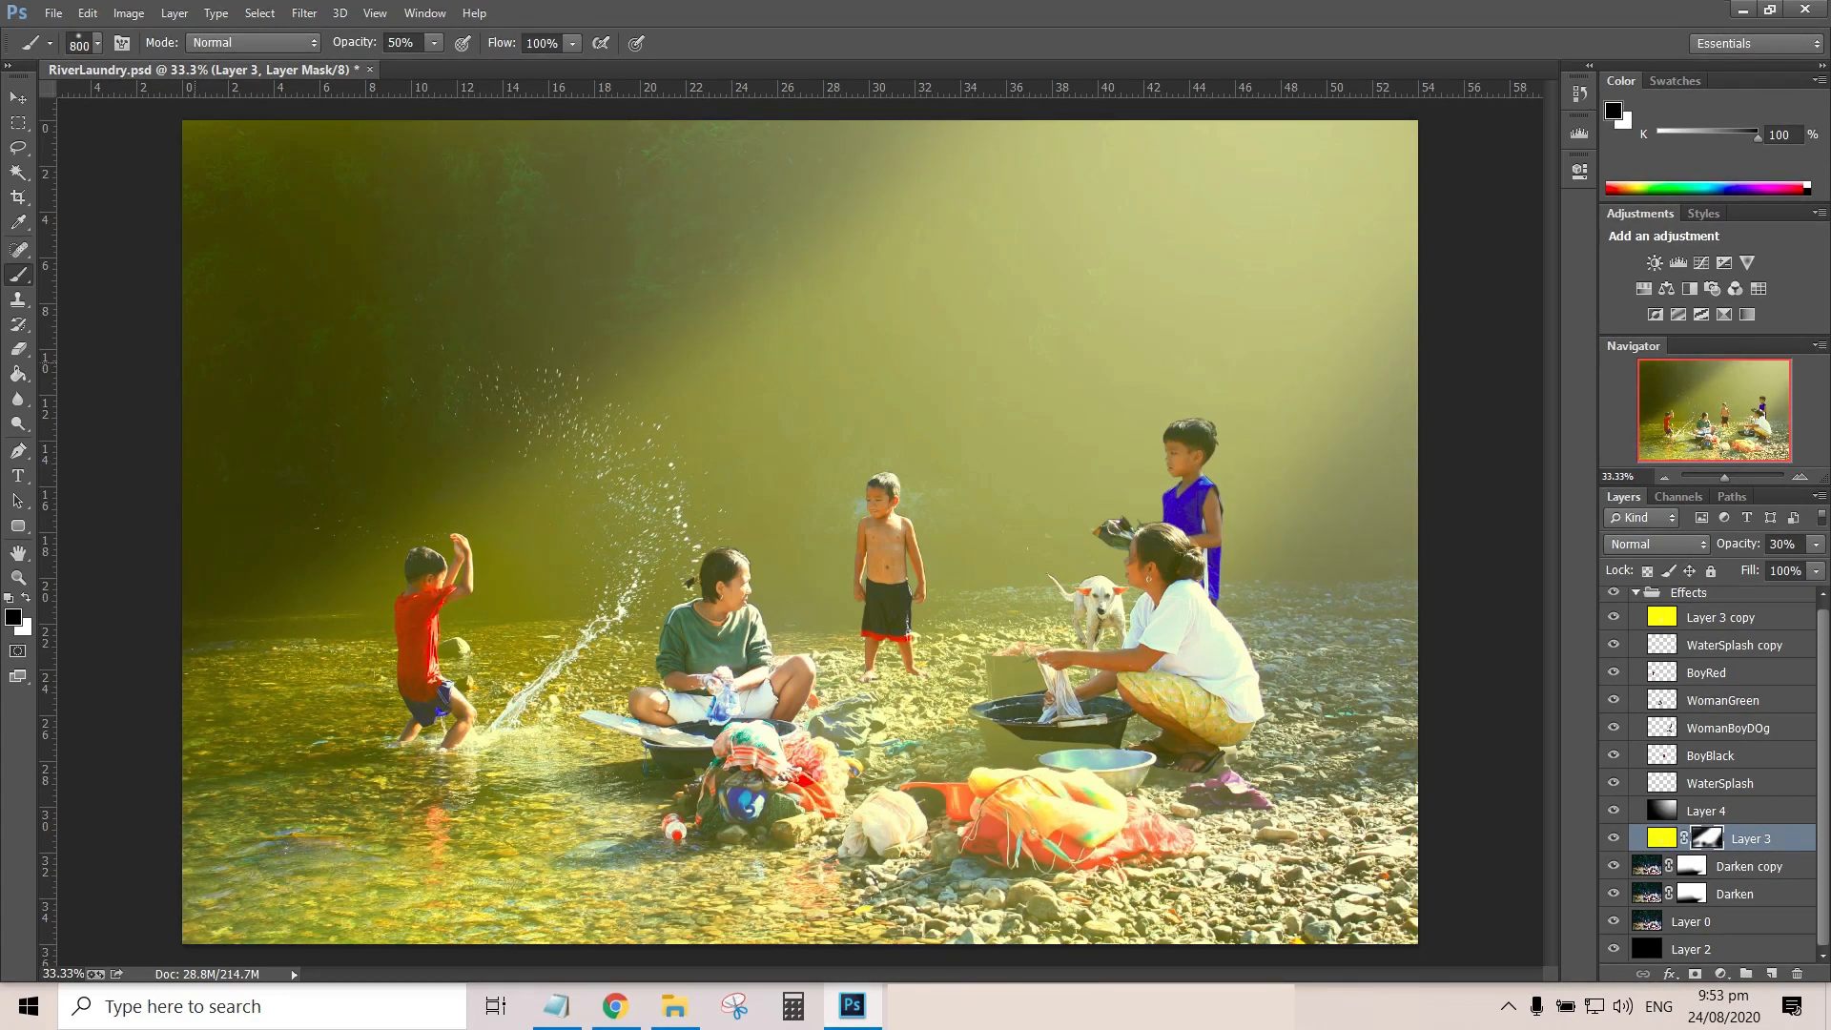
mouse_move(824, 615)
left_mouse_down()
mouse_move(1120, 410)
mouse_move(1131, 468)
left_mouse_up()
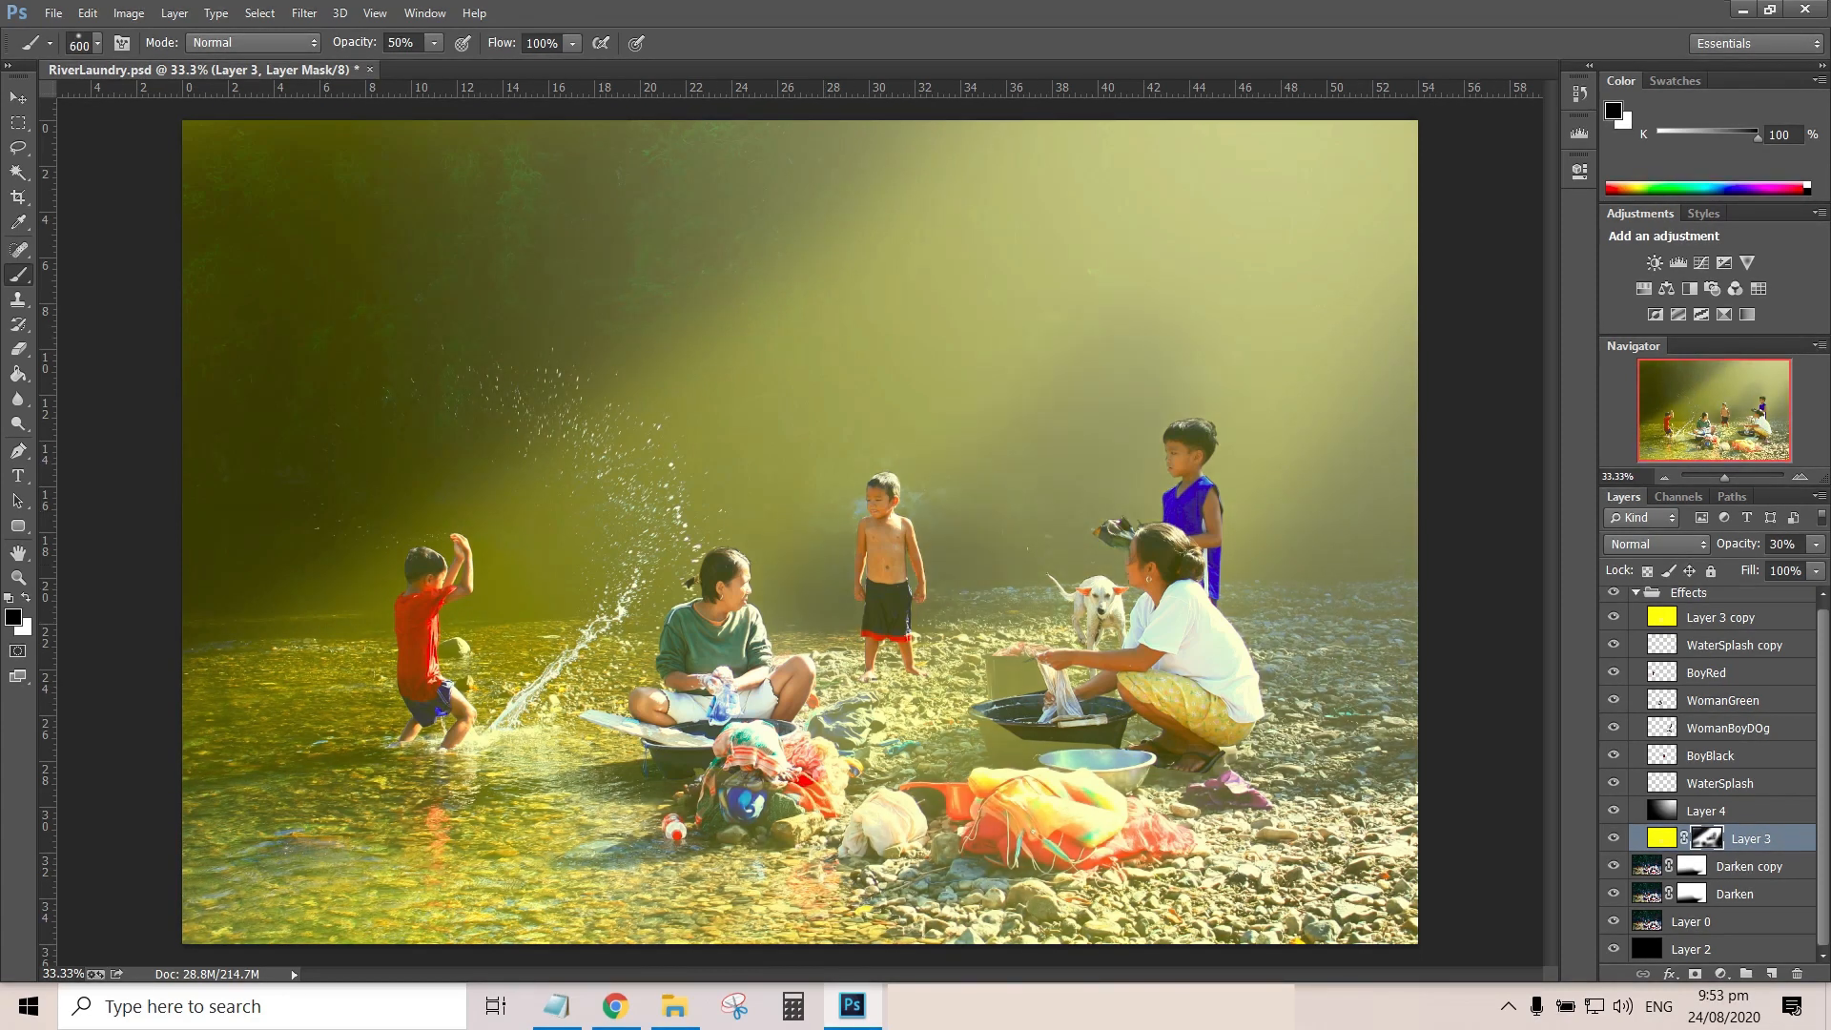
Raise the Darken copy layer's opacity to 100%
left_click(1691, 866)
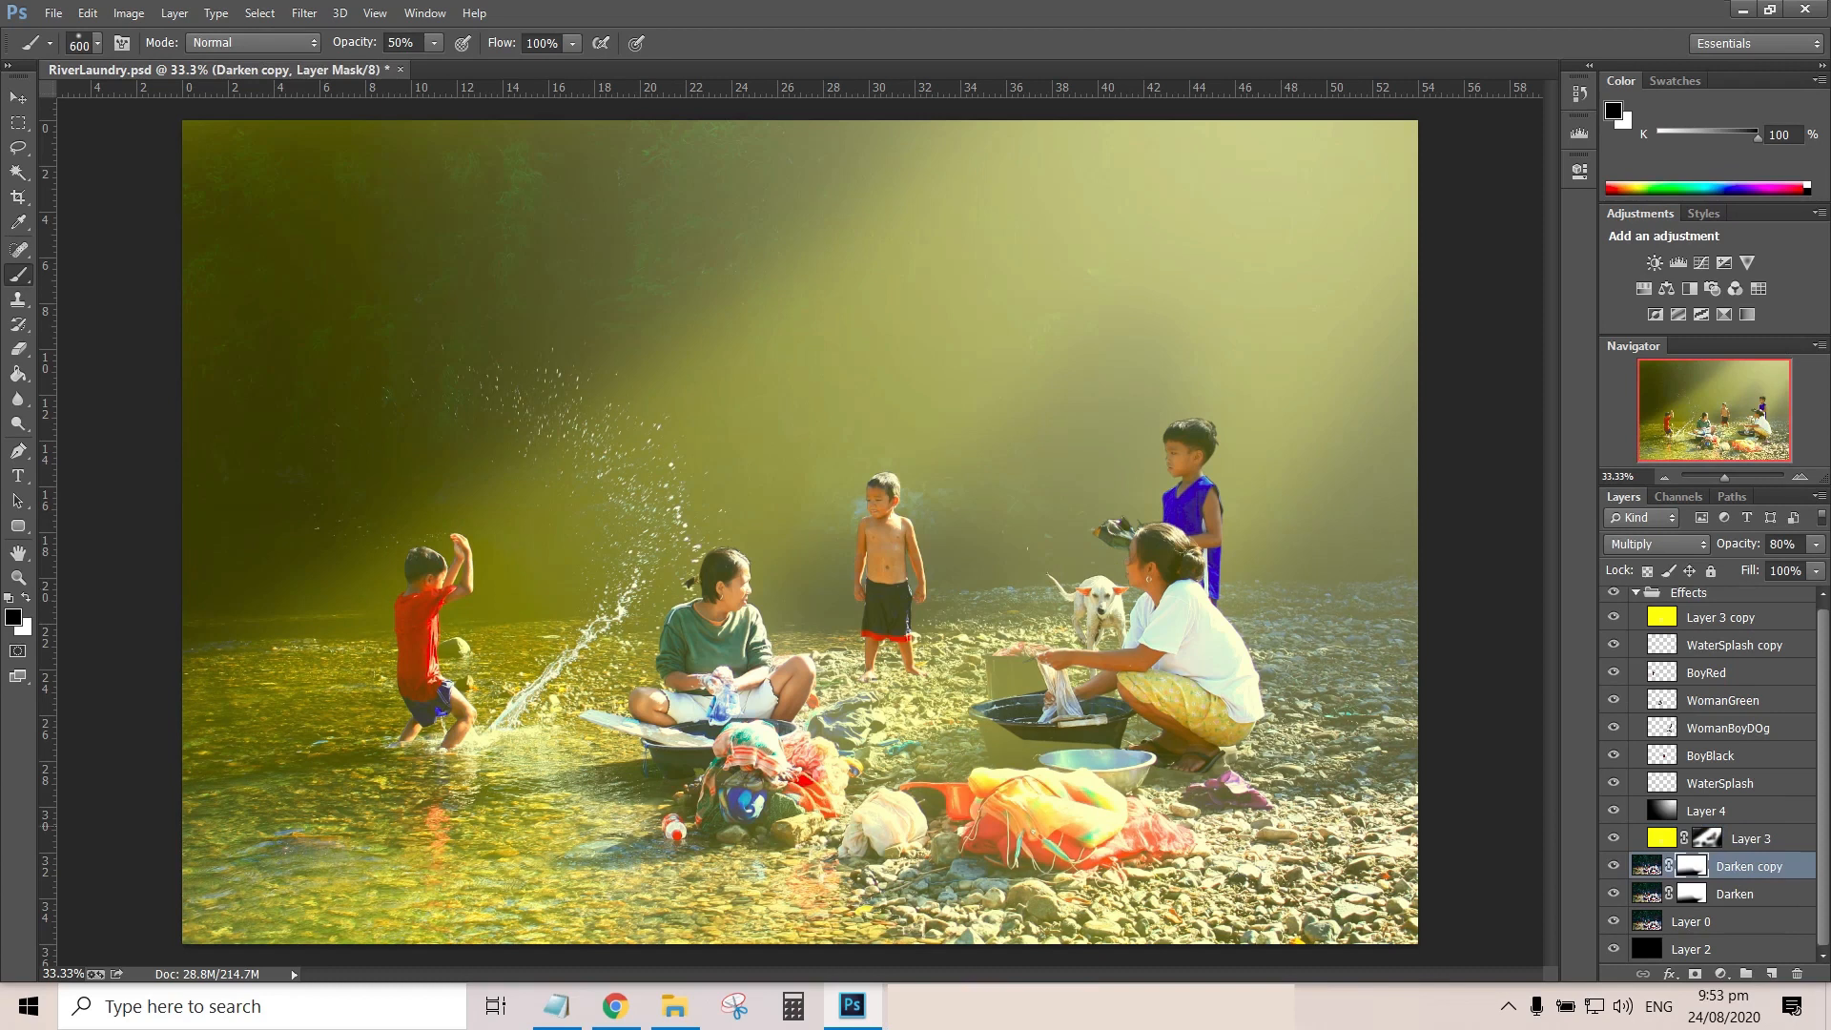
key("x")
left_click_drag(1737, 544, 1764, 544)
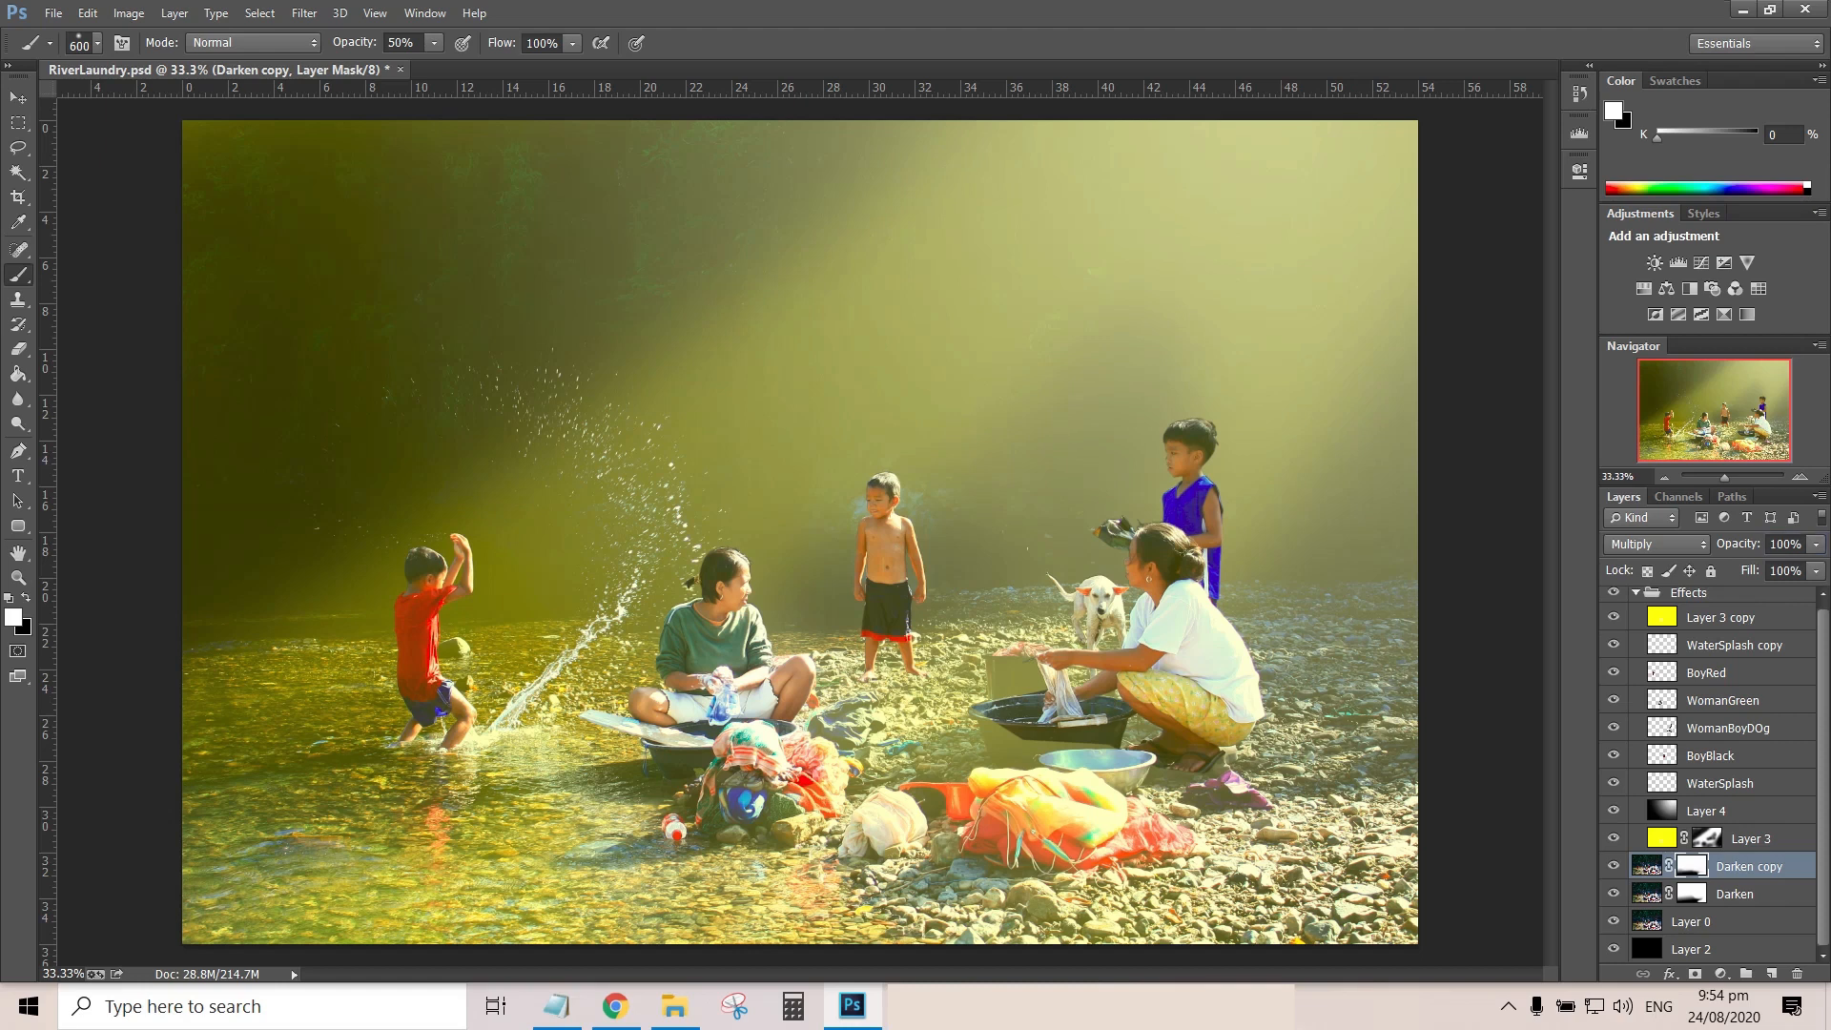
Delete the Darken copy layer, and select Layer 3's mask with black as the foreground colour
left_click(1646, 865)
left_click(1797, 973)
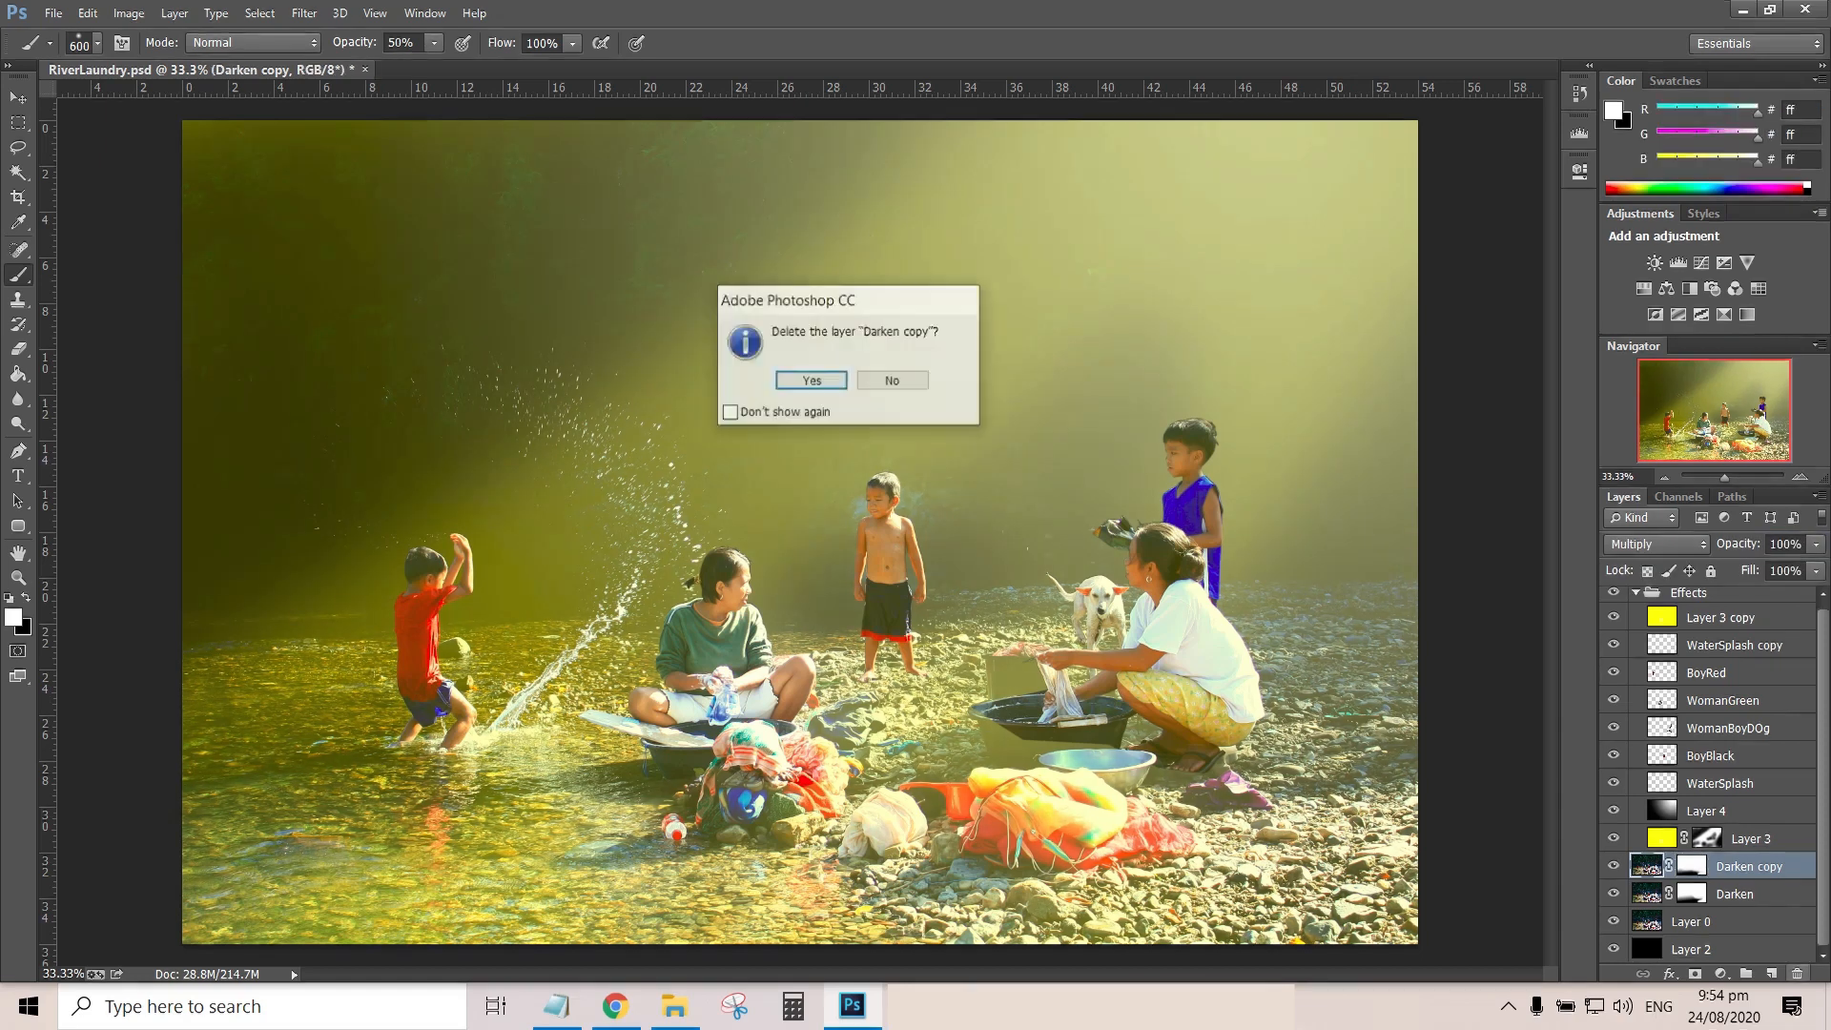
key("Return")
left_click(1692, 872)
key("x")
key("x")
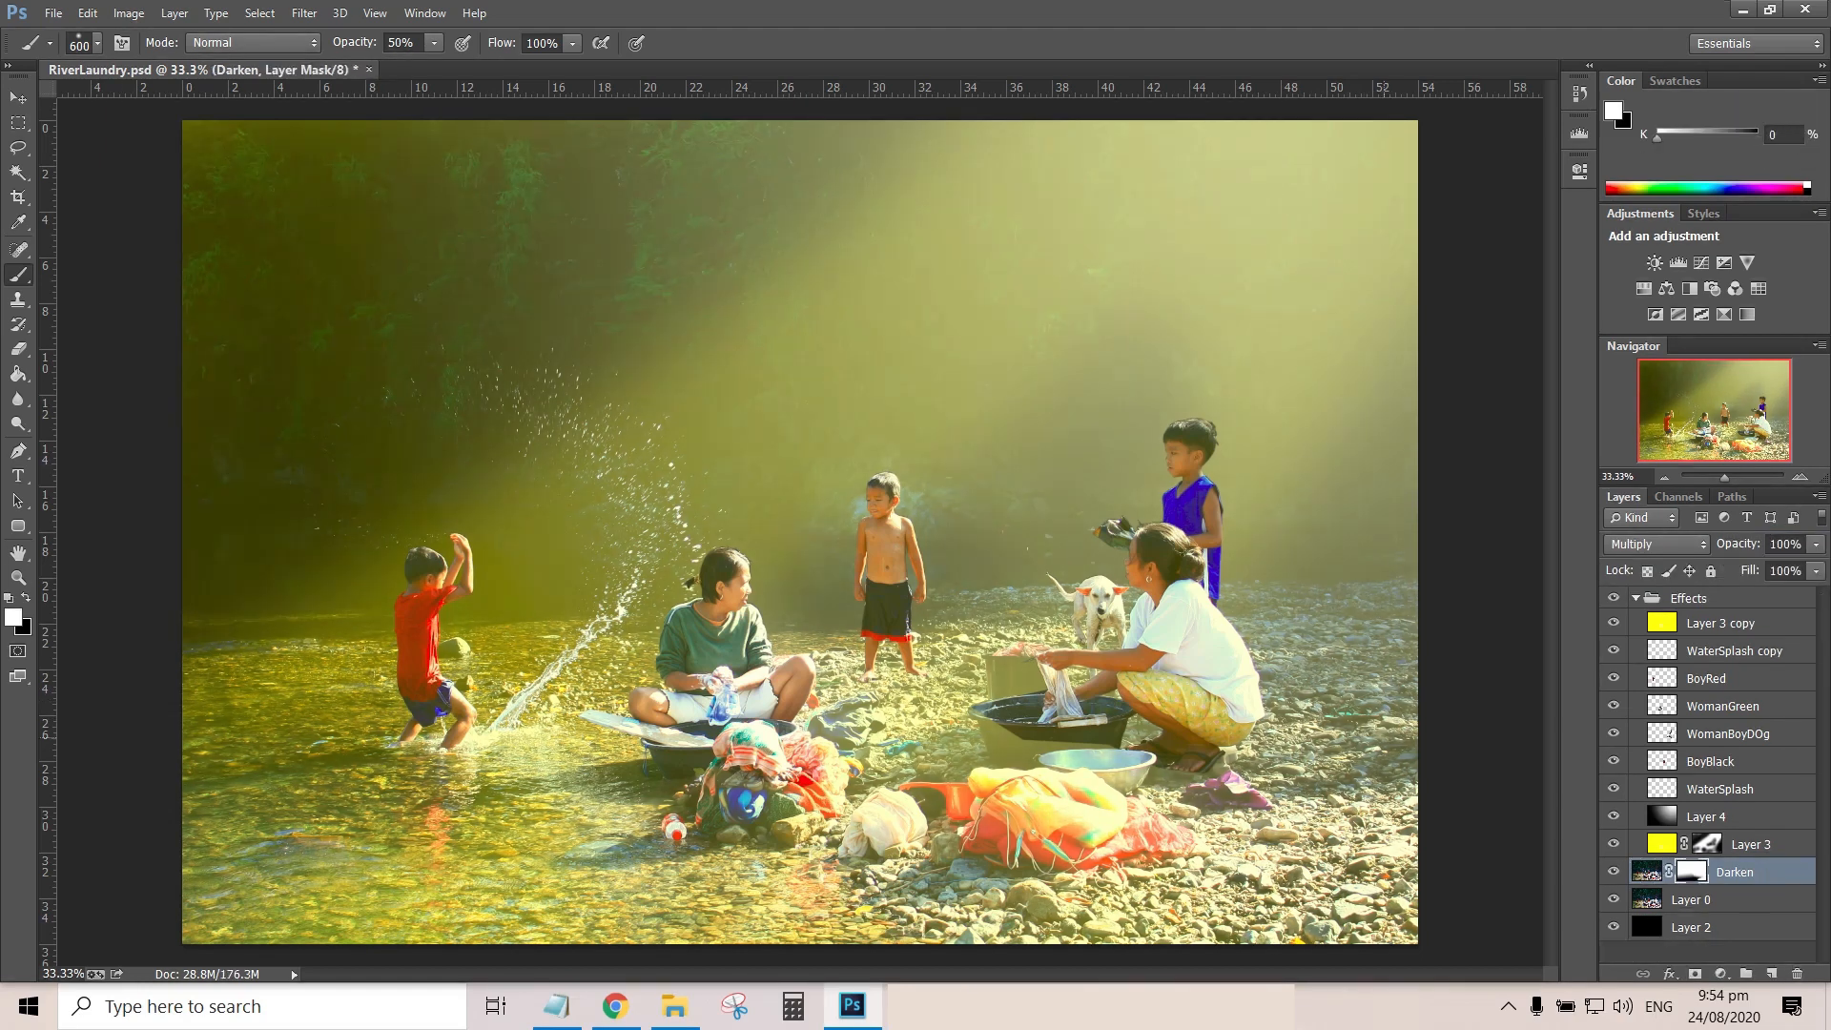
left_click(1707, 843)
key("x")
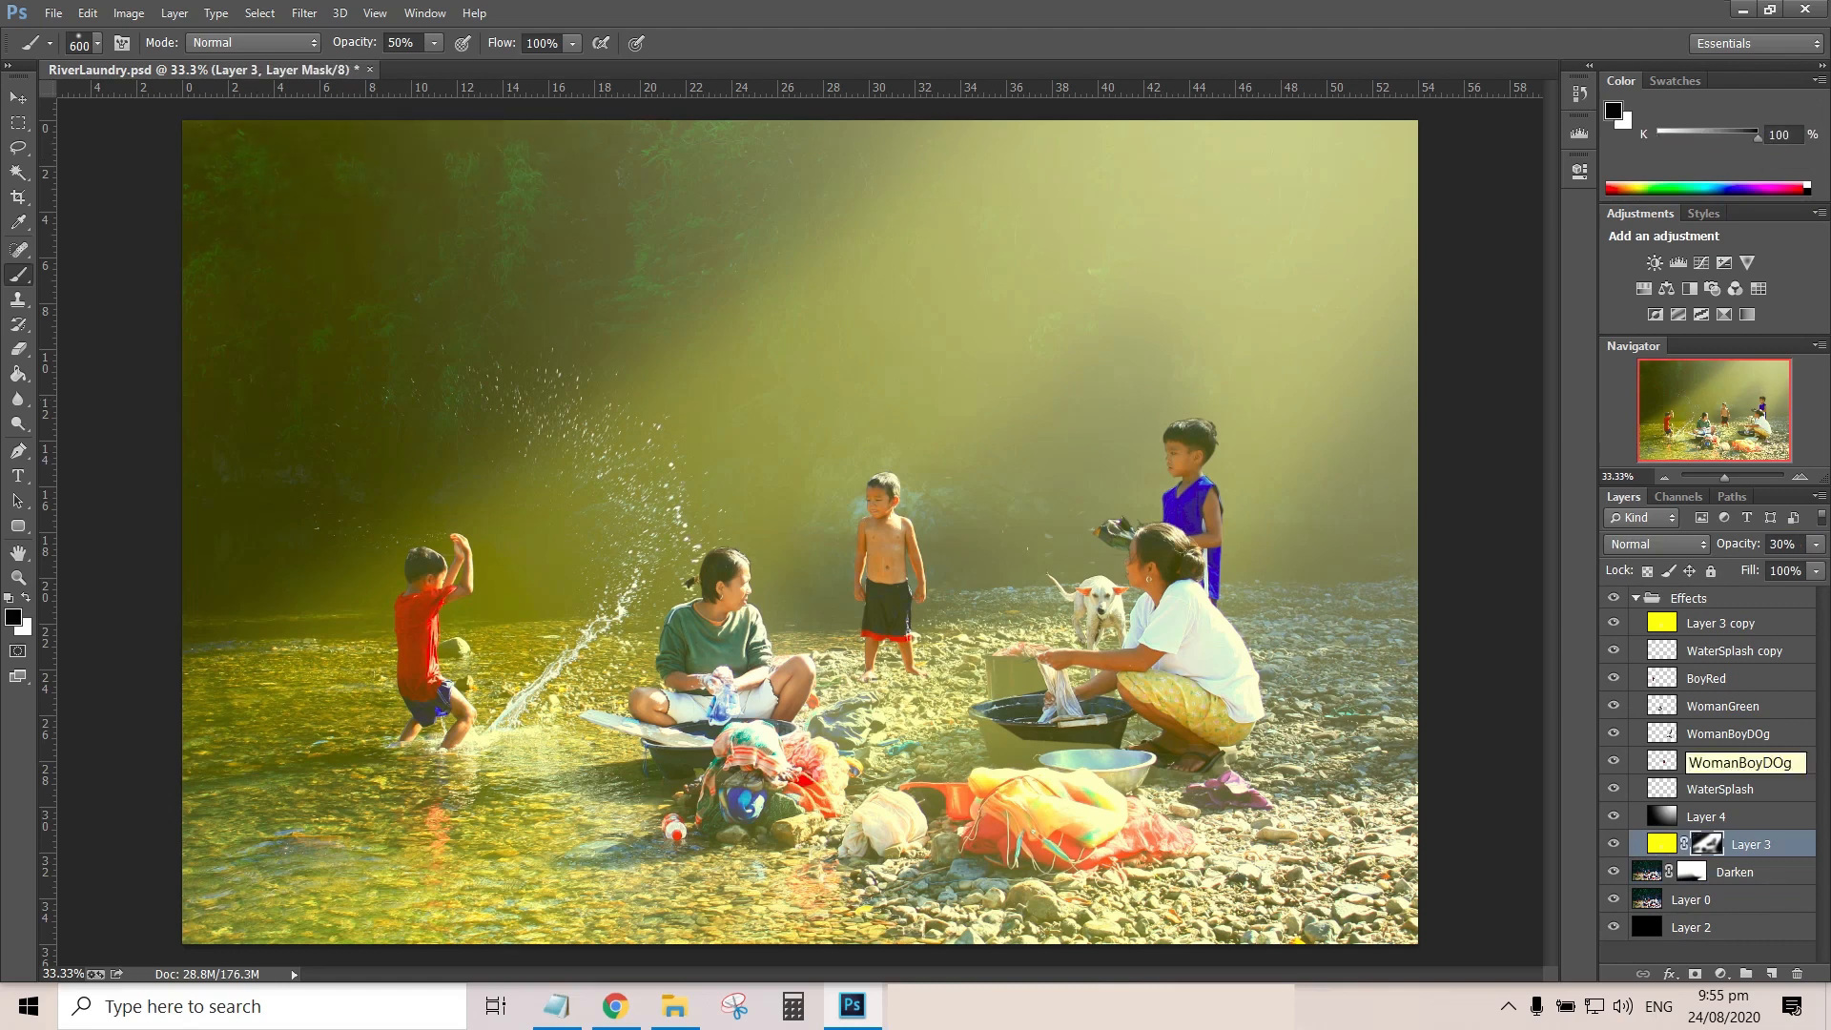
Collapse the Effects group, create a group named LightRays above it and add an empty layer inside
left_click(1613, 597)
left_click(1613, 598)
left_click(1688, 598)
left_click(1635, 598)
left_click(1746, 974)
double_click(1689, 597)
type("LightRays")
key("Return")
left_click(1772, 973)
Outline a diagonal ray from the upper edge to the boy in red as a soft-edged selection and fill it white
key("p")
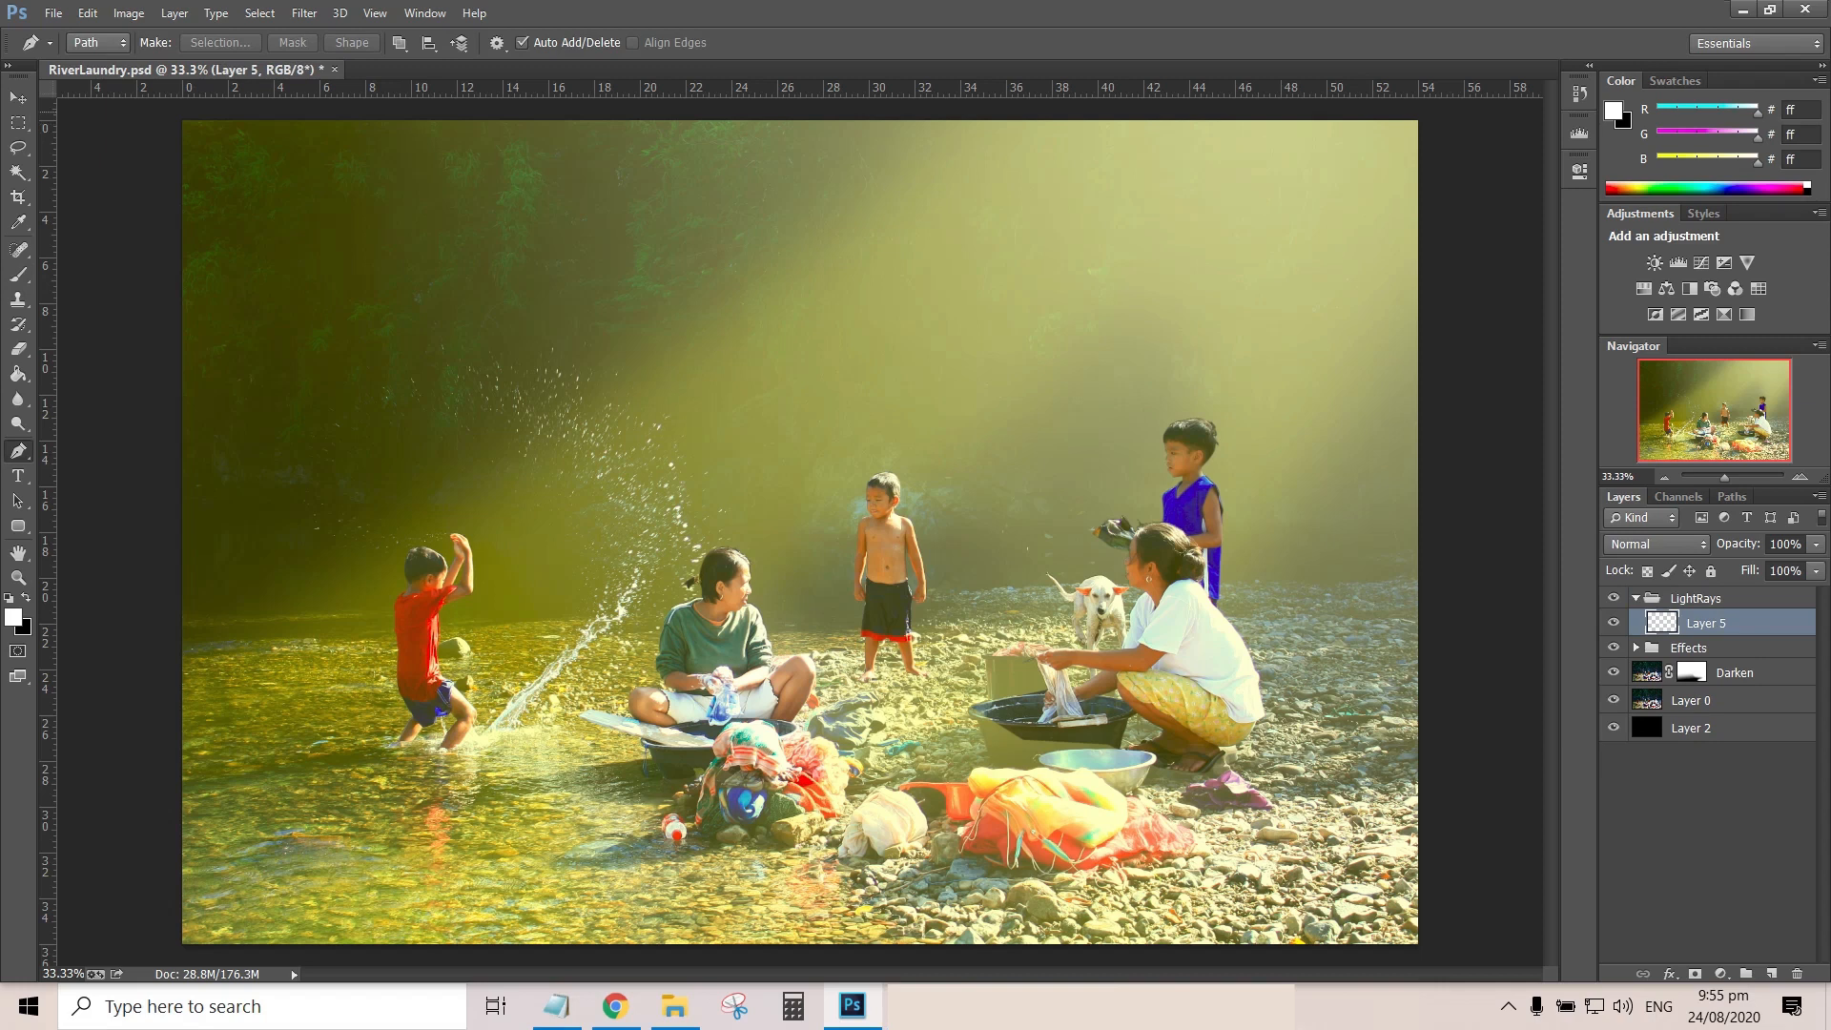
key("ctrl+minus")
left_click(1029, 182)
right_click(872, 346)
left_click(927, 434)
key("Return")
key("g")
left_click(958, 286)
key("ctrl+d")
Add a second, narrower white ray parallel to the first, ending just before the woman in green
key("p")
left_click(1110, 211)
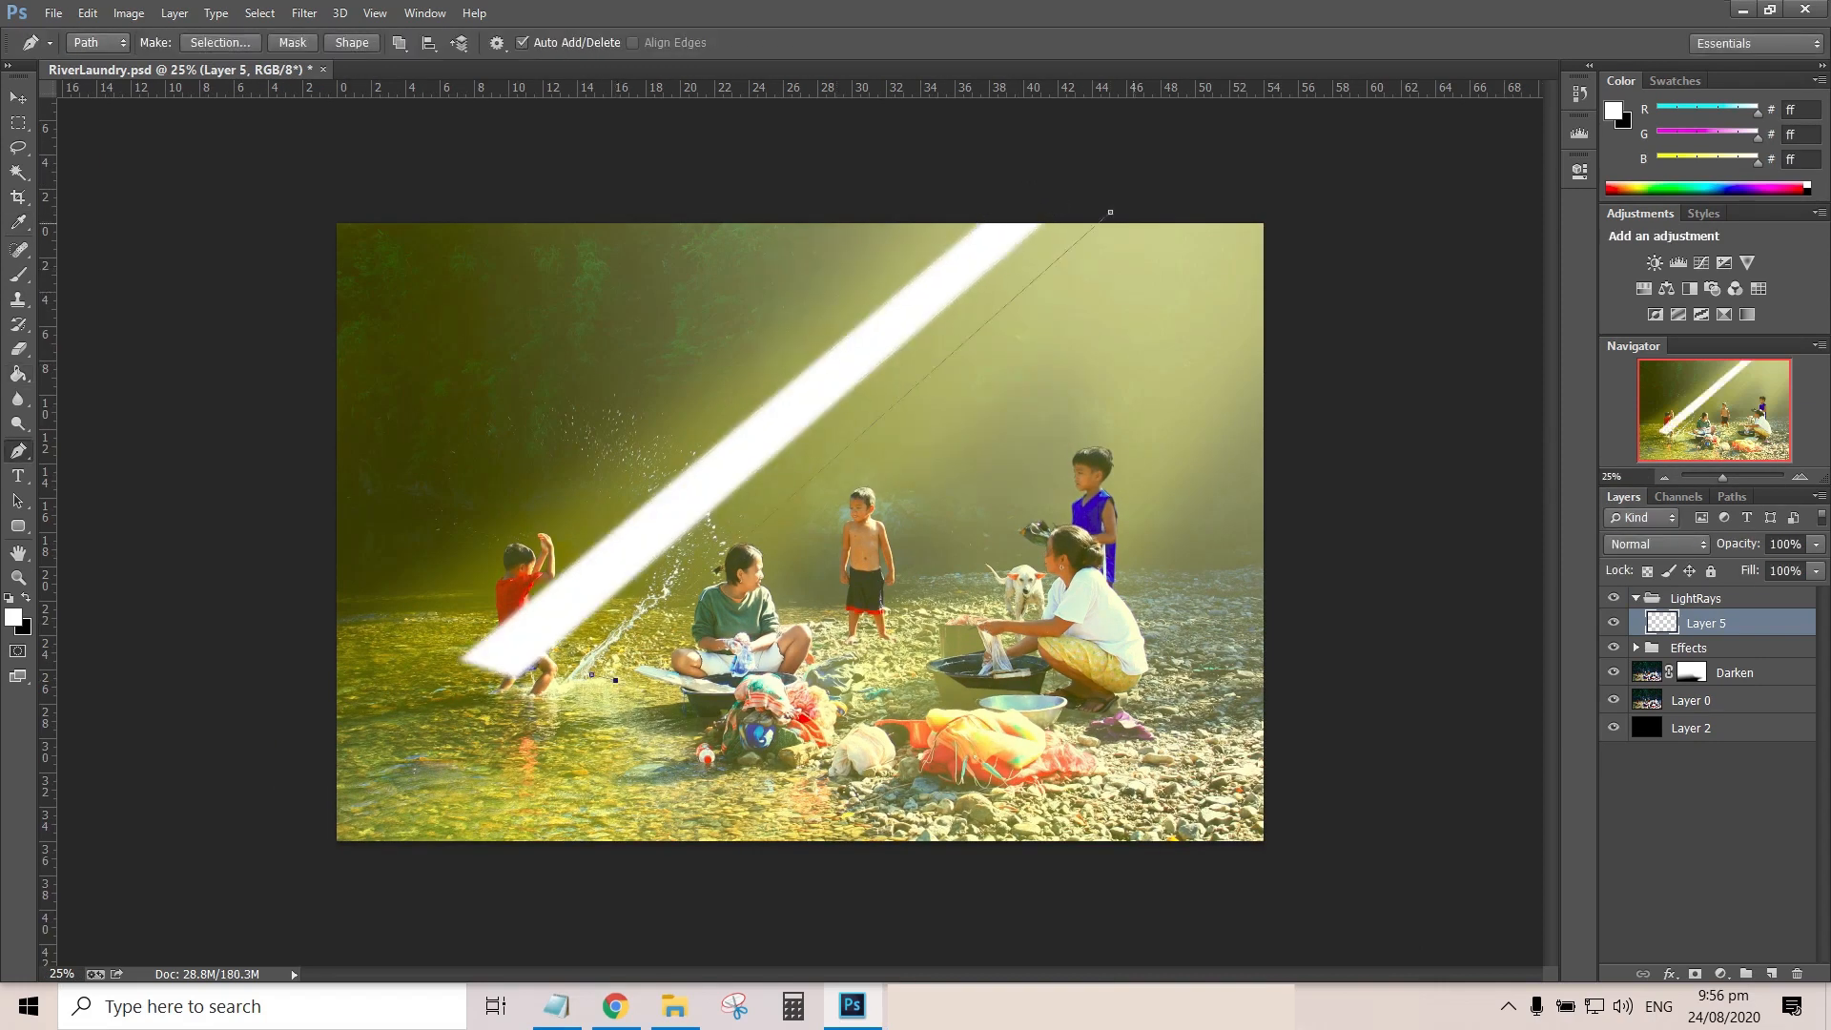
right_click(1028, 302)
left_click(1083, 389)
key("Return")
key("g")
left_click(1025, 302)
key("ctrl+d")
Add a wide third white ray from near the photo's upper-right corner down to the woman in green's basin
key("p")
left_click(716, 682)
right_click(902, 517)
left_click(956, 99)
key("Return")
key("g")
left_click(1025, 410)
key("ctrl+d")
Add a narrow fourth white ray from the photo's right edge down to the black basin
key("p")
left_click(895, 697)
left_click(1274, 259)
right_click(1146, 429)
left_click(1200, 518)
key("Return")
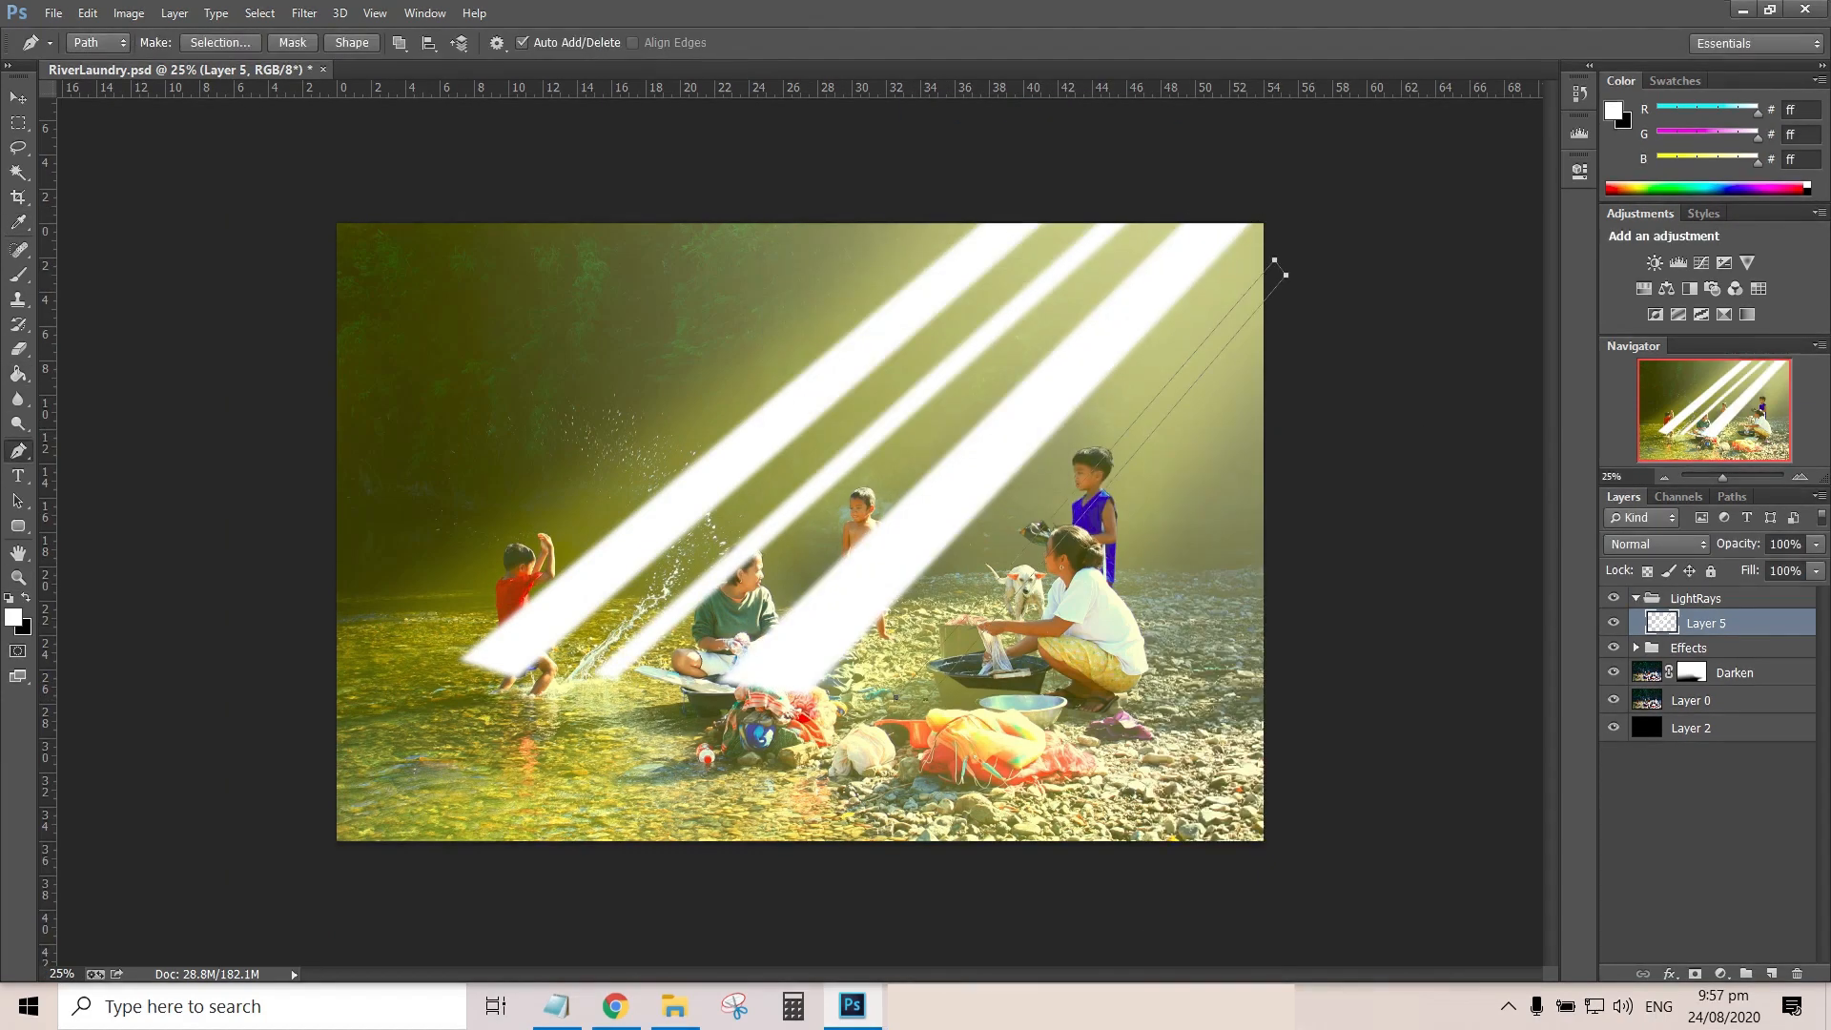
key("g")
left_click(1146, 425)
key("ctrl+d")
Lower the opacity of Layer 5 with the white rays to 50%
left_click(1614, 623)
left_click(1613, 623)
left_click(1815, 545)
left_click_drag(1816, 564, 1730, 564)
double_click(1781, 545)
type("5")
key("Return")
double_click(1780, 544)
type("50")
key("Return")
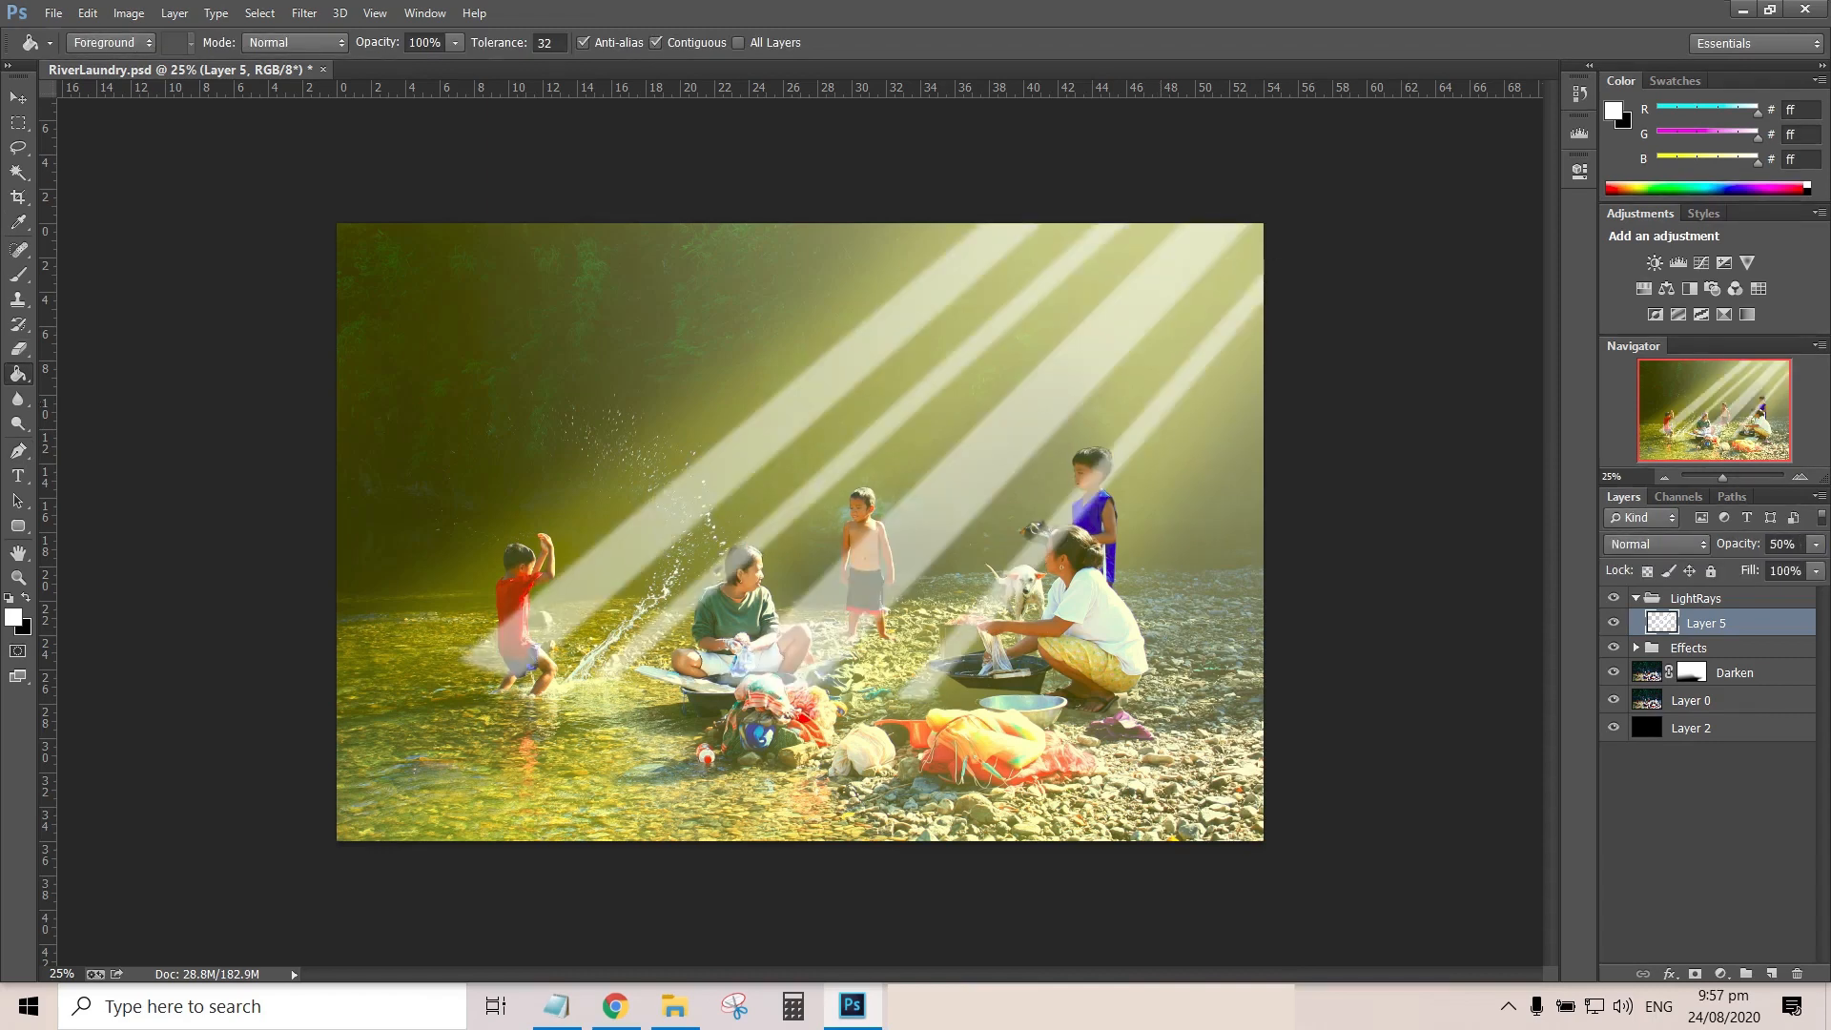
Duplicate the ray layer, naming the original Ray1 and the copy Ray2
key("ctrl+j")
double_click(1705, 650)
type("Ray1")
key("Return")
double_click(1716, 623)
type("Ray2")
key("Return")
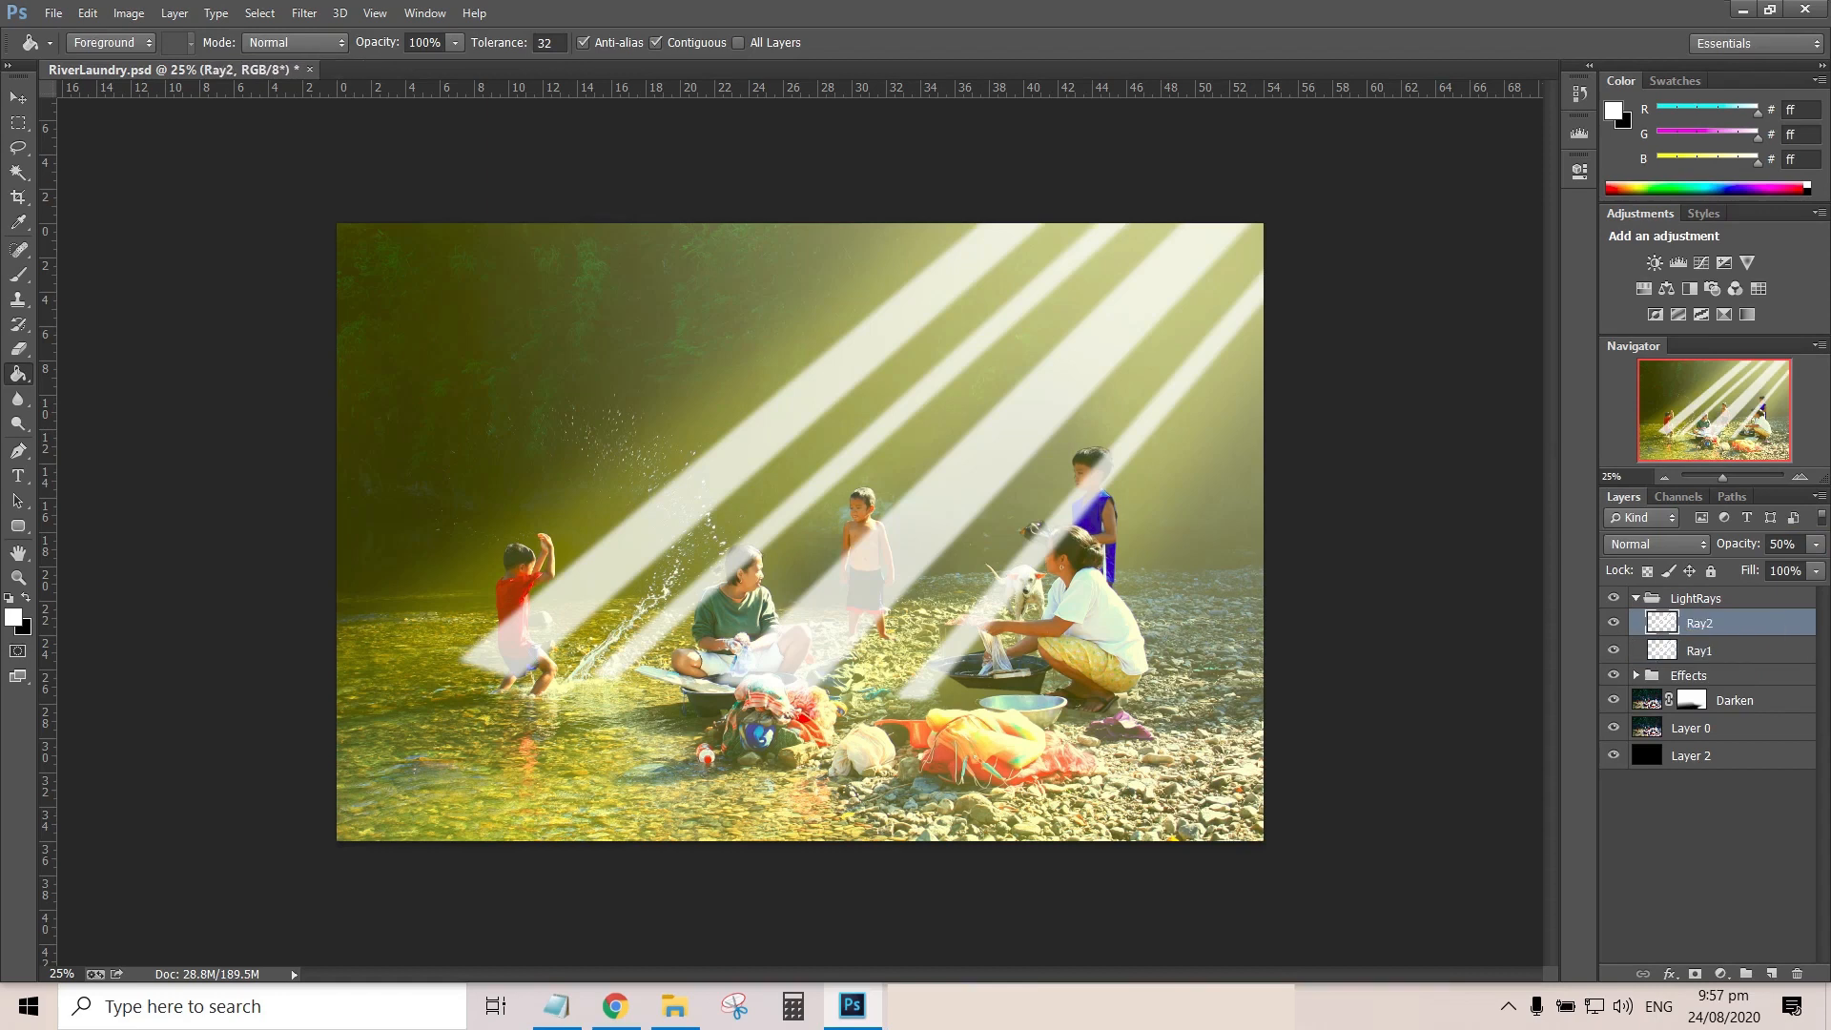
Shift Ray2 slightly to the right of Ray1 and apply a Gaussian Blur of 50 pixels to it
key("v")
left_click_drag(914, 383, 982, 391)
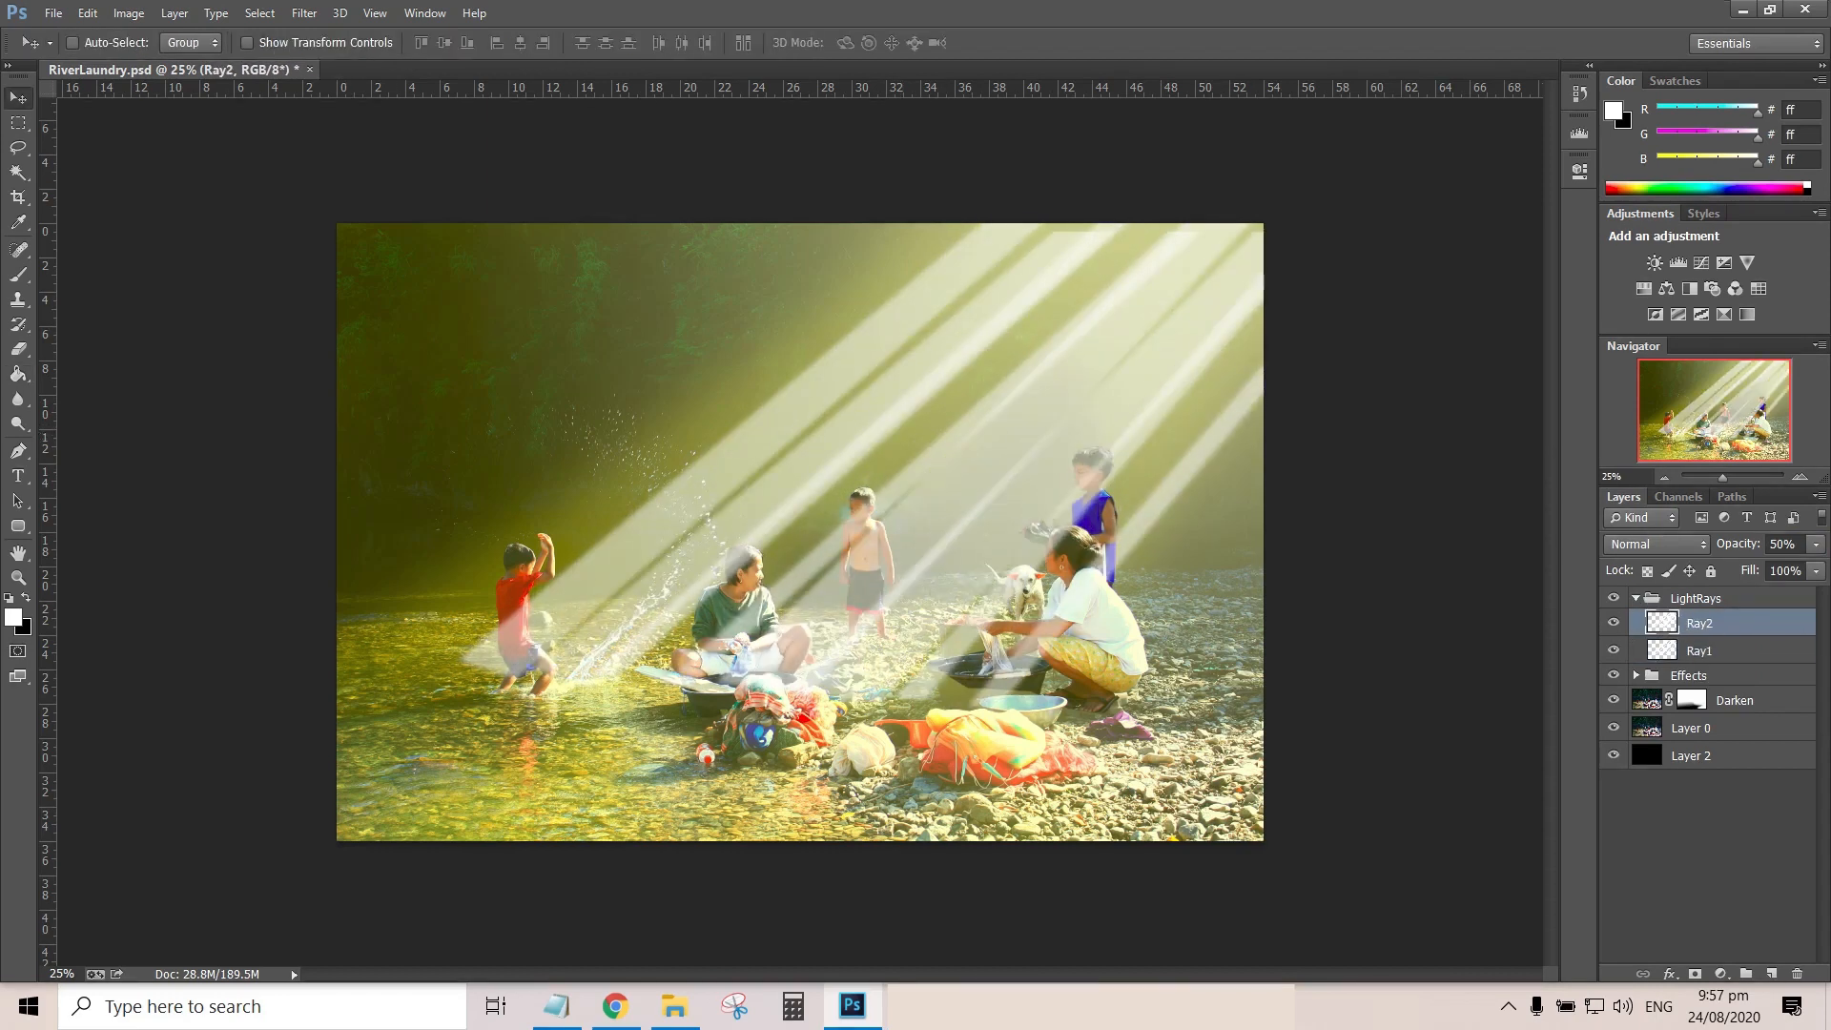
left_click(304, 13)
mouse_move(336, 278)
left_click(677, 449)
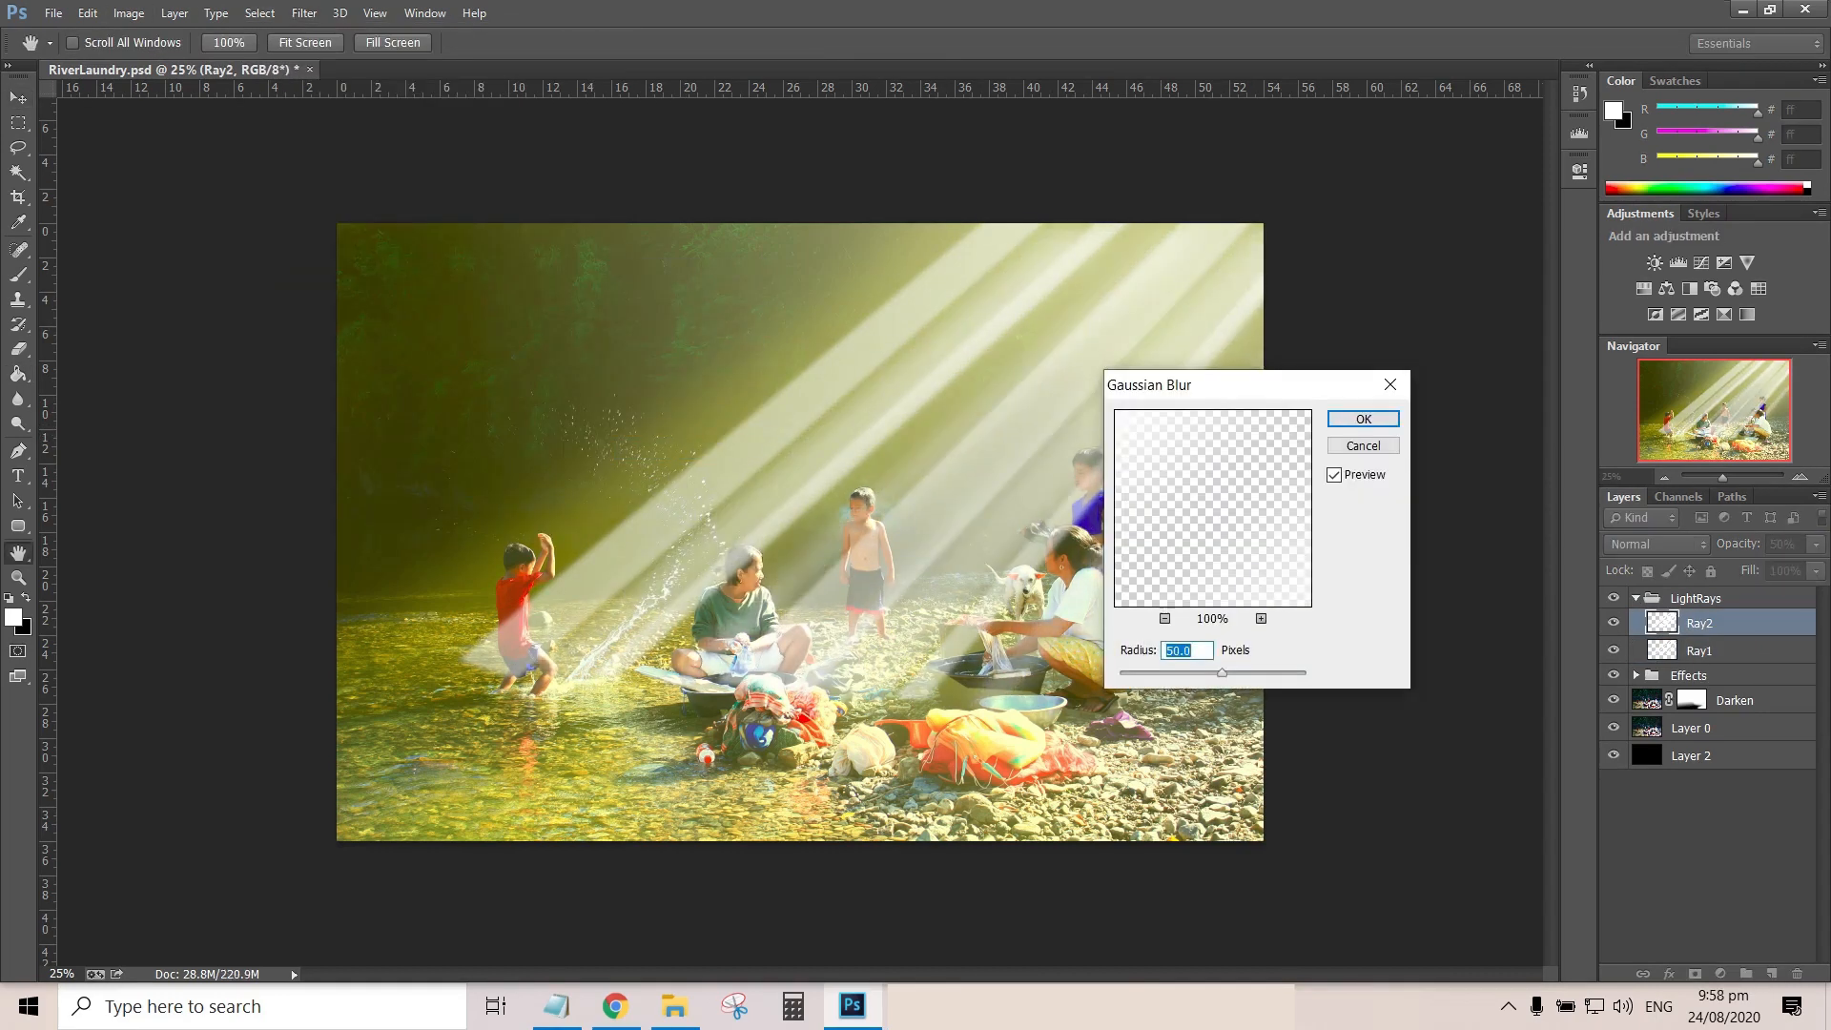
left_click(1363, 419)
Set Ray2's opacity to 20%
double_click(1781, 545)
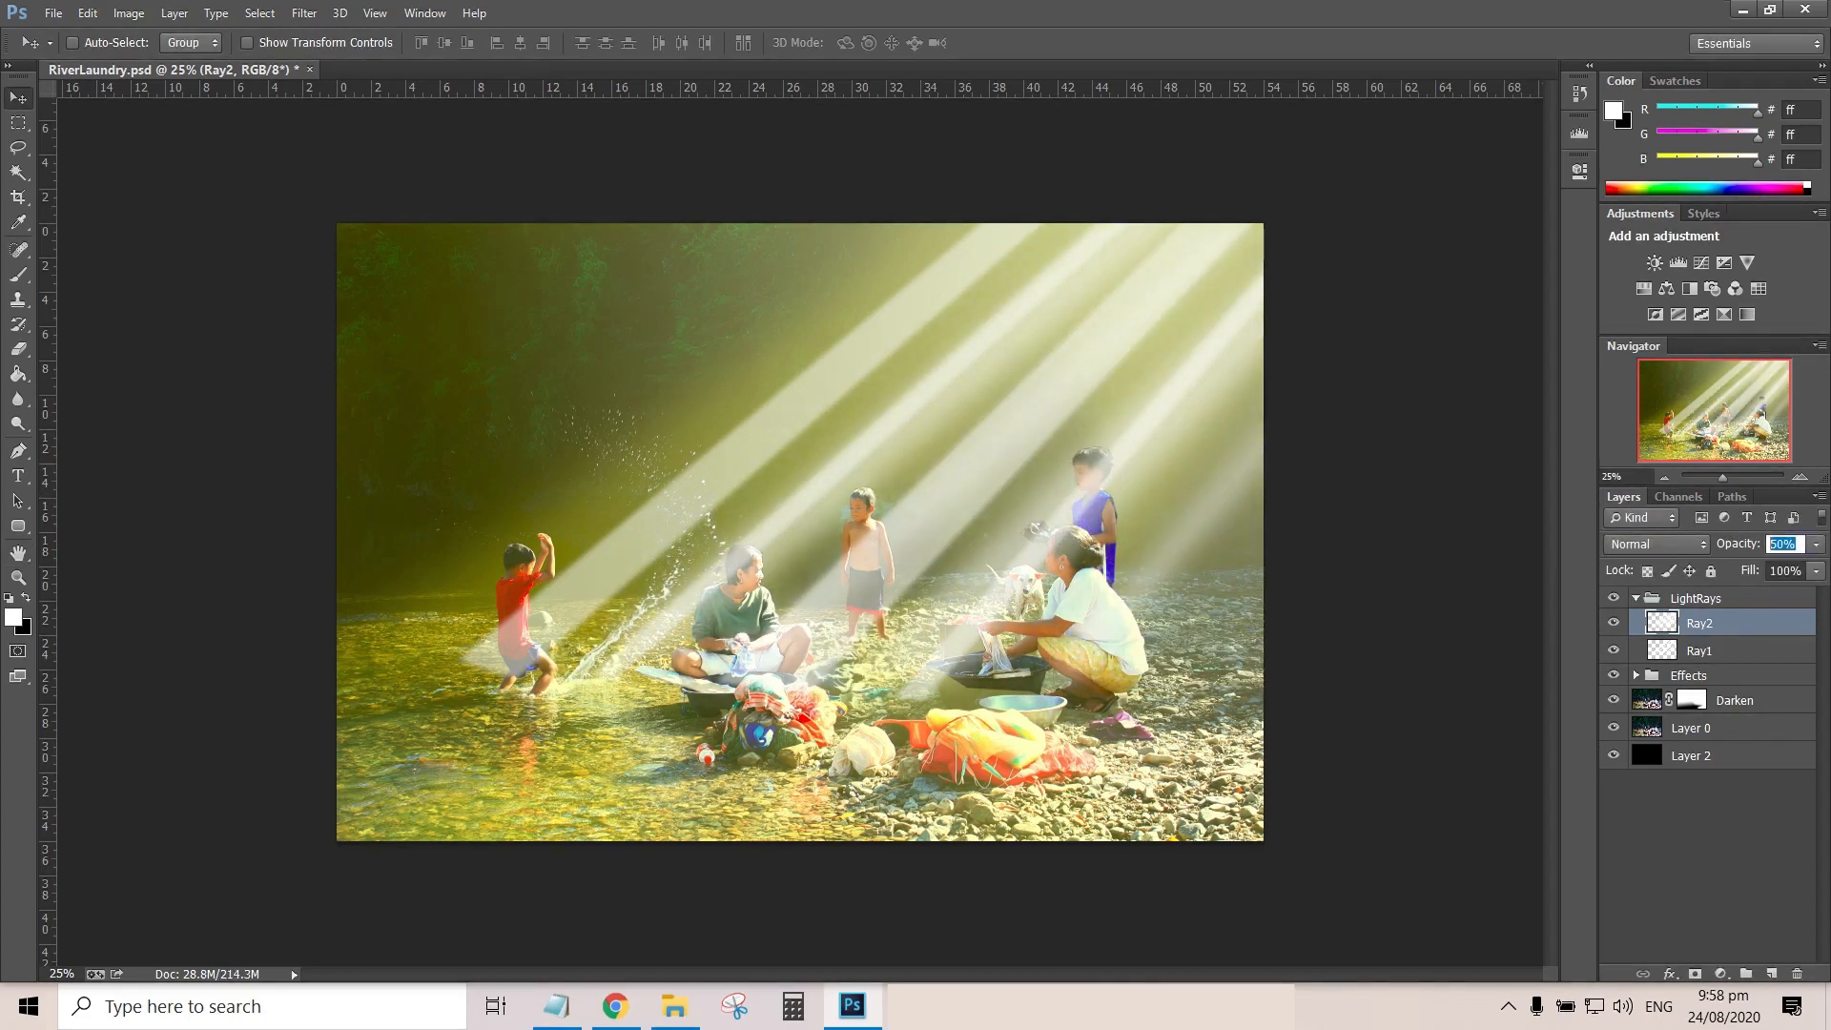
type("20")
key("Return")
Soften the Ray1 layer with a Gaussian Blur
left_click(1699, 650)
left_click(304, 13)
mouse_move(336, 277)
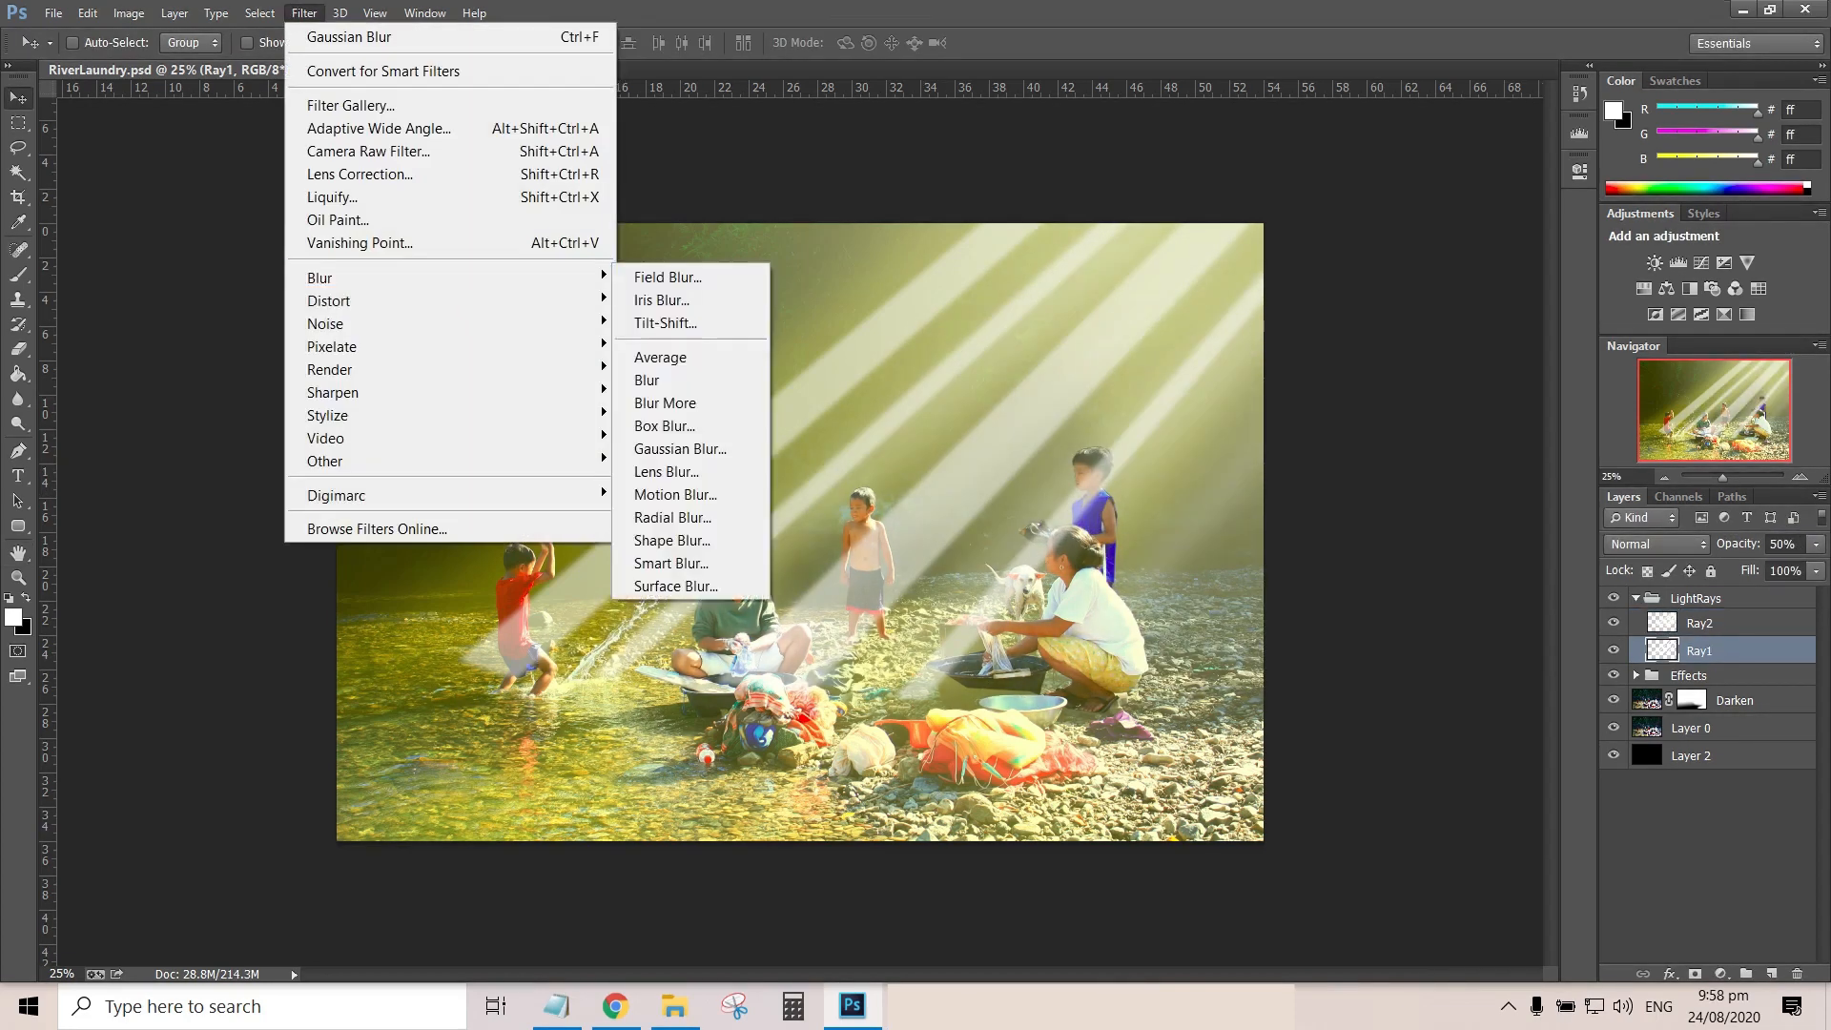
left_click(677, 450)
left_click(1364, 420)
Nudge Ray1 slightly and reduce its opacity to 10%
double_click(1781, 544)
type("30")
key("Return")
mouse_move(968, 482)
left_mouse_down()
mouse_move(894, 482)
mouse_move(994, 490)
mouse_move(963, 484)
left_mouse_up()
double_click(1781, 545)
type("15")
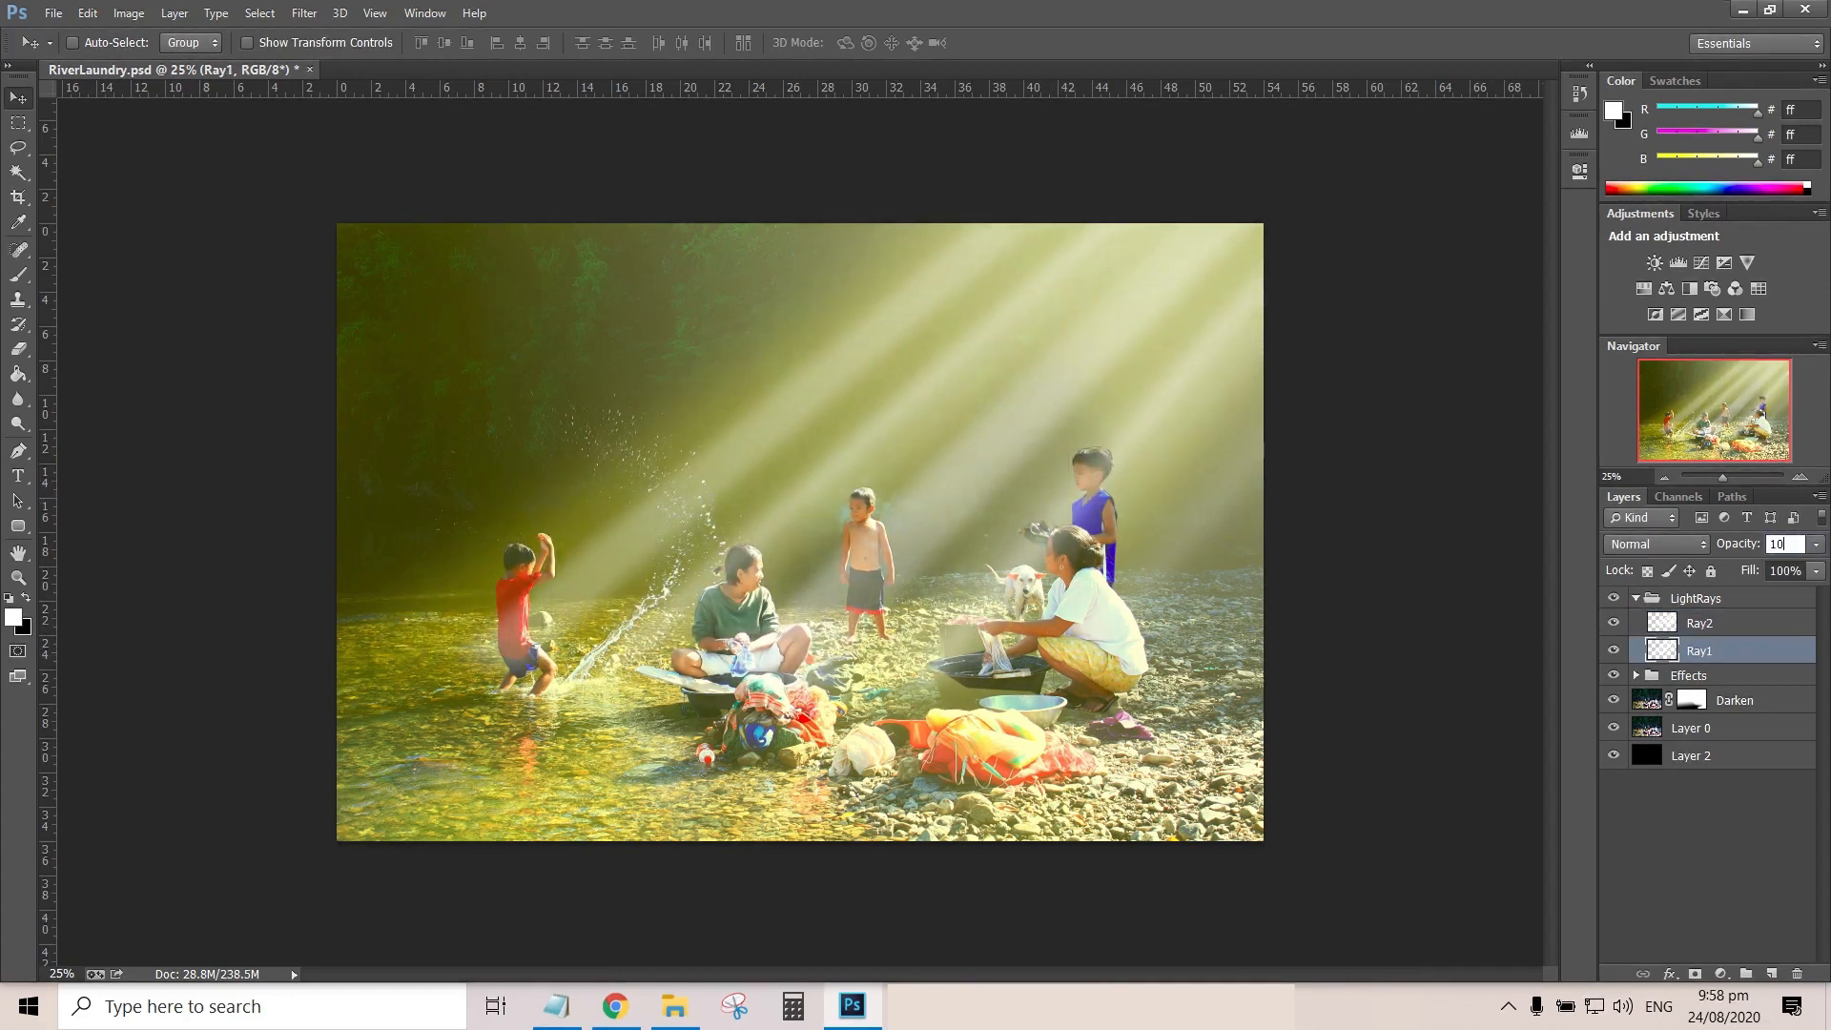
key("Return")
Set Ray2's opacity to 15% and collapse the LightRays group
left_click(1699, 623)
double_click(1781, 544)
type("15")
key("Return")
left_click(1635, 597)
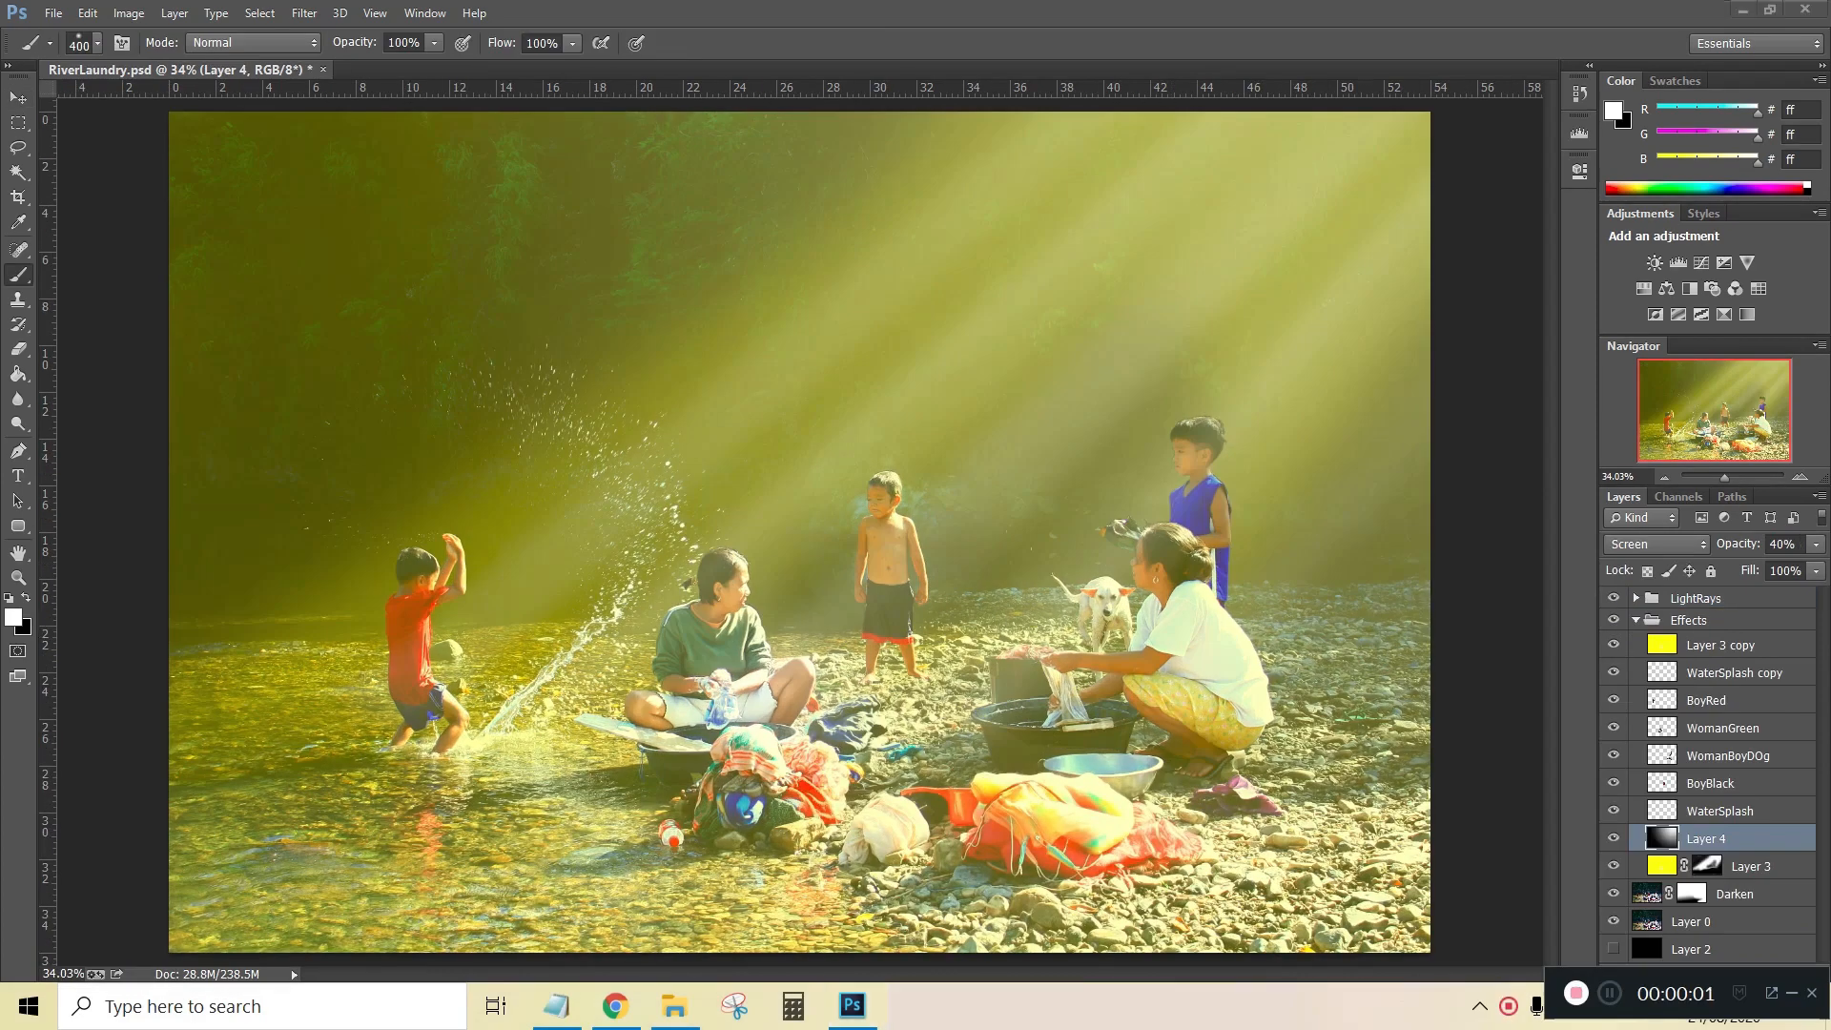
left_click(1791, 993)
left_click(1635, 619)
left_click(1635, 620)
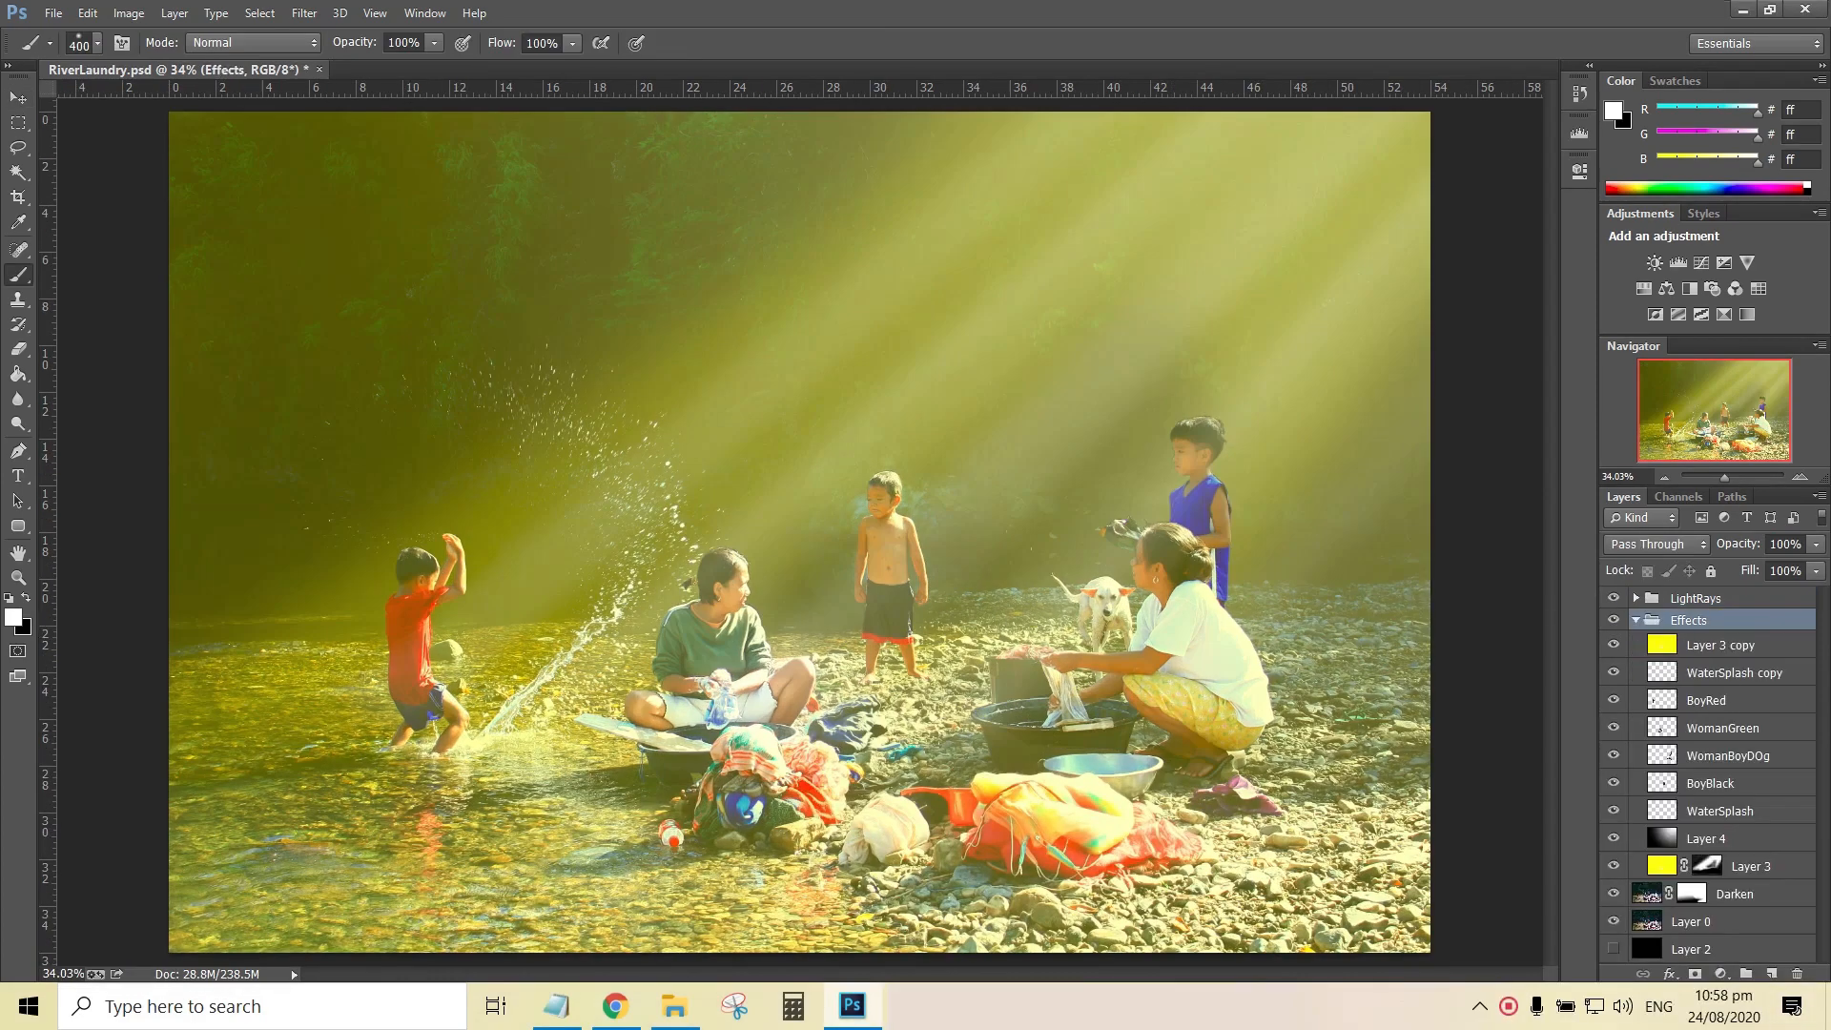
Add a mask to the WomanBoyDOg layer and paint it black around the washing woman's basins with a 57% opacity brush
key("ctrl+1")
left_click_drag(1349, 905, 649, 375)
left_click(1727, 756)
left_click(1613, 755)
left_click(1613, 756)
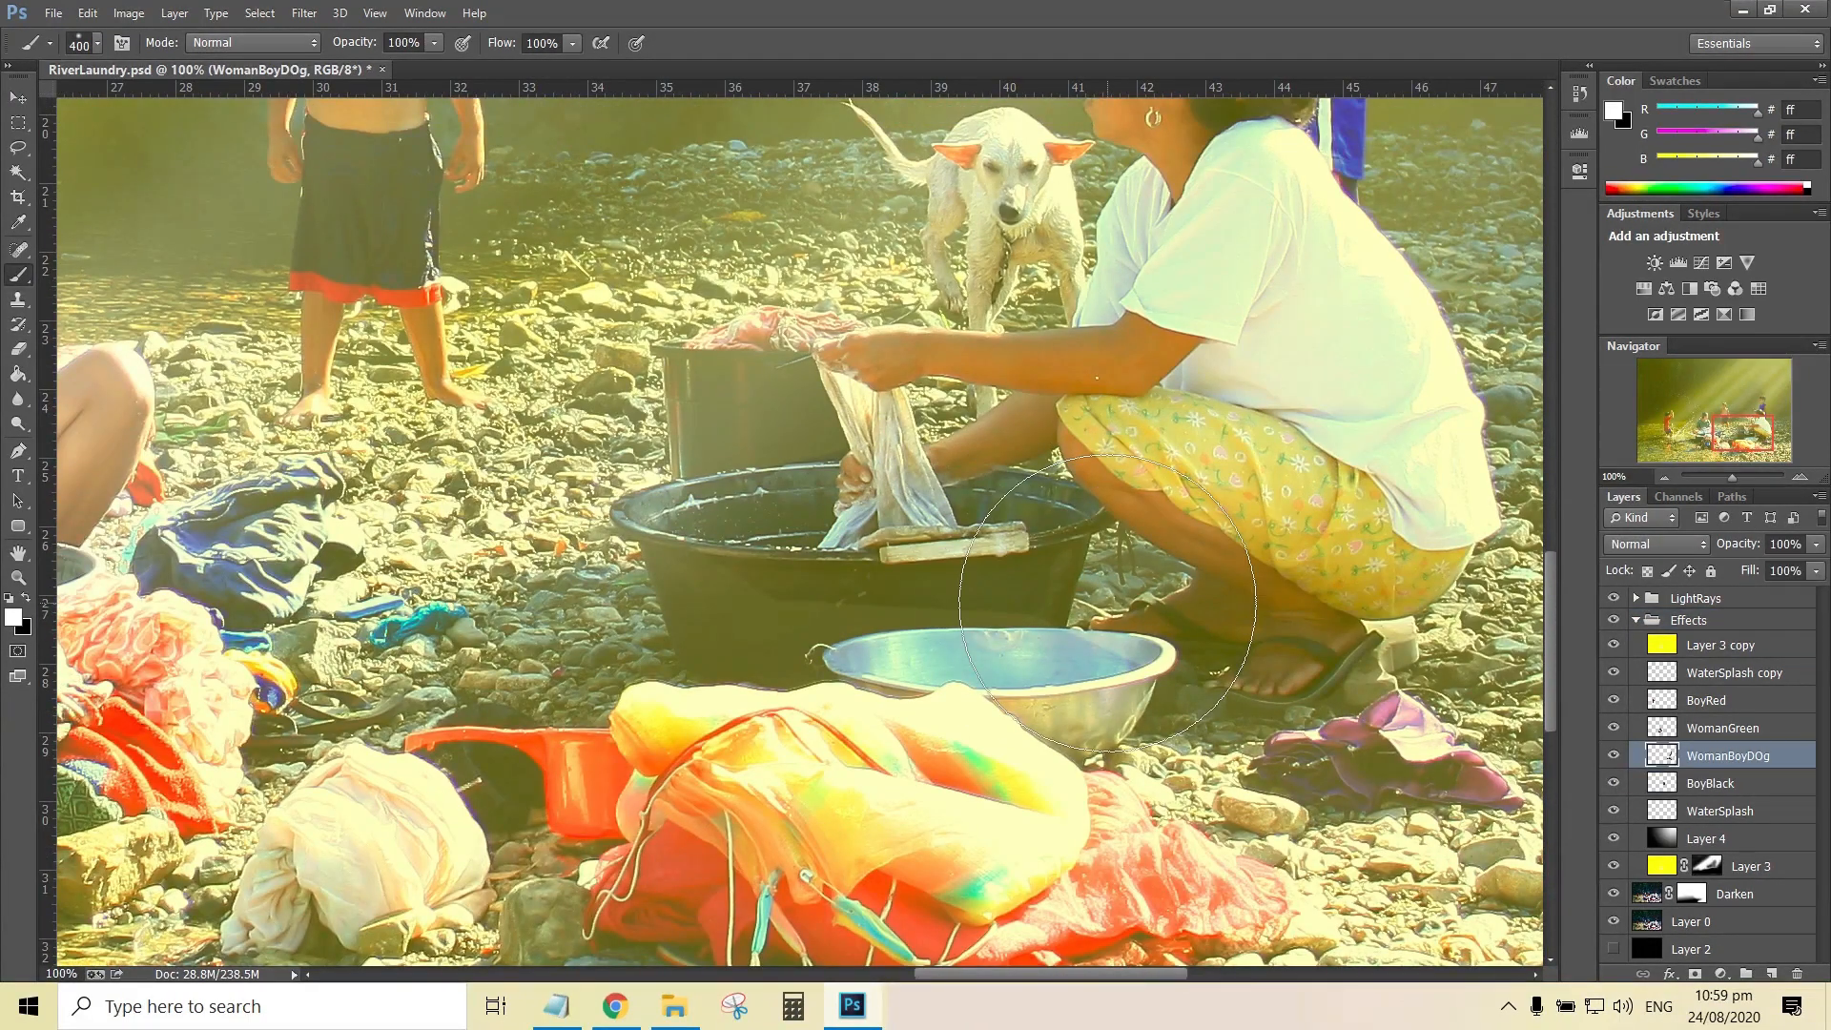
left_click(1694, 973)
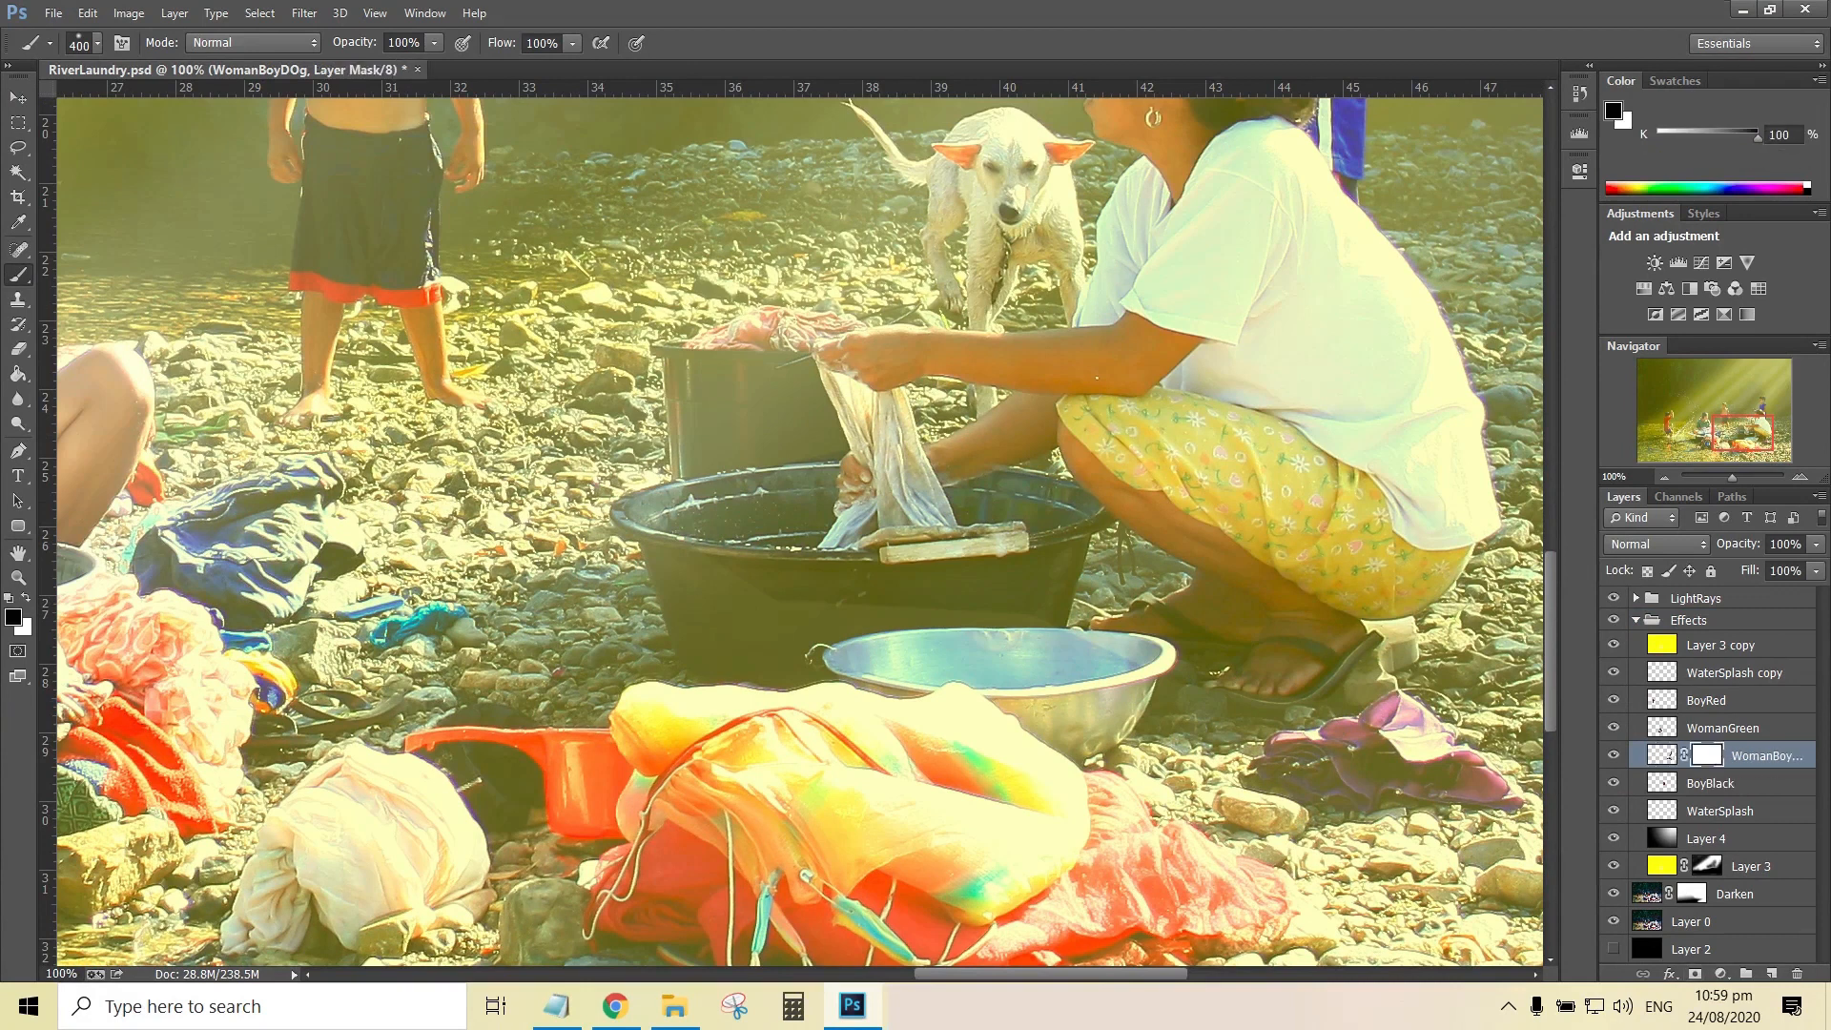
key("5")
key("7")
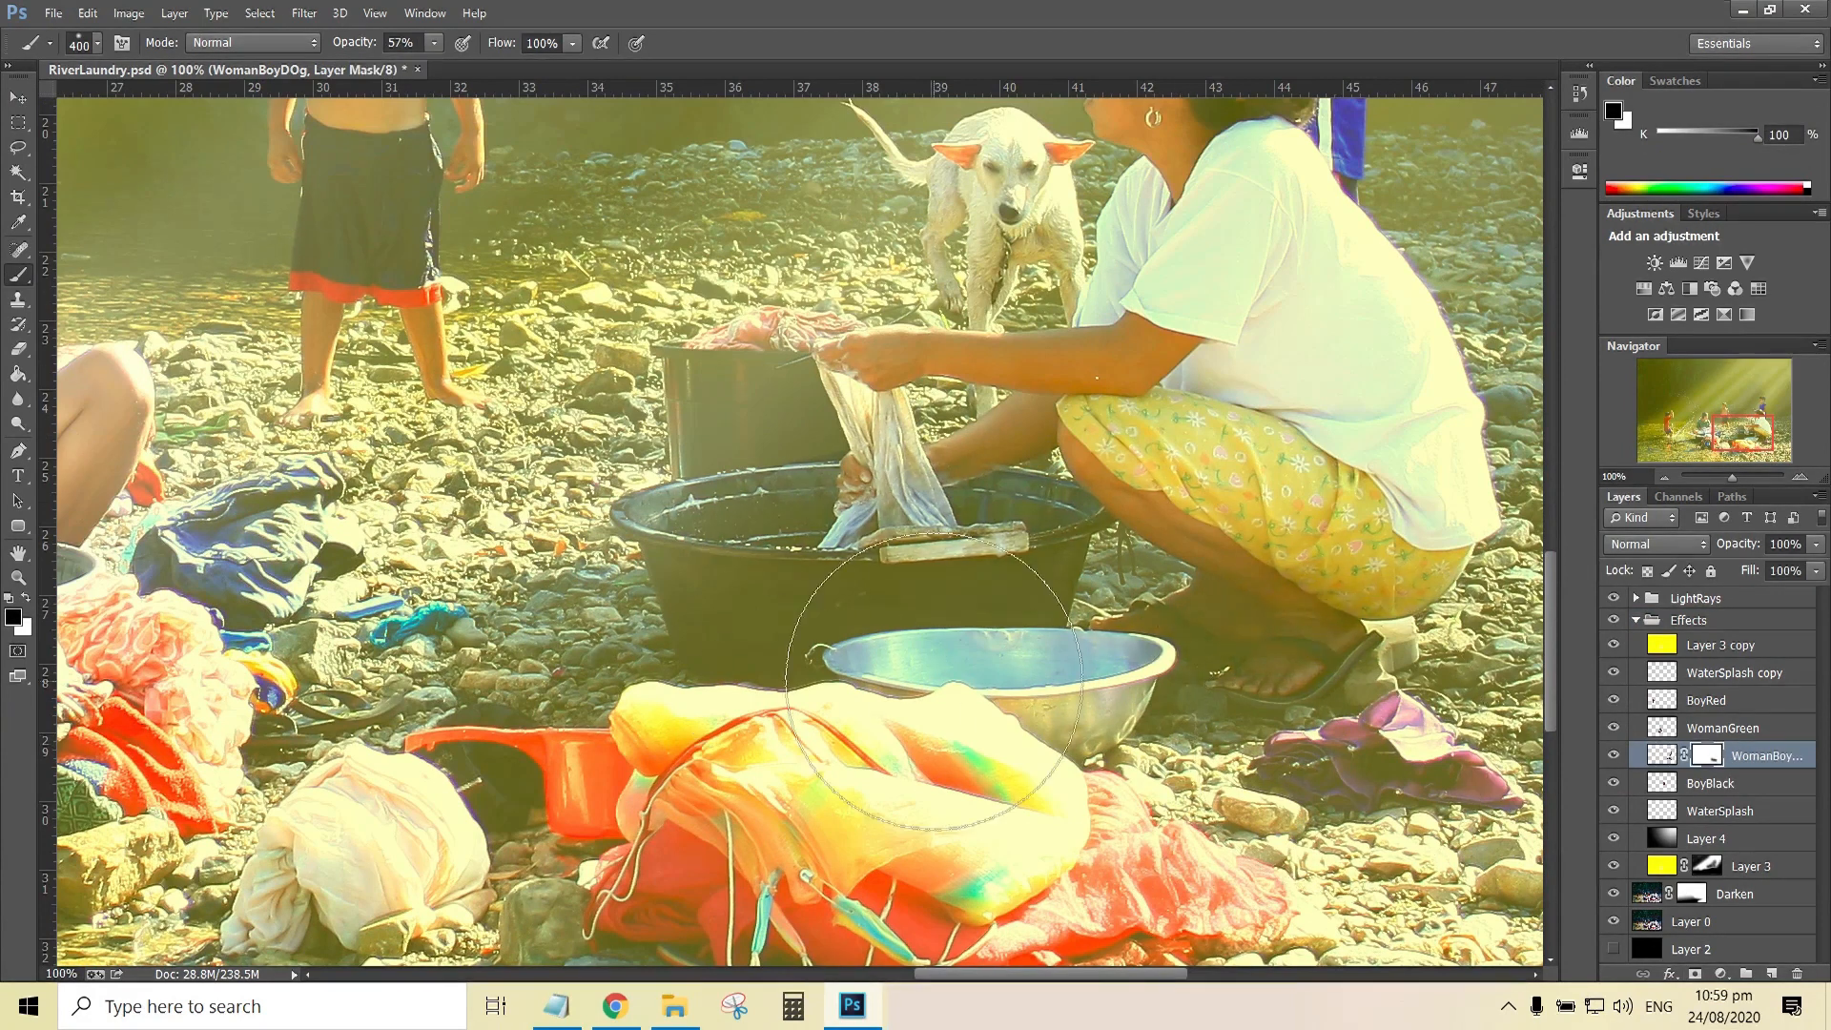
mouse_move(1743, 432)
left_mouse_down()
mouse_move(1730, 415)
mouse_move(1751, 412)
mouse_move(1726, 417)
left_mouse_up()
key("bracketleft")
key("bracketleft")
key("bracketleft")
key("bracketleft")
key("bracketleft")
key("bracketleft")
key("bracketleft")
key("bracketleft")
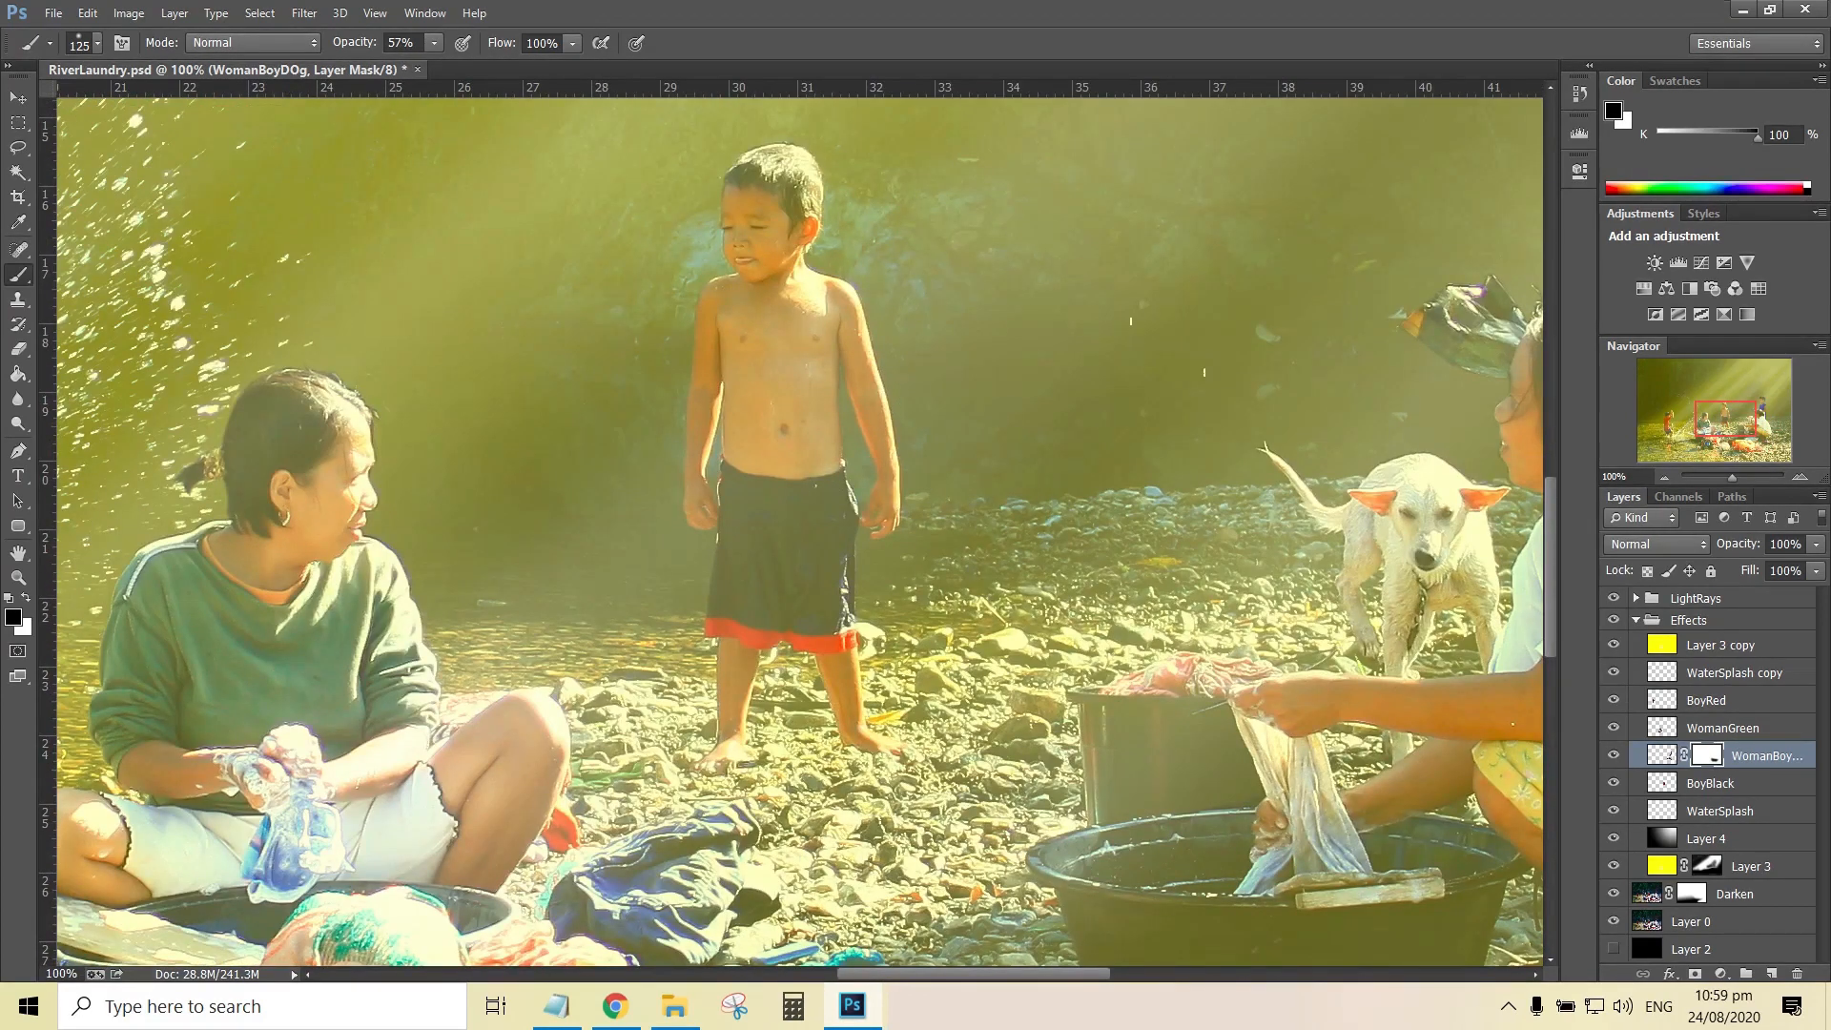
Set the BoyBlack layer's opacity to 80%
left_click(1706, 700)
left_click(1710, 783)
left_click(1613, 782)
left_click(1614, 783)
double_click(1782, 543)
type("100")
double_click(1783, 544)
type("80")
key("Return")
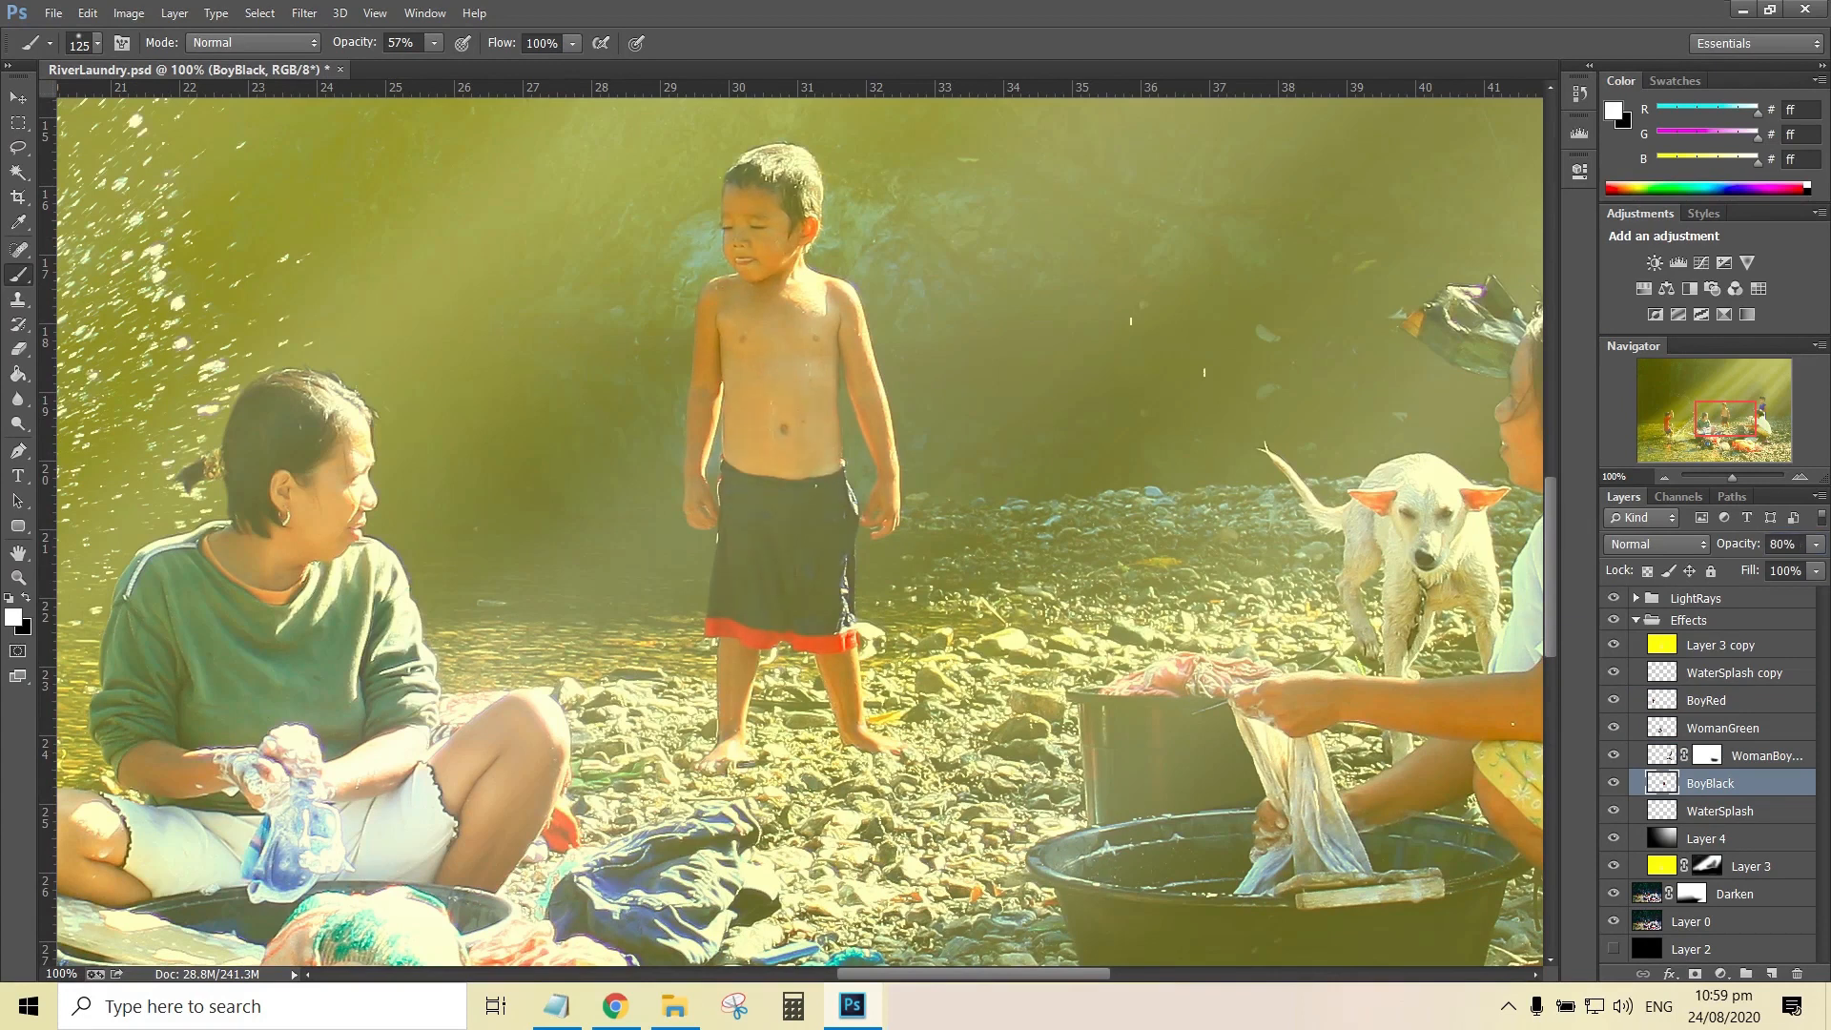
key("ctrl+0")
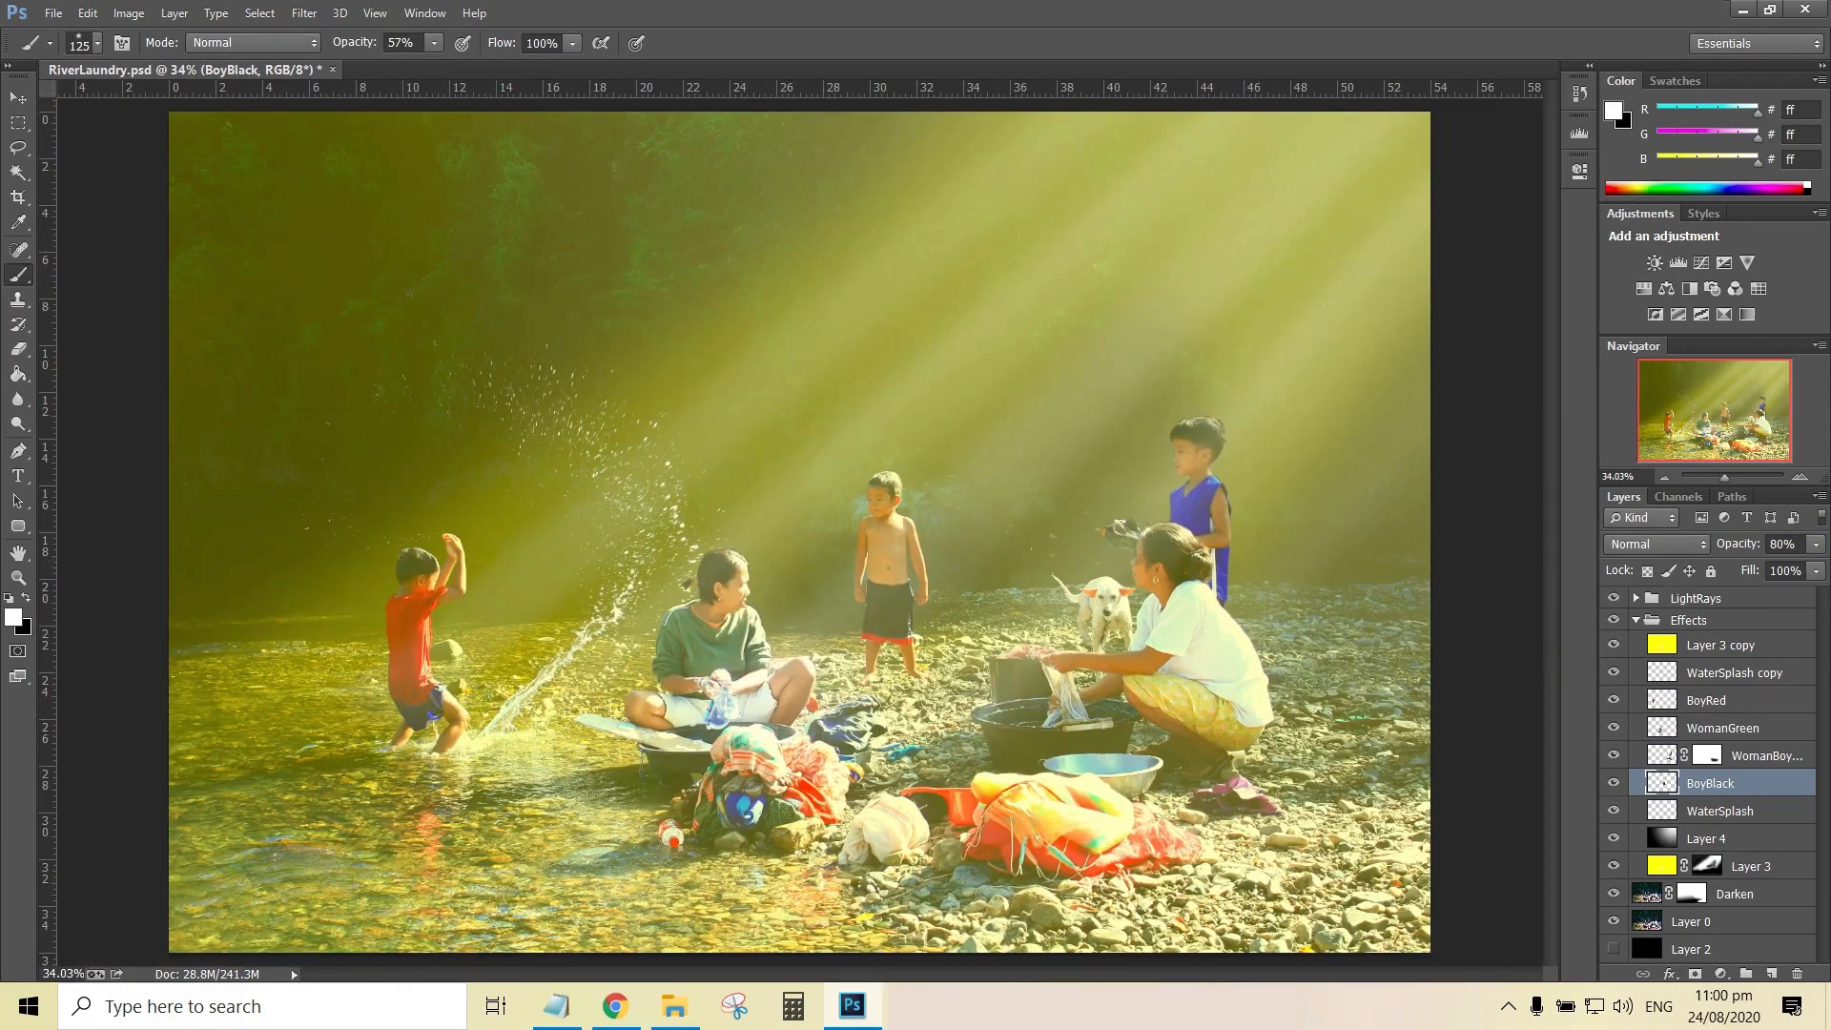
Add a Levels adjustment layer above LightRays with black input 16 and midtones 0.80
left_click(1636, 620)
left_click(1695, 598)
left_click(1720, 974)
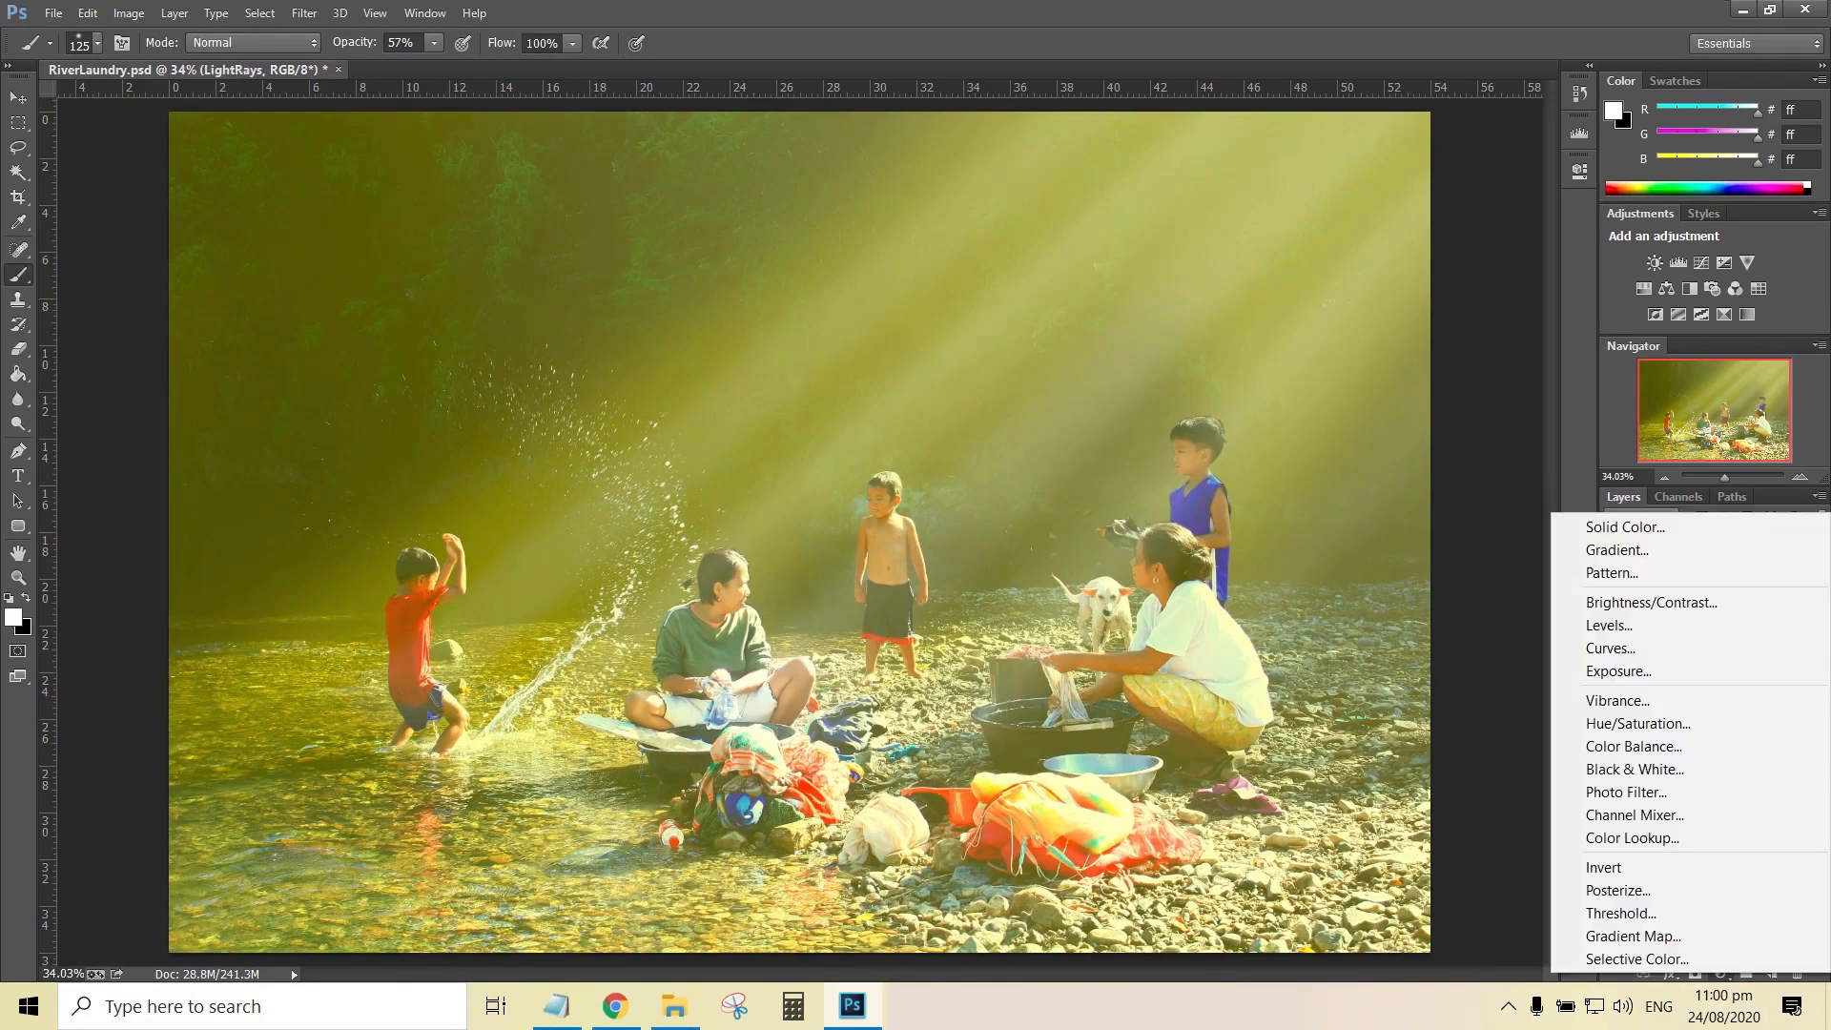
left_click(1614, 625)
left_click_drag(1324, 360, 1533, 359)
left_click_drag(1335, 360, 1337, 359)
mouse_move(1449, 360)
left_mouse_down()
mouse_move(1337, 359)
mouse_move(1449, 360)
left_mouse_up()
left_click(1525, 160)
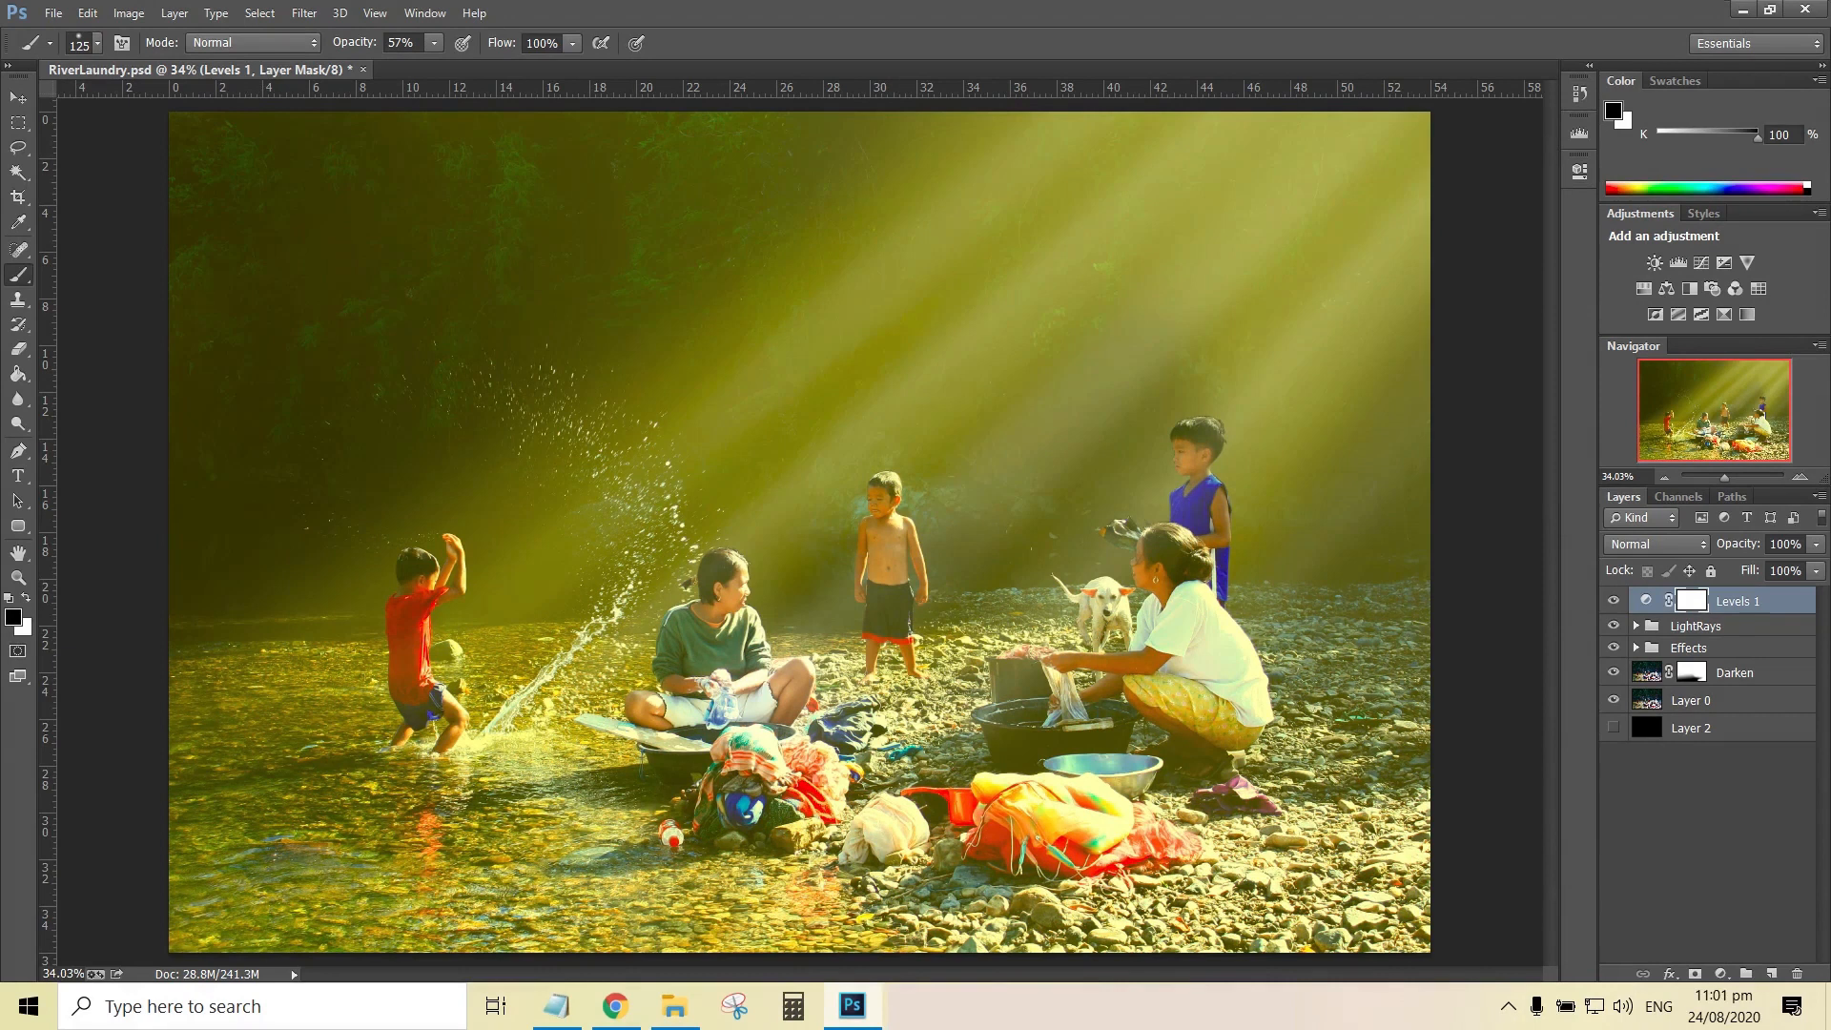
Add a Hue/Saturation adjustment layer above Levels 1 and set one colour range's saturation to 30
left_click(1739, 603)
left_click(1721, 973)
left_click(1636, 726)
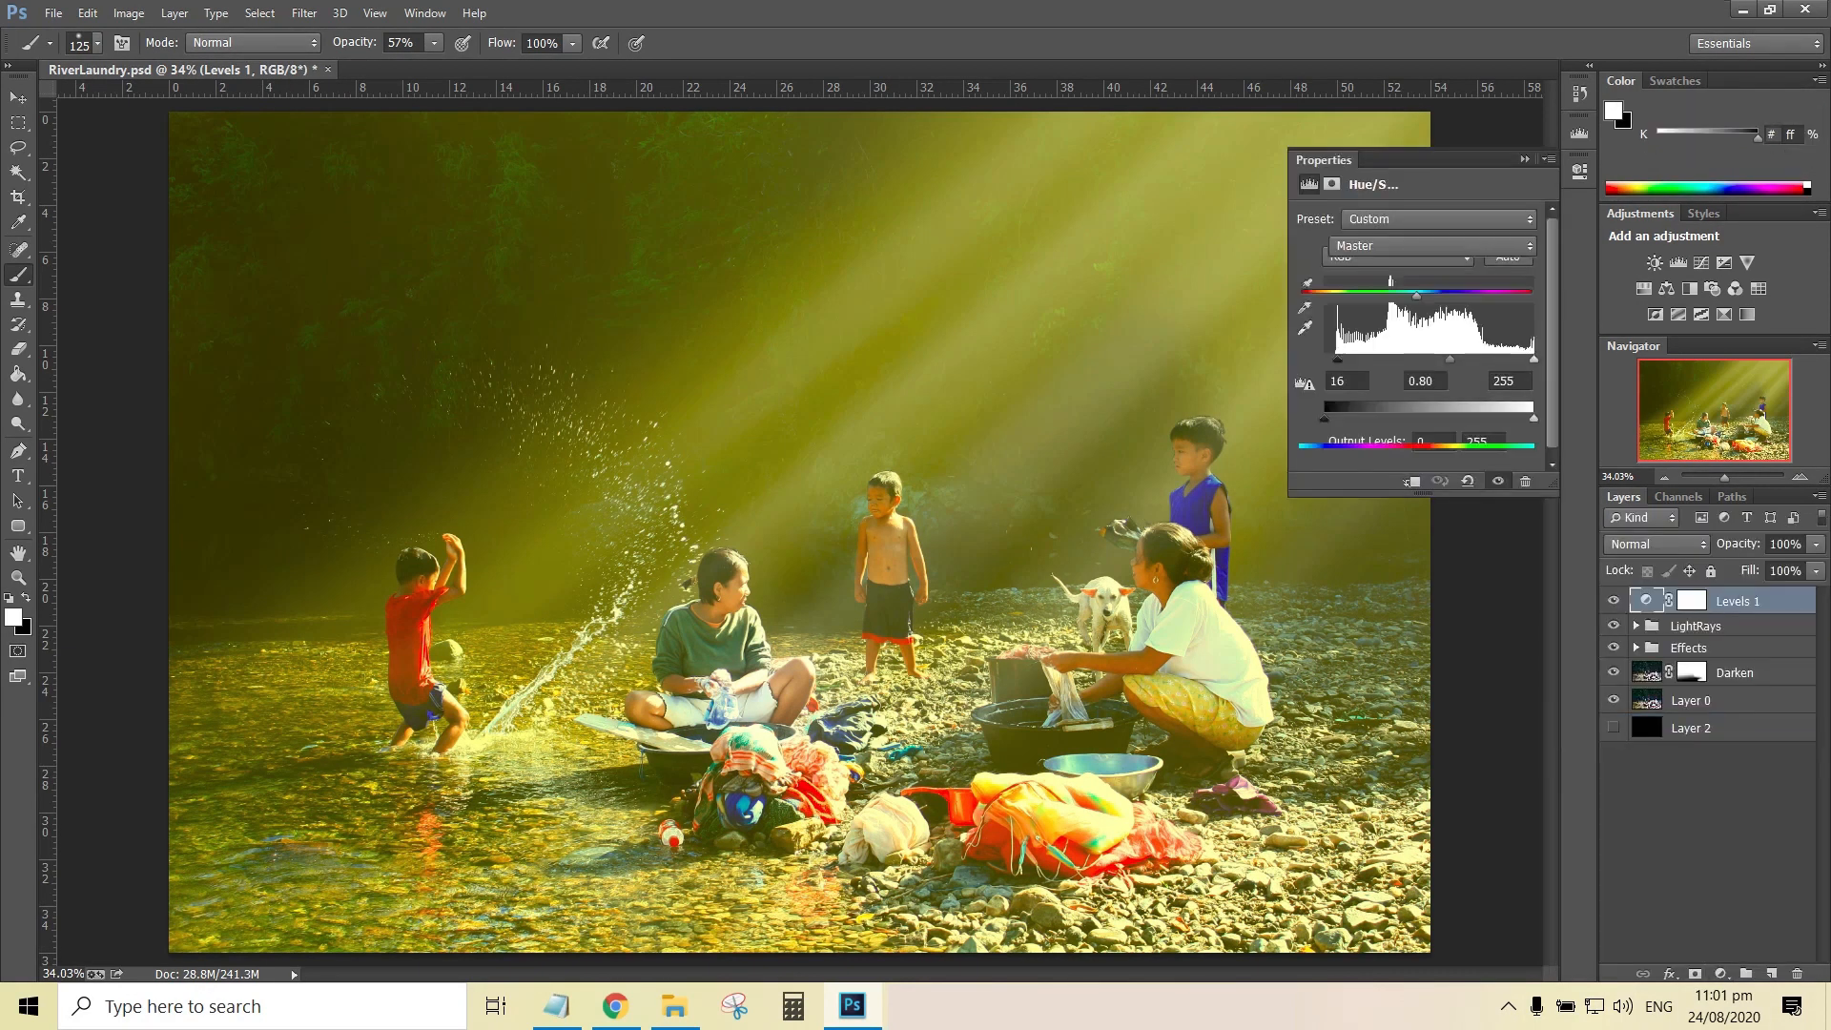
left_click(1430, 246)
left_click(1402, 324)
mouse_move(1417, 337)
left_mouse_down()
mouse_move(1531, 336)
mouse_move(1450, 336)
left_mouse_up()
double_click(1514, 316)
type("30")
Set the Master saturation of the Hue/Saturation adjustment to 10
left_click(1431, 246)
left_click(1401, 266)
double_click(1509, 316)
type("10")
key("Return")
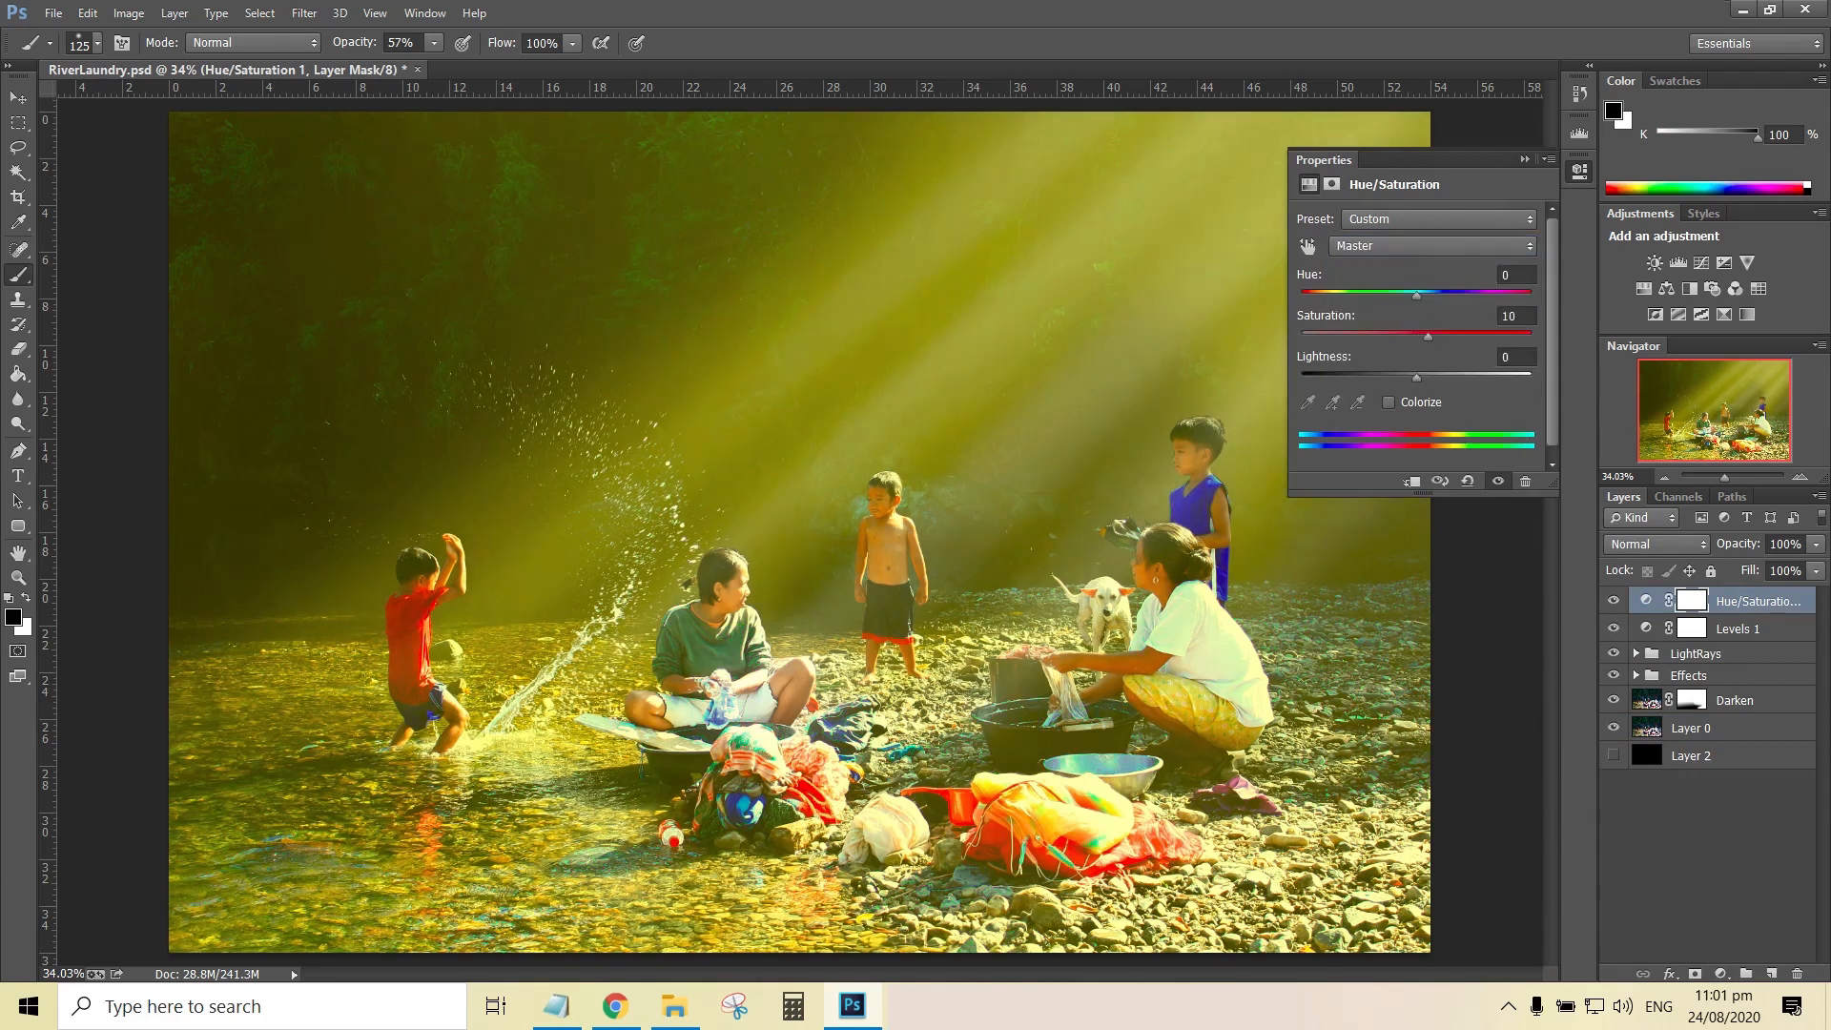
left_click(1524, 159)
Add a Color Balance adjustment layer on top and shift the colours toward cyan
left_click_drag(1723, 476, 1729, 477)
mouse_move(1714, 411)
left_mouse_down()
mouse_move(1695, 419)
mouse_move(1728, 433)
mouse_move(1746, 402)
mouse_move(1703, 412)
left_mouse_up()
key("ctrl+0")
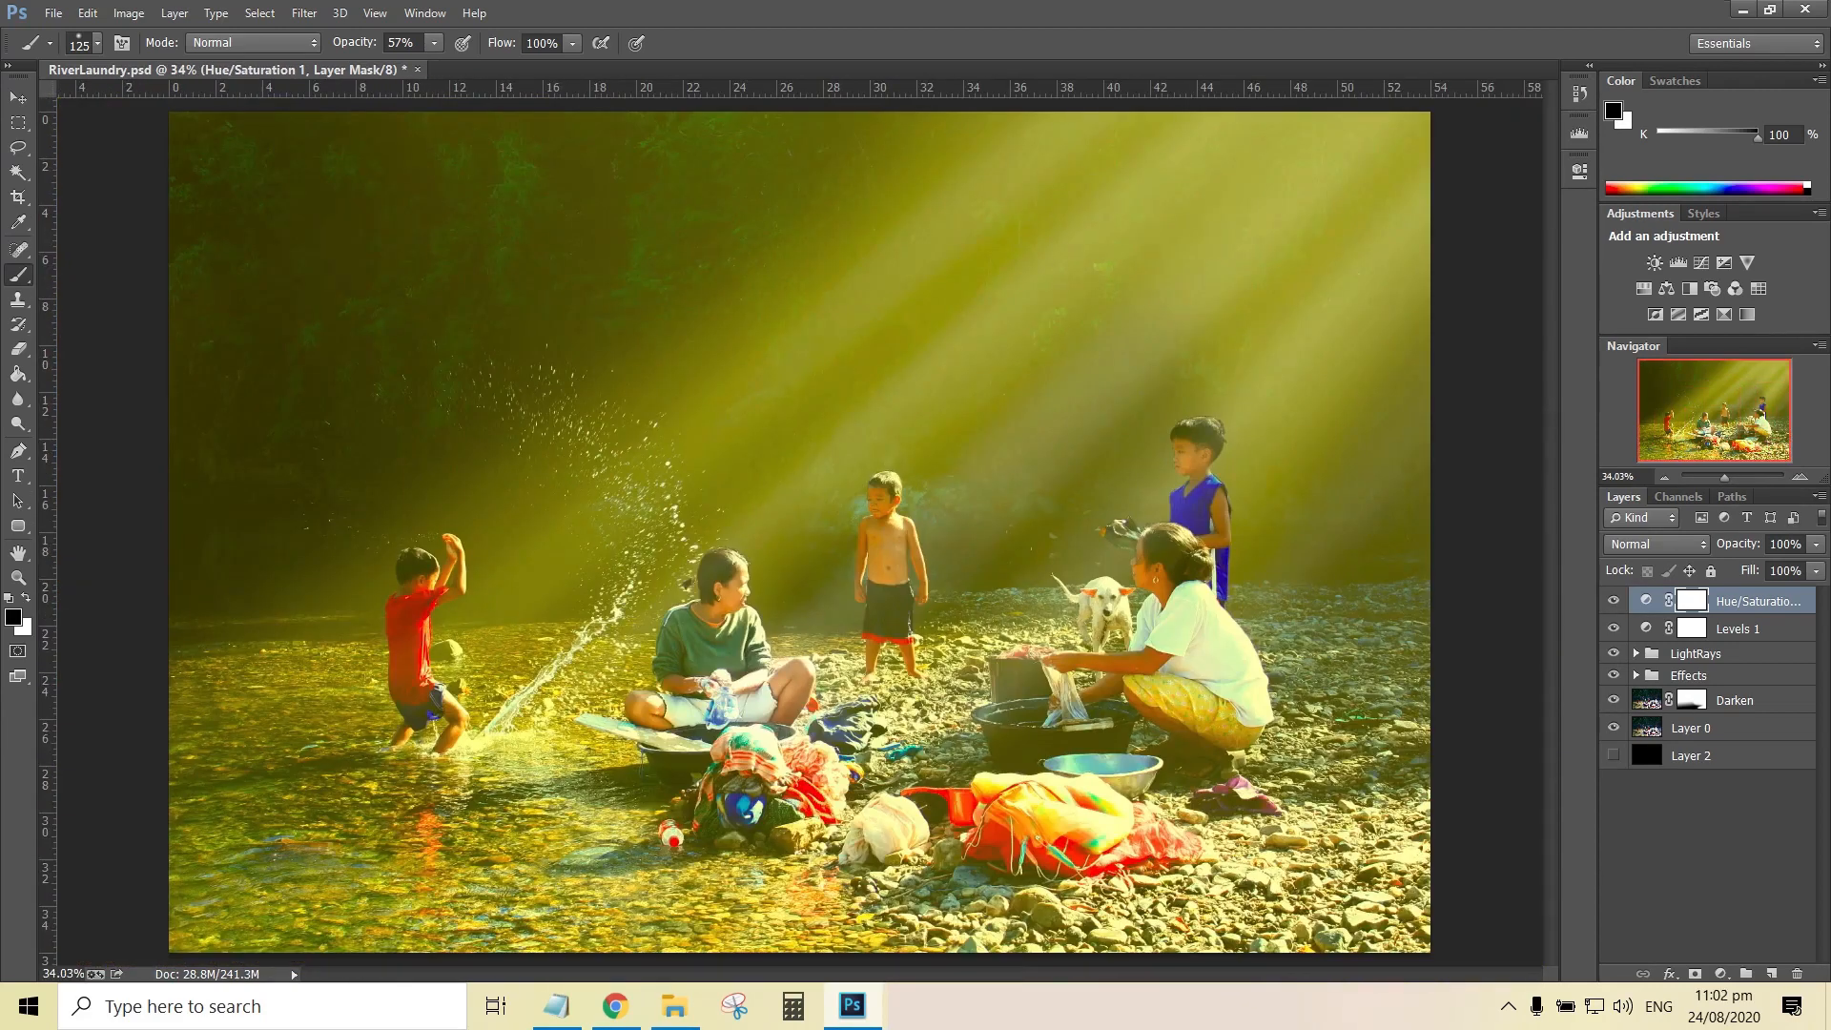
left_click(1720, 974)
left_click(1639, 746)
left_click_drag(1371, 266, 1354, 266)
left_click(1524, 159)
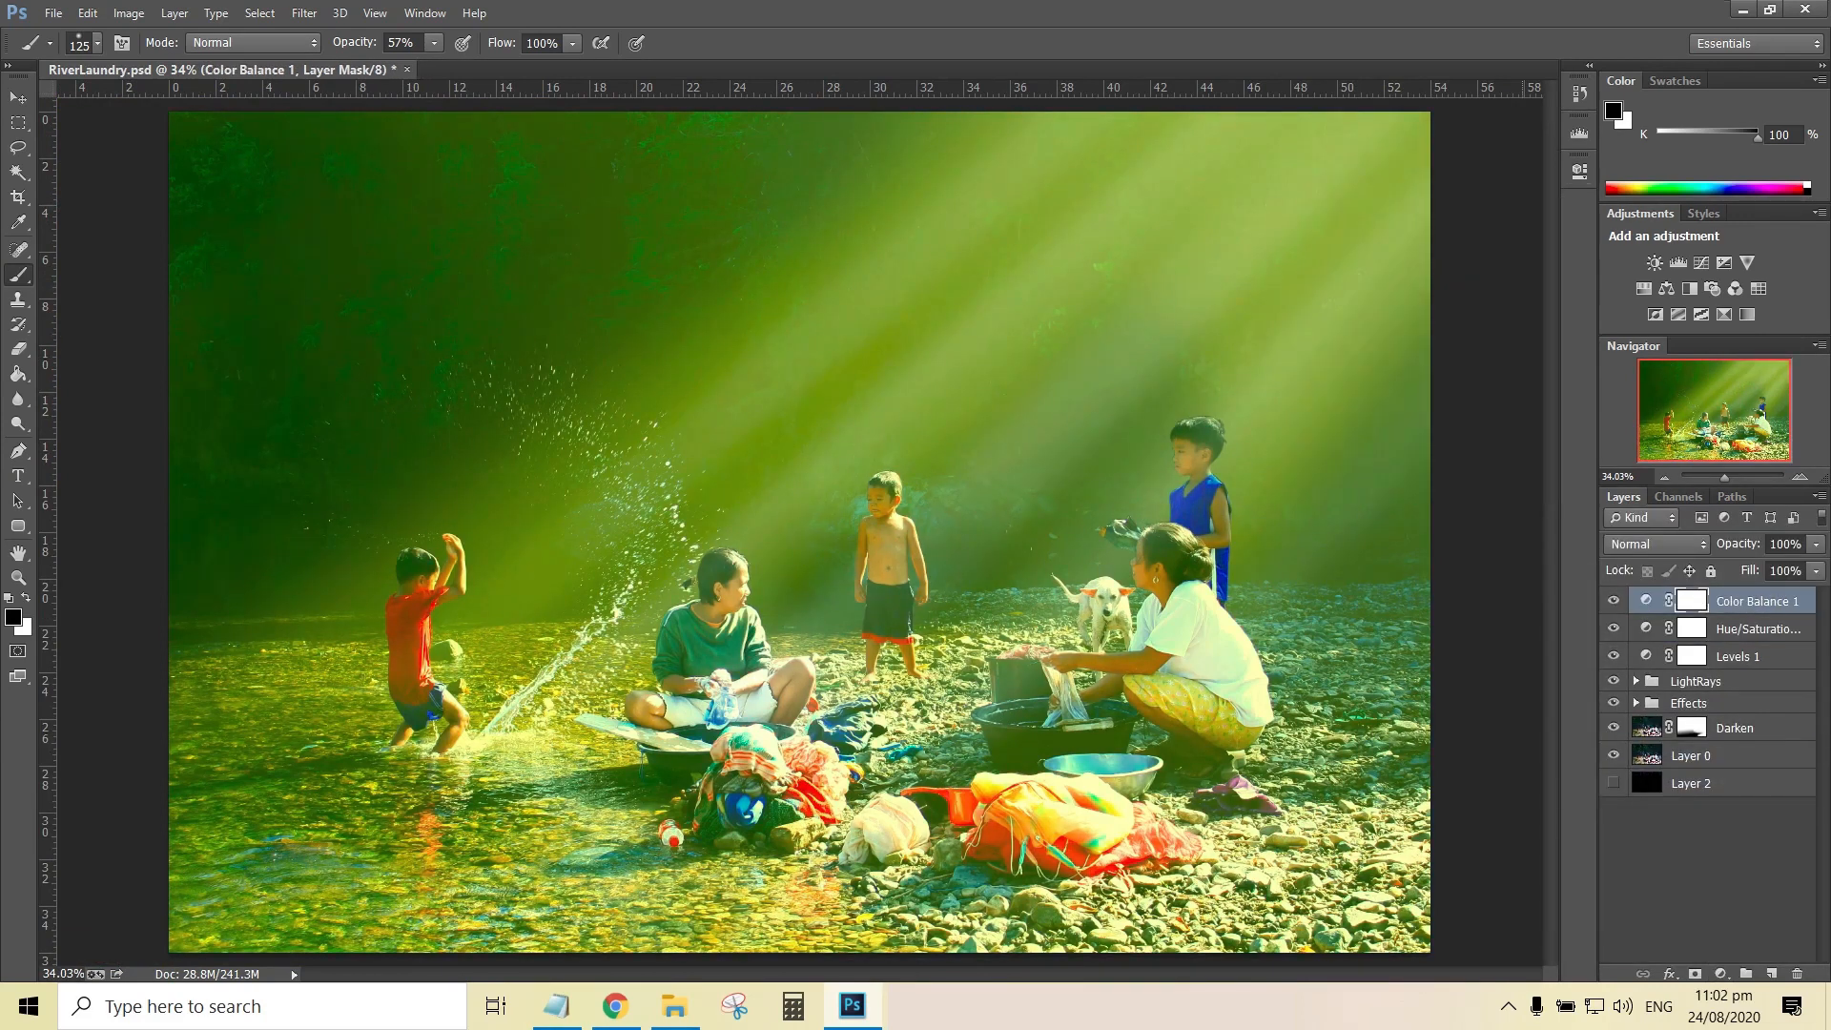
Duplicate Layer 0 to the top of the layer stack as Orig and save the document
left_click(1693, 756)
key("ctrl+j")
left_click_drag(1705, 756, 1705, 591)
double_click(1705, 601)
type("Orig")
key("Return")
key("ctrl+s")
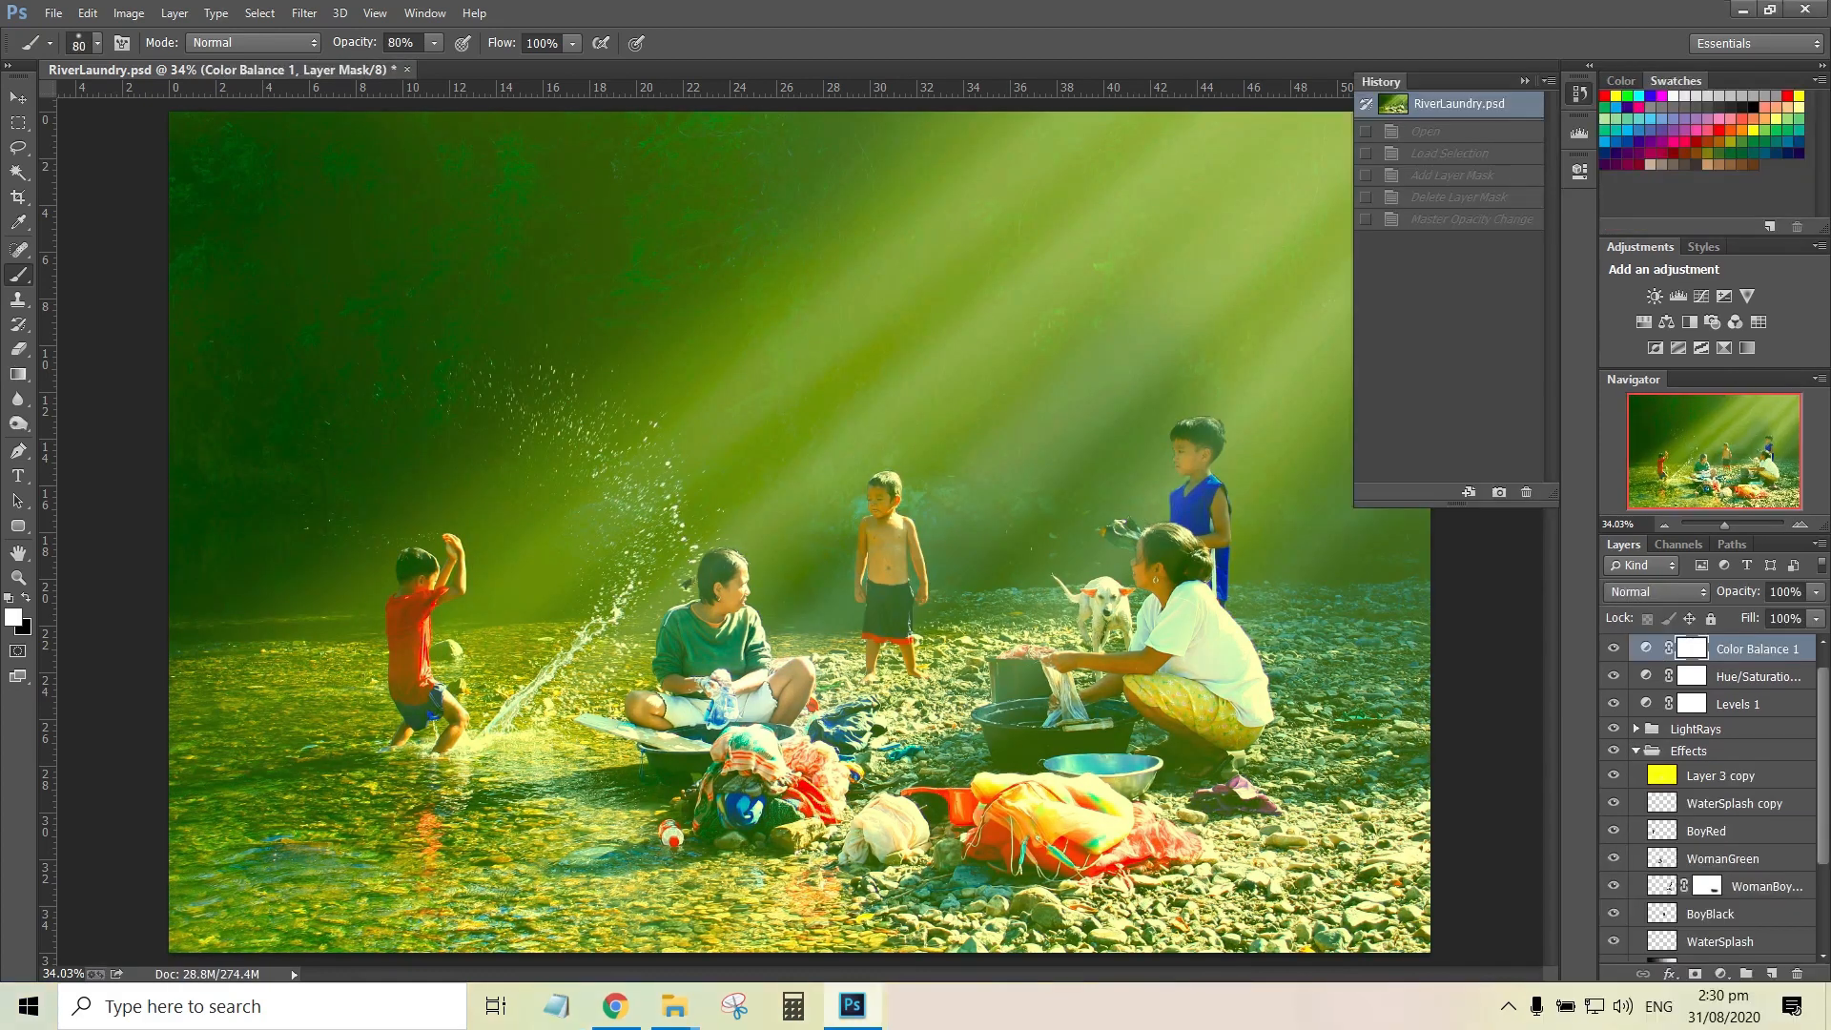
left_click(1525, 81)
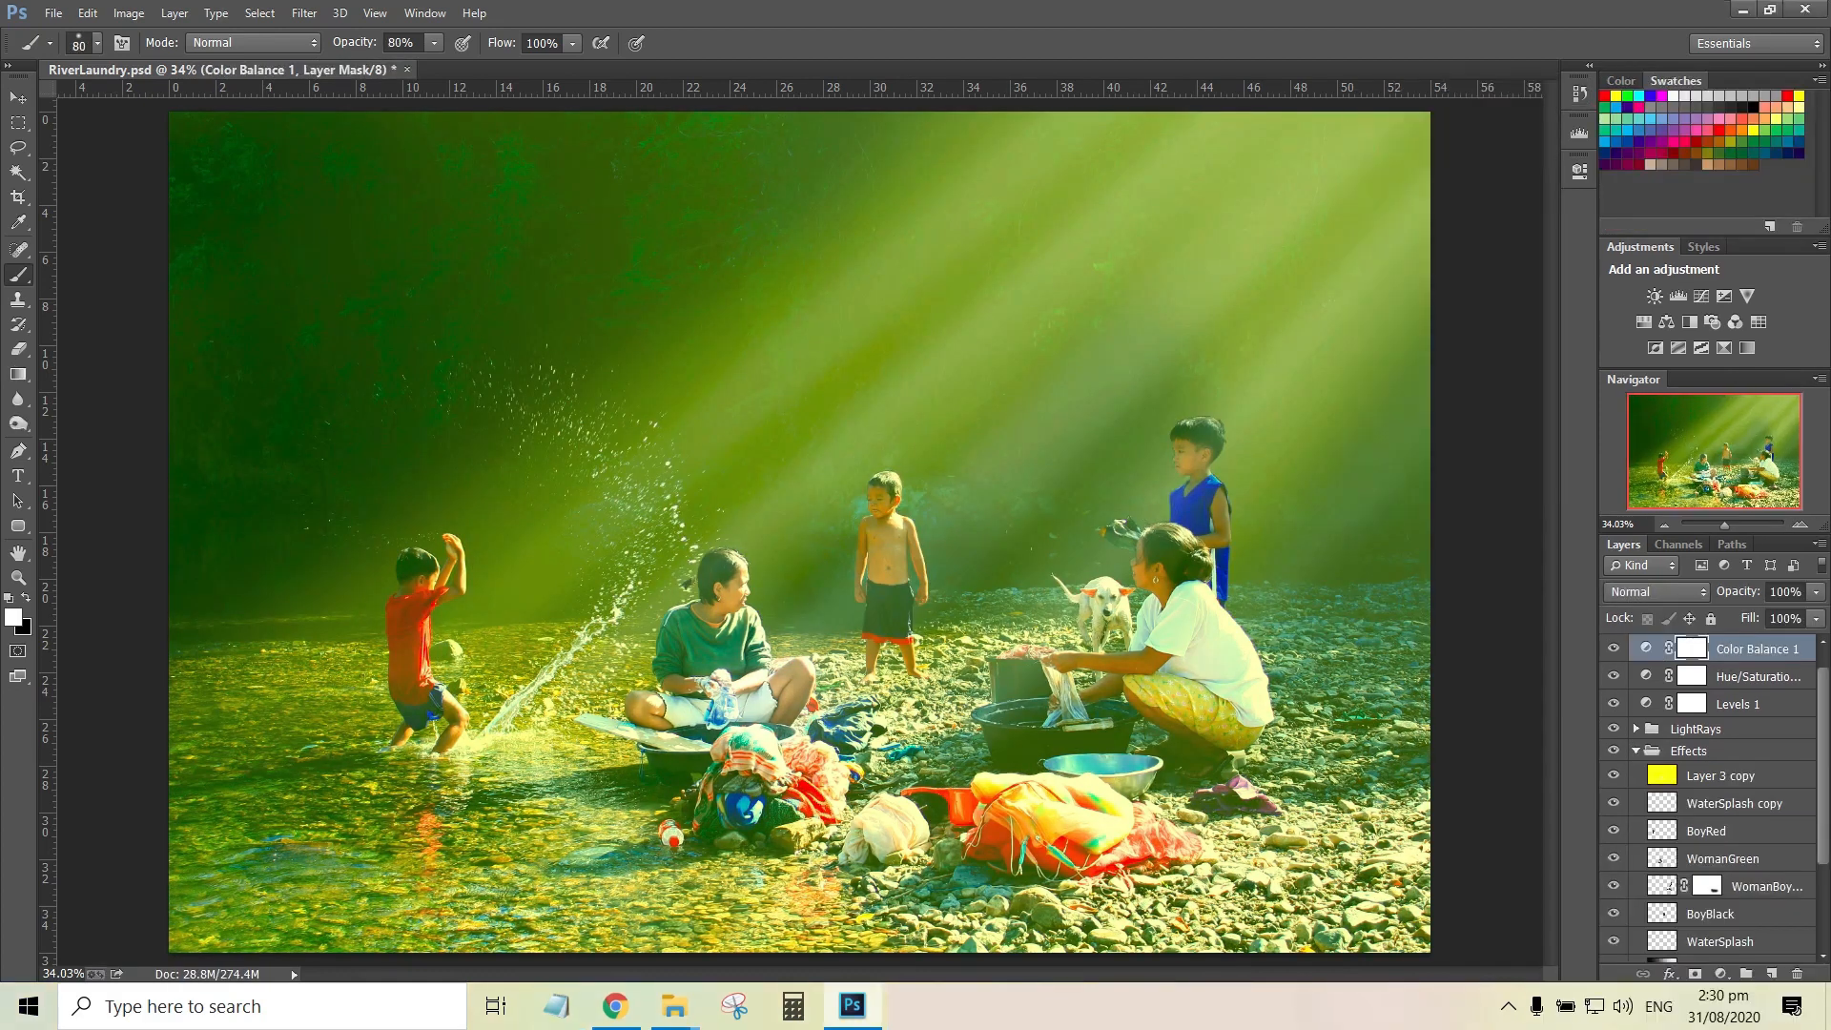
Set the opacity of the yellow Layer 3 copy to 20%
left_click(1720, 776)
left_click(1614, 775)
left_click(1613, 775)
double_click(1781, 592)
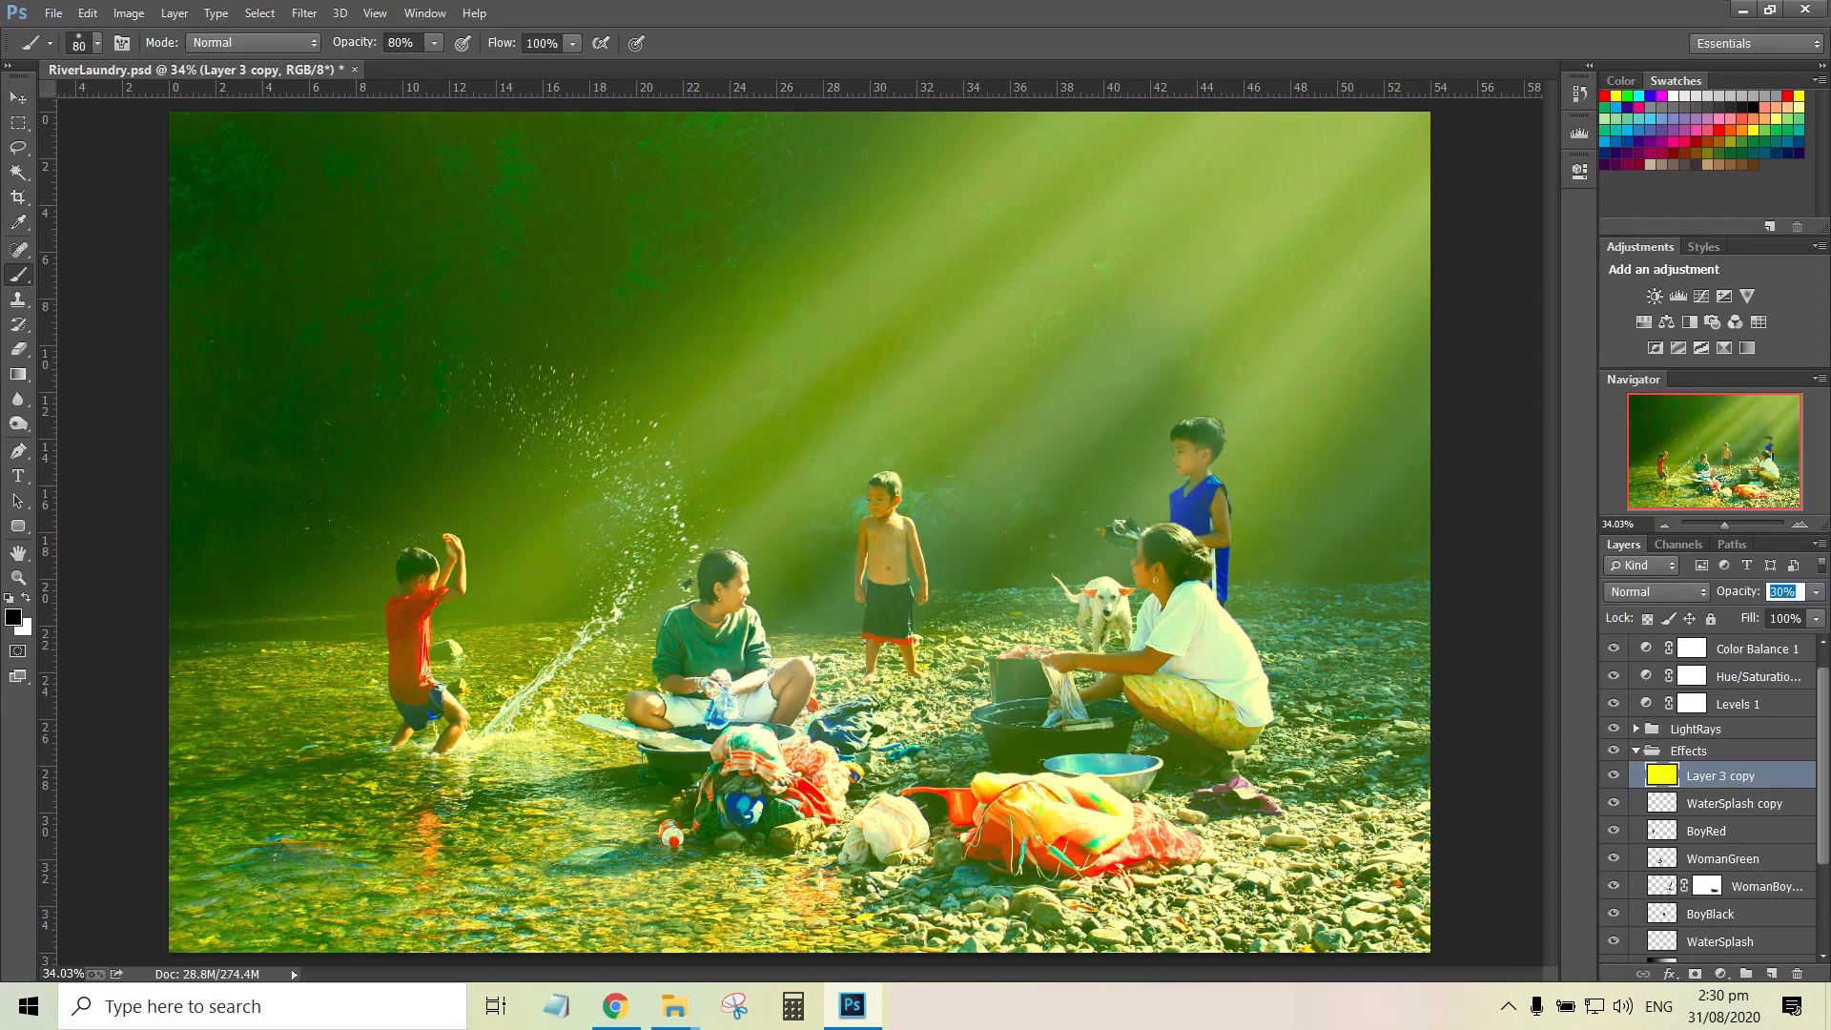
type("20")
key("Return")
Duplicate the Darken layer and paint white on the copy's mask along the photo's lower edge
scroll(1720, 820, "down", 3)
left_click(1734, 893)
left_click(1614, 894)
left_click(1613, 893)
key("ctrl+j")
left_click(1691, 893)
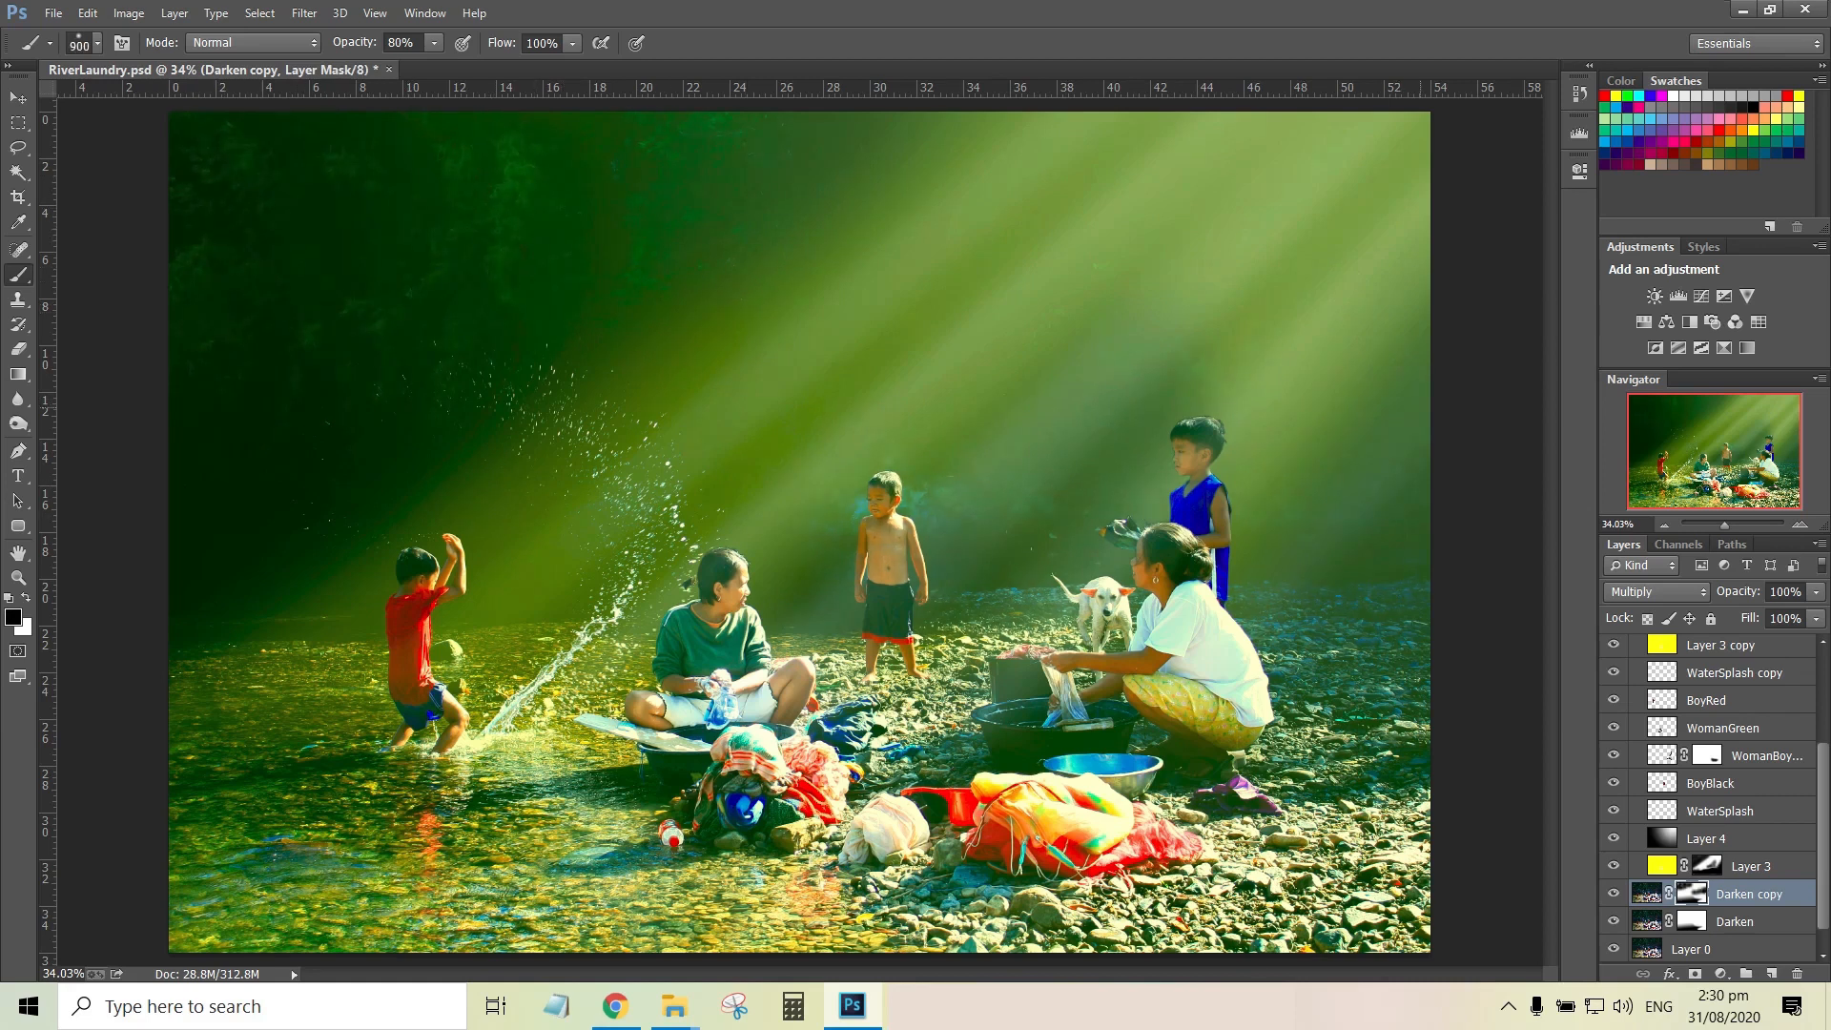
key("x")
left_click_drag(575, 944, 959, 954)
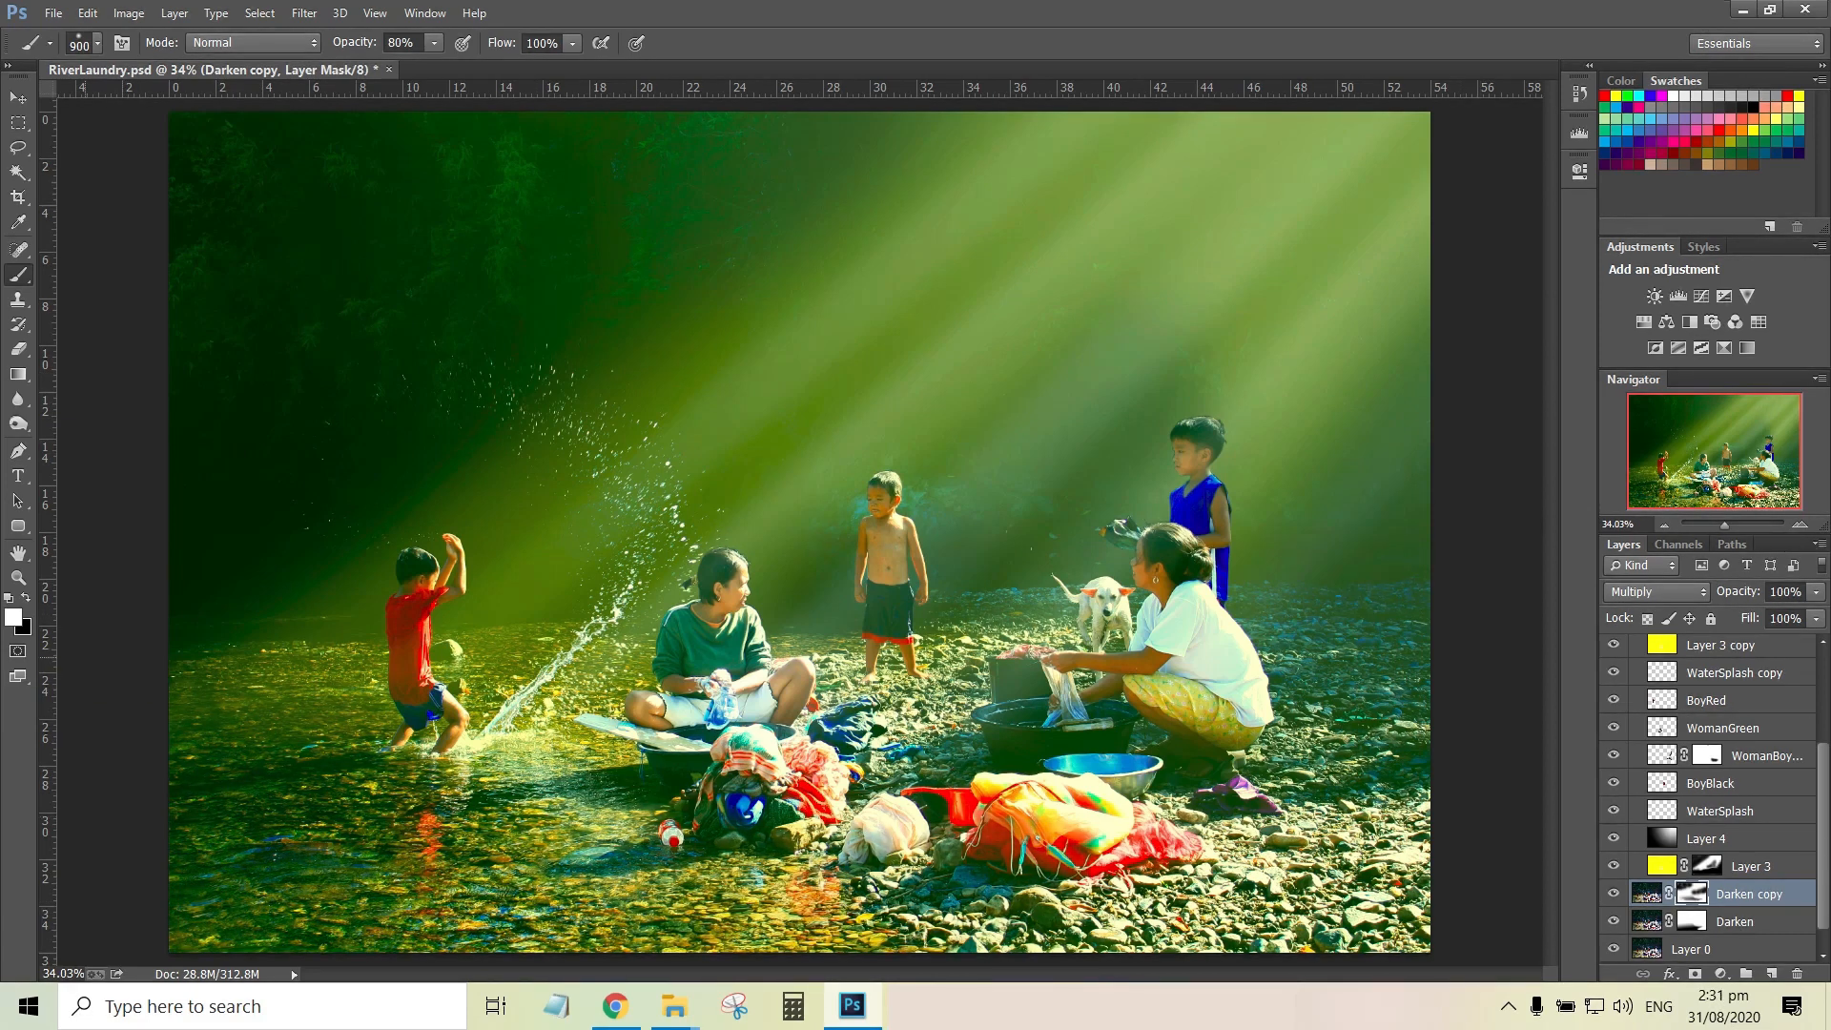
Set the opacity of the BoyBlack layer to 100%
scroll(1706, 782, "up", 5)
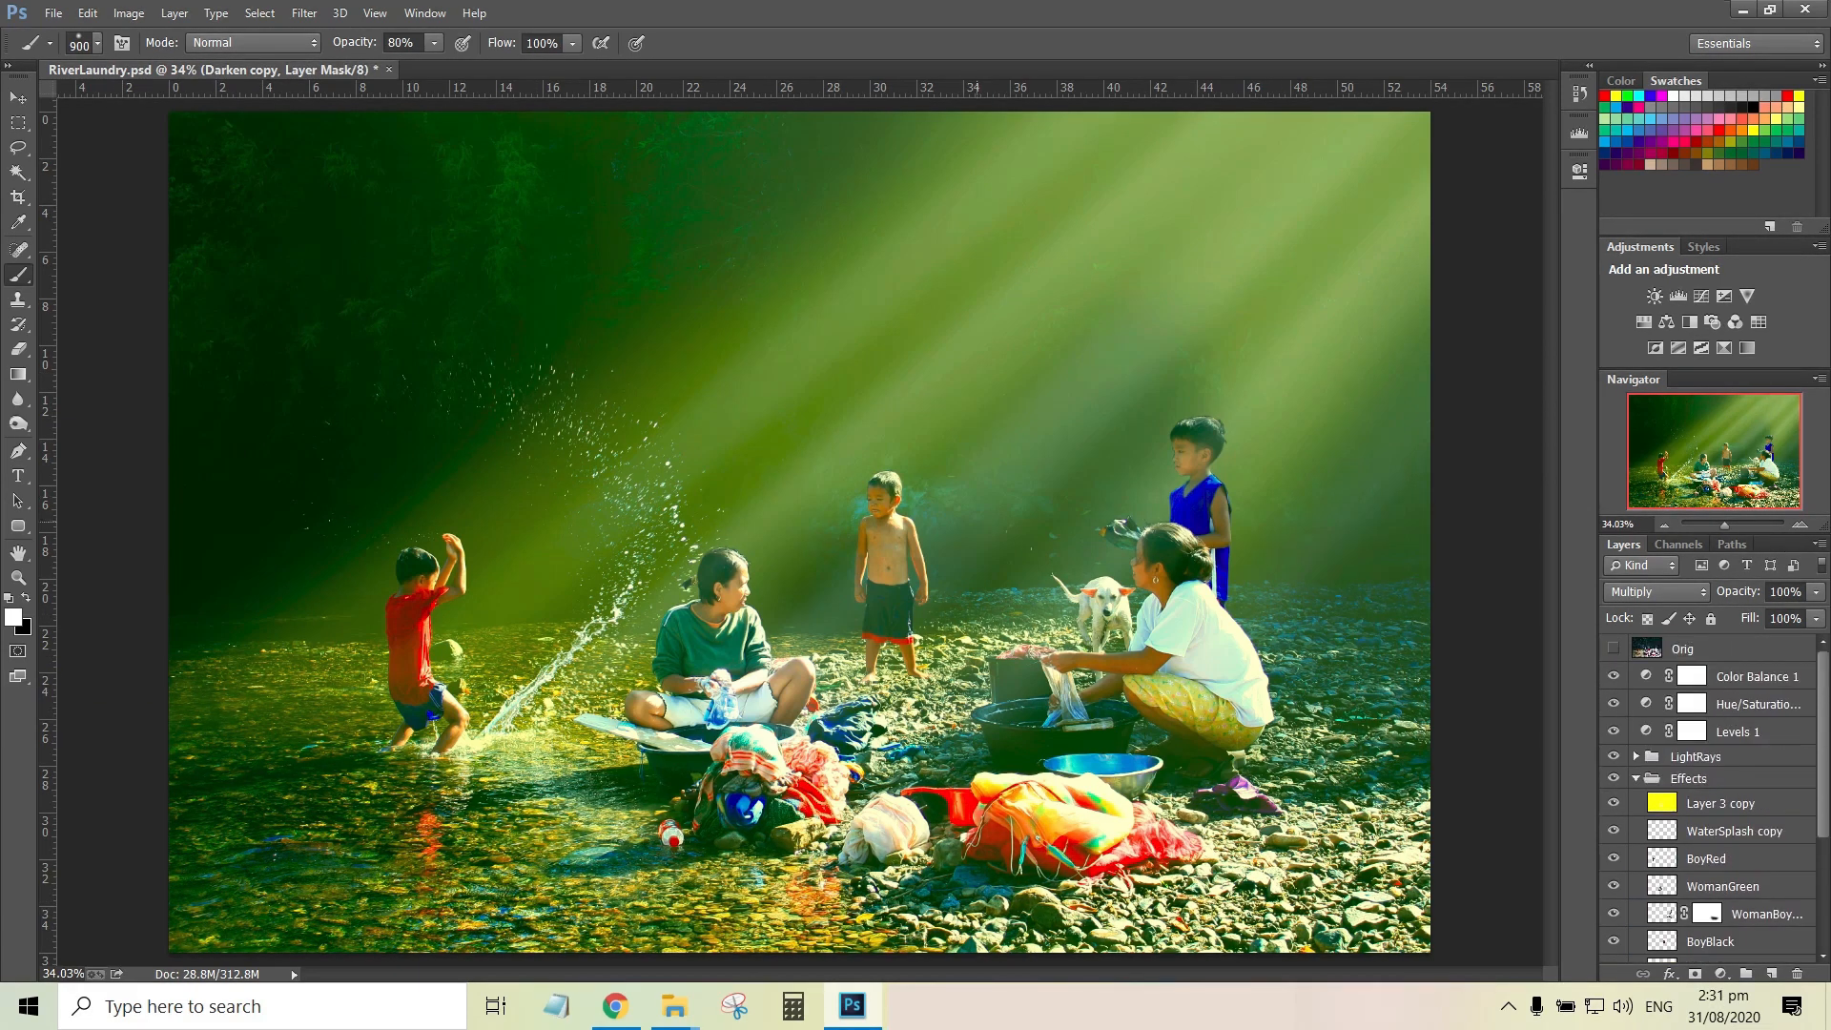
left_click_drag(1724, 525, 1729, 525)
key("bracketleft")
key("bracketleft")
key("bracketleft")
key("bracketleft")
key("bracketleft")
key("bracketleft")
key("bracketleft")
key("ctrl+plus")
key("ctrl+plus")
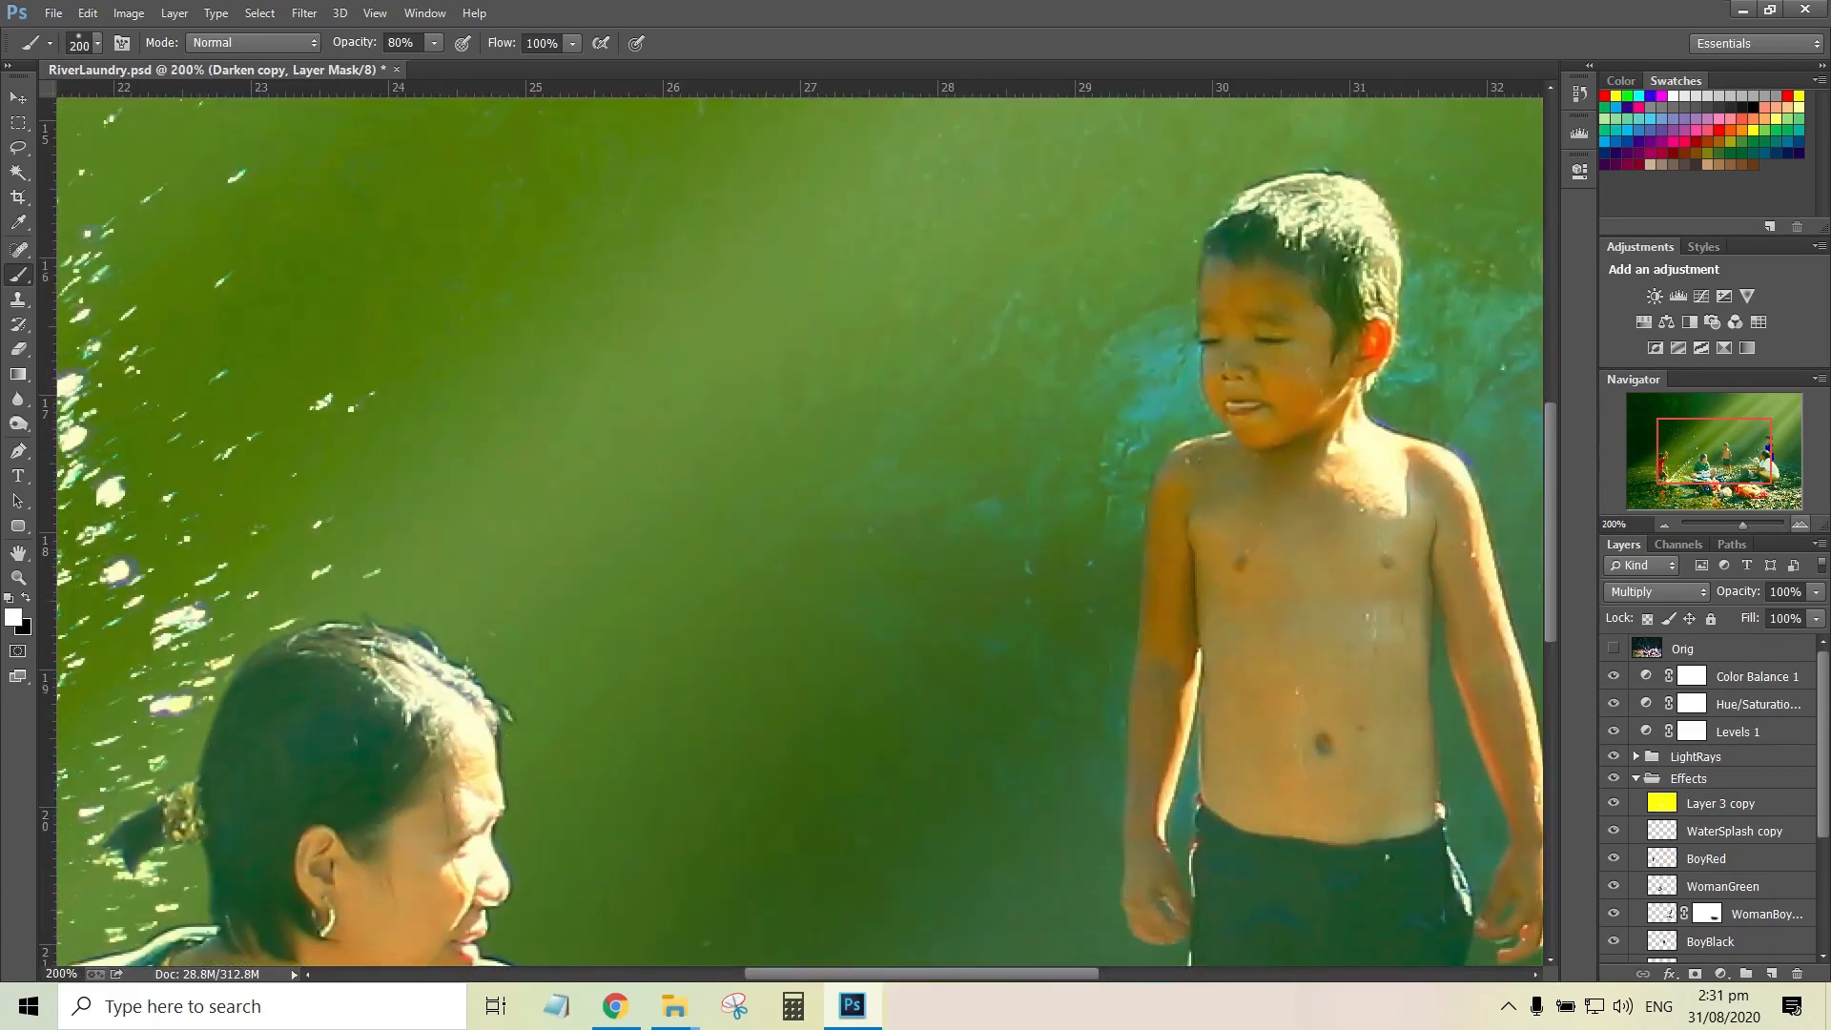
key("ctrl+minus")
left_click_drag(1061, 640, 798, 475)
scroll(1707, 801, "down", 5)
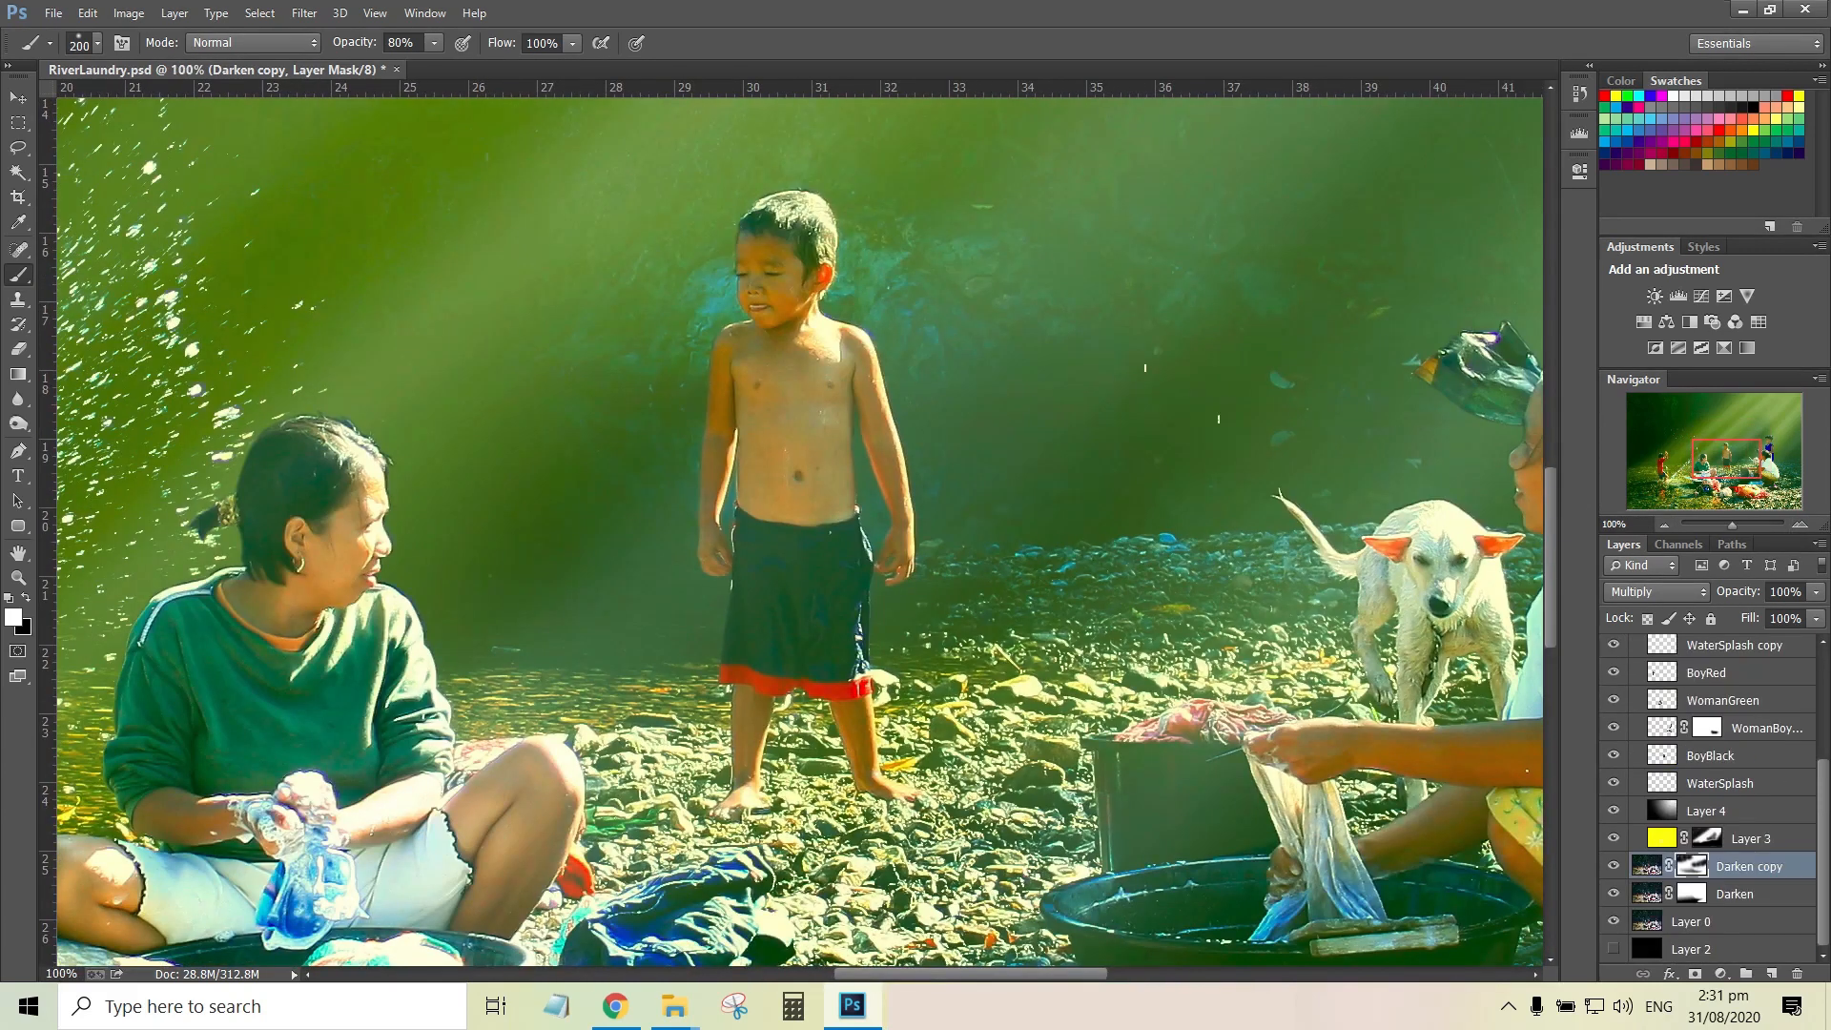
left_click(1710, 755)
left_click(1613, 754)
left_click(1613, 754)
double_click(1781, 591)
type("100")
key("Return")
left_click_drag(477, 572, 1369, 472)
left_click_drag(1684, 464, 1718, 464)
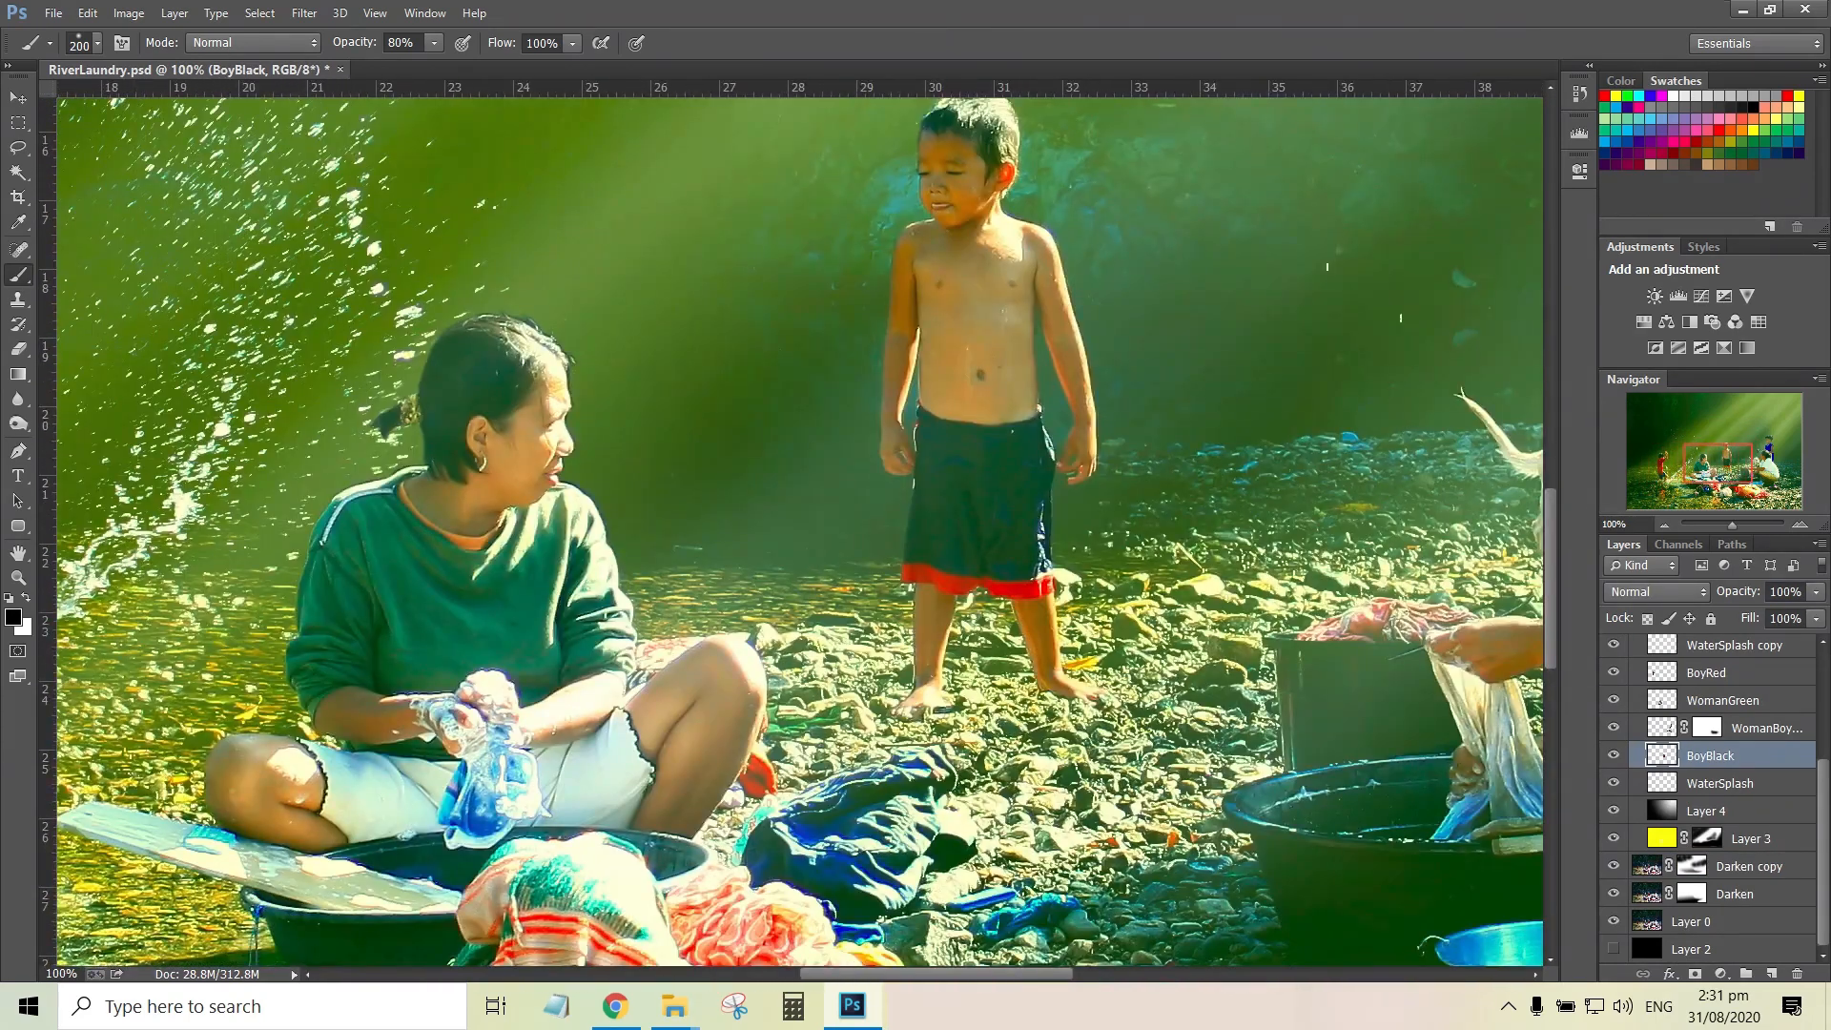
Add a Color Balance adjustment clipped to the BoyBlack layer with Cyan-Red set to 10 in the midtones
left_click(1721, 974)
left_click(1678, 748)
right_click(1765, 755)
left_click(1356, 430)
mouse_move(1391, 267)
left_mouse_down()
mouse_move(1425, 267)
mouse_move(1400, 267)
left_mouse_up()
double_click(1513, 258)
type("10")
key("Return")
left_click(1525, 159)
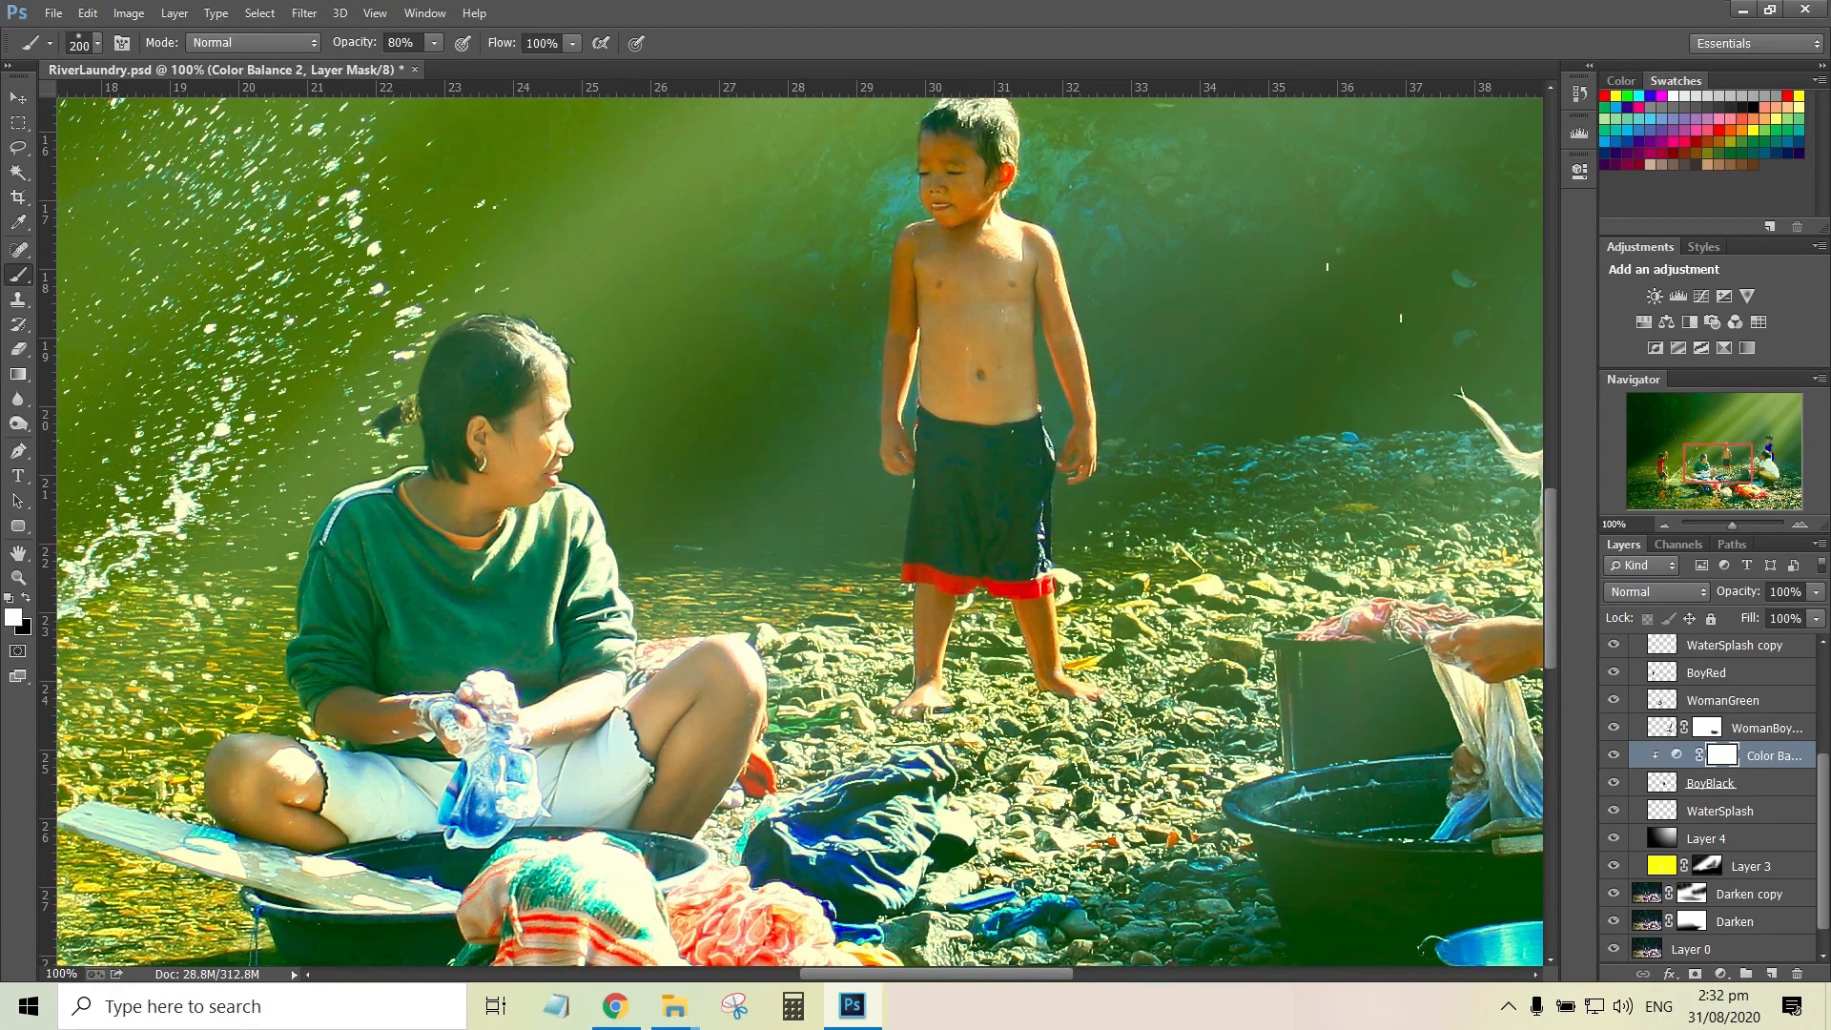
Add a Color Balance adjustment clipped to the WomanGreen layer with Cyan-Red set to 20 in the midtones
scroll(1724, 729, "down", 1)
left_click(1724, 673)
scroll(1716, 763, "up", 5)
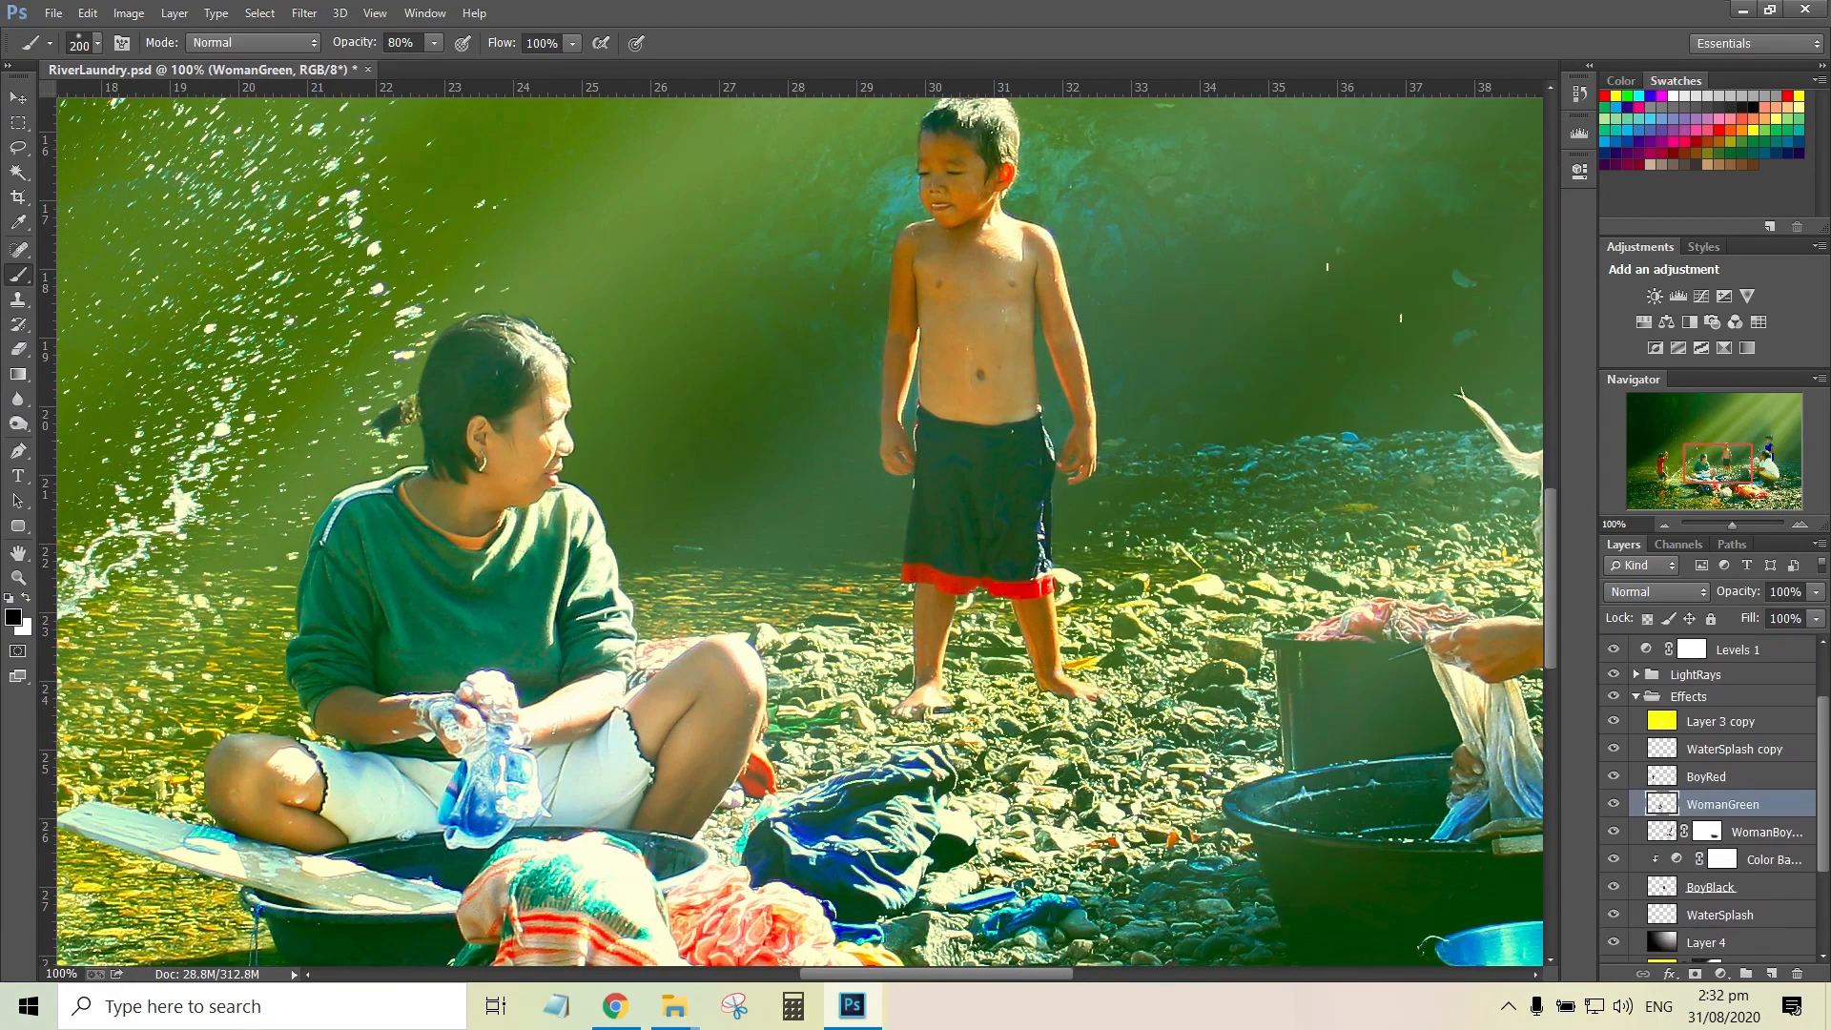
left_click(1721, 973)
left_click(1678, 743)
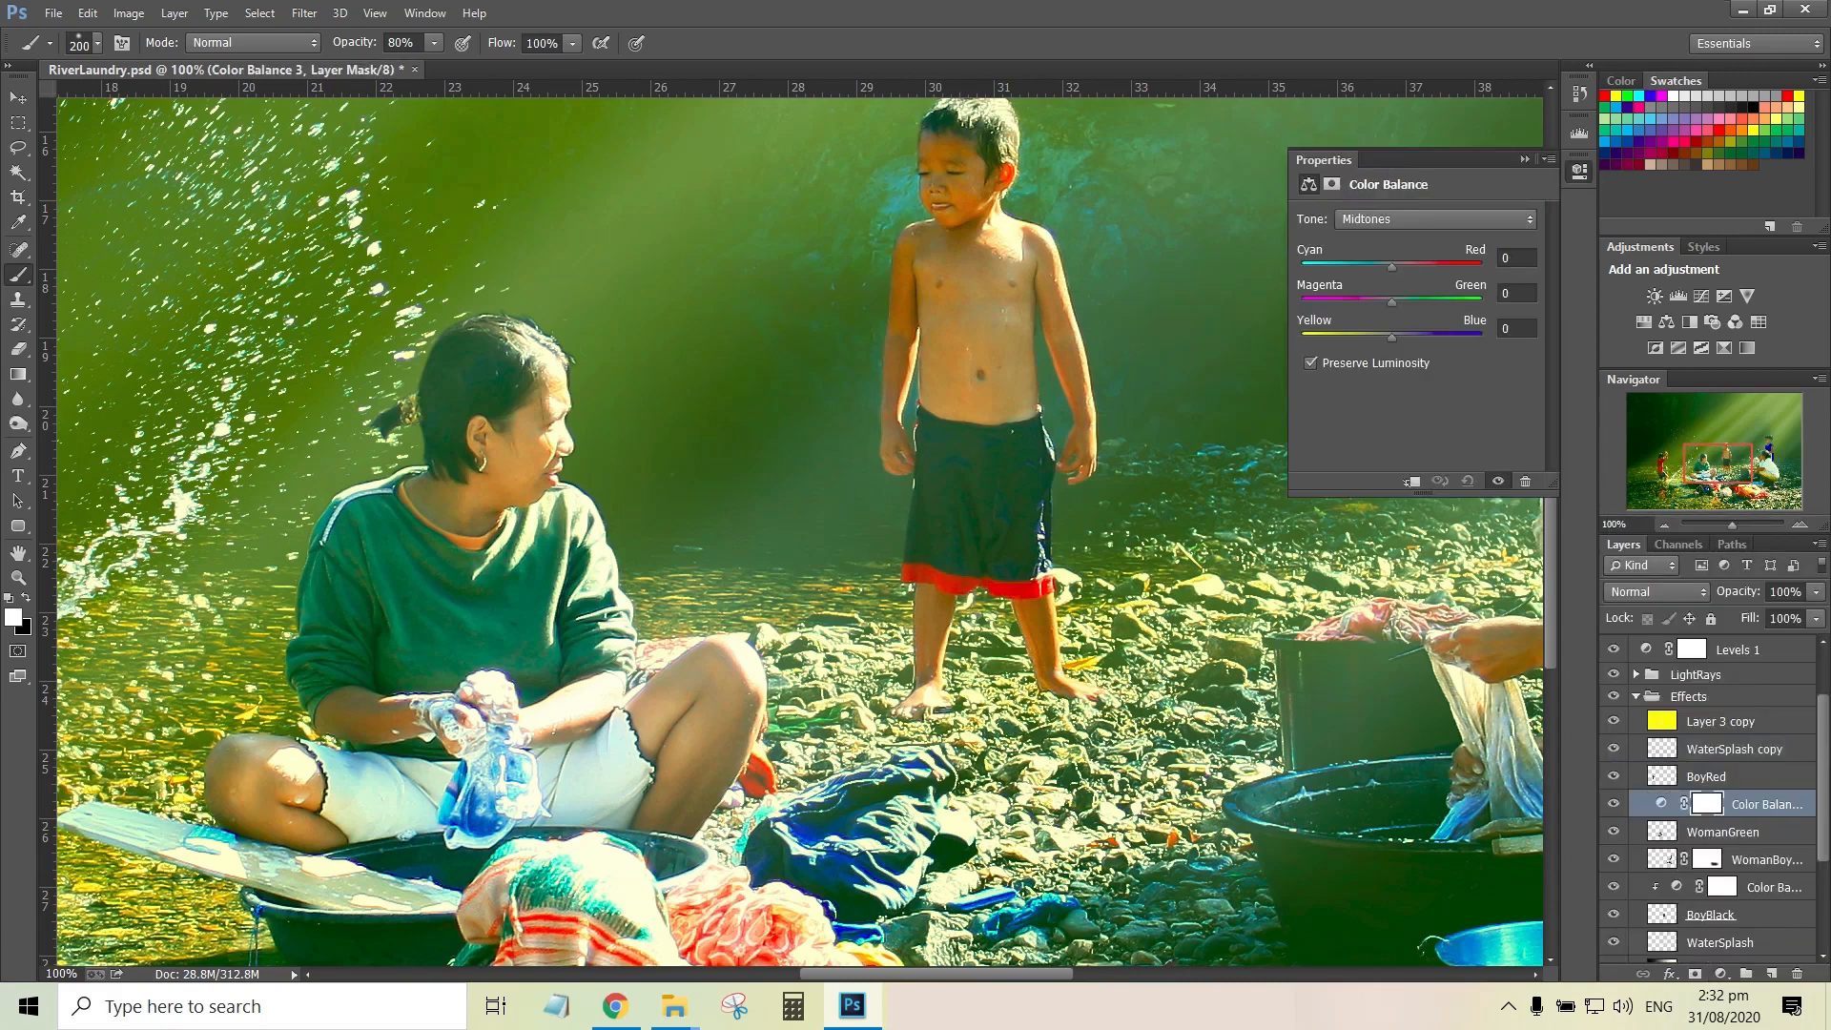
key("ctrl+alt+g")
left_click(1516, 258)
double_click(1506, 257)
type("20")
key("Return")
left_click(1523, 160)
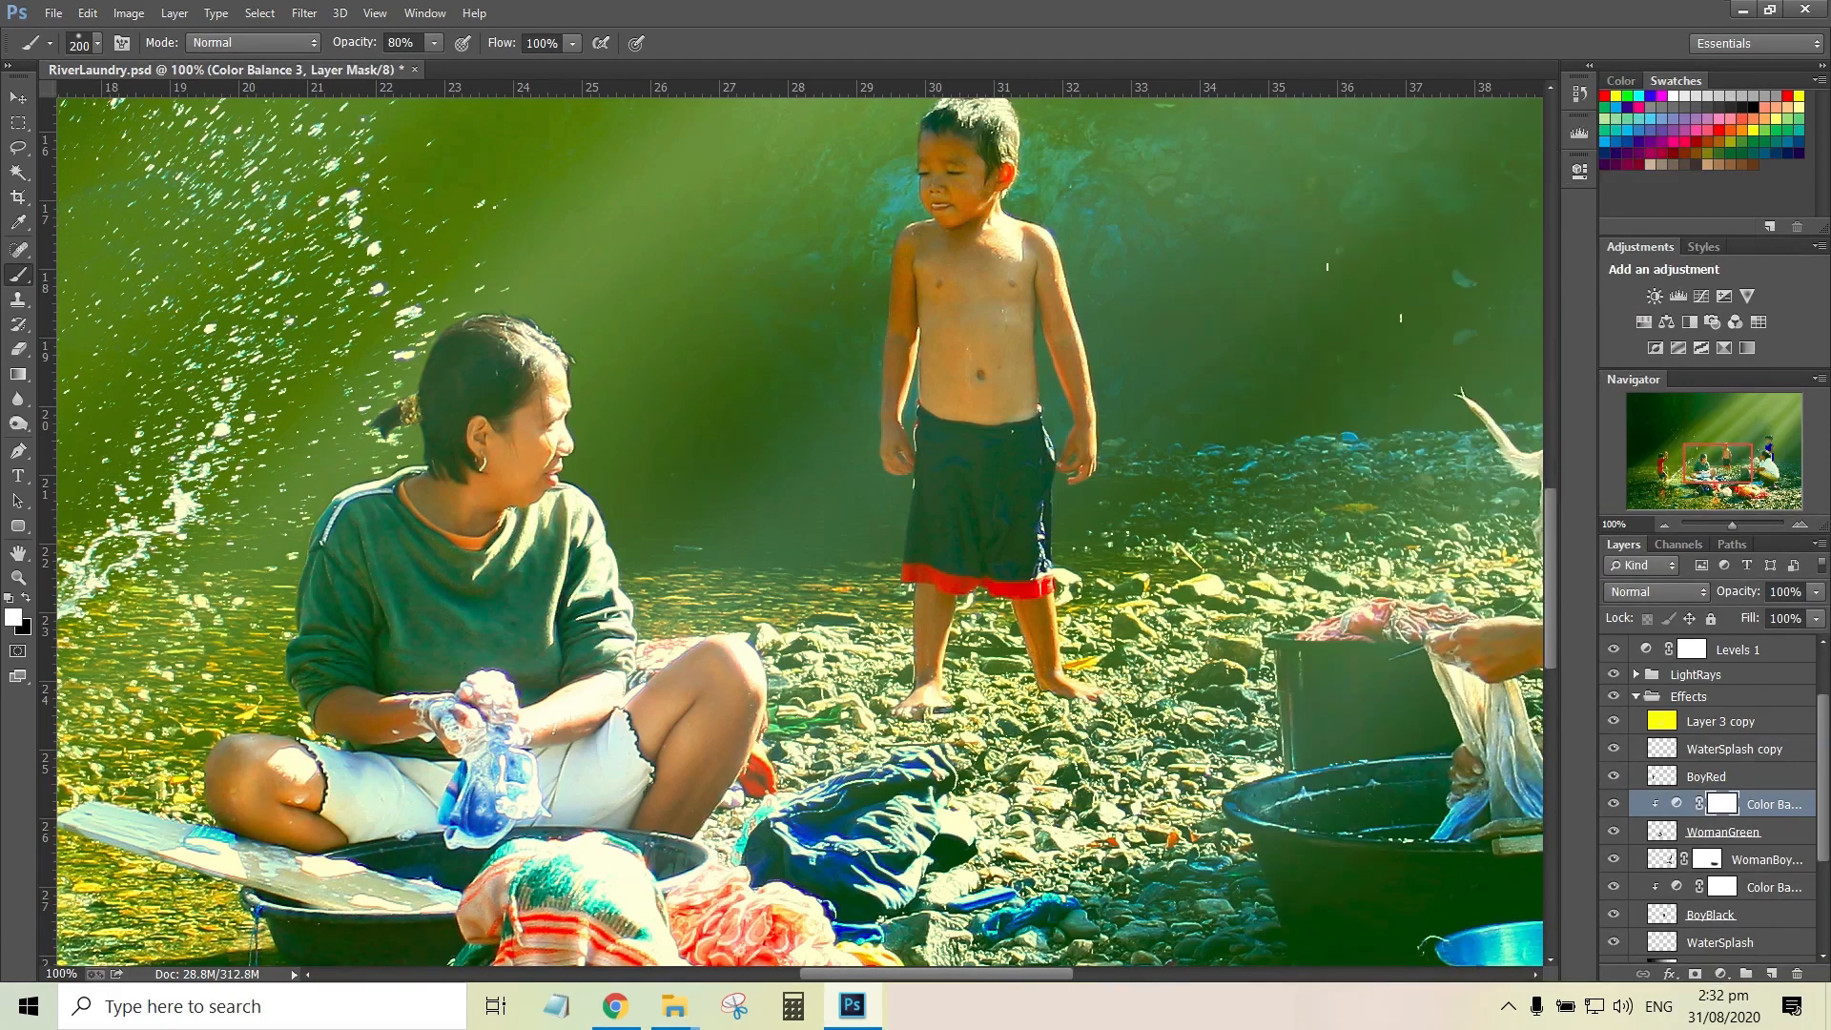
Show Layer 5 with the boy in blue and load its pixels as a selection
left_click_drag(1717, 464, 1752, 452)
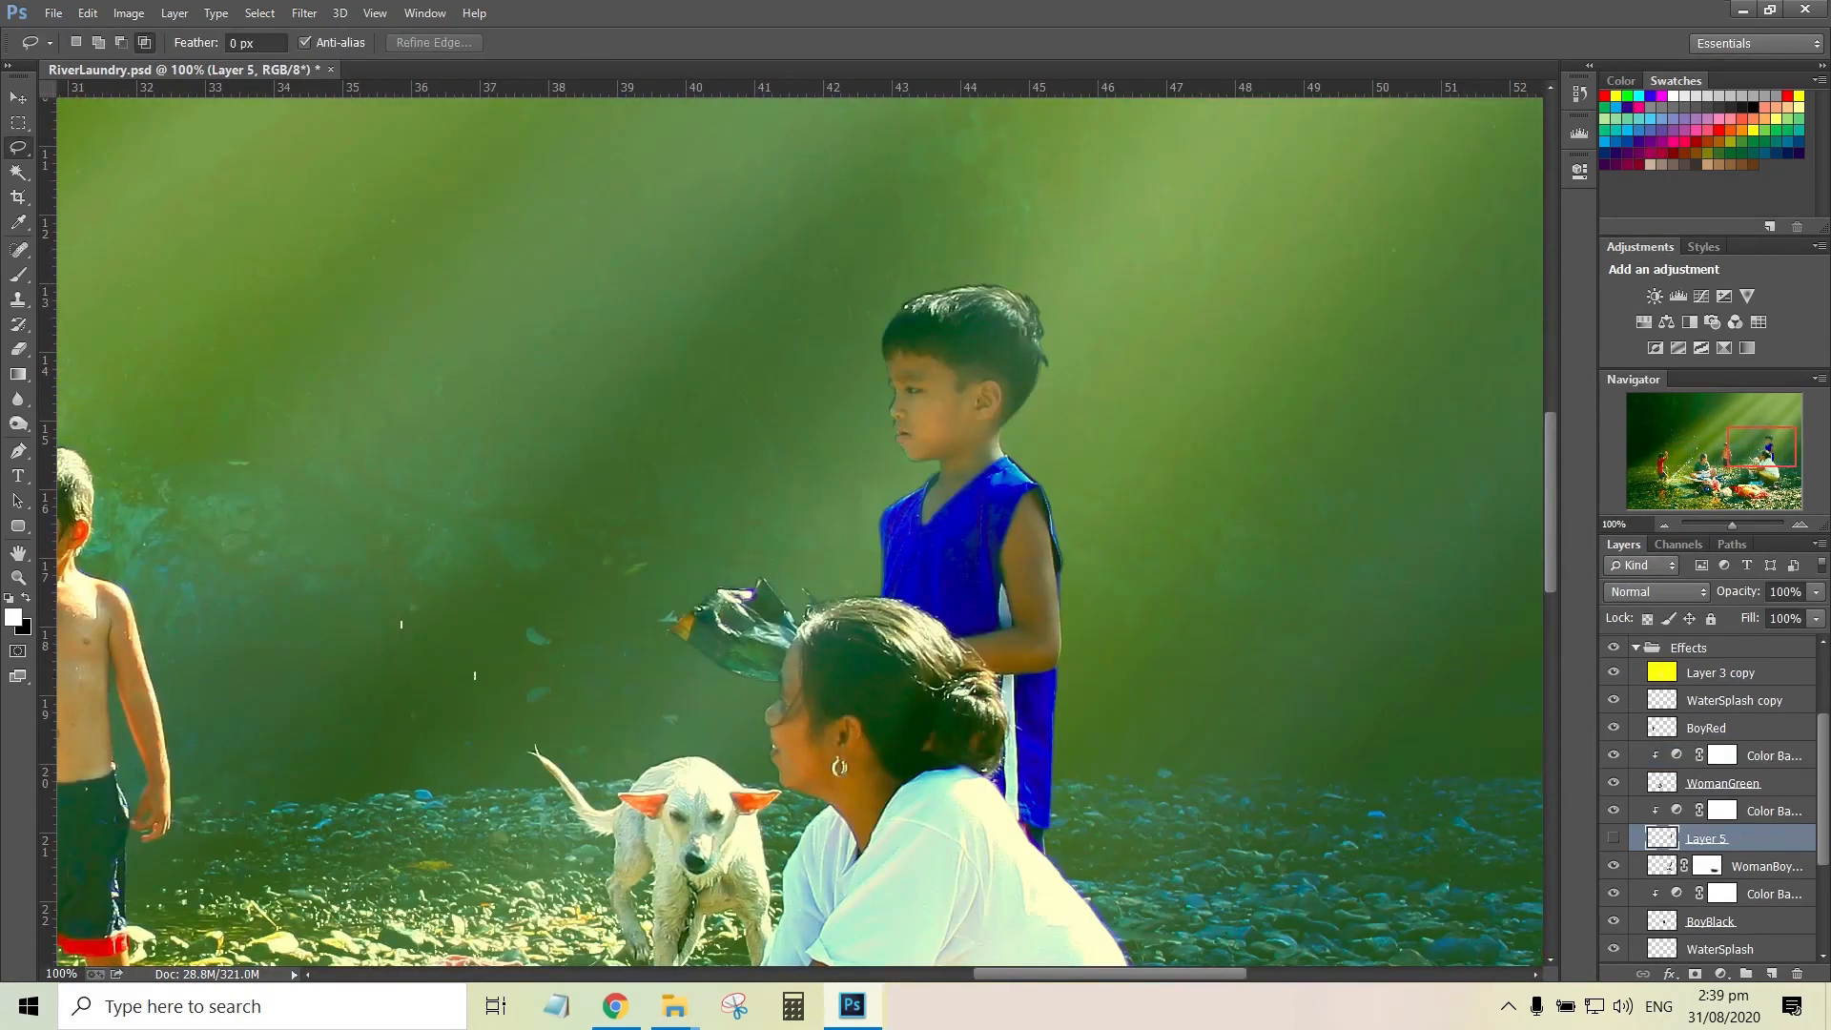
left_click(1613, 838)
right_click(1661, 838)
left_click(1563, 409)
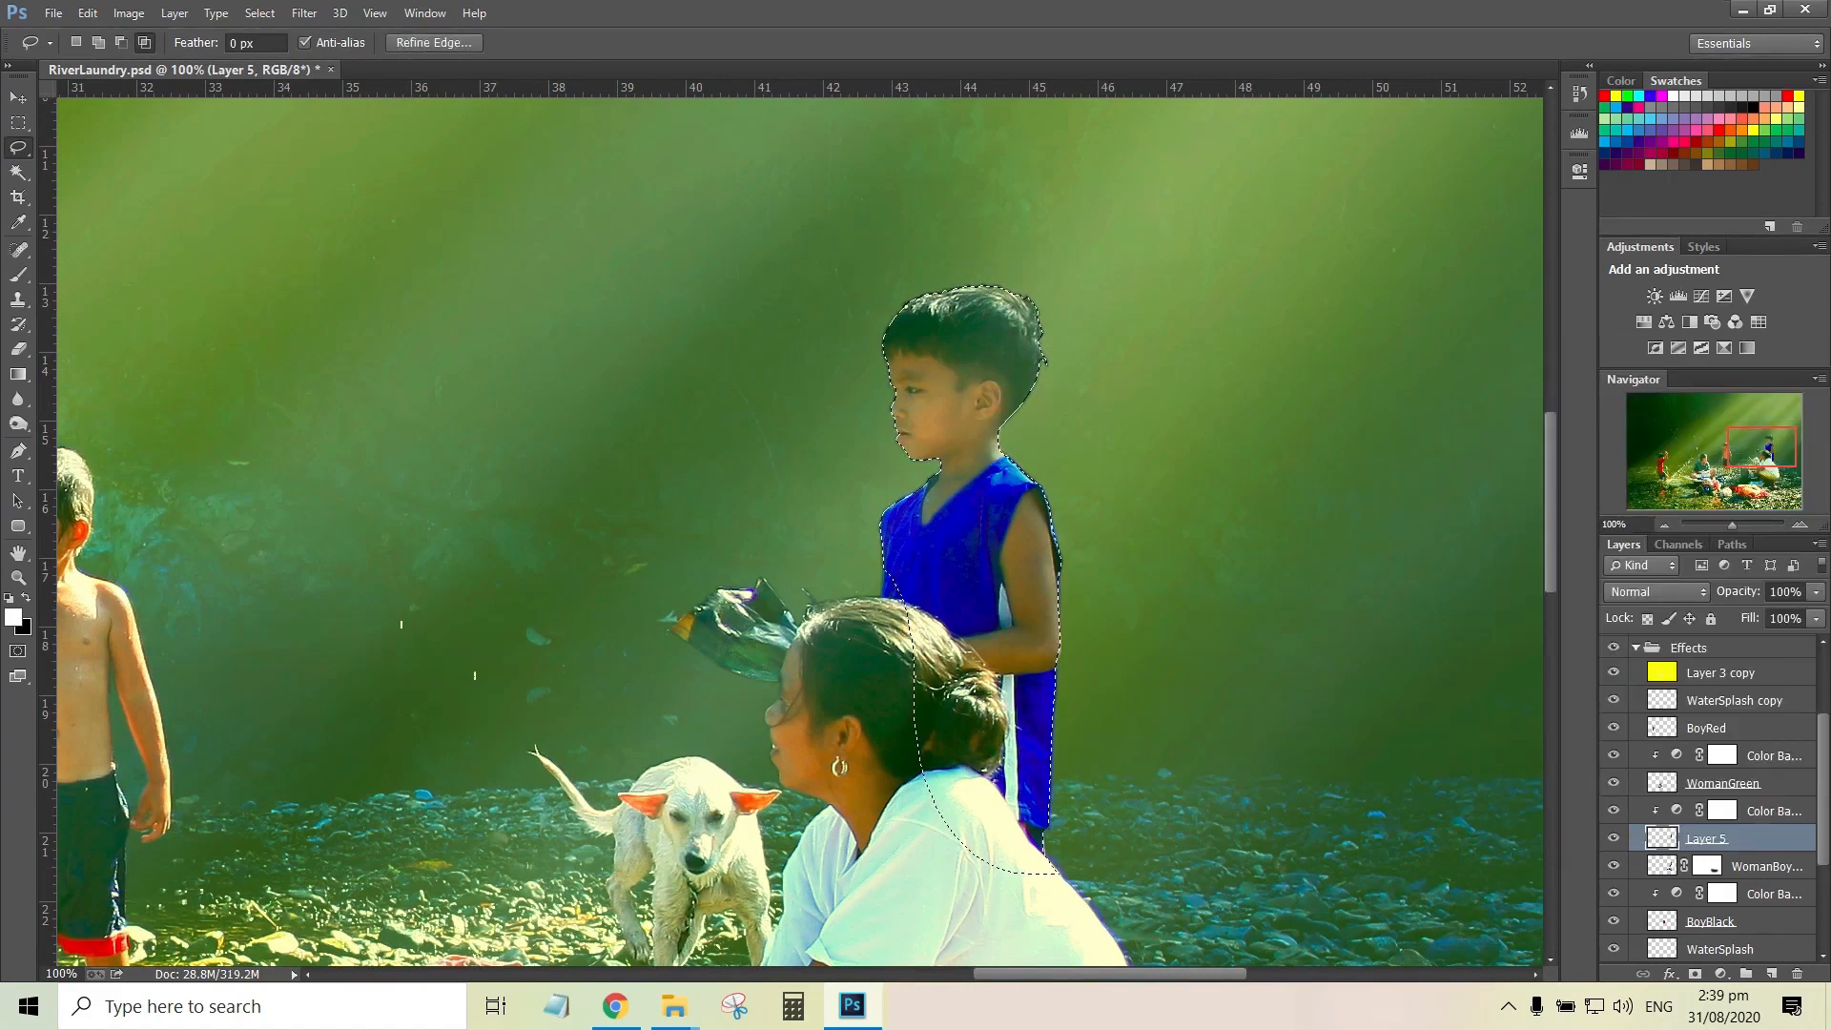
Lighten the selected boy's outline on Layer 5 with the Dodge tool from his hair down to his arm
scroll(800, 531, "up", 6)
left_click_drag(1761, 446, 1773, 441)
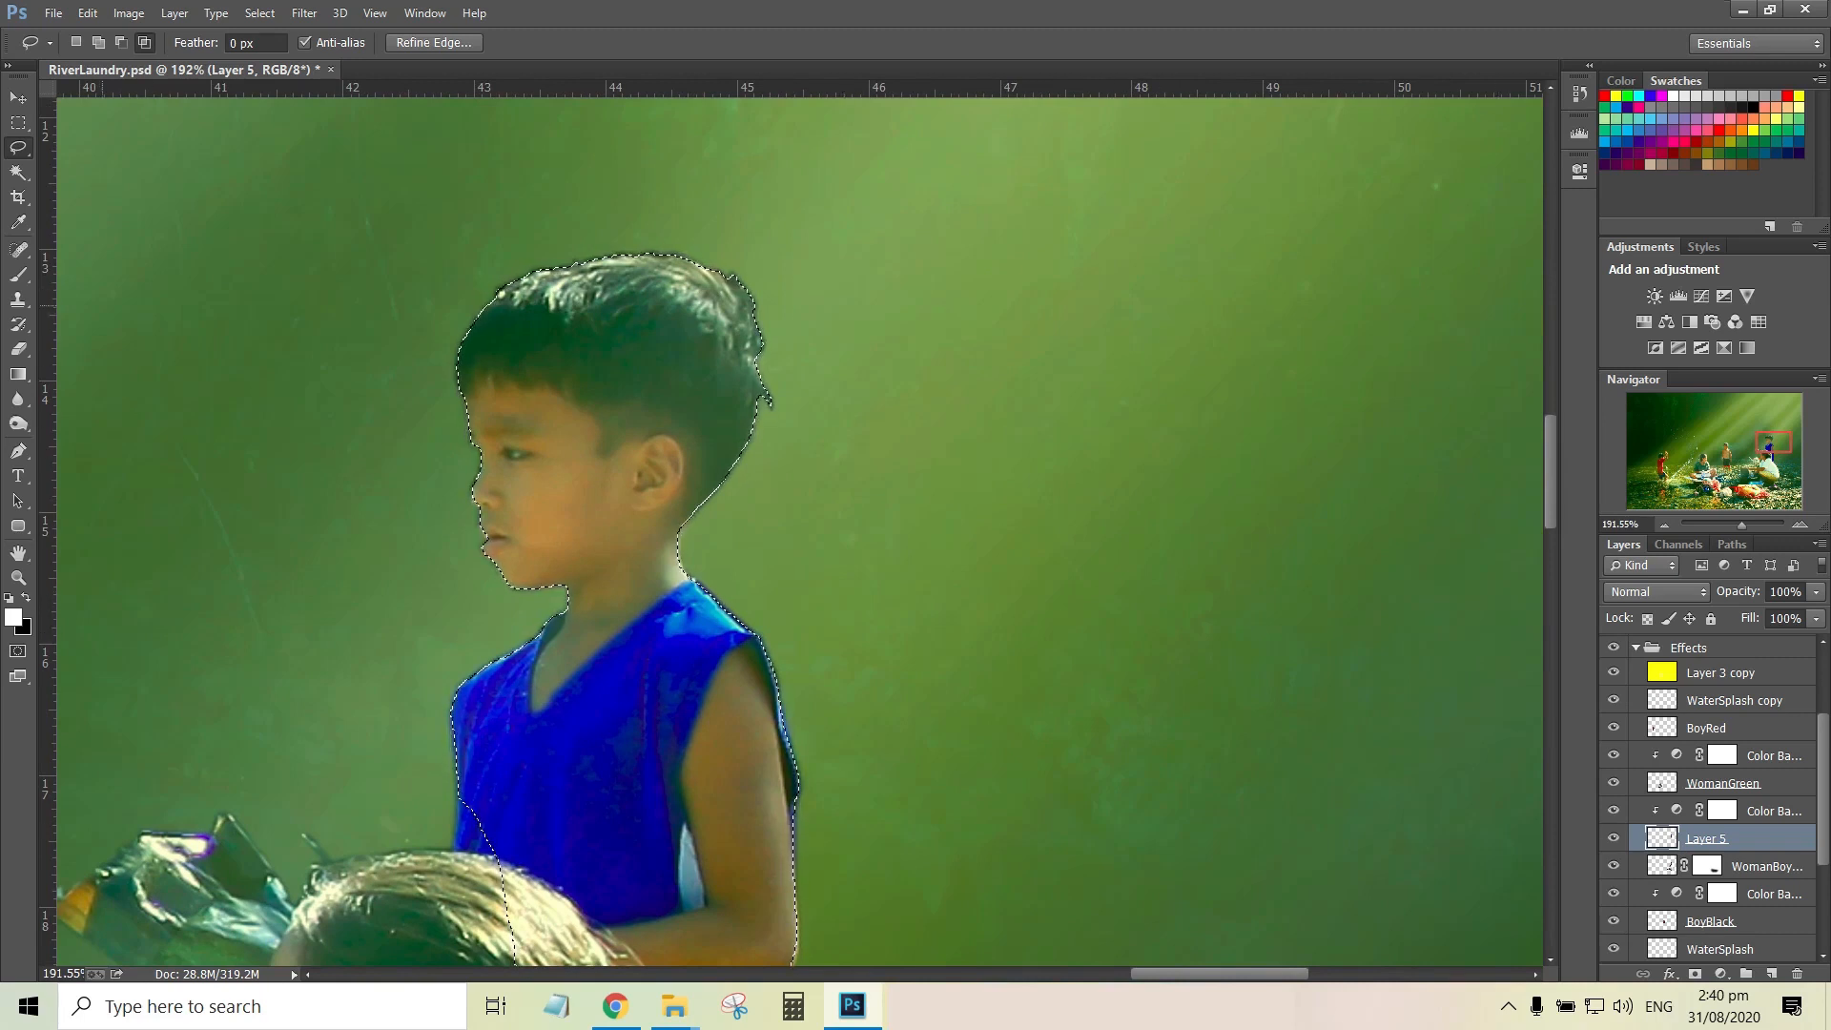
left_click(18, 425)
left_click(99, 423)
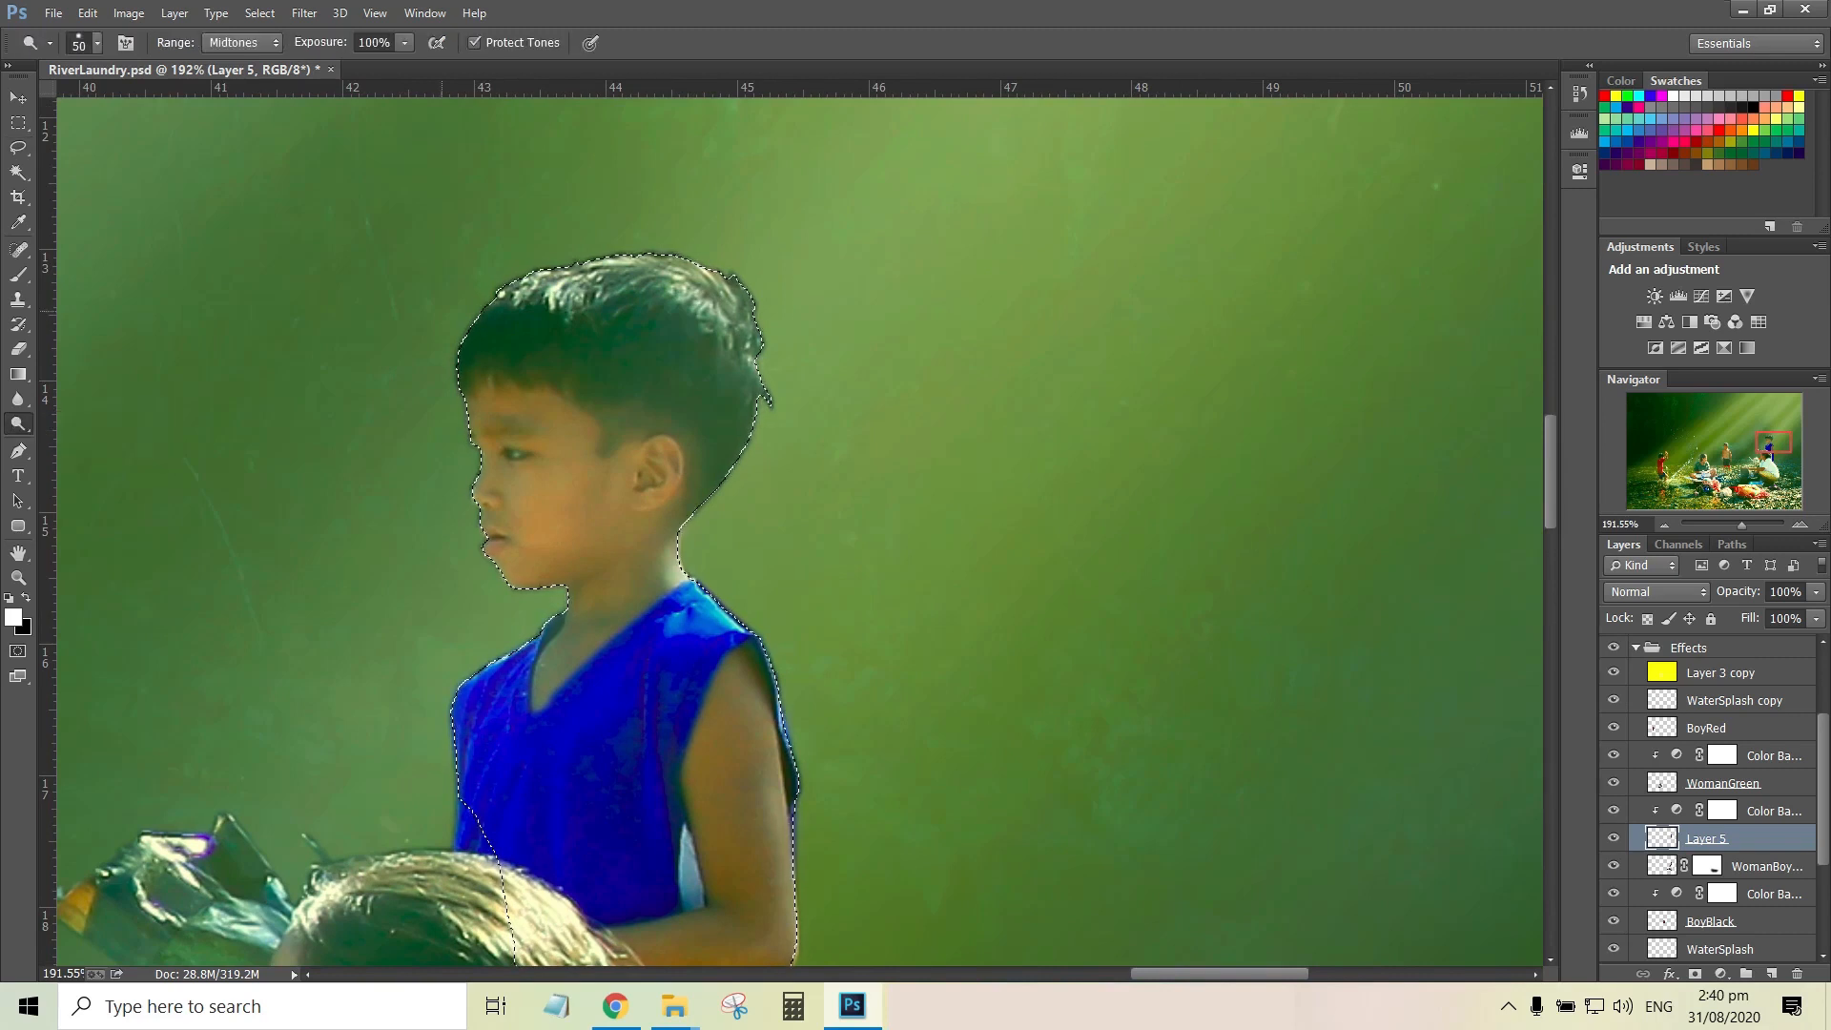
mouse_move(502, 290)
left_mouse_down()
mouse_move(567, 260)
mouse_move(787, 322)
mouse_move(769, 400)
mouse_move(688, 545)
mouse_move(759, 629)
mouse_move(821, 812)
left_mouse_up()
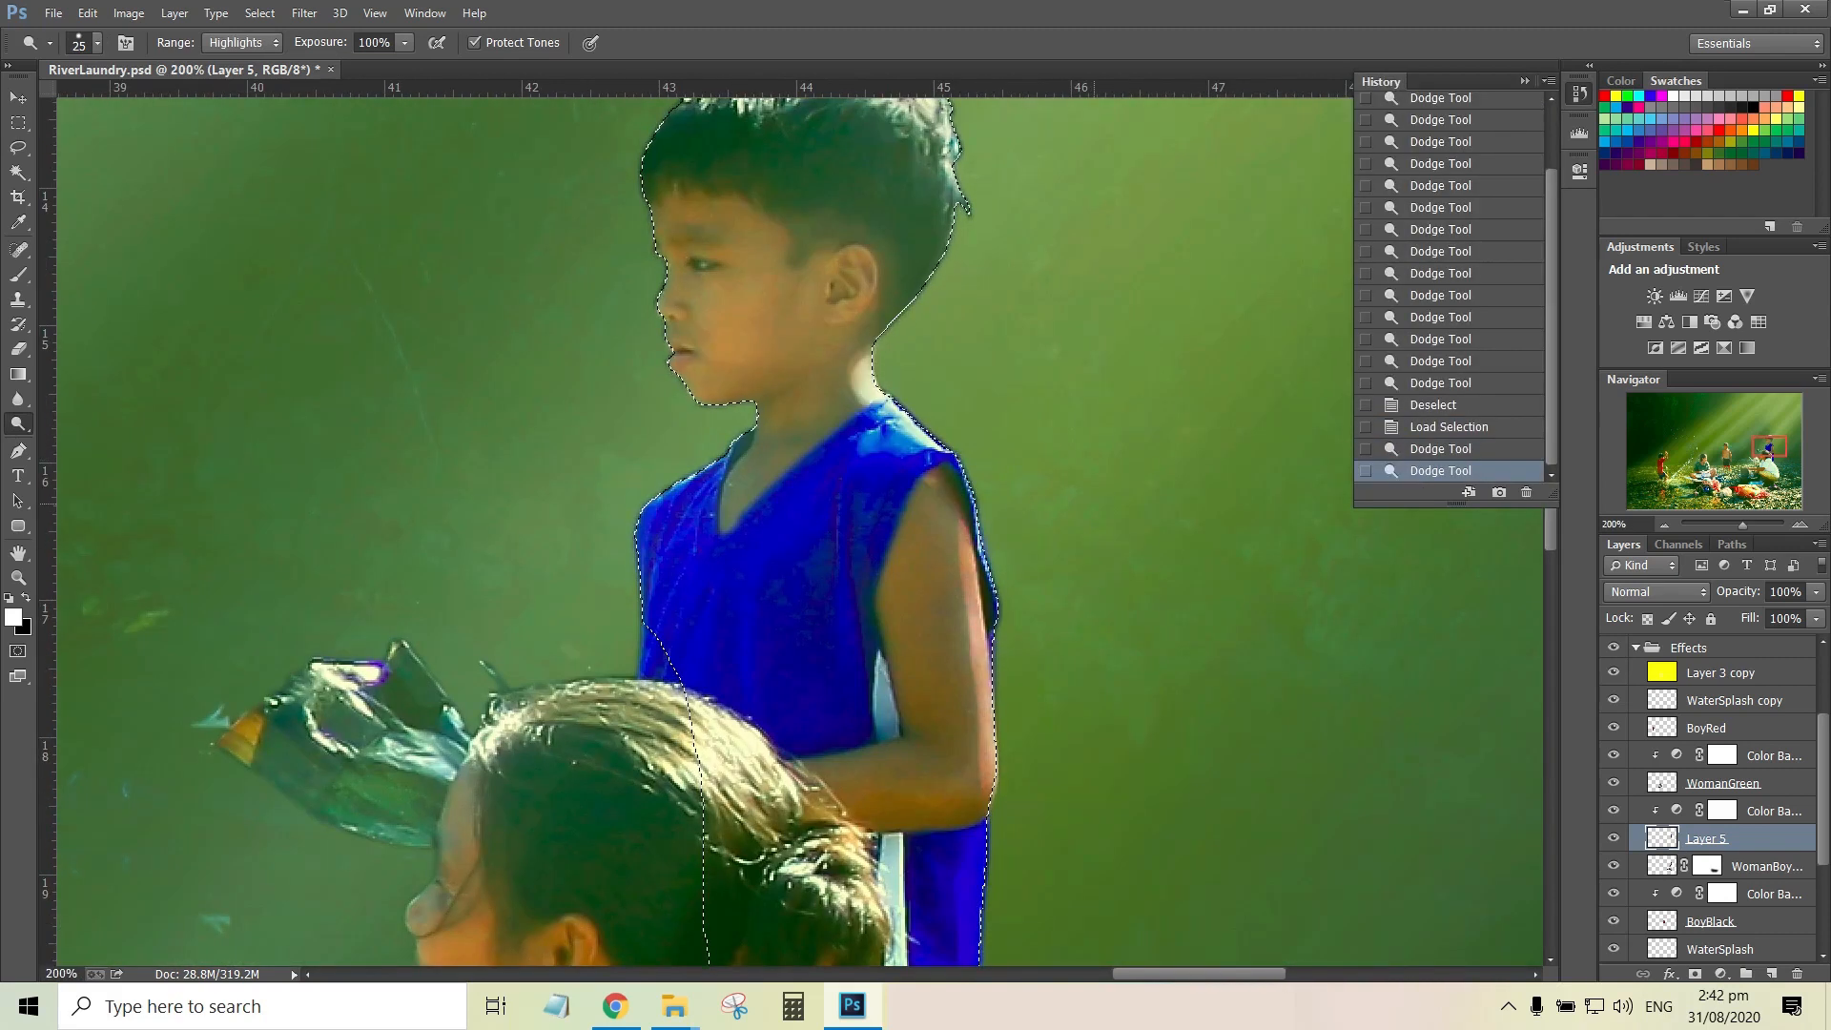
Set the opacity of Layer 5 to 80%
key("ctrl+0")
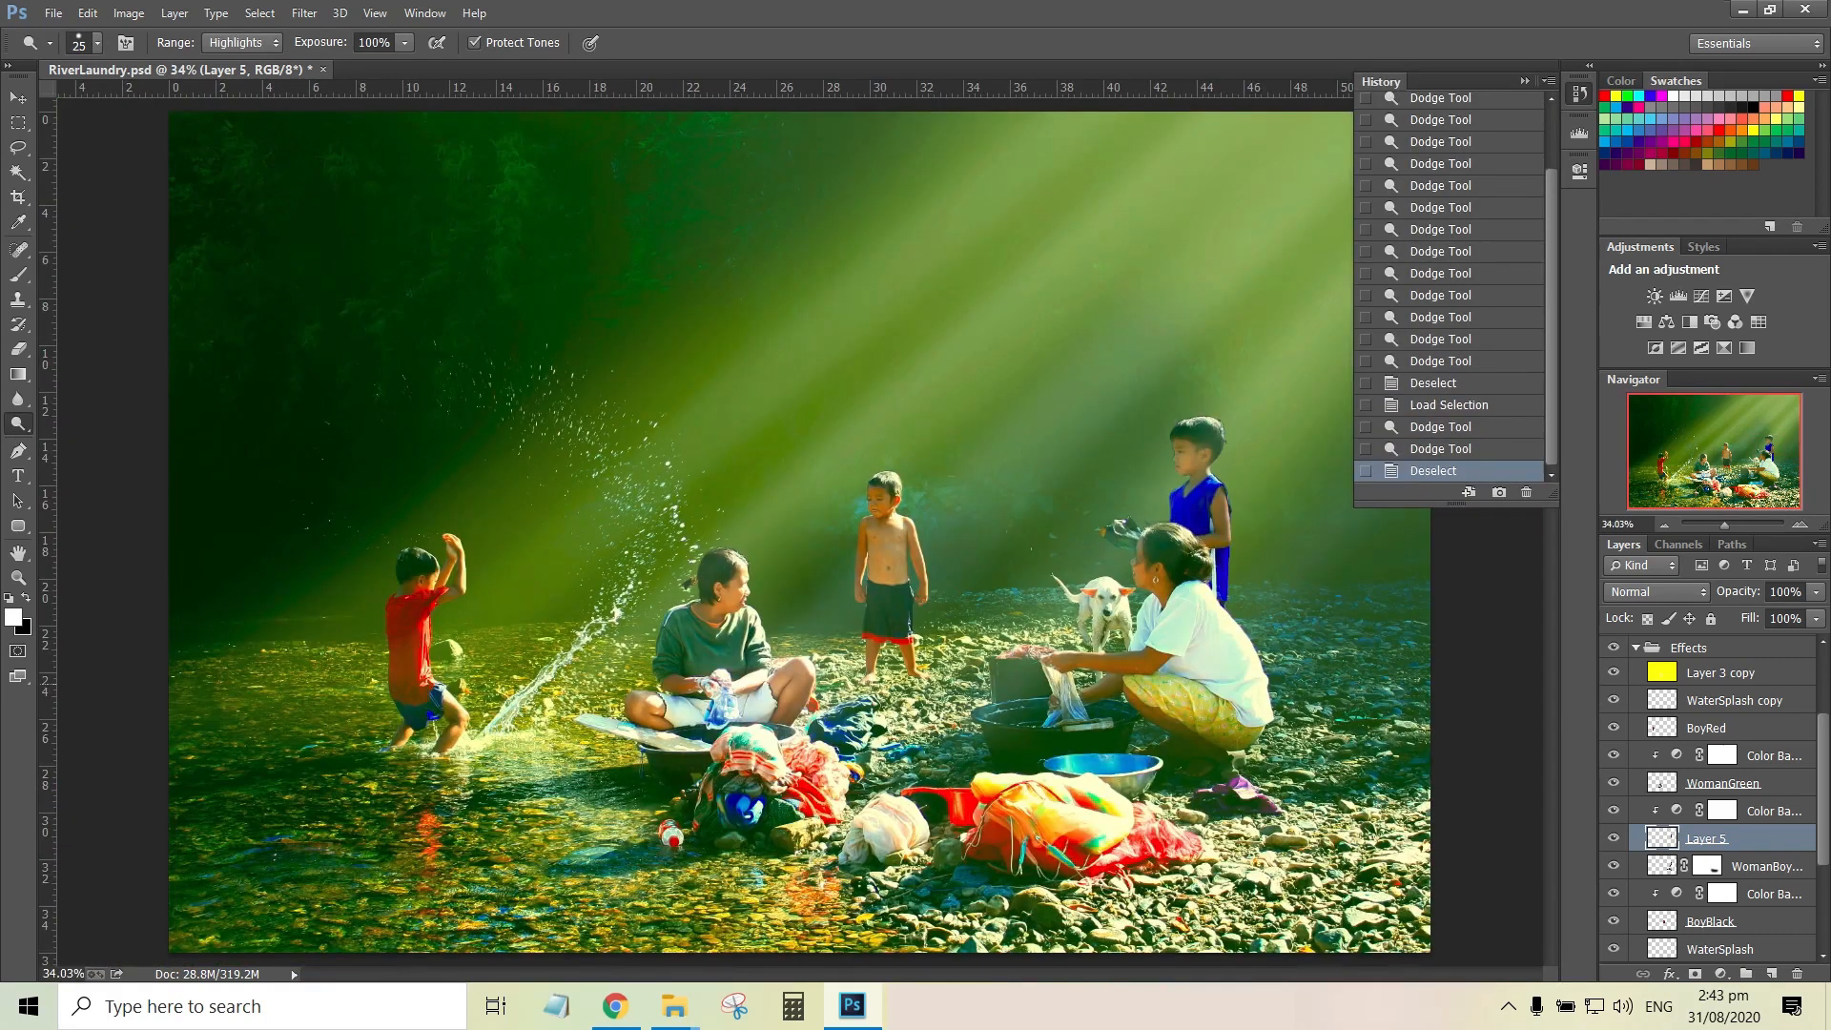
left_click(1737, 591)
type("80")
key("Return")
Compare the image with the yellow Layer 3 copy hidden and shown
scroll(1224, 493, "up", 5)
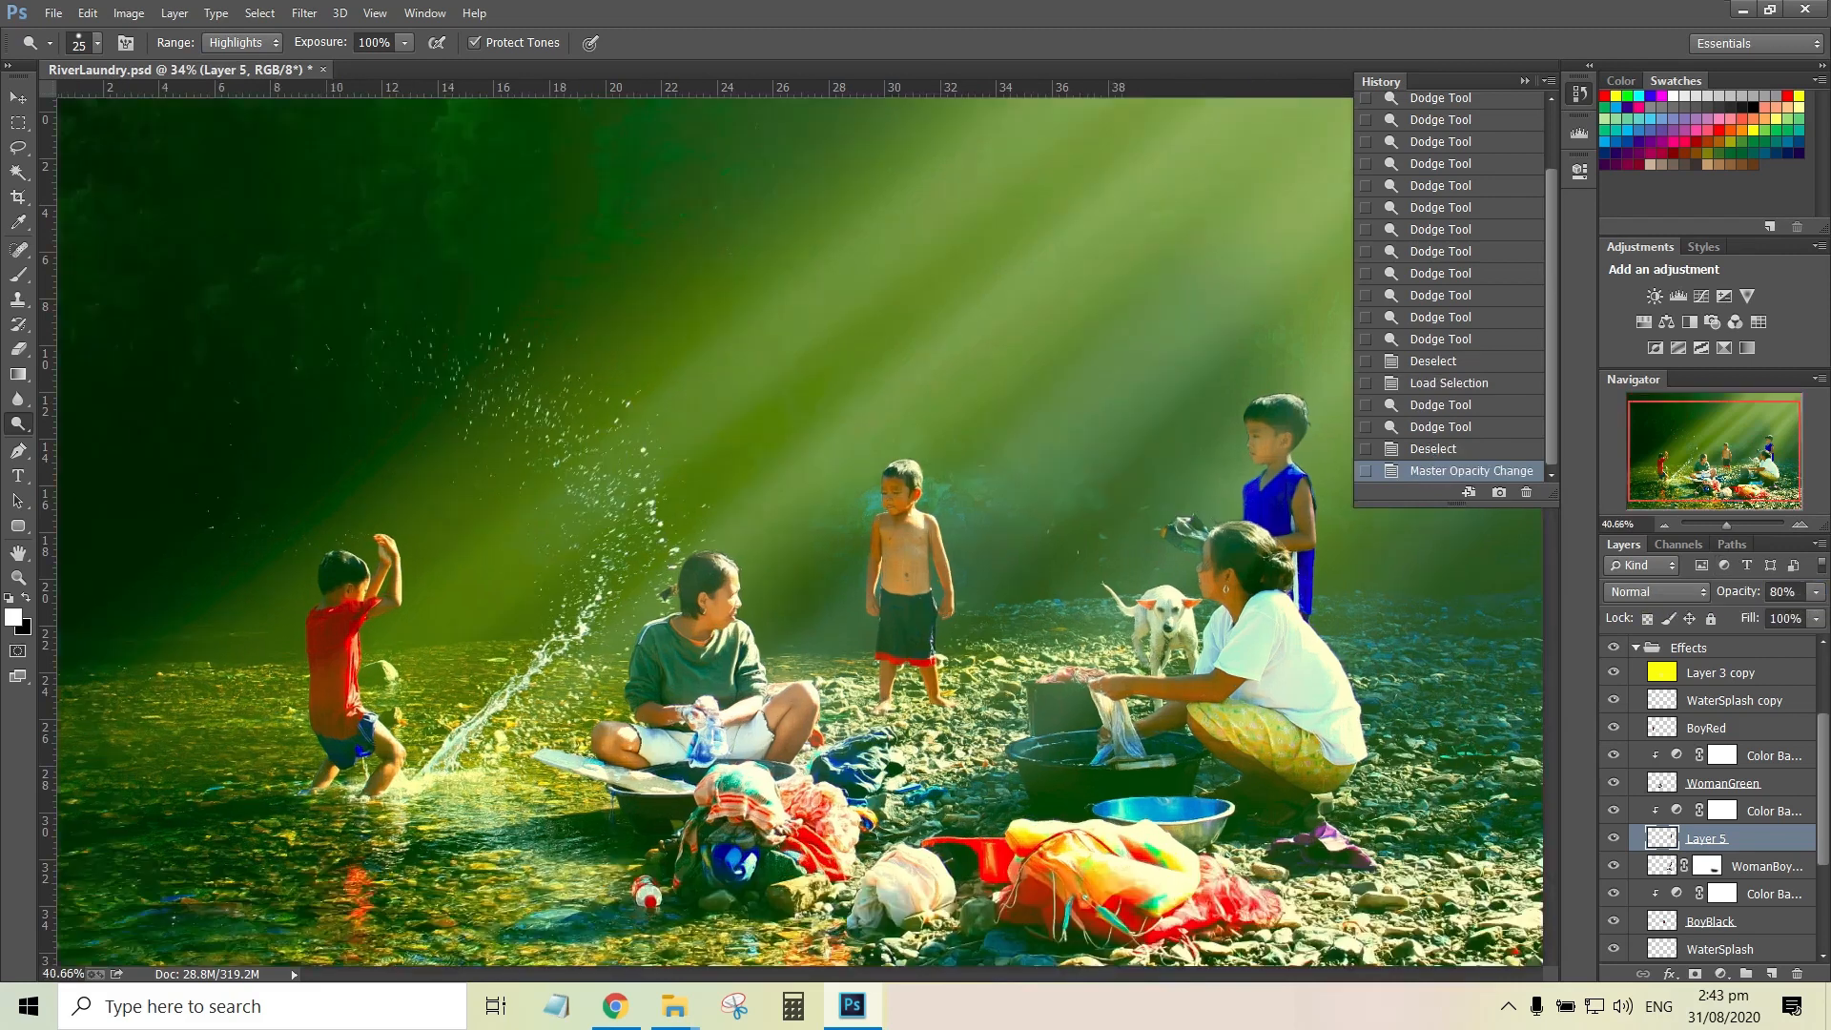
scroll(1717, 811, "up", 2)
left_click(1716, 765)
left_click(1613, 764)
left_click(1614, 765)
left_click(1613, 764)
left_click(1613, 764)
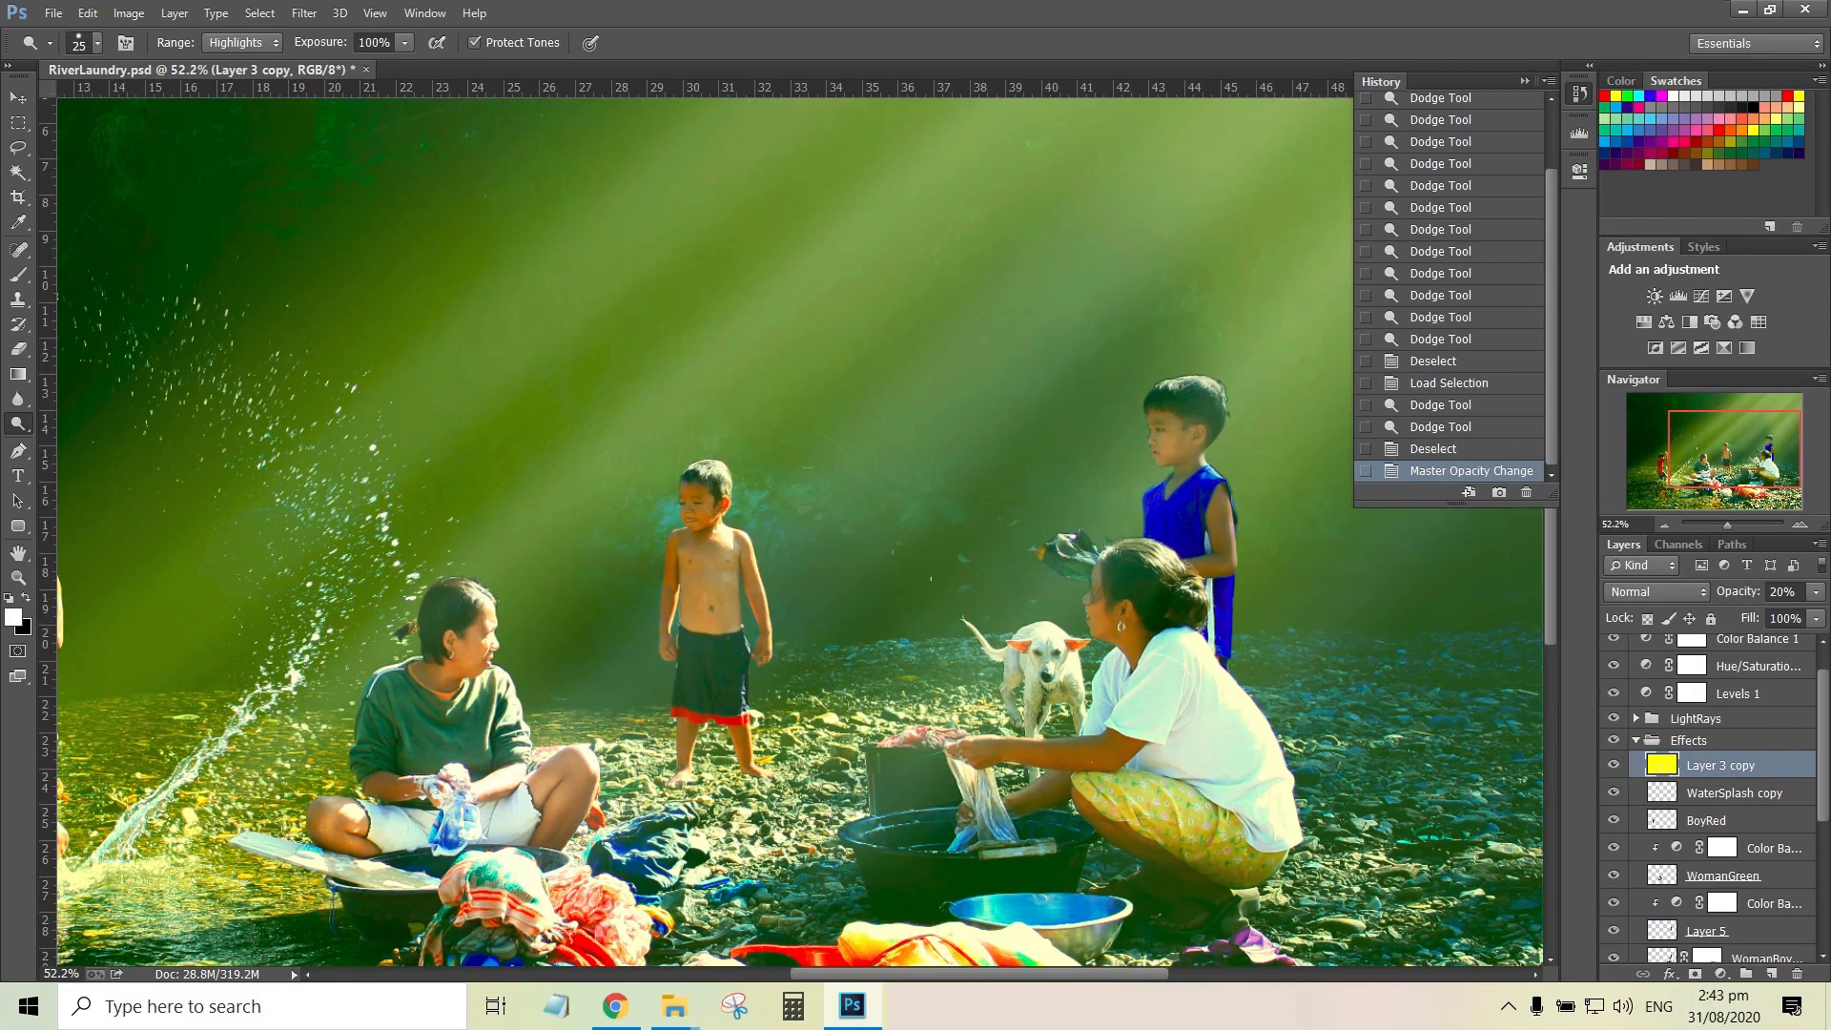
scroll(1221, 505, "down", 5)
scroll(1716, 763, "up", 2)
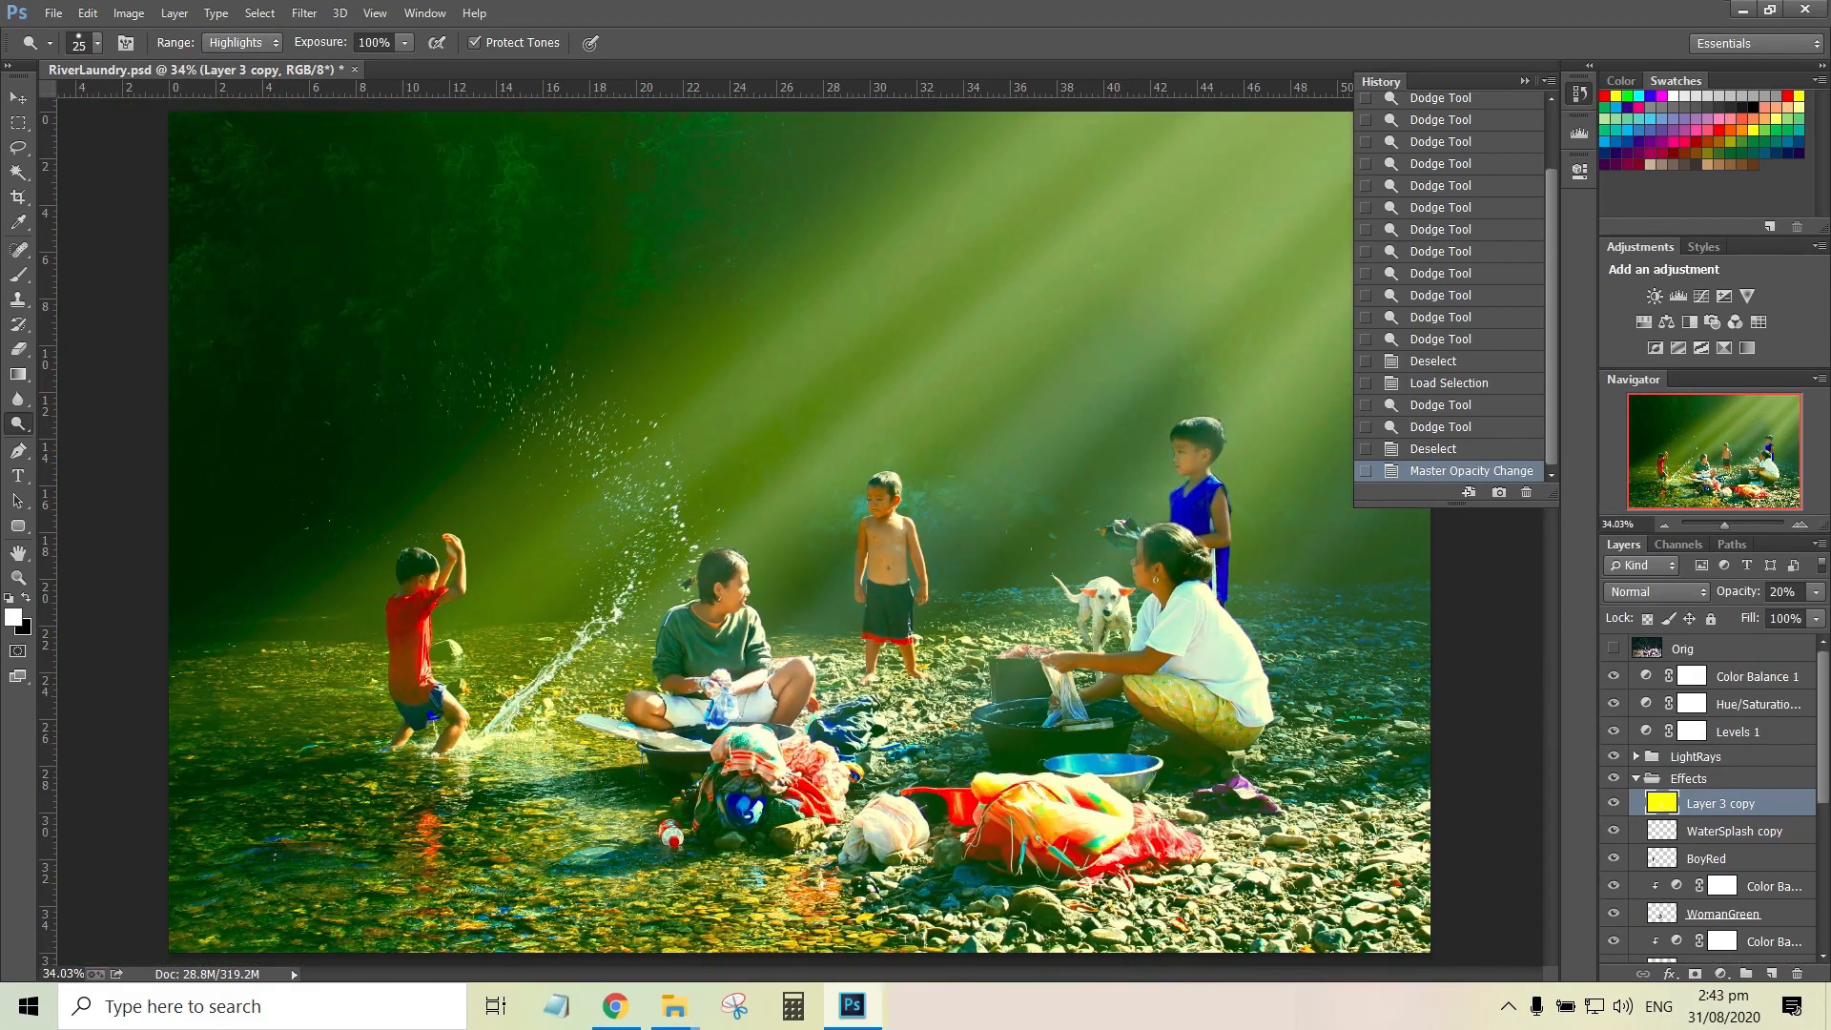
Set the Cyan-Red midtone value of the Color Balance 1 adjustment to -50
left_click(1752, 676)
left_click(1613, 676)
left_click(1613, 676)
double_click(1645, 676)
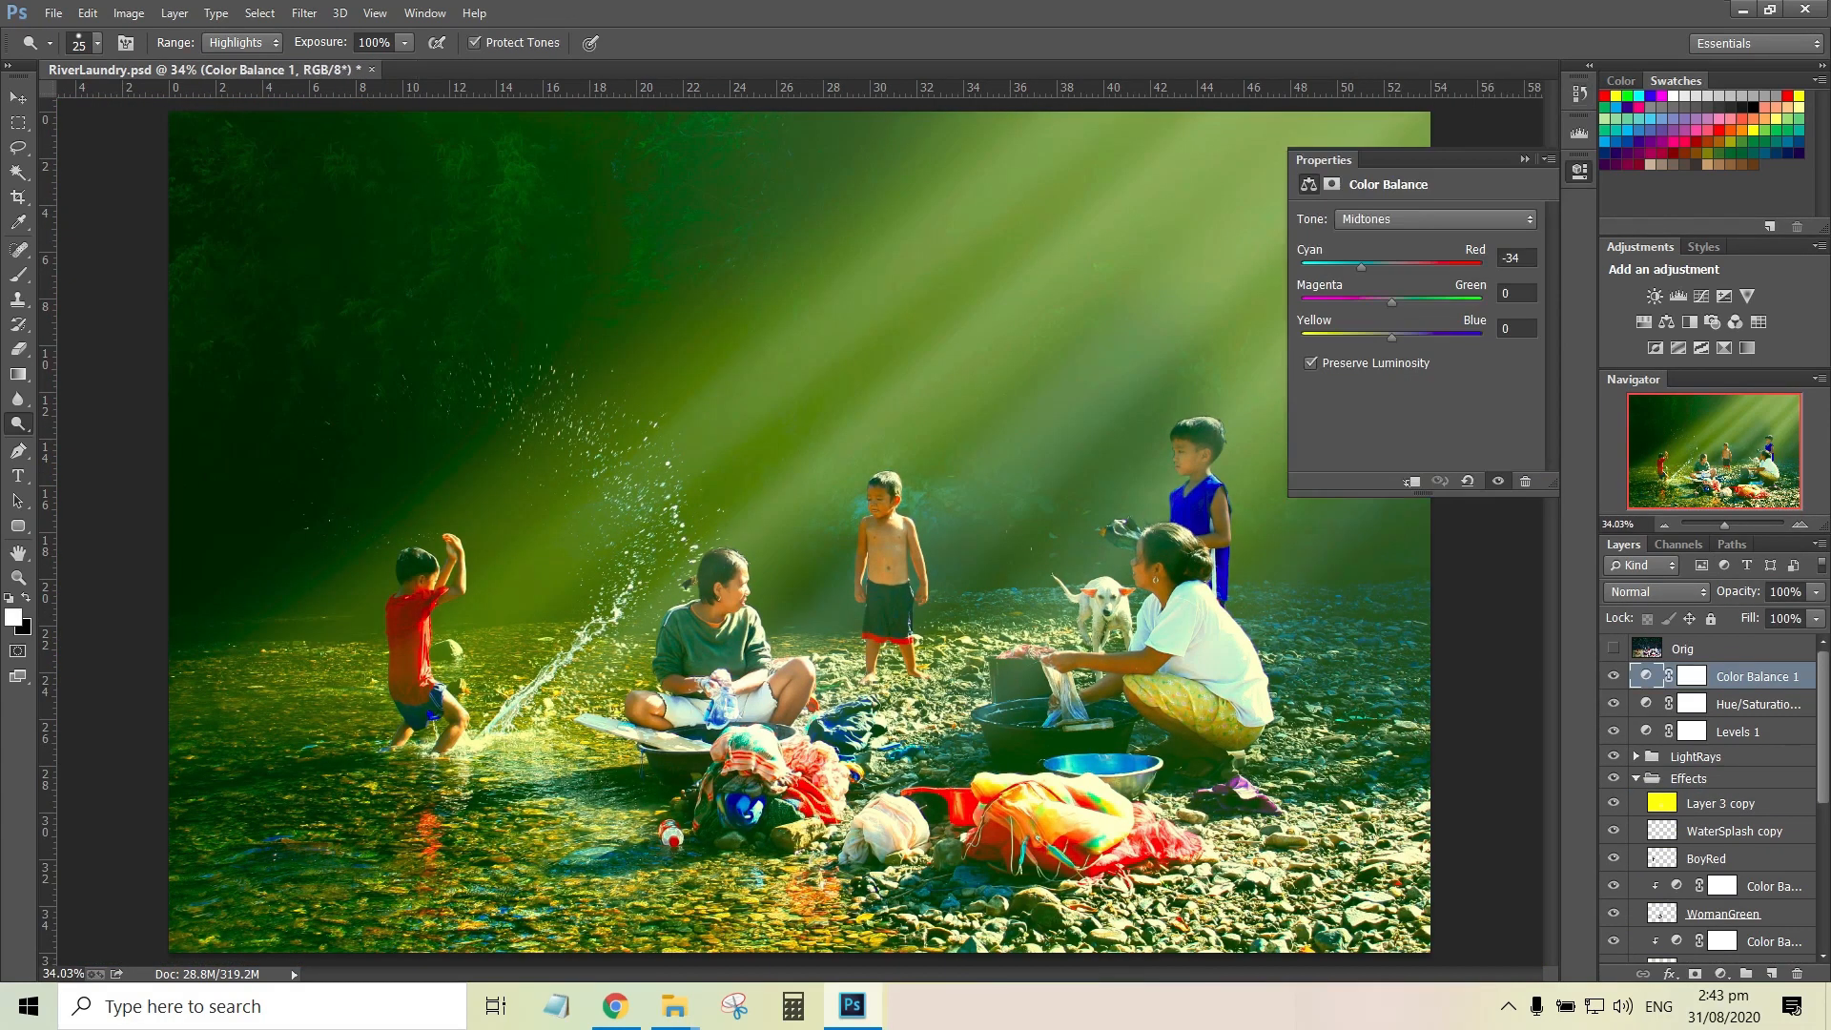
left_click_drag(1345, 267, 1391, 304)
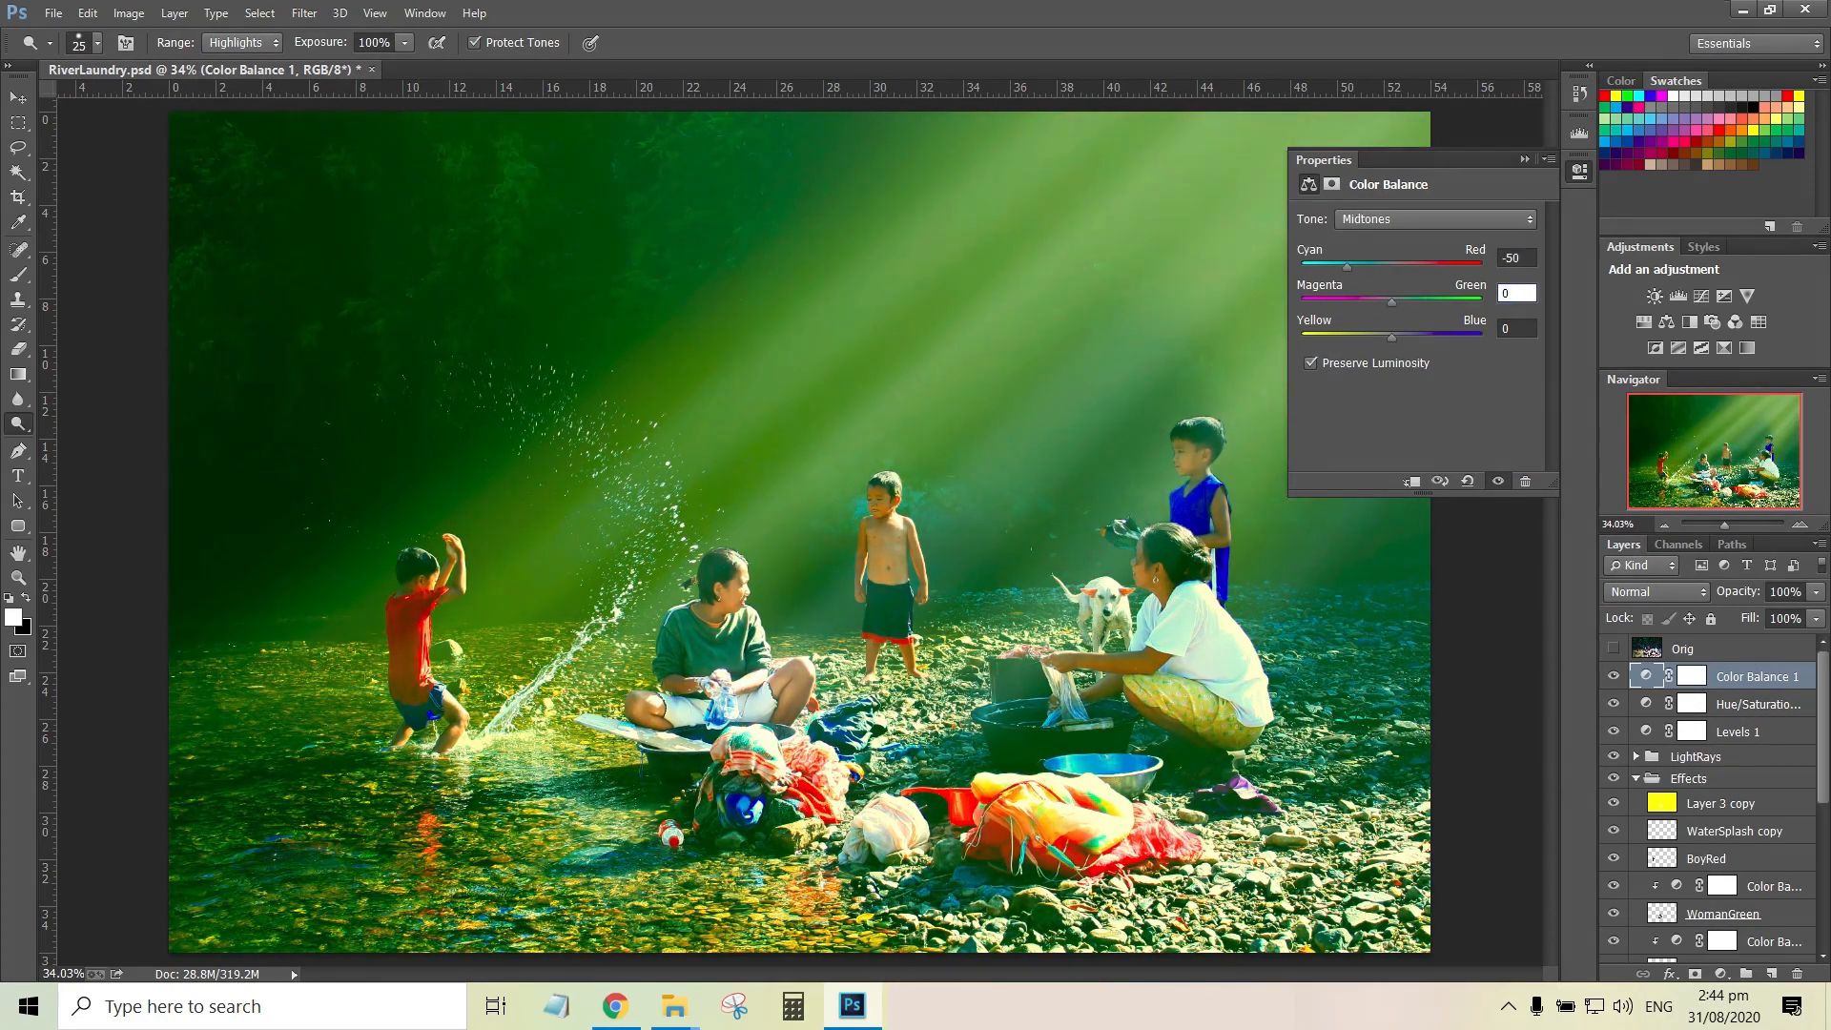
left_click(1524, 159)
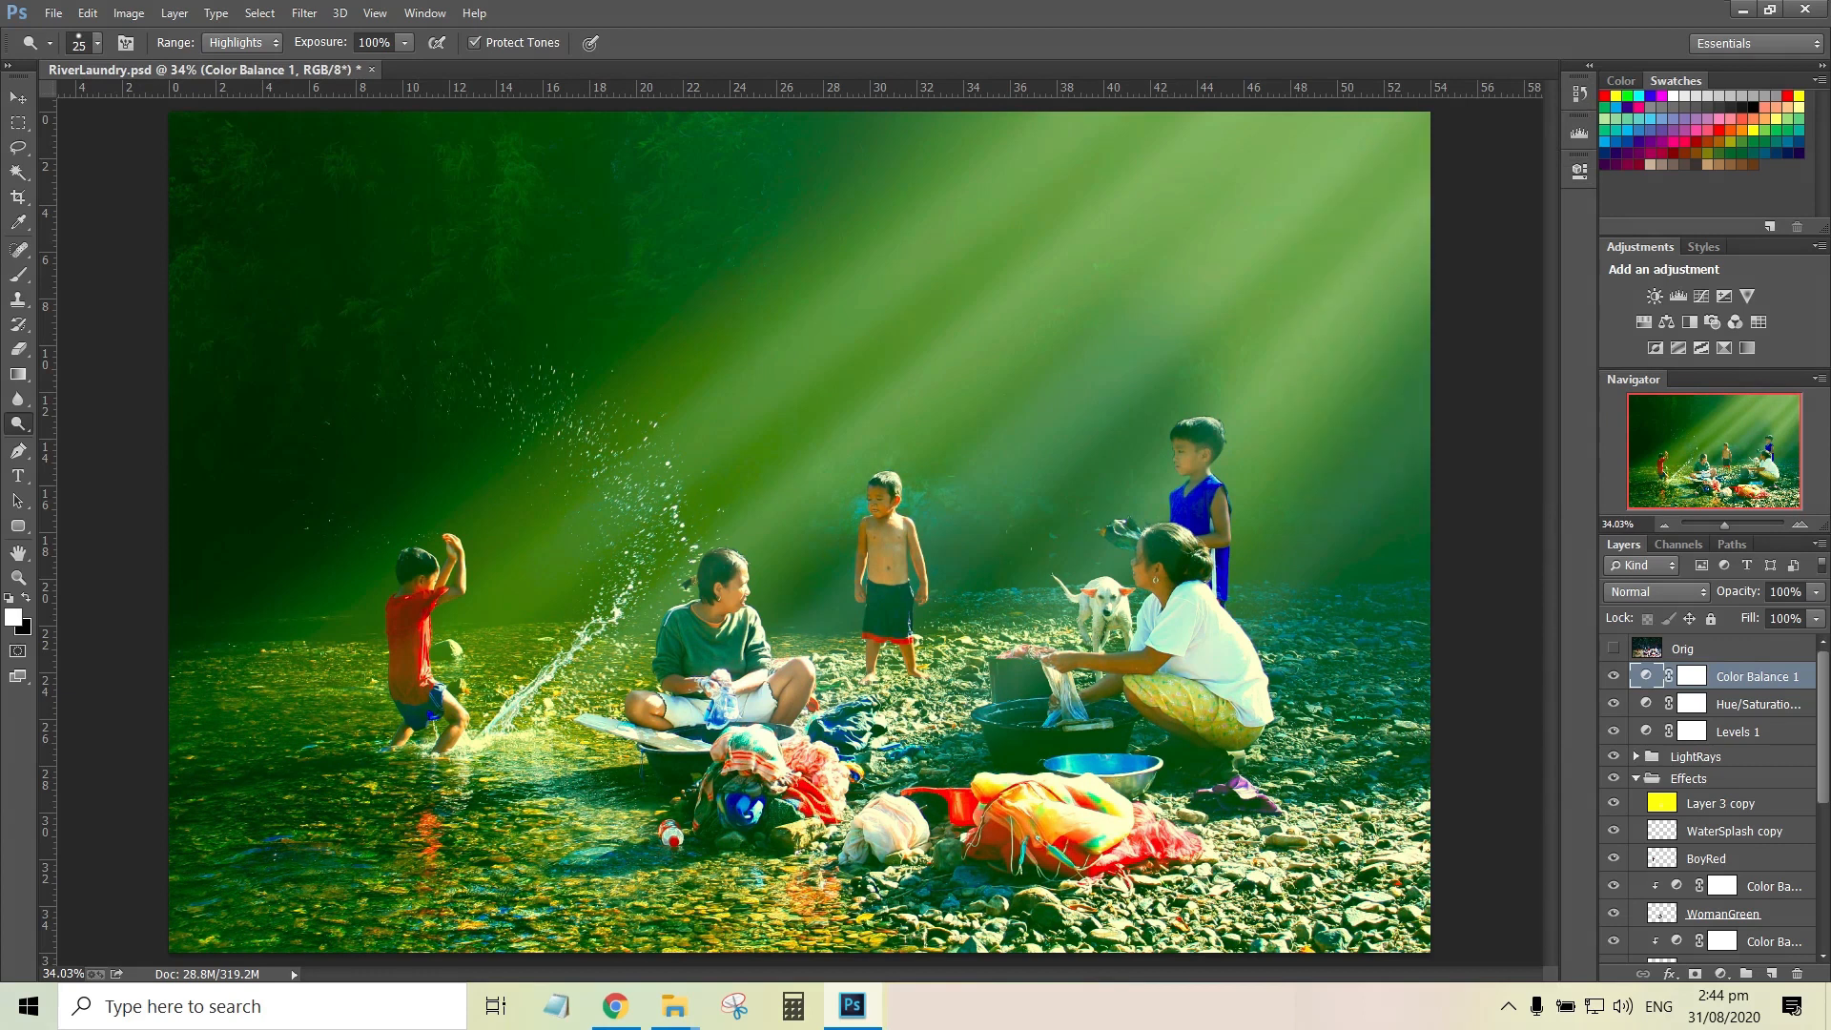
Fill a new layer above Color Balance 1 with a vertical white-to-black gradient and set its blend mode to Multiply
key("ctrl+shift+alt+n")
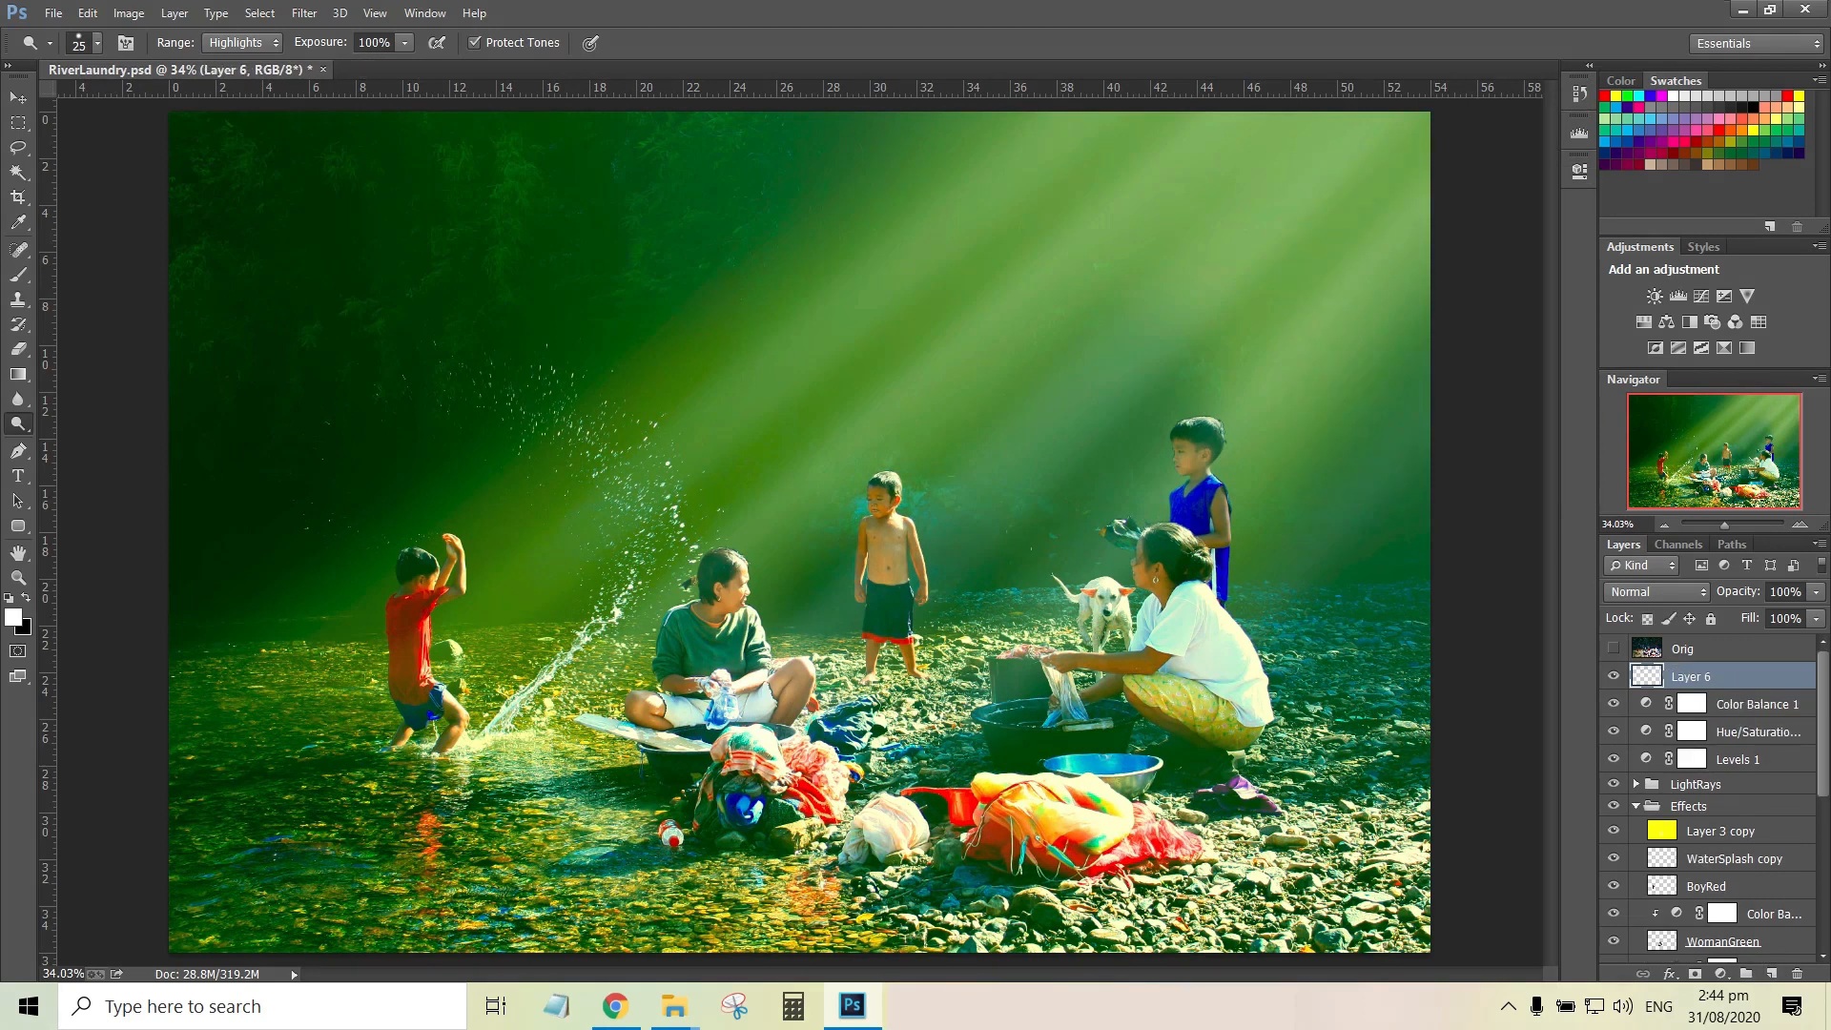
key("g")
left_click_drag(722, 372, 717, 753)
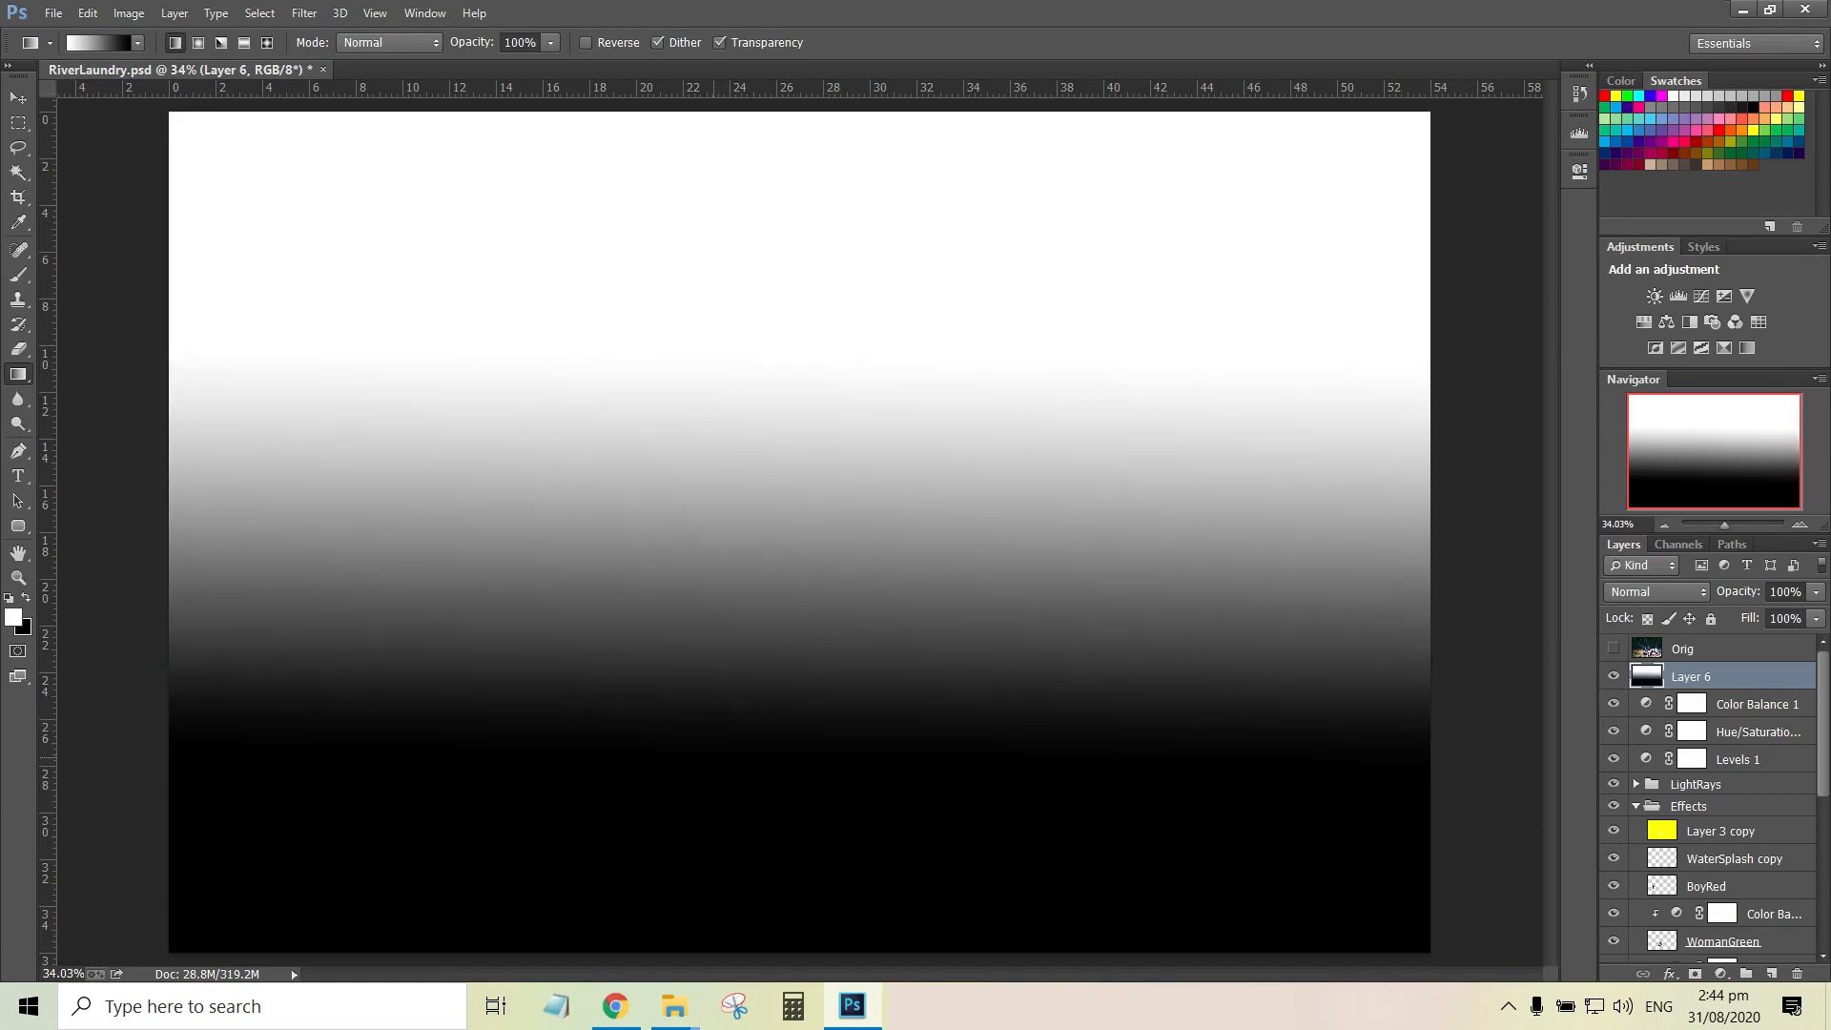
left_click_drag(741, 358, 742, 858)
left_click(1656, 591)
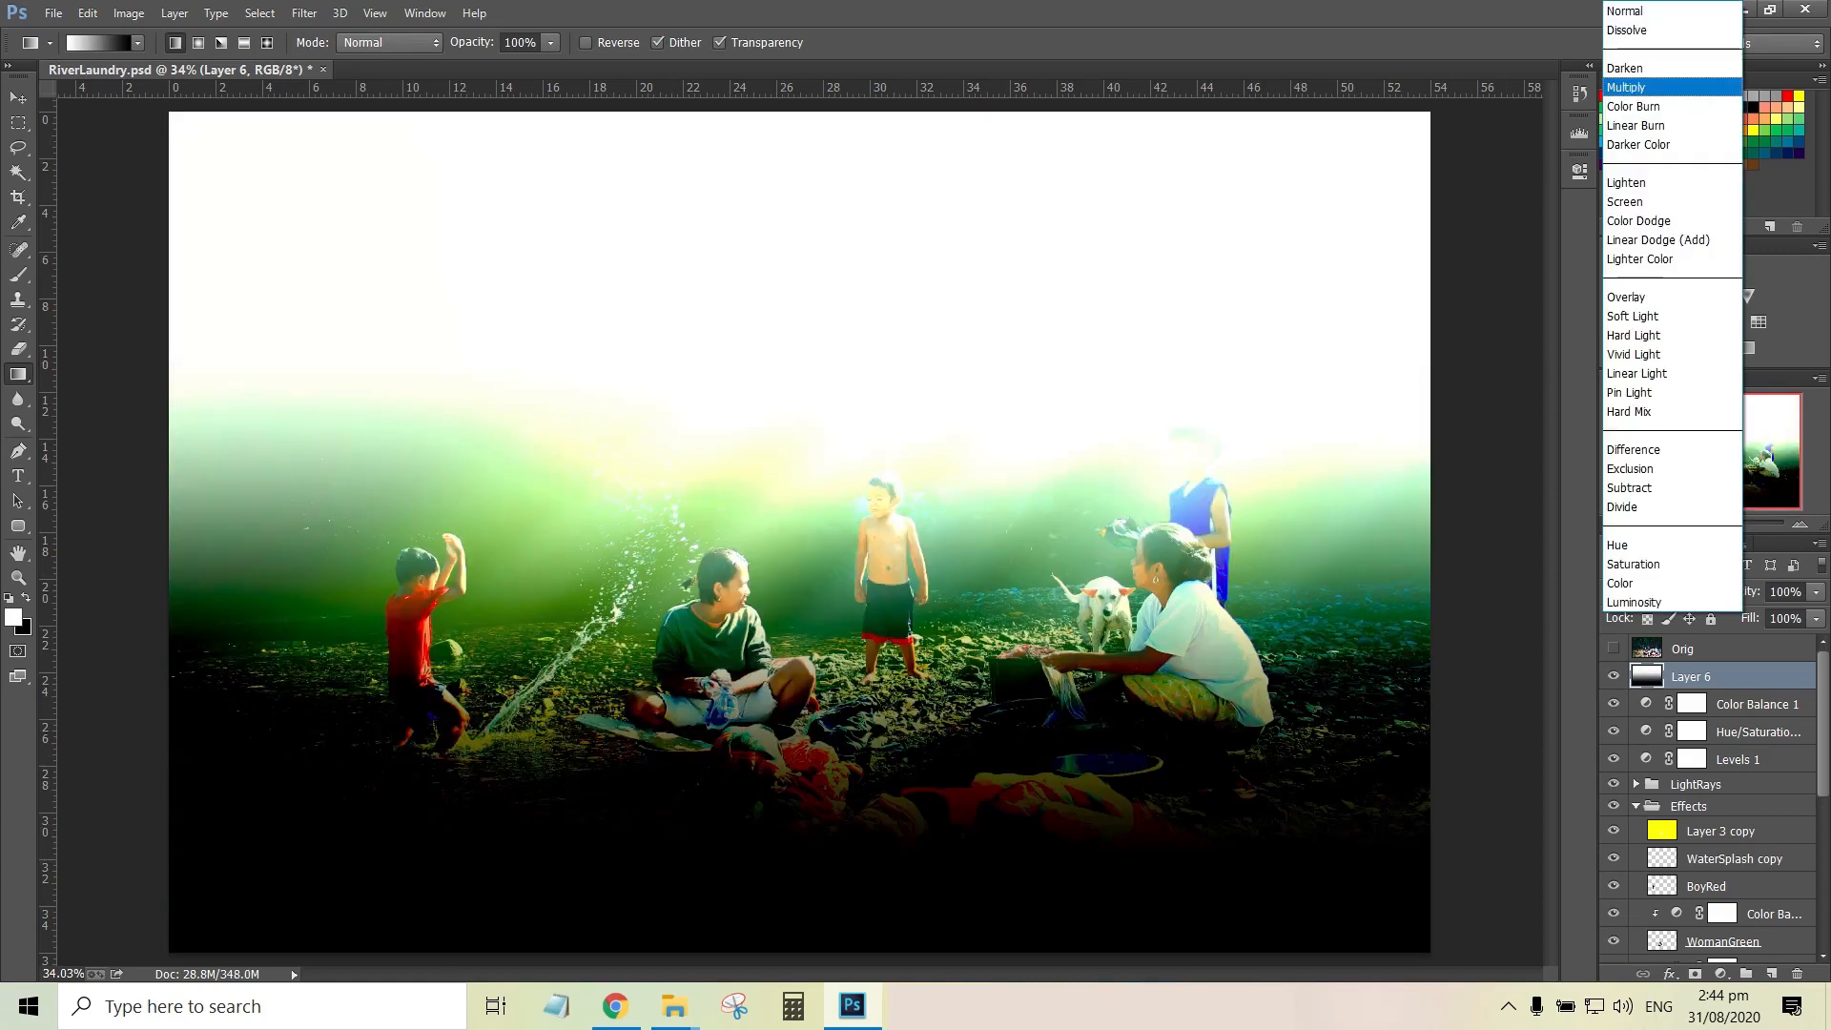
key("Return")
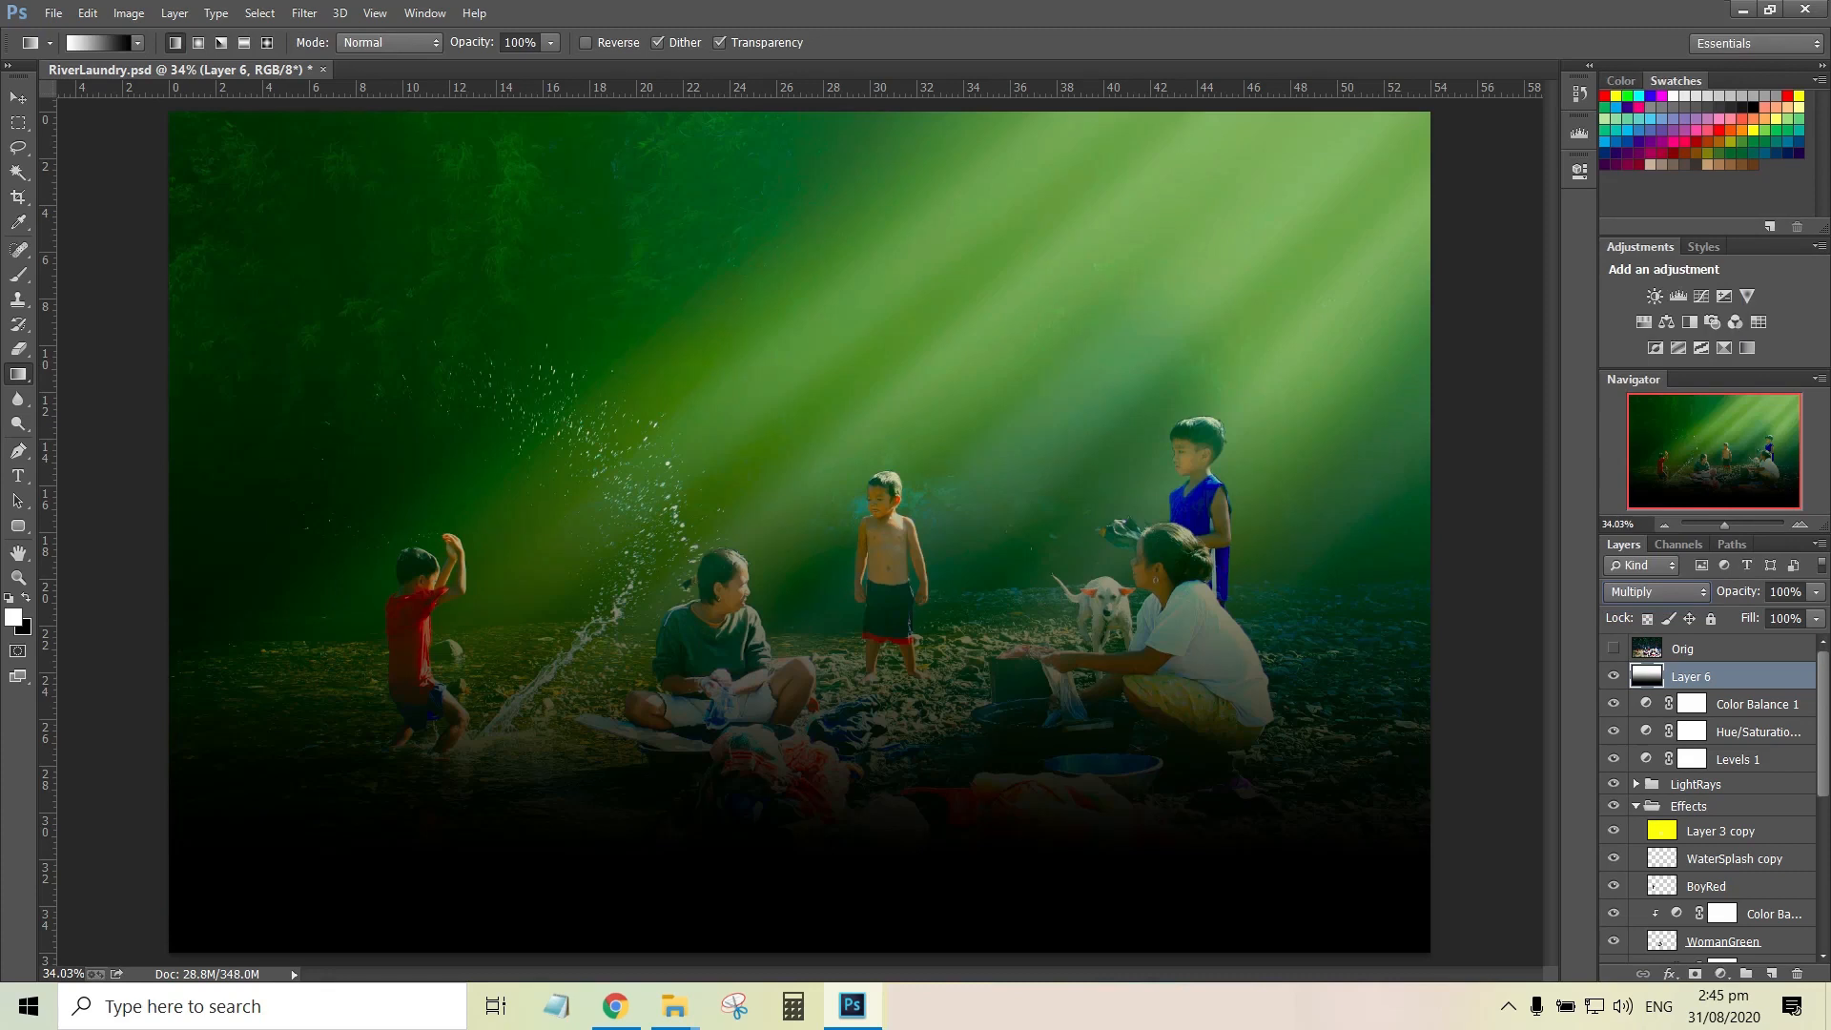
Squash the gradient layer to about 37% height and place it over the lower edge of the photo
key("ctrl+t")
left_click_drag(800, 112, 800, 617)
left_click_drag(753, 930, 753, 858)
left_click_drag(800, 544, 800, 642)
left_click_drag(791, 815, 792, 911)
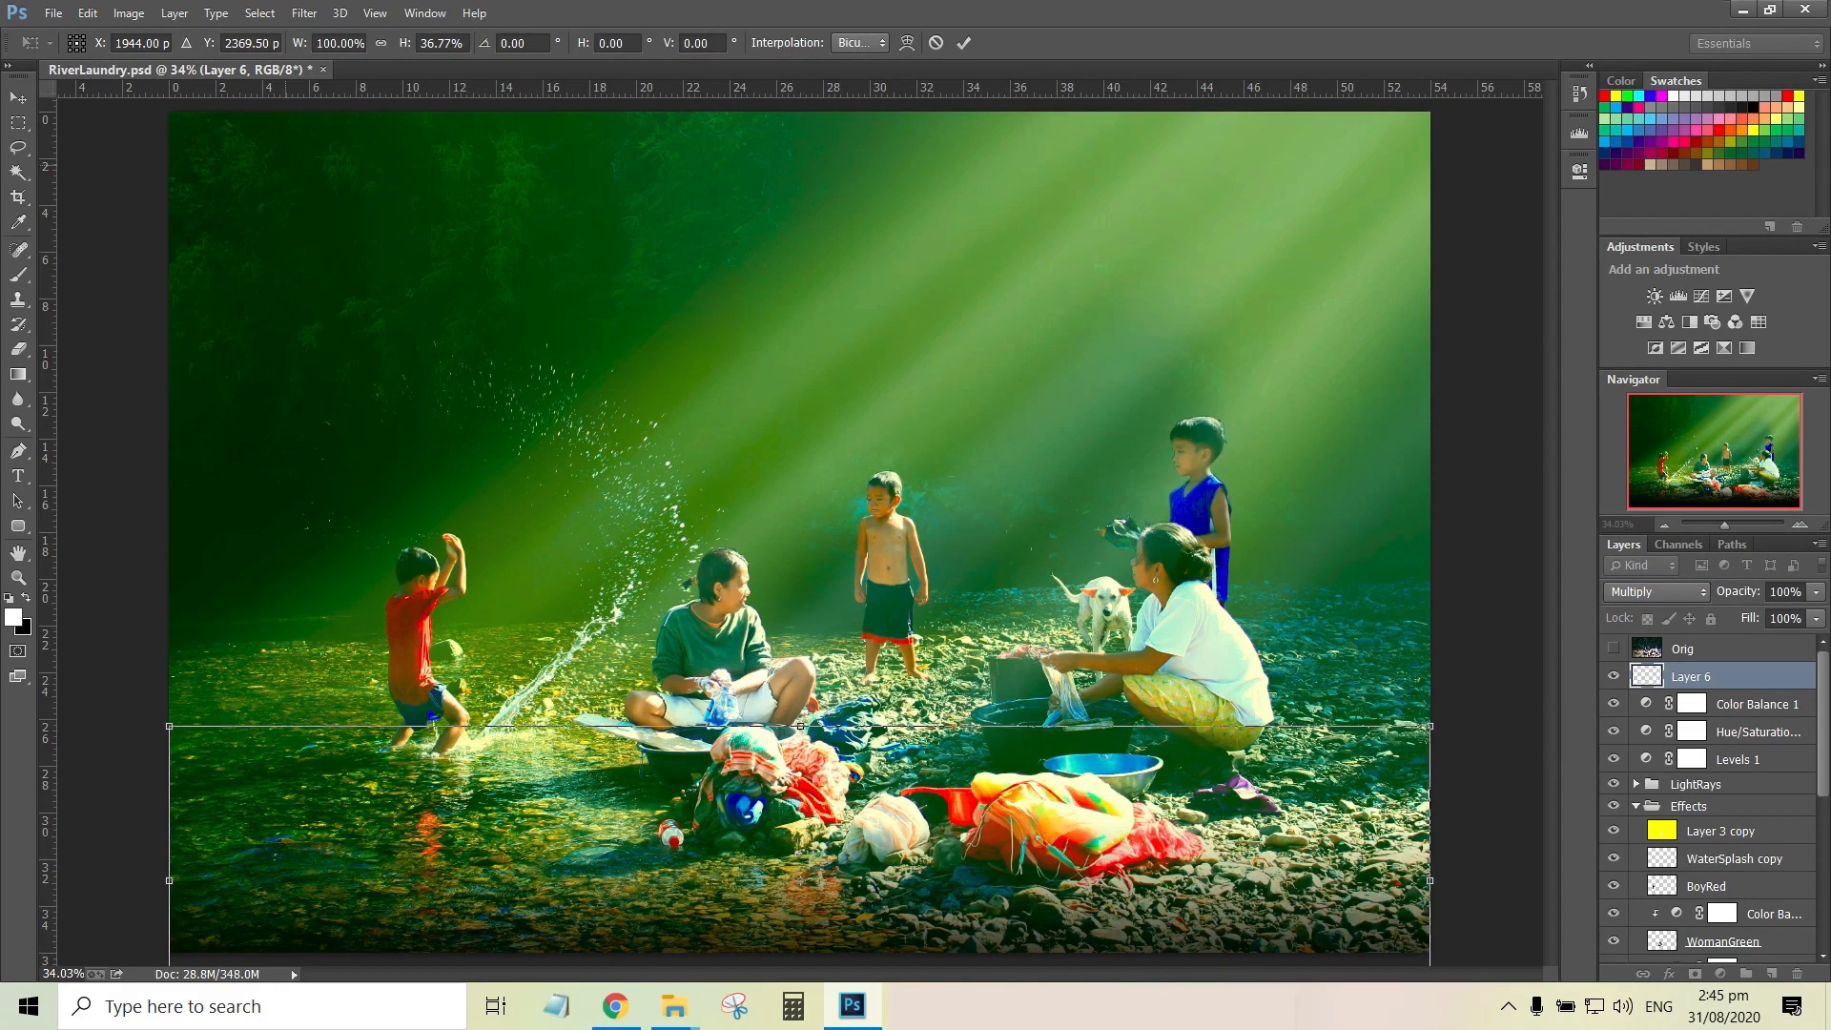
key("Return")
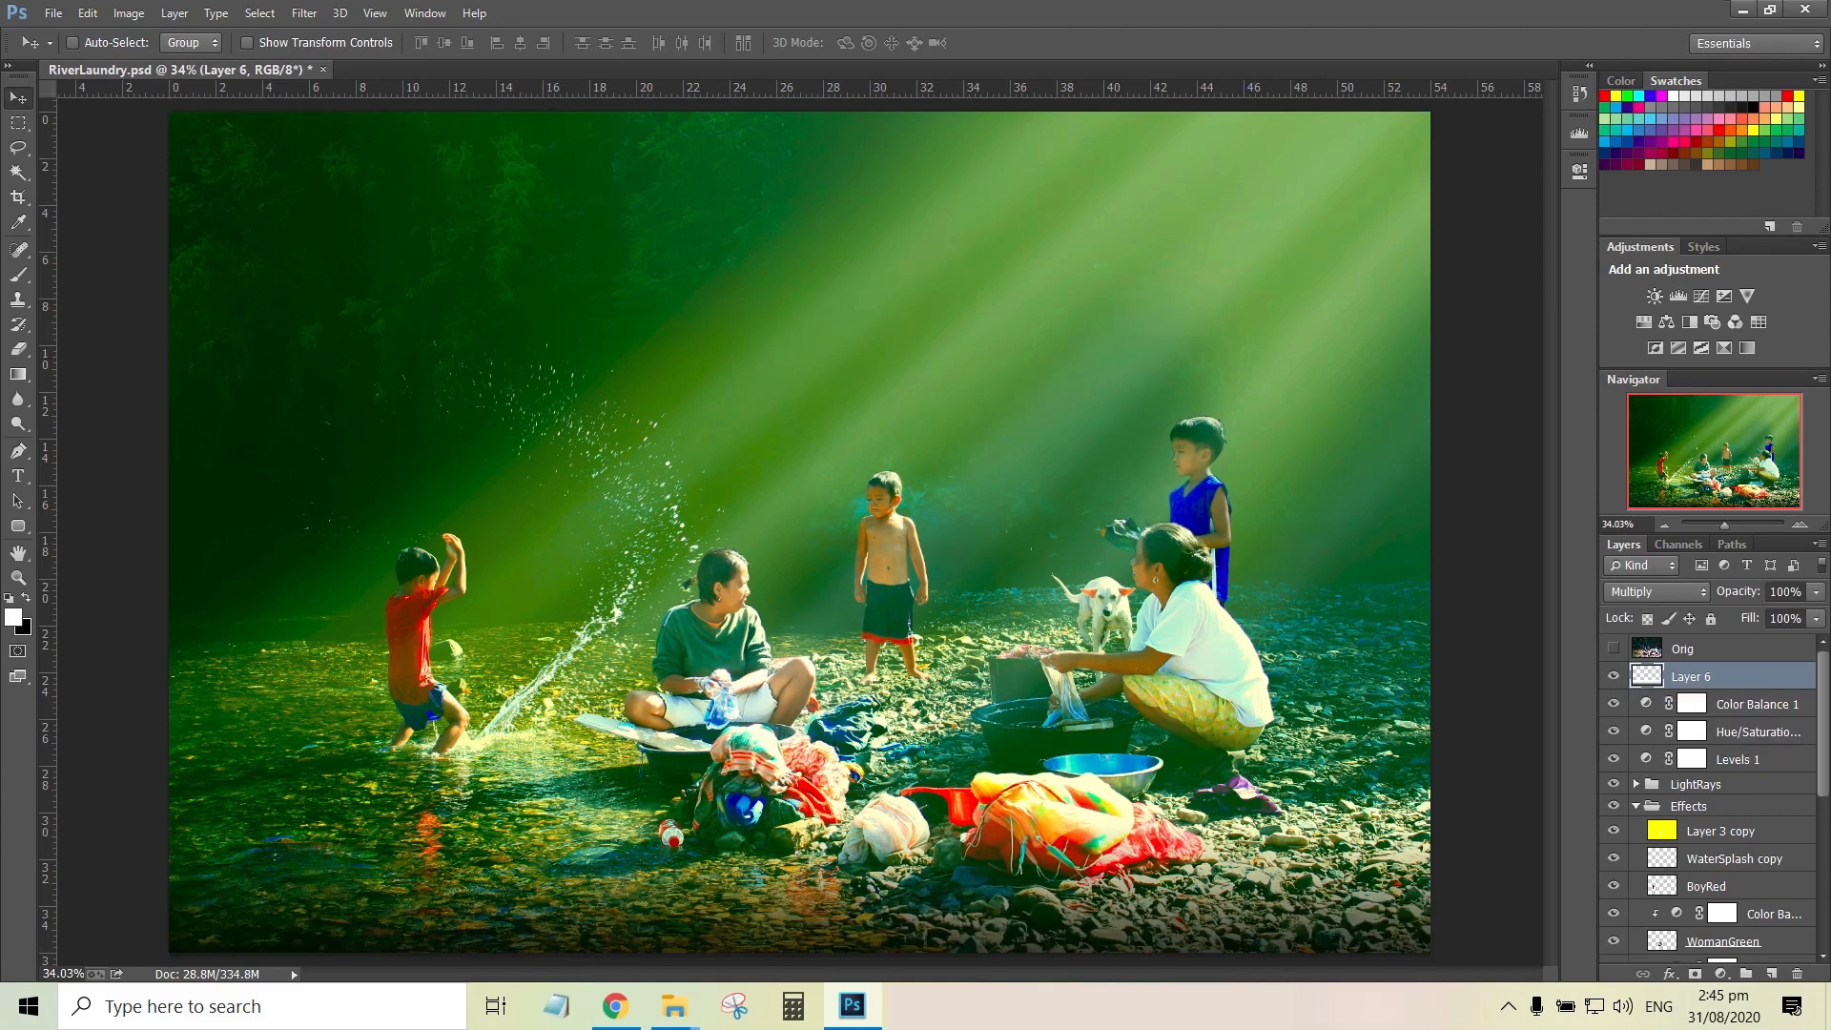
Compare the image with the gradient, Color Balance 1 and Orig layers hidden and shown
left_click(1744, 731)
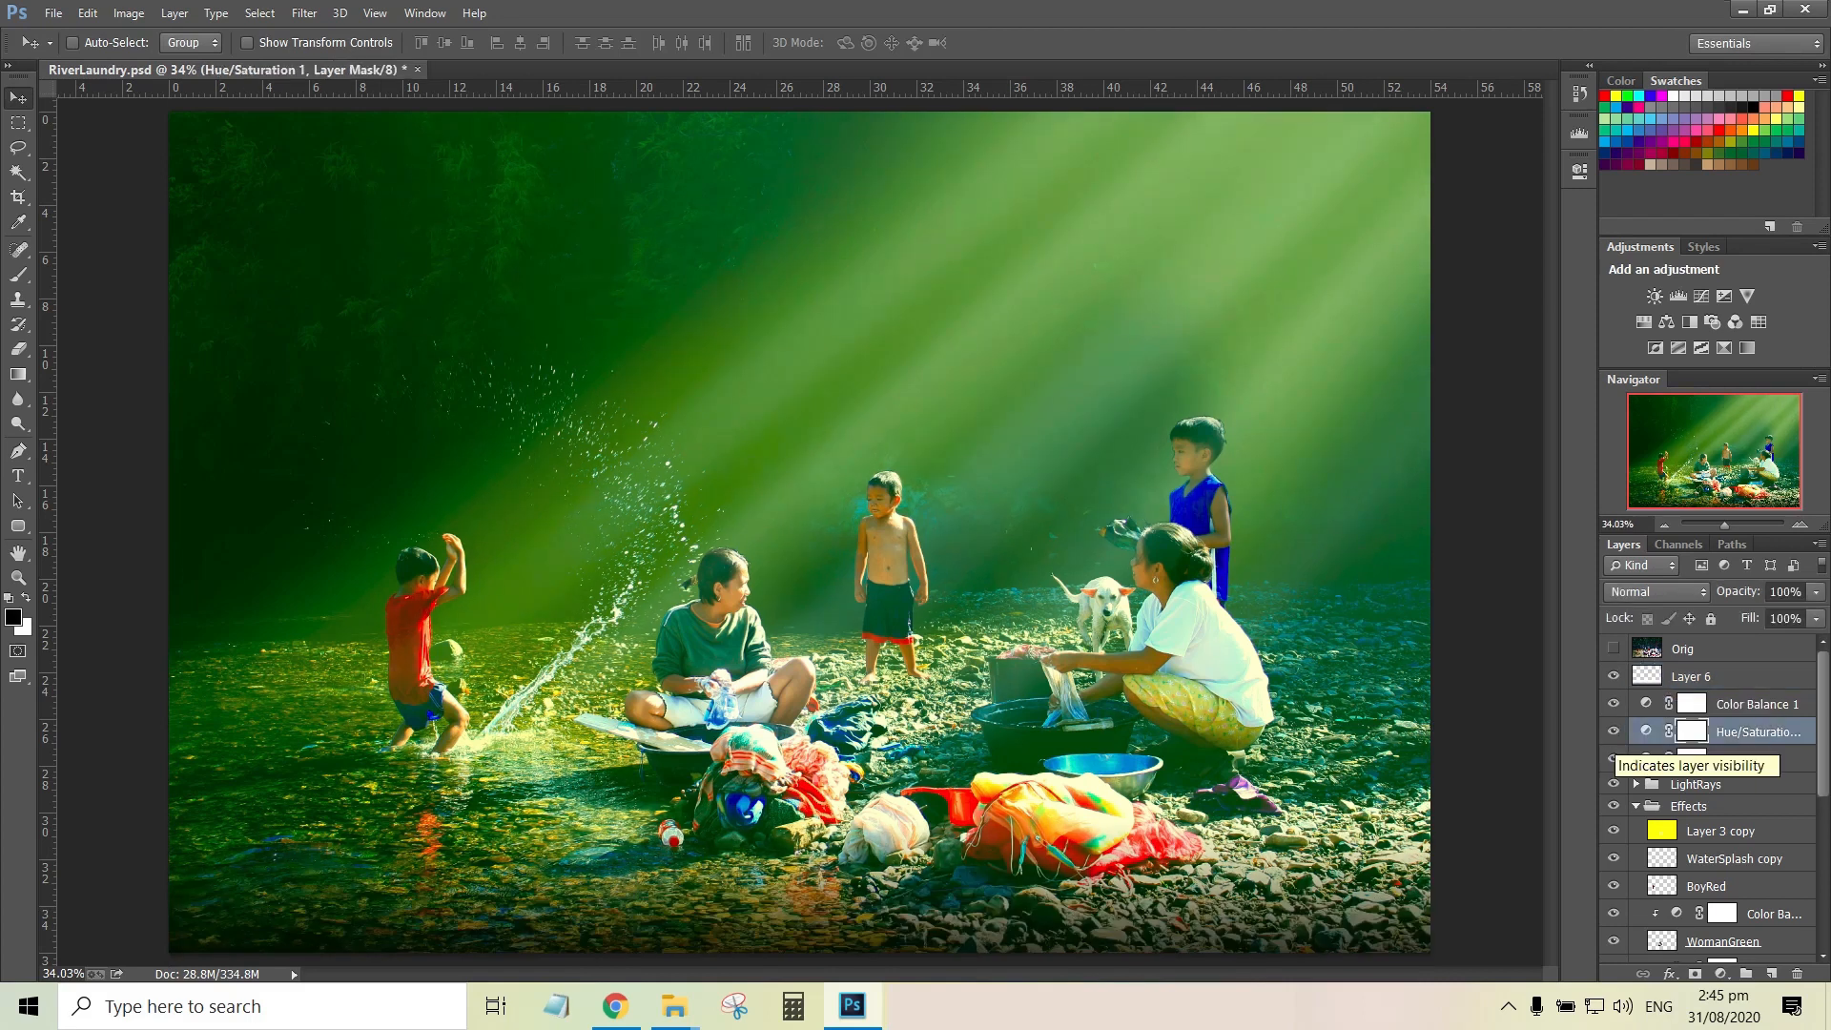
left_click(1686, 676)
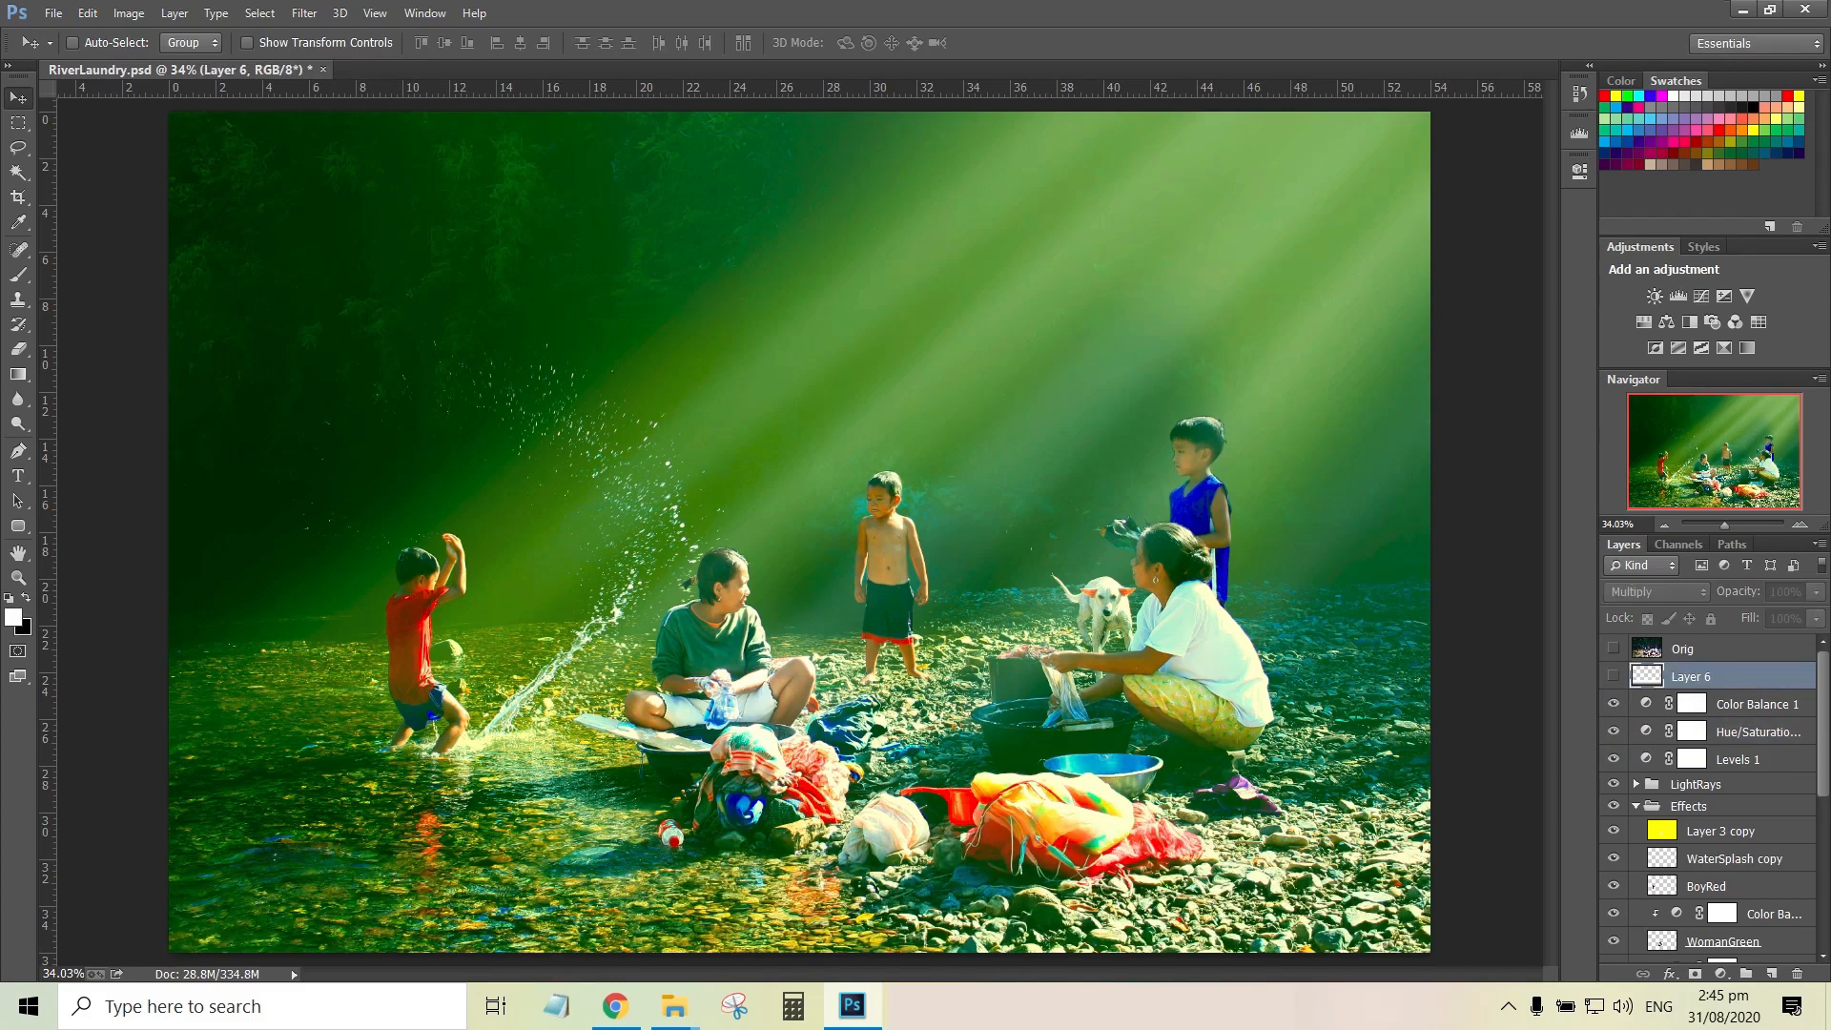
left_click(1613, 704)
left_click(1613, 704)
left_click(1613, 648)
left_click(1614, 649)
left_click(1756, 703)
left_click(1613, 703)
left_click(1613, 703)
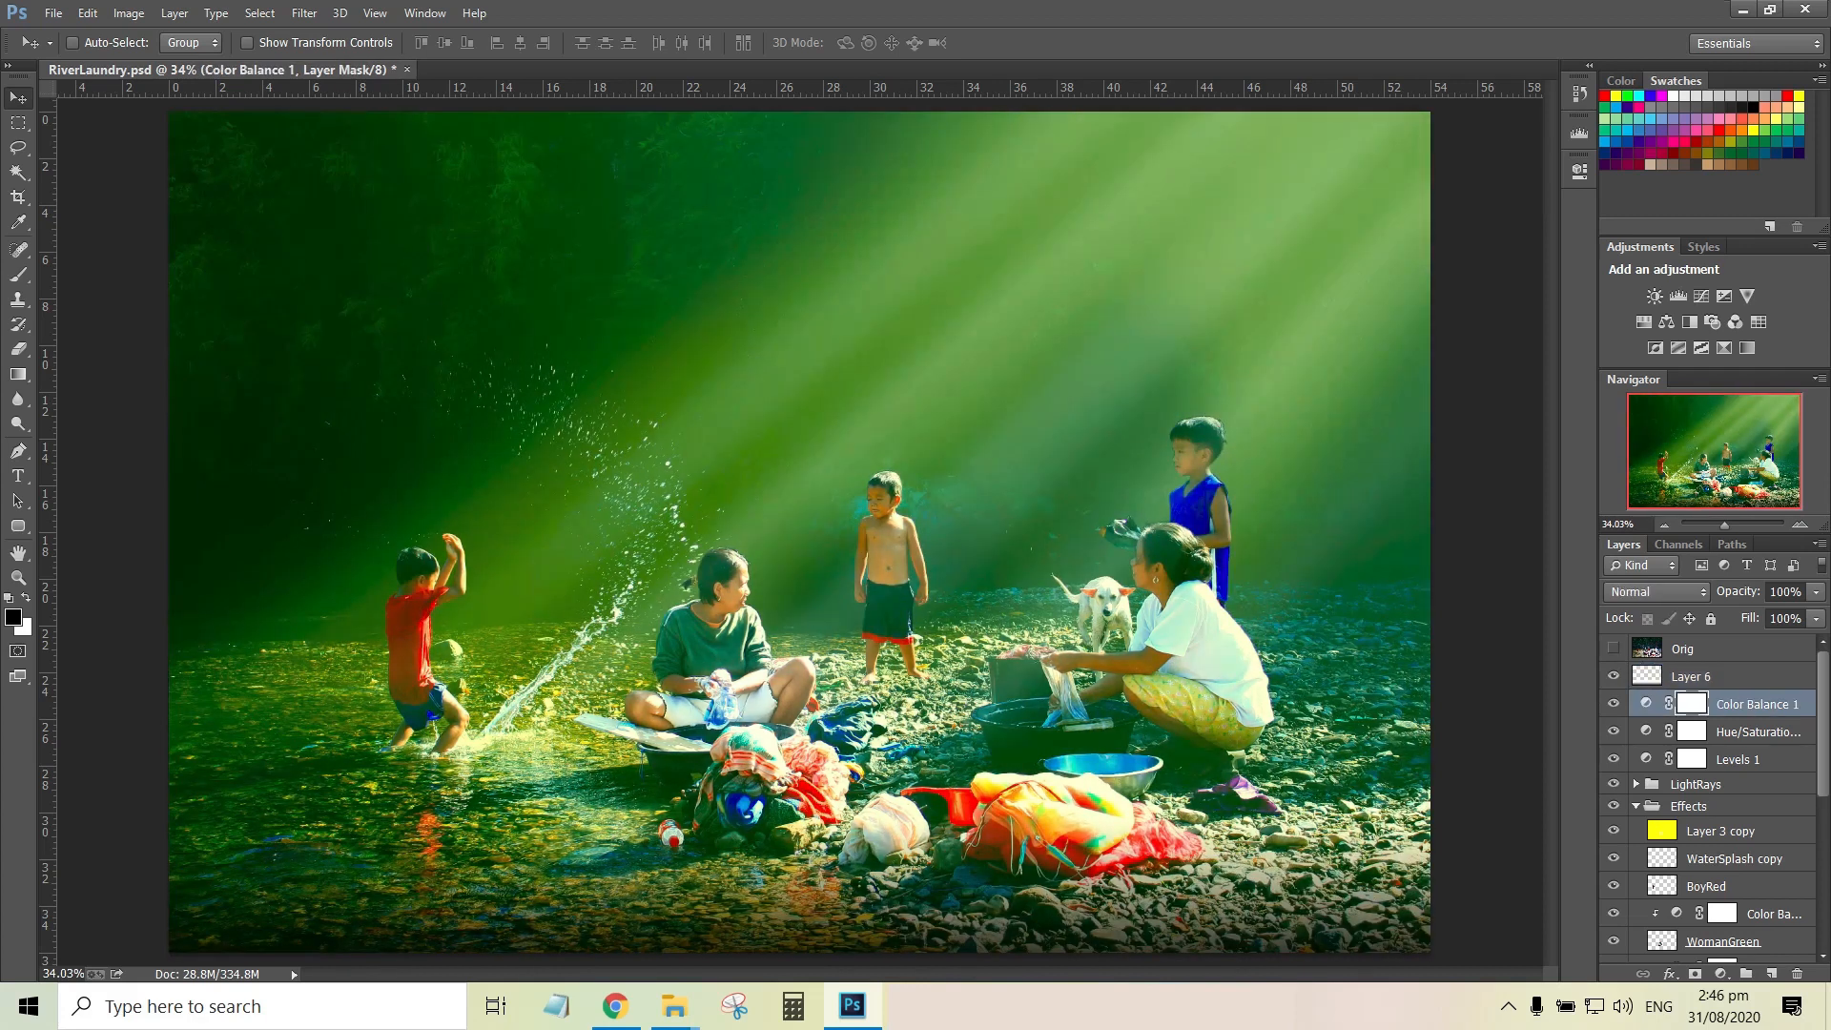
Duplicate the Levels 1 adjustment layer and place the copy directly above Color Balance 1
left_click(1739, 759)
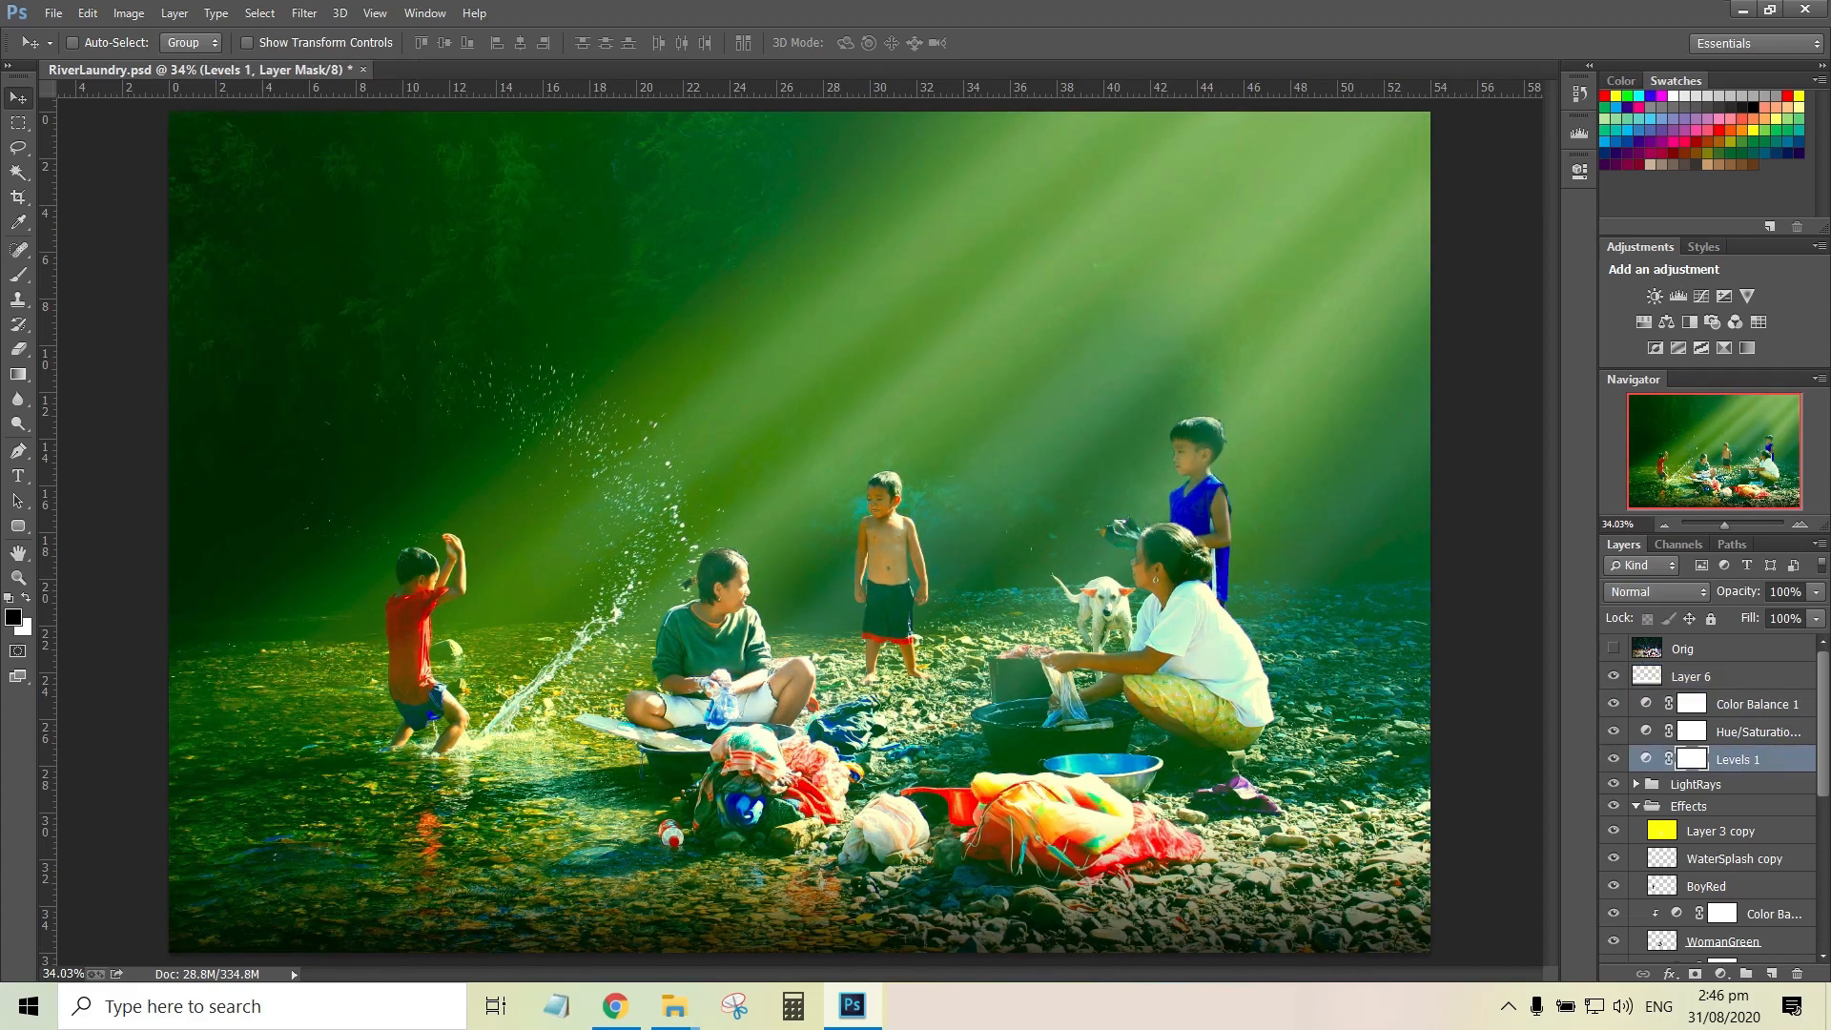
key("ctrl+j")
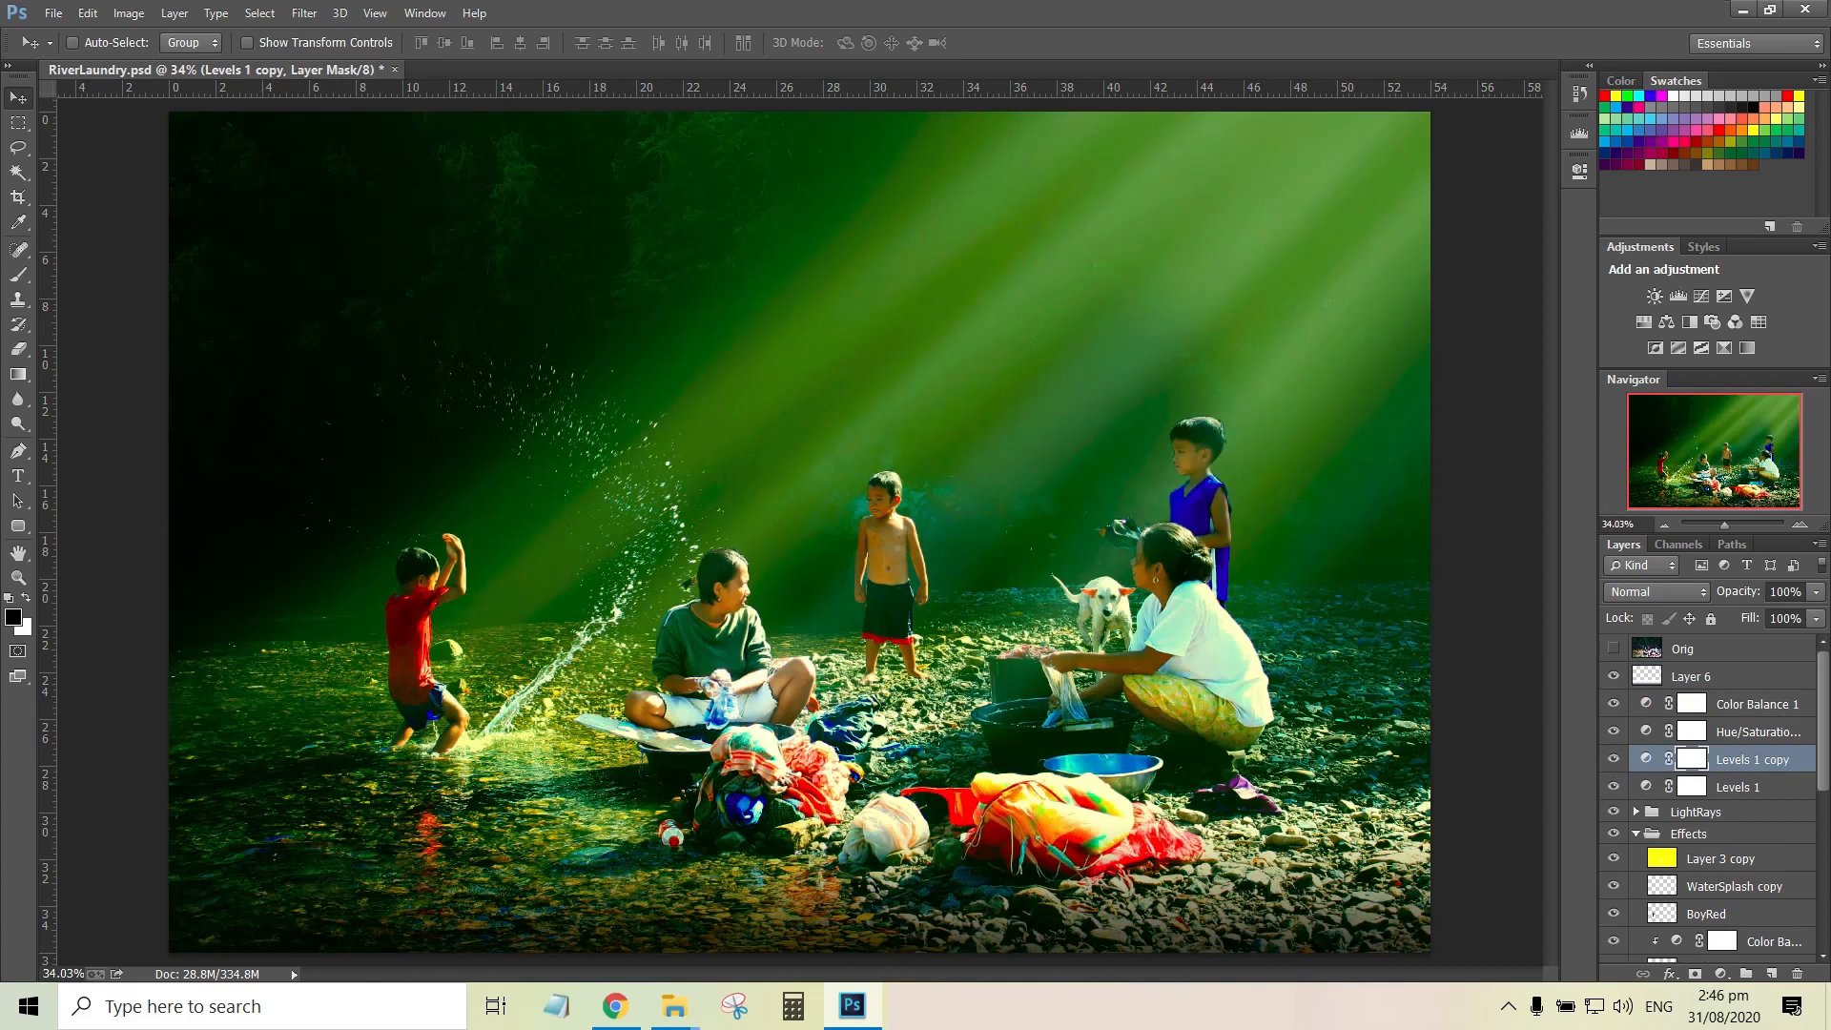
key("ctrl+bracketright")
key("ctrl+bracketright")
key("ctrl+bracketright")
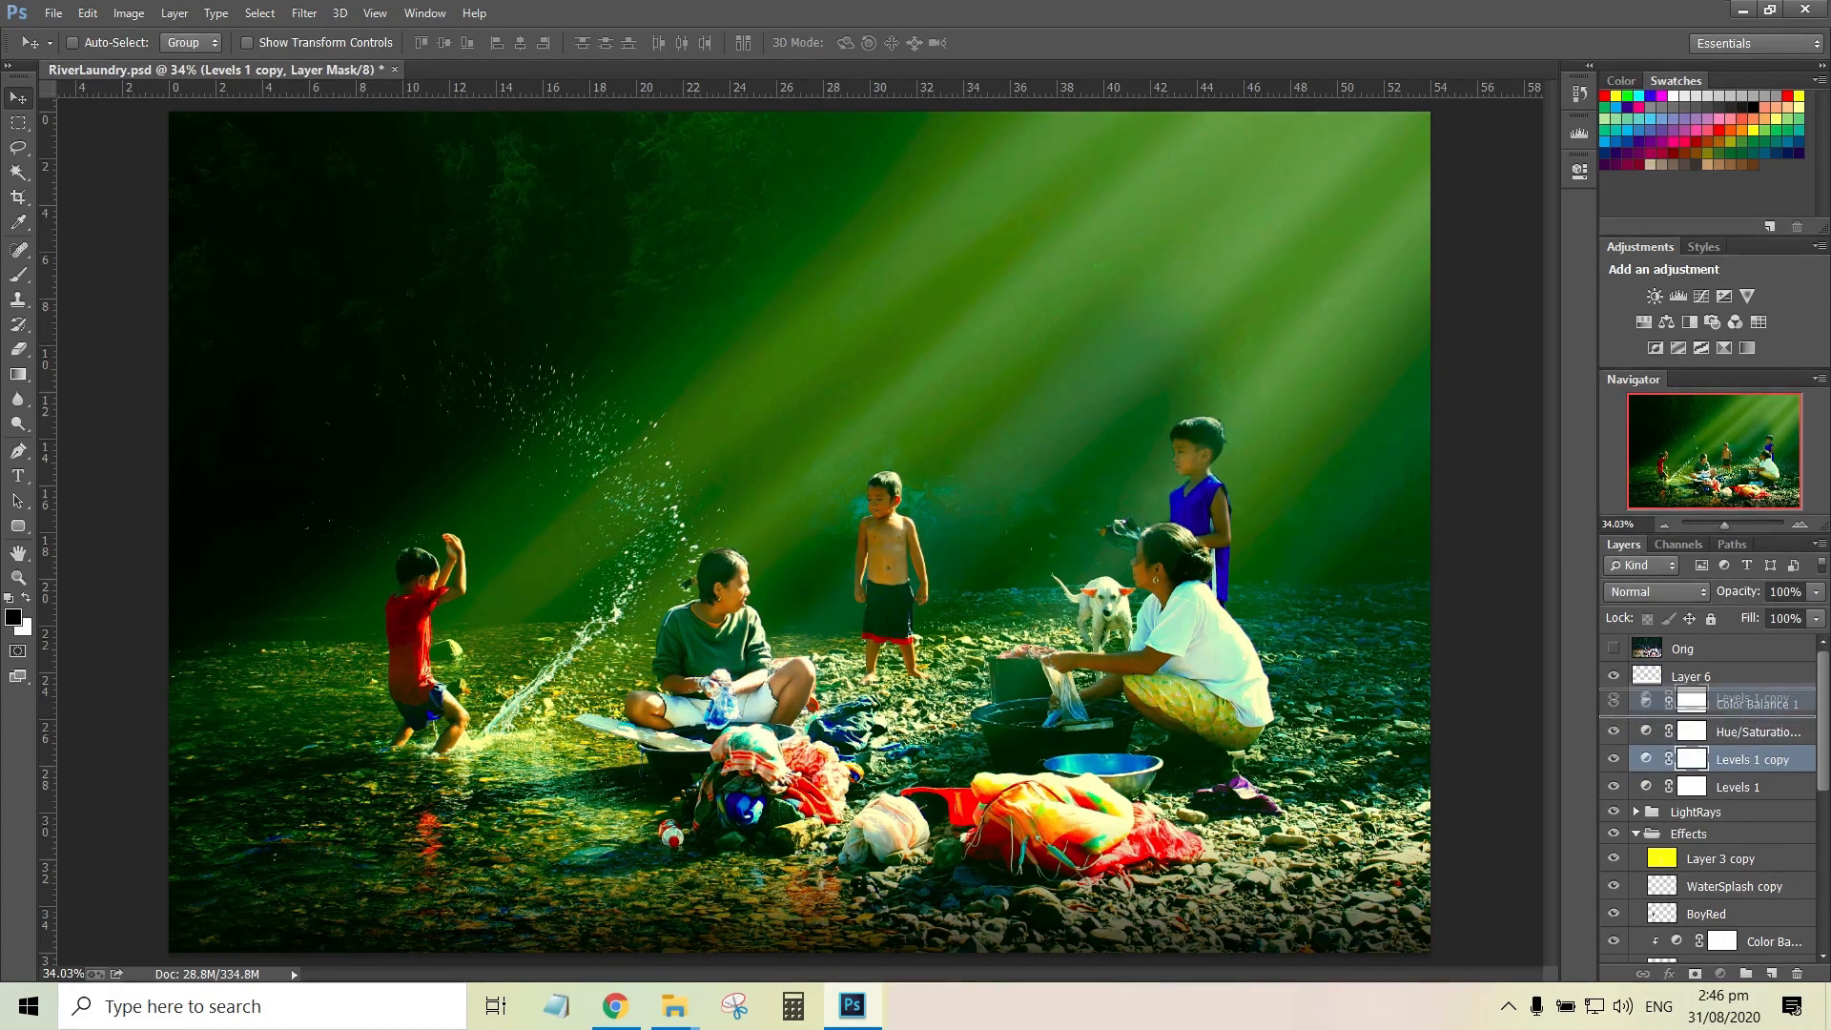
key("ctrl+bracketleft")
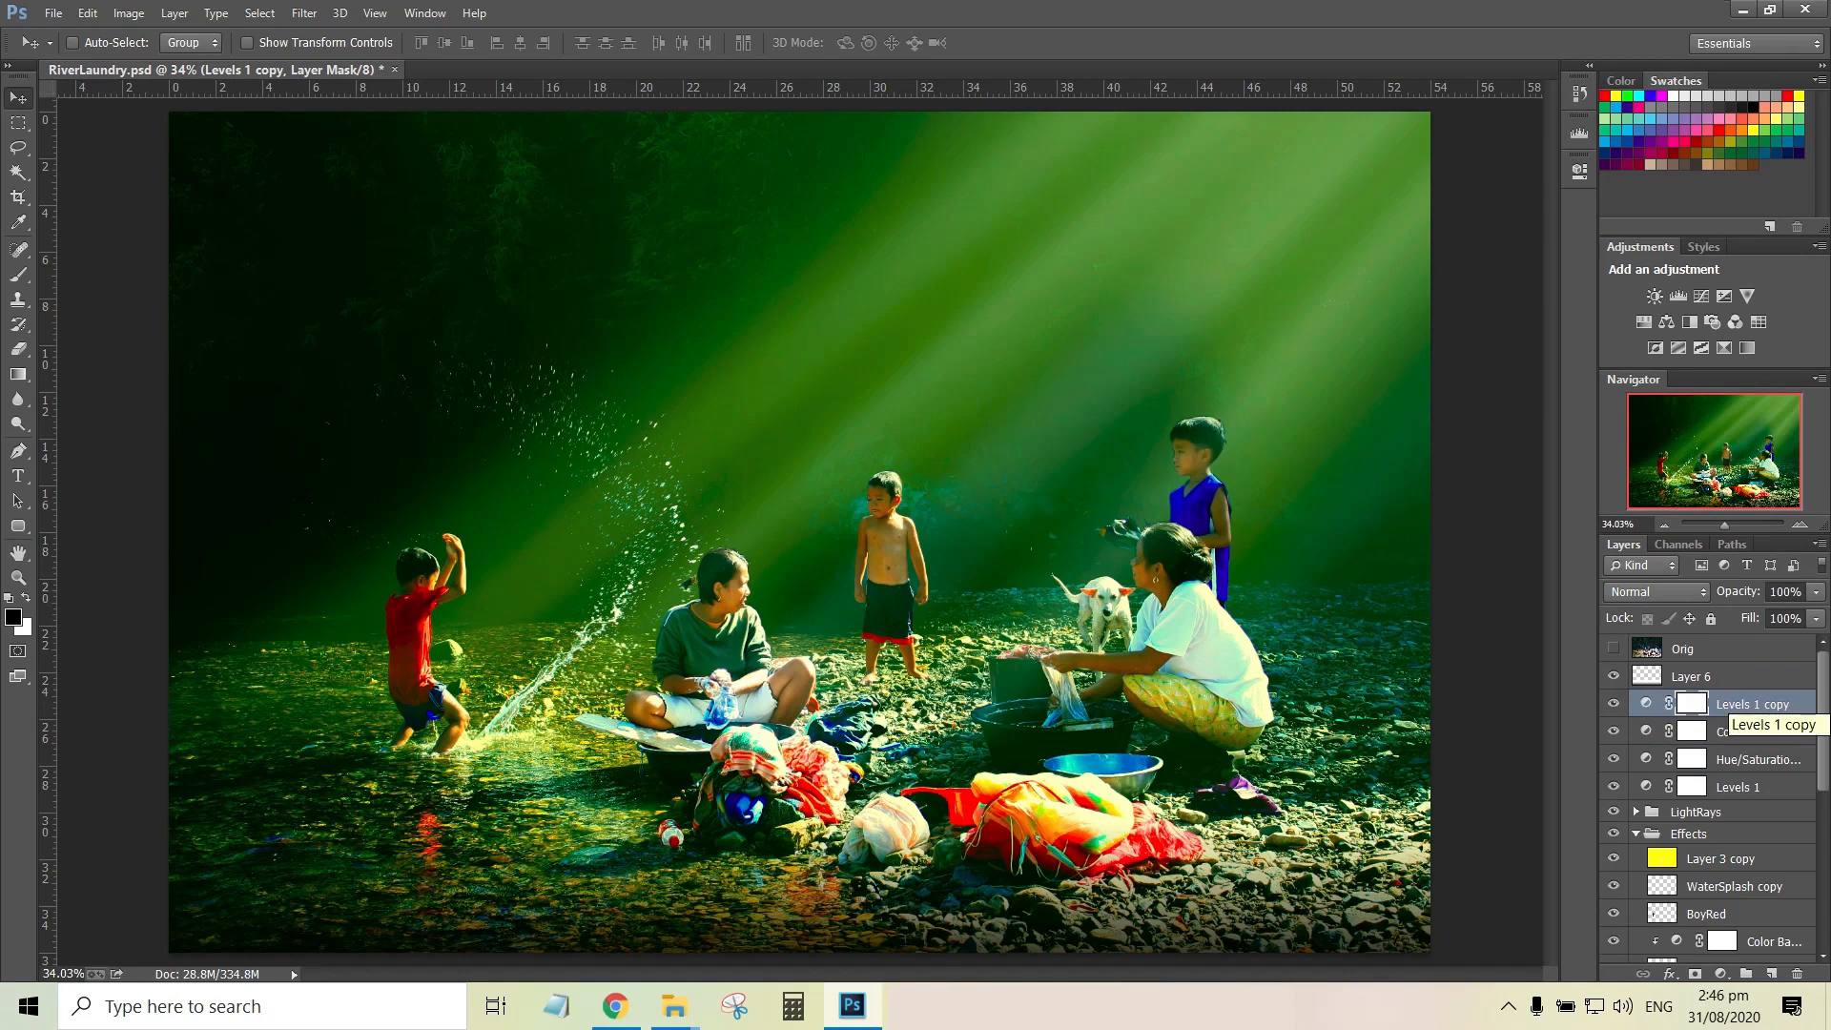
Set the opacity of the Levels 1 copy adjustment layer to 50%
left_click(1785, 592)
type("20")
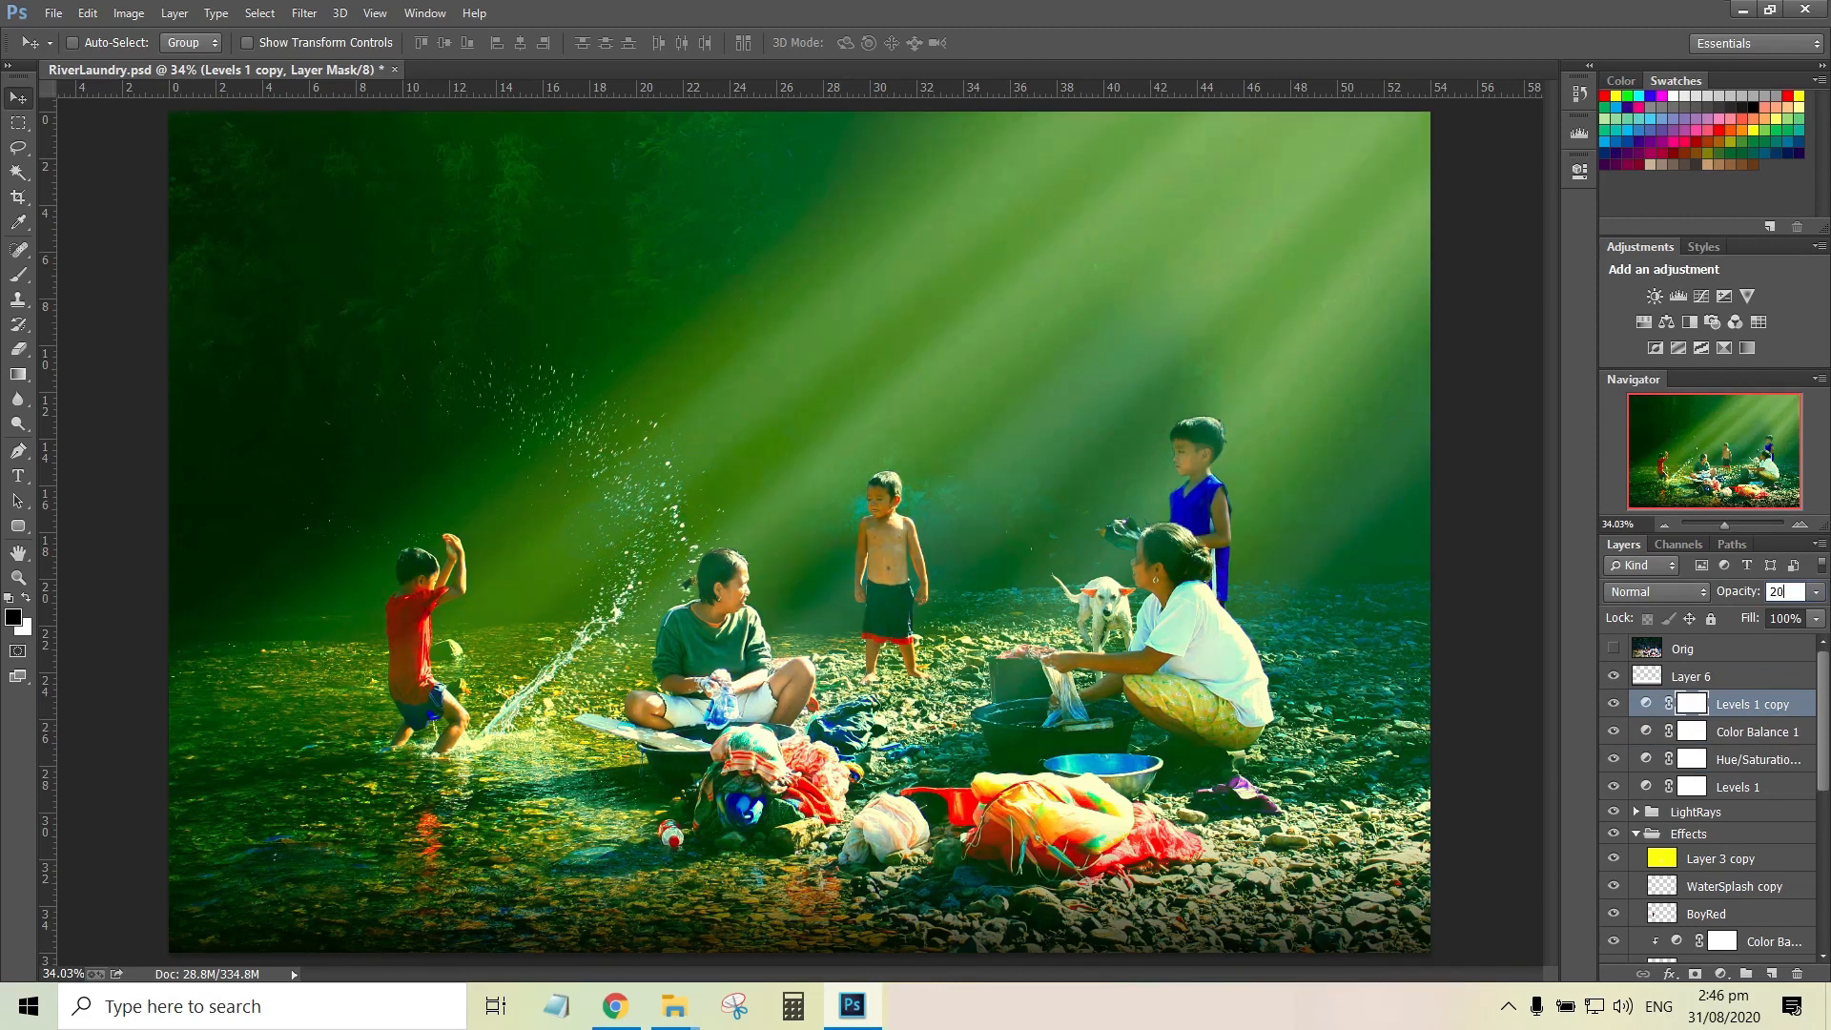
key("BackSpace")
key("BackSpace")
type("50")
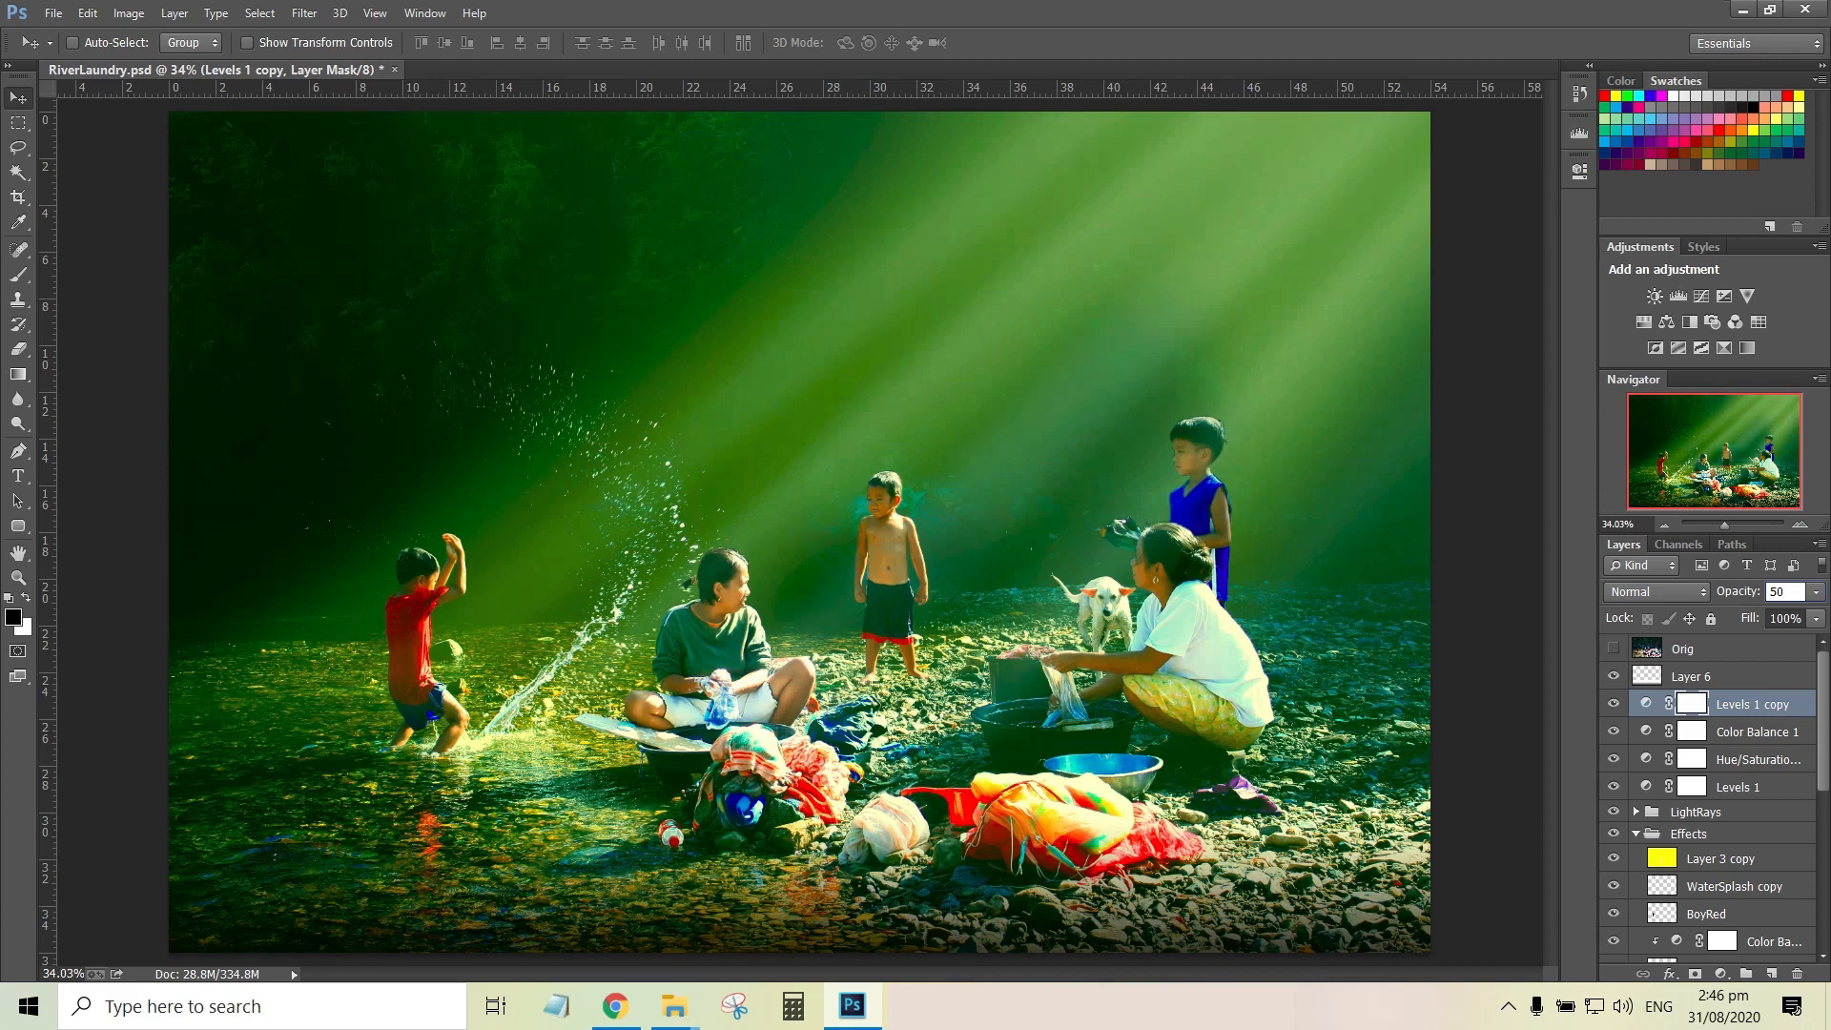
key("Return")
Compare the image with Levels 1 copy hidden and shown, and save the document with Layer 6 selected
left_click(1613, 704)
left_click(1613, 703)
left_click(1716, 676)
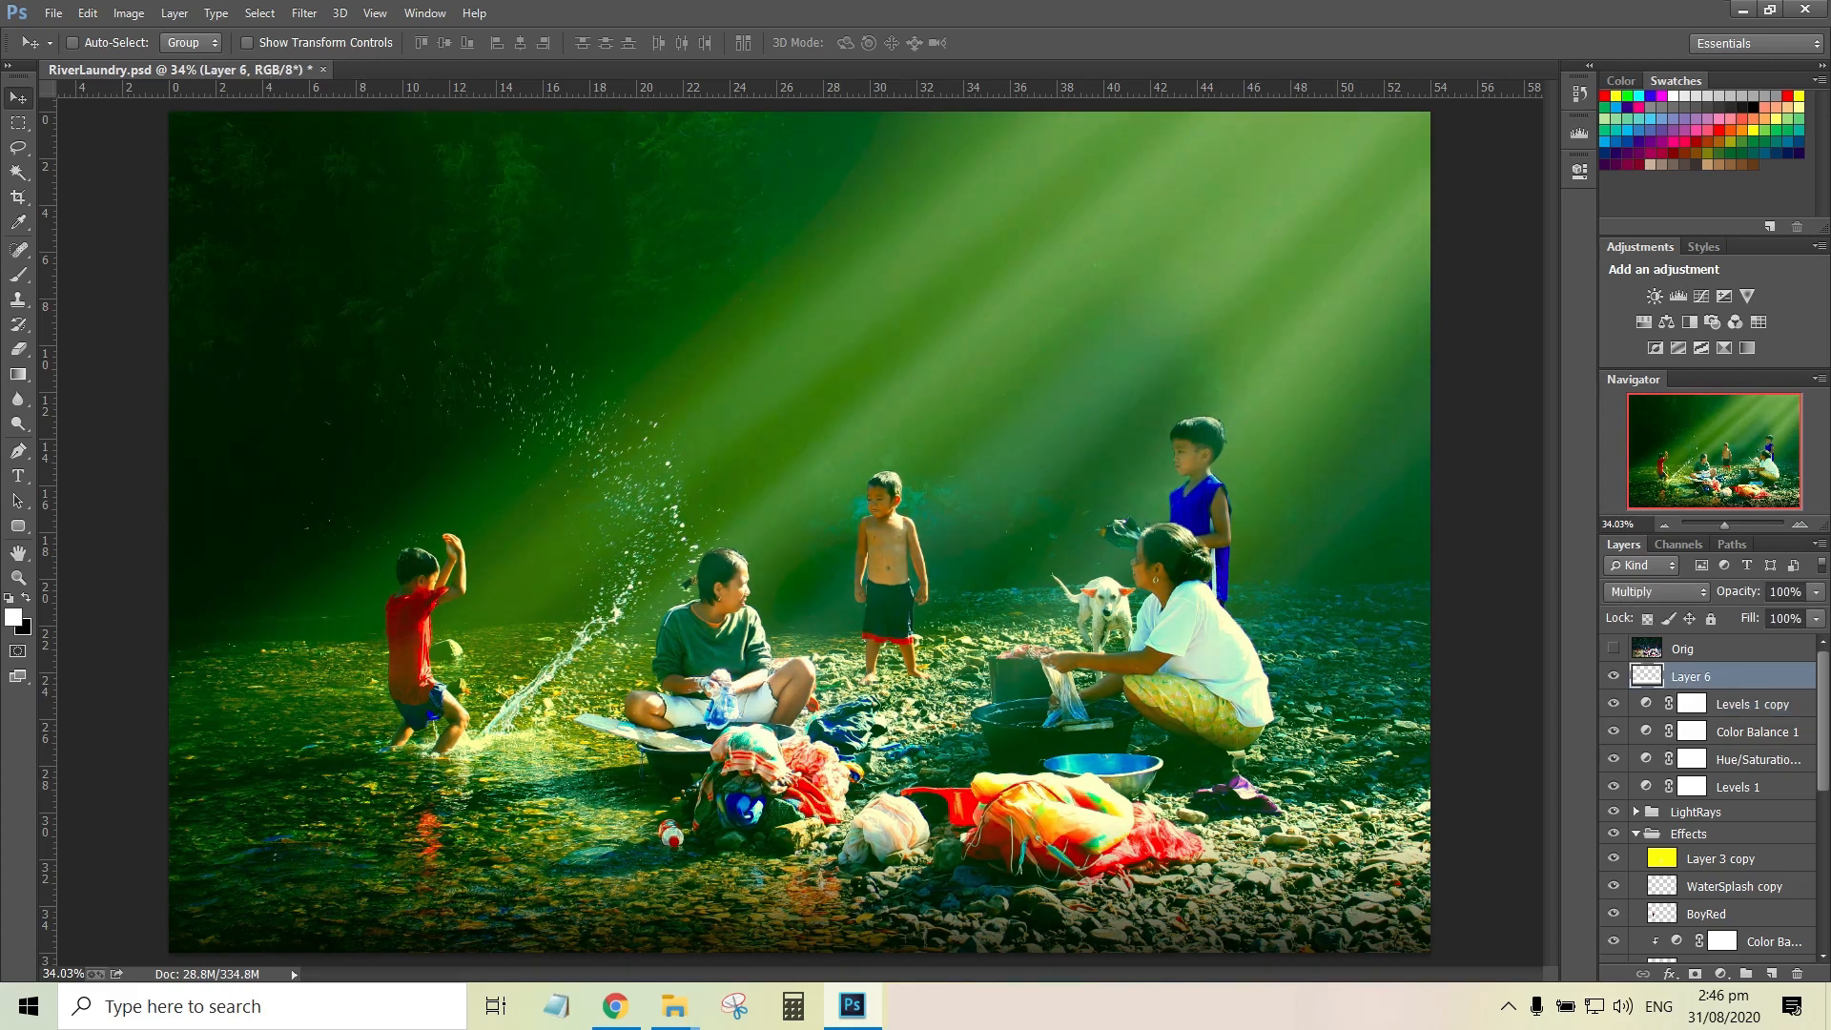
key("ctrl+s")
Compare the image with the yellow Layer 3 copy tint in the Effects group hidden and shown
left_click(1720, 859)
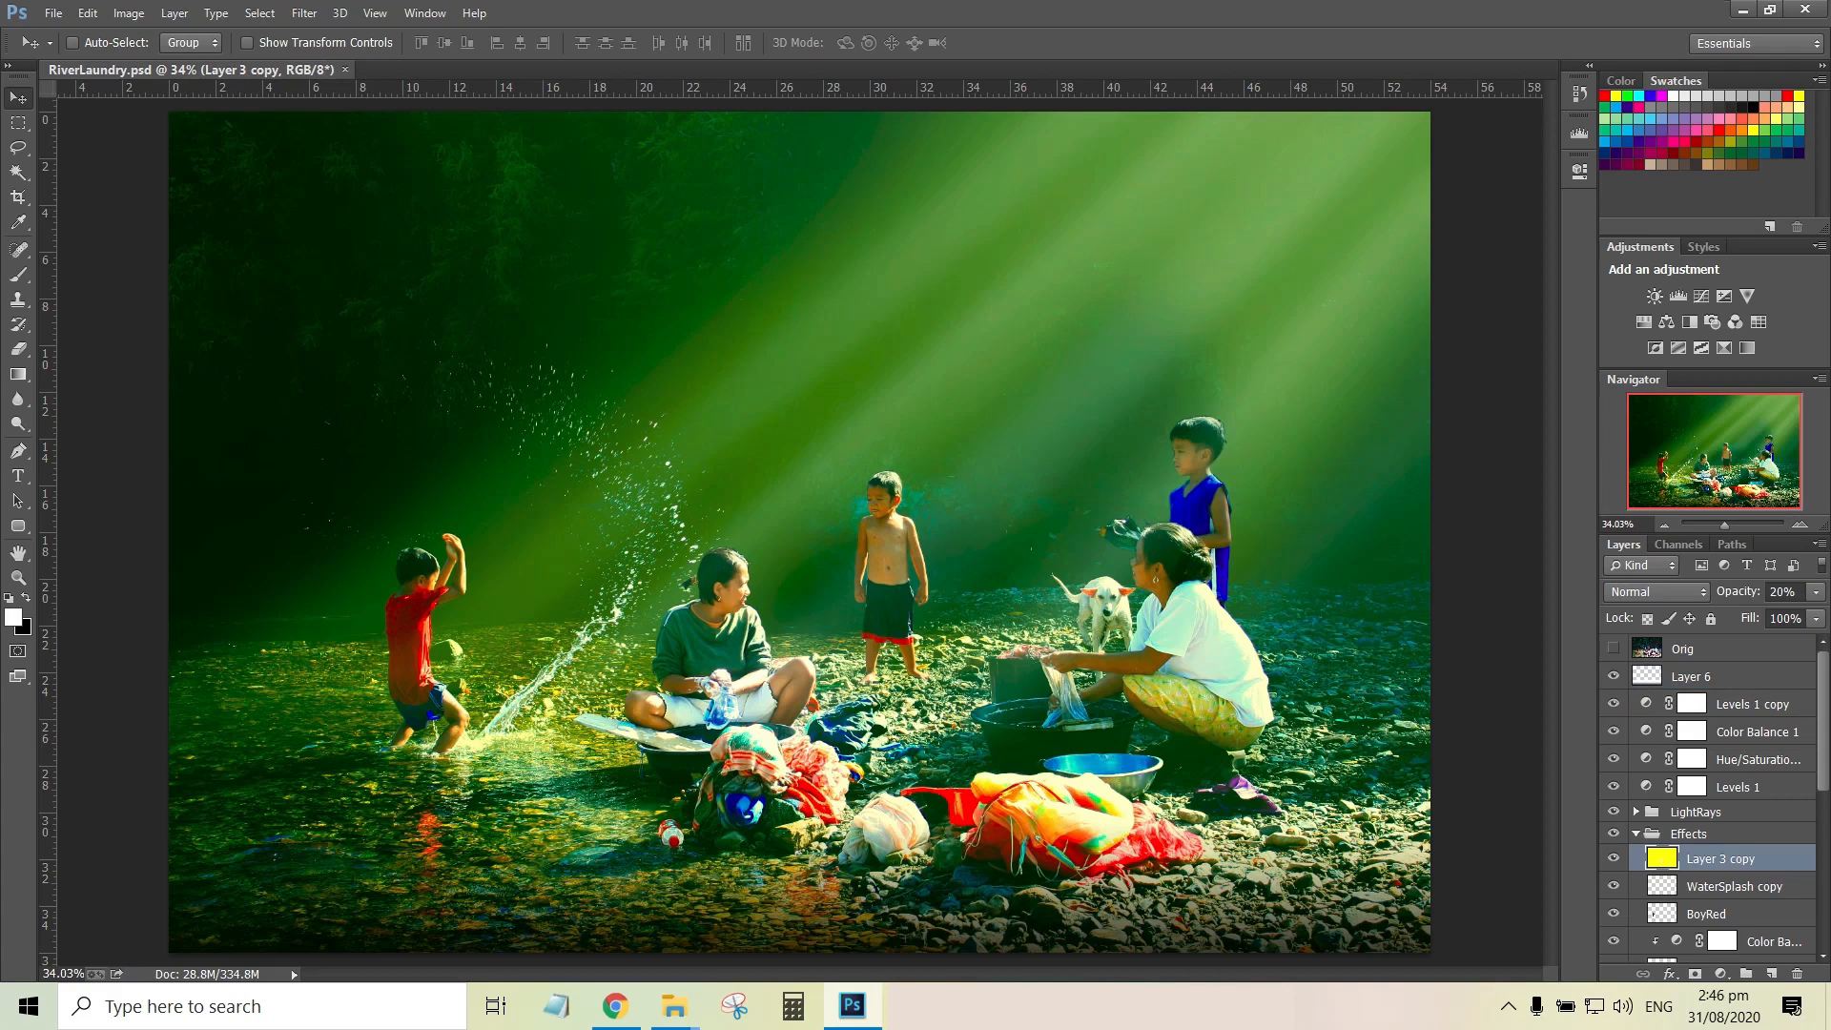
left_click(1613, 858)
left_click(1614, 858)
Stamp all visible layers into a new merged layer between Layer 6 and the hidden Orig layer
left_click(1691, 676)
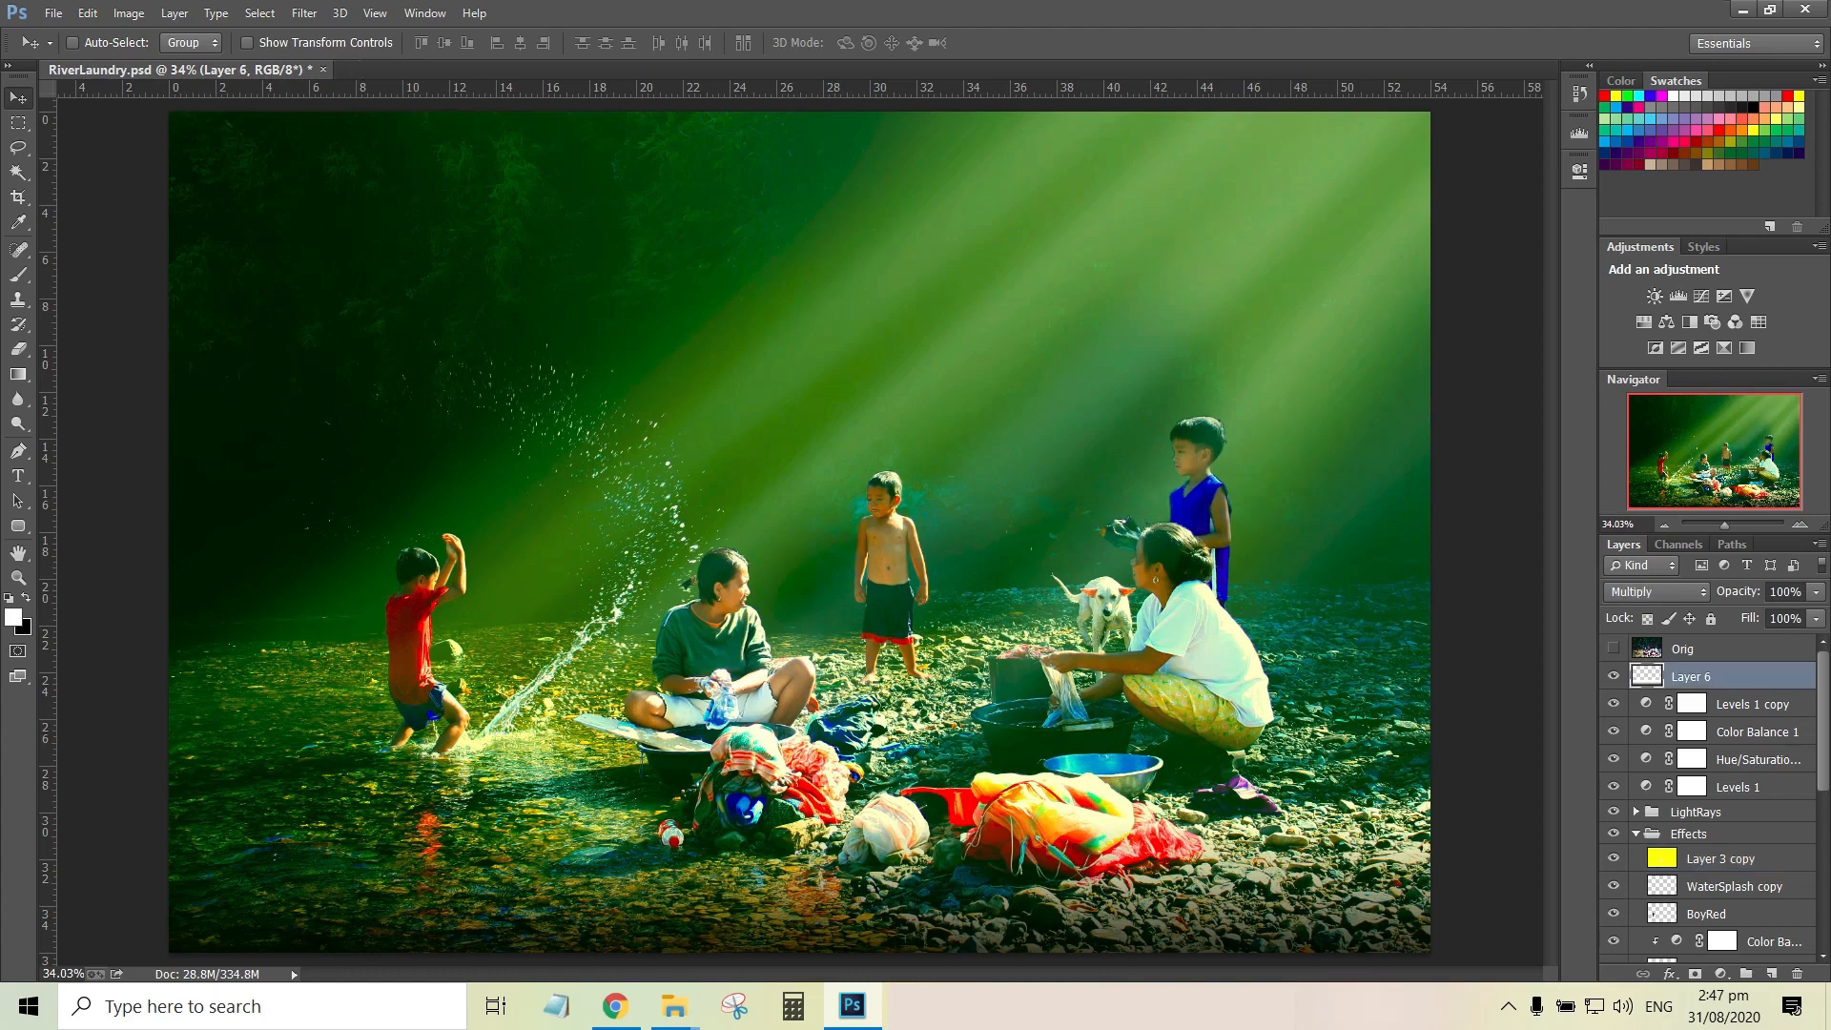
left_click(1684, 649)
left_click(1692, 676)
key("ctrl+shift+alt+e")
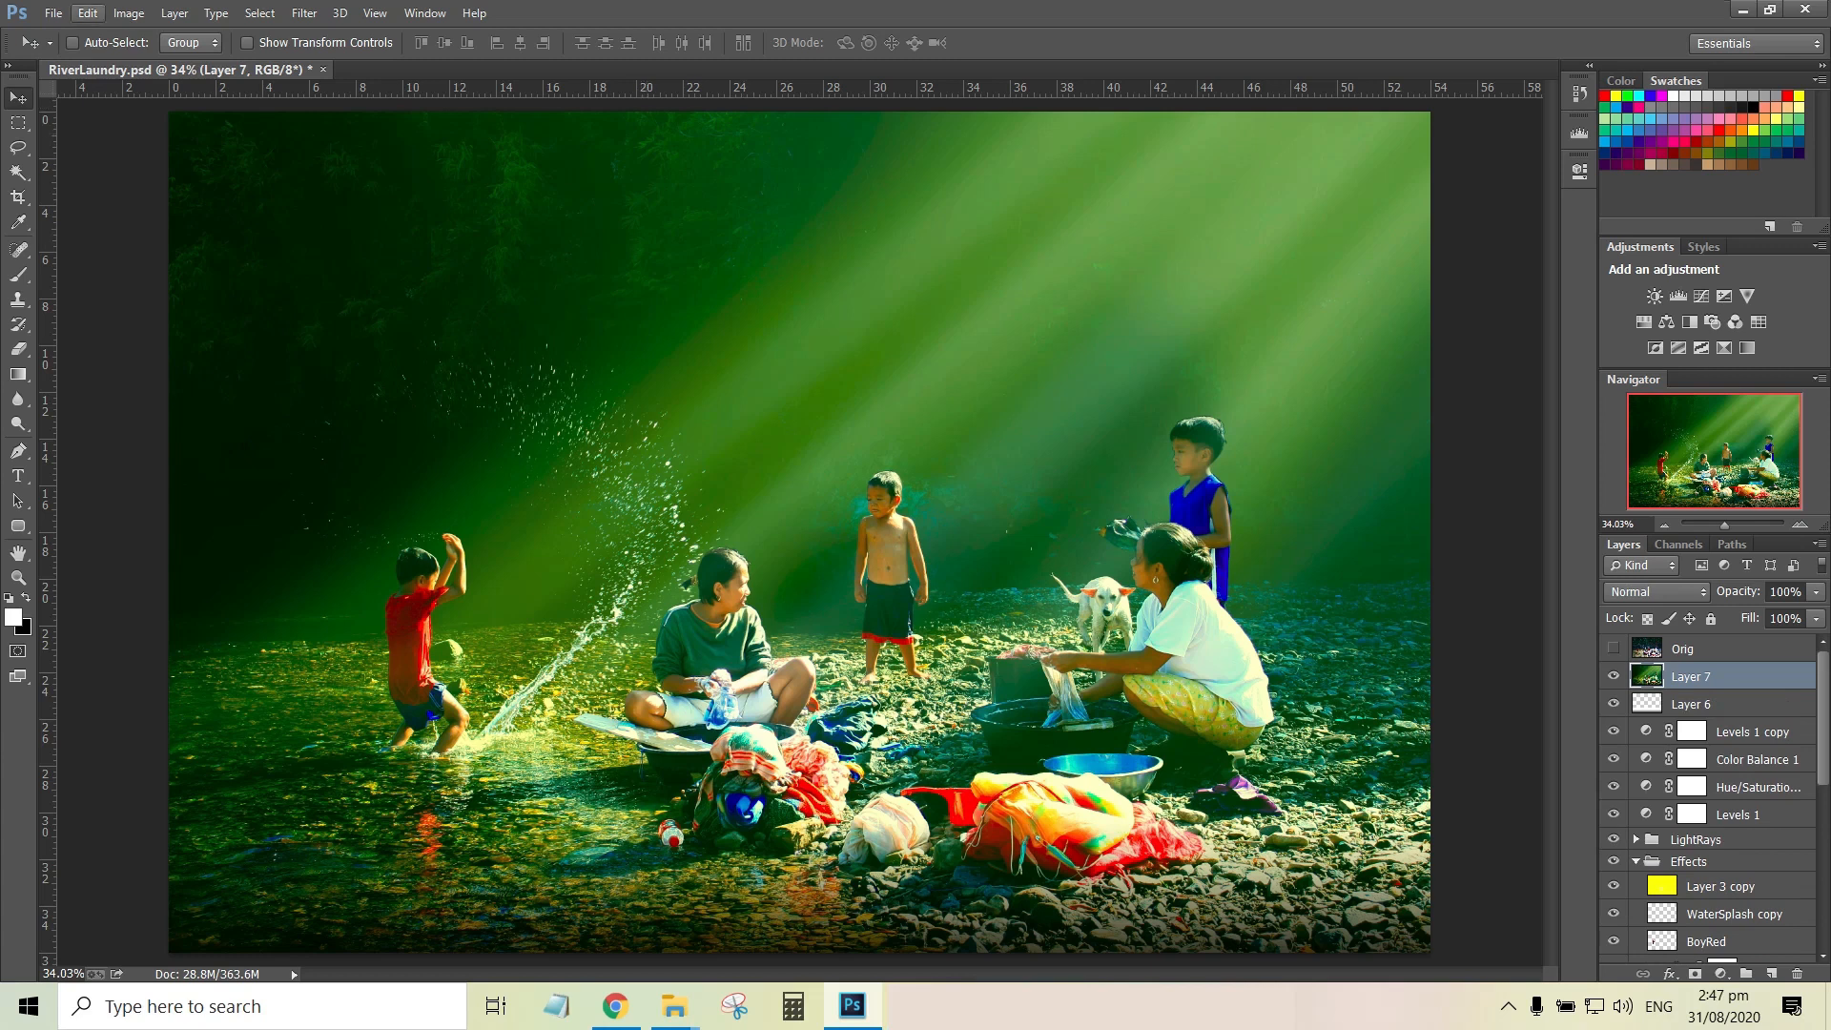
Convert the document to Lab Color, accepting the loss of adjustment layers, and save the file
left_click(129, 13)
mouse_move(148, 37)
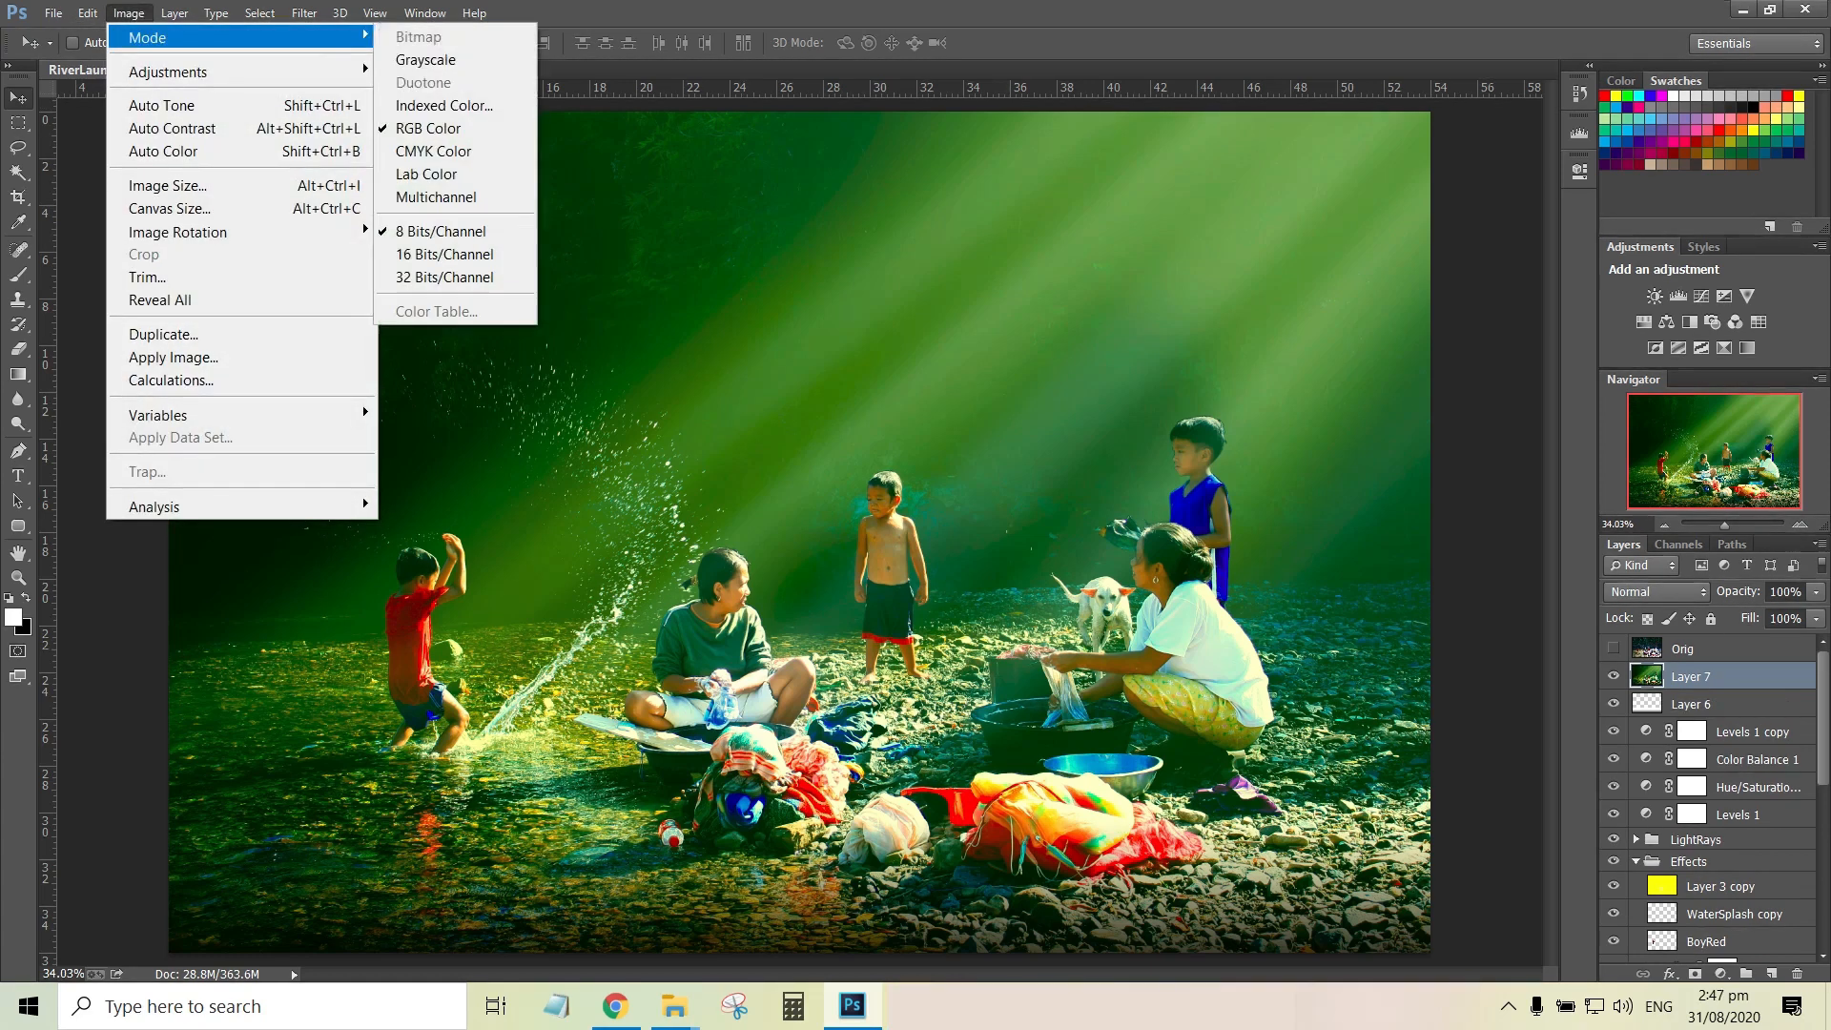
left_click(429, 172)
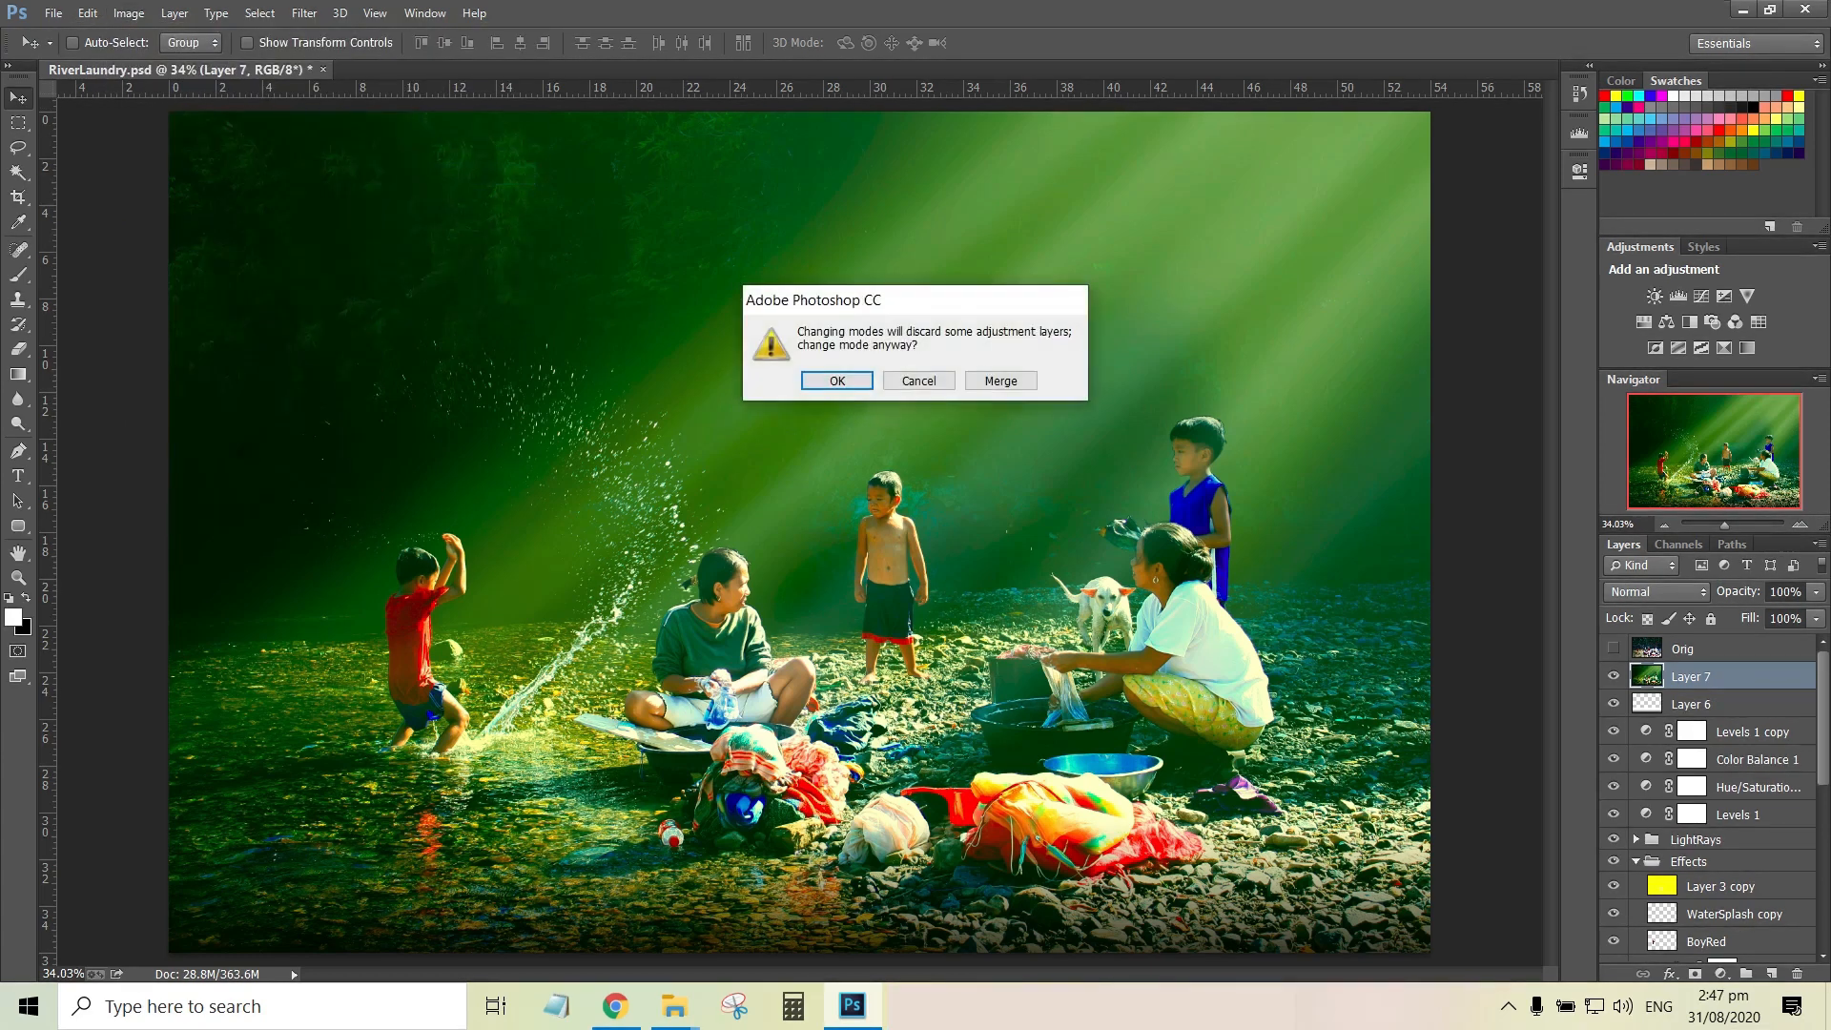
left_click(837, 379)
key("ctrl+s")
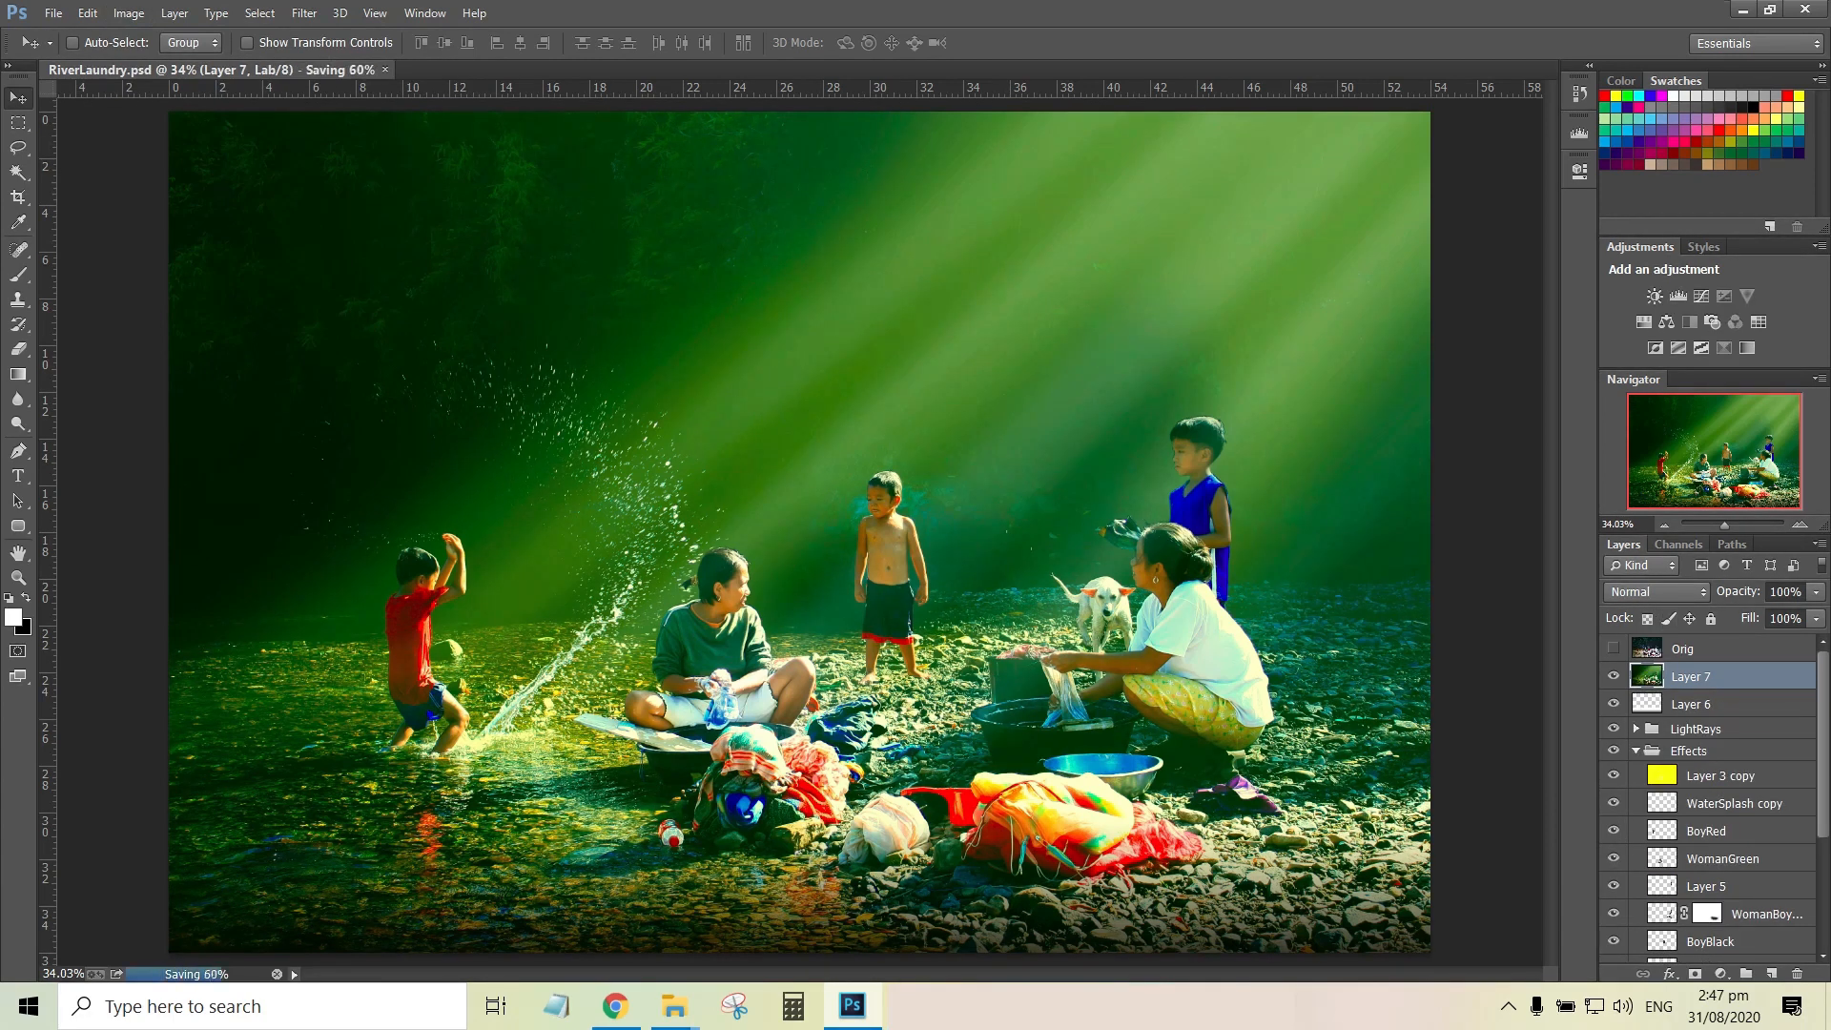
Sharpen only the Lightness channel of Layer 7 with Unsharp Mask at amount 40%, radius 5.0 pixels and threshold 1, and return to the full-colour layer view
left_click(1678, 545)
left_click(1683, 591)
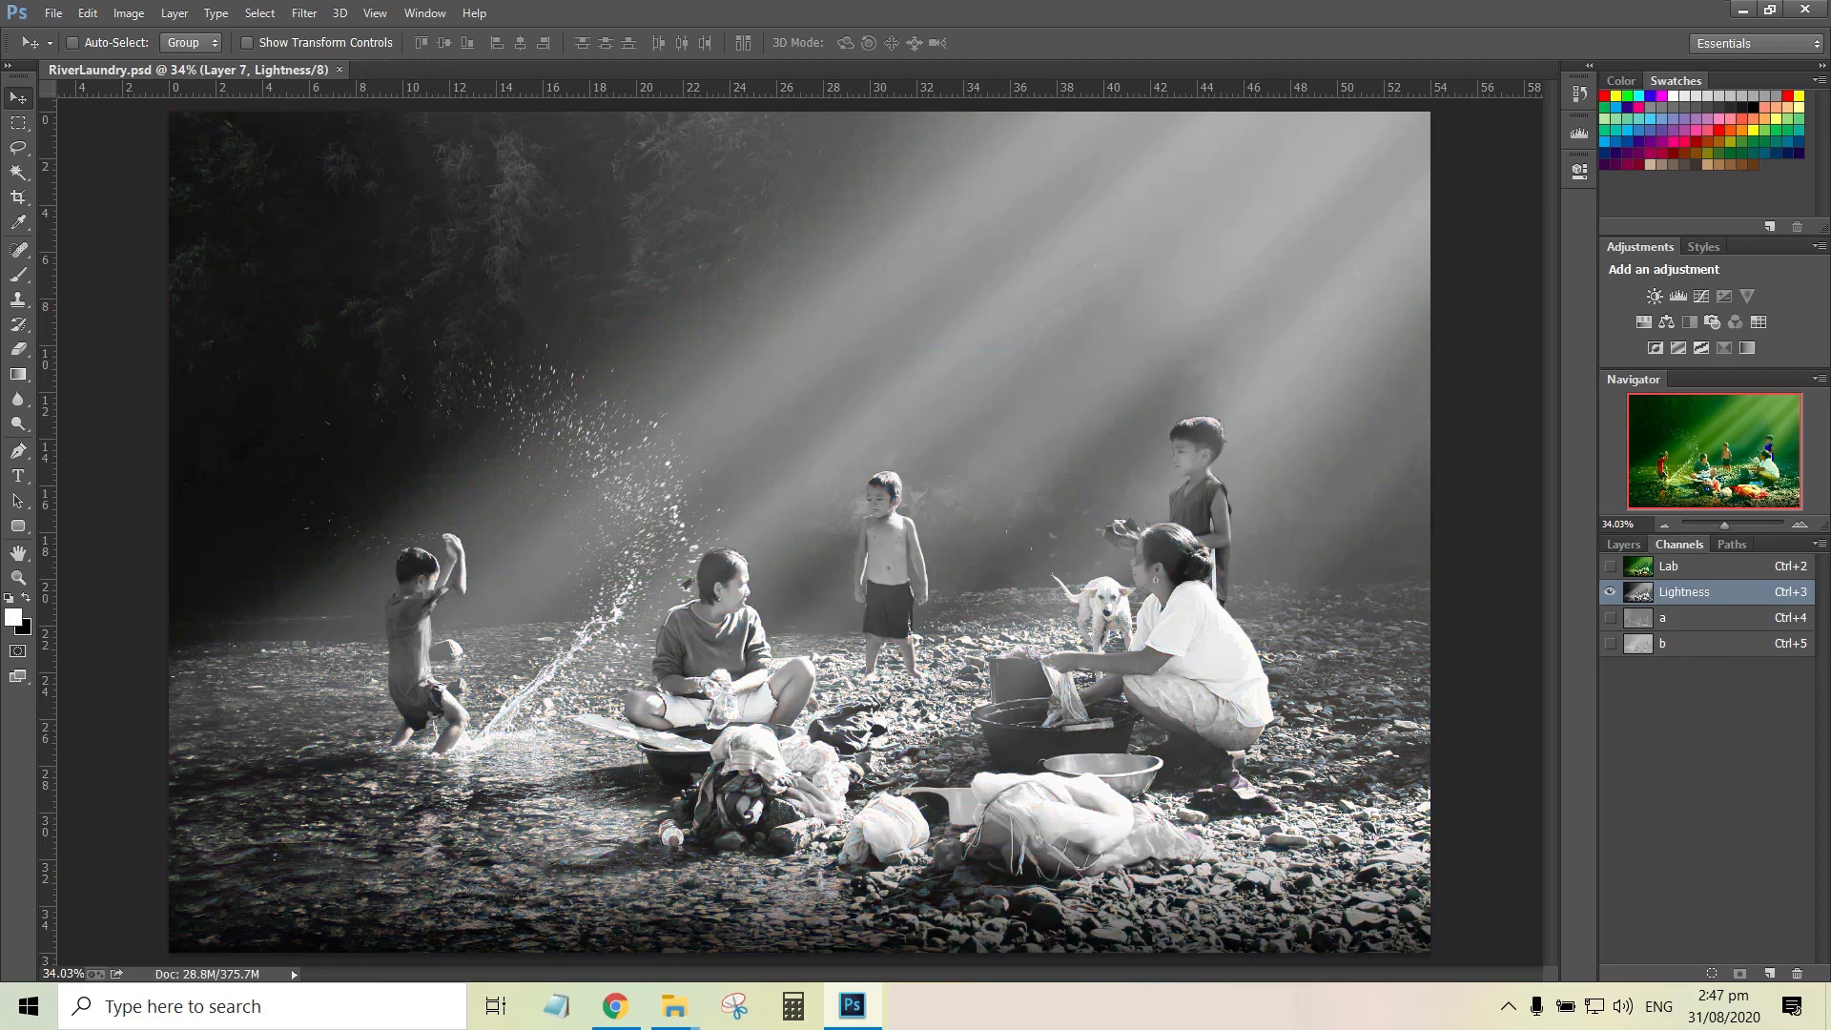
left_click(304, 13)
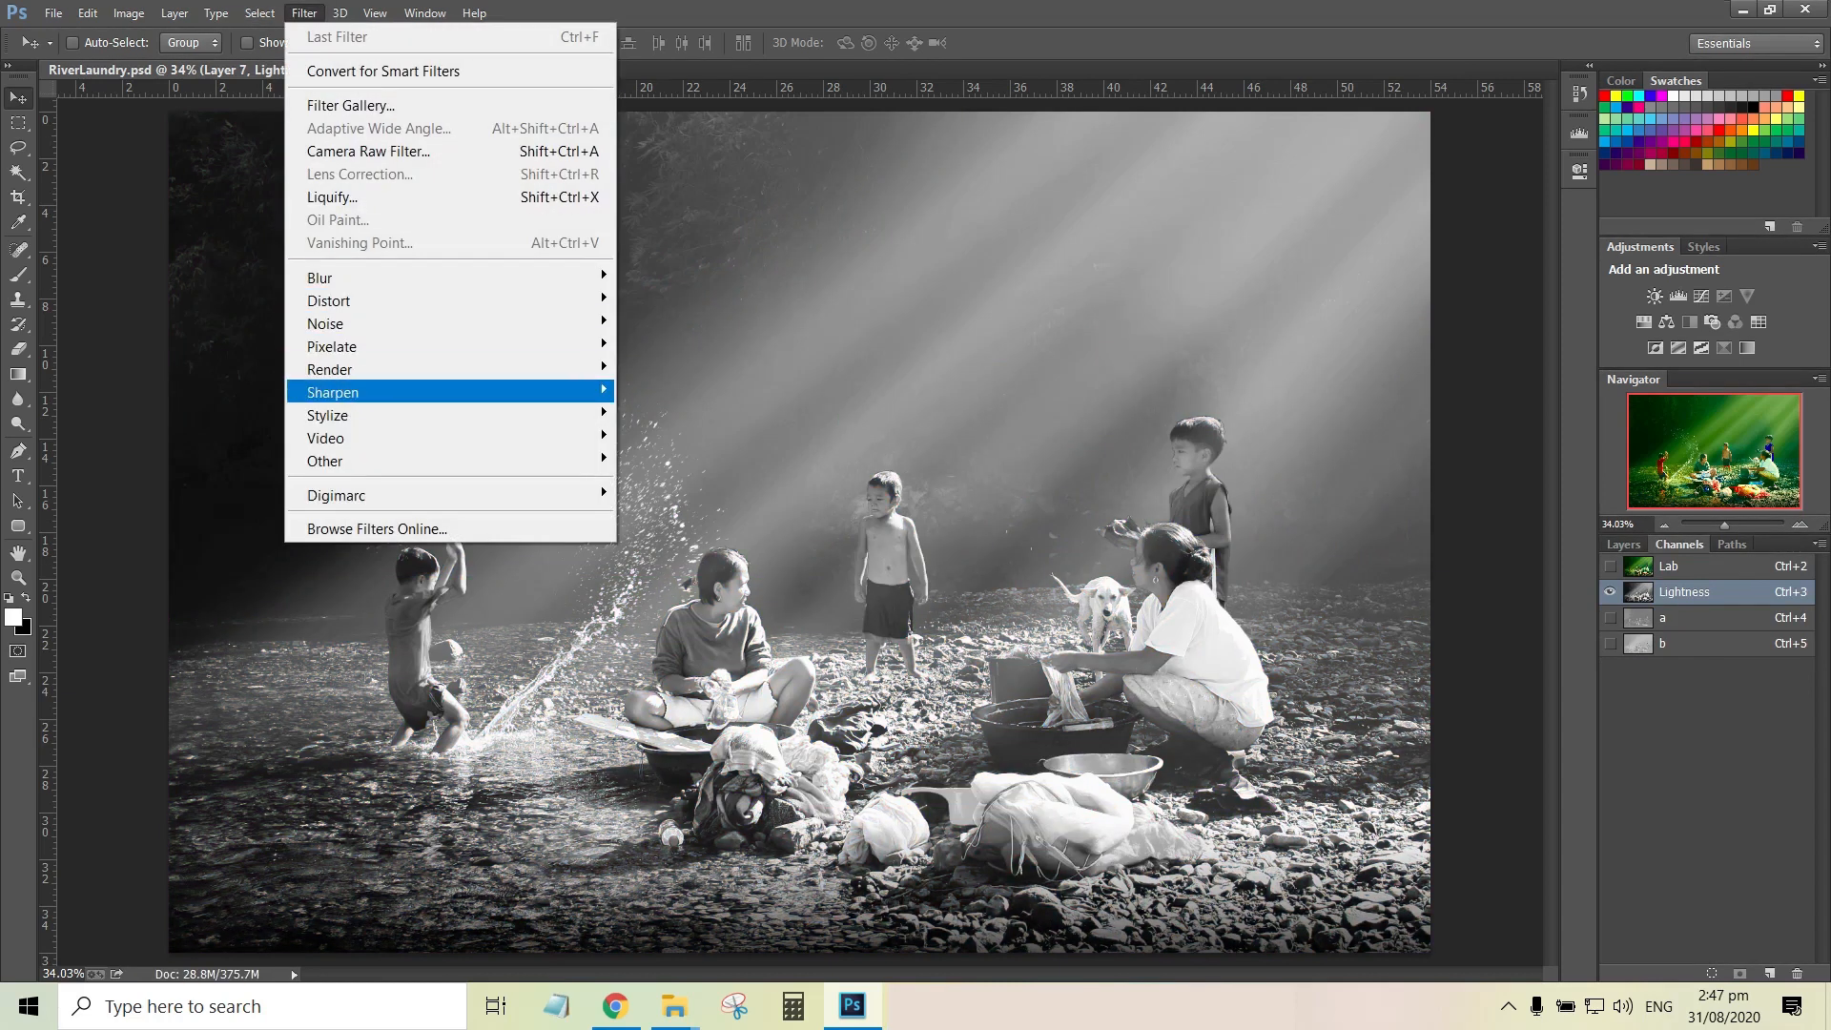
mouse_move(382, 392)
left_click(682, 505)
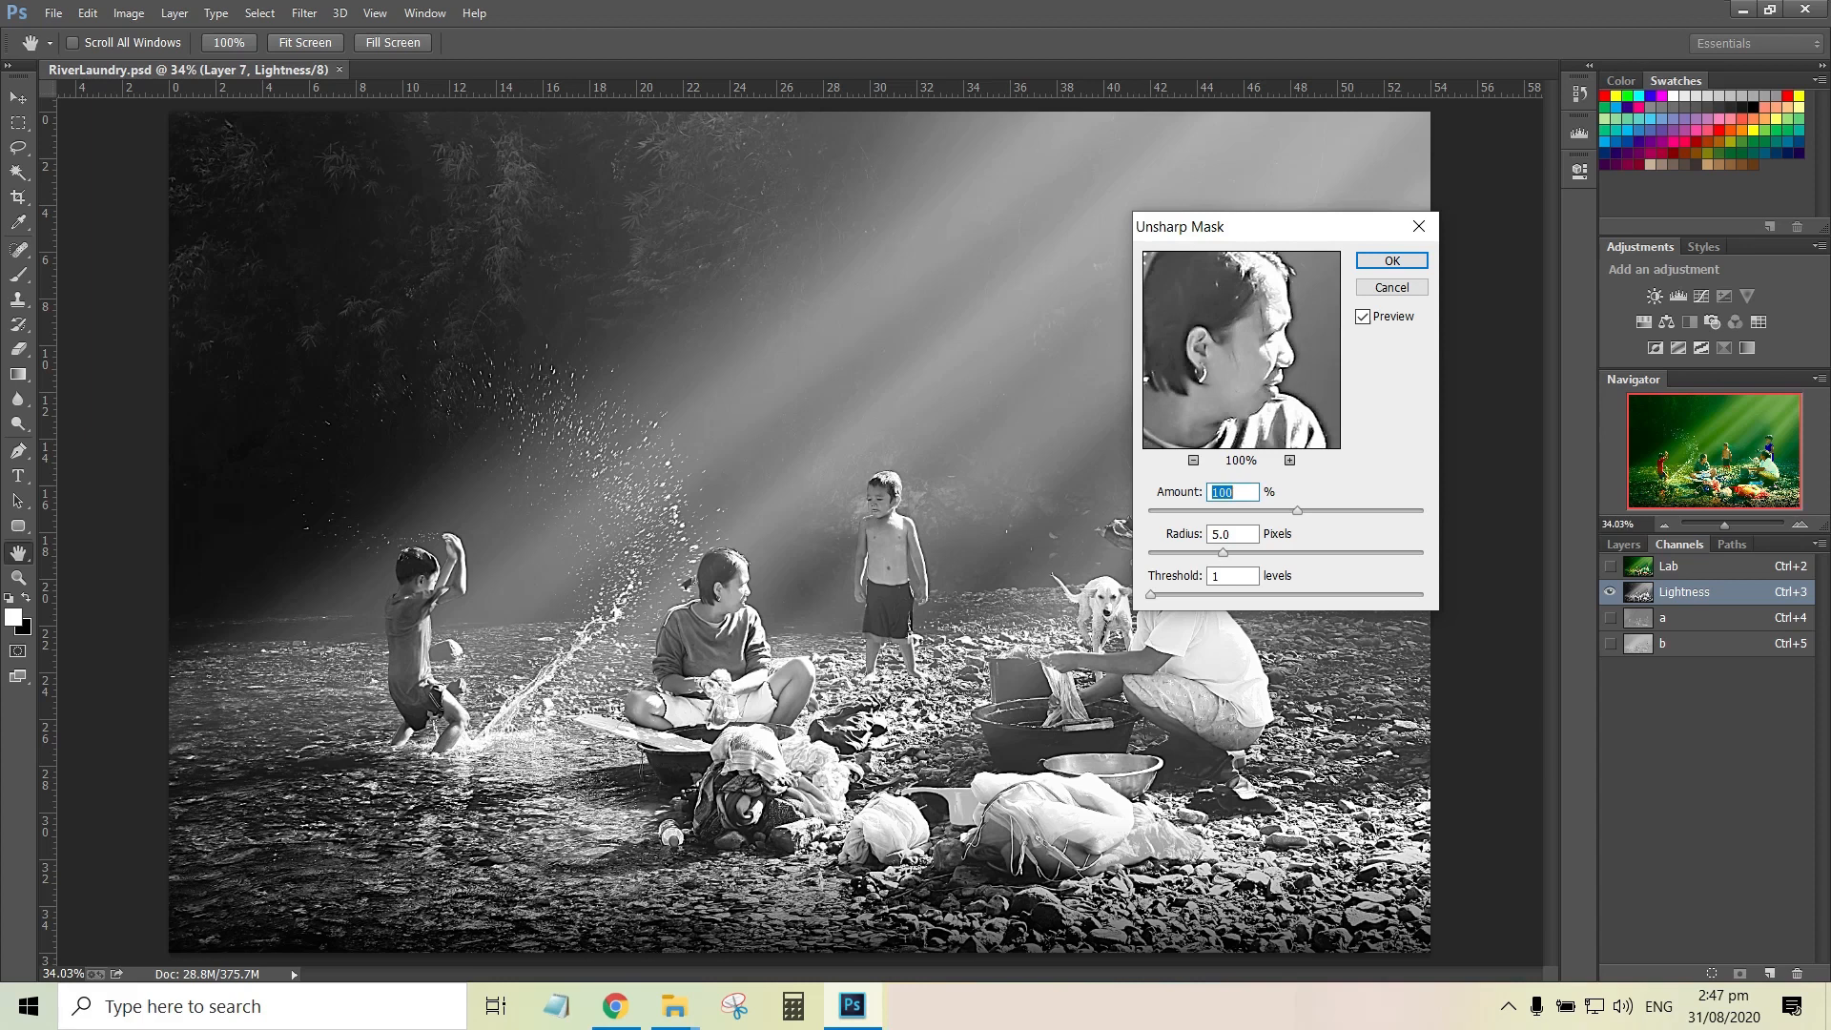
type("37")
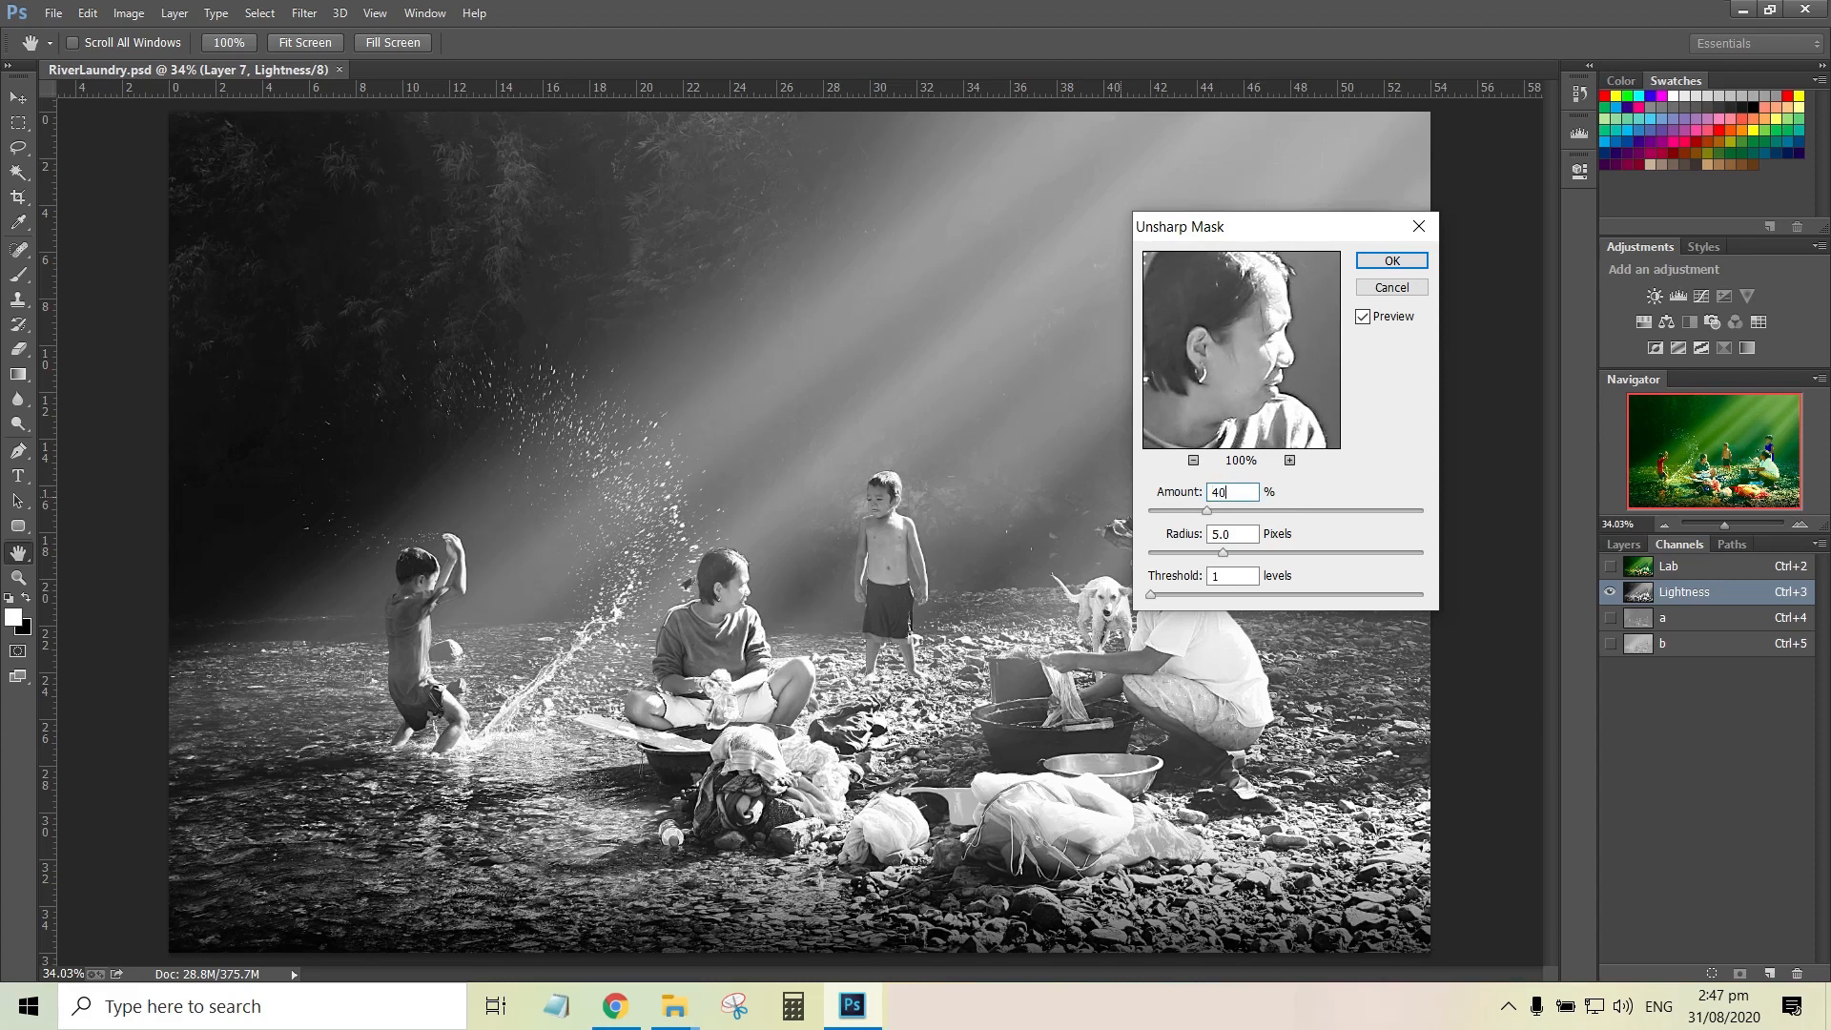
key("Return")
key("ctrl+2")
key("F7")
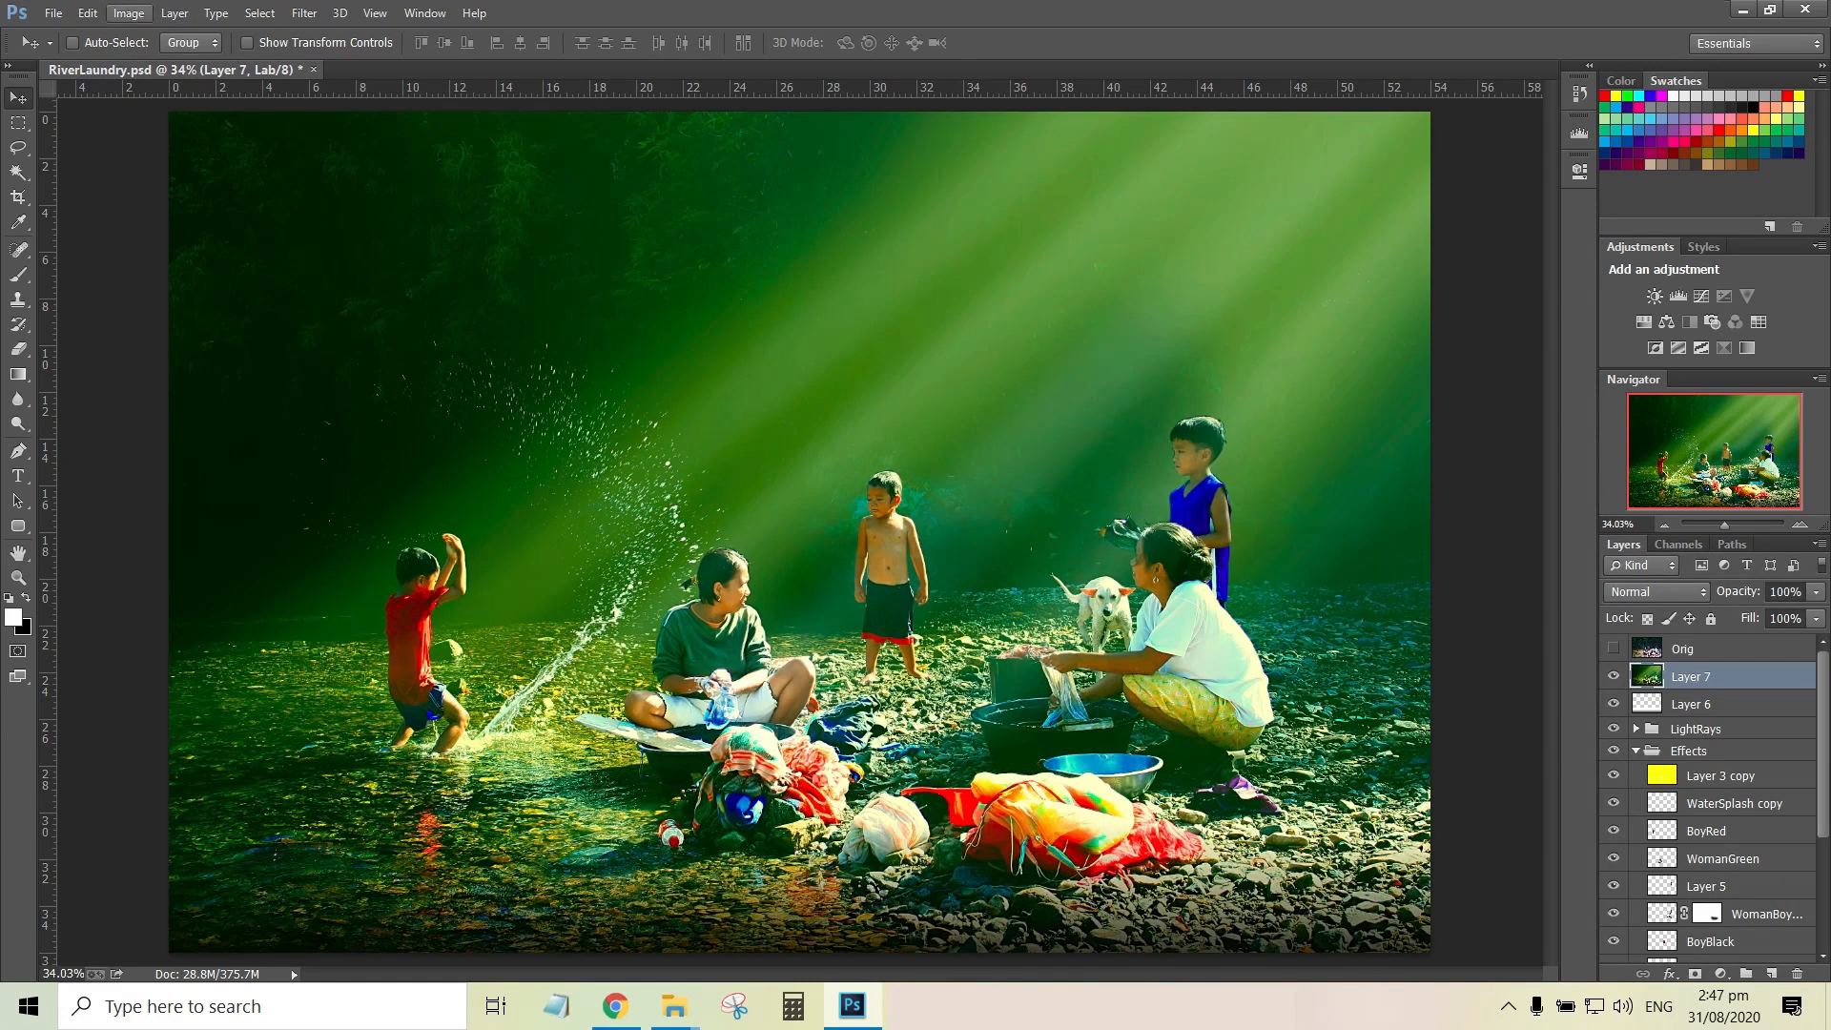
Convert the document back to RGB Color without merging the layers
left_click(129, 13)
mouse_move(148, 37)
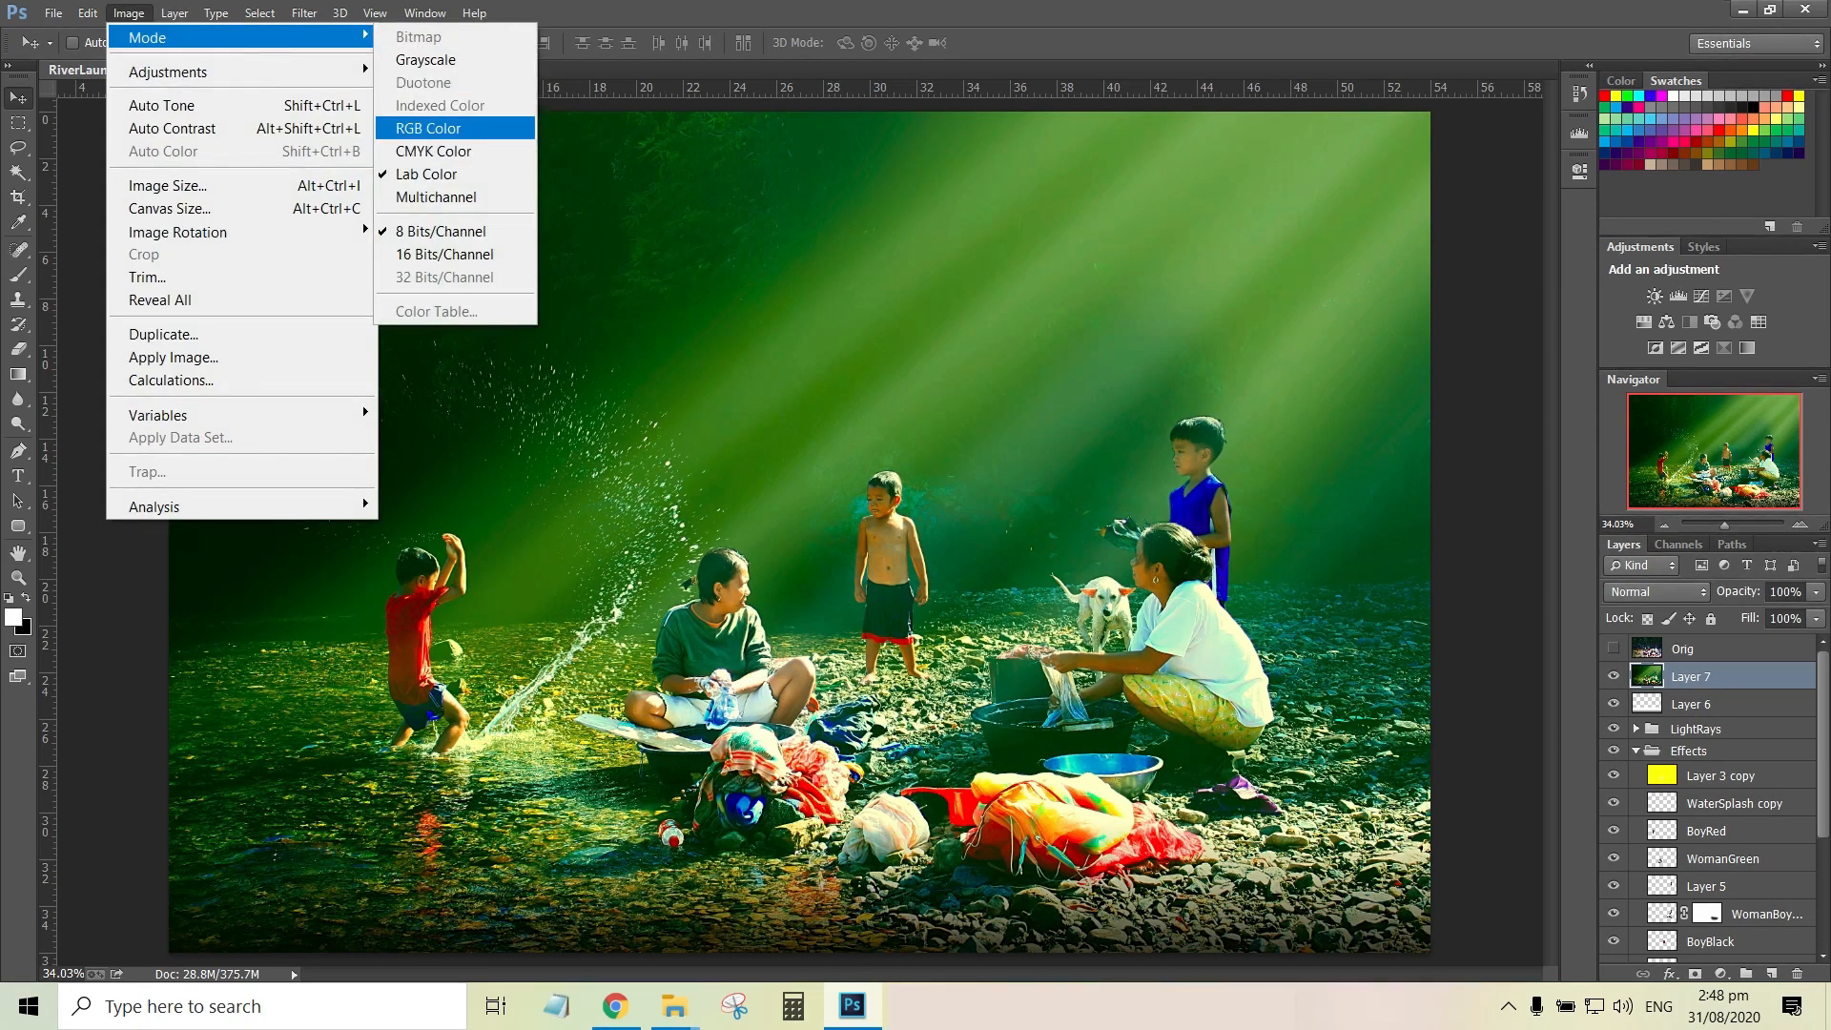
left_click(428, 128)
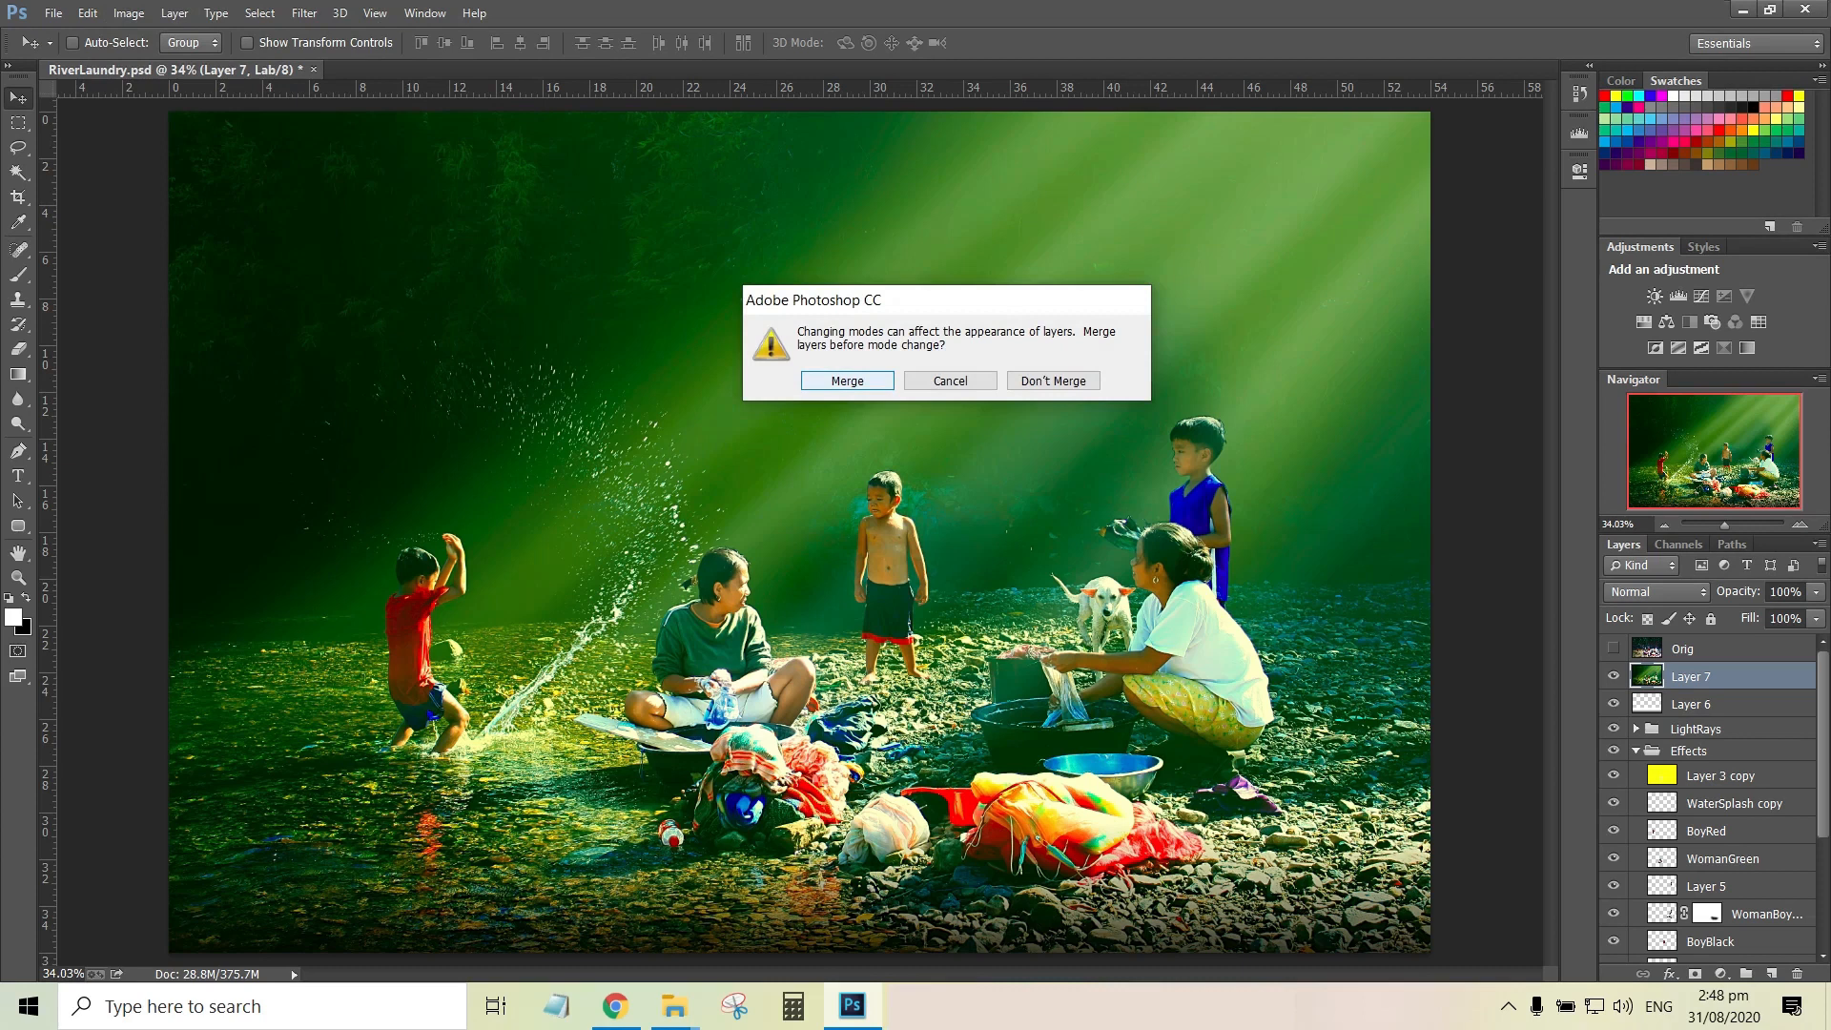
left_click(1053, 381)
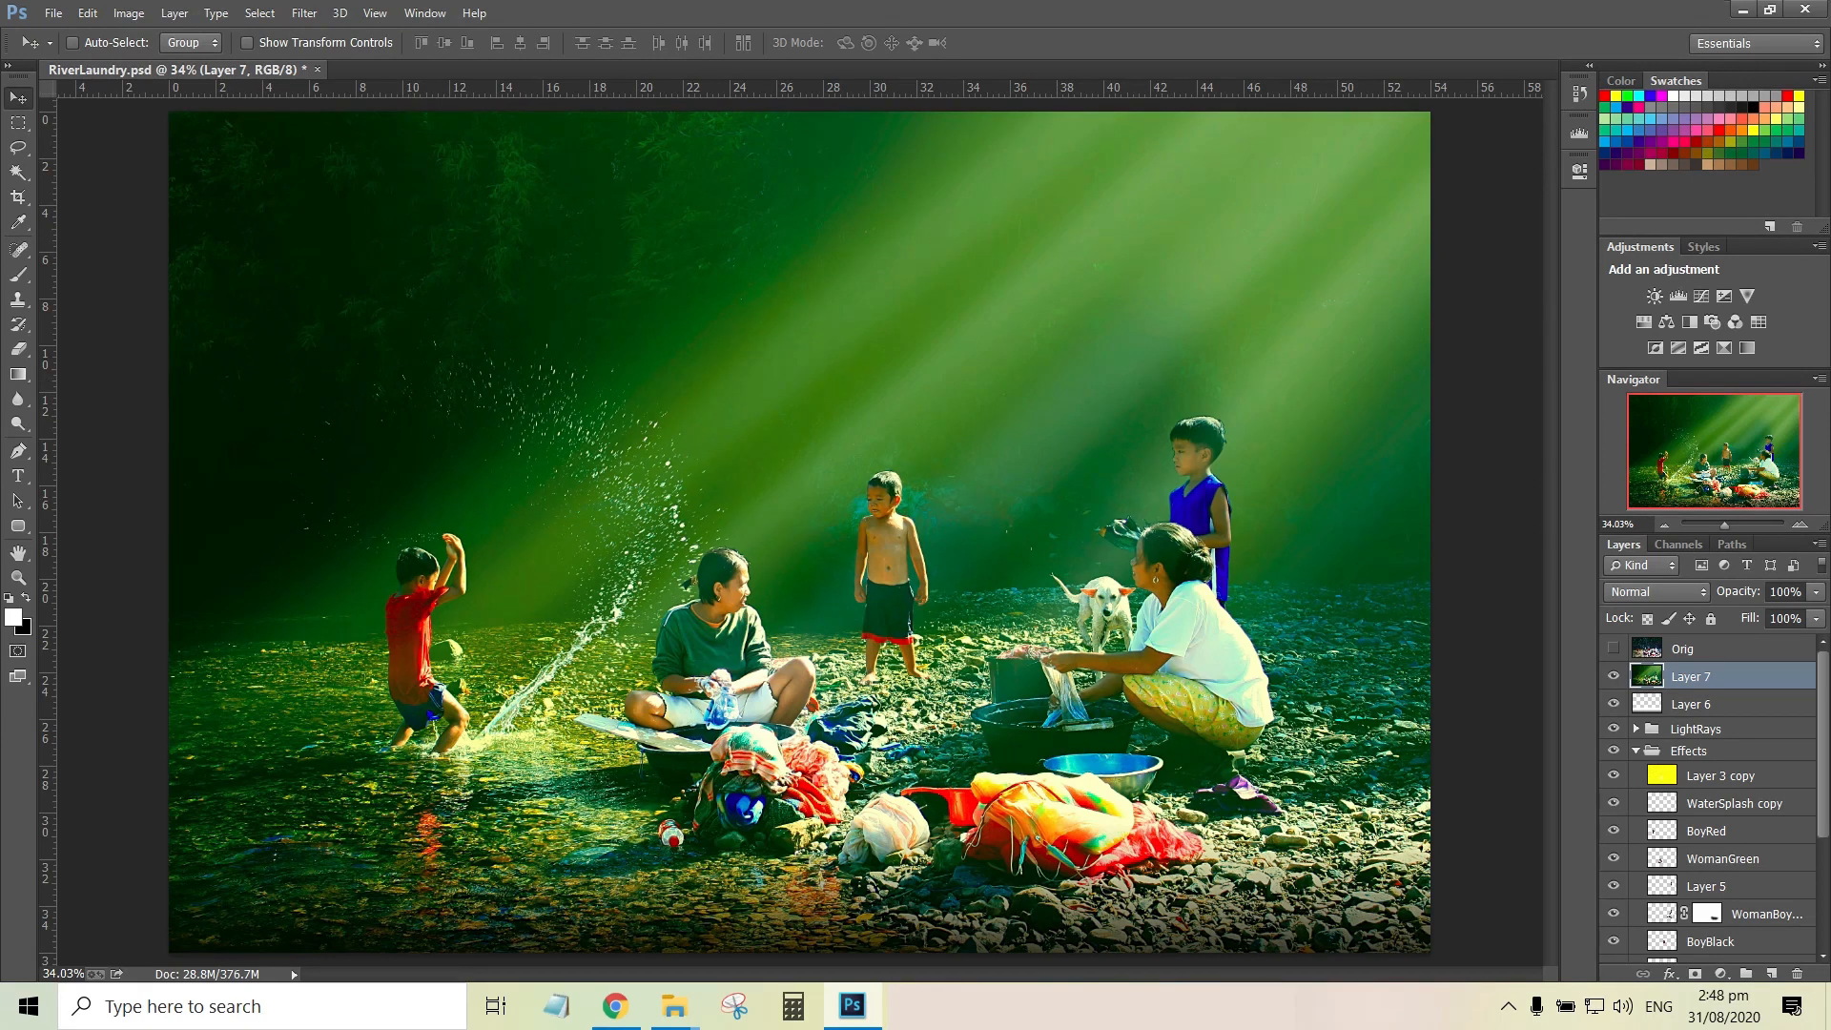
Compare the finished image with the original photo by repeatedly showing and hiding the Orig layer
left_click(1614, 649)
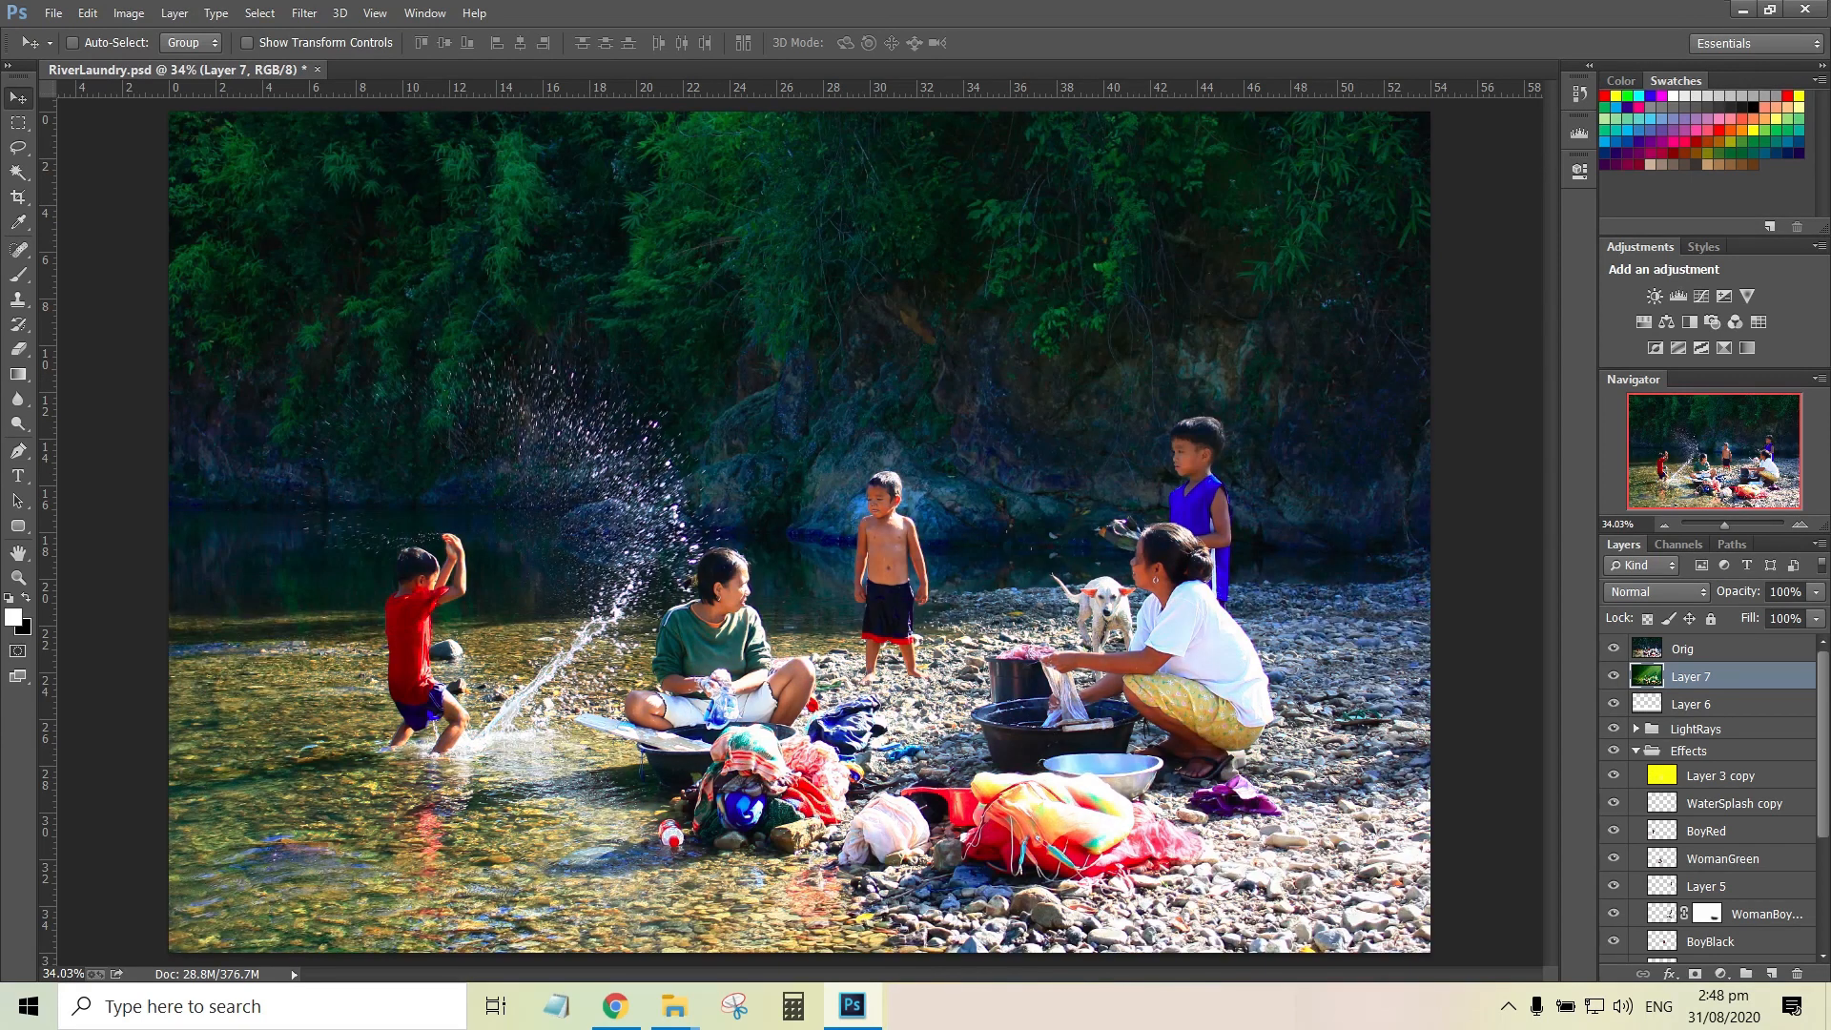
left_click(1613, 649)
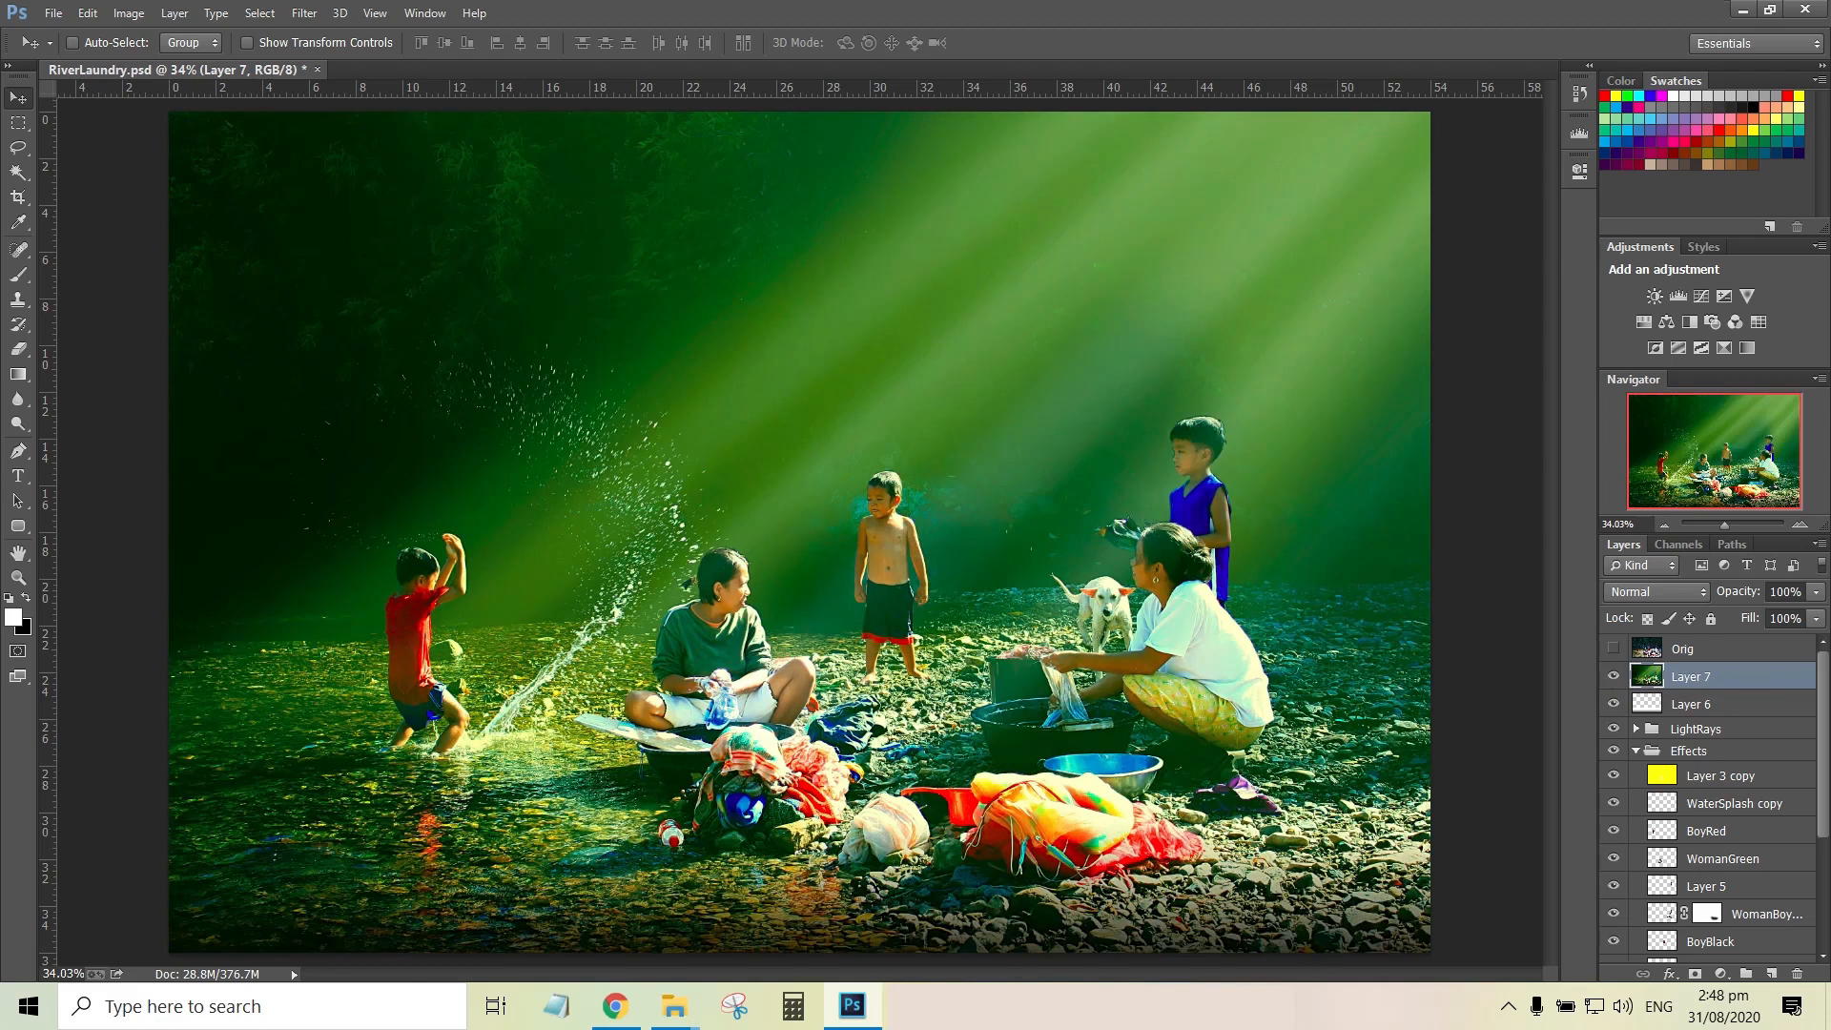
left_click(1613, 649)
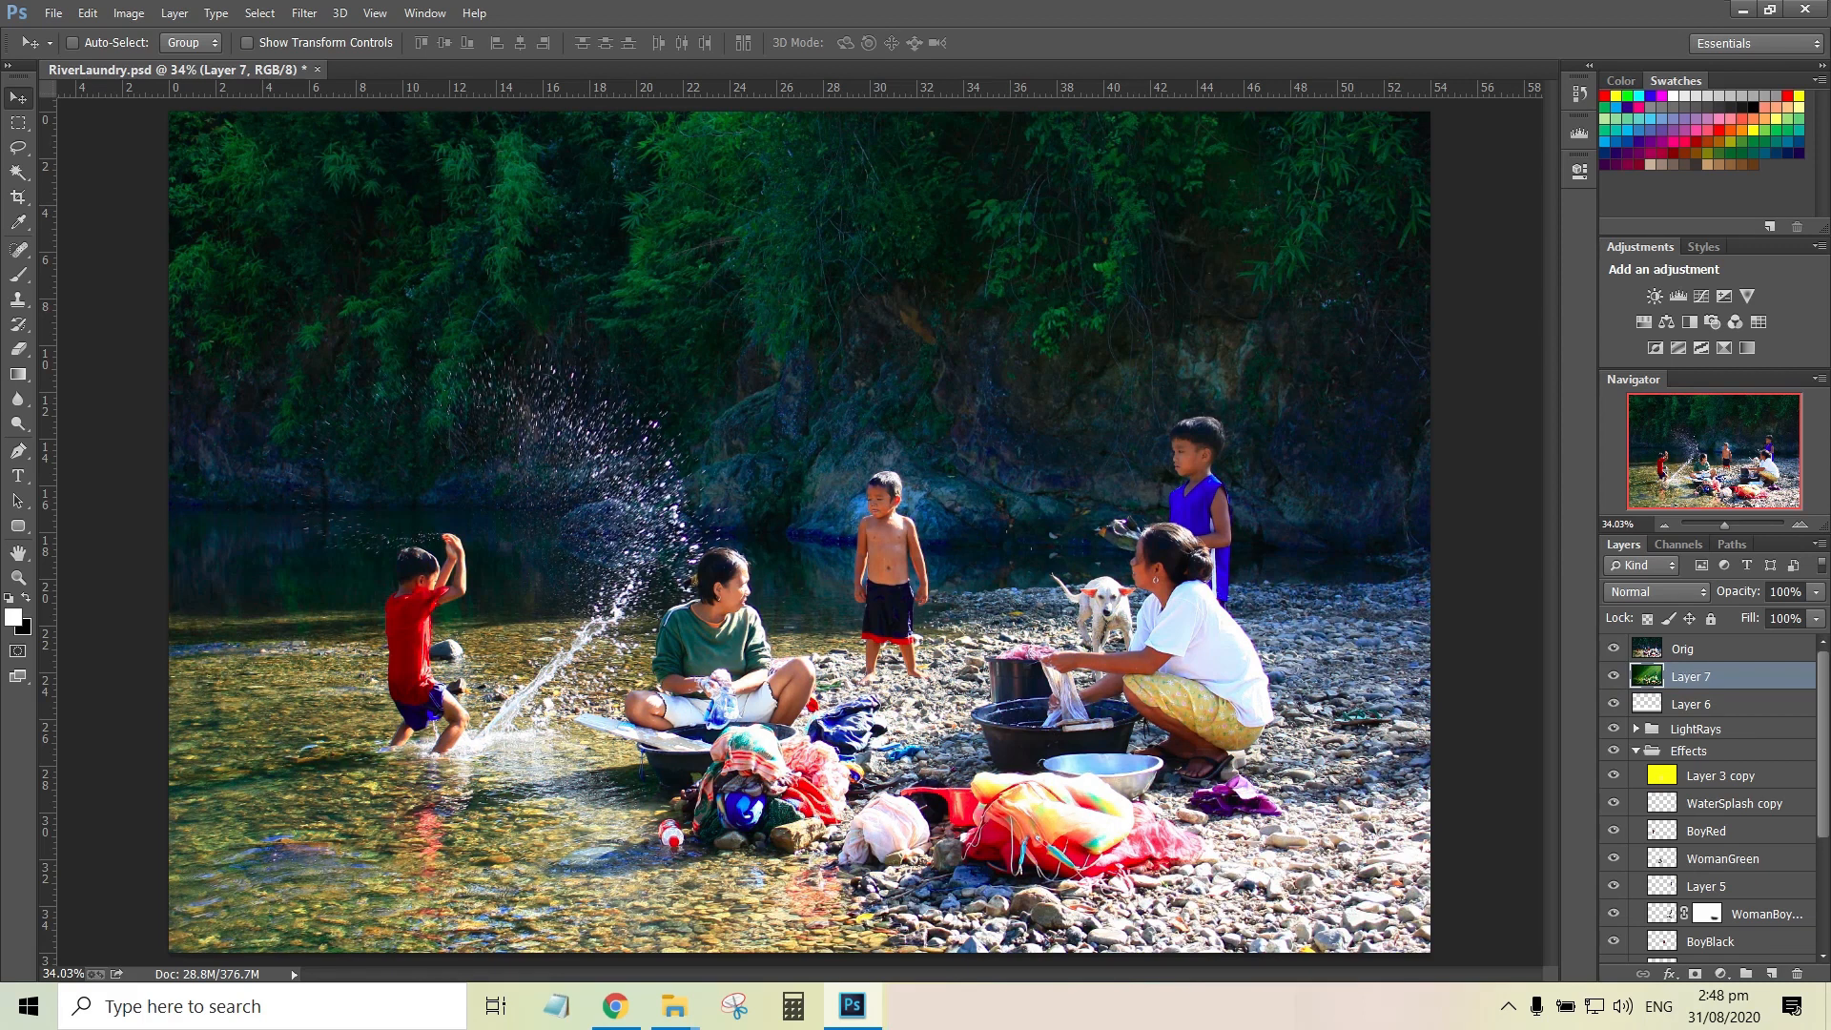
left_click(1614, 648)
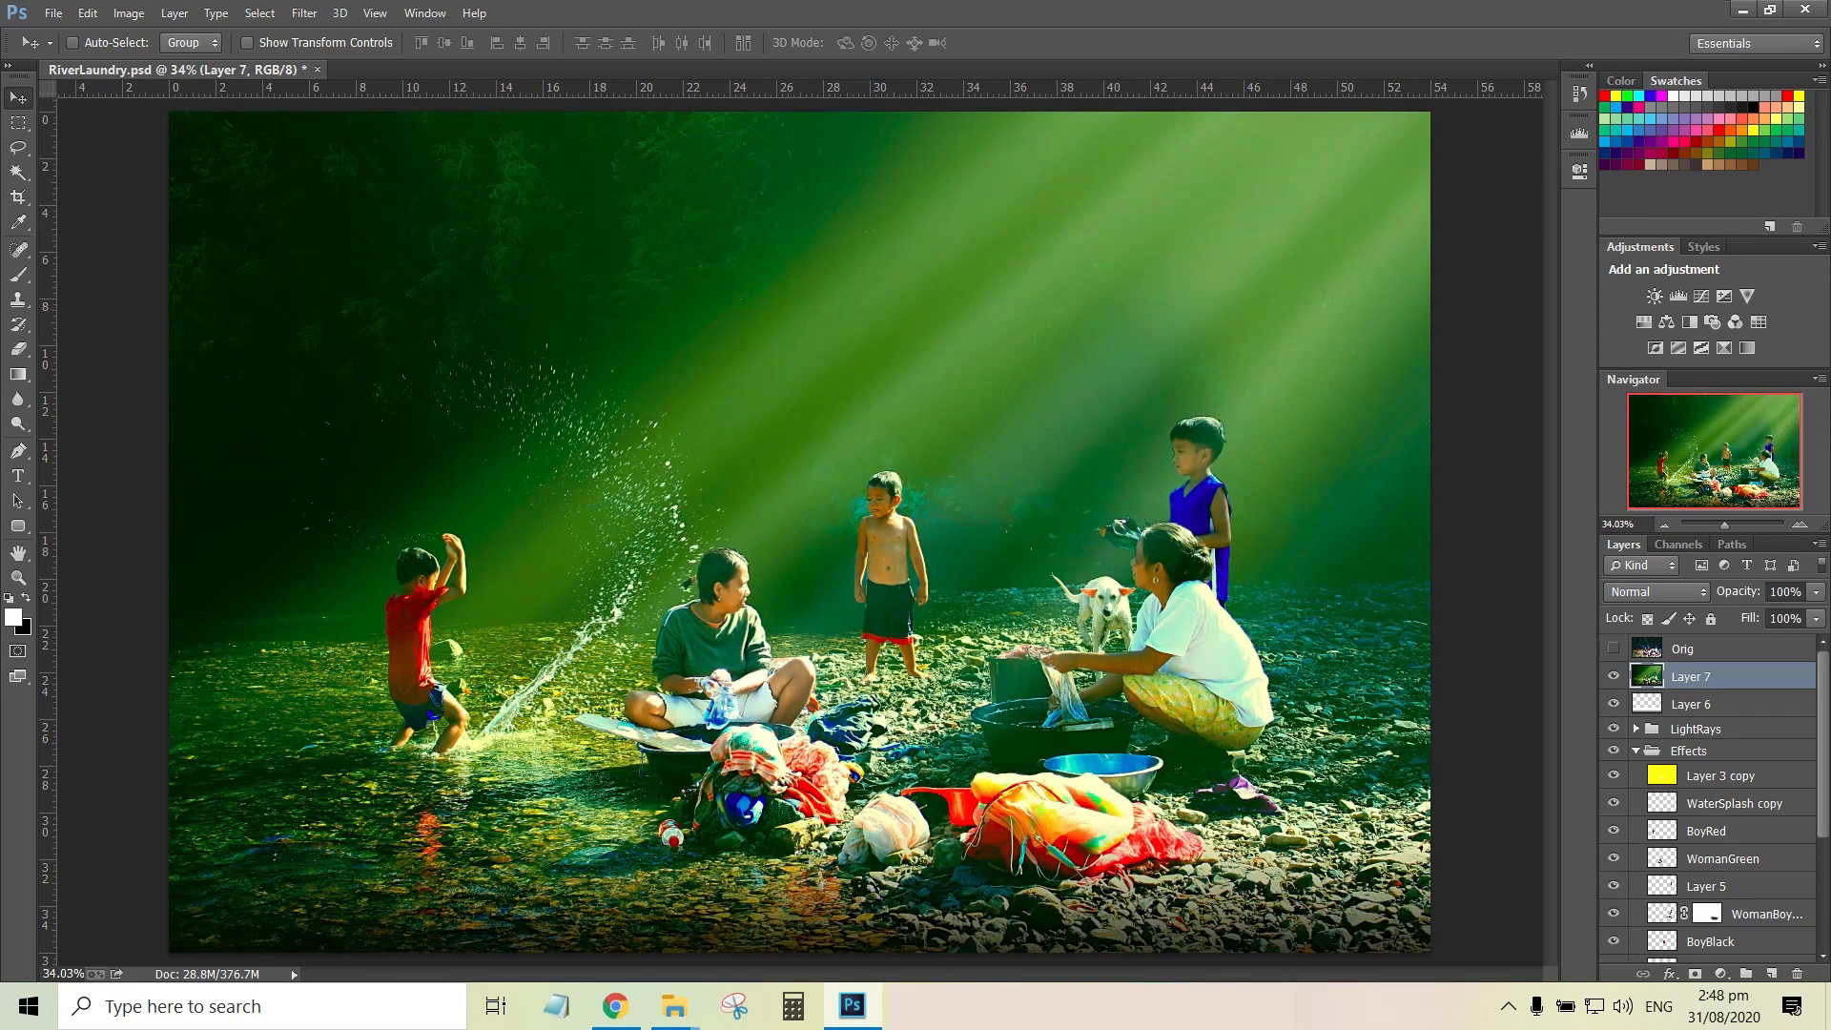
left_click(1613, 648)
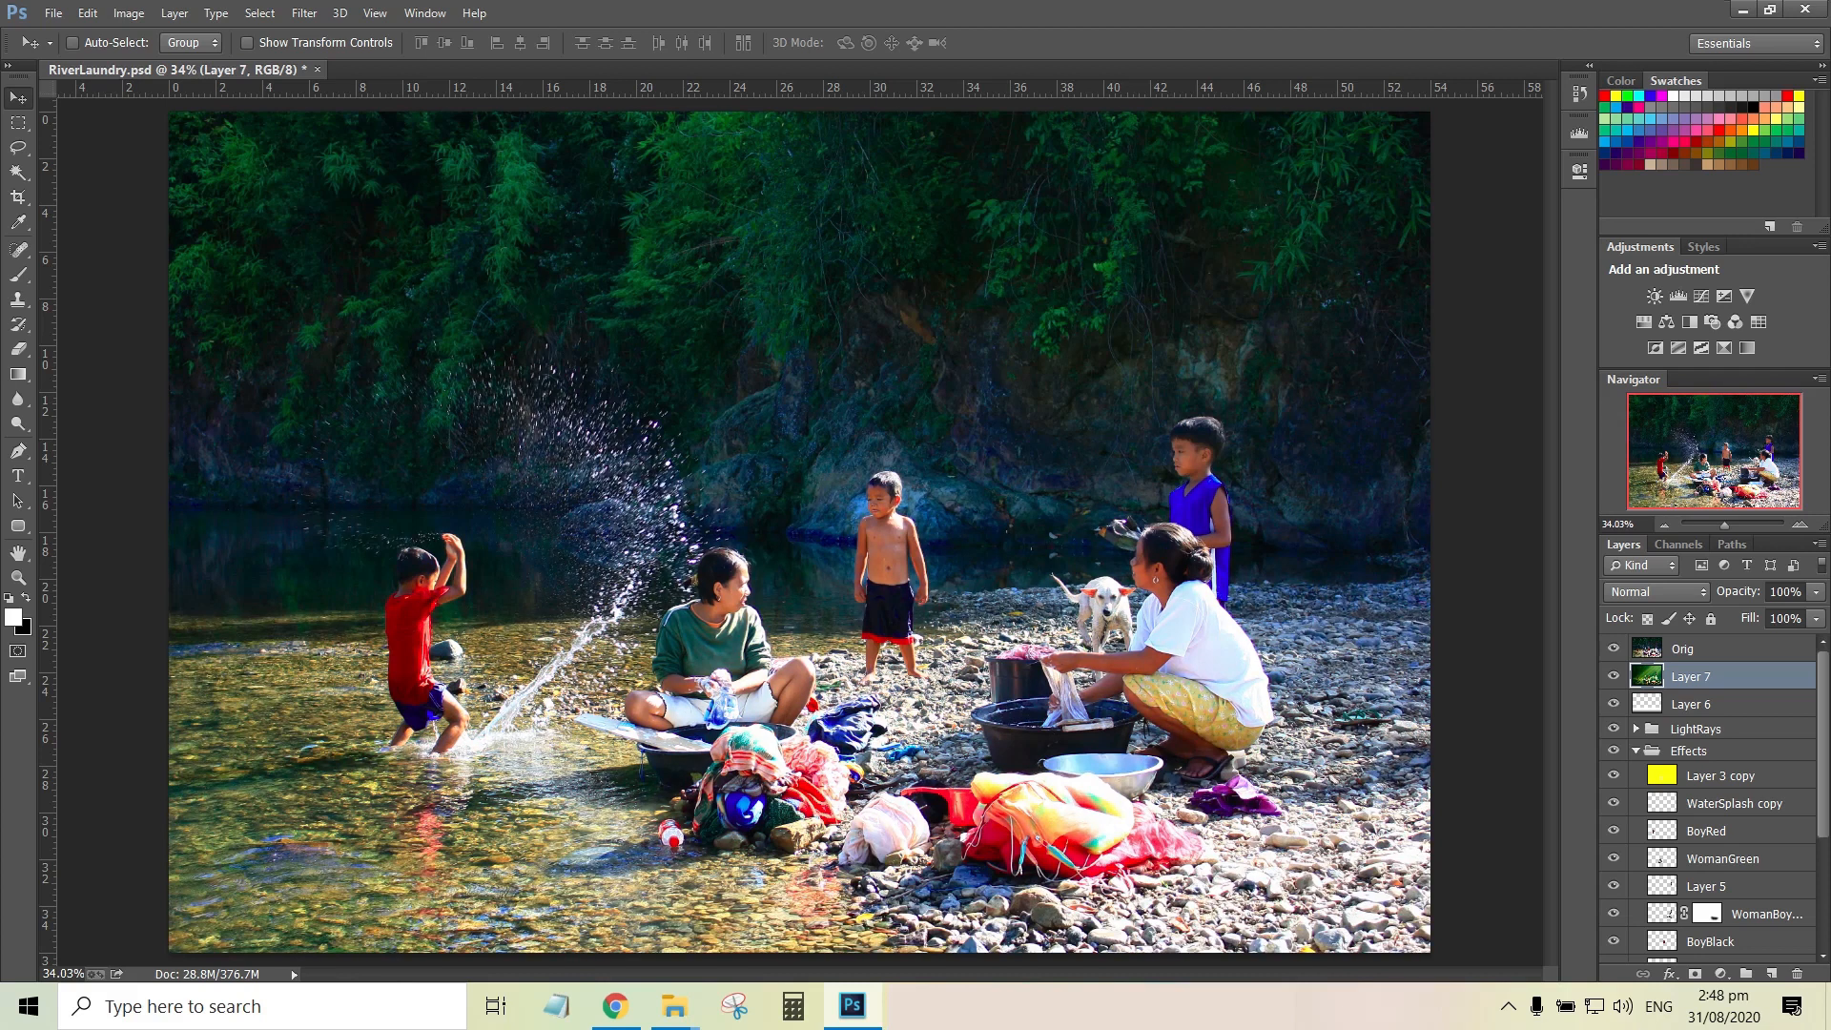
left_click(1613, 648)
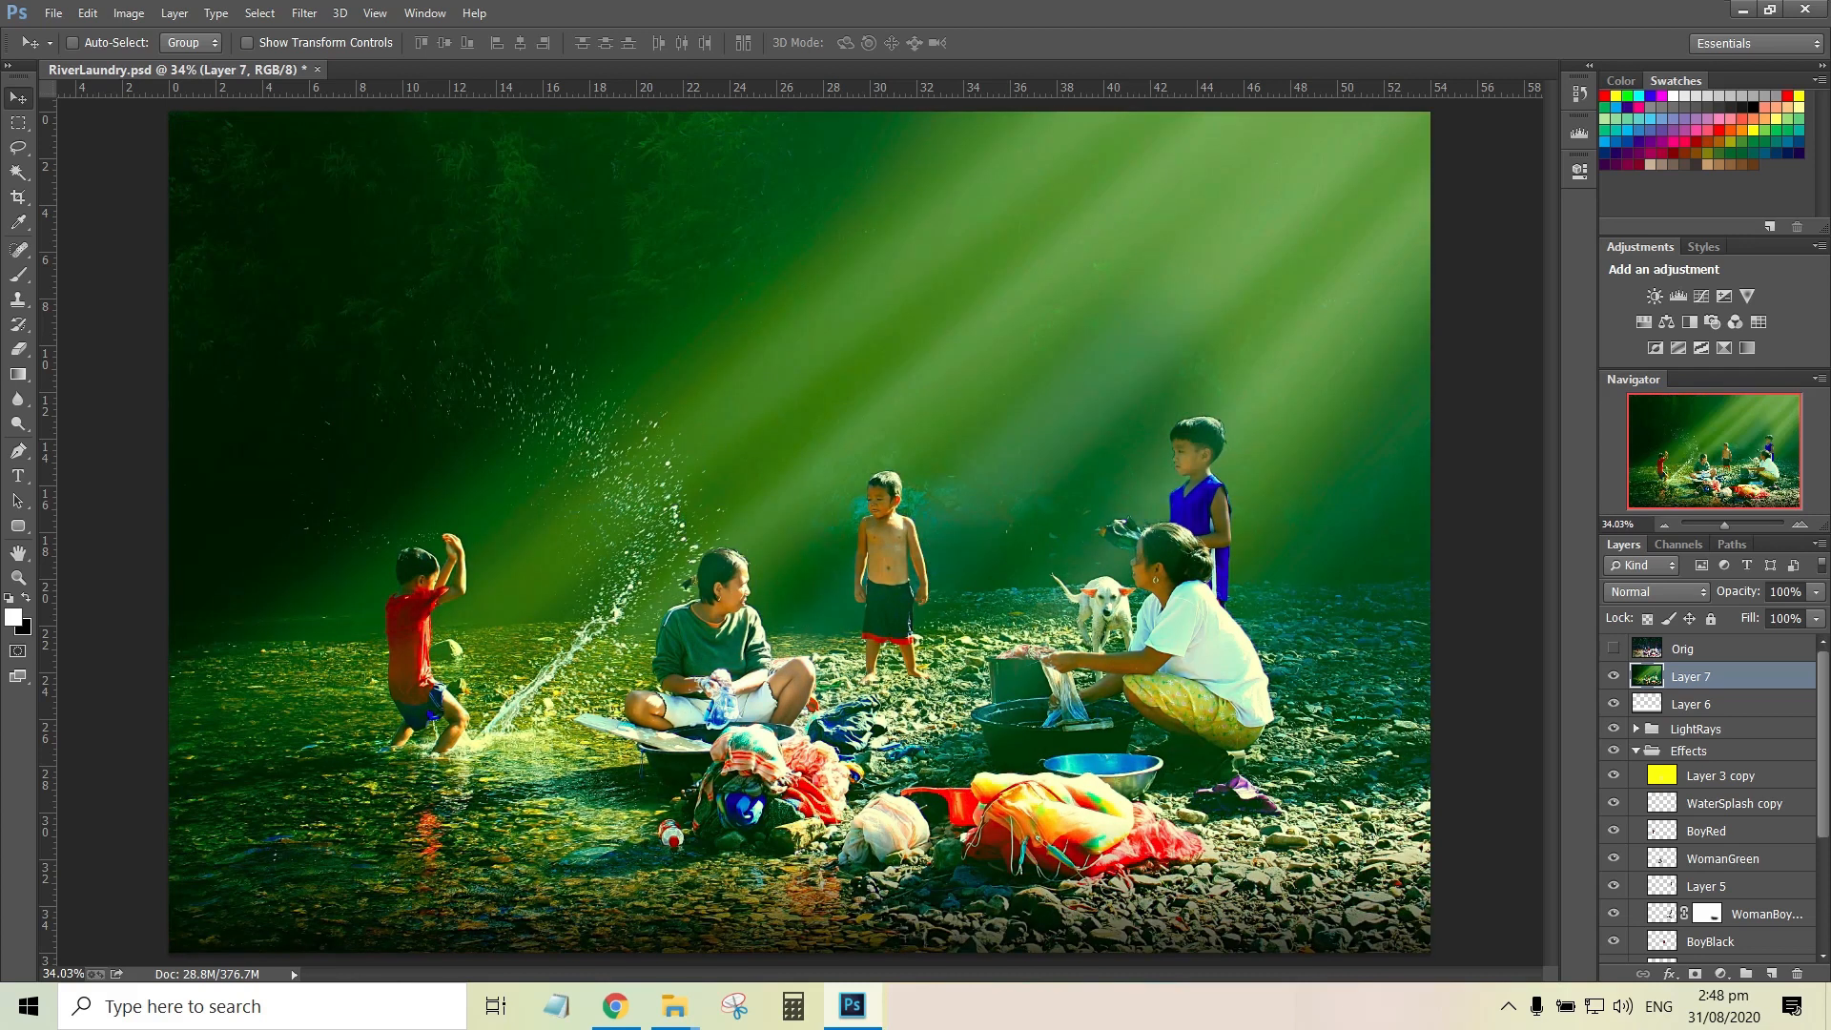